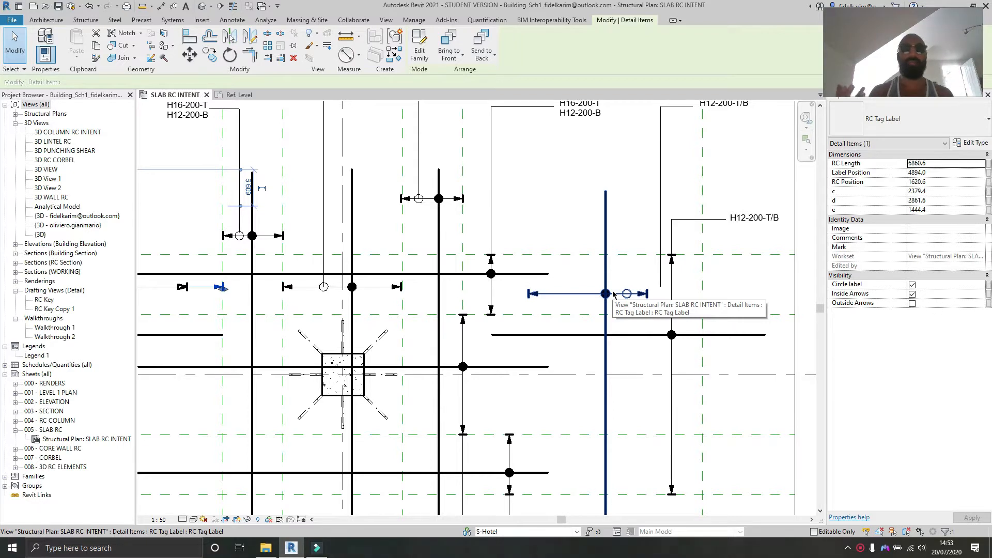
# Step: Select the RC tag label in the middle bay and extend its right distribution arrow toward the next gridline
pyautogui.moveTo(561, 215); pyautogui.dragTo(434, 247, button='middle')
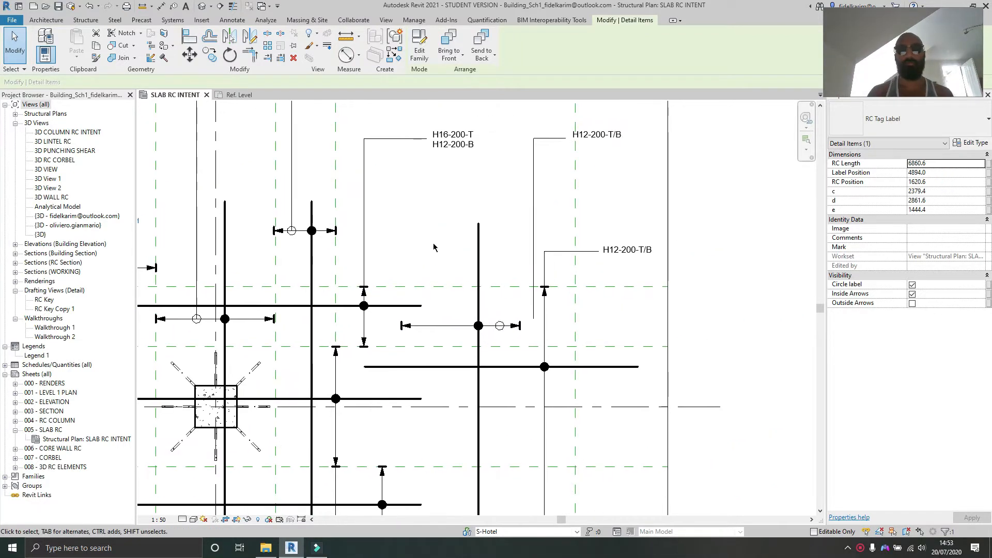
pyautogui.scroll(2, 452, 171)
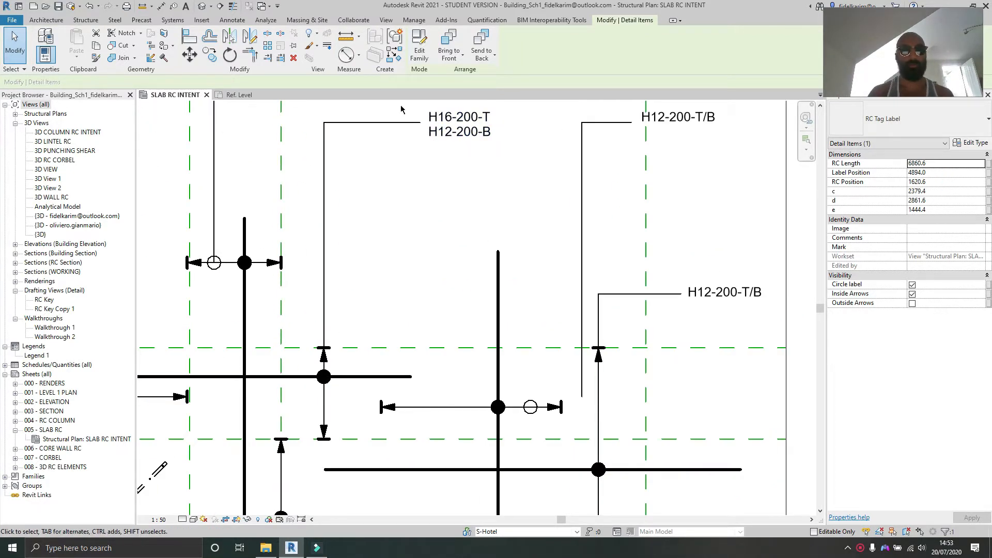
pyautogui.click(325, 192)
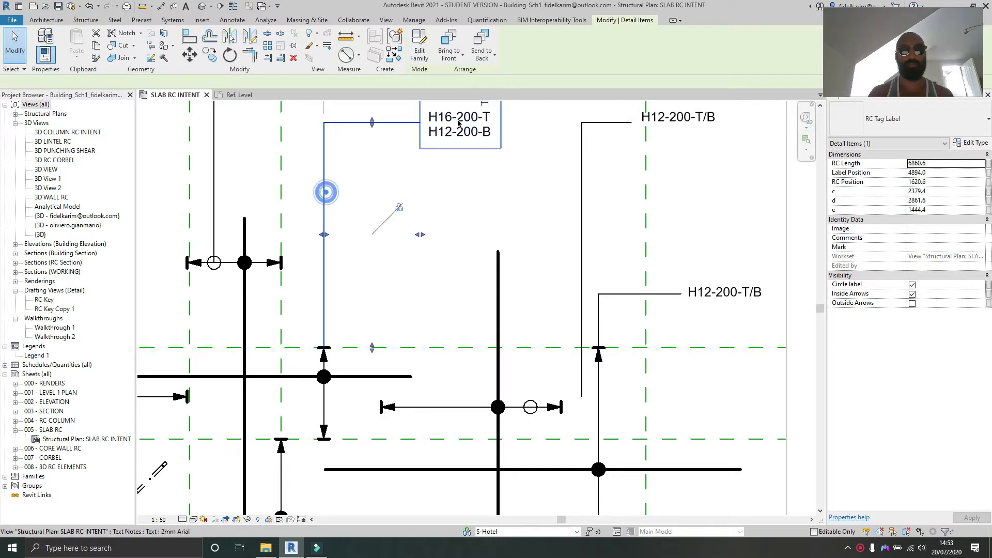
pyautogui.keyDown('ctrl'); pyautogui.click(457, 119); pyautogui.keyUp('ctrl')
pyautogui.moveTo(500, 281); pyautogui.dragTo(423, 190, button='middle')
pyautogui.click(419, 221)
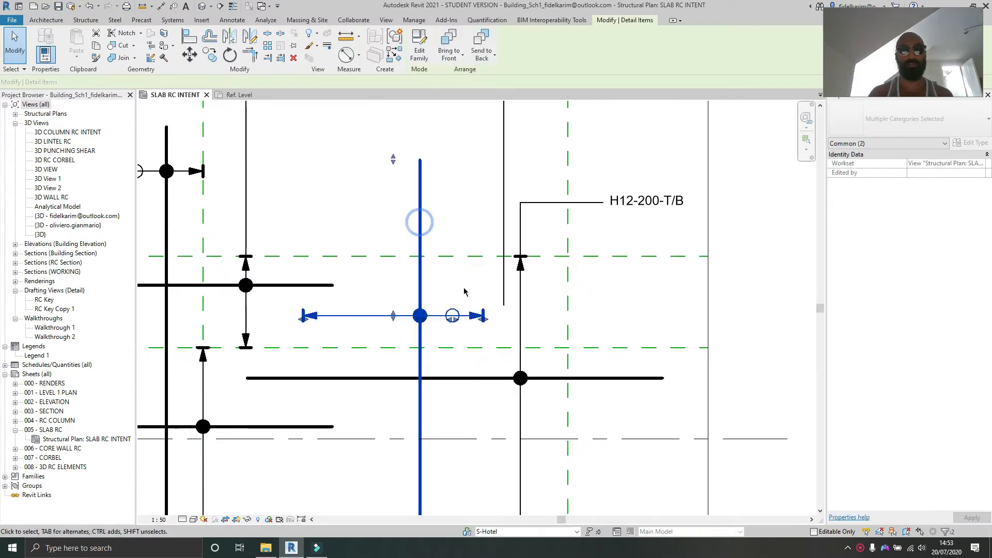
pyautogui.moveTo(481, 321); pyautogui.dragTo(573, 320)
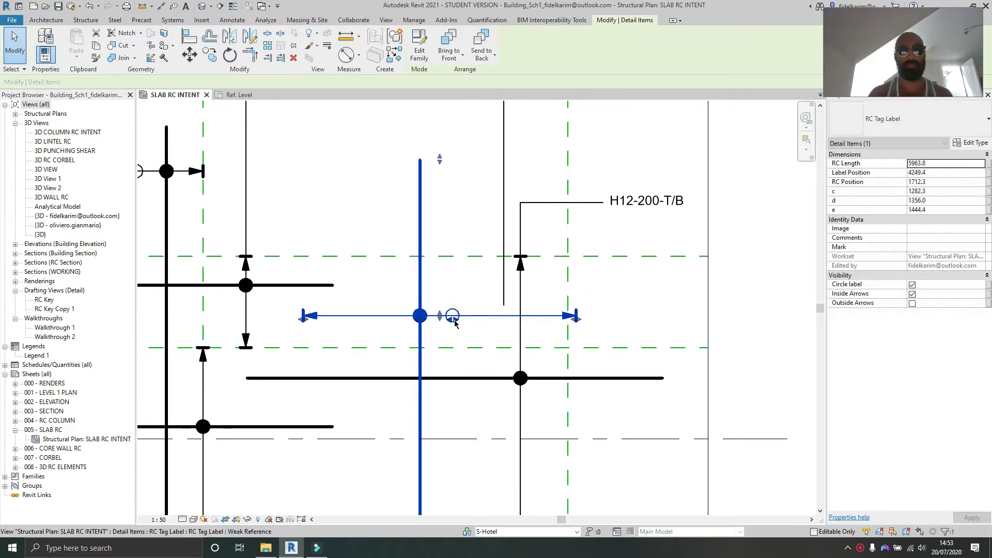
# Step: Shift the tag's bar position to the left and shorten its vertical bar from the top and bottom ends
pyautogui.moveTo(452, 315); pyautogui.dragTo(392, 316)
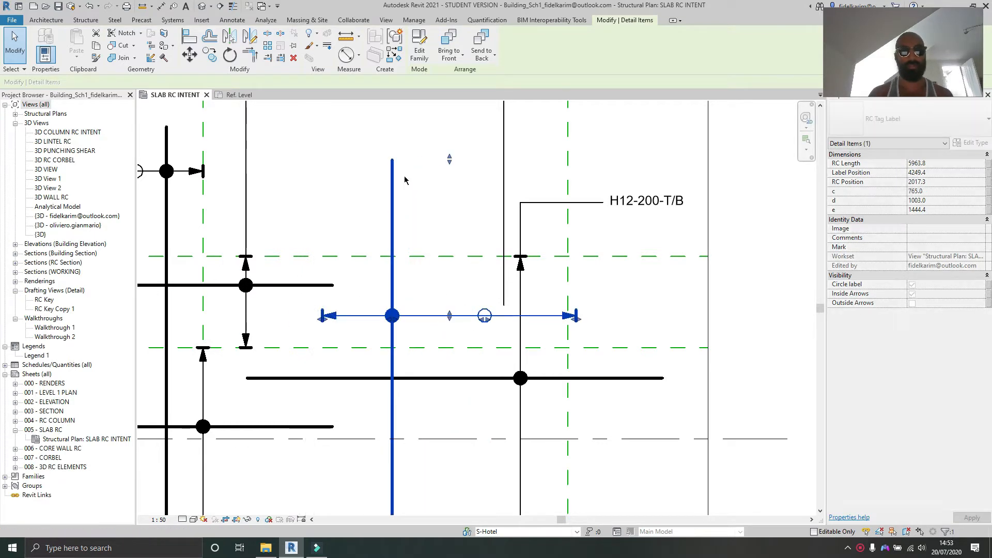
pyautogui.moveTo(449, 162); pyautogui.dragTo(450, 203)
pyautogui.moveTo(432, 443); pyautogui.dragTo(403, 317, button='middle')
pyautogui.scroll(-2, 397, 388)
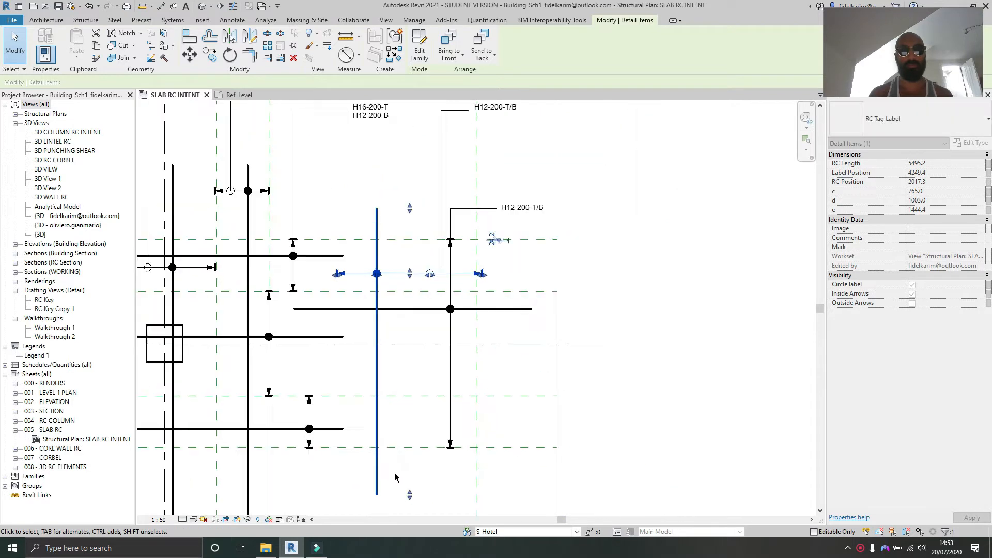
pyautogui.moveTo(396, 475); pyautogui.dragTo(383, 396, button='middle')
pyautogui.moveTo(396, 414); pyautogui.dragTo(395, 395)
pyautogui.moveTo(392, 358); pyautogui.dragTo(387, 388, button='middle')
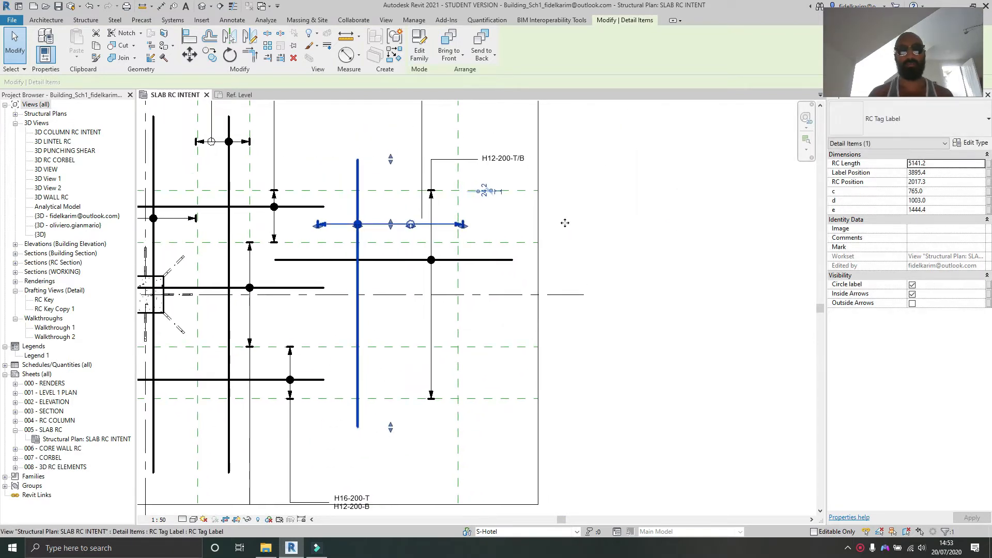
# Step: Set the tag's RC Length to 1000 and undo the change
pyautogui.scroll(1, 558, 222)
pyautogui.click(933, 162)
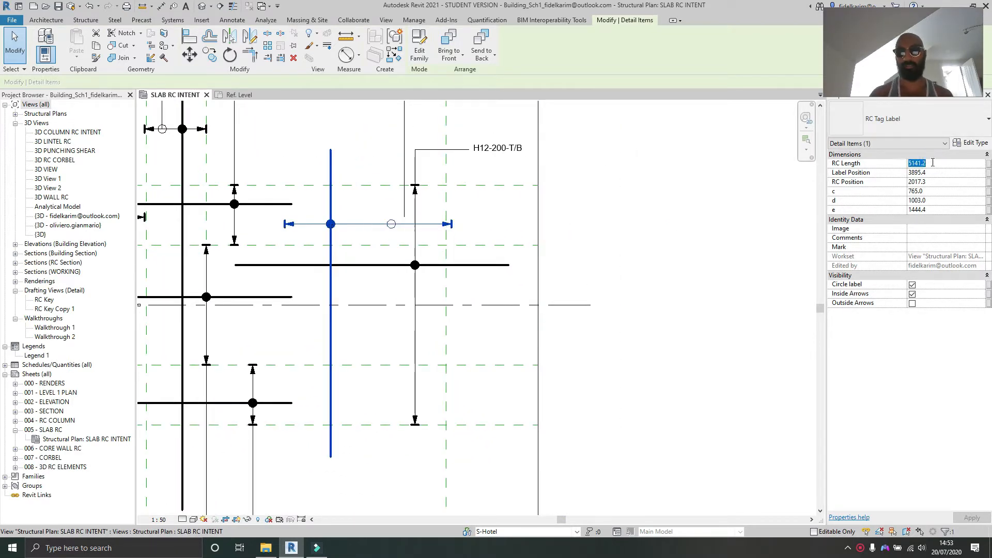
pyautogui.write('1000')
pyautogui.press('Return')
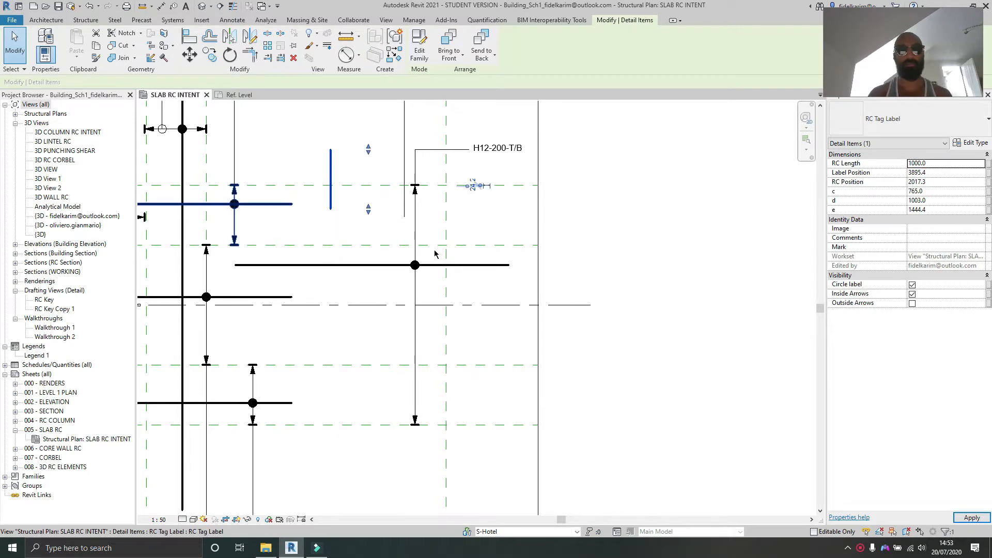
pyautogui.hotkey('ctrl', 'z')
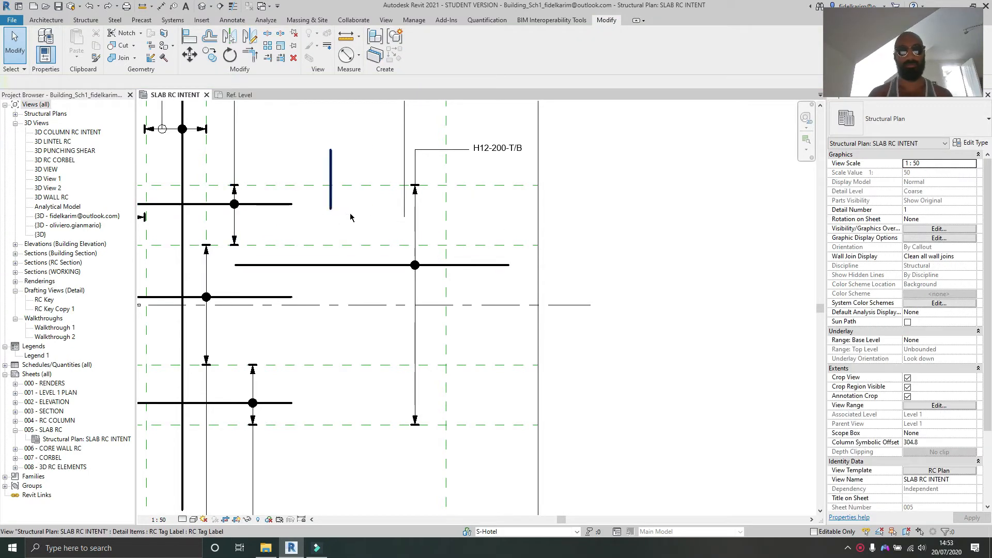
pyautogui.hotkey('ctrl', 'z')
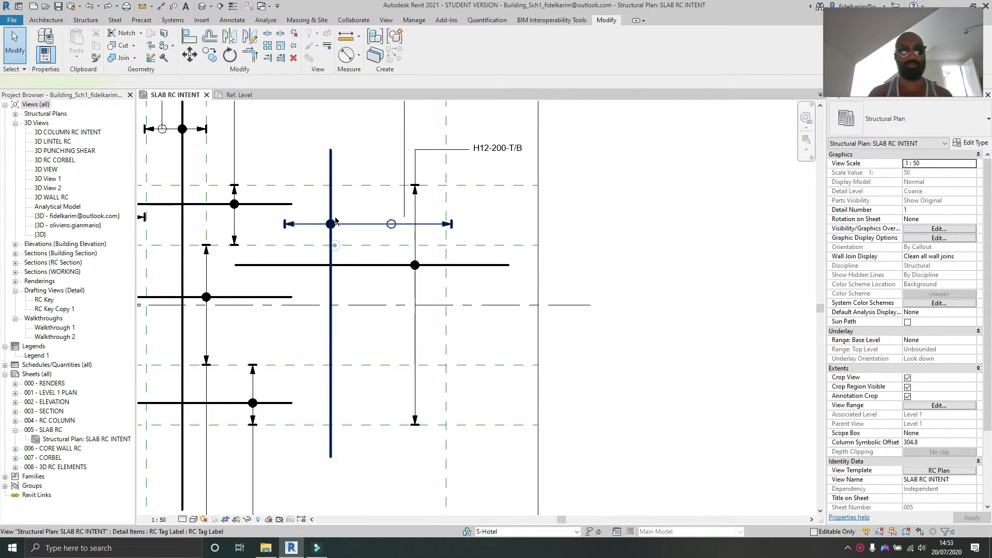
# Step: Shorten the tag's vertical bar by pulling its top and bottom ends in toward the distribution line
pyautogui.click(331, 242)
pyautogui.moveTo(364, 151); pyautogui.dragTo(368, 204)
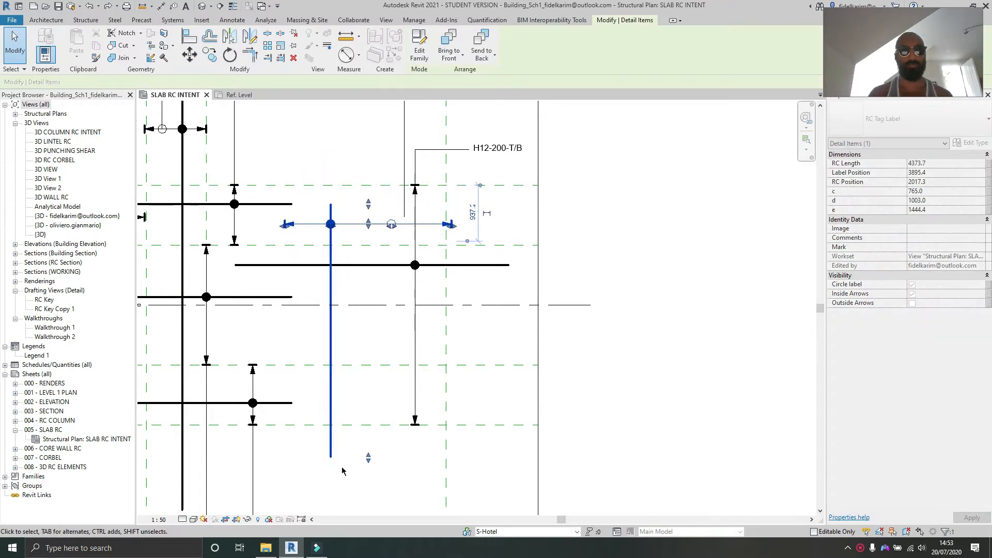
pyautogui.moveTo(368, 458); pyautogui.dragTo(368, 245)
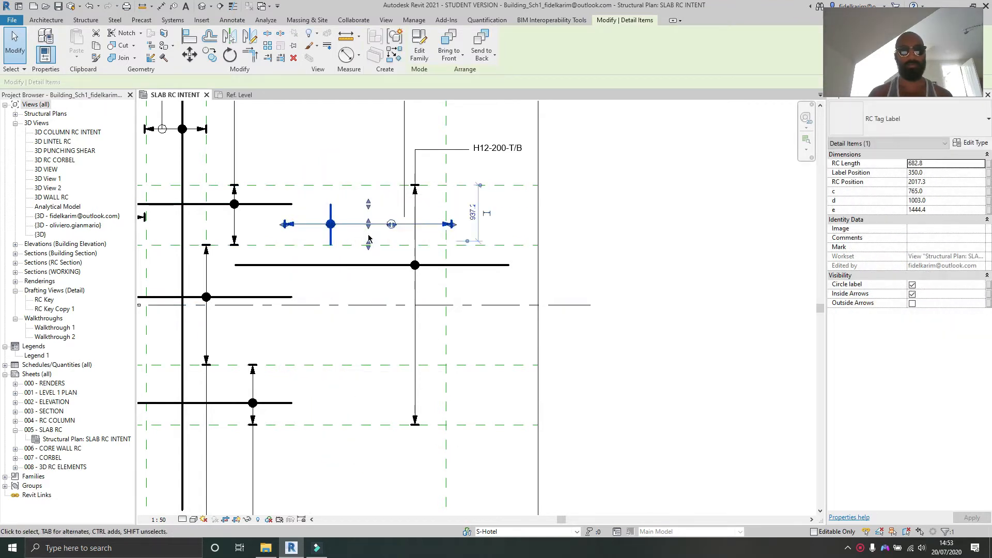
# Step: Set the tag's RC Length to 1000 and raise its distribution line slightly
pyautogui.scroll(2, 310, 232)
pyautogui.click(940, 162)
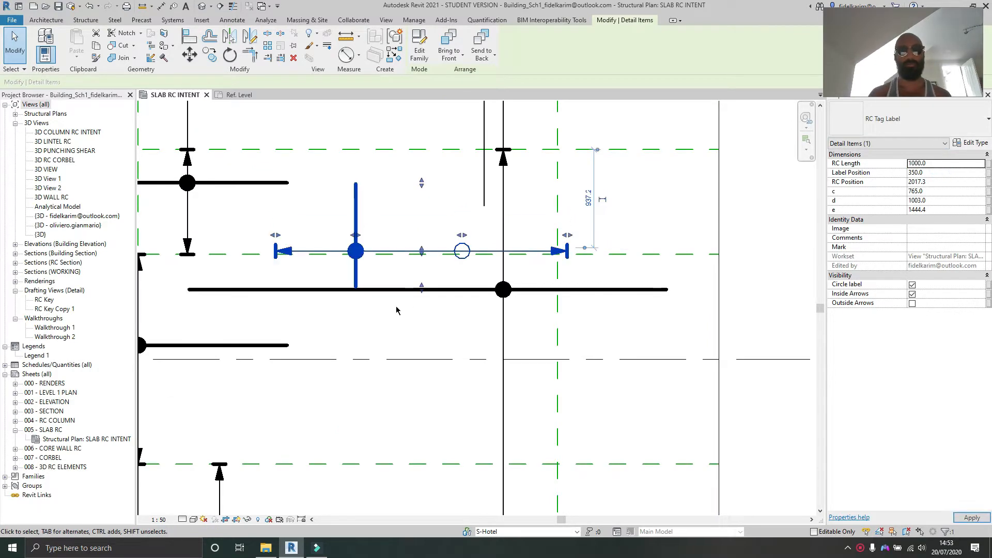
pyautogui.moveTo(423, 253); pyautogui.dragTo(422, 226)
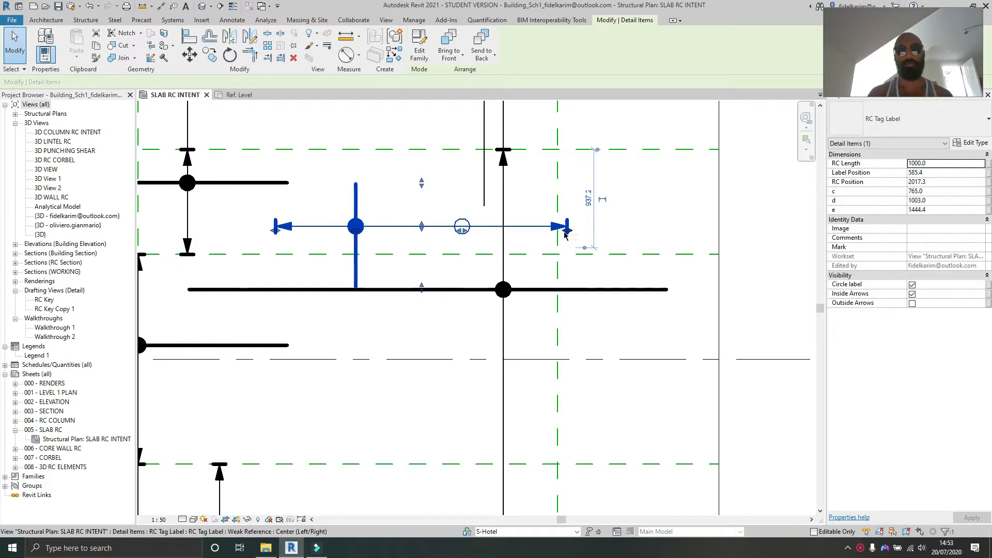
pyautogui.click(927, 182)
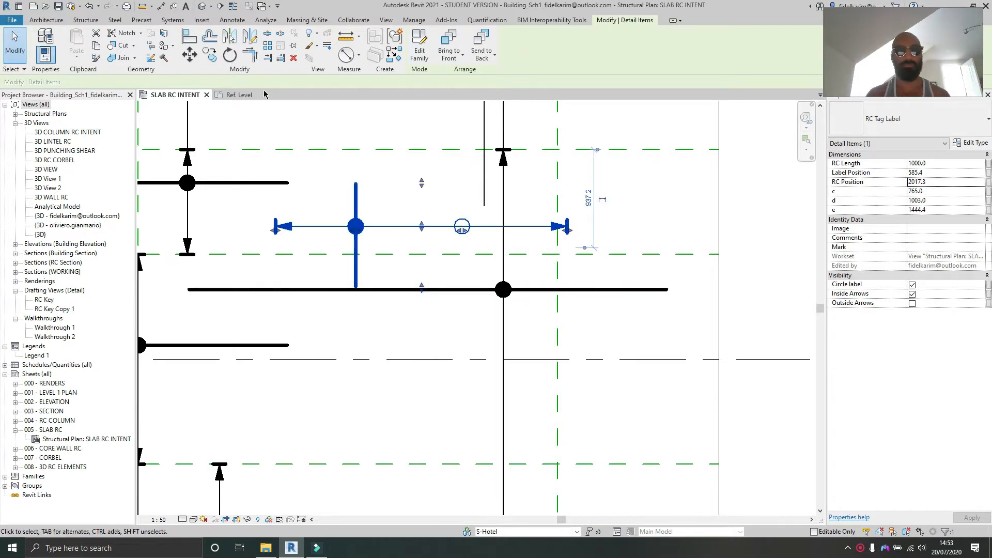
# Step: Inspect the RC Tag Label family's Ref. Level view, then return to the SLAB RC INTENT plan
pyautogui.click(235, 95)
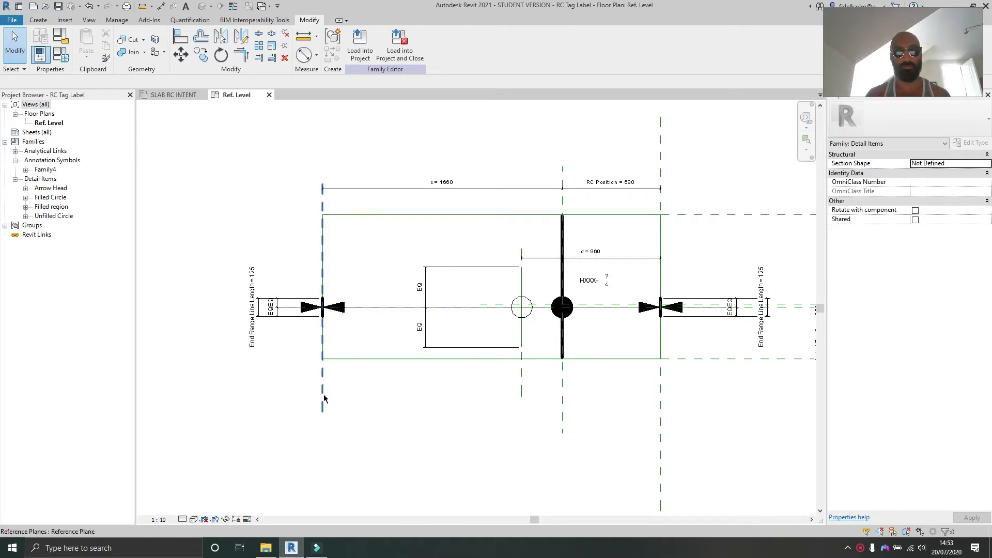
pyautogui.click(168, 95)
pyautogui.scroll(-2, 458, 256)
pyautogui.moveTo(498, 290); pyautogui.dragTo(657, 344, button='middle')
pyautogui.moveTo(394, 326); pyautogui.dragTo(603, 301, button='middle')
pyautogui.moveTo(357, 312); pyautogui.dragTo(524, 281, button='middle')
pyautogui.scroll(2, 510, 277)
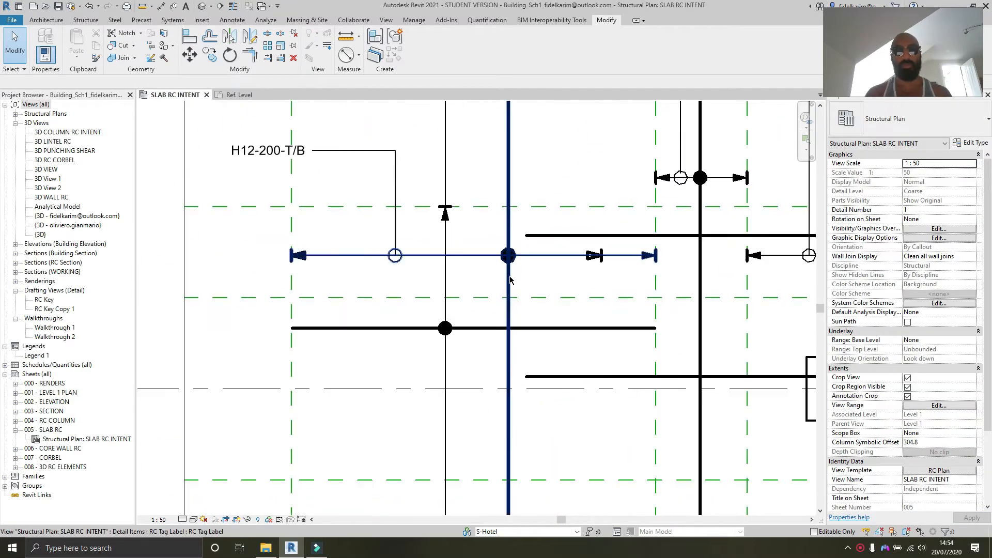
# Step: Temporarily hide the RC tag label at the right end of the middle bay
pyautogui.click(632, 257)
pyautogui.click(248, 519)
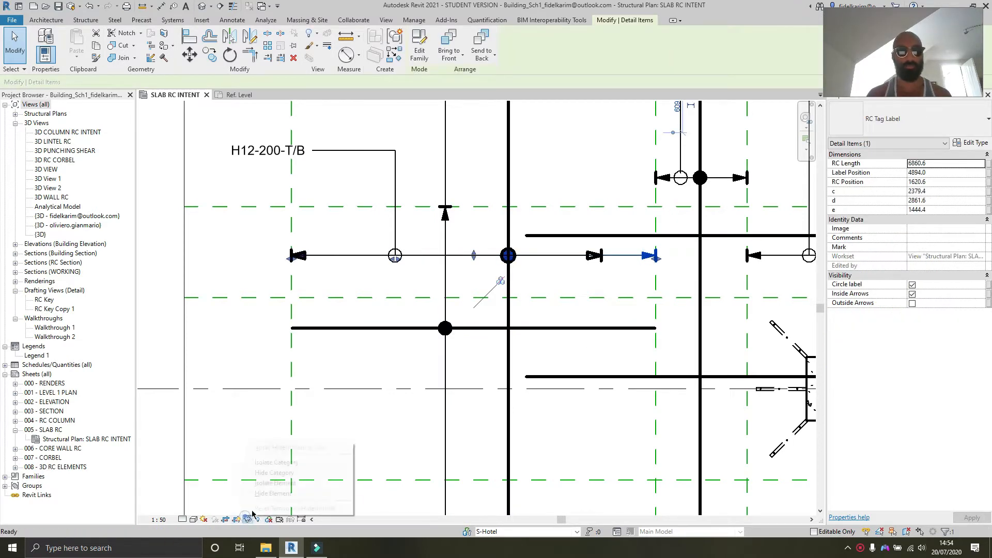
pyautogui.click(273, 493)
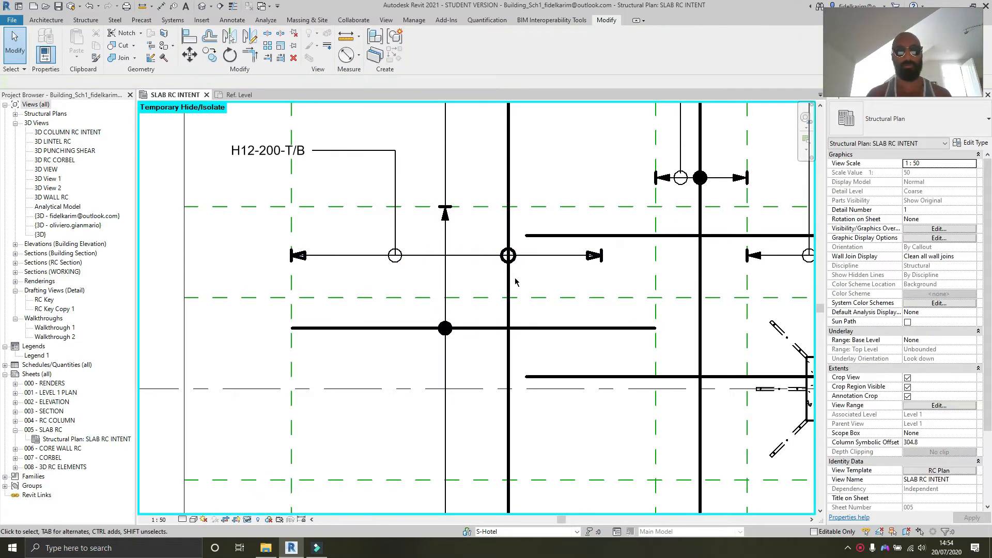
# Step: Try to drag the exposed arrowhead detail lines to a new position
pyautogui.scroll(-2, 378, 192)
pyautogui.scroll(-2, 379, 192)
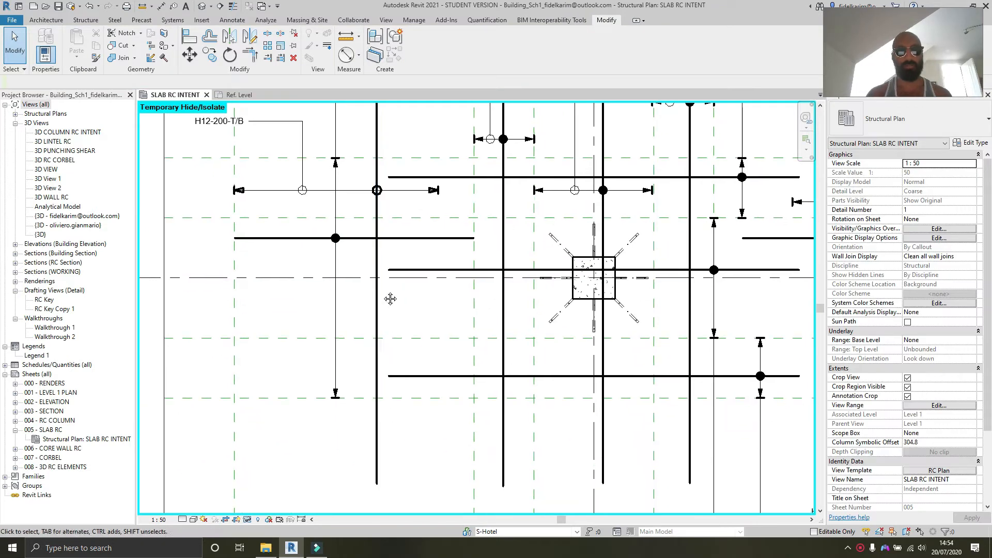
pyautogui.scroll(5, 398, 284)
pyautogui.scroll(-2, 397, 285)
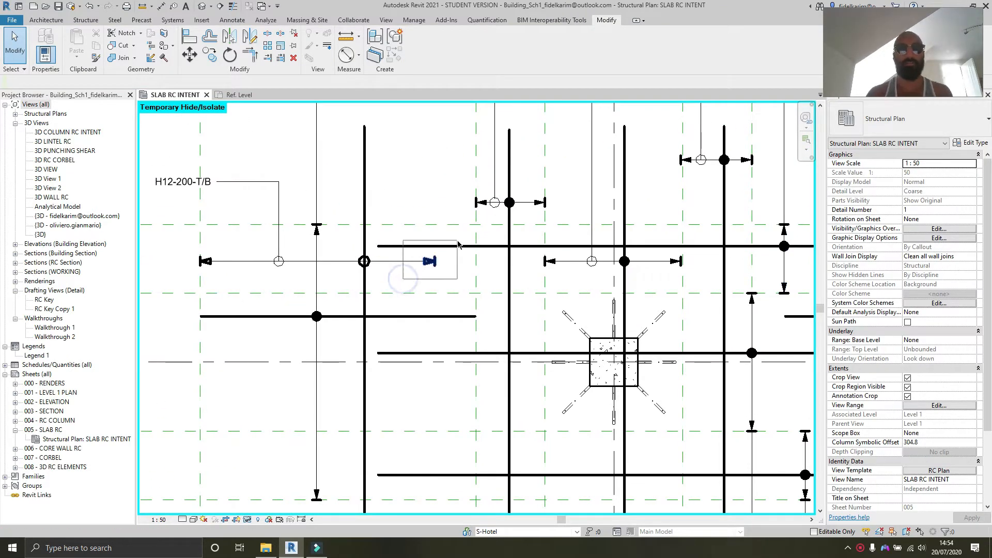
pyautogui.scroll(2, 433, 263)
pyautogui.moveTo(458, 244); pyautogui.dragTo(470, 260)
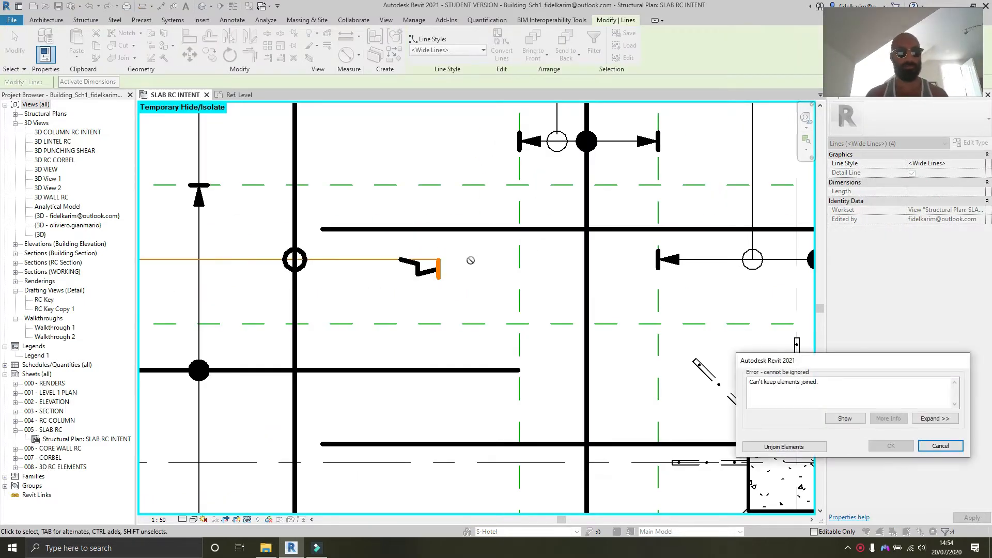
pyautogui.click(928, 446)
# Step: Move the arrowhead detail lines about 440 to the right
pyautogui.moveTo(393, 293); pyautogui.dragTo(512, 226)
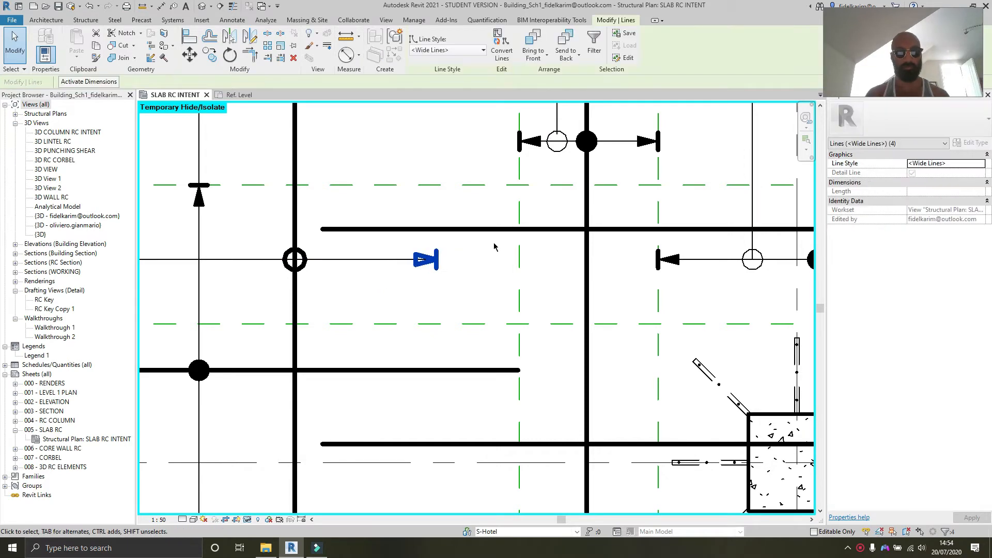
pyautogui.press('v')
pyautogui.click(437, 260)
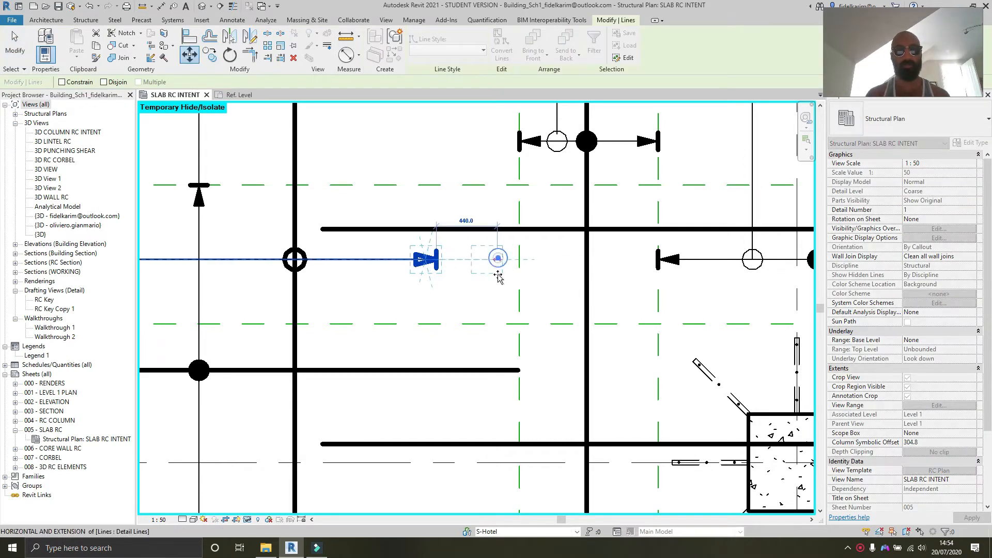
pyautogui.click(498, 281)
pyautogui.press('Escape')
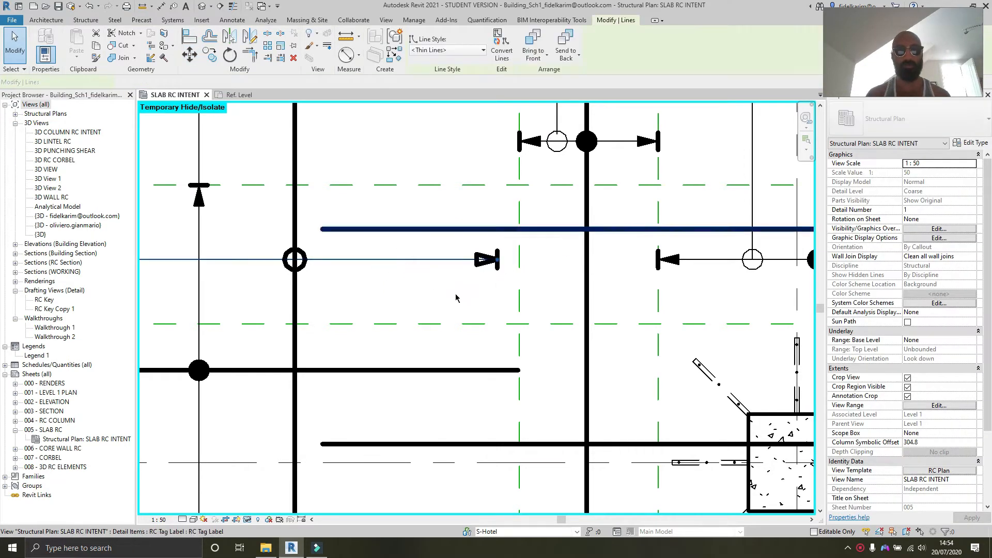
# Step: Move the arrowhead detail lines back to the left along the horizontal line
pyautogui.moveTo(452, 293); pyautogui.dragTo(521, 241)
pyautogui.press('m')
pyautogui.press('v')
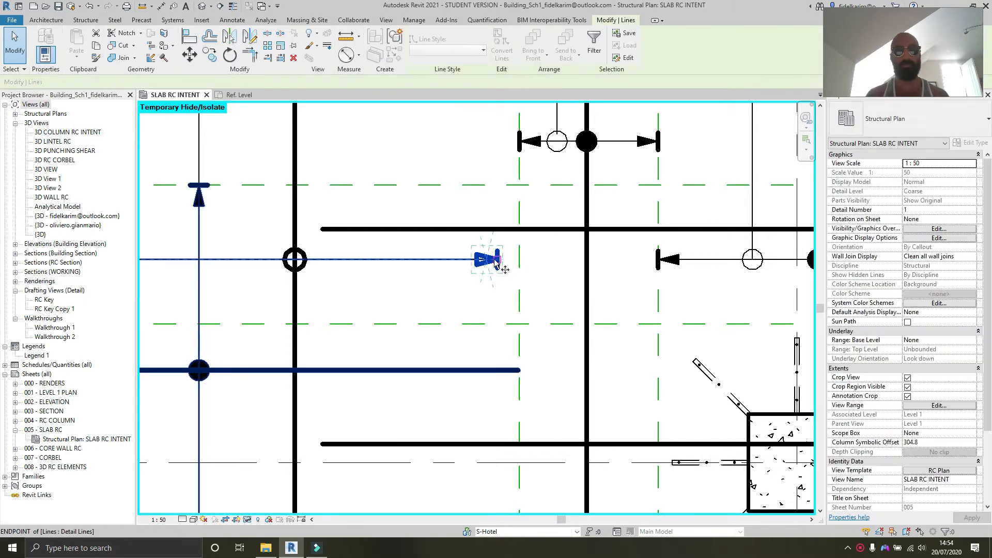
pyautogui.click(498, 259)
pyautogui.click(431, 280)
pyautogui.press('Escape')
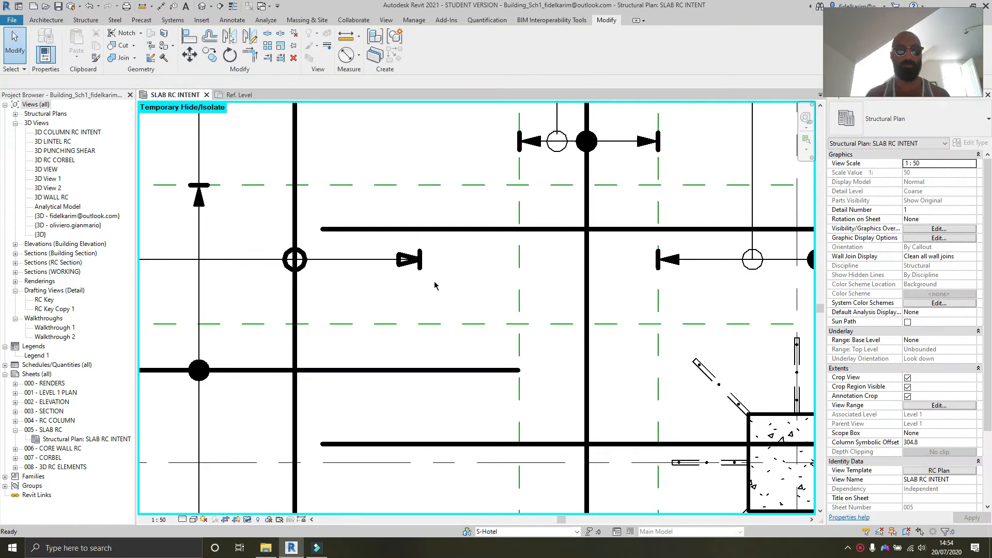
# Step: Select the wide detail lines forming the circle and arrowheads on the horizontal reinforcement line to inspect them
pyautogui.scroll(-3, 446, 299)
pyautogui.moveTo(446, 298); pyautogui.dragTo(498, 281, button='middle')
pyautogui.scroll(-2, 406, 302)
pyautogui.moveTo(410, 280); pyautogui.dragTo(318, 258, button='middle')
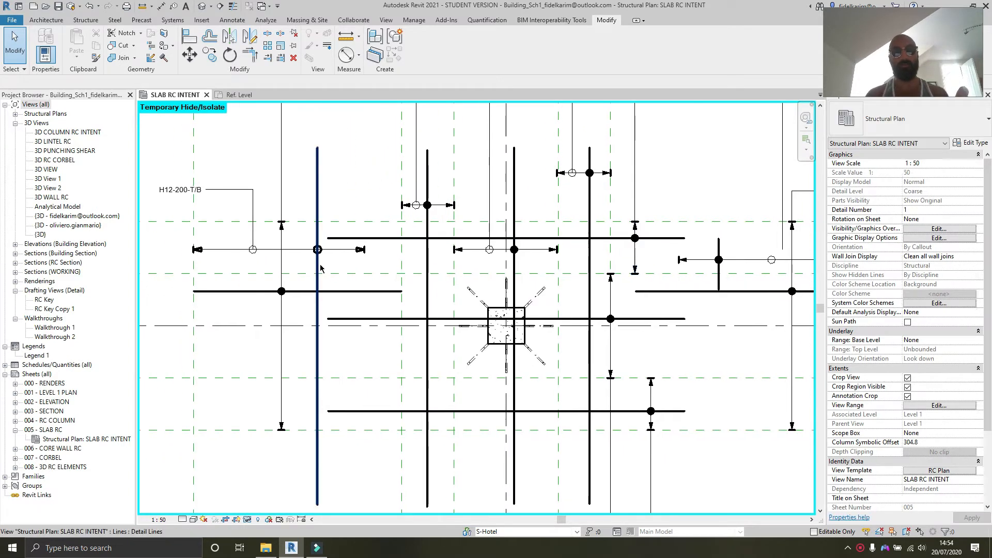
pyautogui.scroll(3, 324, 280)
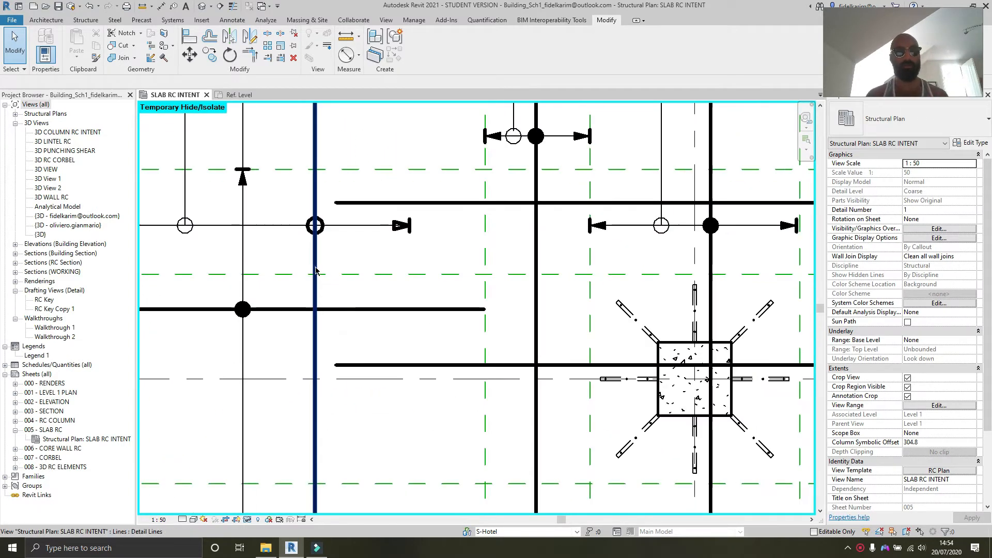
pyautogui.click(316, 222)
pyautogui.click(316, 218)
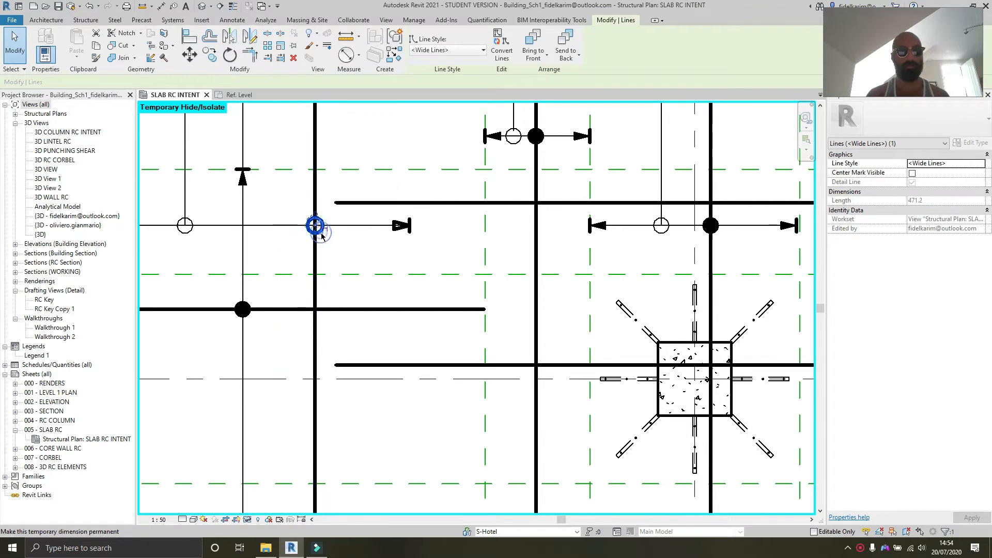
pyautogui.keyDown('ctrl'); pyautogui.click(361, 226); pyautogui.keyUp('ctrl')
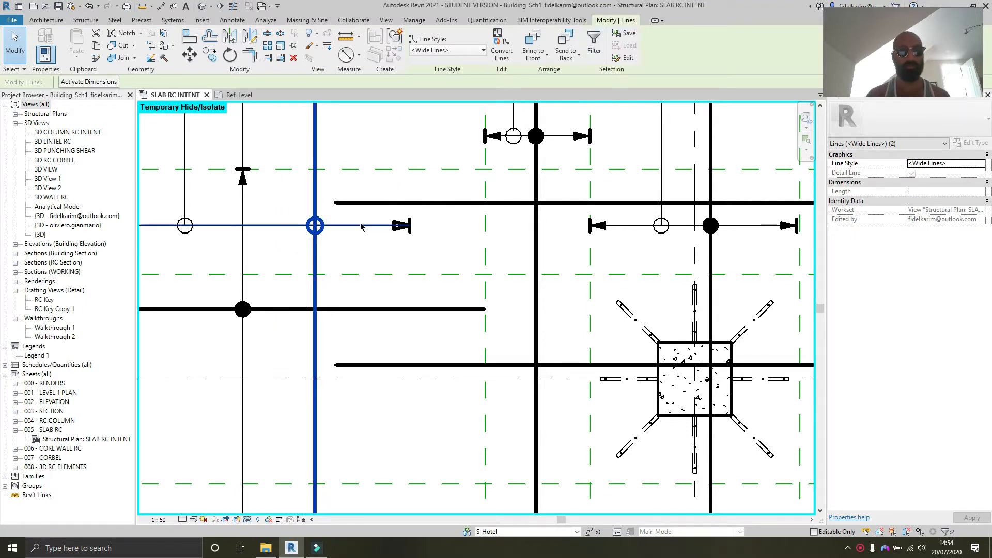
pyautogui.keyDown('ctrl'); pyautogui.click(363, 203); pyautogui.keyUp('ctrl')
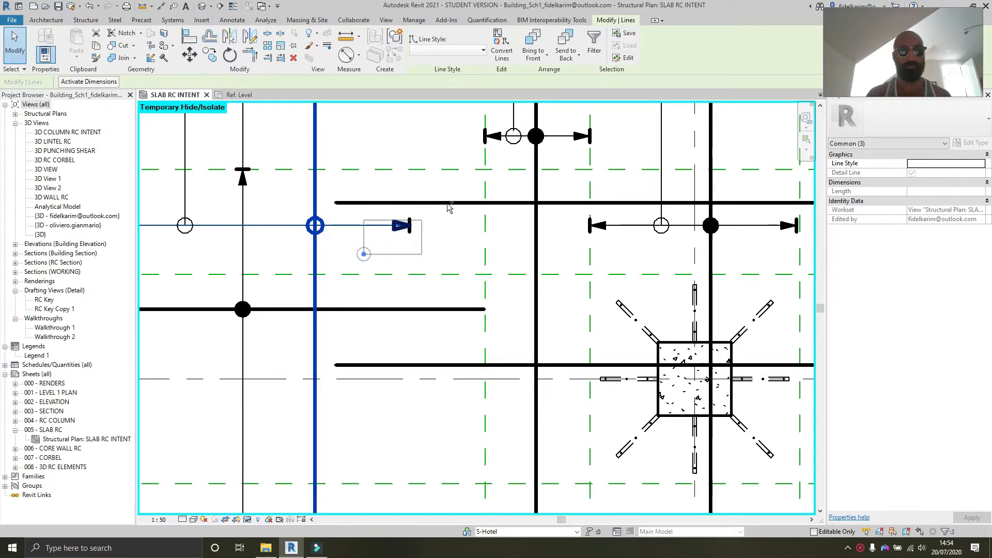
pyautogui.moveTo(377, 246); pyautogui.dragTo(567, 248, button='middle')
pyautogui.keyDown('ctrl'); pyautogui.moveTo(217, 251); pyautogui.dragTo(297, 212); pyautogui.keyUp('ctrl')
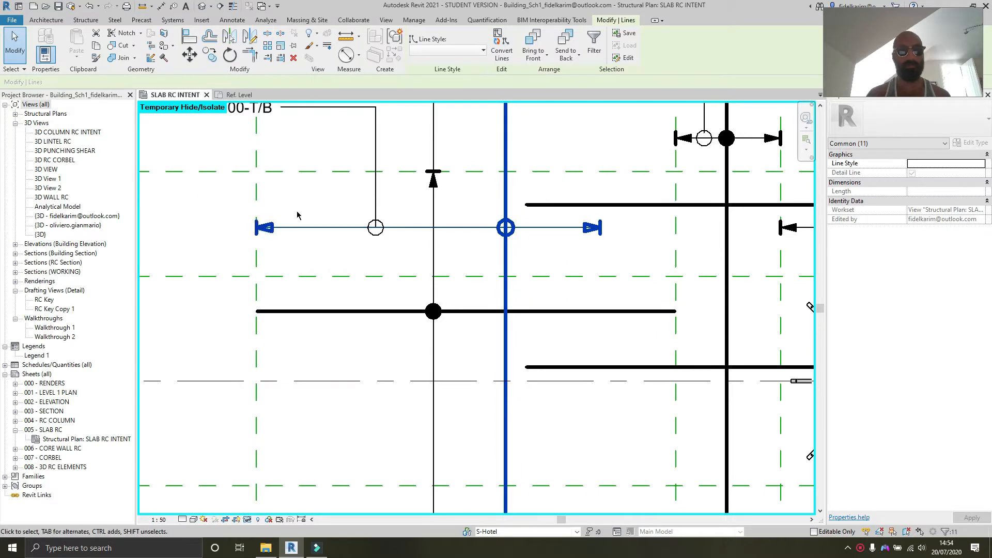
pyautogui.scroll(-1, 298, 213)
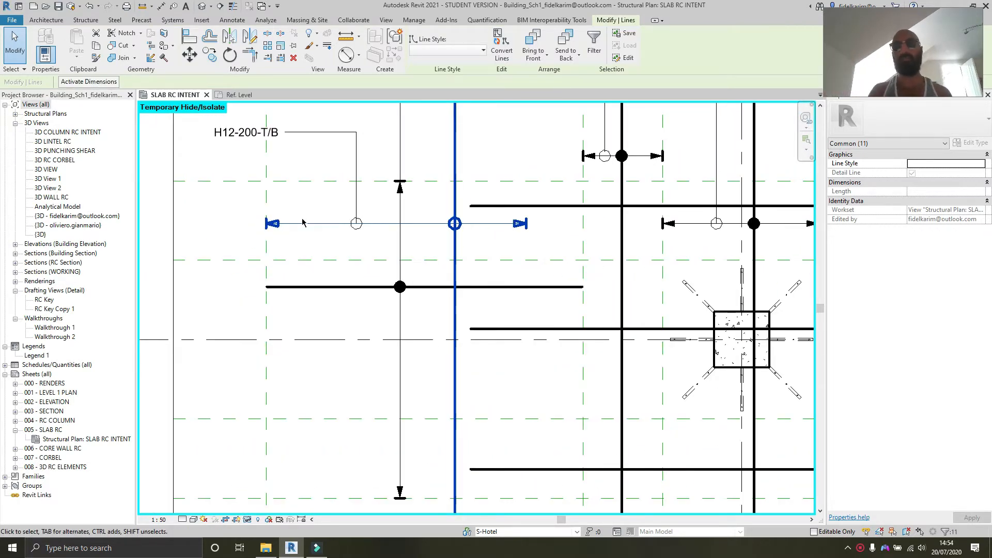
pyautogui.scroll(-3, 446, 276)
pyautogui.moveTo(549, 262); pyautogui.dragTo(268, 215, button='middle')
pyautogui.scroll(-1, 457, 229)
pyautogui.moveTo(465, 228); pyautogui.dragTo(653, 246, button='middle')
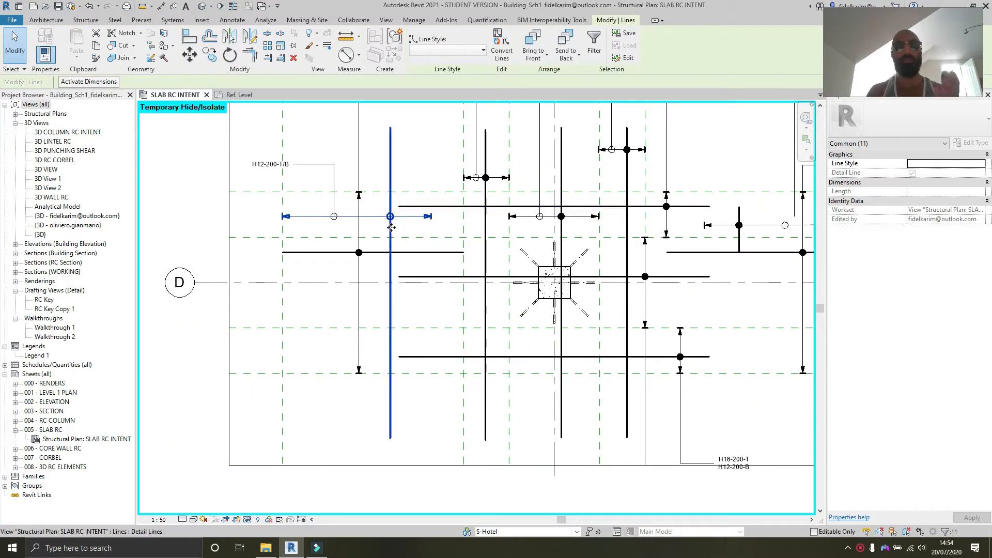
pyautogui.scroll(1, 377, 216)
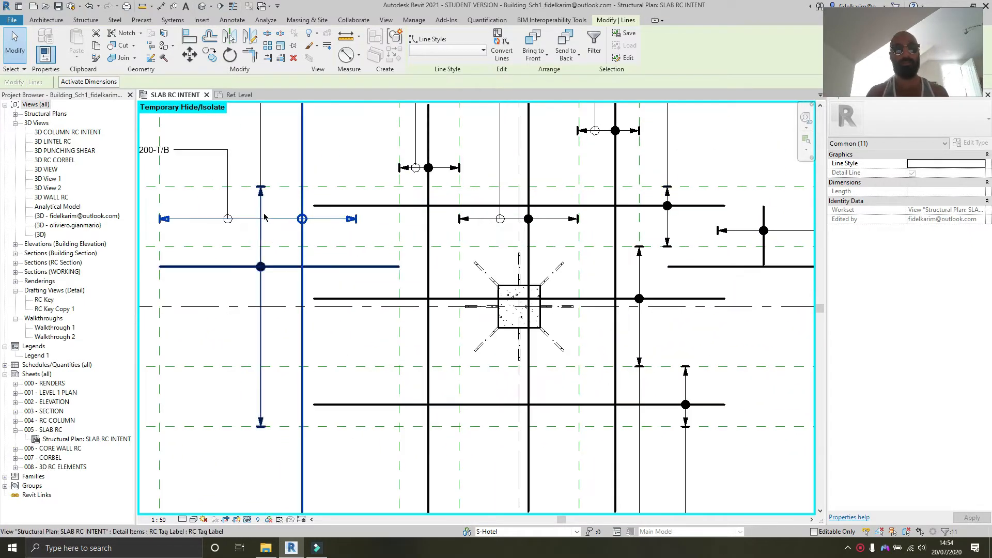
pyautogui.click(380, 230)
# Step: Window-select the remaining arrowhead and circle detail lines in the middle bay, then clear the selection
pyautogui.scroll(2, 362, 224)
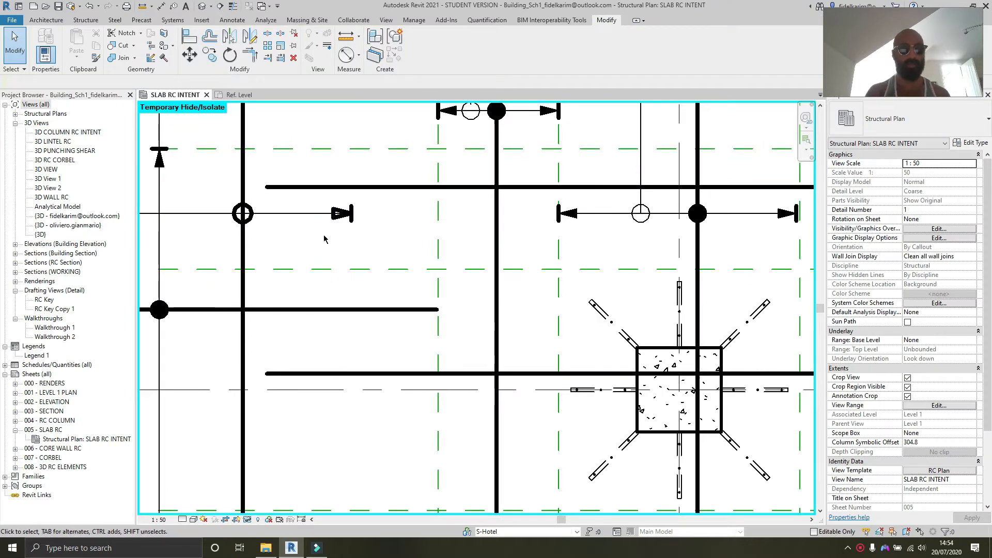
pyautogui.moveTo(320, 239); pyautogui.dragTo(381, 193)
pyautogui.moveTo(301, 232); pyautogui.dragTo(431, 228, button='middle')
pyautogui.keyDown('ctrl'); pyautogui.moveTo(345, 248); pyautogui.dragTo(421, 175); pyautogui.keyUp('ctrl')
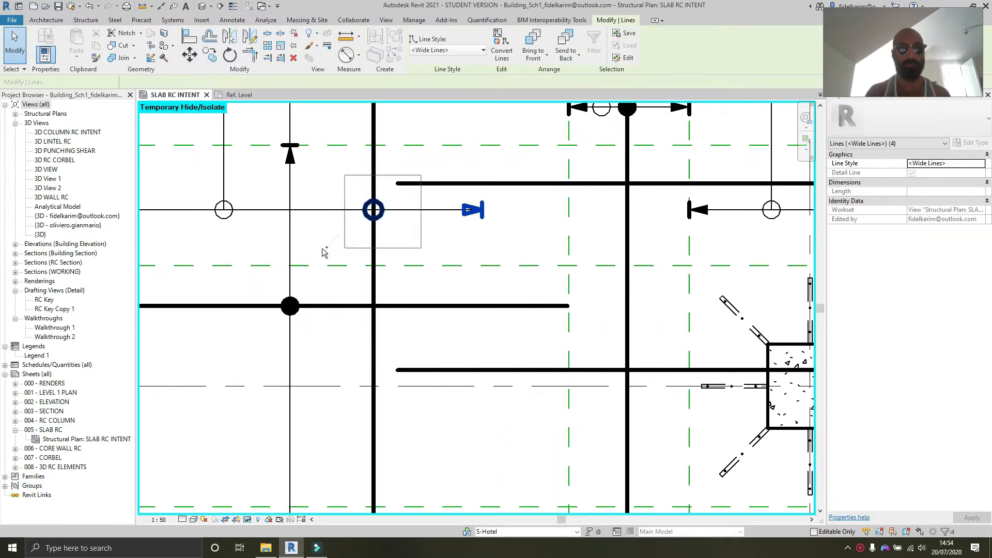
pyautogui.moveTo(281, 252); pyautogui.dragTo(517, 230, button='middle')
pyautogui.keyDown('ctrl'); pyautogui.moveTo(289, 216); pyautogui.dragTo(405, 148); pyautogui.keyUp('ctrl')
pyautogui.scroll(-3, 672, 247)
pyautogui.moveTo(679, 254); pyautogui.dragTo(367, 270, button='middle')
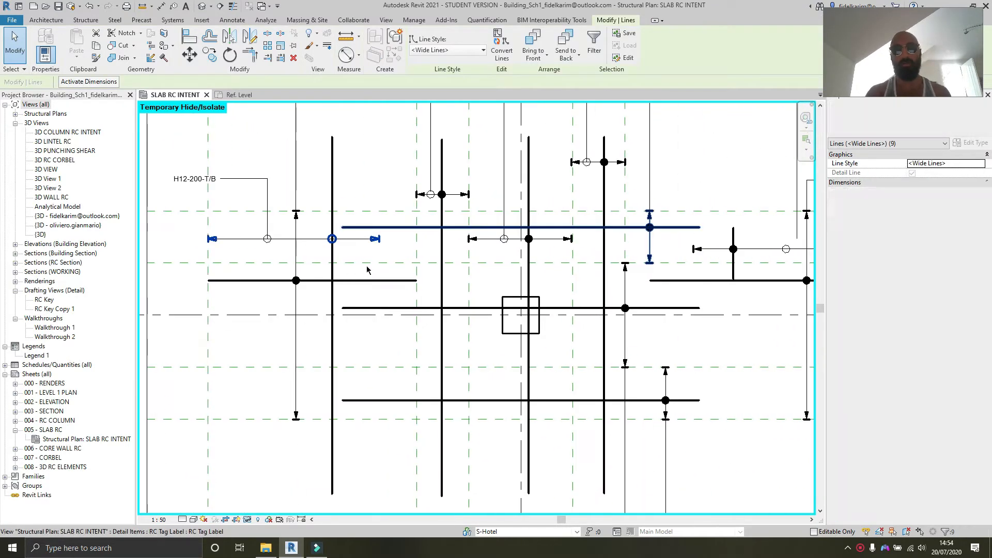
pyautogui.moveTo(545, 273); pyautogui.dragTo(407, 239, button='middle')
pyautogui.scroll(-1, 455, 267)
pyautogui.moveTo(452, 270); pyautogui.dragTo(405, 315, button='middle')
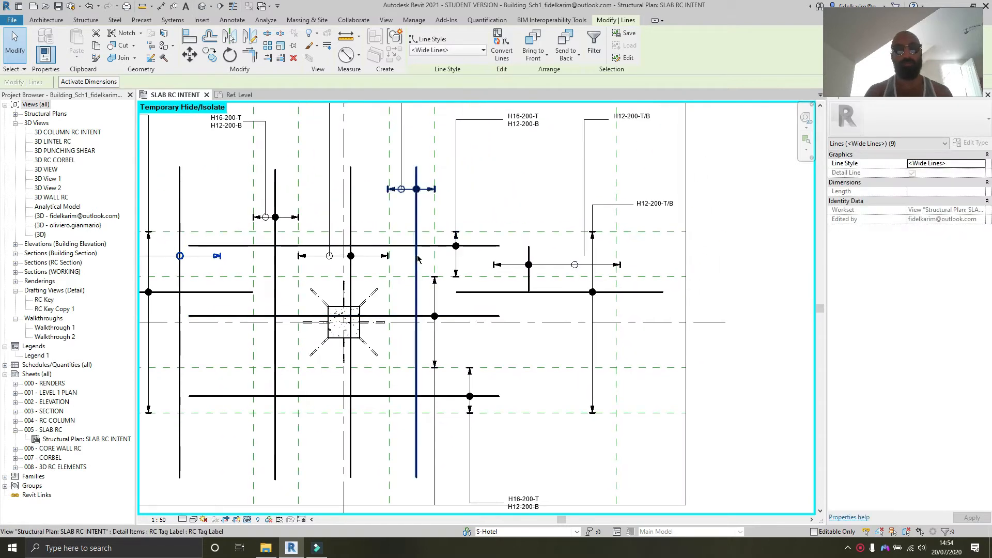
pyautogui.press('Escape')
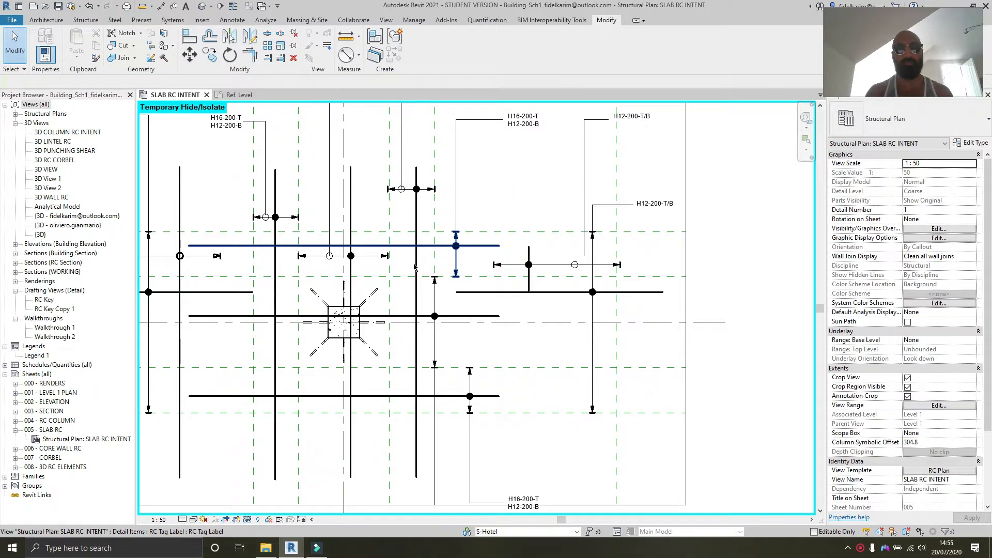
# Step: Select the RC tag labels in turn to review their dimension and visibility properties
pyautogui.click(416, 299)
pyautogui.moveTo(148, 222); pyautogui.dragTo(204, 225, button='middle')
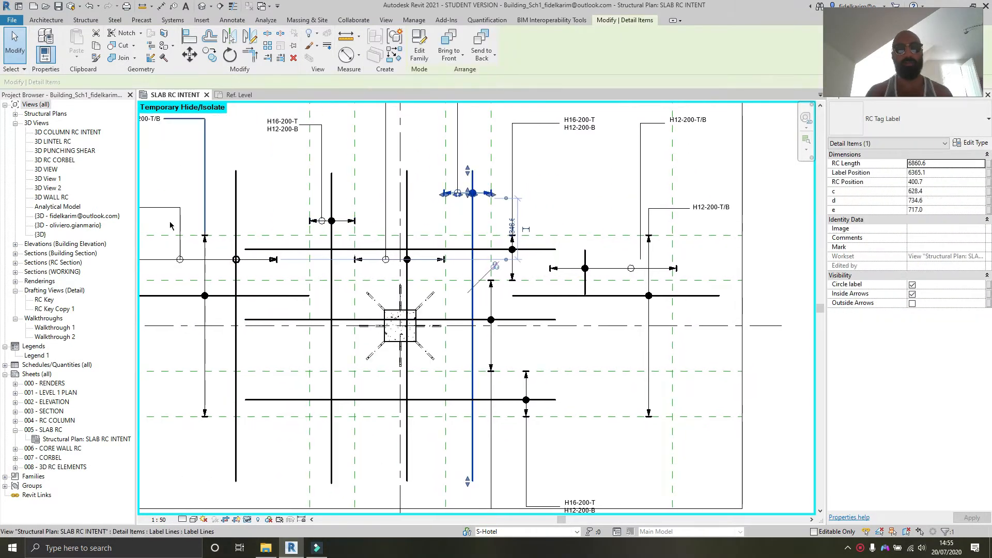
pyautogui.click(215, 297)
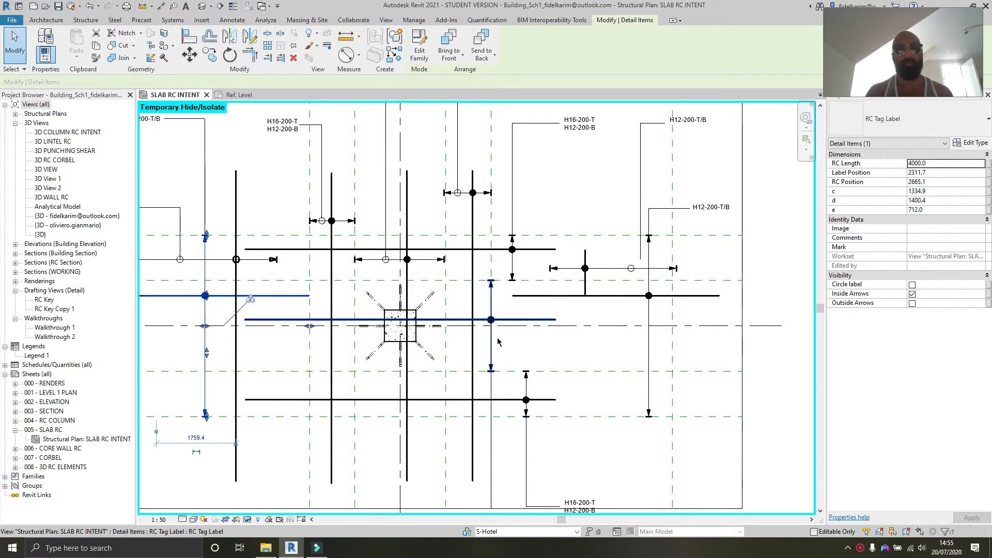
pyautogui.click(649, 350)
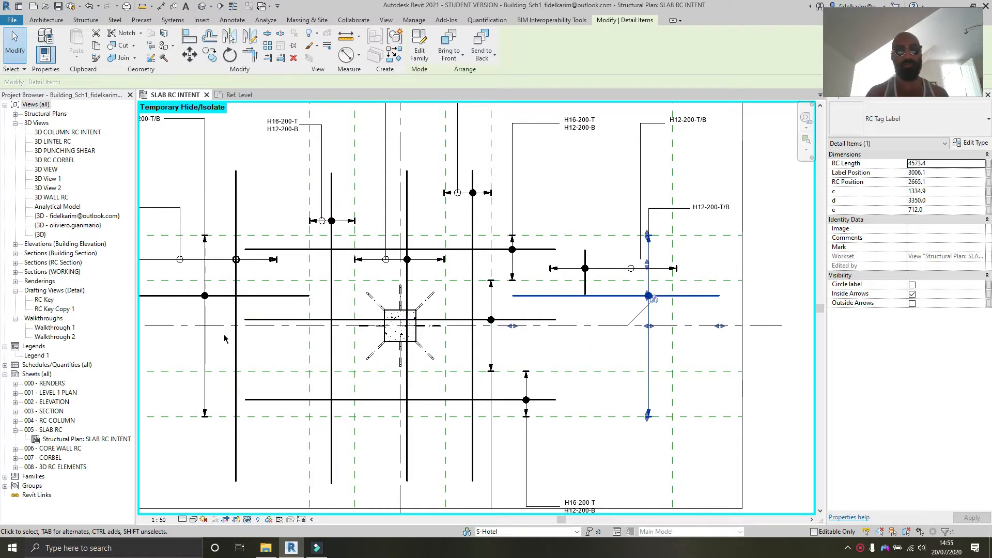
pyautogui.moveTo(224, 338); pyautogui.dragTo(342, 335, button='middle')
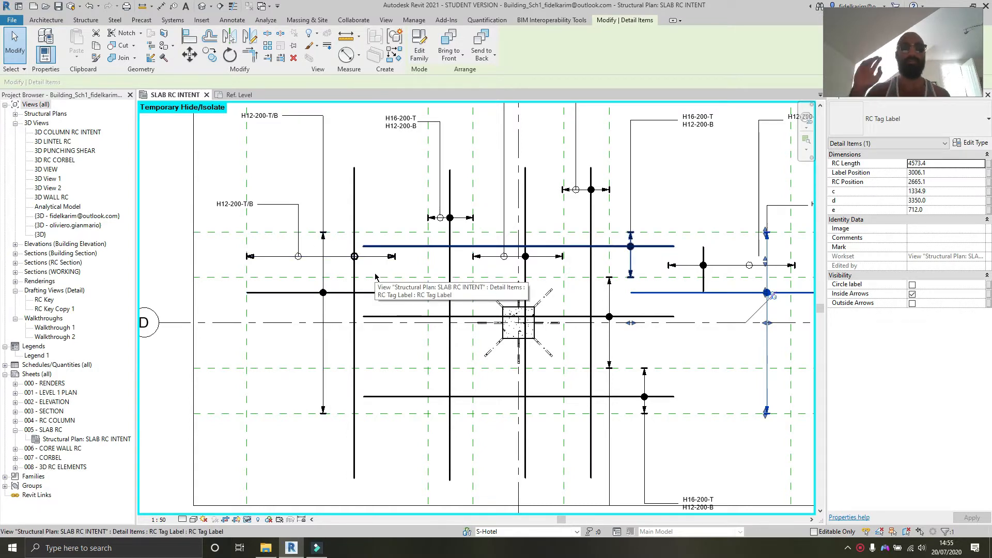
pyautogui.scroll(5, 376, 278)
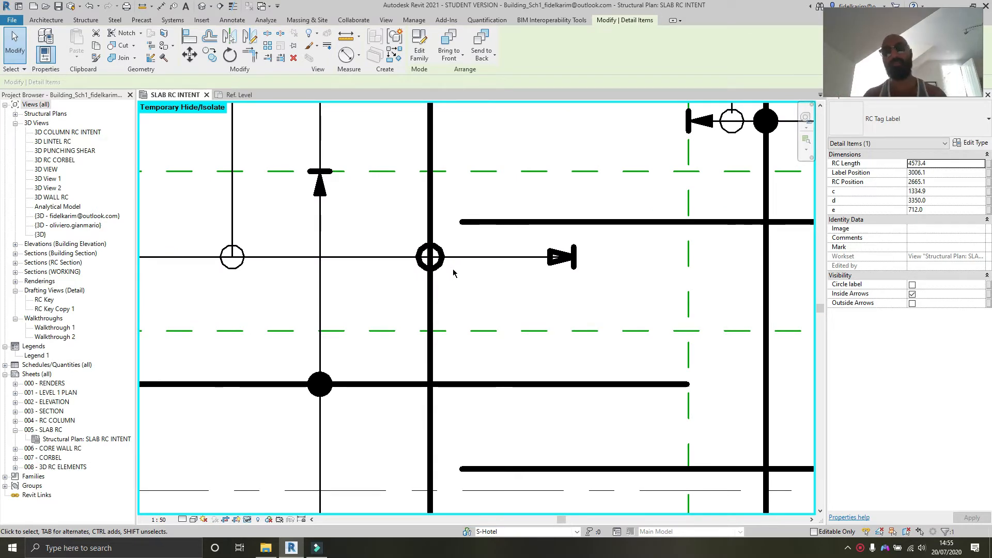
pyautogui.scroll(-1, 463, 279)
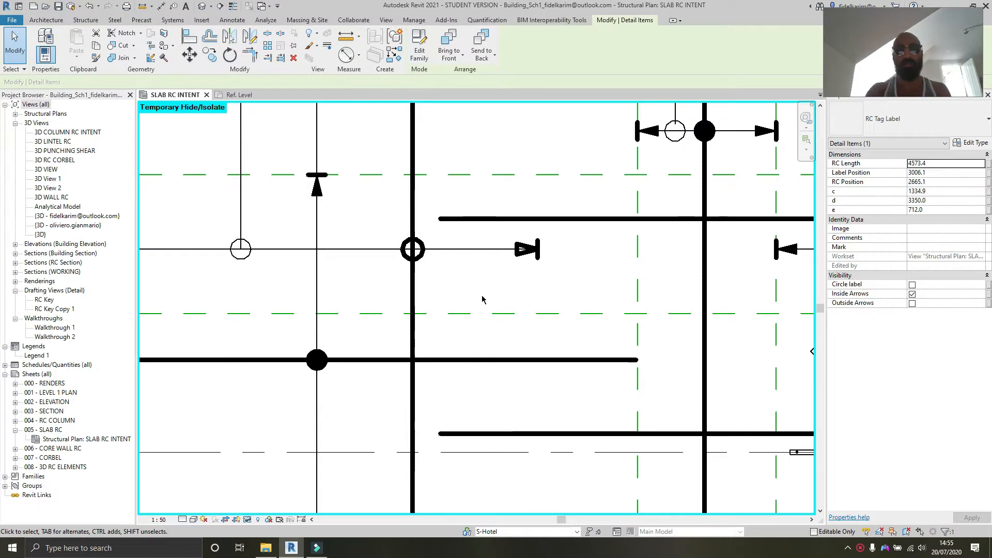
pyautogui.scroll(-4, 500, 306)
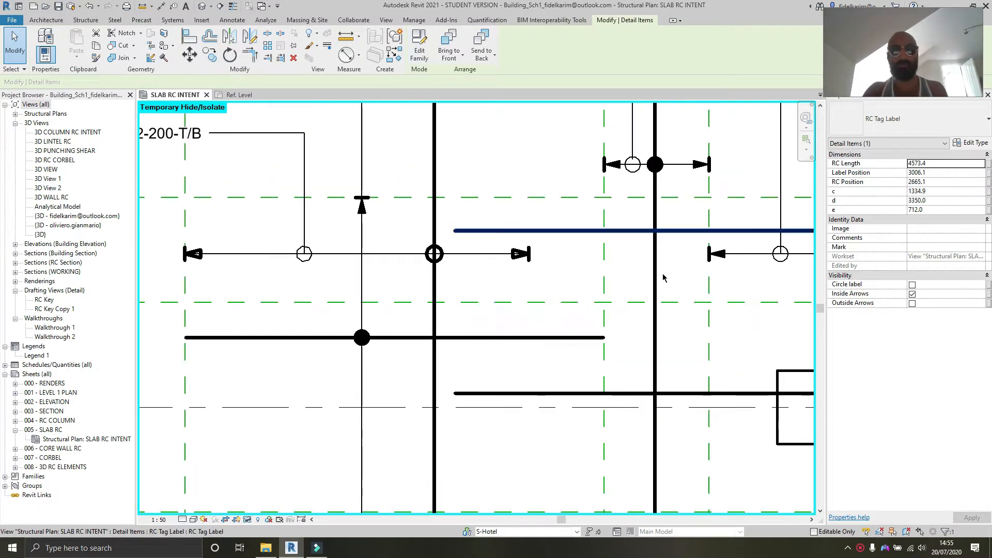
pyautogui.scroll(-1, 484, 303)
pyautogui.moveTo(484, 302); pyautogui.dragTo(326, 287, button='middle')
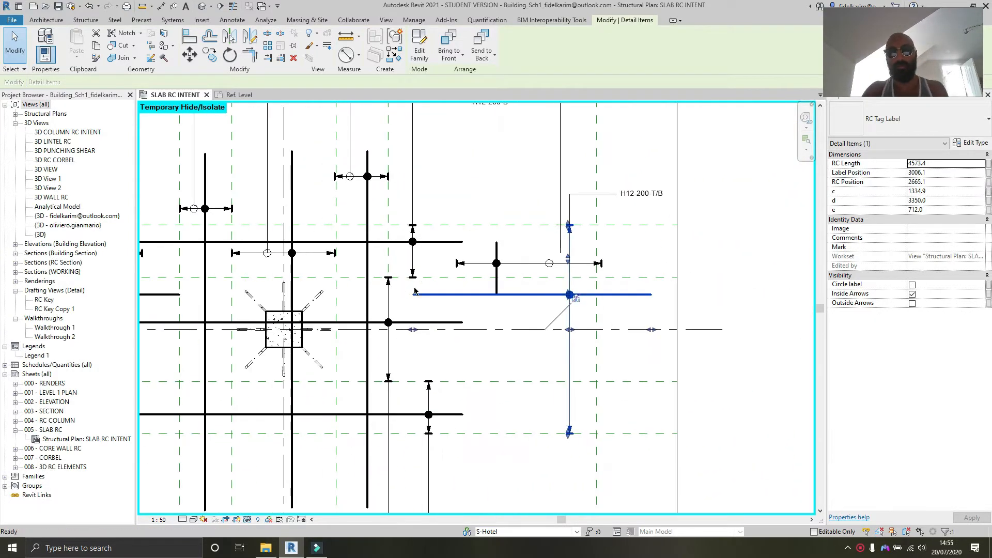
pyautogui.click(620, 316)
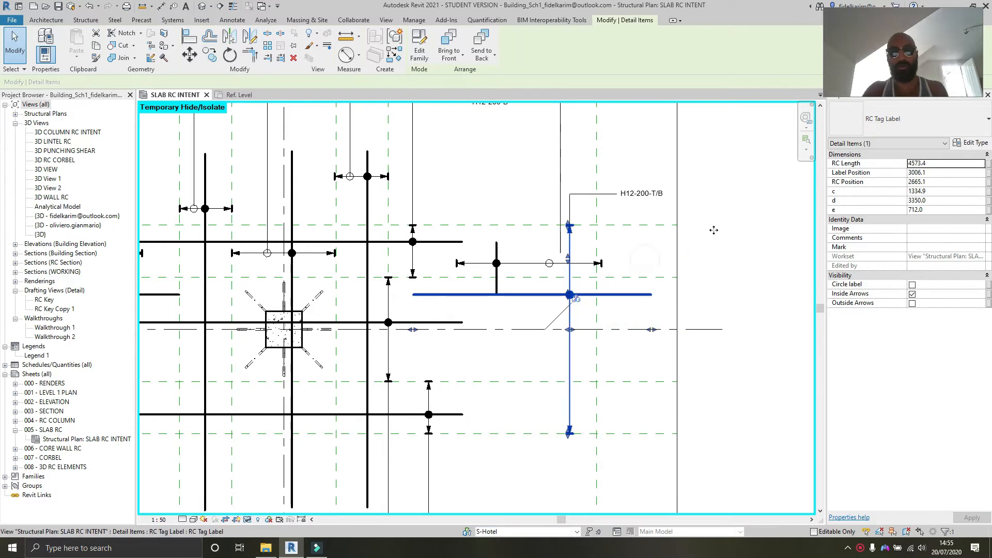
pyautogui.scroll(-1, 714, 230)
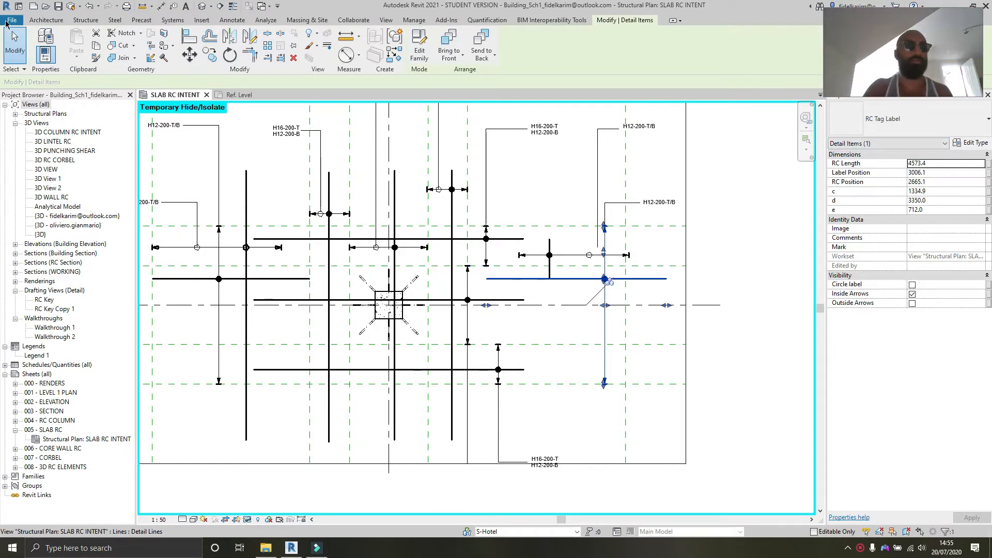
# Step: Create a new family from the Metric Detail Item template
pyautogui.click(6, 21)
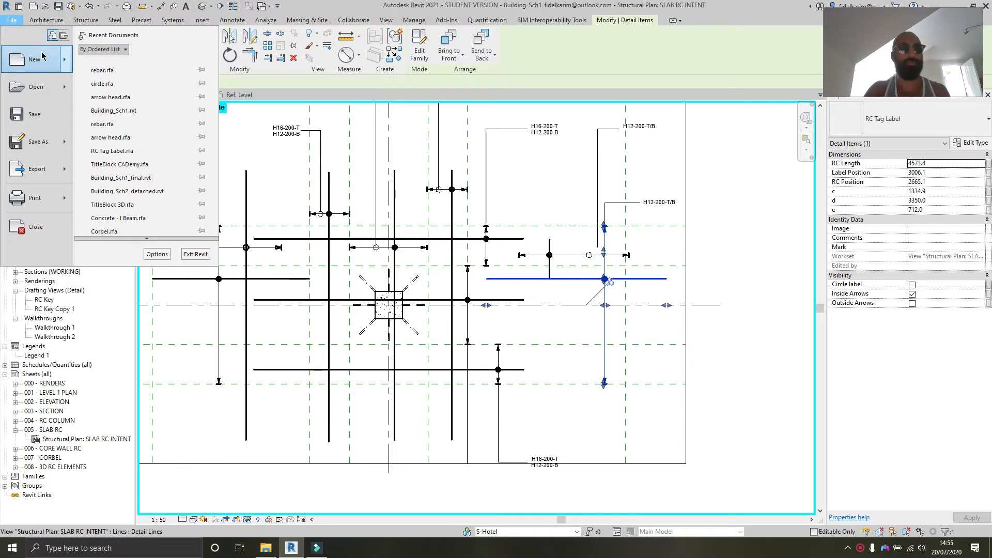
pyautogui.moveTo(43, 54)
pyautogui.click(121, 88)
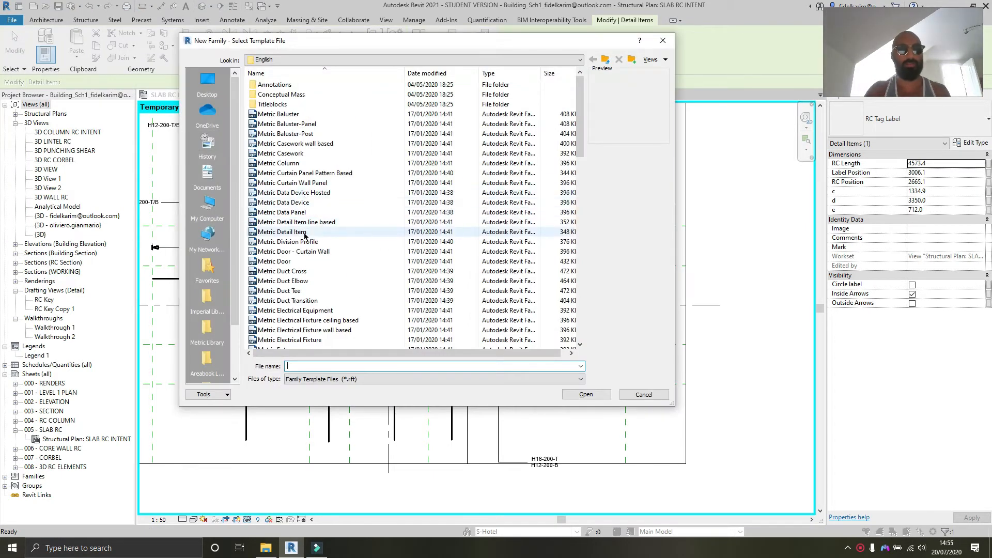
pyautogui.click(304, 233)
pyautogui.click(589, 396)
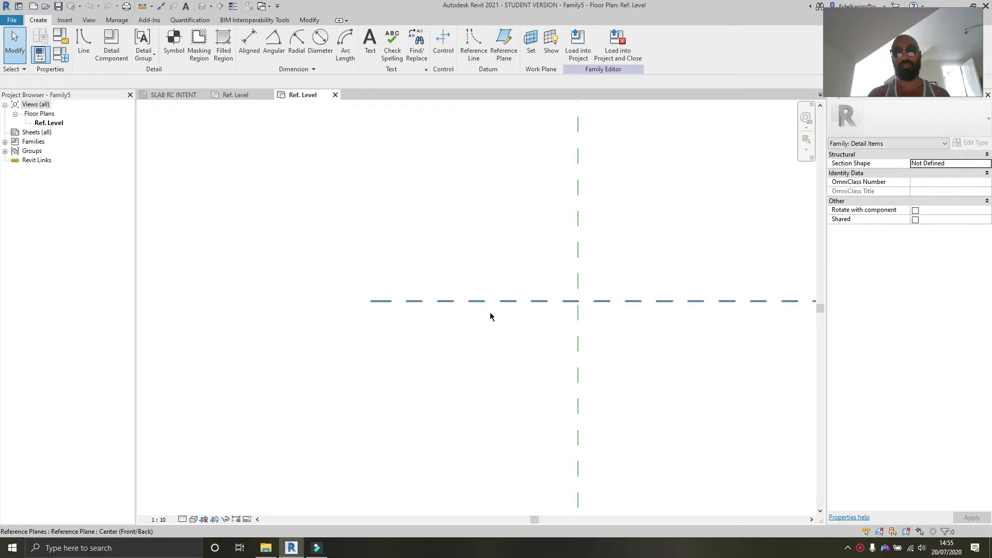
# Step: Create a vertical reference plane offset 1000 mm from the centre left/right plane using Pick Lines
pyautogui.moveTo(598, 293); pyautogui.dragTo(624, 273, button='middle')
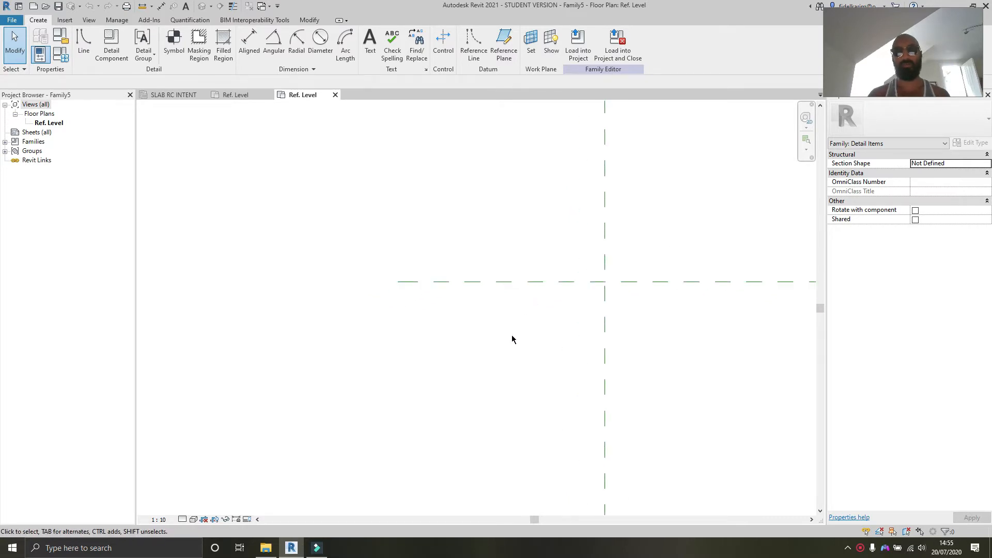
pyautogui.moveTo(591, 339); pyautogui.dragTo(521, 328, button='middle')
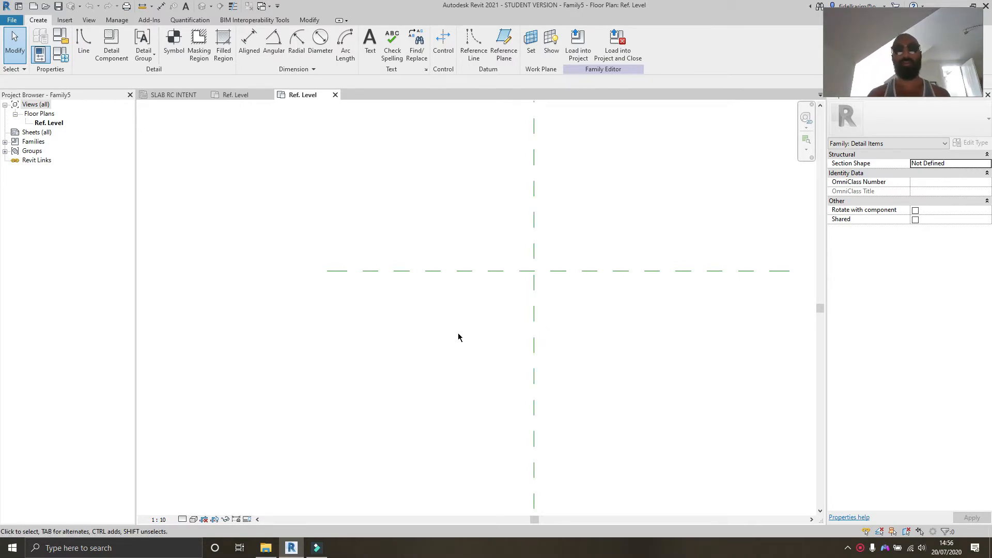
pyautogui.moveTo(458, 321); pyautogui.dragTo(458, 286, button='middle')
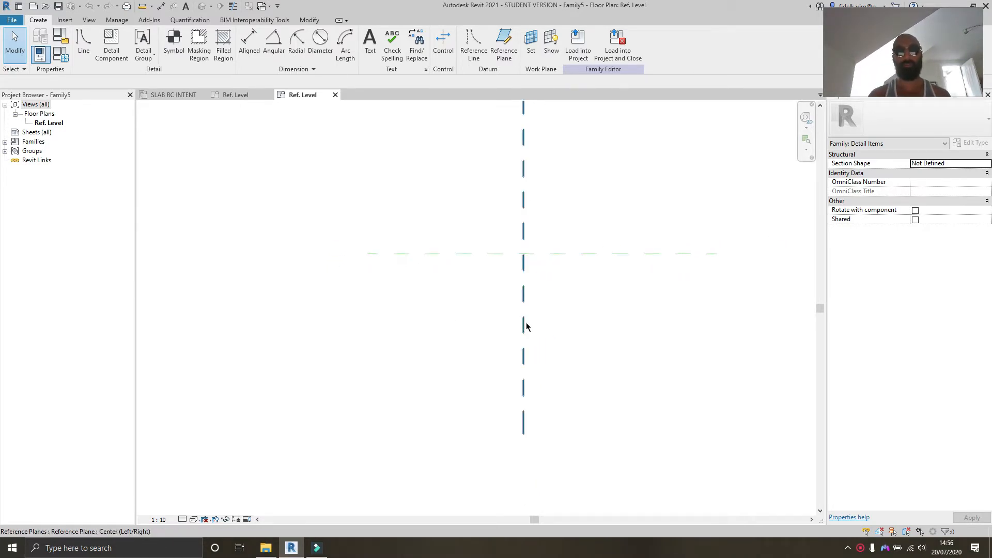
pyautogui.click(524, 324)
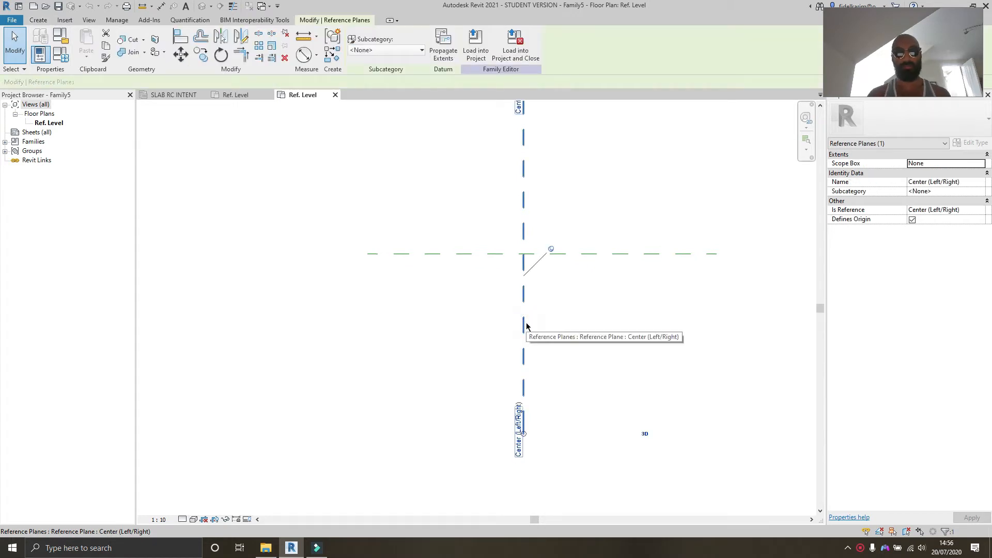
pyautogui.press('r')
pyautogui.press('p')
pyautogui.scroll(-2, 525, 325)
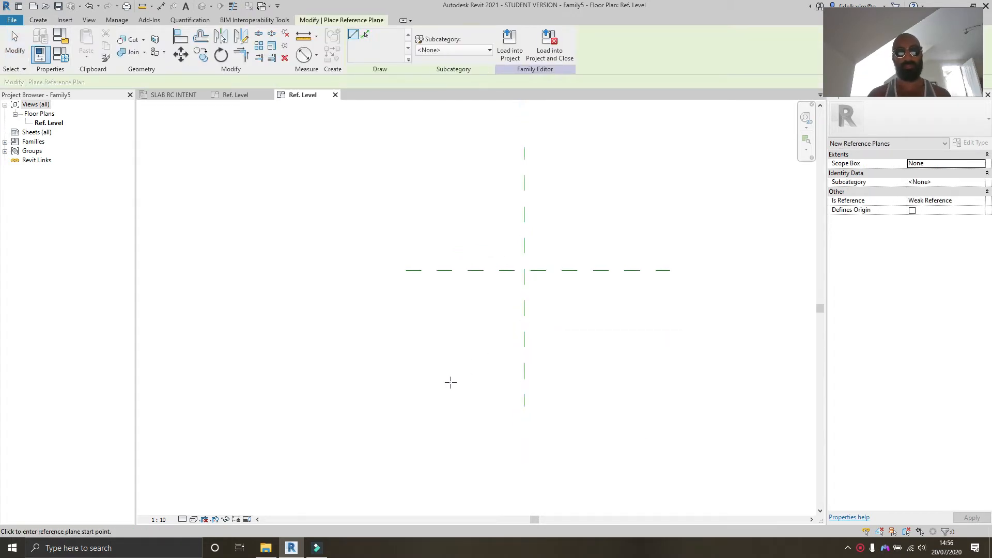
pyautogui.scroll(-1, 453, 439)
pyautogui.click(364, 36)
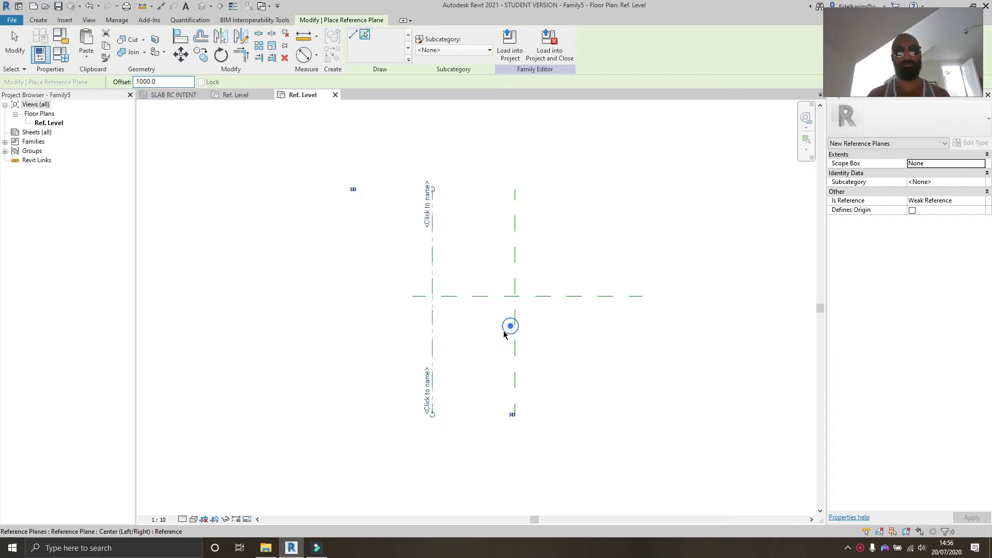
pyautogui.scroll(2, 483, 356)
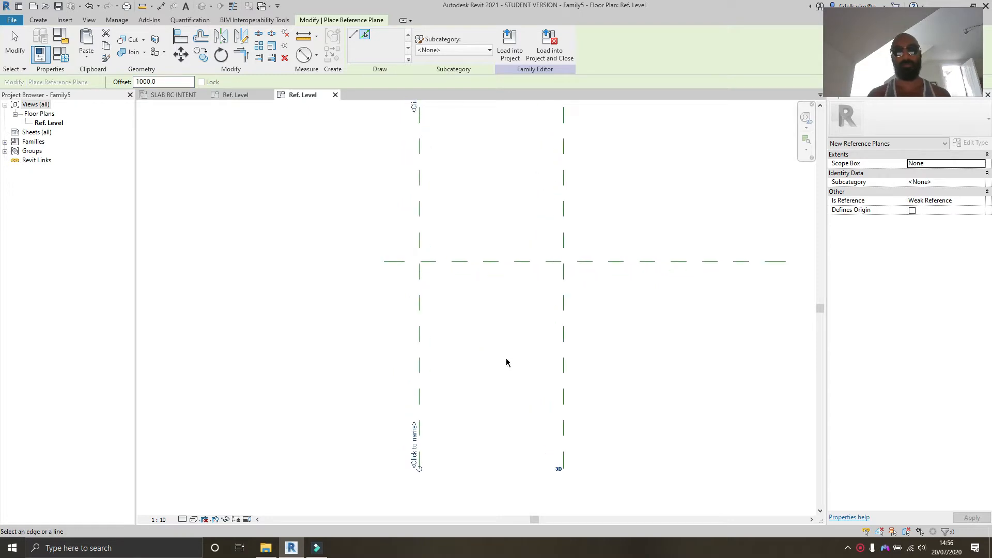
pyautogui.scroll(1, 506, 362)
pyautogui.scroll(-1, 505, 340)
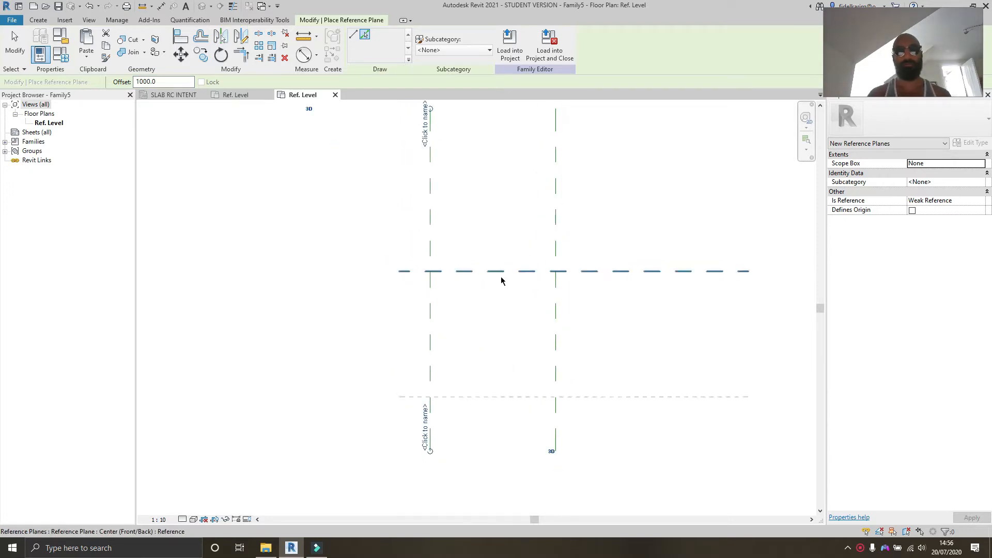
# Step: Add reference planes offset 1000 mm on both sides of the centre front/back plane
pyautogui.click(498, 270)
pyautogui.click(504, 279)
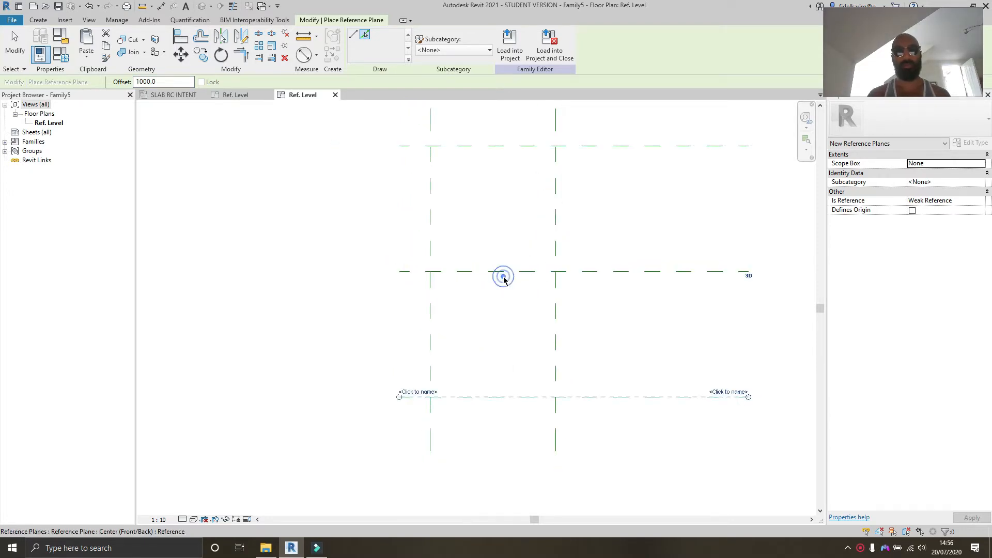
pyautogui.press('Escape')
pyautogui.press('Escape')
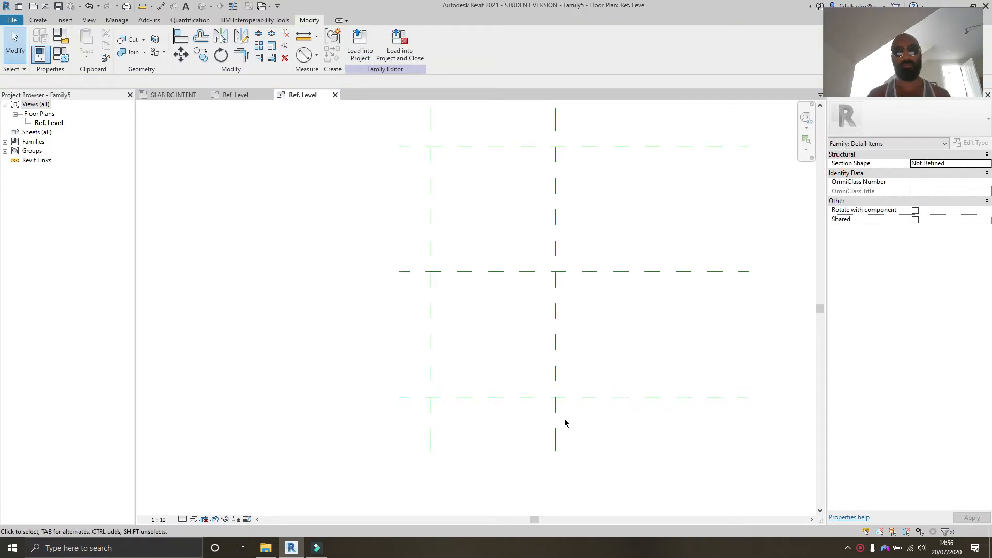
pyautogui.scroll(3, 444, 366)
pyautogui.moveTo(471, 370); pyautogui.dragTo(433, 406, button='middle')
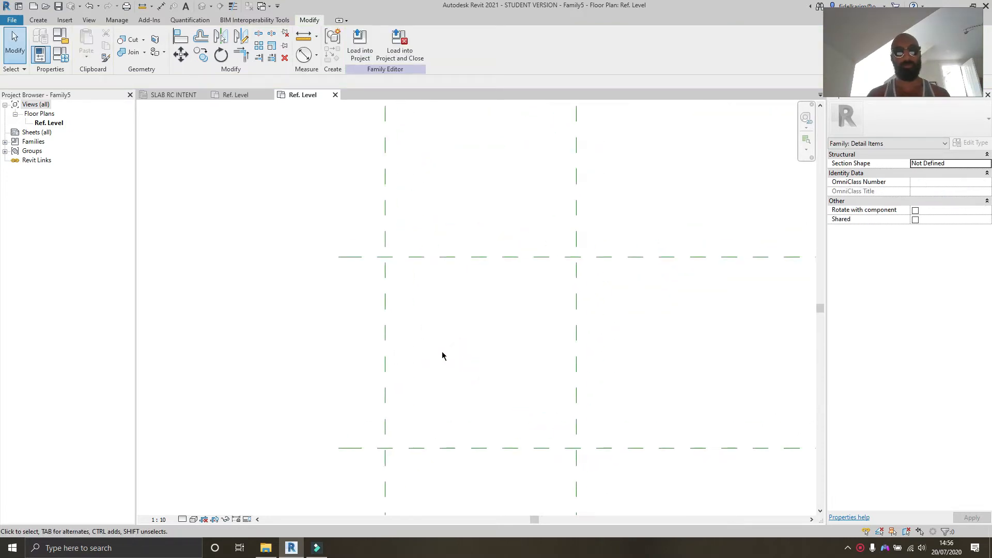
pyautogui.click(39, 21)
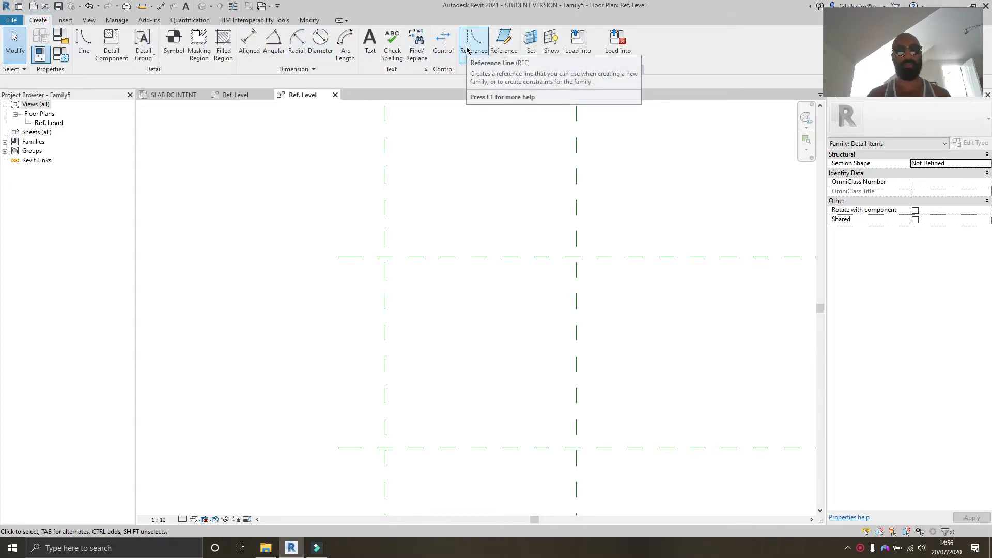
pyautogui.press('r')
pyautogui.press('e')
pyautogui.press('f')
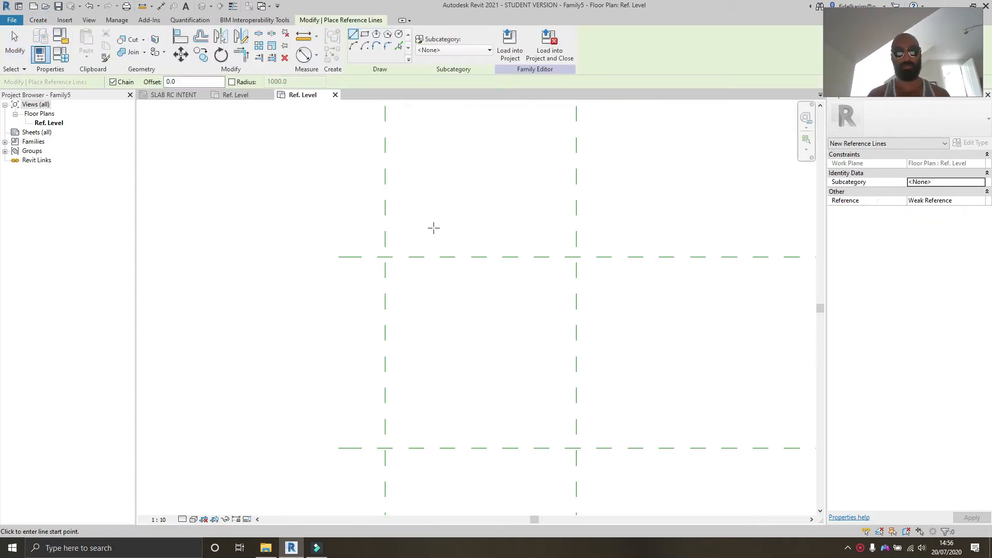
pyautogui.press('Escape')
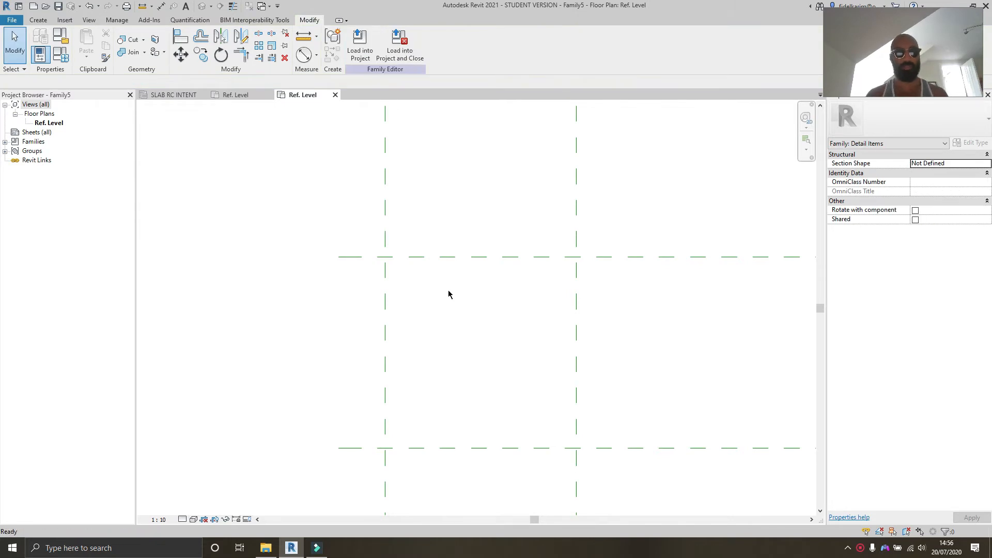
pyautogui.press('k')
pyautogui.press('s')
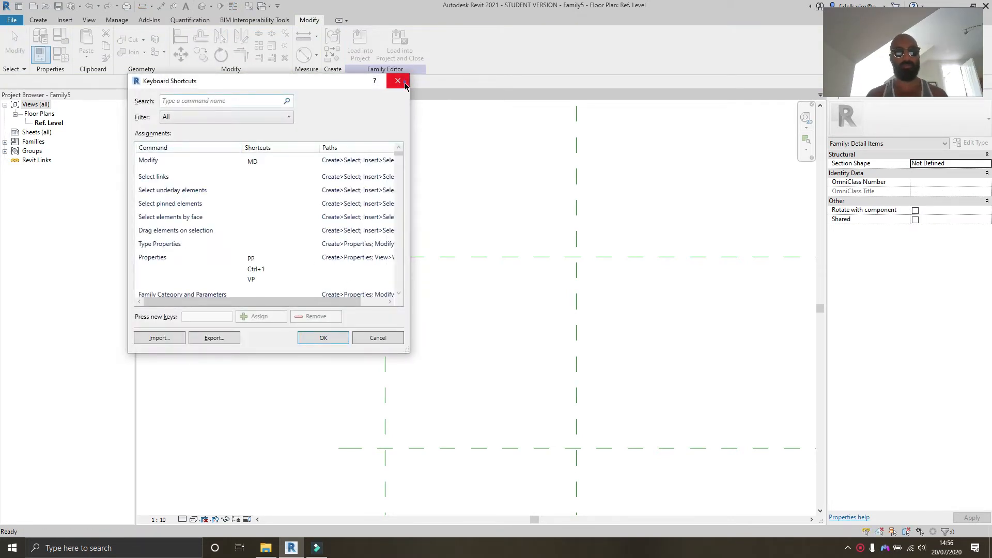
pyautogui.click(405, 84)
# Step: Draw two vertical reference lines between the horizontal reference planes, one beside each vertical plane
pyautogui.press('l')
pyautogui.moveTo(419, 296)
pyautogui.mouseDown(button='middle')
pyautogui.moveTo(440, 304)
pyautogui.moveTo(416, 285)
pyautogui.mouseUp(button='middle')
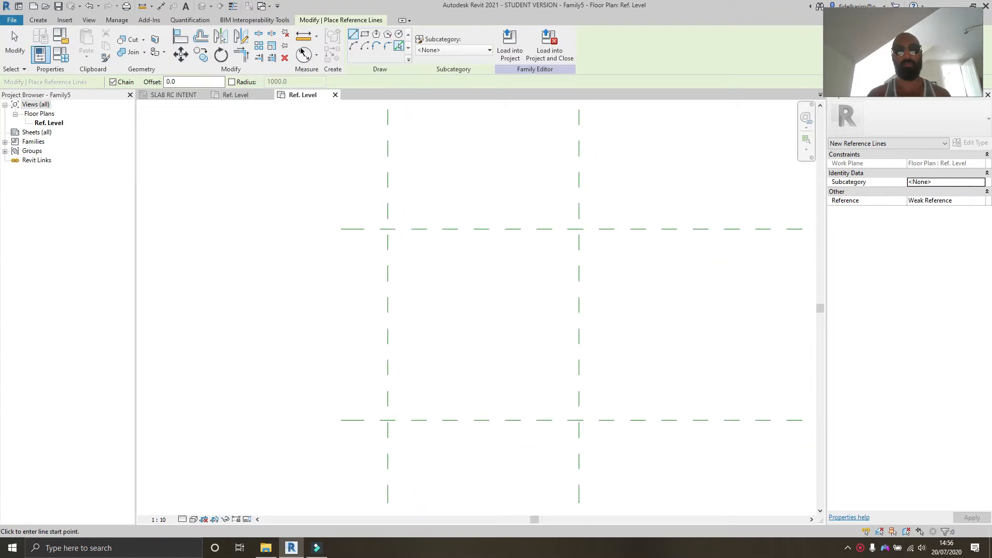
pyautogui.click(410, 256)
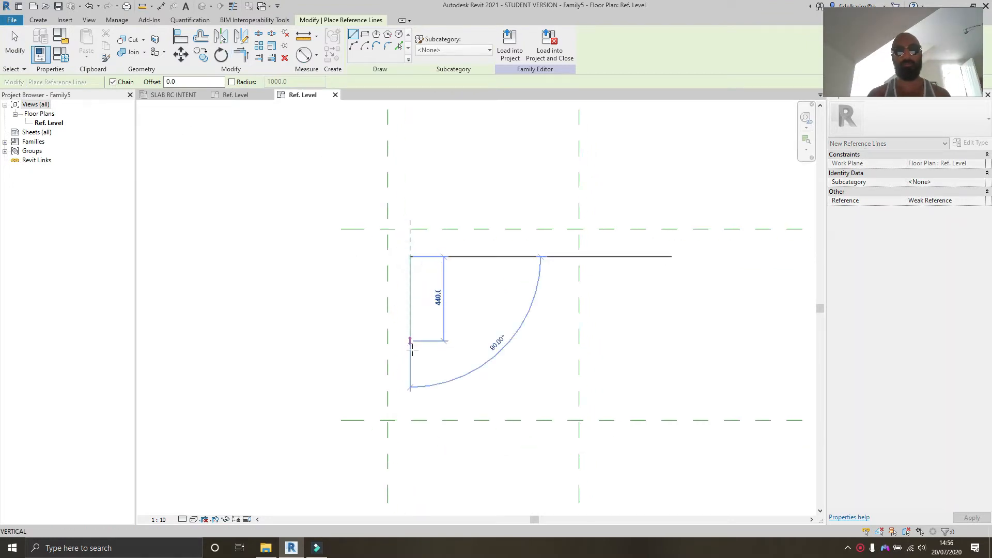
pyautogui.click(410, 360)
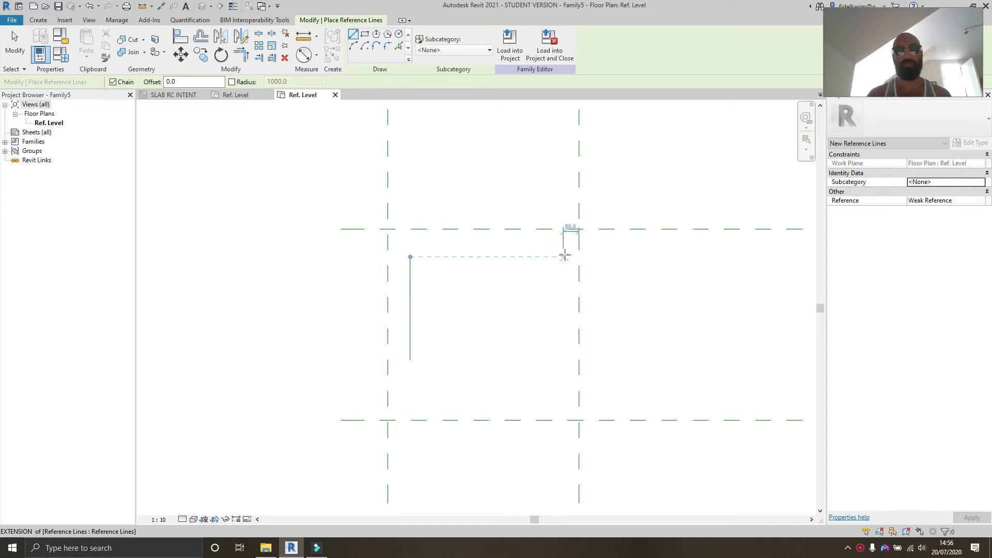
pyautogui.click(565, 255)
pyautogui.click(563, 359)
pyautogui.press('Escape')
pyautogui.press('Escape')
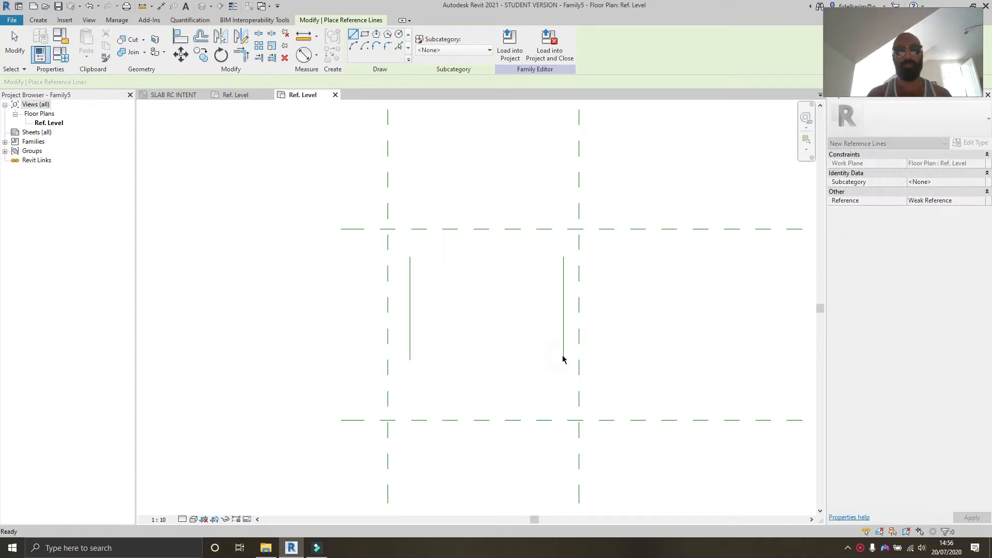
pyautogui.moveTo(524, 335); pyautogui.dragTo(516, 357, button='middle')
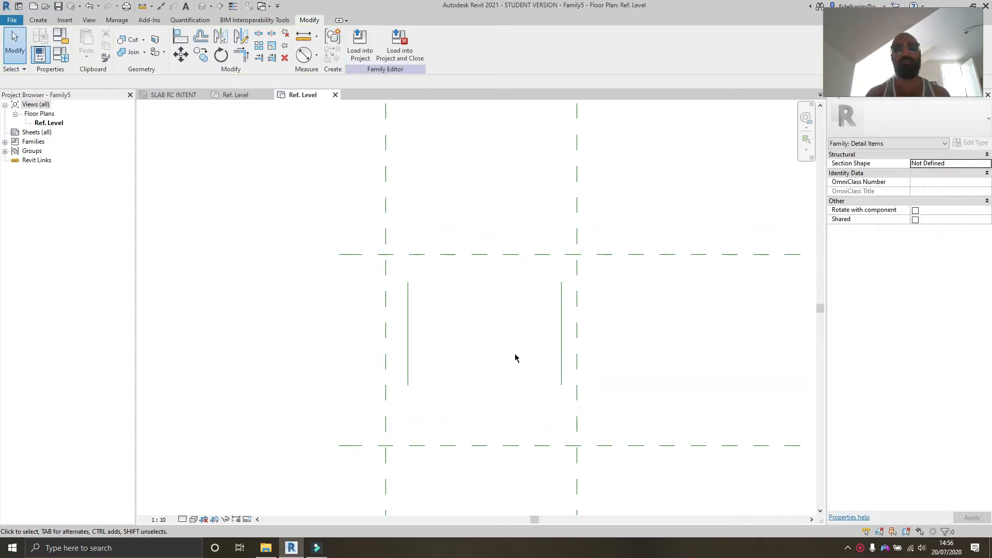
pyautogui.moveTo(397, 325); pyautogui.dragTo(388, 319, button='middle')
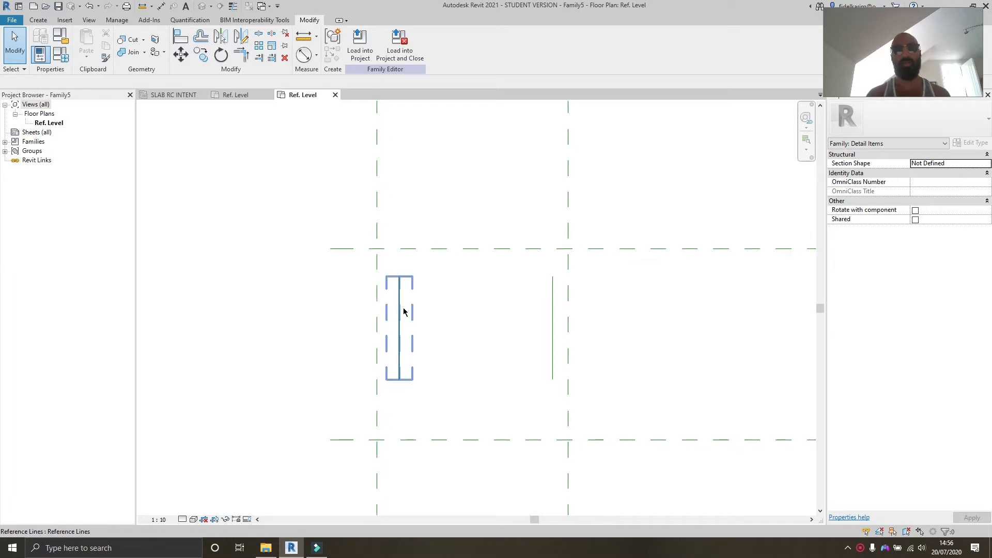
pyautogui.scroll(1, 403, 310)
pyautogui.moveTo(452, 298); pyautogui.dragTo(408, 267, button='middle')
pyautogui.moveTo(453, 289); pyautogui.dragTo(494, 354, button='middle')
pyautogui.scroll(-2, 380, 376)
pyautogui.scroll(1, 423, 354)
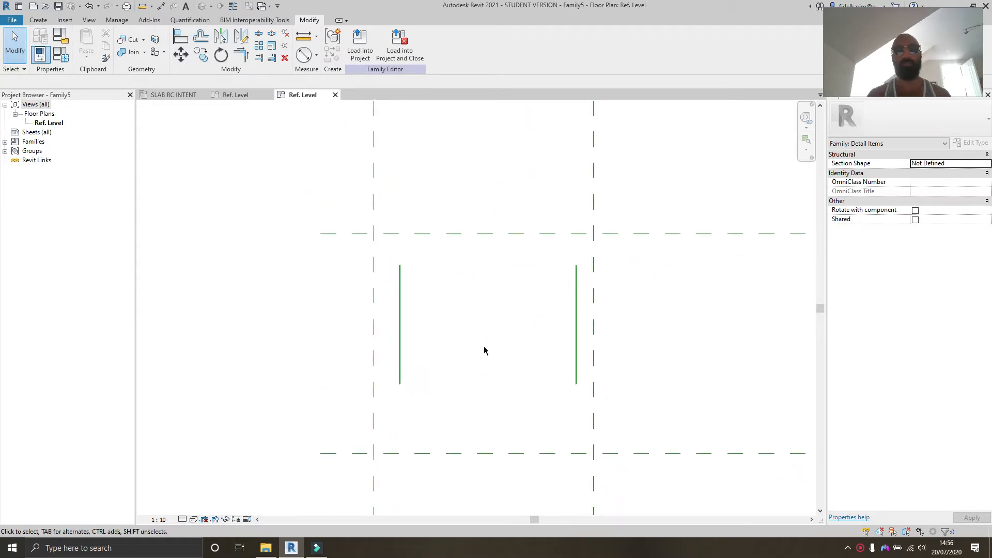
pyautogui.scroll(-2, 502, 332)
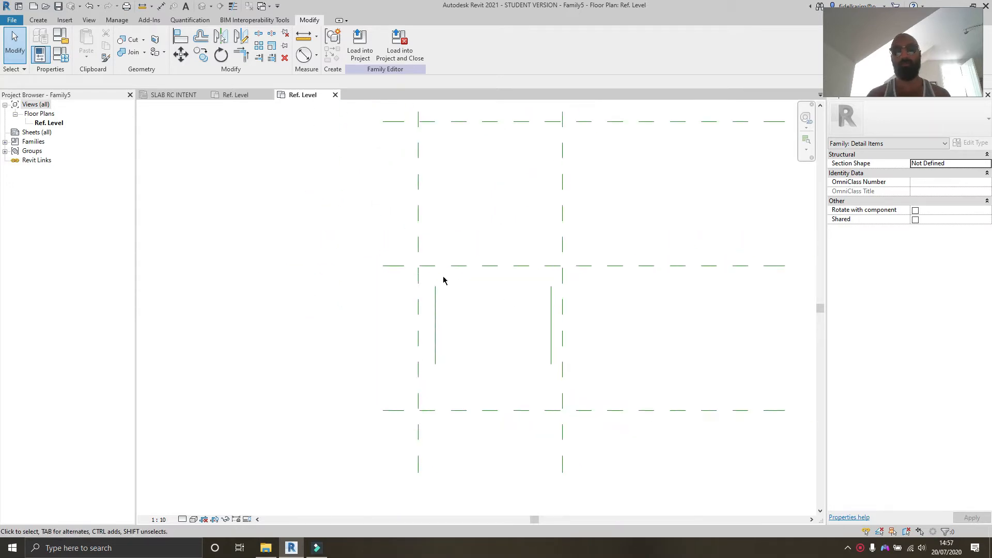
# Step: In the SLAB RC INTENT plan, adjust the RC tag label's grips for label position, RC position, arrow end and RC length
pyautogui.click(241, 95)
pyautogui.click(170, 95)
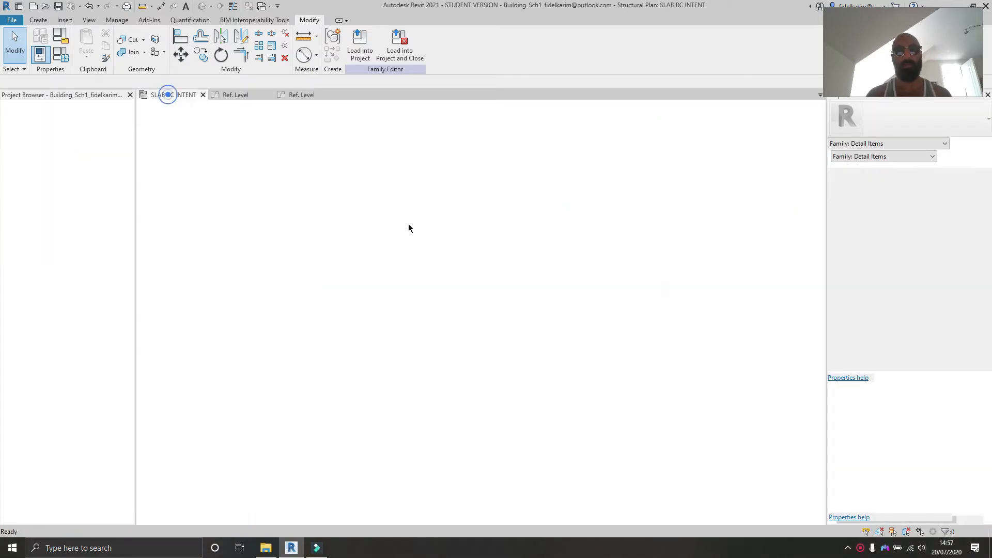
pyautogui.click(553, 285)
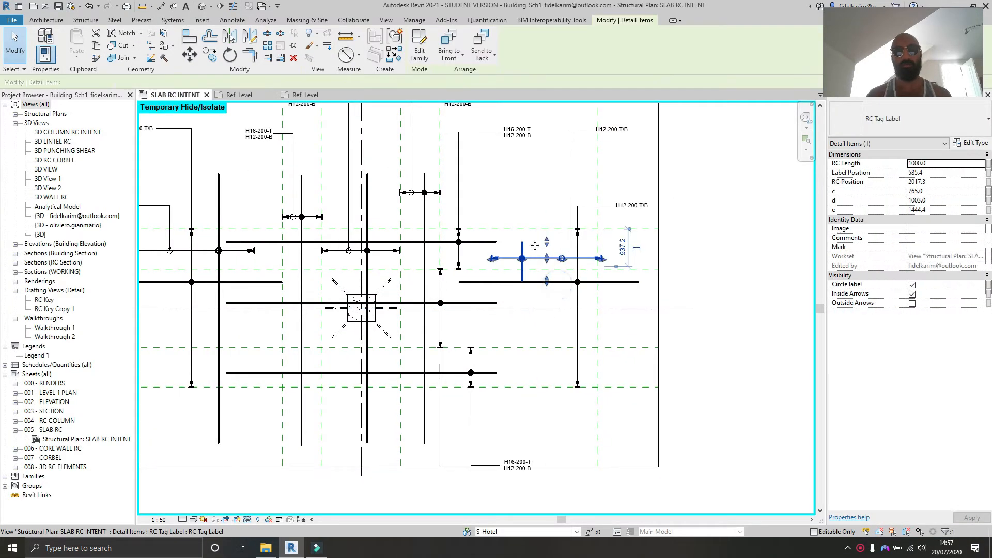
pyautogui.scroll(4, 541, 282)
pyautogui.moveTo(553, 259); pyautogui.dragTo(553, 297)
pyautogui.moveTo(594, 269); pyautogui.dragTo(568, 269)
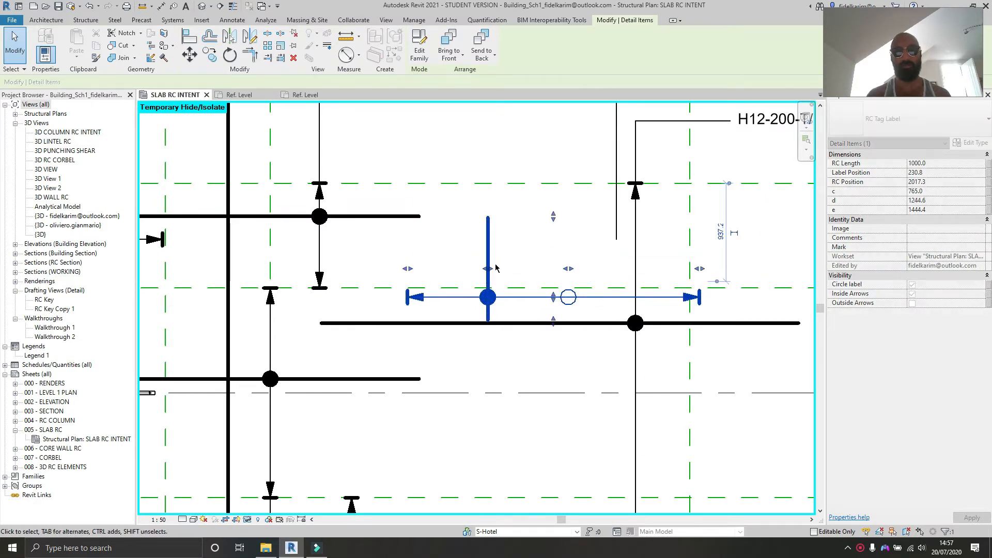
pyautogui.moveTo(506, 269); pyautogui.dragTo(514, 269)
pyautogui.moveTo(408, 269); pyautogui.dragTo(434, 270)
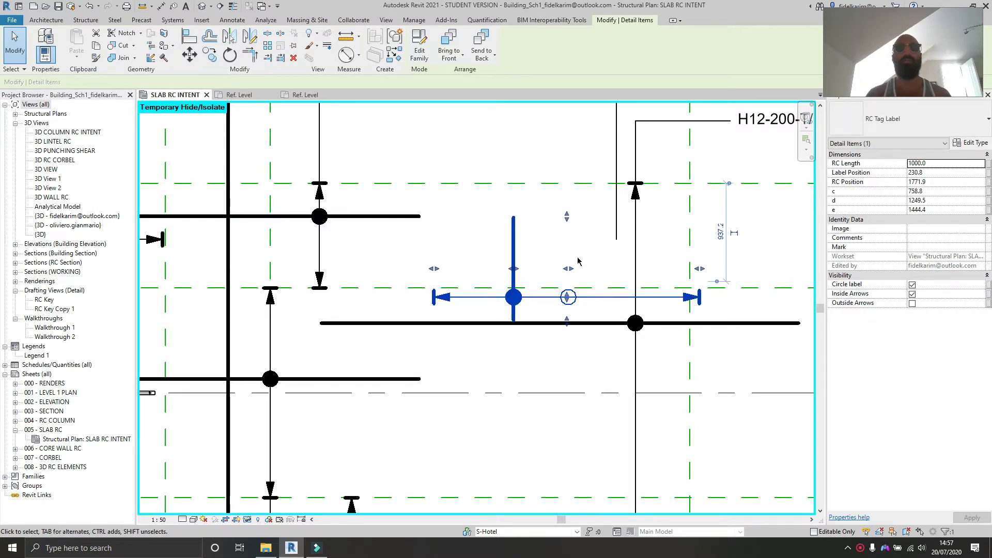
pyautogui.moveTo(566, 216); pyautogui.dragTo(566, 168)
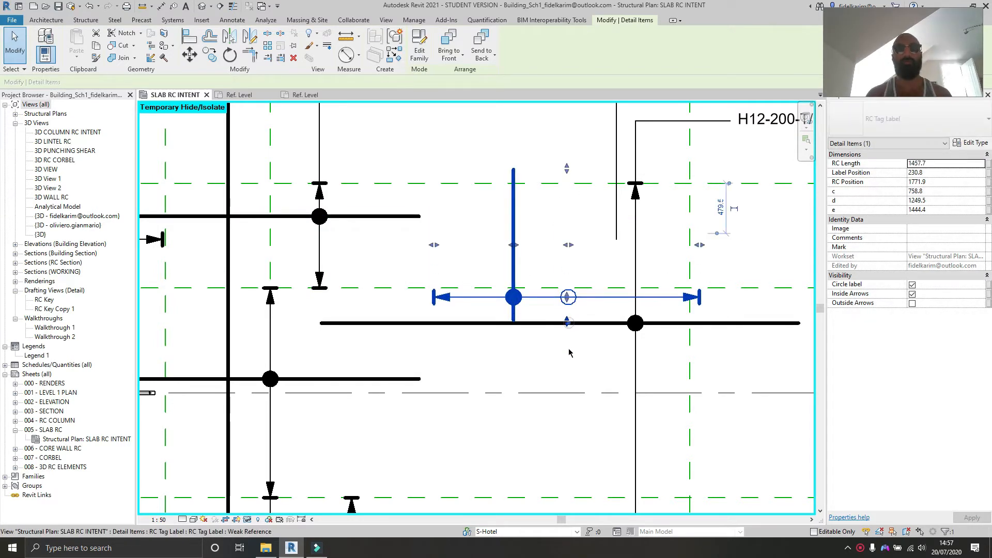
pyautogui.moveTo(567, 321); pyautogui.dragTo(568, 359)
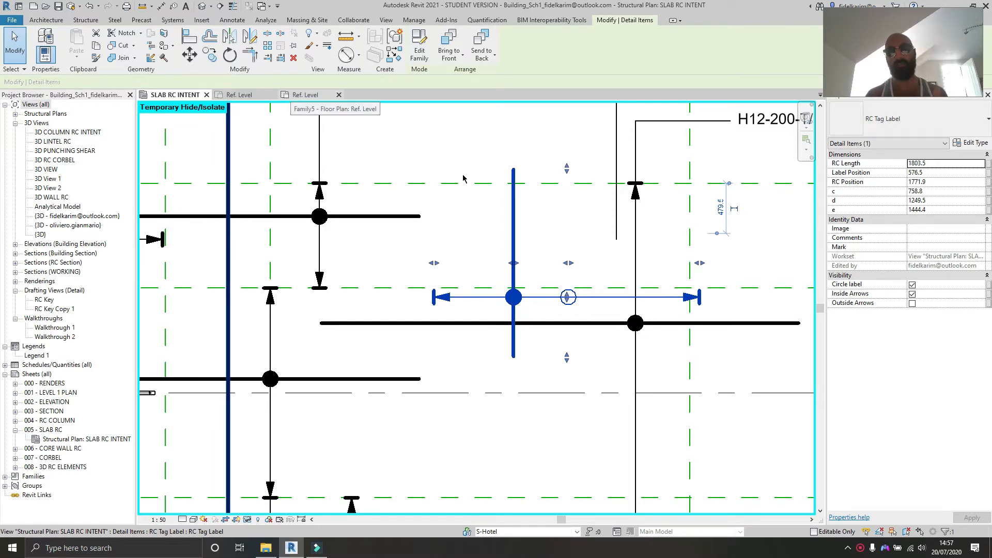
pyautogui.click(301, 95)
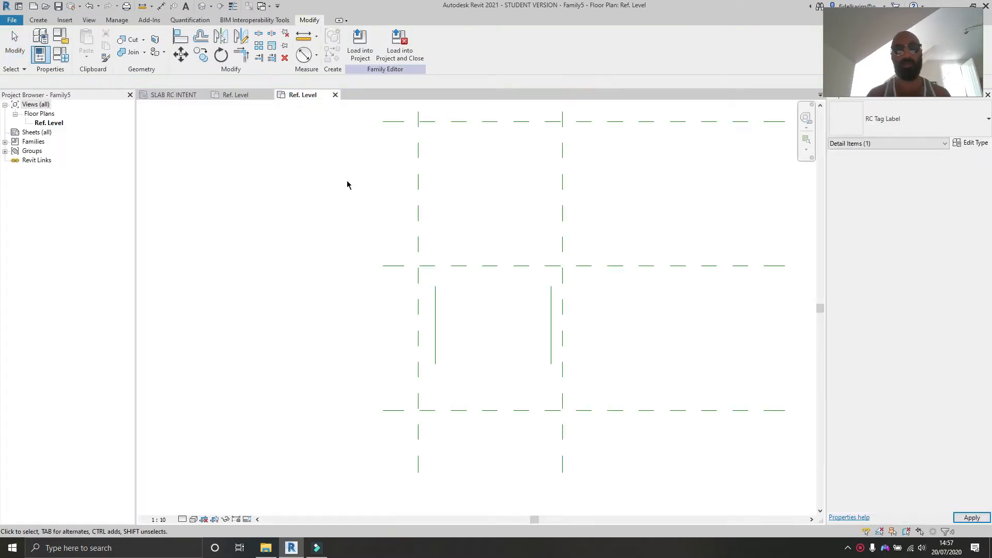
pyautogui.scroll(2, 484, 331)
pyautogui.moveTo(496, 323); pyautogui.dragTo(464, 310, button='middle')
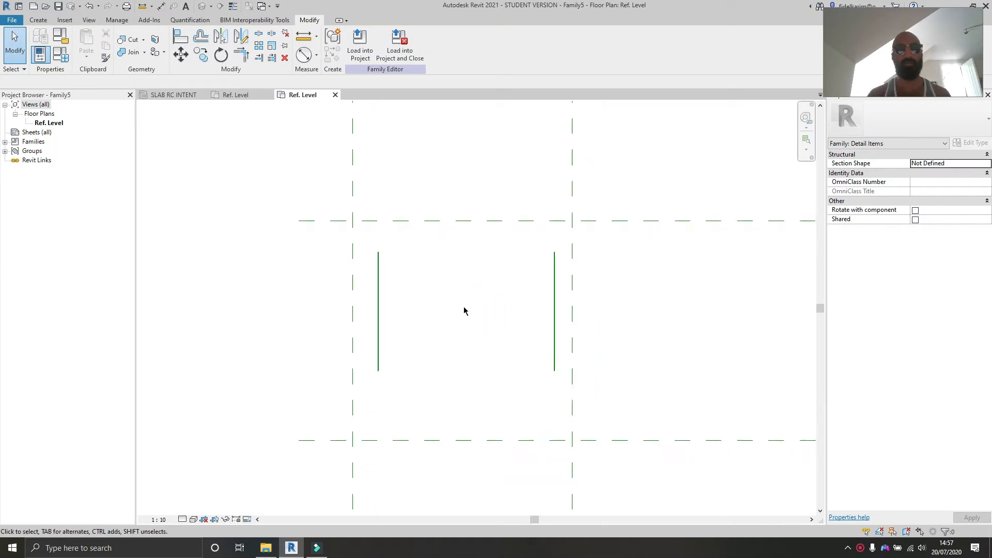
pyautogui.moveTo(488, 347)
pyautogui.mouseDown(button='middle')
pyautogui.moveTo(475, 346)
pyautogui.moveTo(487, 334)
pyautogui.moveTo(489, 346)
pyautogui.moveTo(402, 309)
pyautogui.moveTo(436, 290)
pyautogui.mouseUp(button='middle')
pyautogui.scroll(-1, 401, 309)
pyautogui.scroll(1, 439, 285)
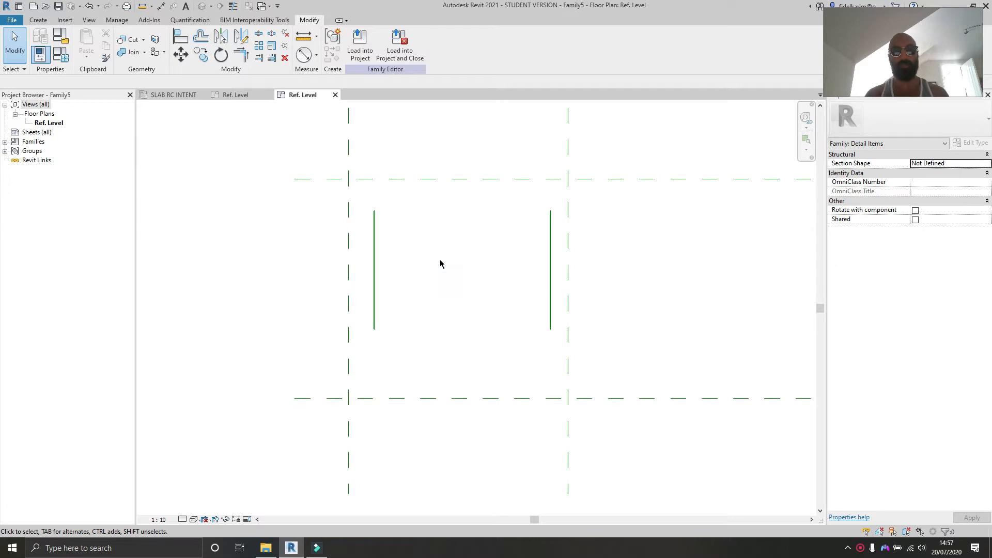
# Step: Review the existing RC Tag Label family's reference planes and dimensions, then close it without saving and return to SLAB RC INTENT
pyautogui.click(224, 97)
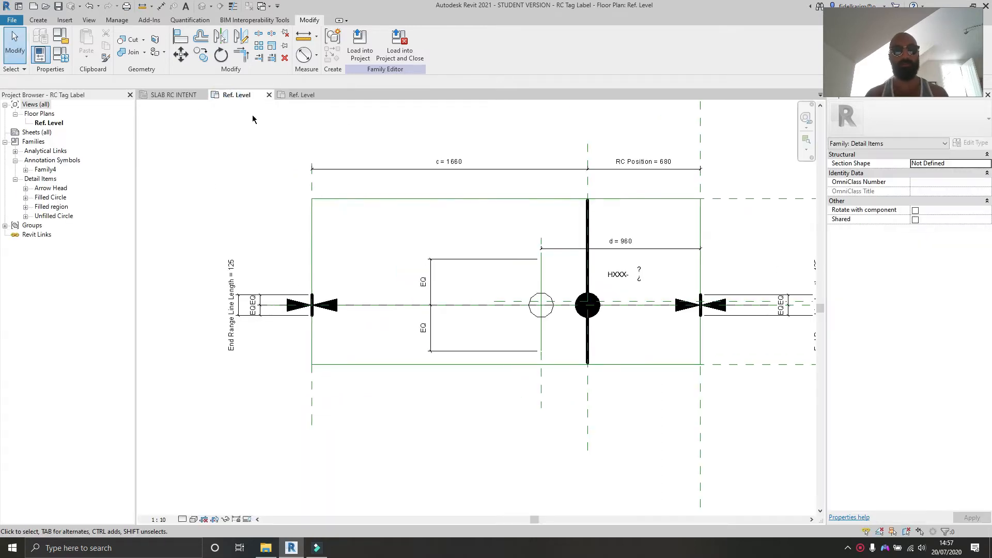
pyautogui.click(268, 94)
pyautogui.click(518, 276)
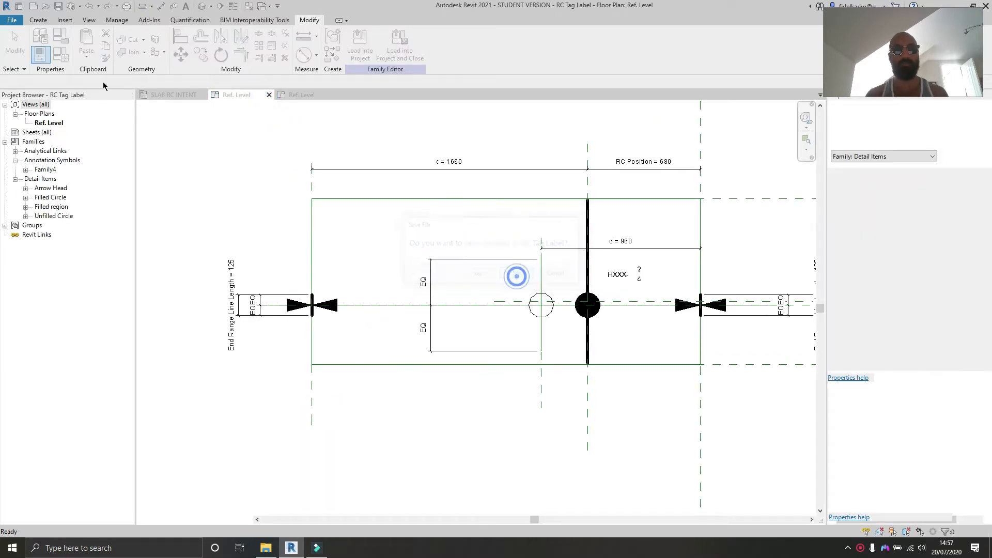
pyautogui.click(170, 96)
pyautogui.scroll(3, 529, 312)
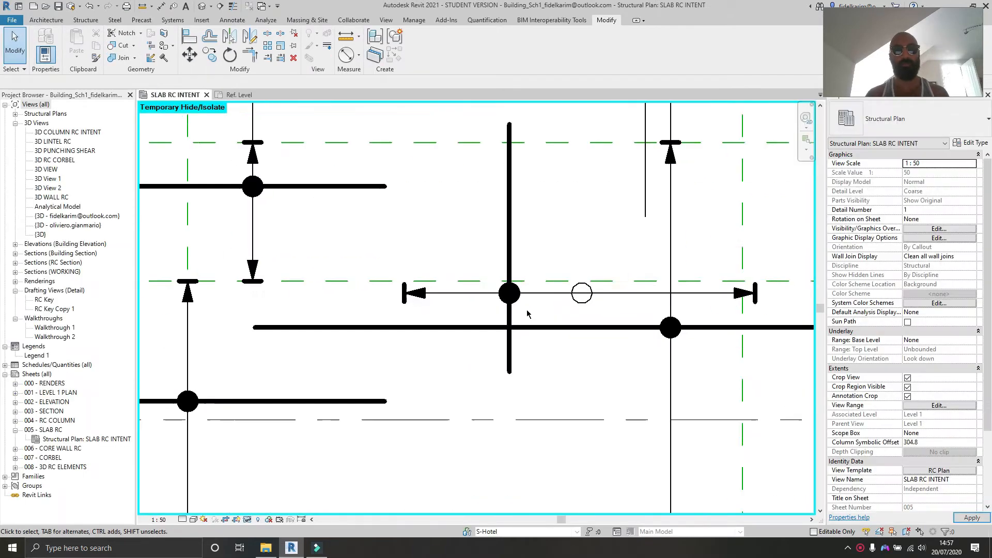
# Step: Return to the family's Ref. Level view and draw a horizontal detail line below the two vertical reference lines, spanning between them
pyautogui.moveTo(536, 315); pyautogui.dragTo(411, 327, button='middle')
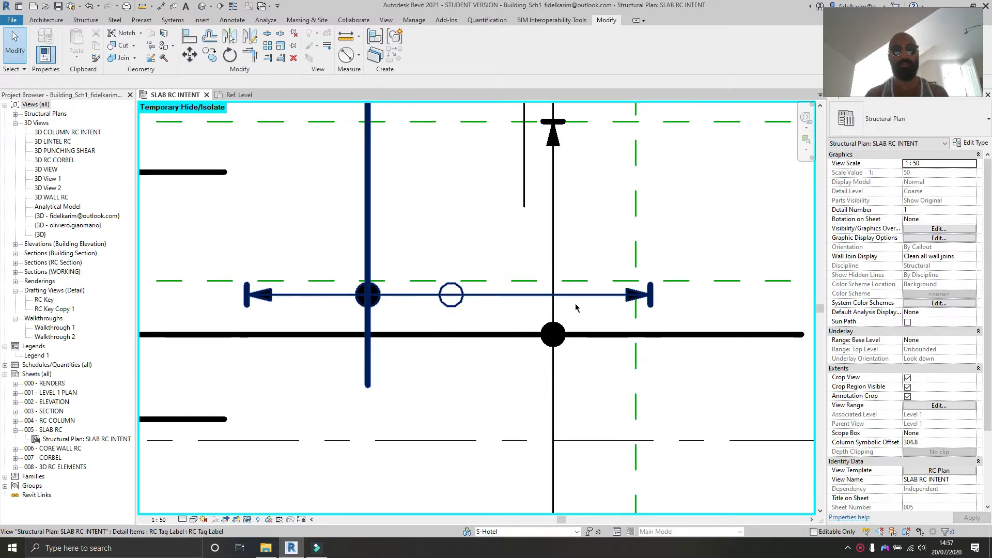
pyautogui.click(238, 94)
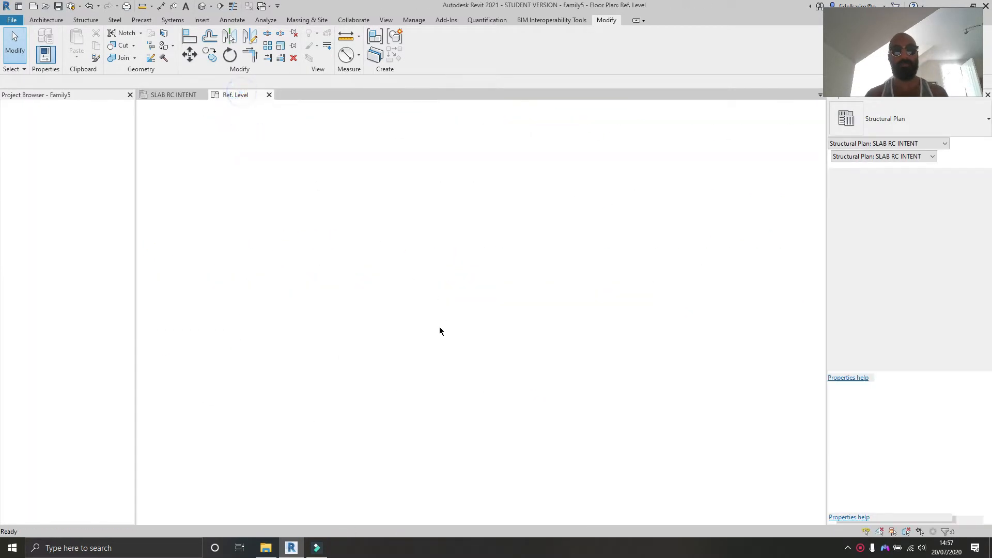
pyautogui.press('l')
pyautogui.press('i')
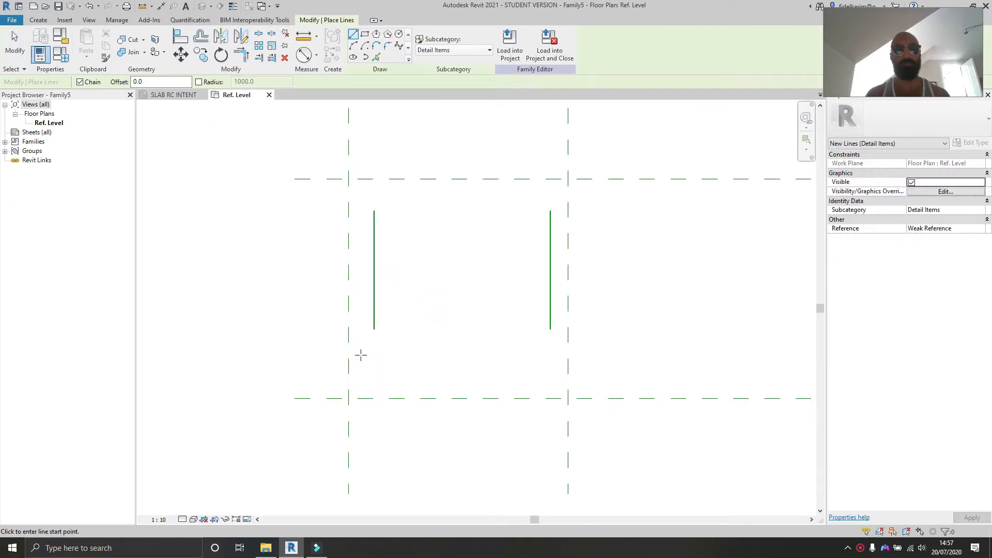
pyautogui.click(550, 355)
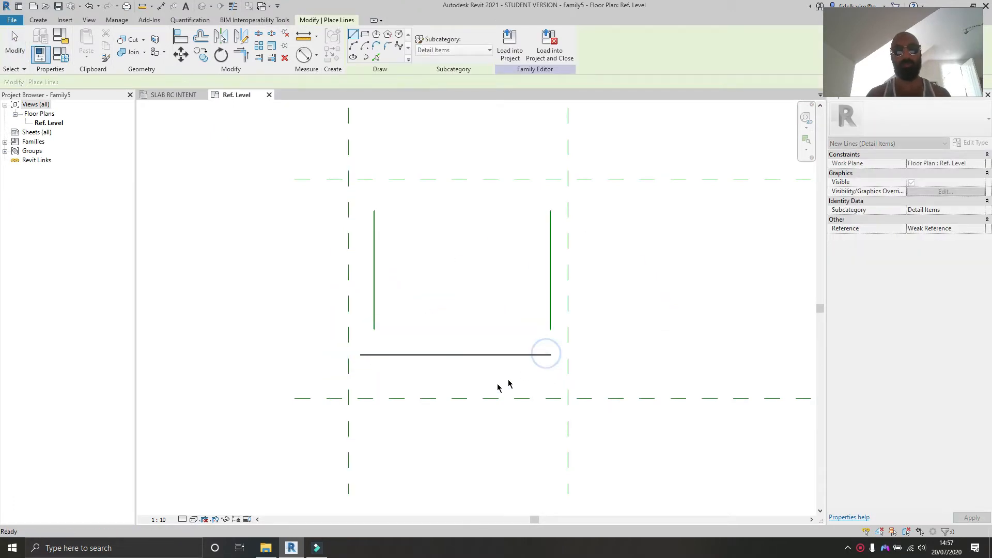
pyautogui.press('Escape')
pyautogui.press('Escape')
pyautogui.moveTo(474, 390)
pyautogui.mouseDown(button='middle')
pyautogui.moveTo(491, 405)
pyautogui.moveTo(472, 401)
pyautogui.mouseUp(button='middle')
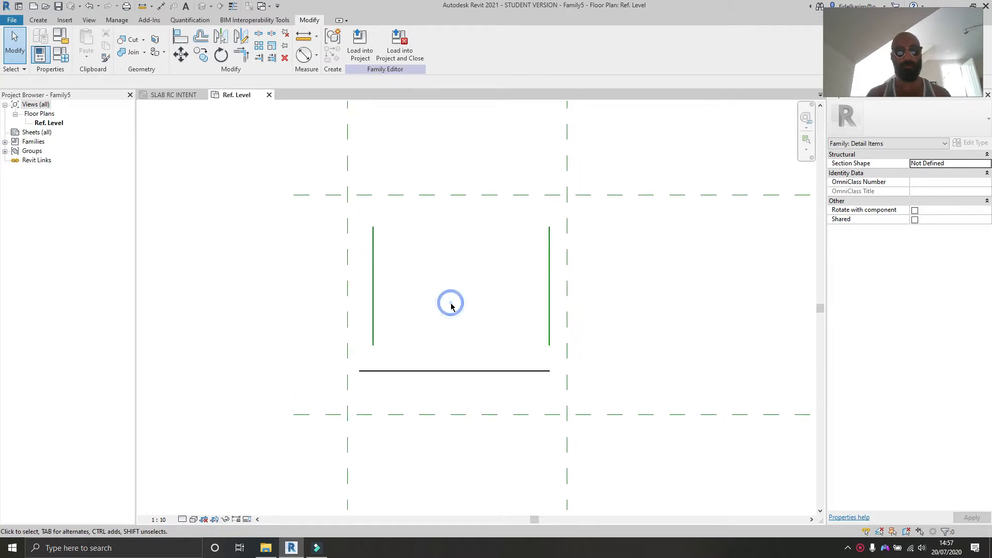
# Step: Draw a horizontal reference plane along the centre front/back plane
pyautogui.press('r')
pyautogui.press('p')
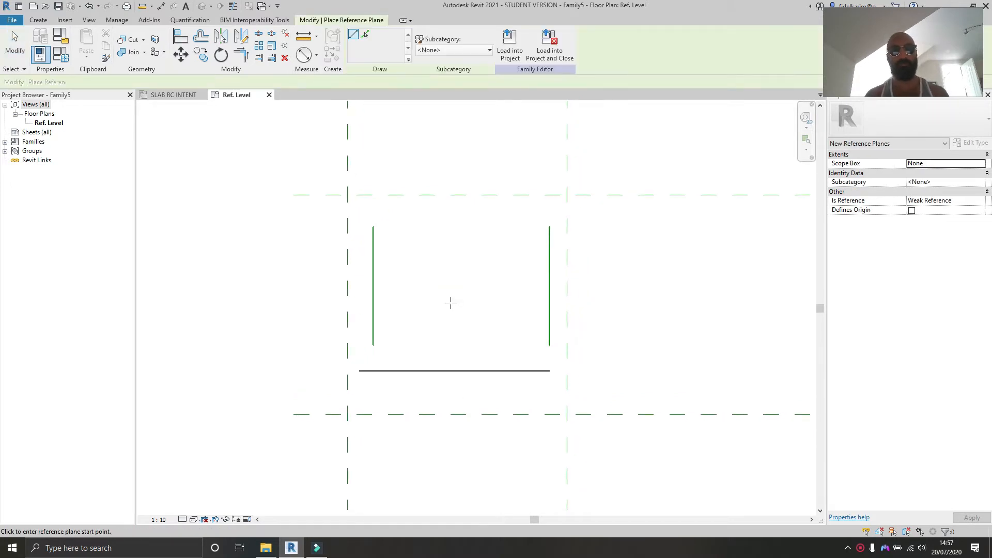
pyautogui.scroll(-2, 450, 303)
pyautogui.click(345, 281)
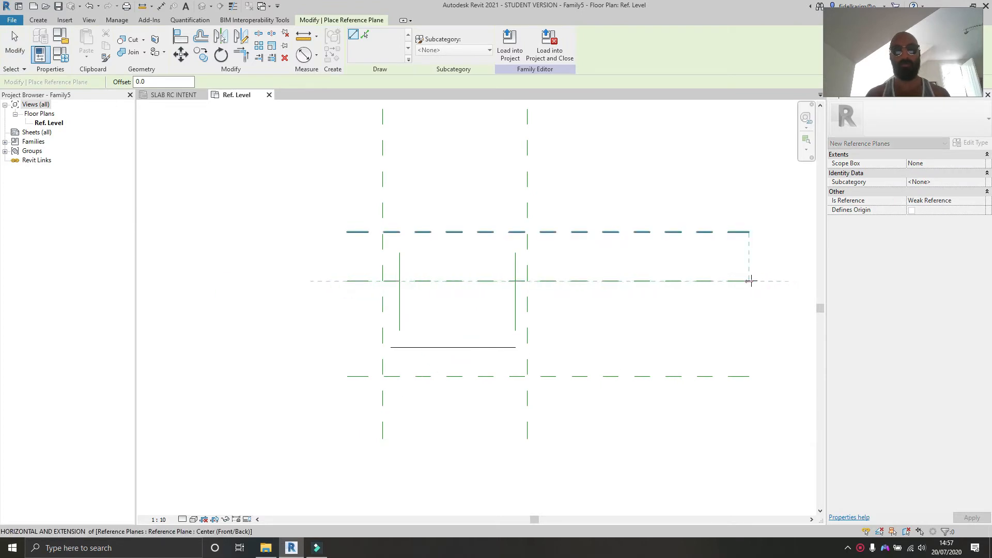
pyautogui.click(749, 281)
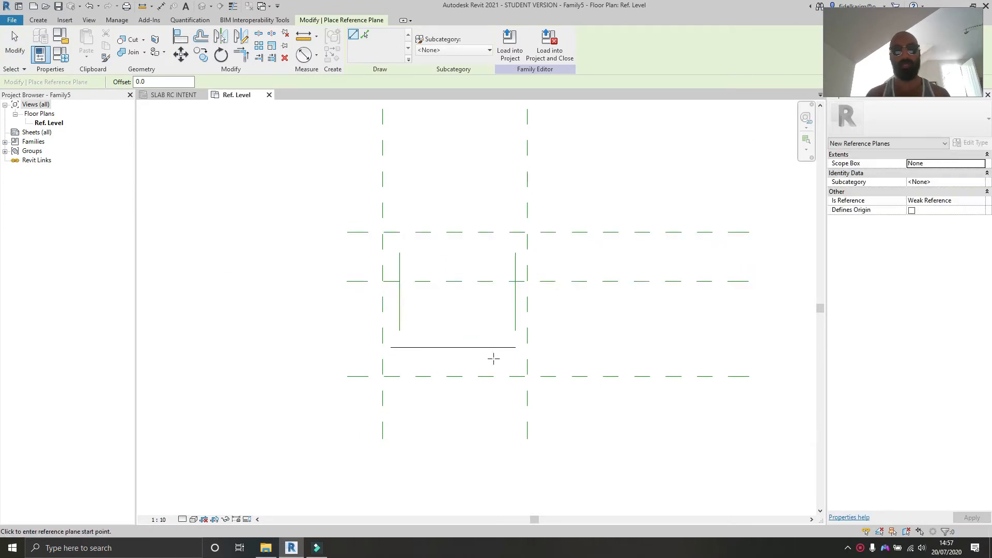
pyautogui.press('Escape')
pyautogui.press('Escape')
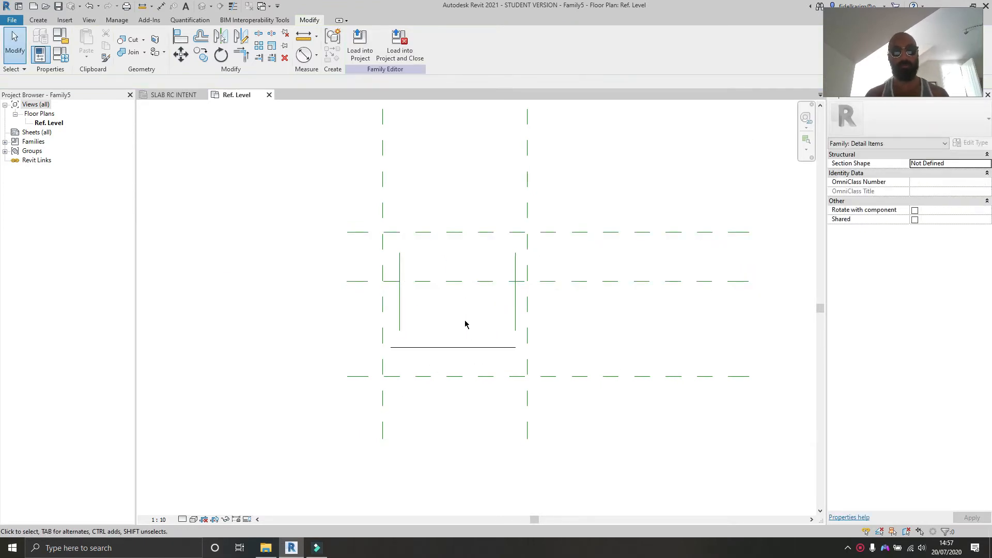
# Step: Draw a horizontal reference line between the two vertical reference lines
pyautogui.press('l')
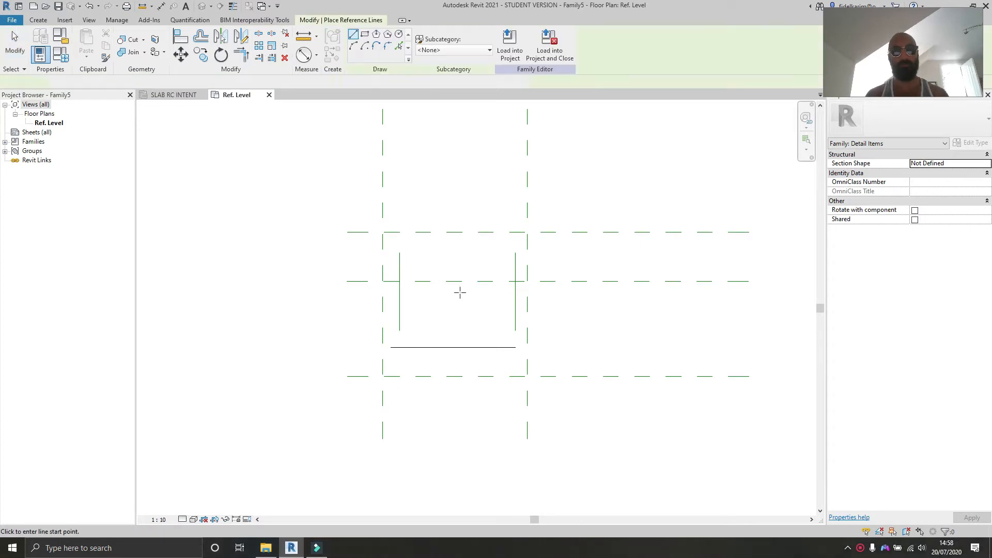
pyautogui.scroll(2, 459, 293)
pyautogui.click(377, 275)
pyautogui.press('Escape')
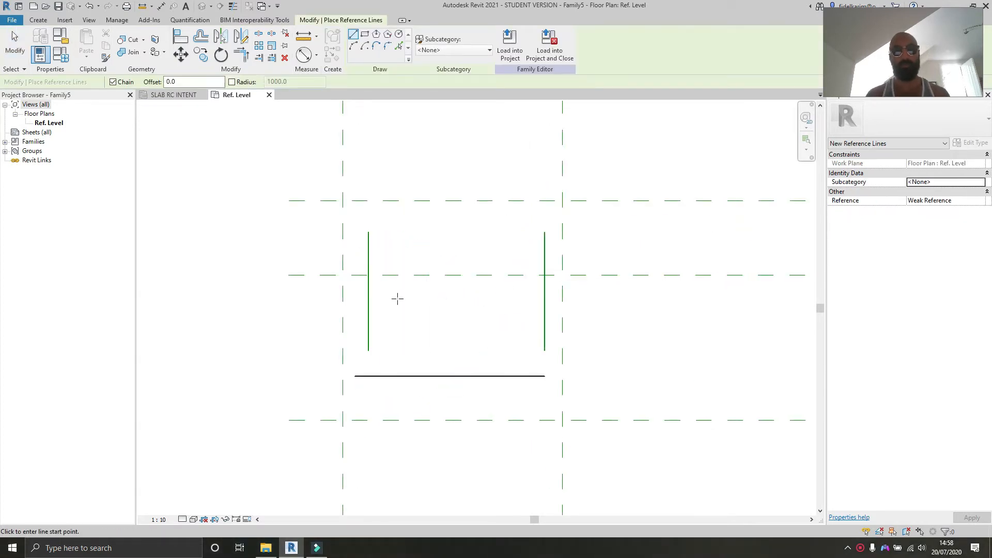
pyautogui.click(397, 299)
pyautogui.click(512, 301)
pyautogui.press('Escape')
pyautogui.press('Escape')
pyautogui.moveTo(515, 315); pyautogui.dragTo(435, 339, button='middle')
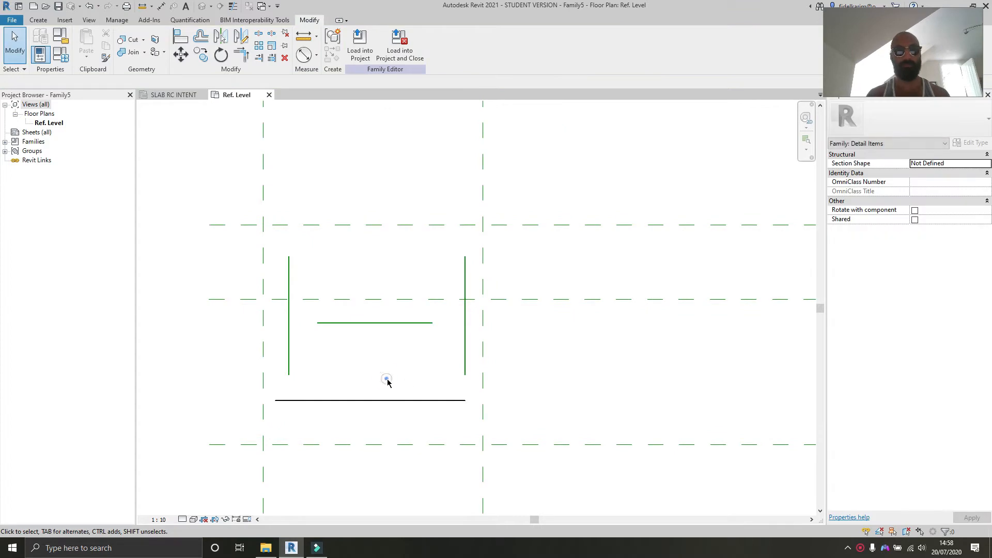
# Step: Align both vertical reference lines to the outer vertical reference planes and lock them
pyautogui.press('a')
pyautogui.press('l')
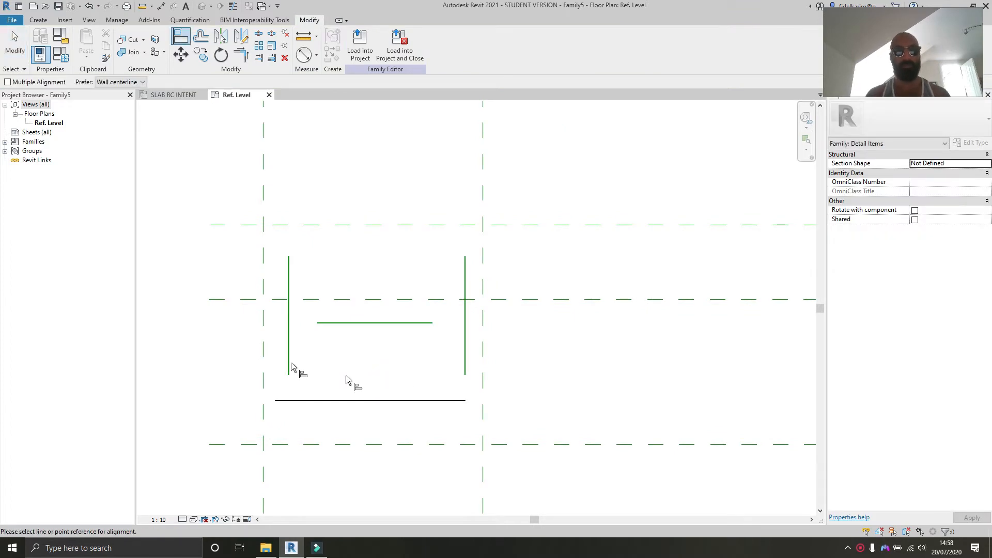
pyautogui.click(262, 348)
pyautogui.click(291, 341)
pyautogui.click(245, 290)
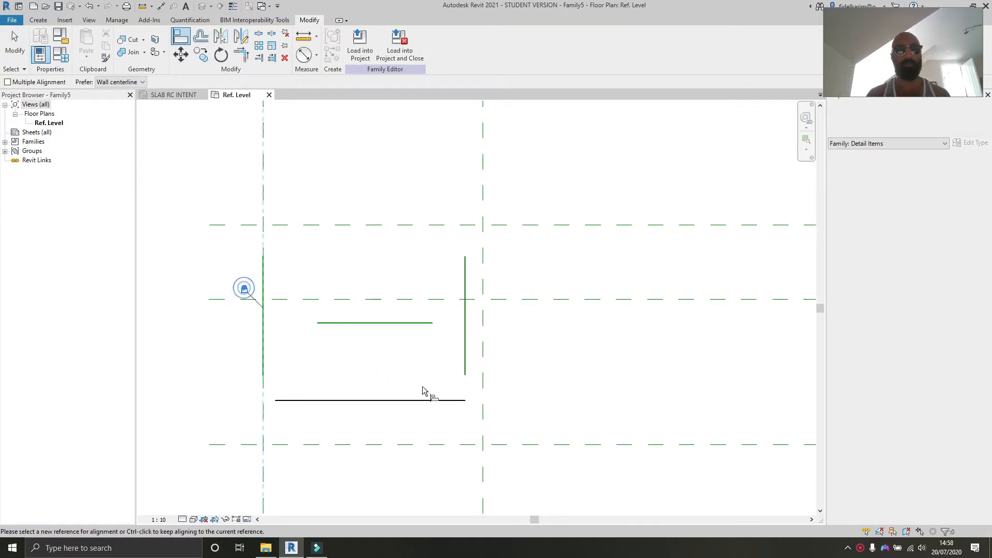
pyautogui.click(484, 379)
pyautogui.click(465, 346)
pyautogui.click(462, 288)
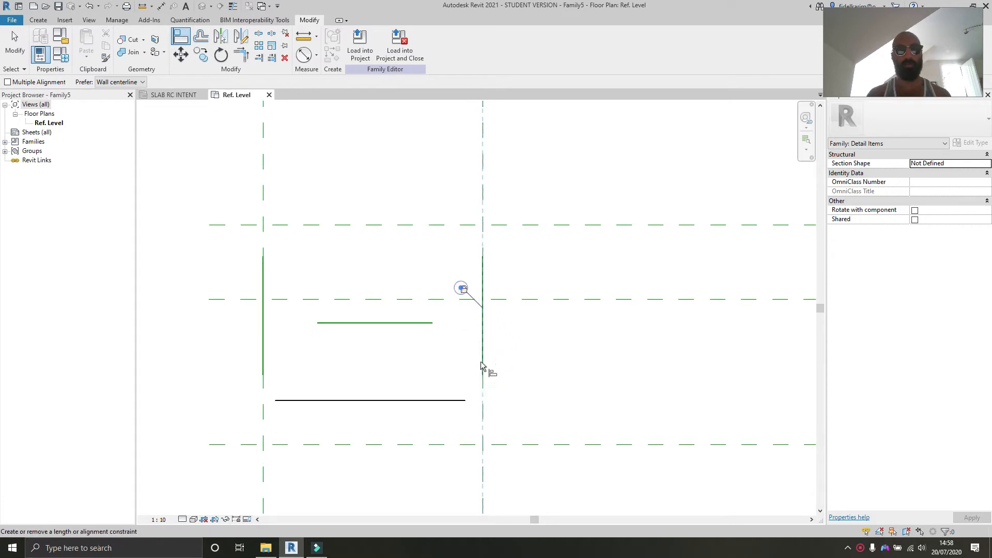
pyautogui.moveTo(500, 424); pyautogui.dragTo(521, 437, button='middle')
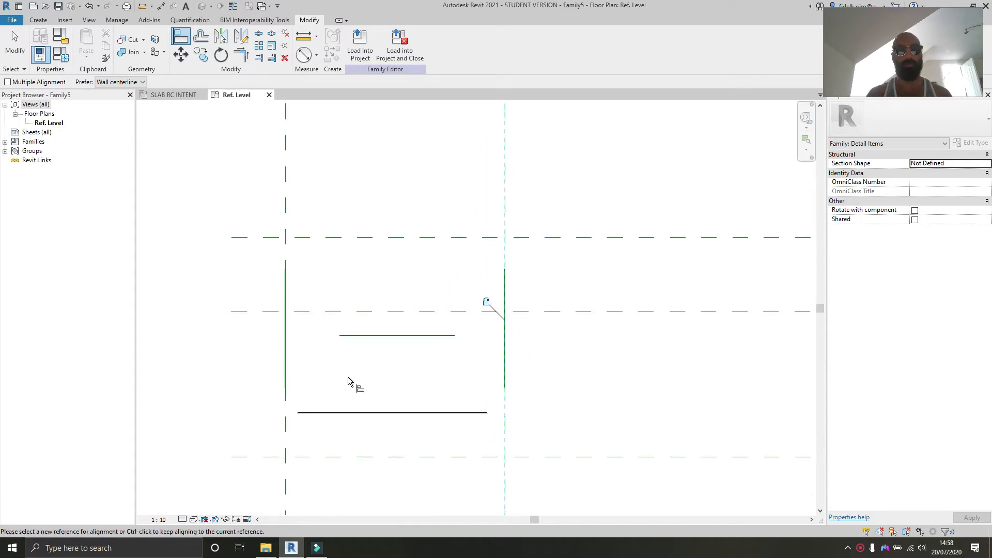
# Step: Align the ends of the detail line and the horizontal reference line to both vertical reference planes and lock them
pyautogui.click(331, 371)
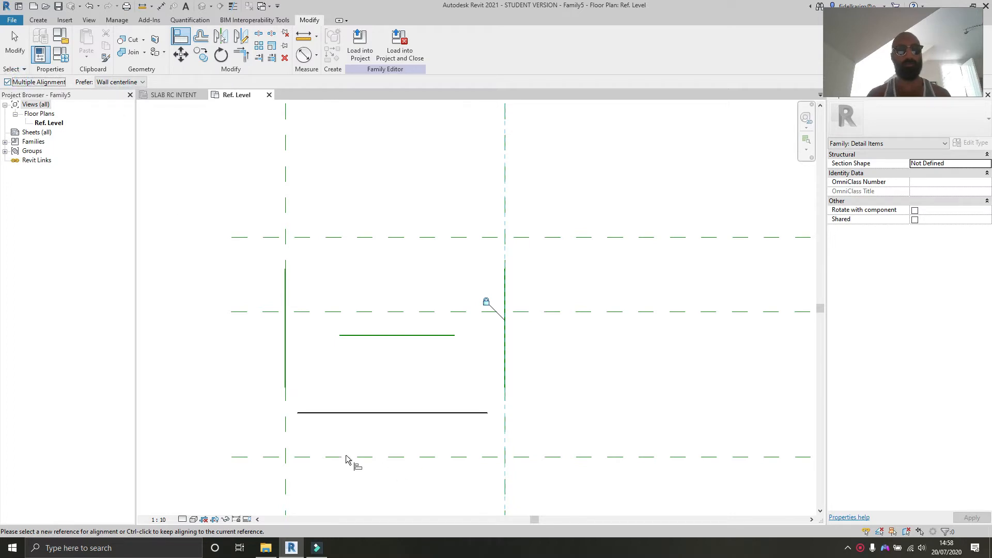
pyautogui.click(286, 429)
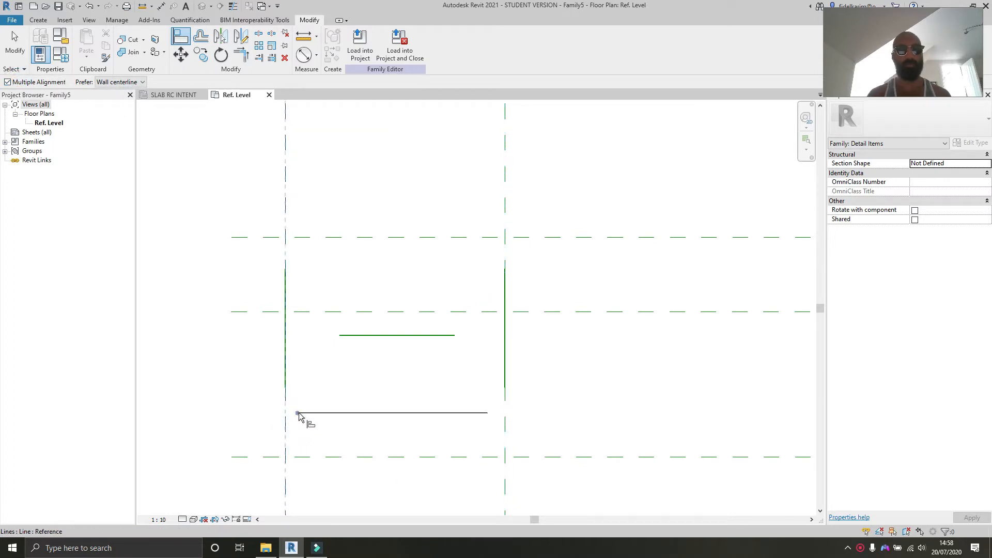
pyautogui.click(298, 414)
pyautogui.click(341, 336)
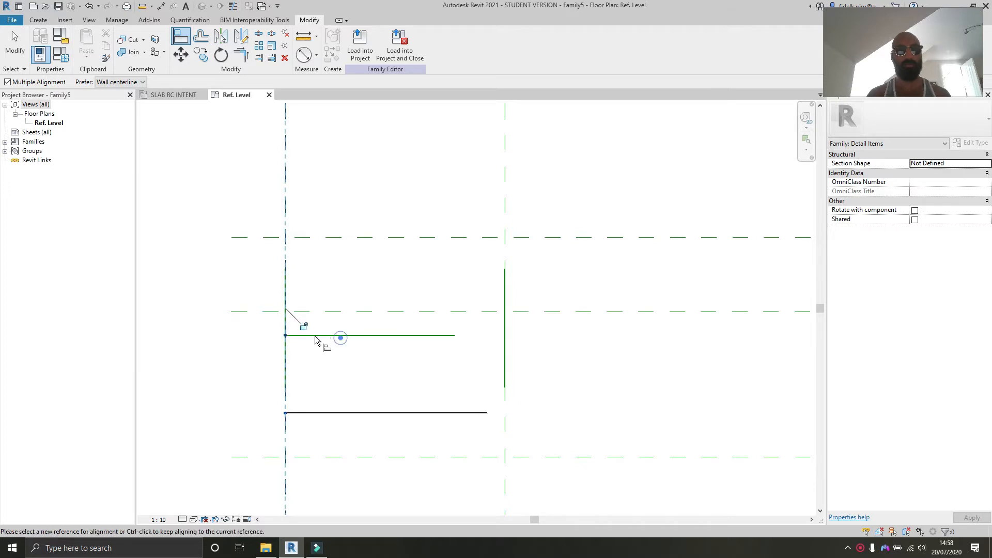
pyautogui.click(304, 326)
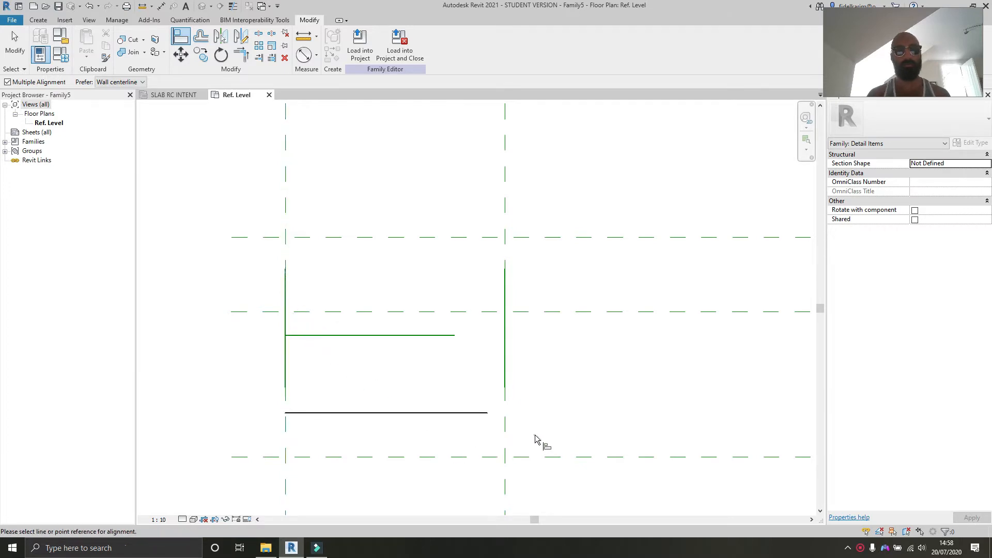
pyautogui.click(503, 430)
pyautogui.click(491, 414)
pyautogui.click(524, 326)
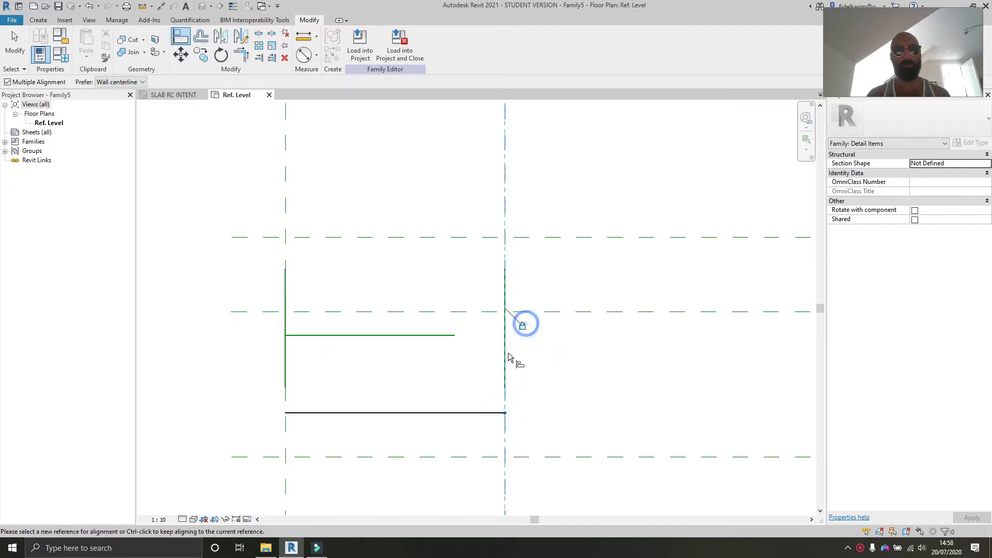
pyautogui.click(456, 334)
pyautogui.click(523, 326)
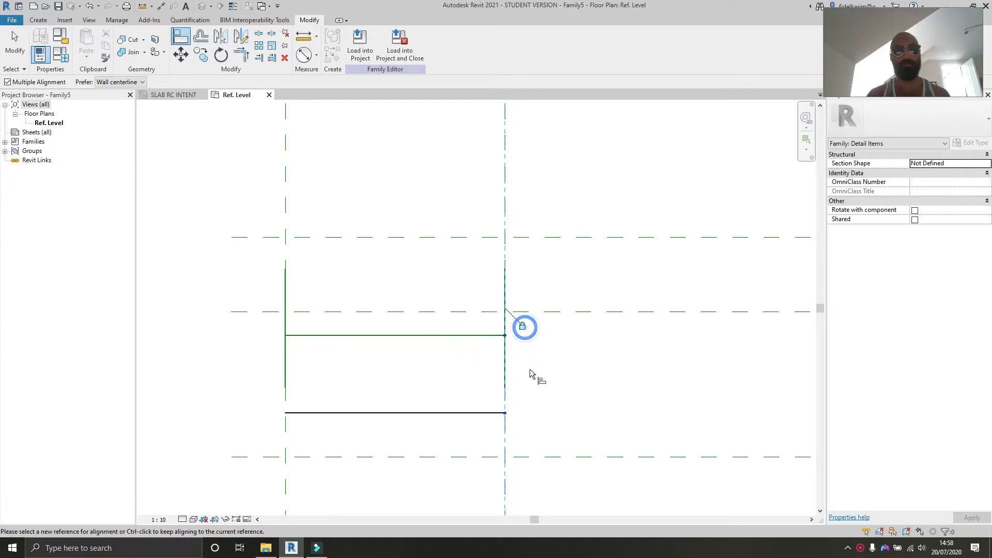
# Step: Align the horizontal reference line and the detail line onto the centre front/back reference plane and lock them
pyautogui.click(448, 378)
pyautogui.click(437, 336)
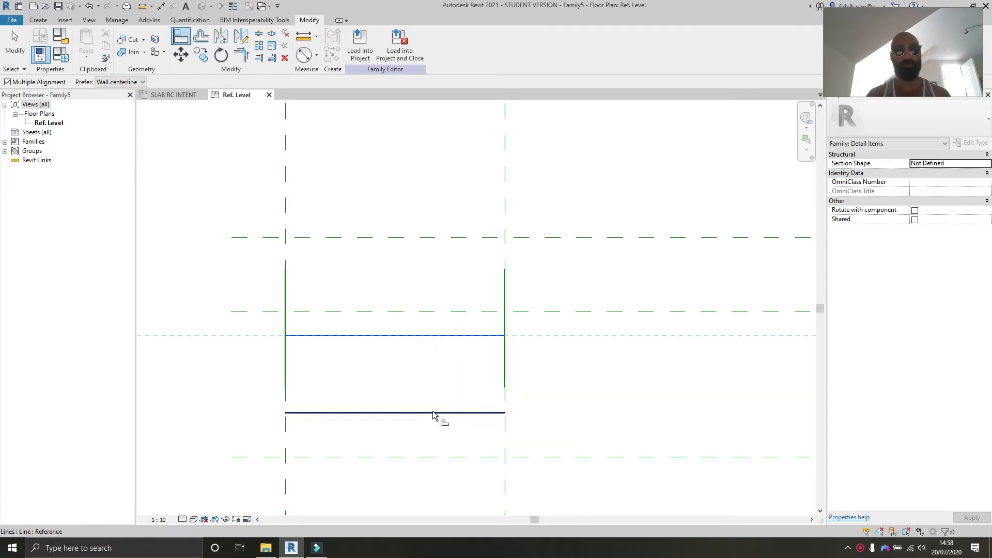
pyautogui.click(633, 313)
pyautogui.click(432, 336)
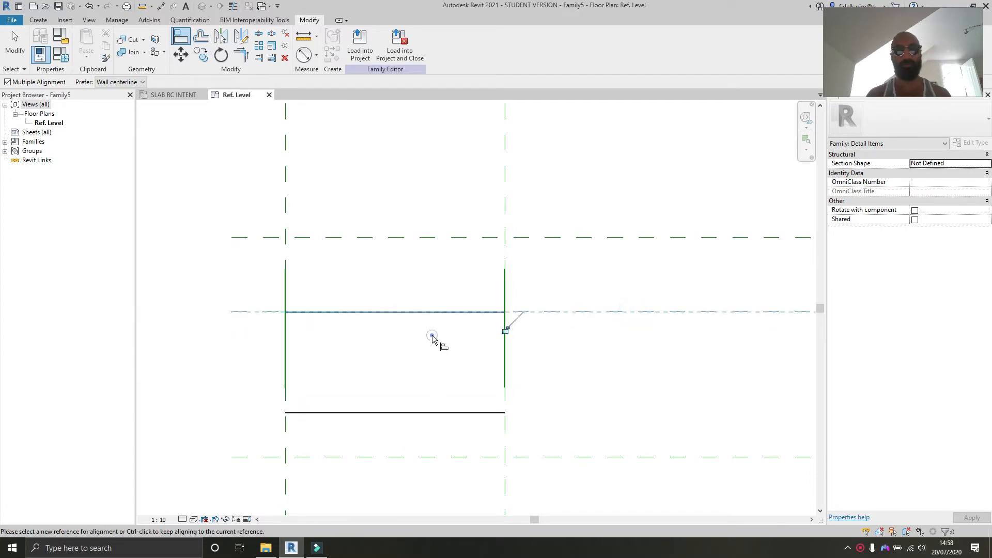
pyautogui.click(424, 412)
pyautogui.click(507, 335)
pyautogui.scroll(-4, 506, 336)
pyautogui.moveTo(507, 336); pyautogui.dragTo(495, 395, button='middle')
pyautogui.scroll(3, 443, 389)
pyautogui.press('Escape')
pyautogui.press('Escape')
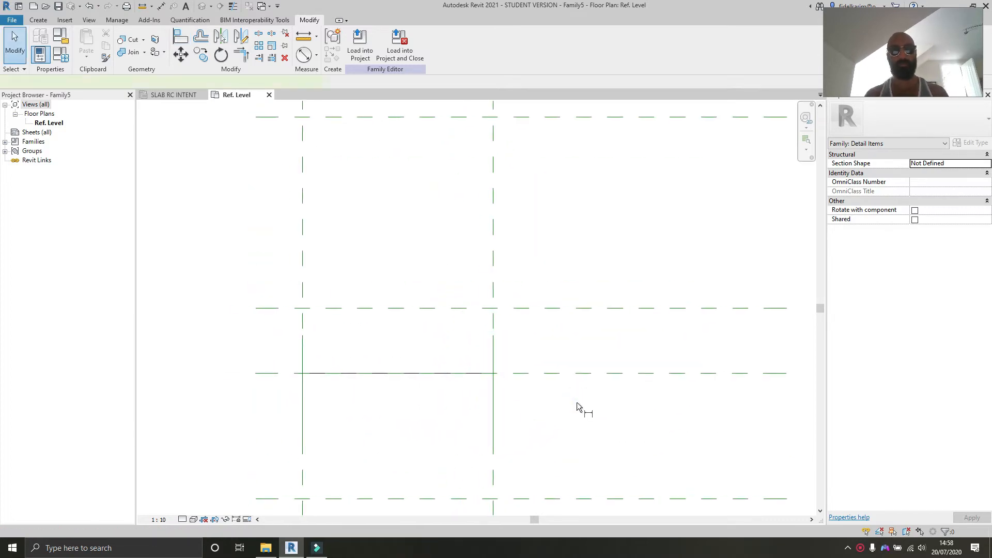
# Step: Dimension the distance between the two vertical reference planes above the lines
pyautogui.press('d')
pyautogui.press('i')
pyautogui.moveTo(578, 408); pyautogui.dragTo(613, 420, button='middle')
pyautogui.click(530, 257)
pyautogui.click(338, 258)
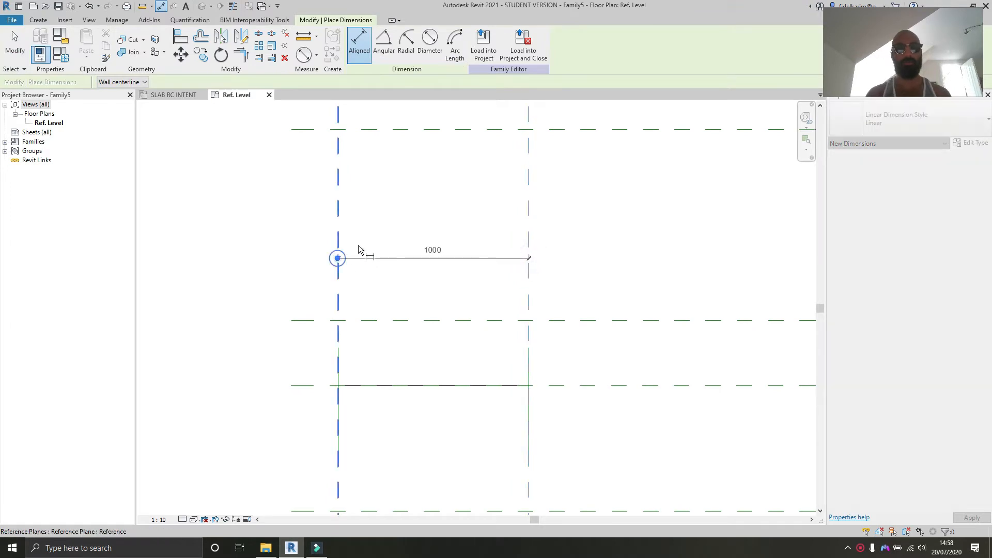
pyautogui.click(433, 242)
pyautogui.press('Escape')
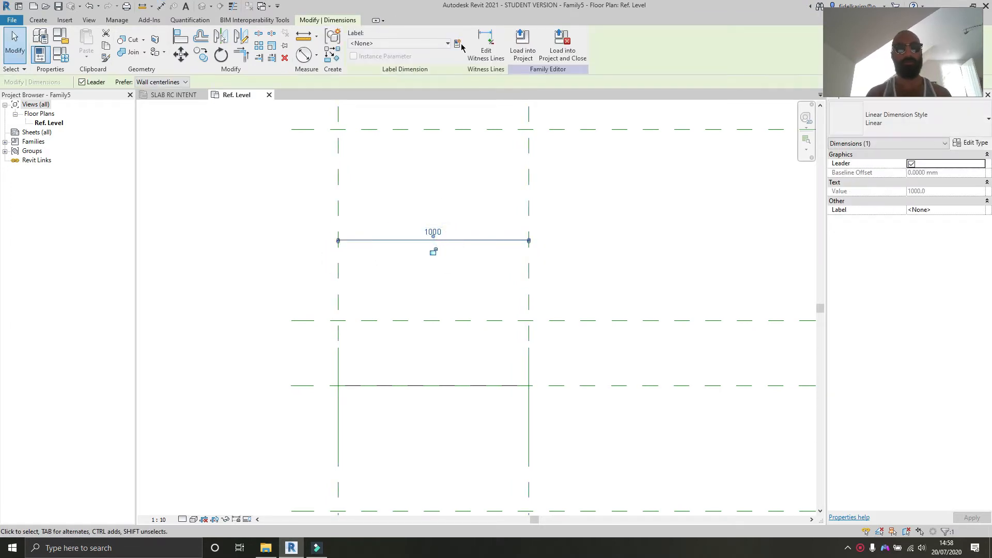
# Step: Label the dimension with a new instance family parameter named RC Extents
pyautogui.click(457, 43)
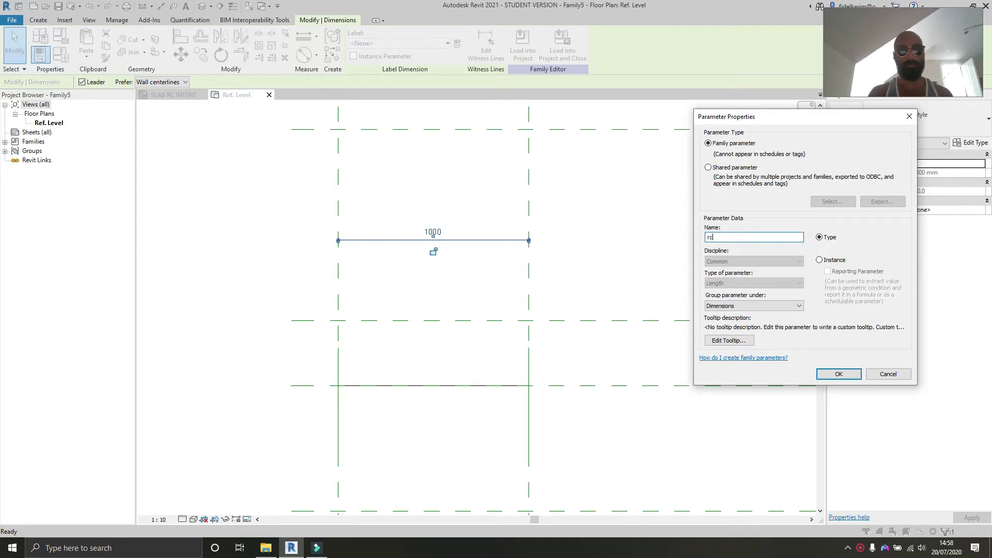
pyautogui.write('RC')
pyautogui.press('capslock')
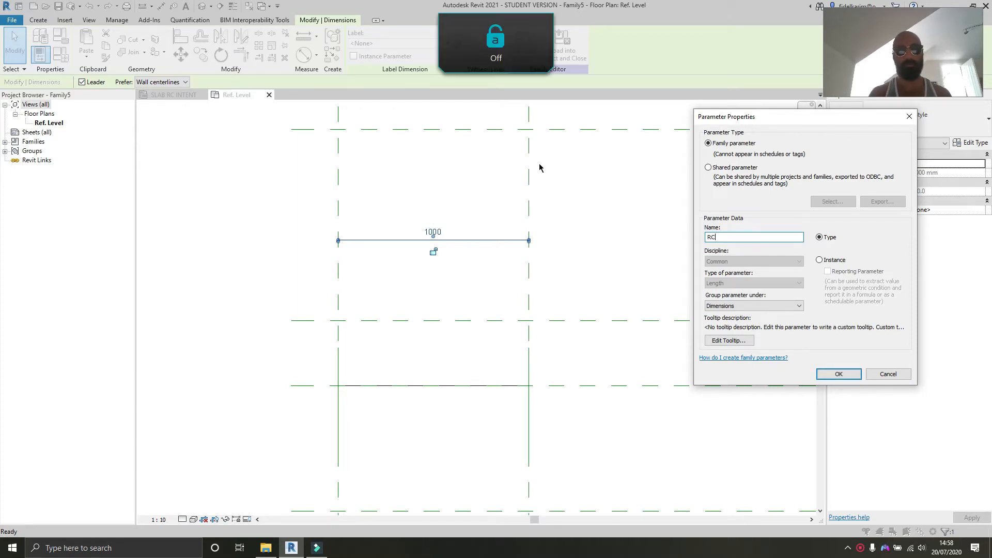
pyautogui.write('Extents')
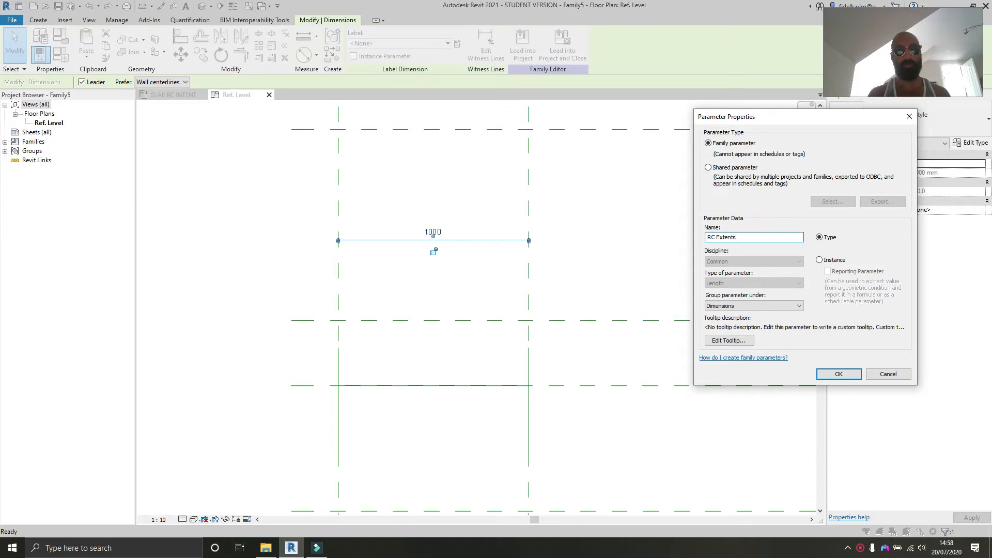
pyautogui.click(833, 261)
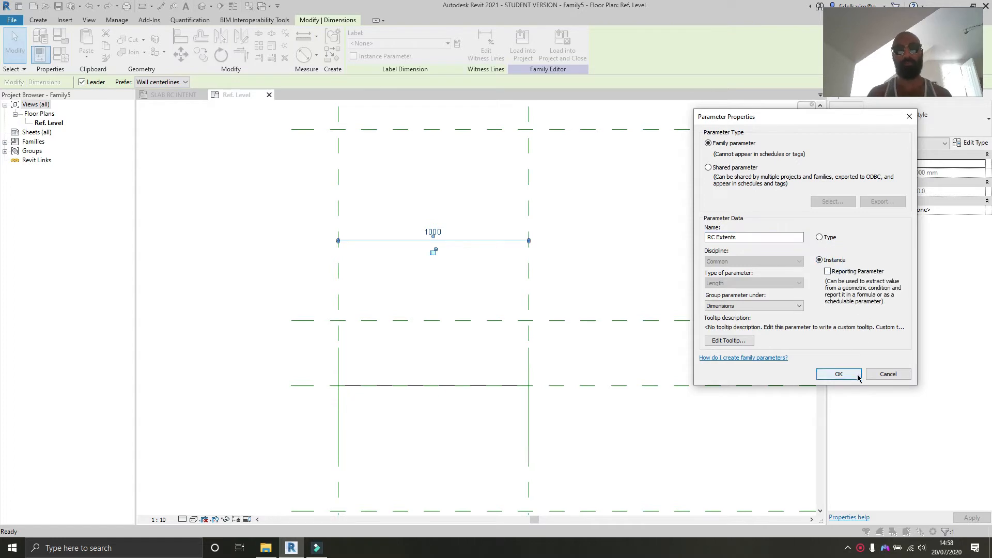
pyautogui.click(838, 373)
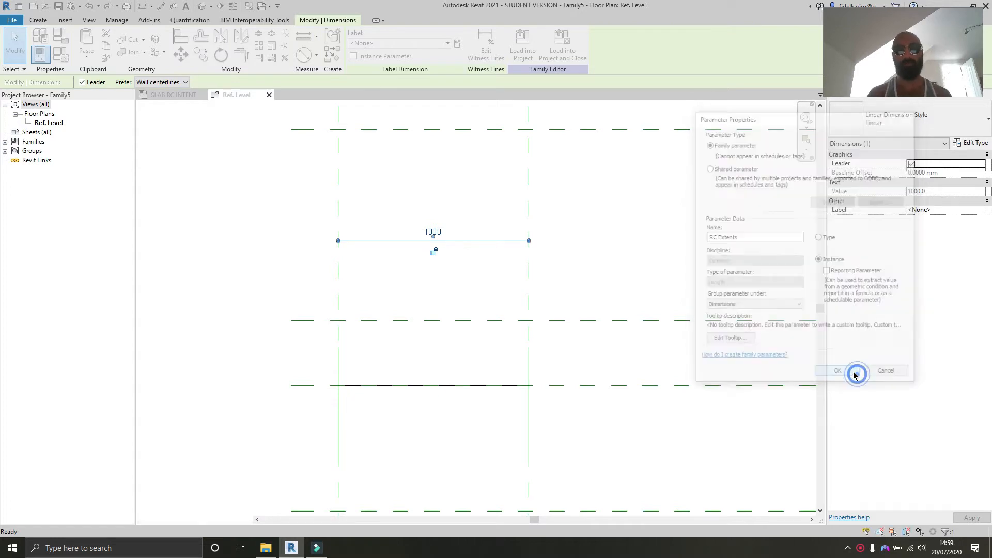
# Step: Load the family into the project and place an instance in the SLAB RC INTENT plan
pyautogui.click(615, 365)
pyautogui.click(360, 44)
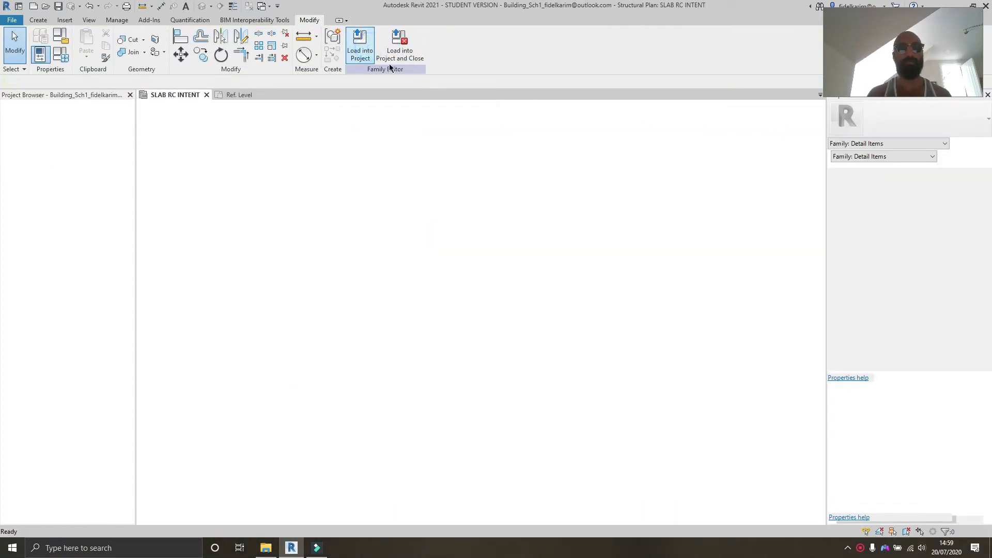
pyautogui.scroll(-5, 517, 189)
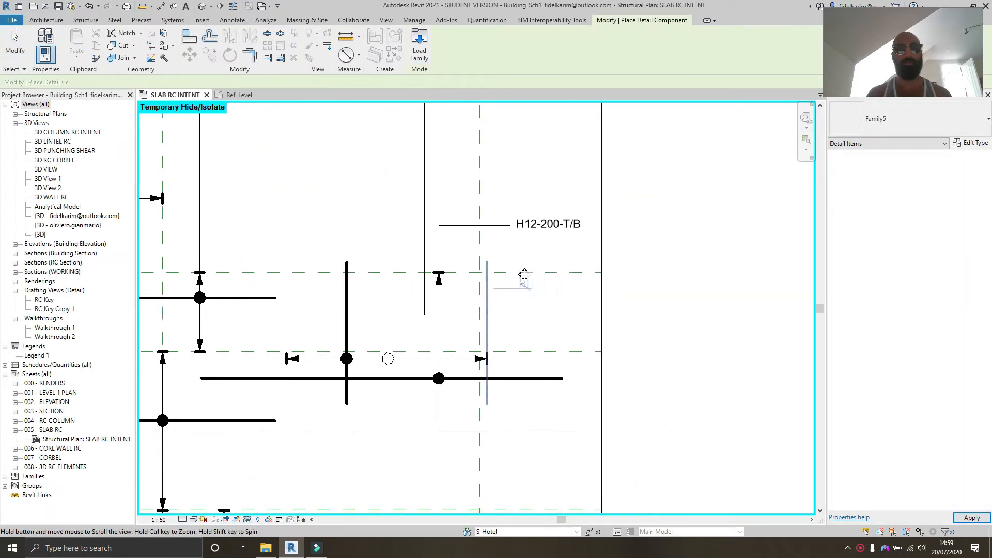
pyautogui.click(404, 257)
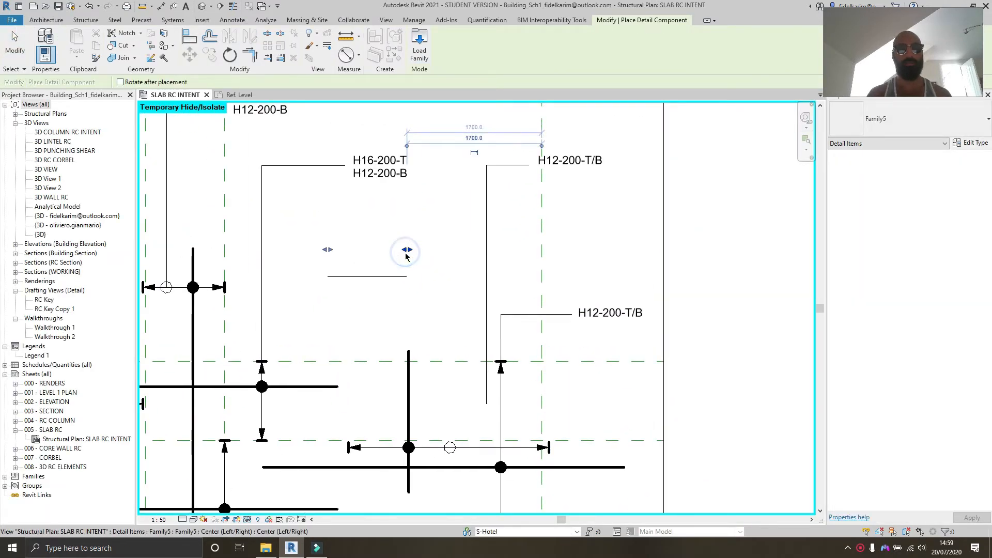
# Step: Select the placed detail item and stretch its extents with the end grips to about 1855
pyautogui.scroll(2, 409, 268)
pyautogui.scroll(1, 426, 253)
pyautogui.press('Escape')
pyautogui.press('Escape')
pyautogui.click(388, 277)
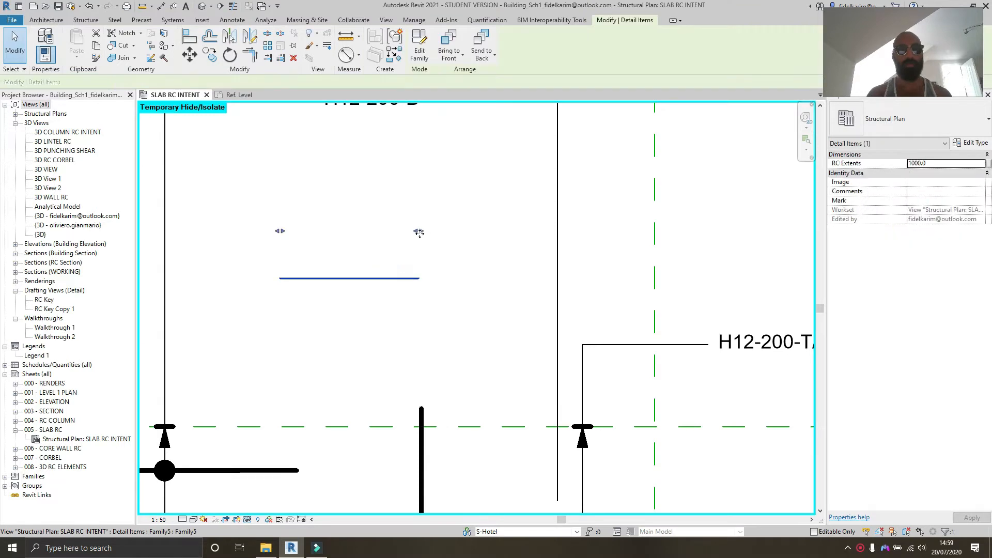
pyautogui.moveTo(420, 233); pyautogui.dragTo(458, 236)
pyautogui.moveTo(281, 231); pyautogui.dragTo(257, 234)
pyautogui.moveTo(335, 233); pyautogui.dragTo(413, 245, button='middle')
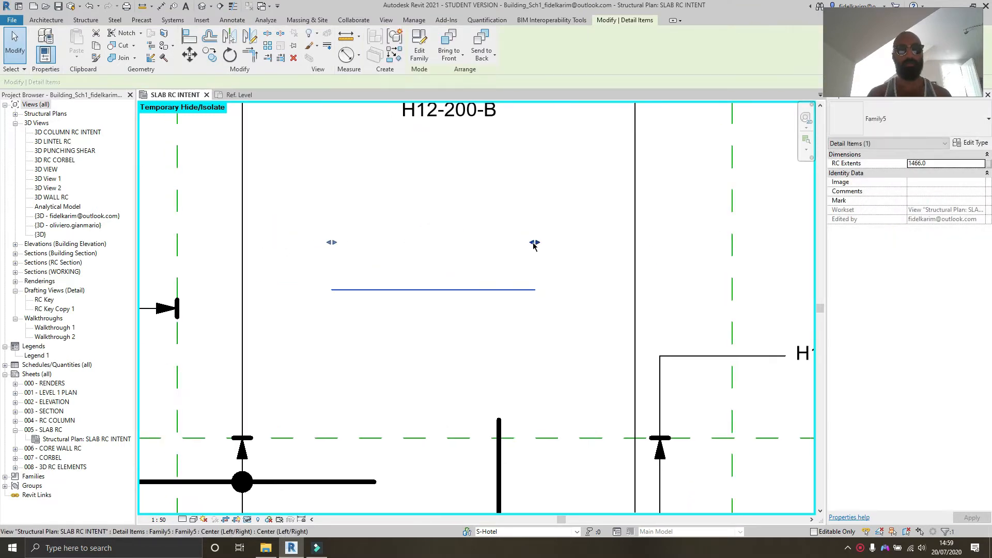
pyautogui.moveTo(535, 243); pyautogui.dragTo(567, 248)
pyautogui.moveTo(331, 242); pyautogui.dragTo(311, 243)
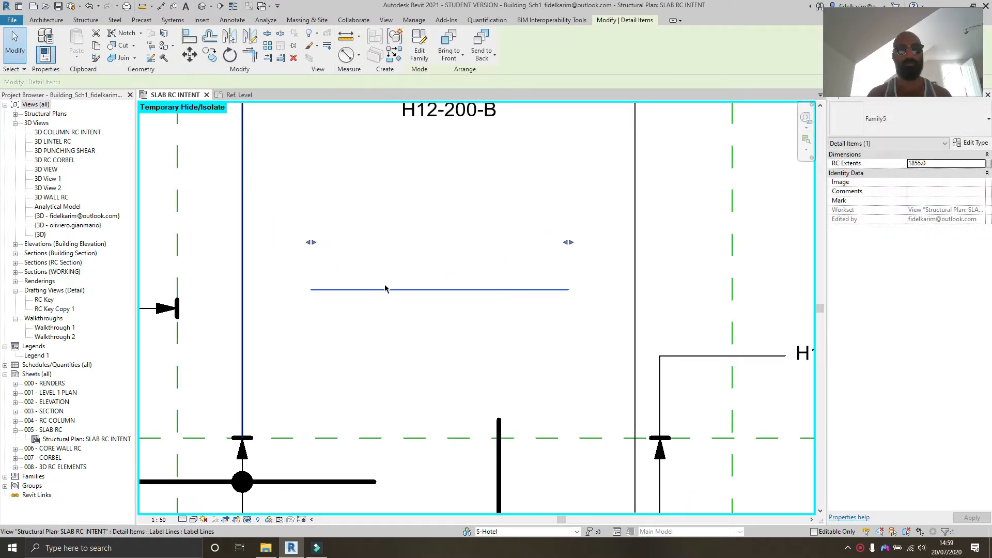
# Step: Open the detail item family for editing and compare its reference planes and lines with the instance in the plan view
pyautogui.doubleClick(387, 291)
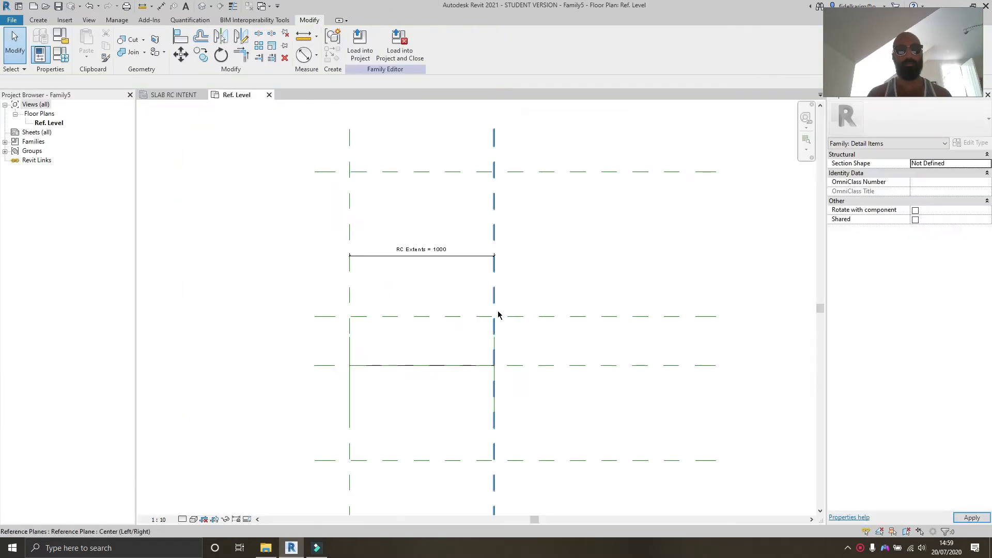
pyautogui.moveTo(495, 305); pyautogui.dragTo(511, 290, button='middle')
pyautogui.click(551, 305)
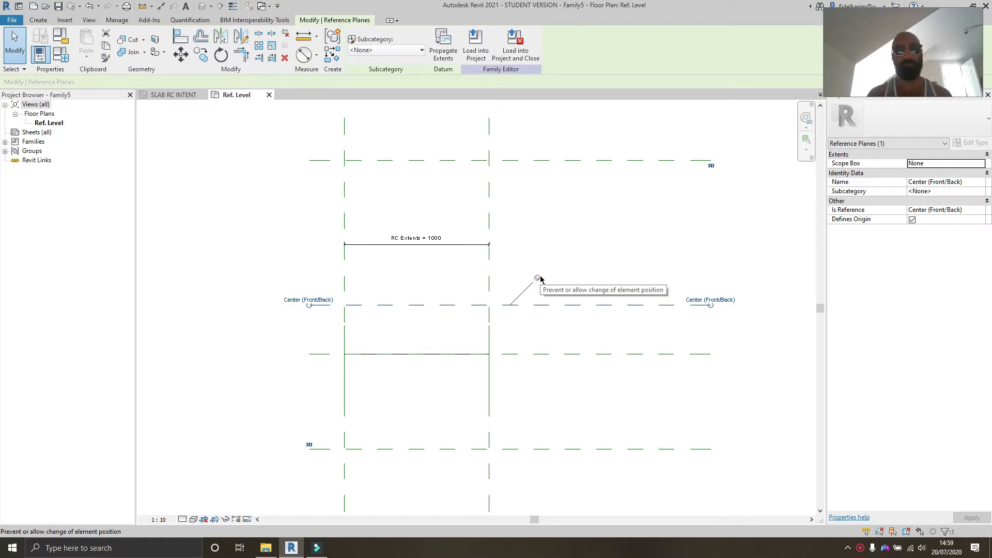
pyautogui.click(562, 237)
pyautogui.moveTo(562, 237); pyautogui.dragTo(580, 243, button='middle')
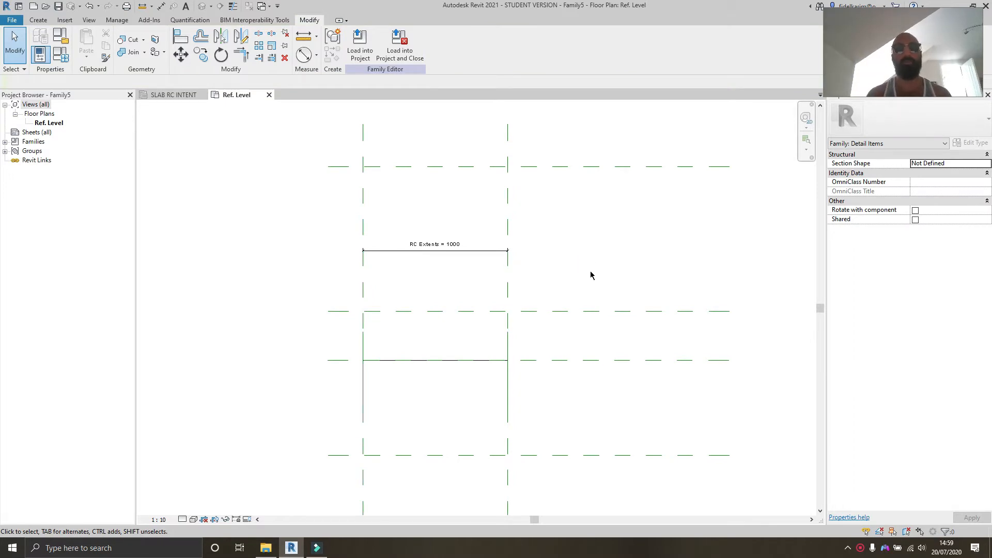
pyautogui.moveTo(591, 275); pyautogui.dragTo(591, 237, button='middle')
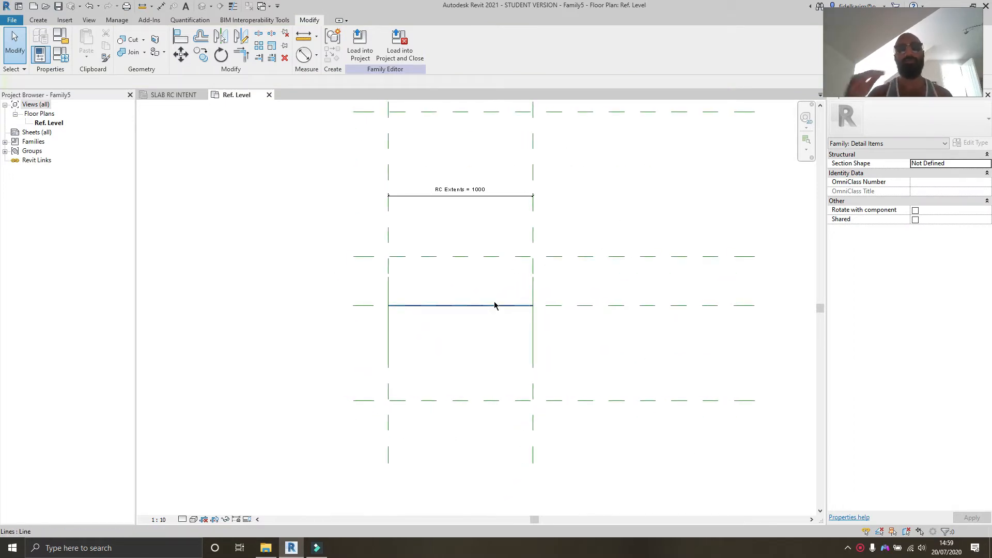
pyautogui.moveTo(487, 296); pyautogui.dragTo(514, 313, button='middle')
pyautogui.scroll(2, 500, 303)
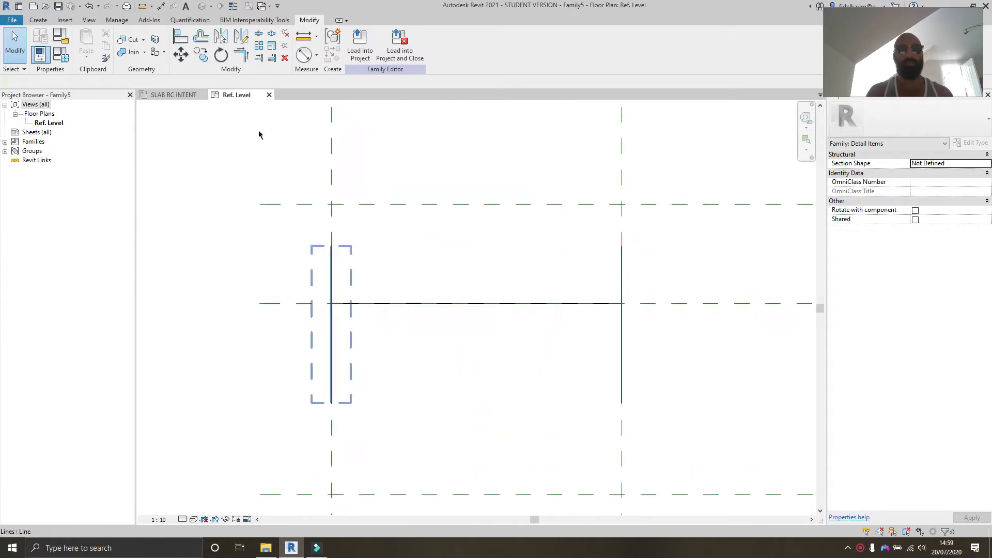
pyautogui.click(155, 94)
pyautogui.scroll(1, 321, 329)
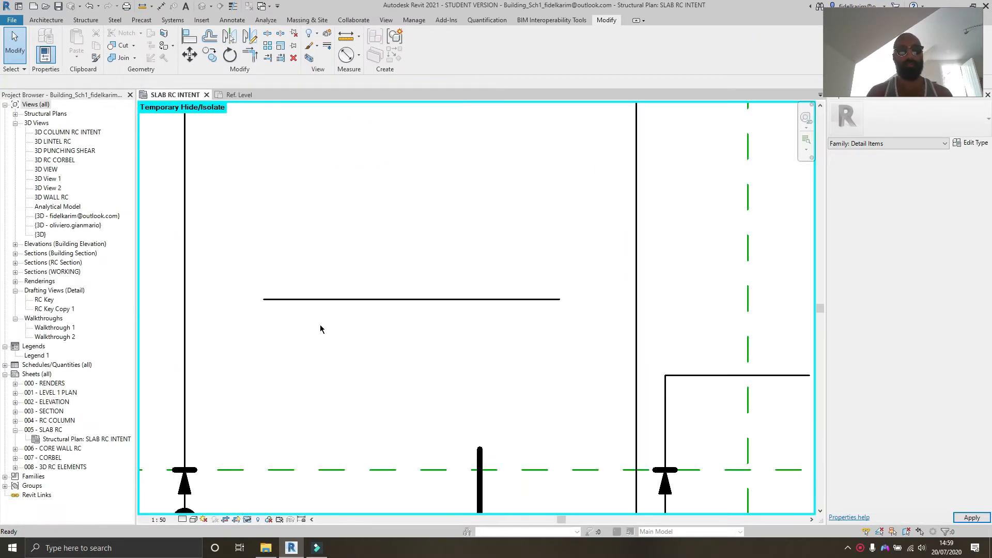
pyautogui.moveTo(321, 329); pyautogui.dragTo(491, 211, button='middle')
pyautogui.moveTo(359, 411); pyautogui.dragTo(352, 340, button='middle')
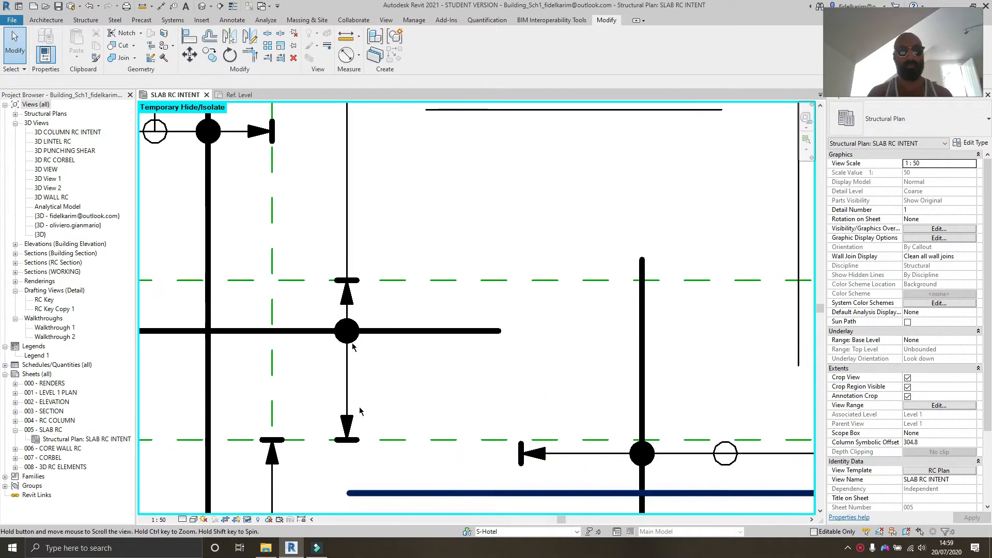
pyautogui.moveTo(451, 290); pyautogui.dragTo(429, 361, button='middle')
pyautogui.click(227, 95)
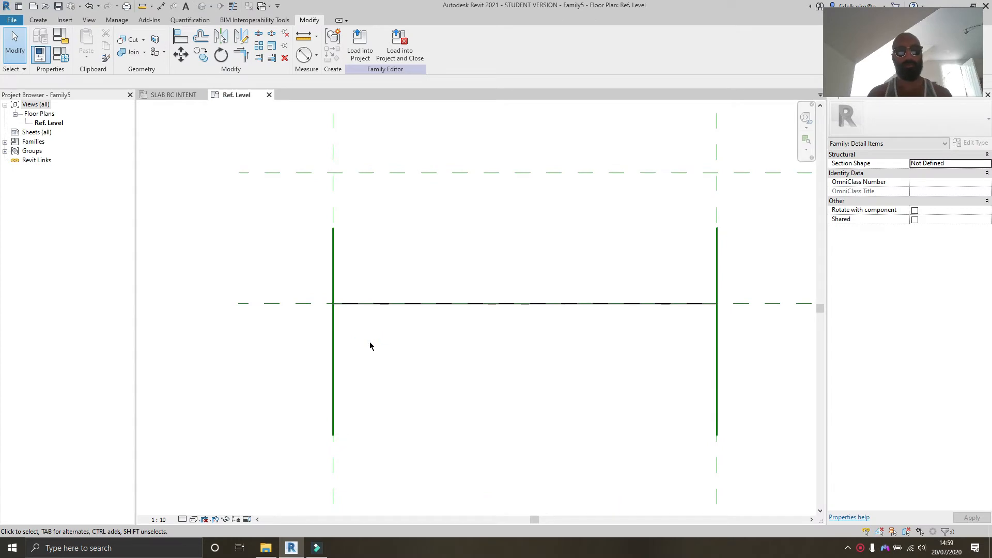
# Step: Draw two short vertical Heavy Lines below the horizontal line, one near each end
pyautogui.press('l')
pyautogui.press('i')
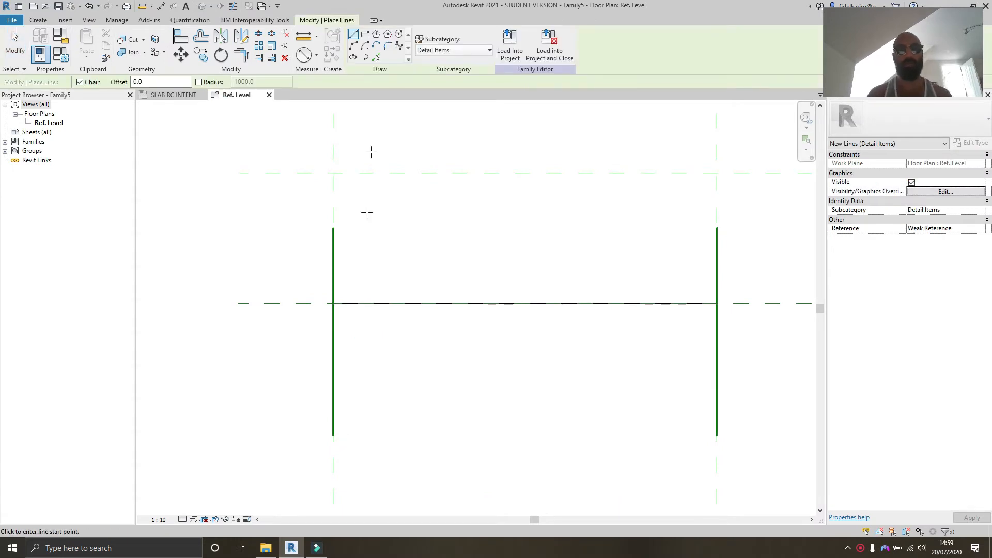
pyautogui.click(469, 50)
pyautogui.click(449, 96)
pyautogui.click(419, 344)
pyautogui.click(419, 379)
pyautogui.press('Escape')
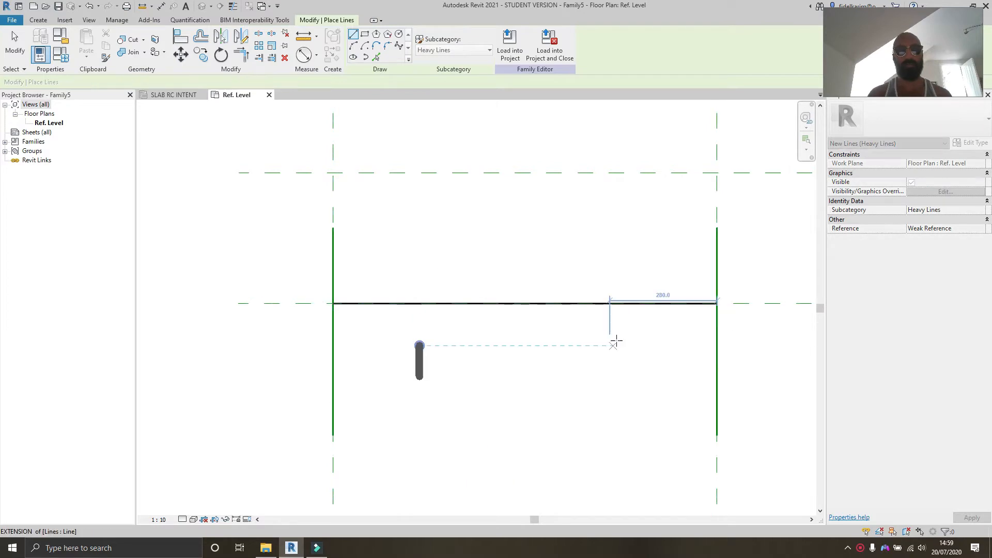
pyautogui.click(617, 345)
pyautogui.click(617, 394)
pyautogui.press('Escape')
pyautogui.press('Escape')
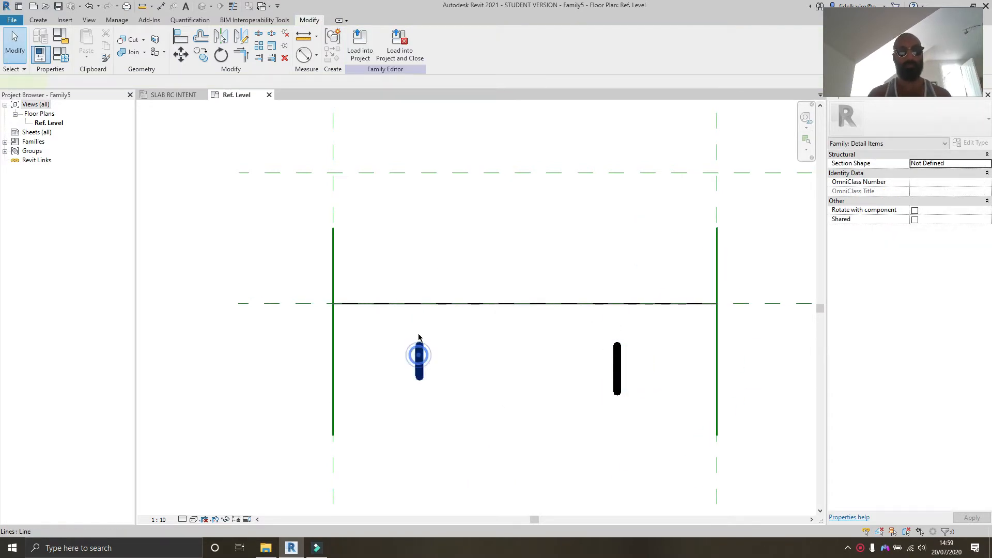
# Step: Extend both vertical heavy lines upward so they cross the horizontal line
pyautogui.click(419, 357)
pyautogui.moveTo(419, 343); pyautogui.dragTo(419, 260)
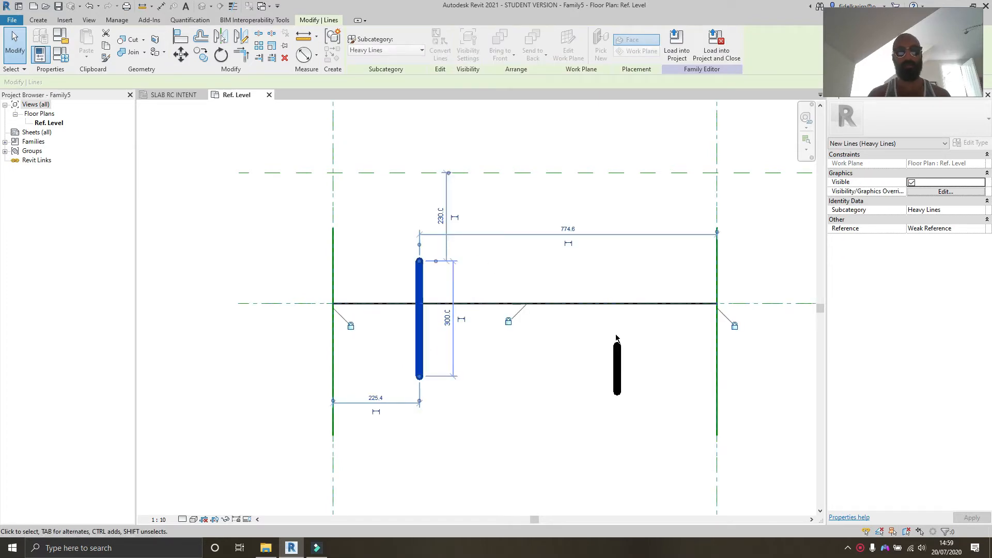
pyautogui.press('Escape')
pyautogui.click(620, 357)
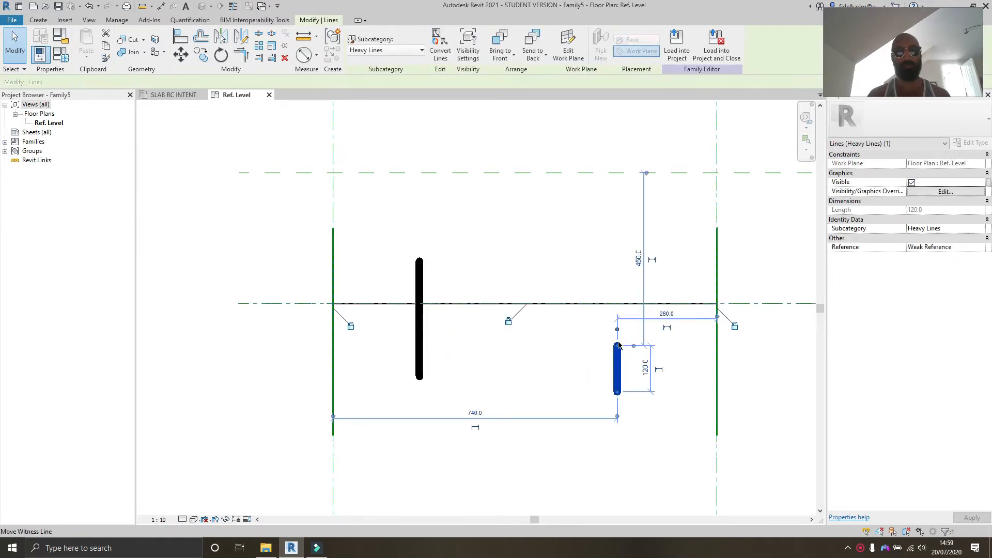
pyautogui.moveTo(617, 344); pyautogui.dragTo(617, 245)
pyautogui.moveTo(593, 290); pyautogui.dragTo(571, 270, button='middle')
pyautogui.click(531, 369)
# Step: Dimension the left heavy line's ends to the centre front/back reference plane and make the dimension equal
pyautogui.press('d')
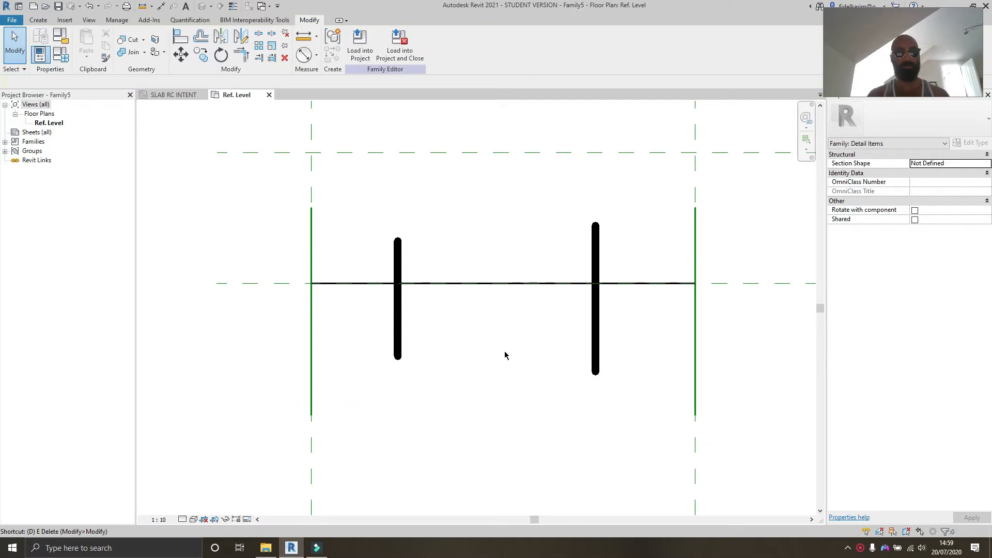
pyautogui.press('i')
pyautogui.click(399, 237)
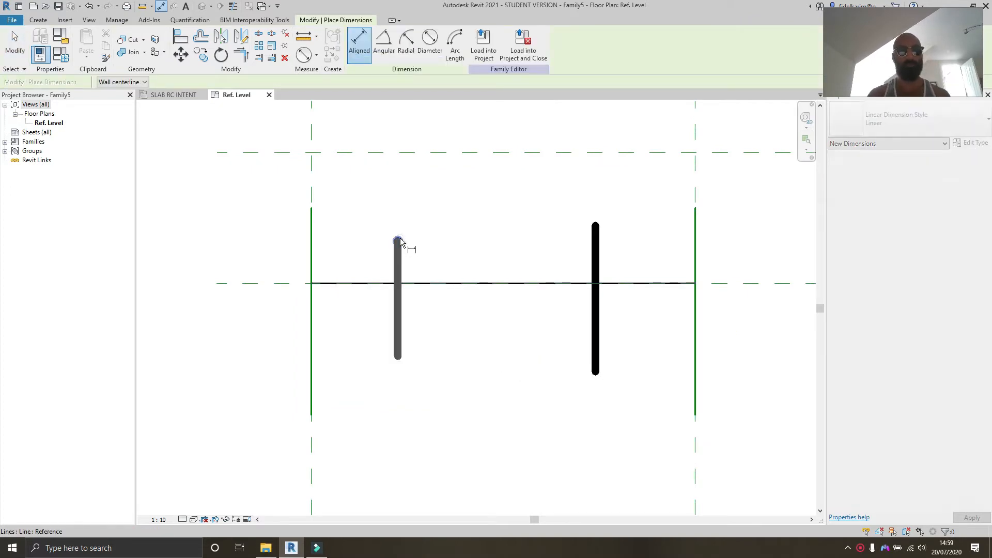
pyautogui.click(288, 284)
pyautogui.click(397, 357)
pyautogui.scroll(-2, 250, 333)
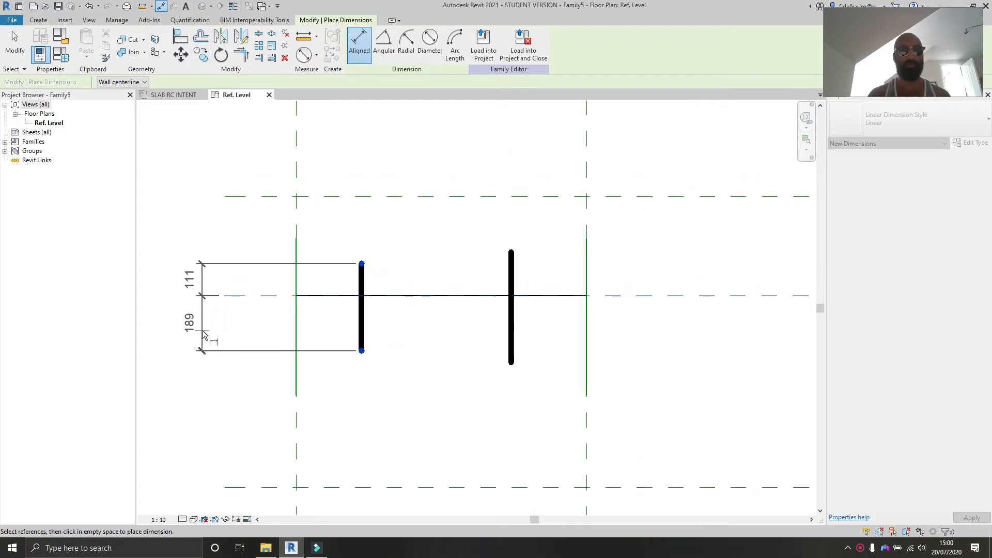
pyautogui.click(203, 334)
pyautogui.click(239, 296)
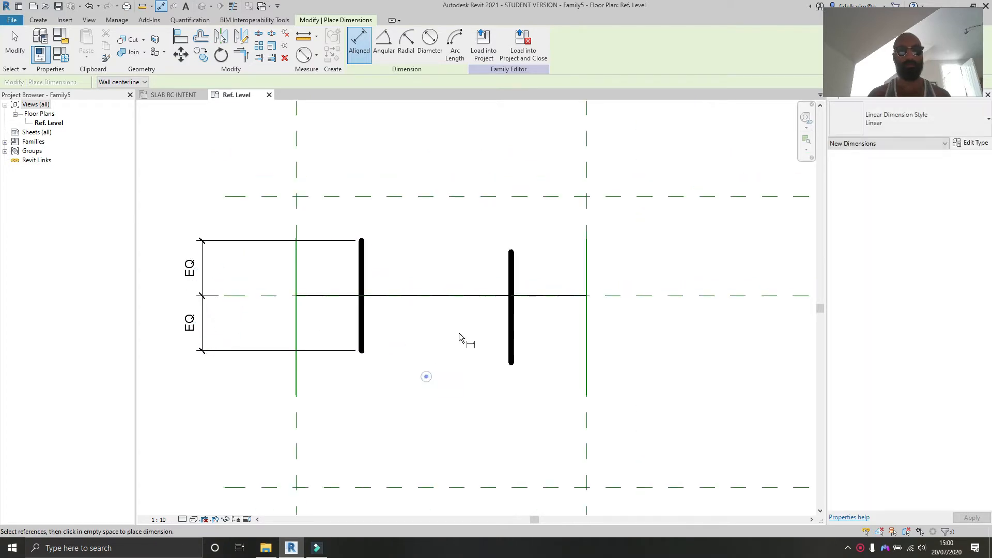
# Step: Dimension the right heavy line's ends to the centre front/back reference plane and make it equal
pyautogui.click(512, 253)
pyautogui.click(633, 296)
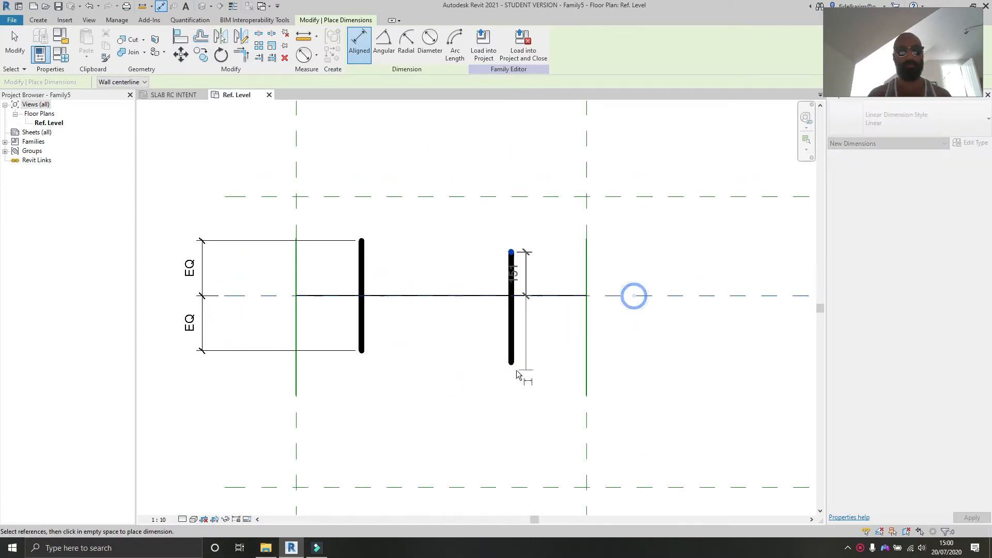
pyautogui.click(512, 363)
pyautogui.click(639, 343)
pyautogui.click(675, 307)
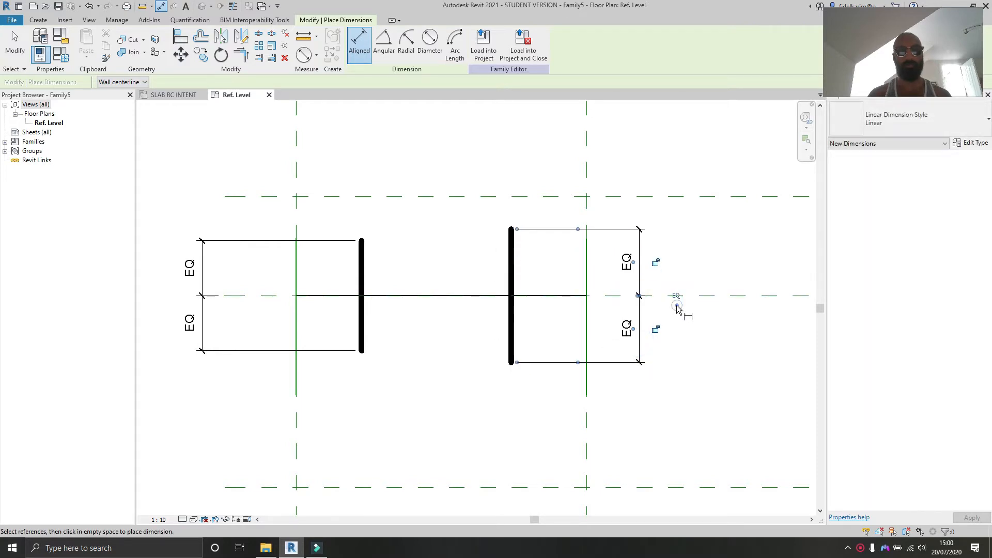
pyautogui.press('Escape')
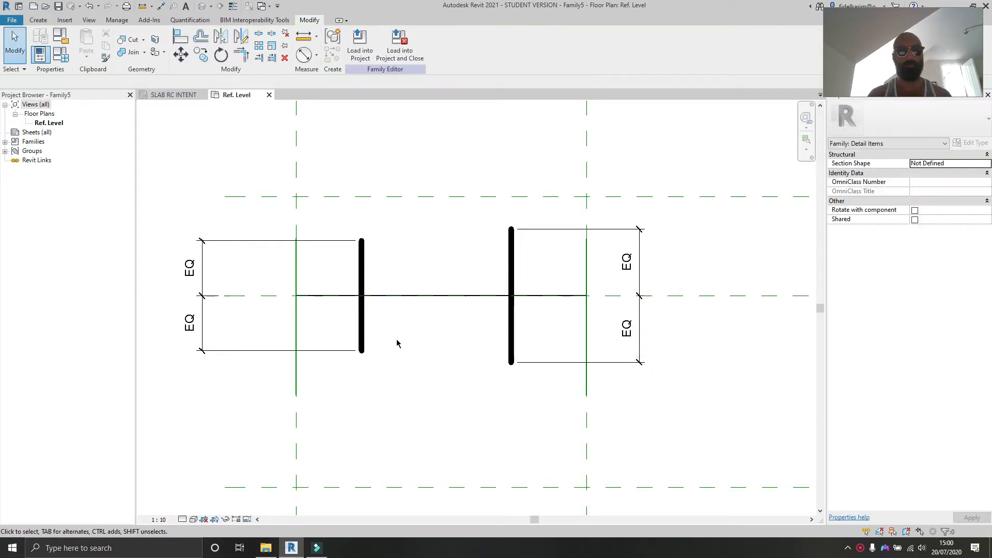
# Step: Dimension the overall length of the left heavy line
pyautogui.moveTo(397, 343); pyautogui.dragTo(408, 350, button='middle')
pyautogui.press('d')
pyautogui.press('i')
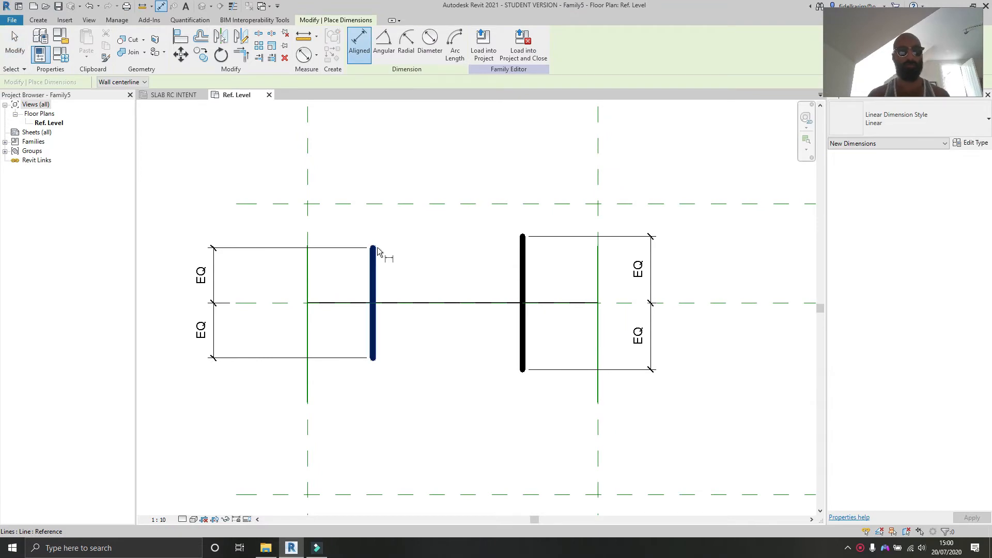
pyautogui.click(375, 249)
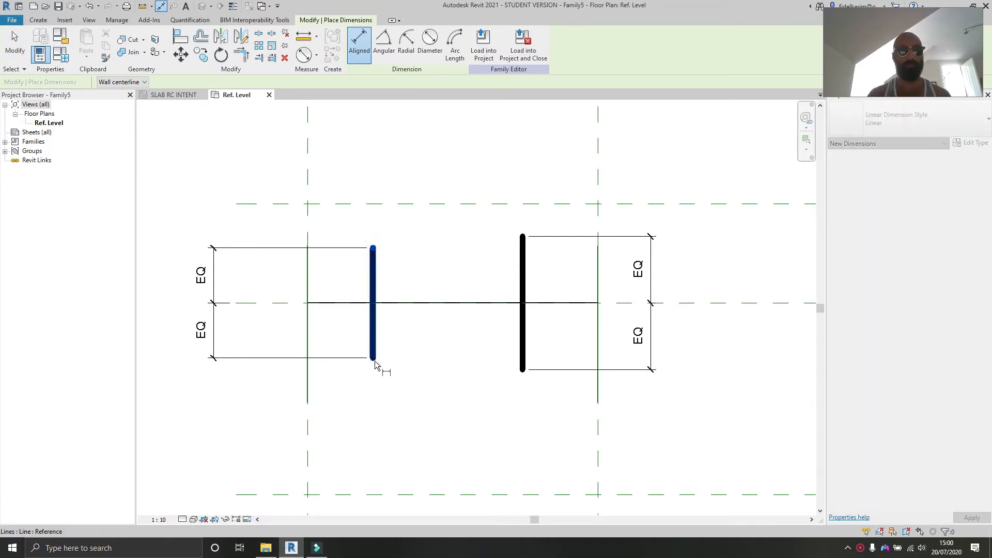
pyautogui.press('Escape')
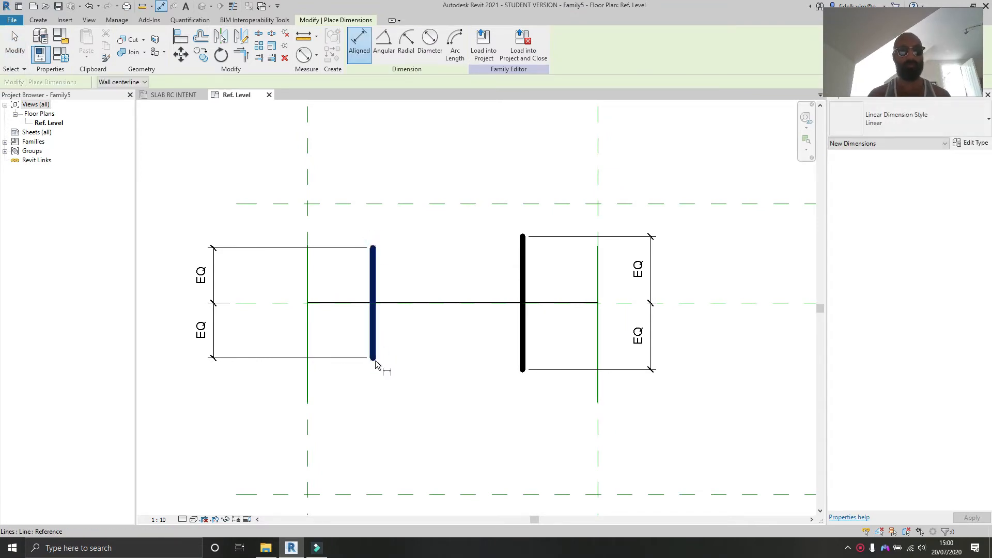
pyautogui.press('Tab')
pyautogui.click(375, 360)
pyautogui.press('Tab')
pyautogui.click(375, 248)
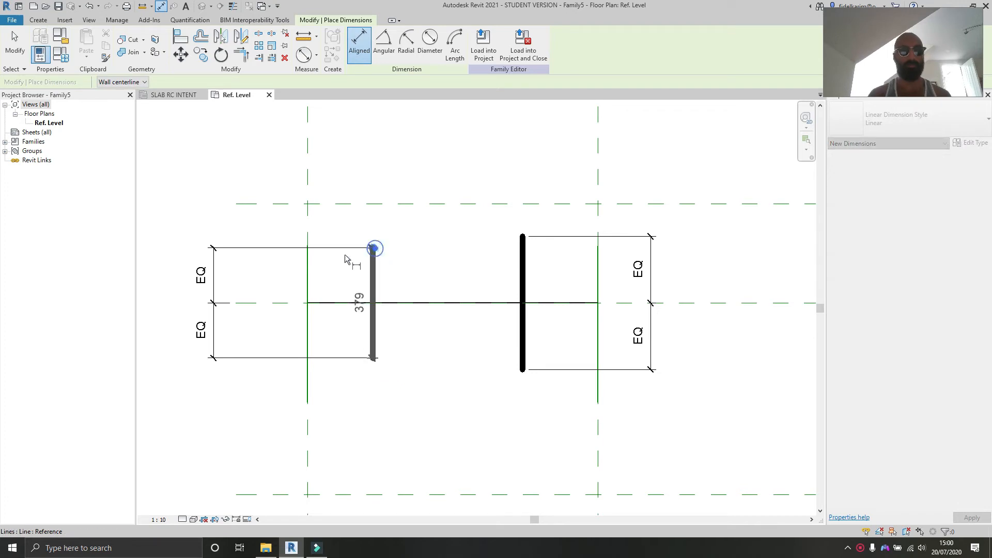
pyautogui.scroll(-2, 331, 257)
pyautogui.click(206, 287)
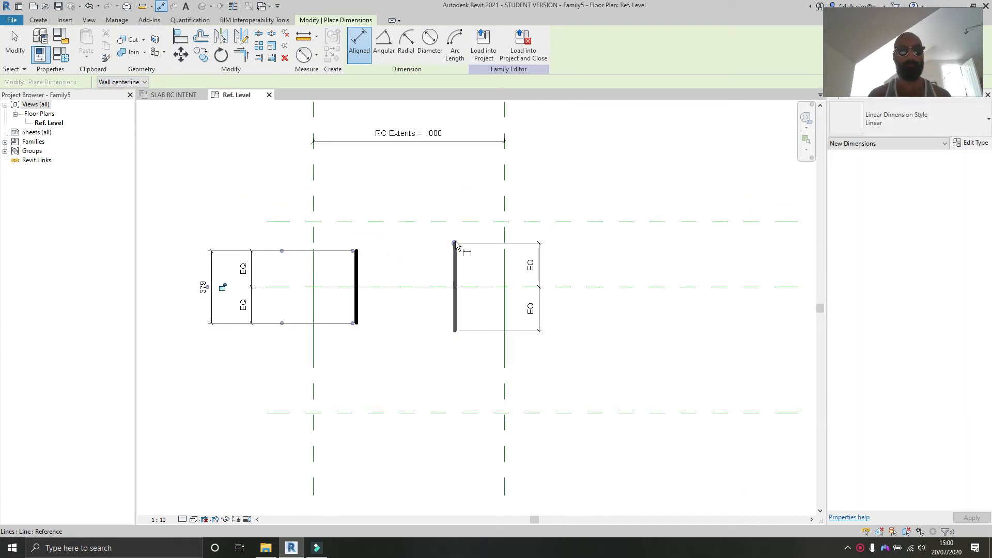
# Step: Dimension the overall length of the right heavy line
pyautogui.click(455, 243)
pyautogui.press('Tab')
pyautogui.click(455, 331)
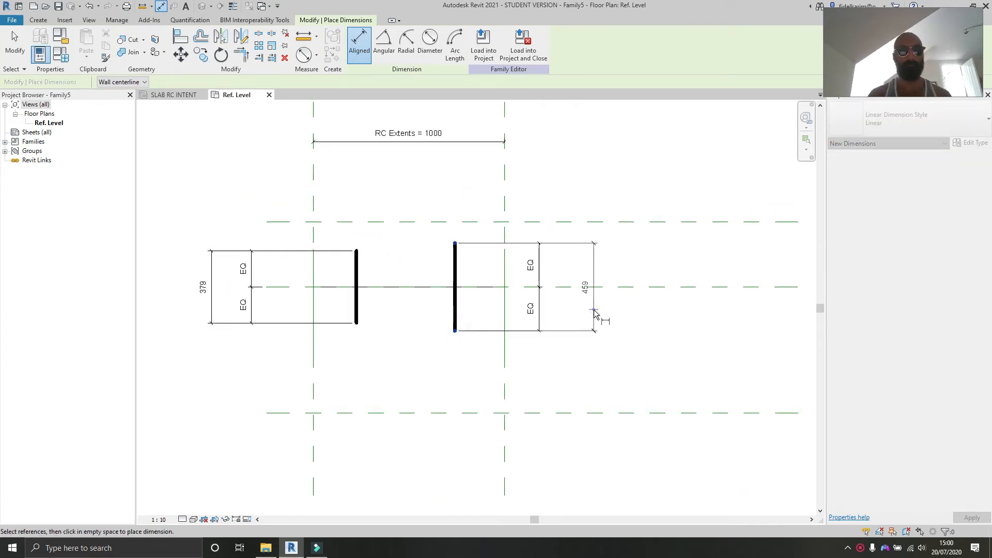
pyautogui.click(594, 311)
pyautogui.press('Escape')
pyautogui.press('Escape')
# Step: Align the left and right heavy lines onto the left and right vertical reference planes
pyautogui.press('a')
pyautogui.press('l')
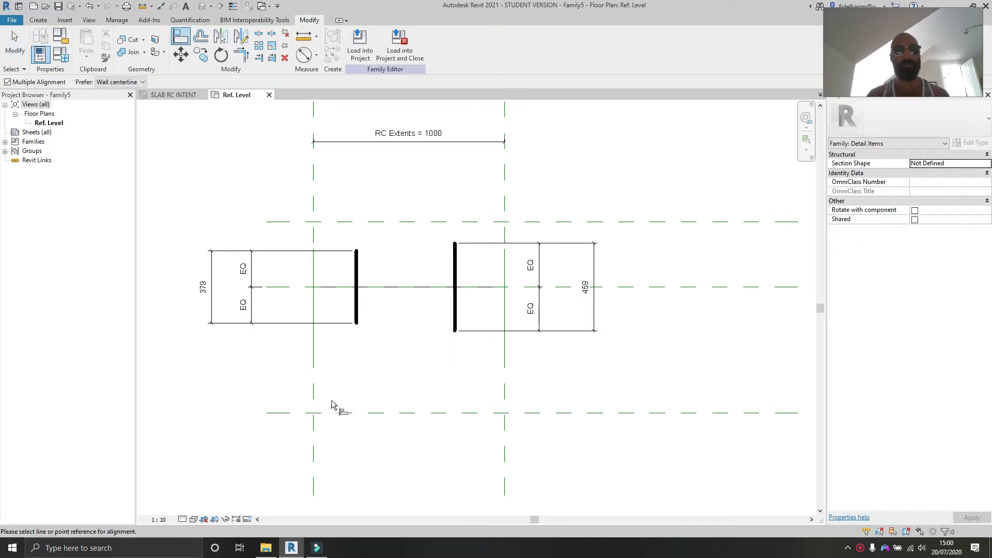
pyautogui.click(314, 397)
pyautogui.click(355, 311)
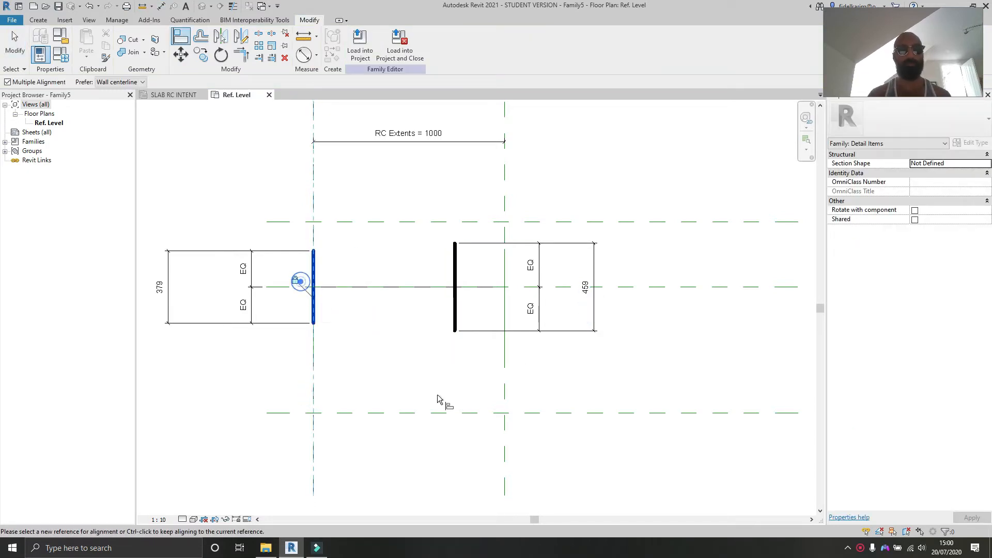
pyautogui.click(507, 387)
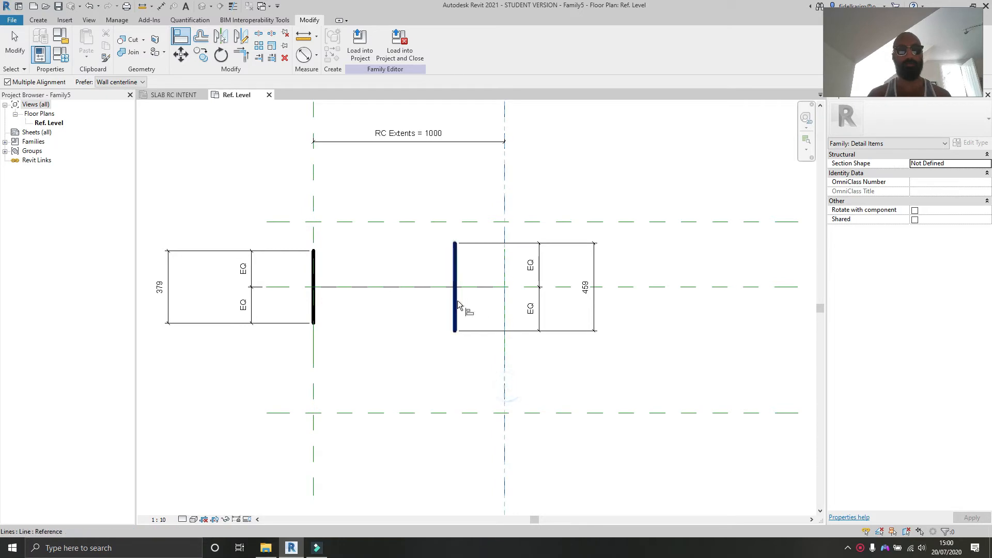
pyautogui.click(456, 305)
pyautogui.press('Escape')
pyautogui.press('Escape')
# Step: Label both heavy lines' overall length dimensions with a new type parameter named Scale - Extent Line Length
pyautogui.click(643, 324)
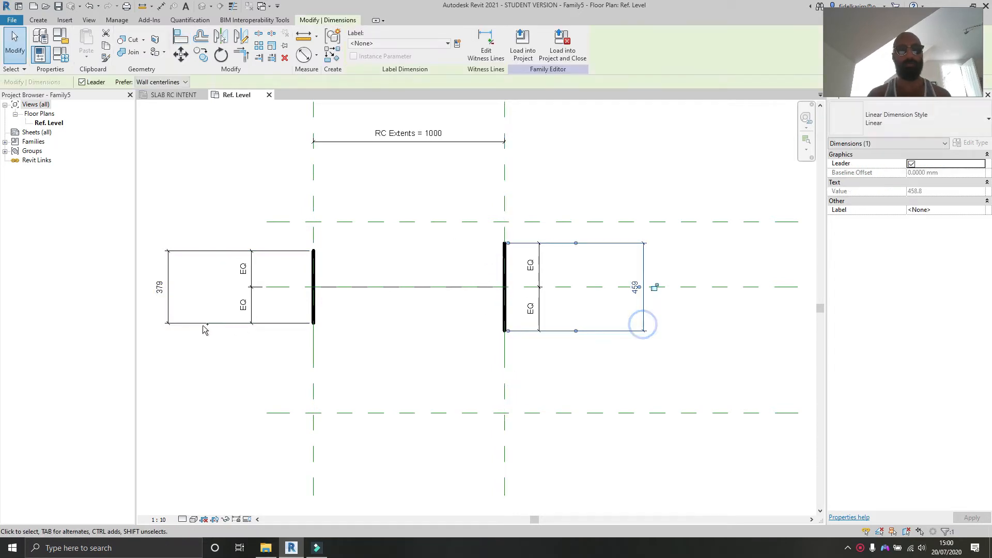
pyautogui.keyDown('ctrl'); pyautogui.click(204, 325); pyautogui.keyUp('ctrl')
pyautogui.click(457, 43)
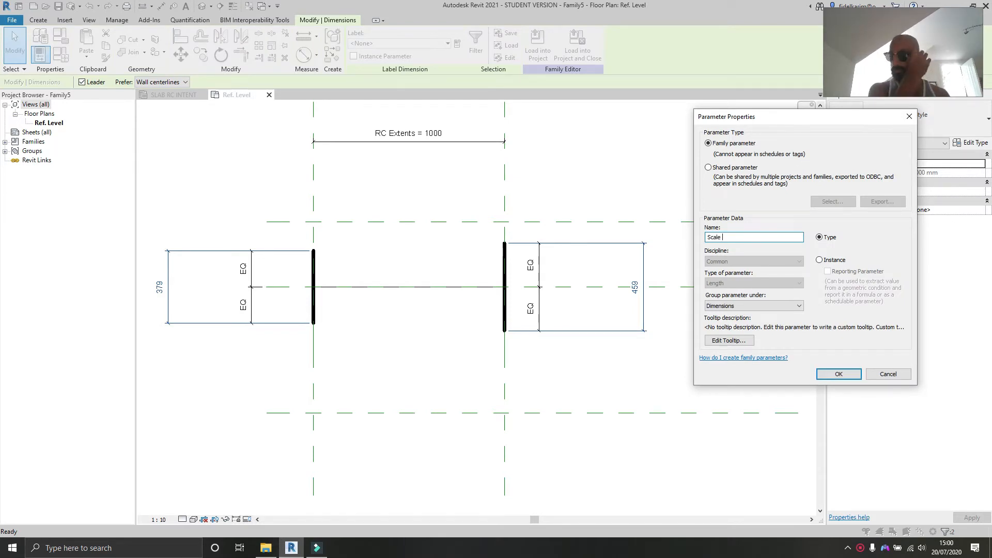
pyautogui.click(775, 306)
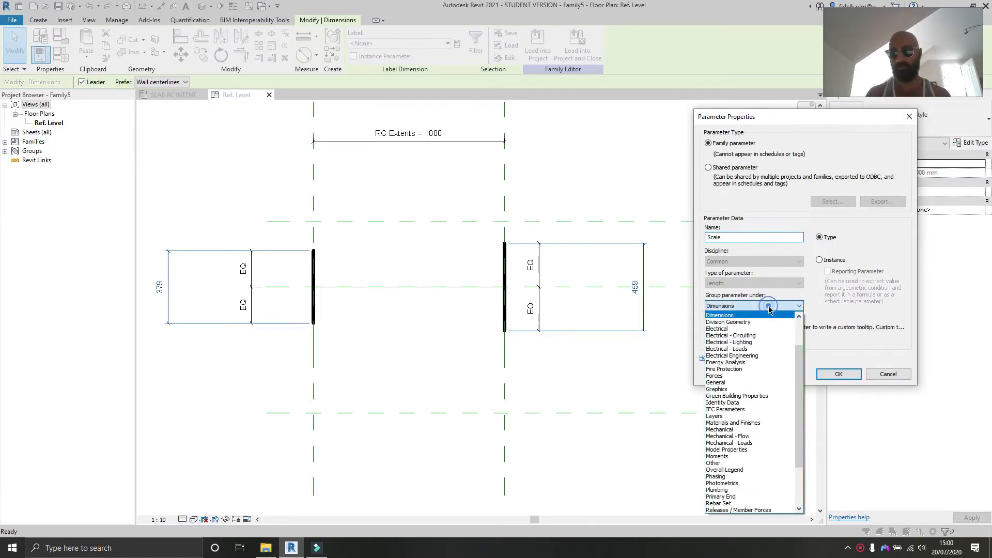
pyautogui.scroll(2, 800, 418)
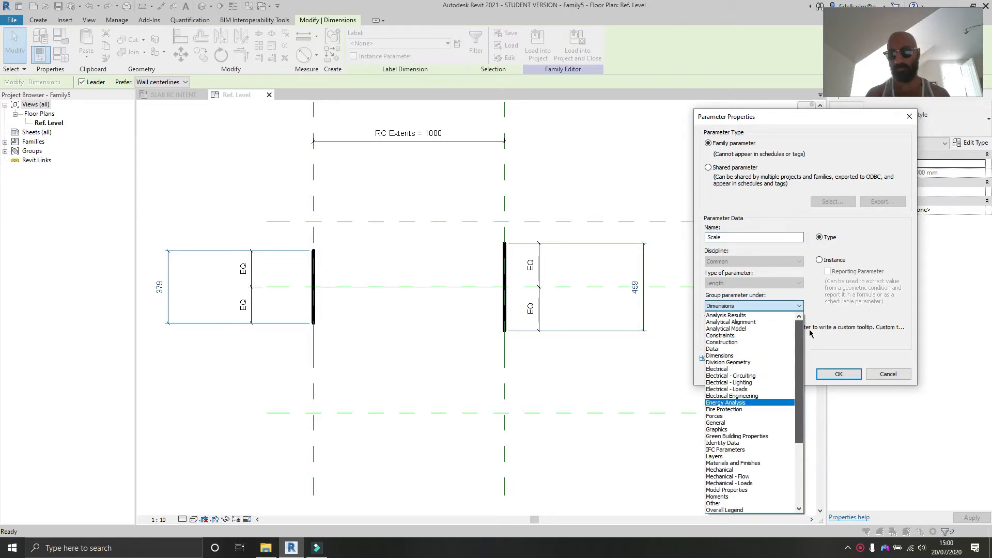
pyautogui.scroll(-5, 816, 408)
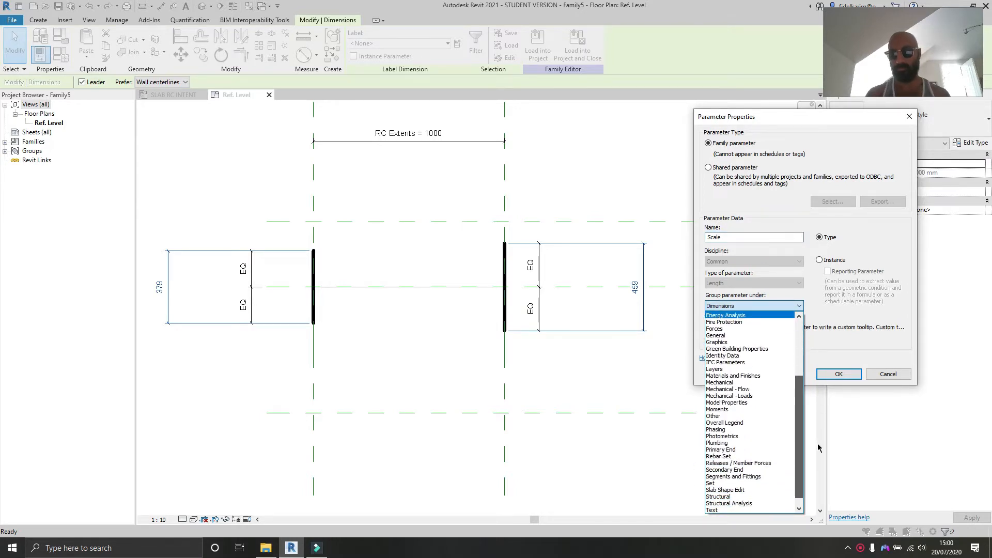
pyautogui.scroll(-1, 818, 455)
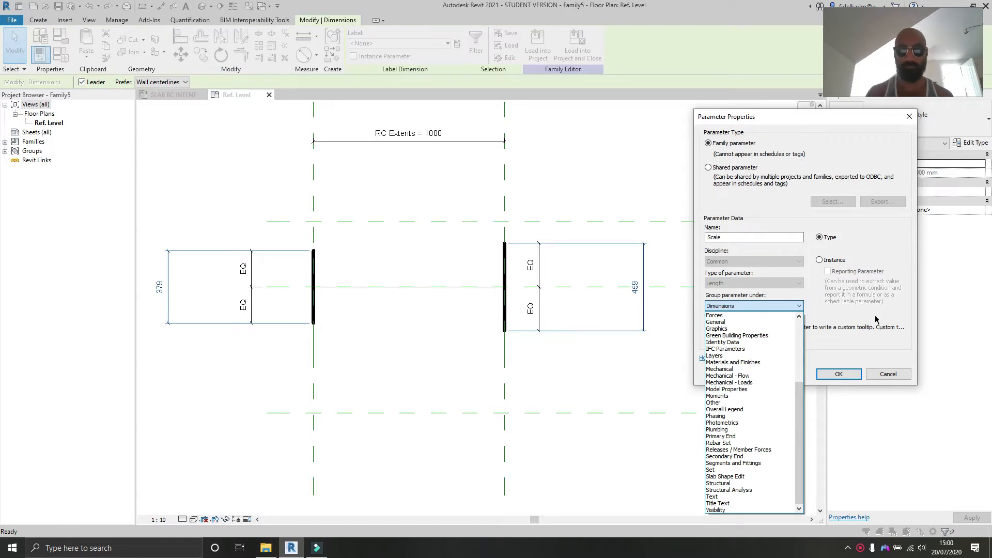
pyautogui.scroll(1, 859, 316)
pyautogui.click(856, 314)
pyautogui.click(752, 236)
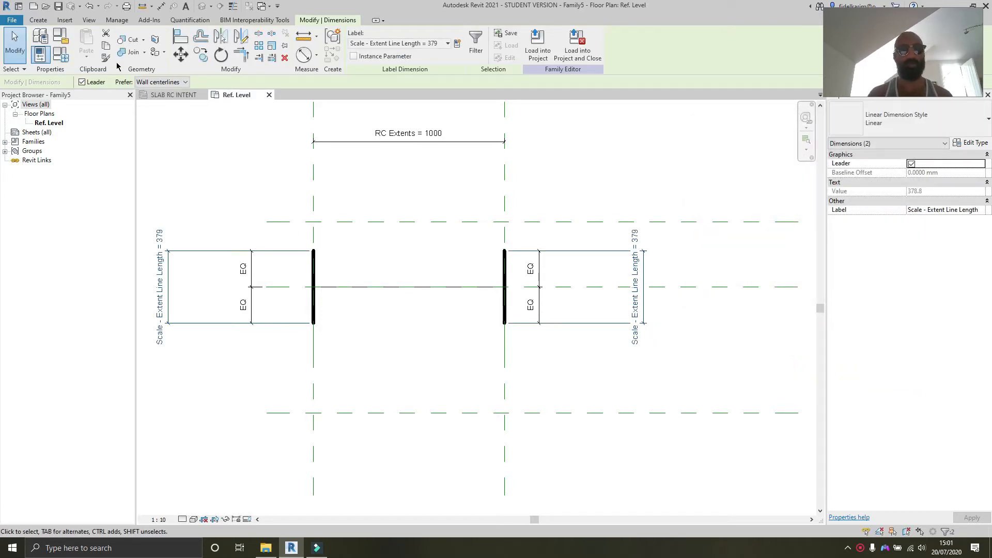
# Step: Set Scale - Extent Line Length to 150 in the family types
pyautogui.click(59, 62)
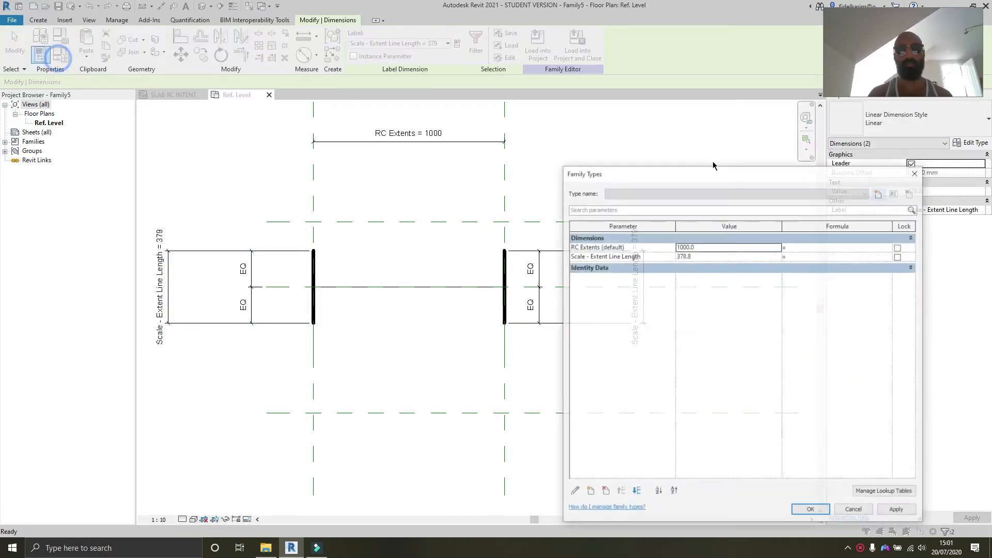
pyautogui.click(723, 257)
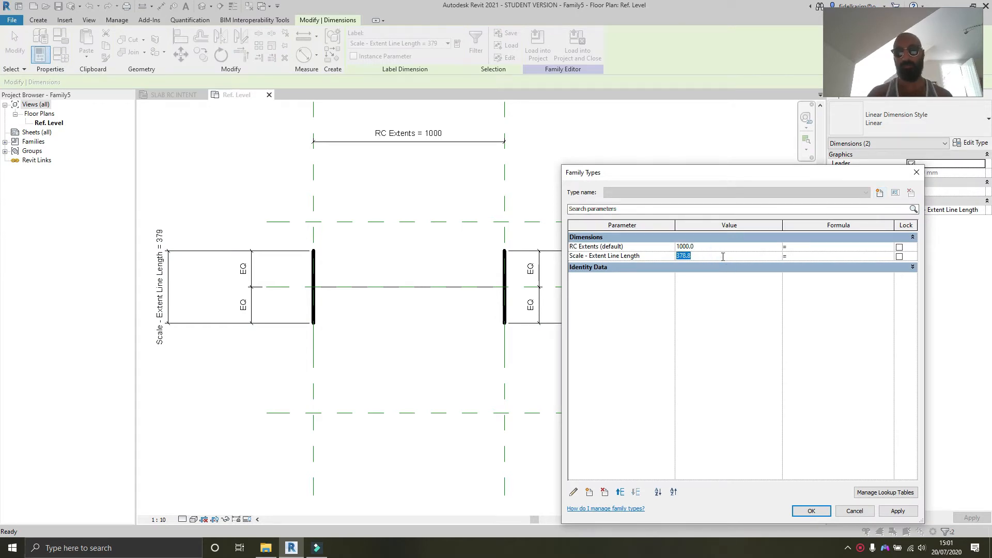
pyautogui.click(890, 511)
pyautogui.click(819, 511)
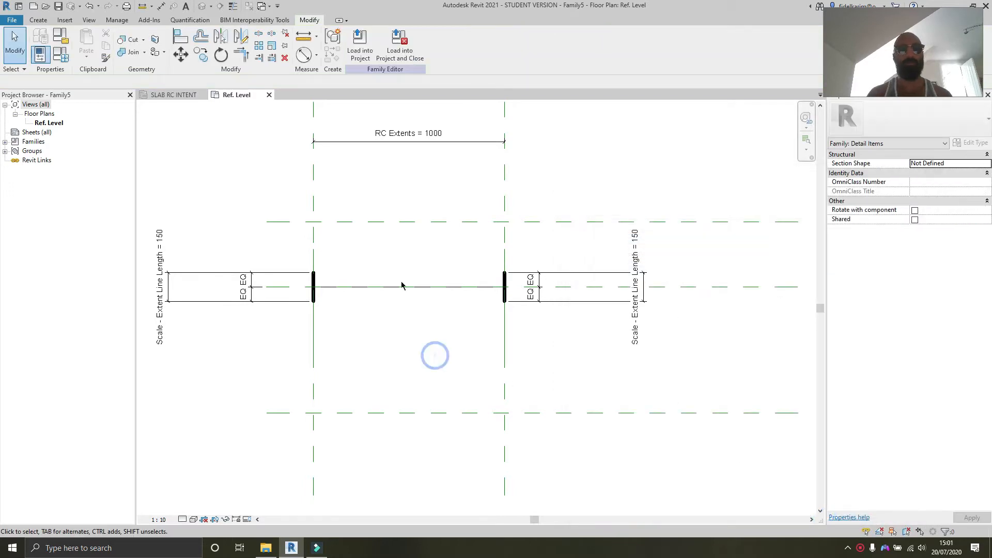
# Step: Load the family into the project's SLAB RC INTENT plan
pyautogui.moveTo(448, 308); pyautogui.dragTo(477, 335, button='middle')
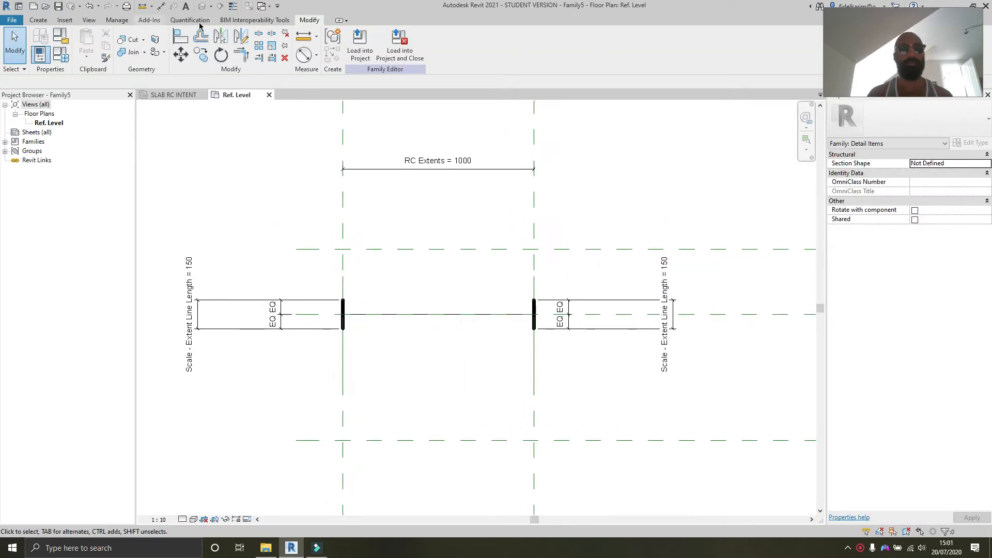
pyautogui.click(363, 47)
pyautogui.click(488, 201)
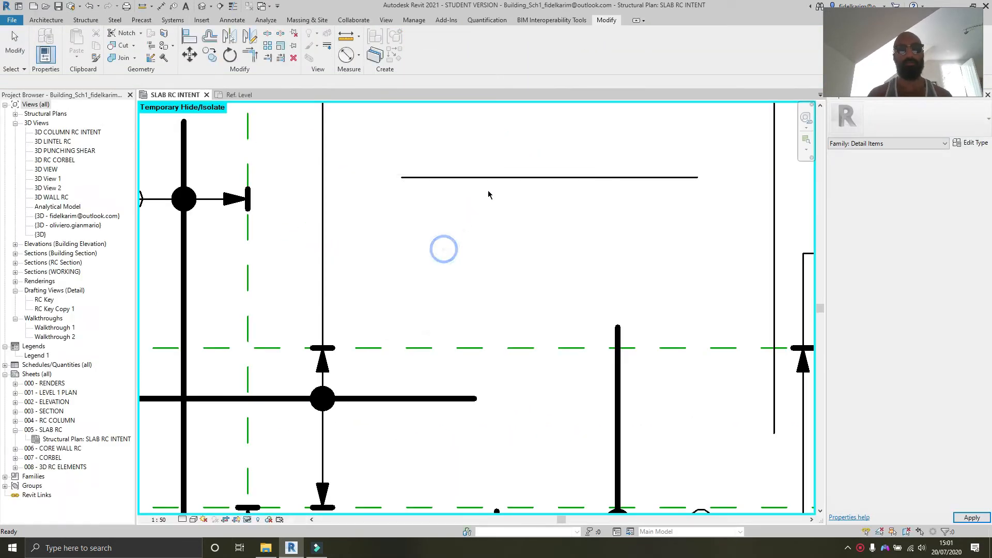
# Step: Stretch the placed label's left and right extent grips inward
pyautogui.click(476, 180)
pyautogui.moveTo(402, 123); pyautogui.dragTo(377, 121)
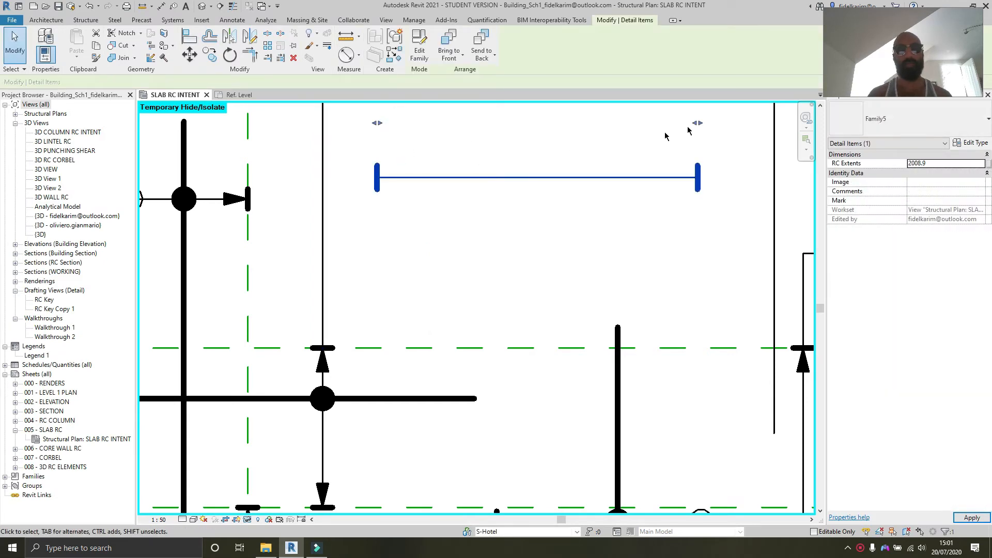
pyautogui.moveTo(697, 123); pyautogui.dragTo(651, 123)
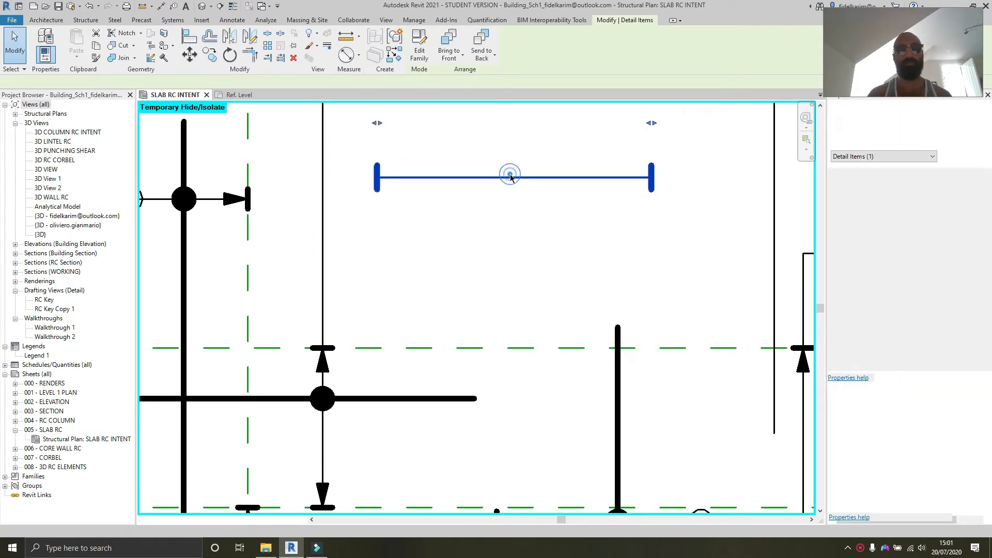
pyautogui.doubleClick(510, 175)
pyautogui.scroll(-3, 488, 264)
pyautogui.scroll(6, 455, 293)
pyautogui.click(461, 375)
pyautogui.scroll(-2, 460, 376)
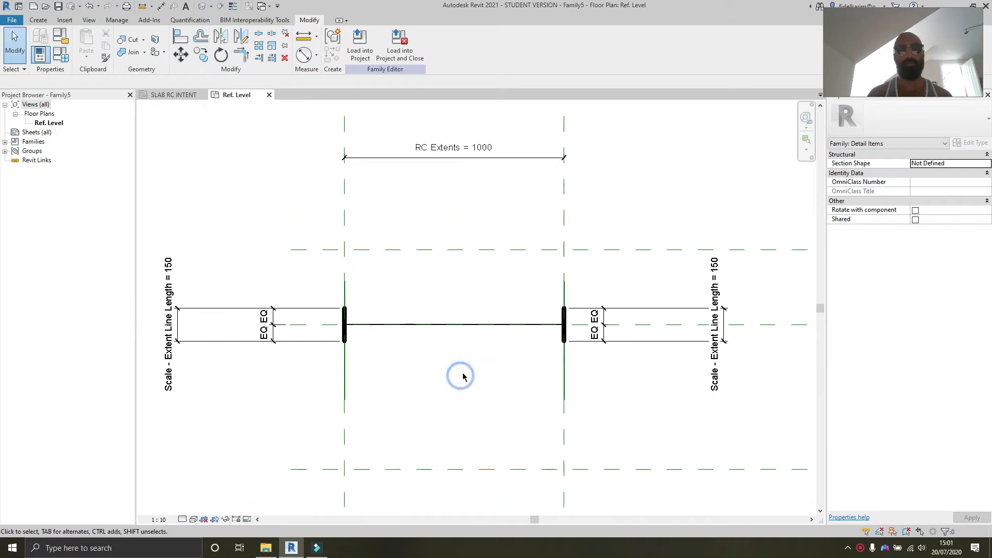
pyautogui.moveTo(463, 377)
pyautogui.mouseDown(button='middle')
pyautogui.moveTo(501, 381)
pyautogui.moveTo(486, 377)
pyautogui.mouseUp(button='middle')
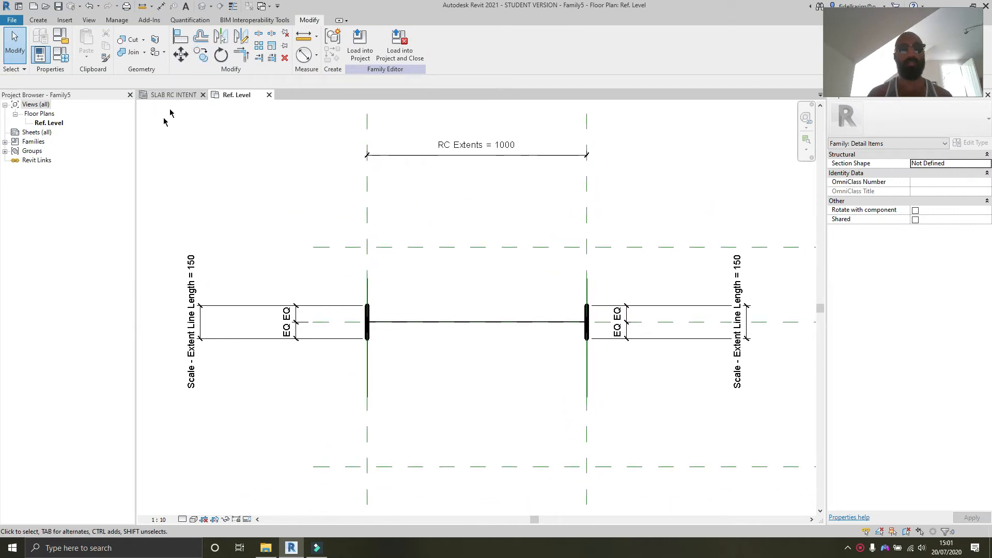
# Step: Turn on Outside Arrows for the placed RC Tag Label, keeping Inside Arrows and Circle label visible
pyautogui.click(158, 95)
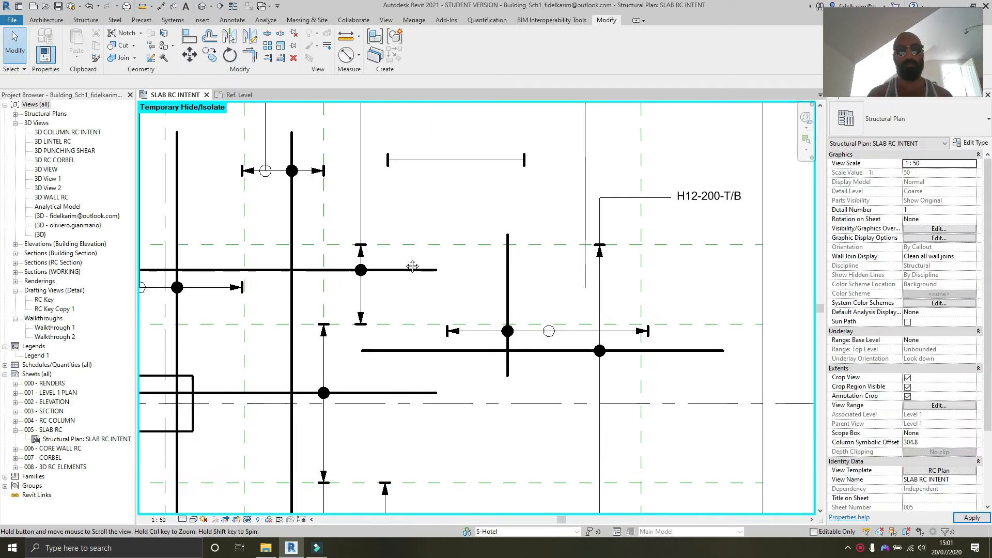
pyautogui.click(478, 335)
pyautogui.scroll(3, 478, 335)
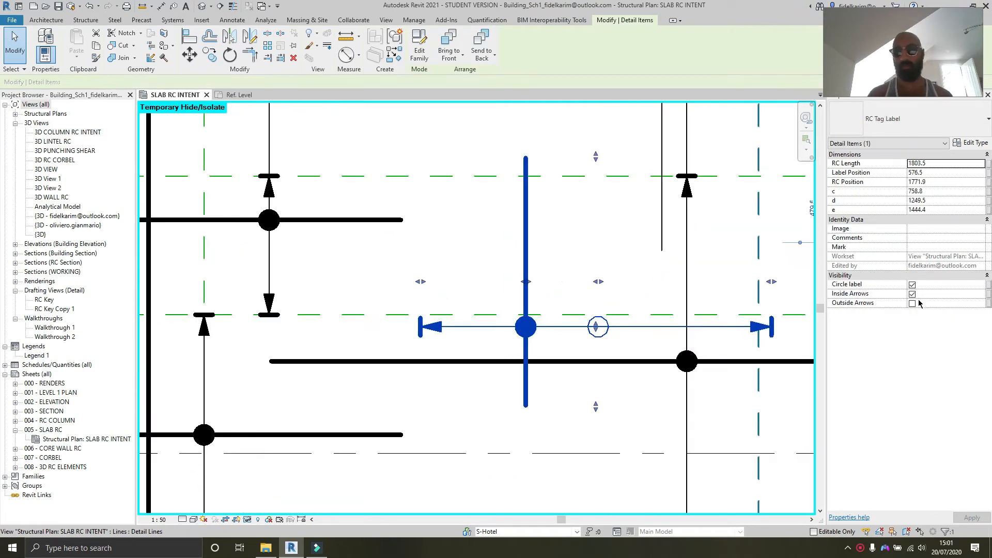
pyautogui.click(912, 304)
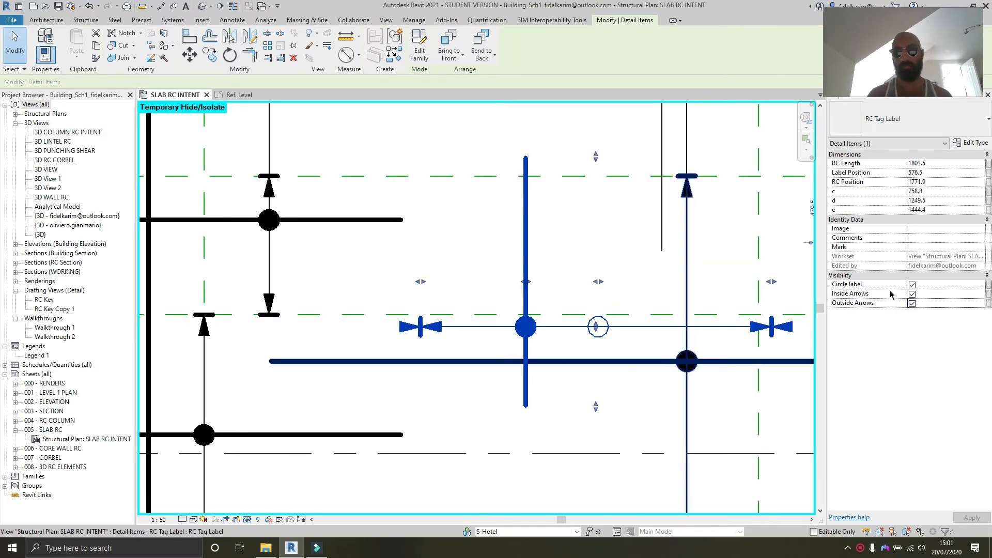
pyautogui.click(912, 294)
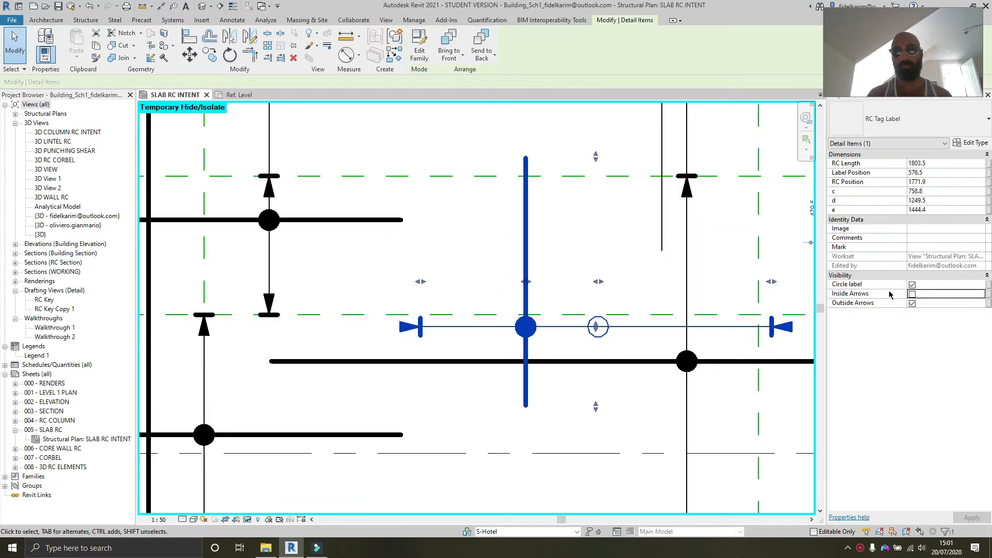
pyautogui.click(912, 284)
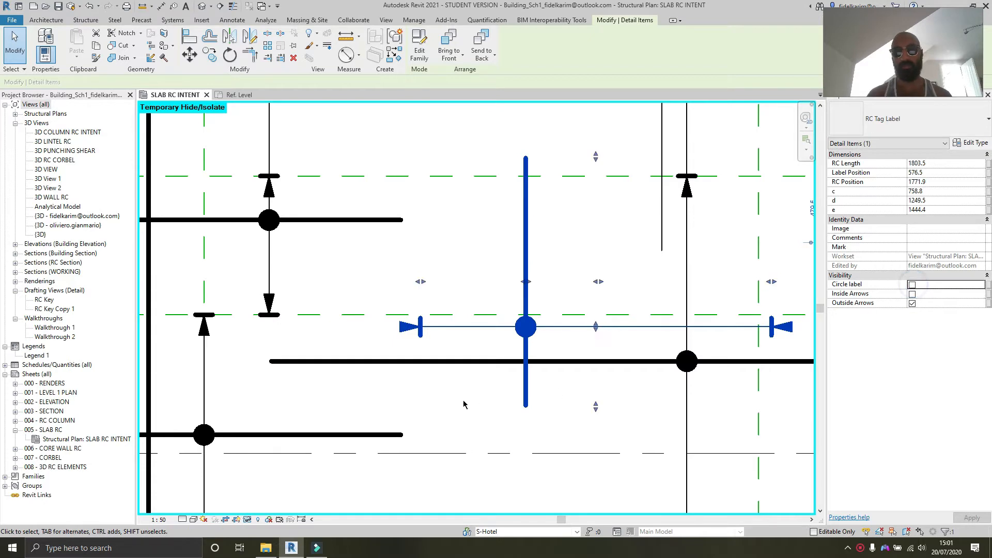
pyautogui.click(912, 284)
pyautogui.click(912, 293)
pyautogui.click(620, 236)
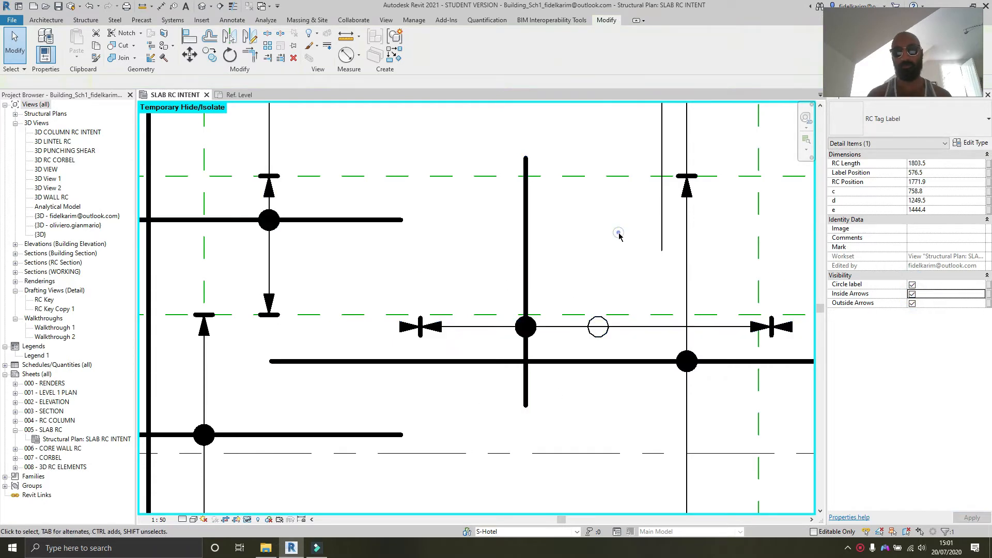
pyautogui.scroll(-3, 620, 236)
pyautogui.click(225, 95)
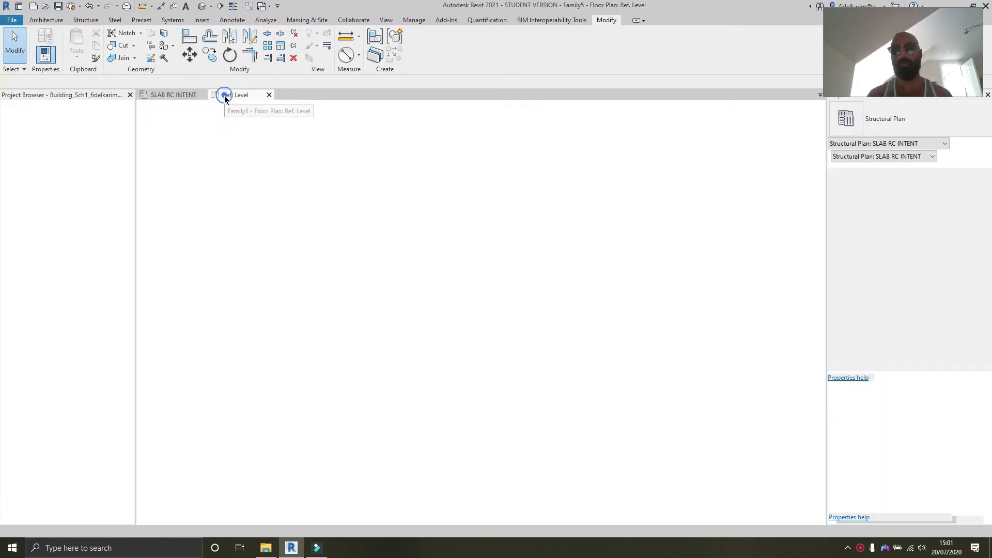
pyautogui.click(864, 548)
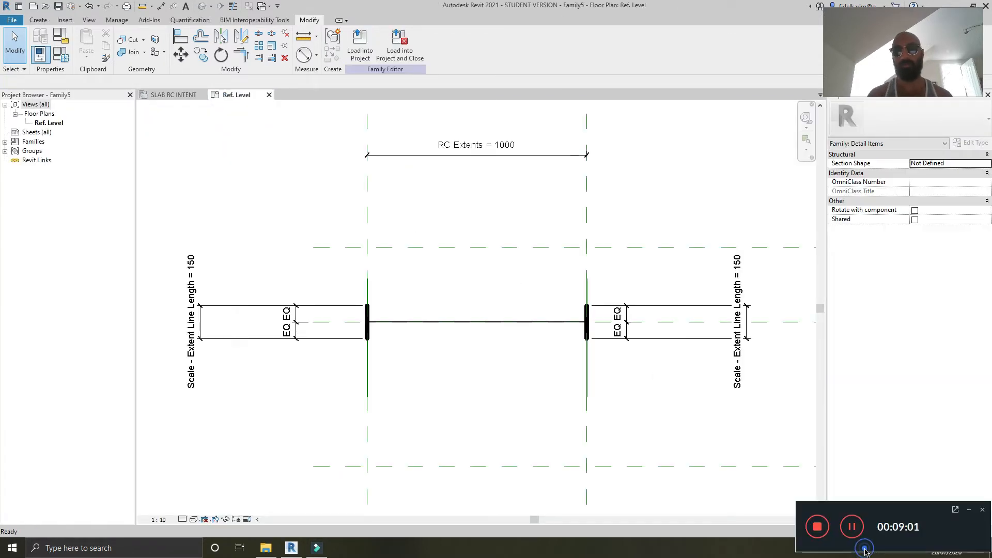
pyautogui.scroll(-1, 584, 385)
pyautogui.moveTo(513, 412); pyautogui.dragTo(456, 381, button='middle')
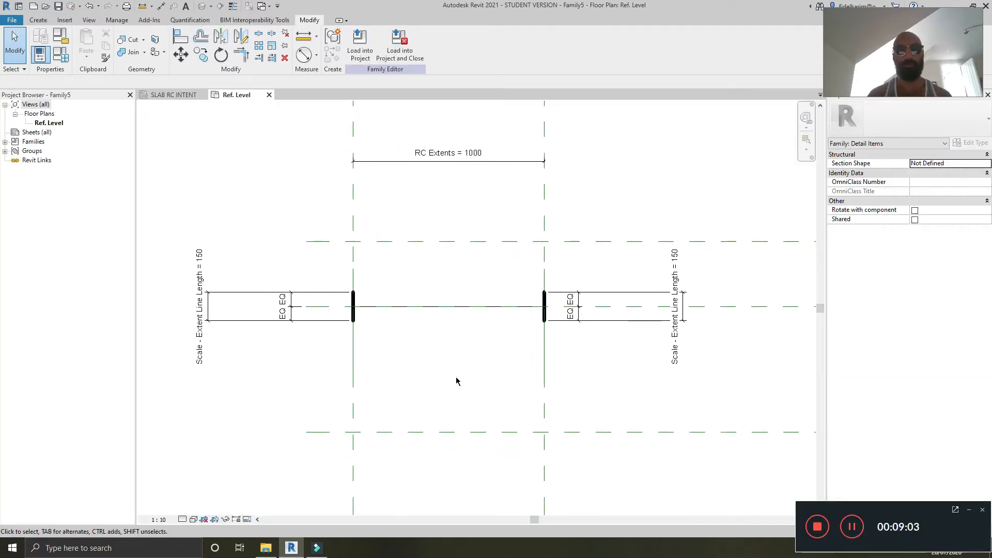
# Step: Create a new family from the Metric Detail Item template
pyautogui.click(37, 23)
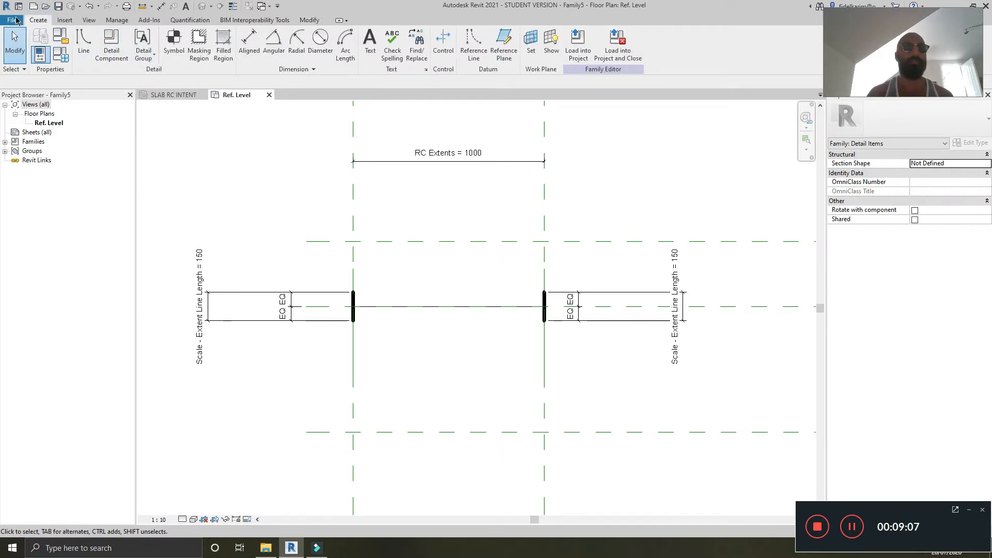
pyautogui.moveTo(34, 59)
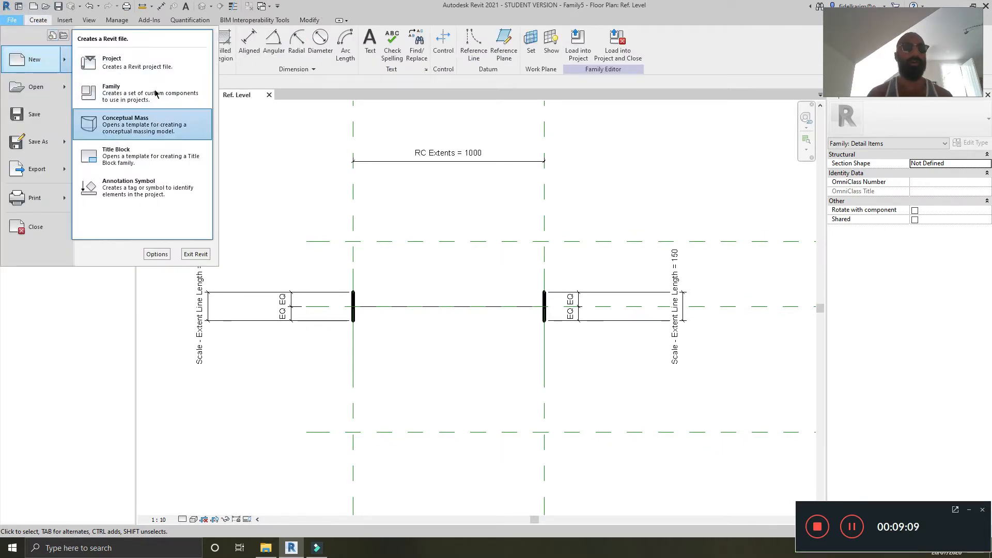
pyautogui.click(156, 95)
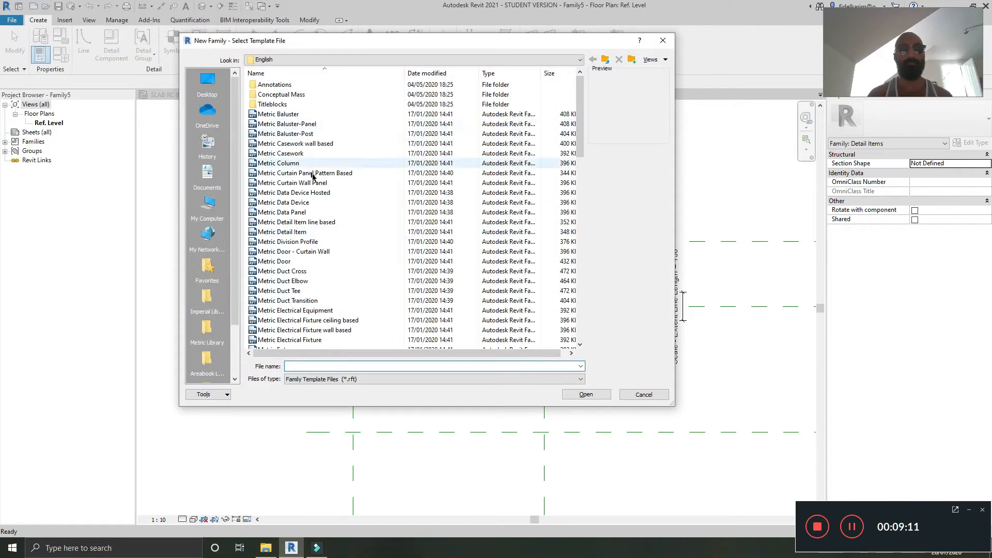
pyautogui.click(296, 232)
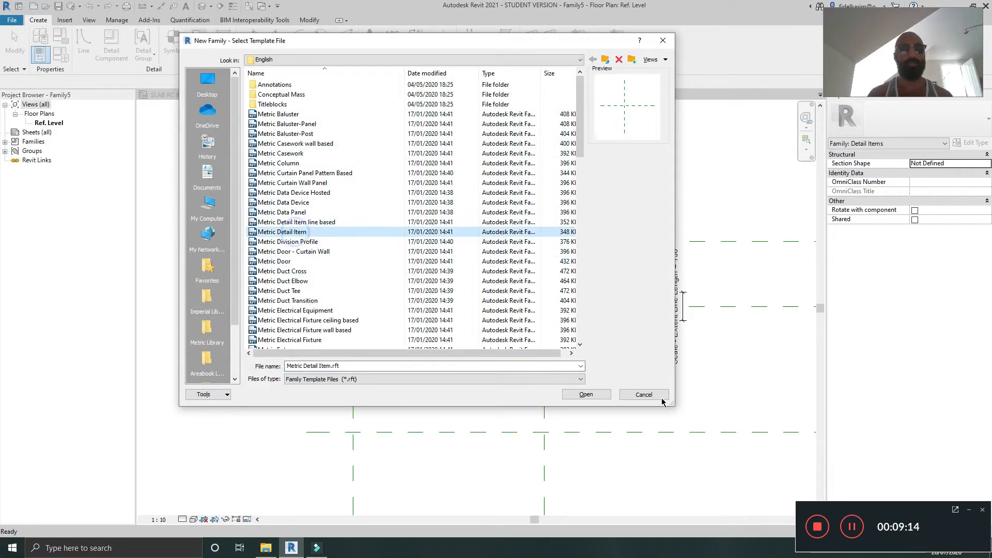
pyautogui.click(595, 395)
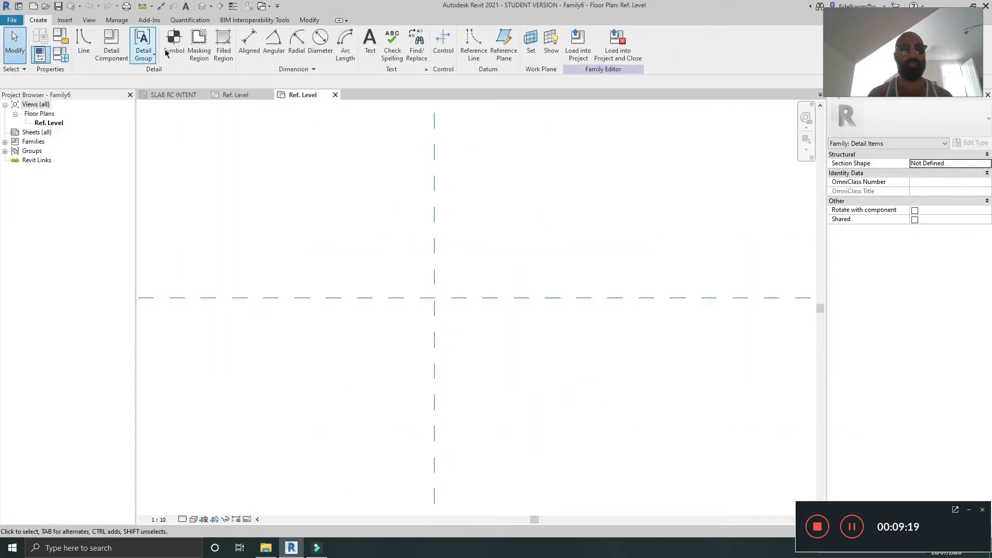
# Step: Draw a detail-line circle of about 140 mm radius above-left of the reference planes' intersection
pyautogui.click(83, 44)
pyautogui.click(400, 33)
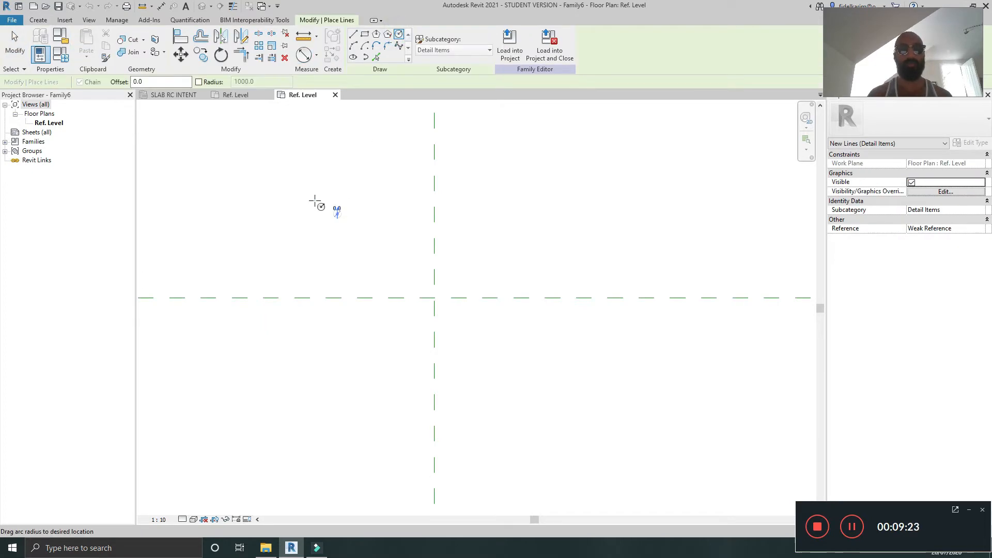
pyautogui.click(338, 213)
pyautogui.click(290, 191)
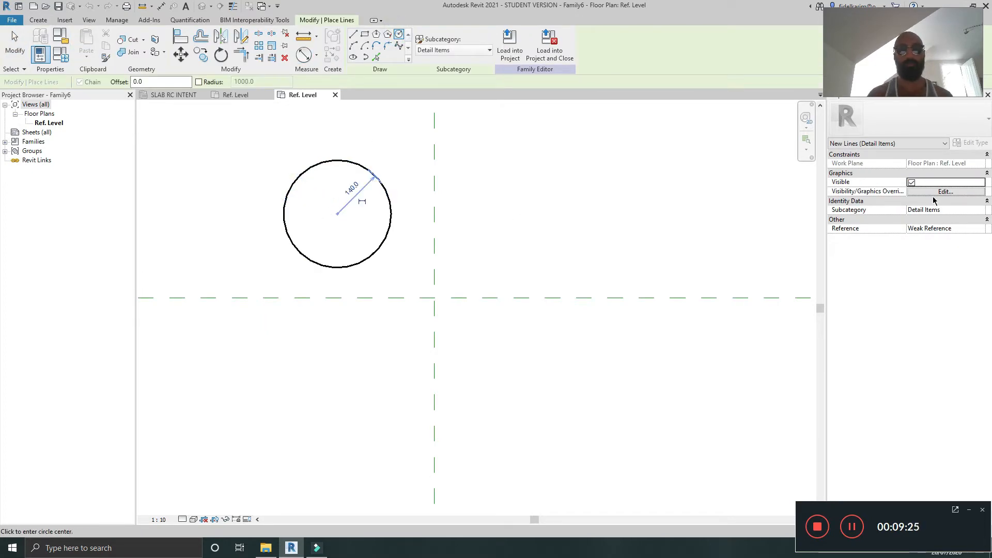
pyautogui.press('Escape')
pyautogui.press('Escape')
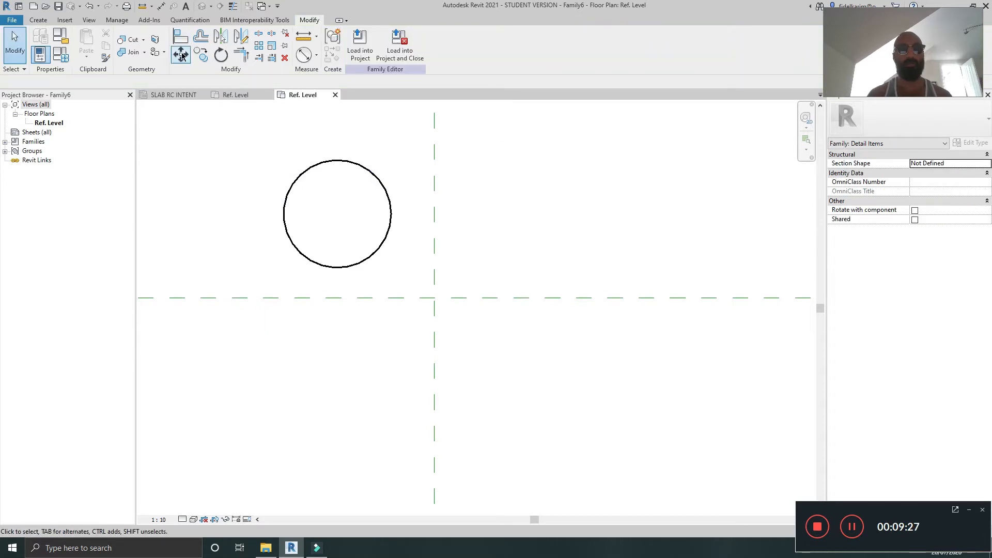
# Step: Start a filled region and sketch a circular boundary of about 100 mm radius above-right of the reference planes' intersection
pyautogui.click(36, 20)
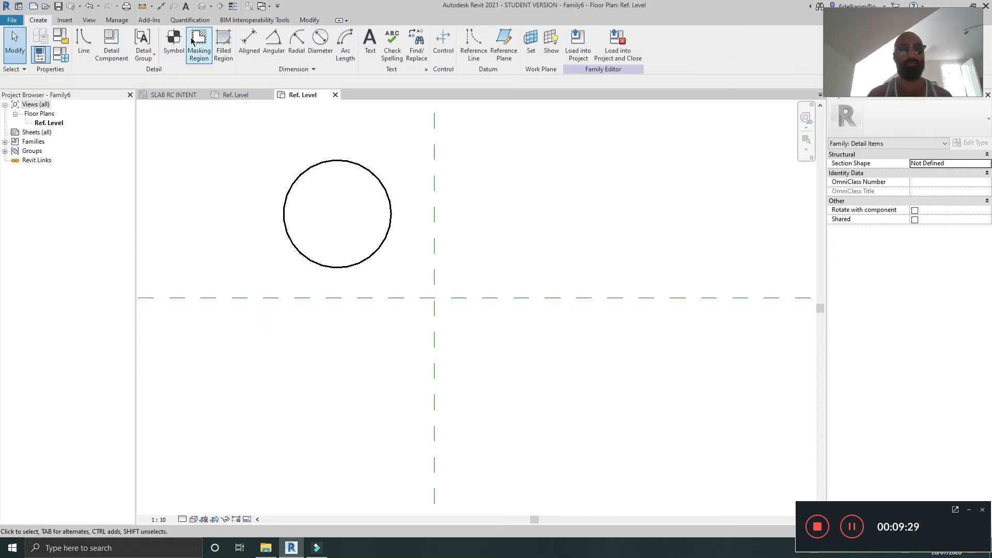
pyautogui.click(223, 39)
pyautogui.click(625, 150)
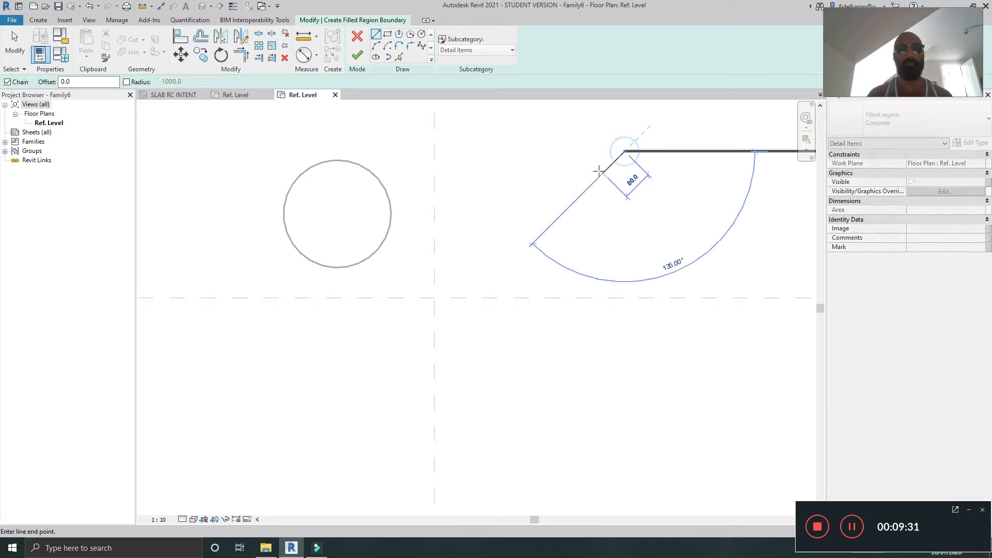
pyautogui.click(421, 34)
pyautogui.click(636, 152)
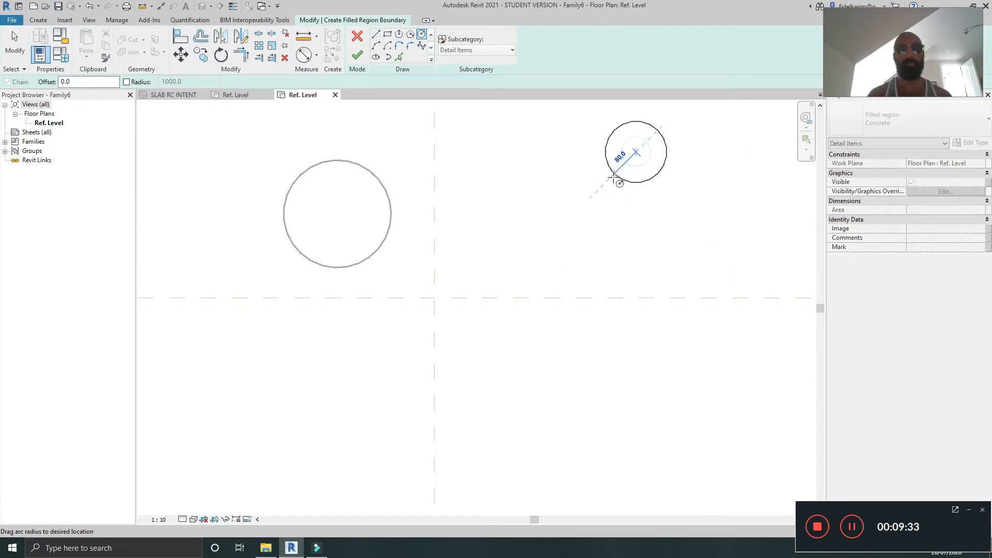
pyautogui.click(610, 178)
pyautogui.press('Escape')
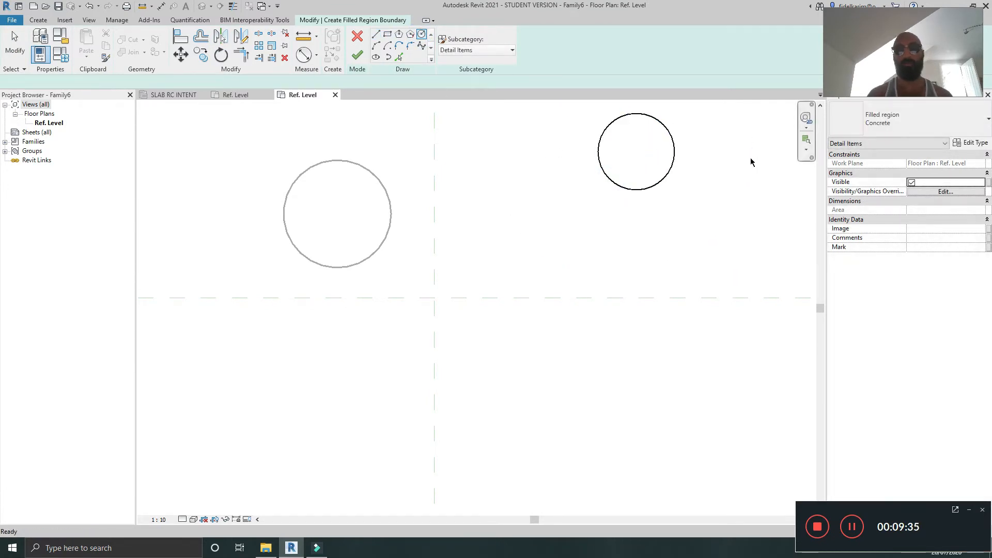
# Step: Try changing the Concrete filled-region type's foreground fill pattern to solid fill, then cancel the type dialog
pyautogui.moveTo(751, 159); pyautogui.dragTo(709, 208, button='middle')
pyautogui.click(618, 178)
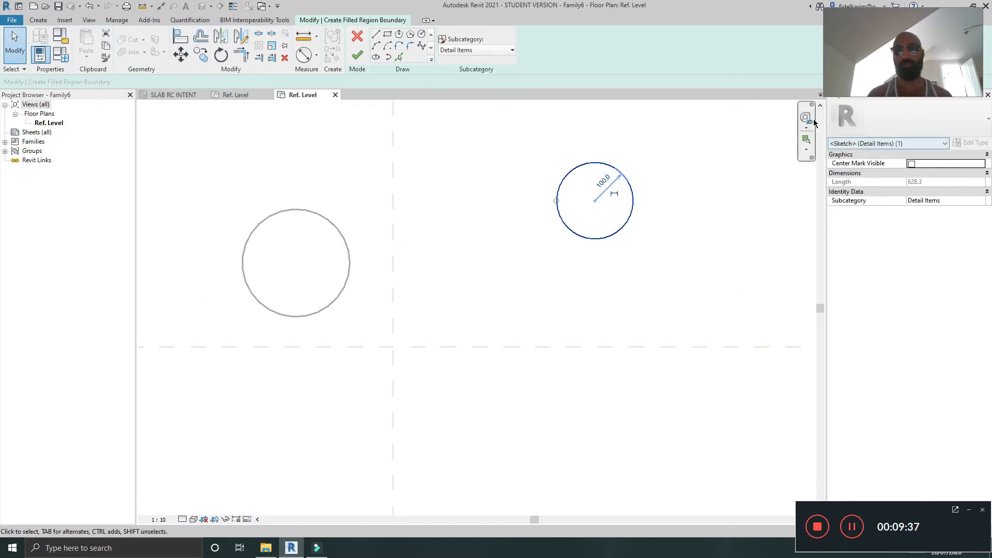
pyautogui.click(624, 261)
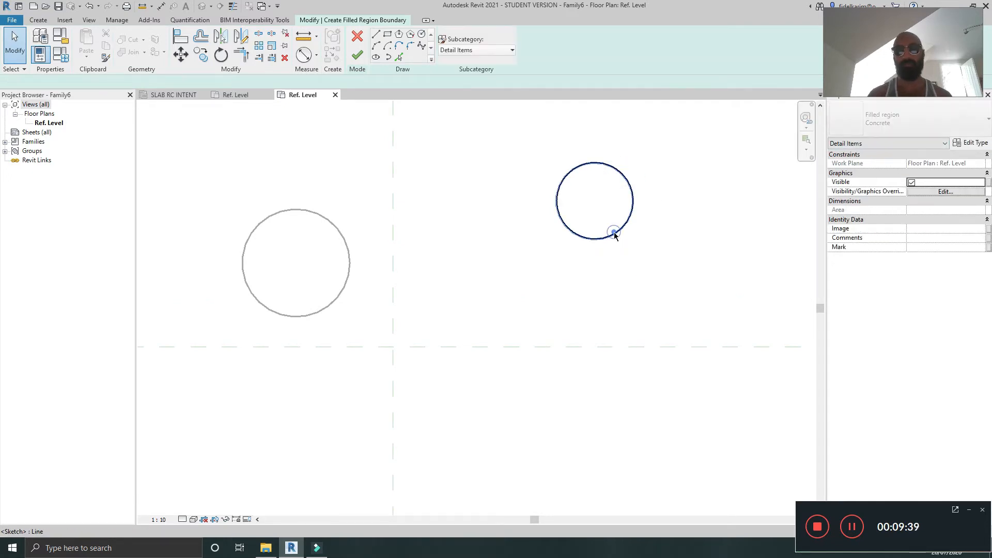
pyautogui.click(617, 231)
pyautogui.click(742, 237)
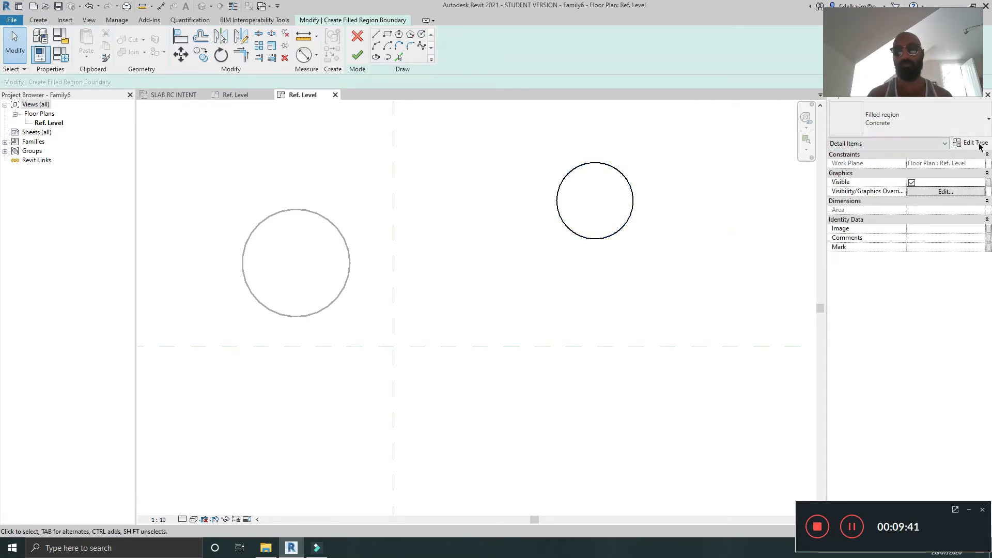
pyautogui.click(978, 143)
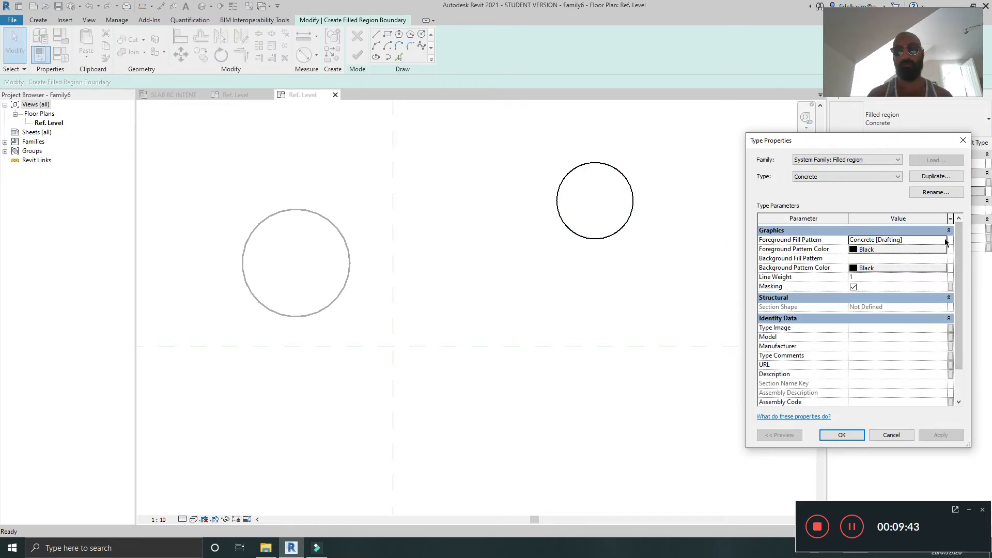
pyautogui.click(947, 240)
pyautogui.click(863, 272)
pyautogui.click(872, 392)
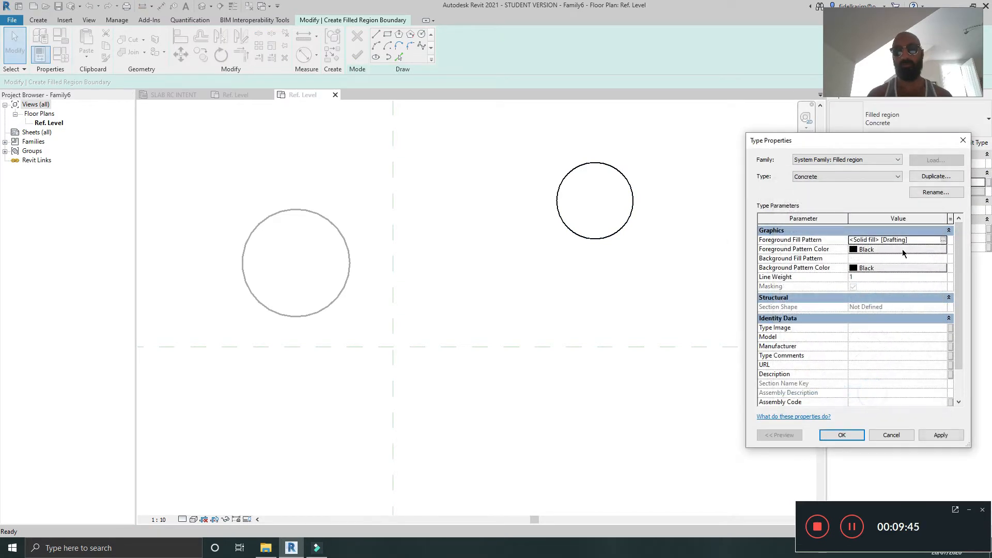
pyautogui.click(891, 435)
# Step: Duplicate the filled-region type as Black, set its foreground fill pattern to solid fill, and finish the region
pyautogui.click(978, 142)
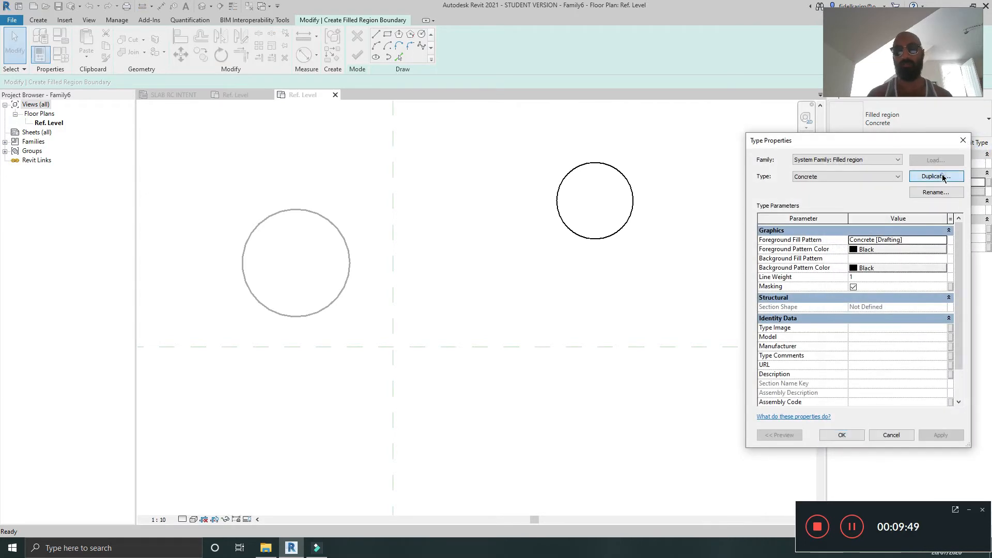
pyautogui.click(943, 176)
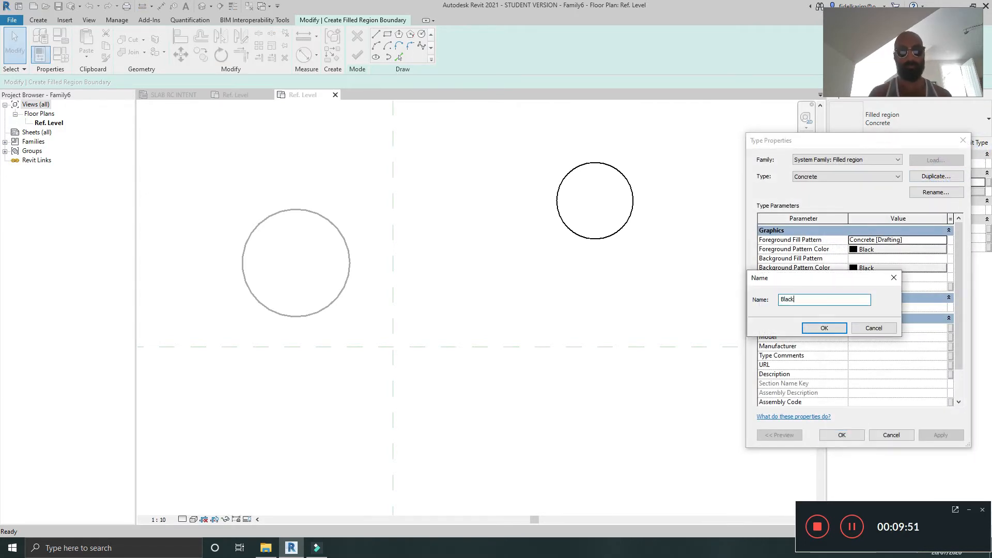
pyautogui.click(824, 328)
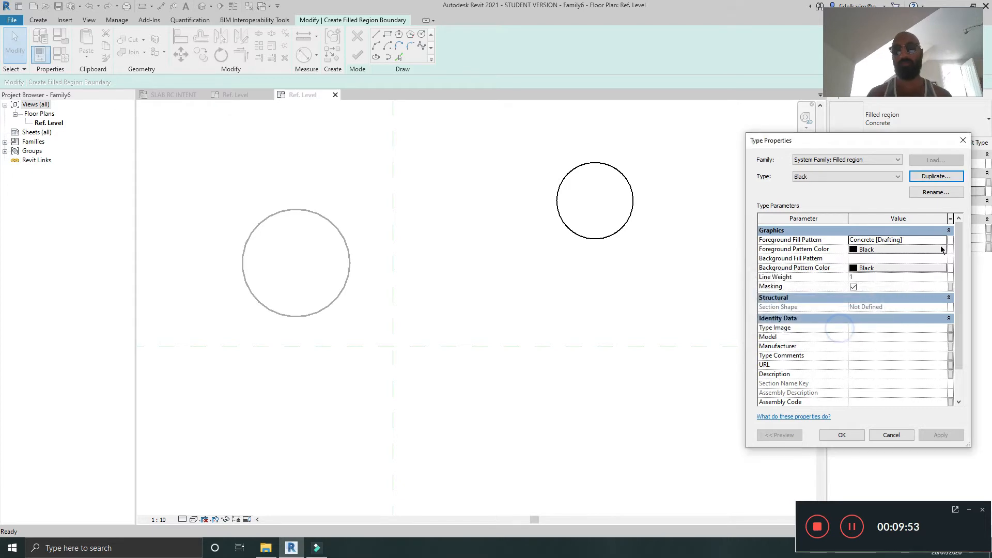
pyautogui.click(940, 238)
pyautogui.click(870, 274)
pyautogui.click(873, 391)
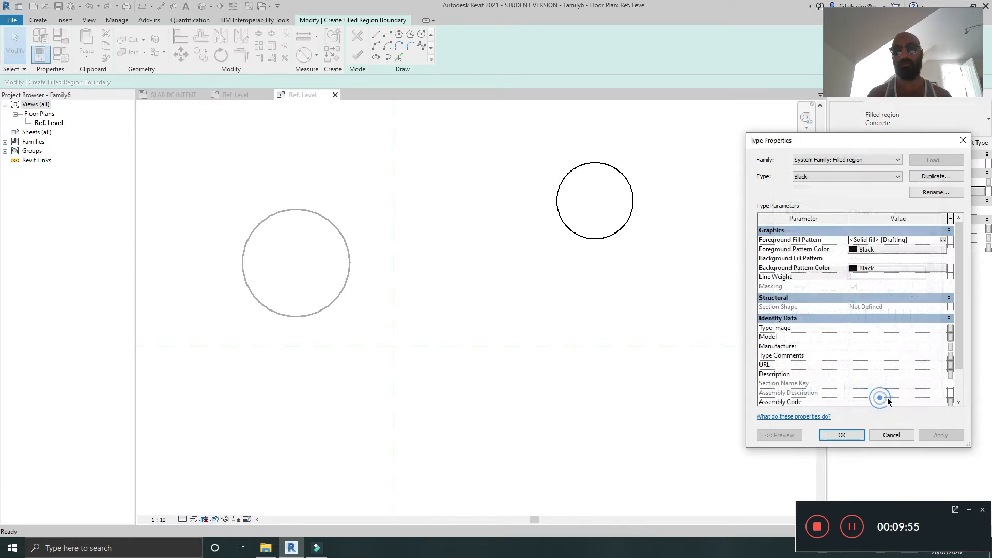
pyautogui.click(842, 436)
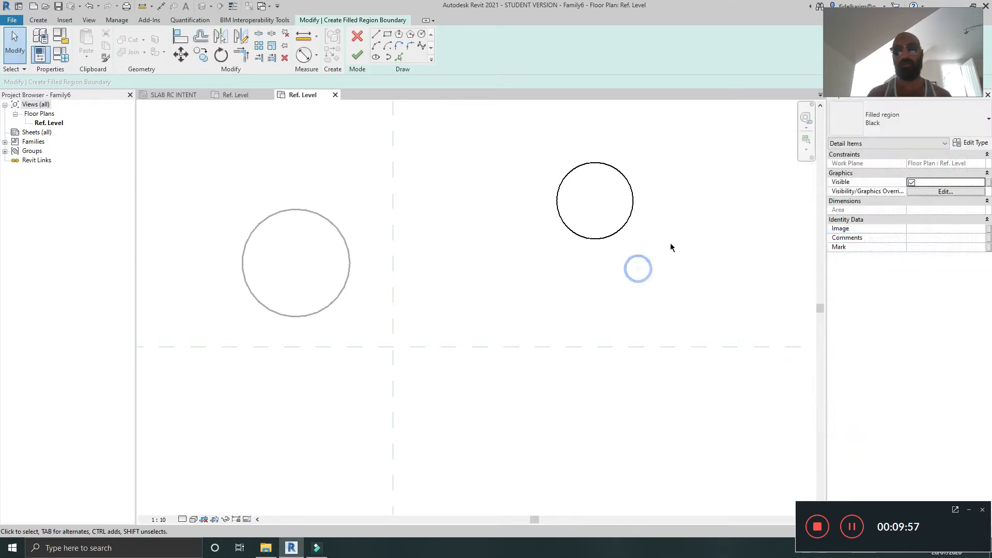
pyautogui.click(357, 55)
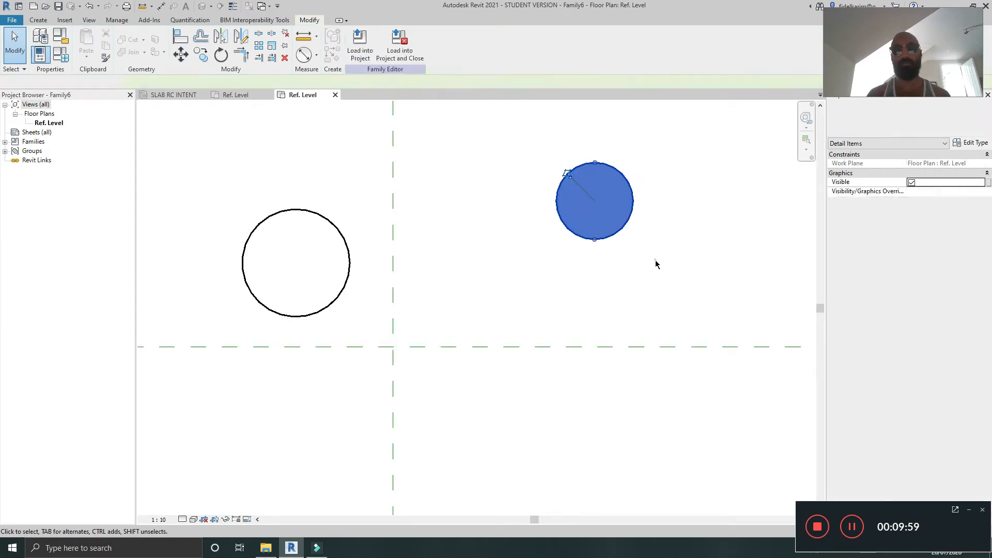
# Step: Turn on the center mark for both the filled region's boundary circle and the detail-line circle
pyautogui.click(678, 212)
pyautogui.moveTo(686, 242); pyautogui.dragTo(697, 200, button='middle')
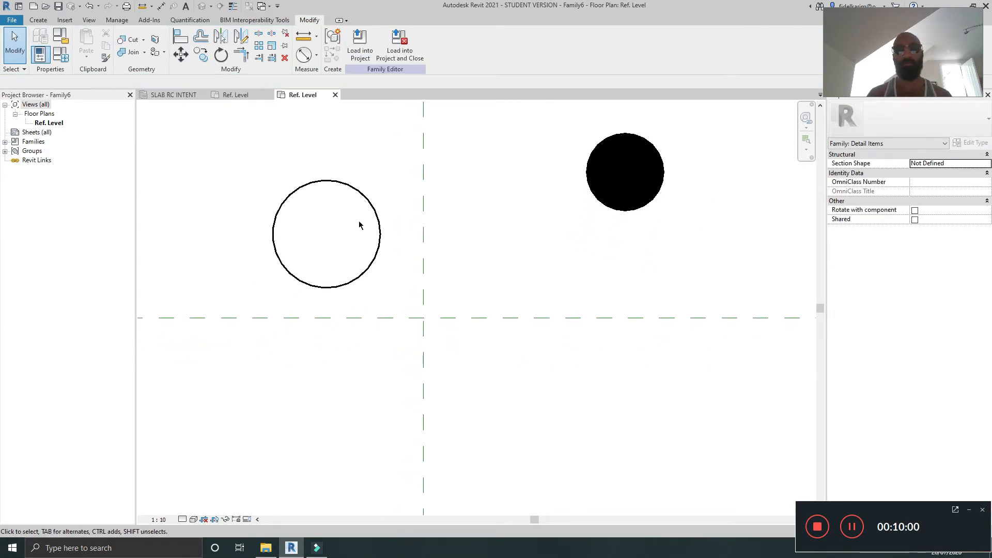
pyautogui.doubleClick(637, 209)
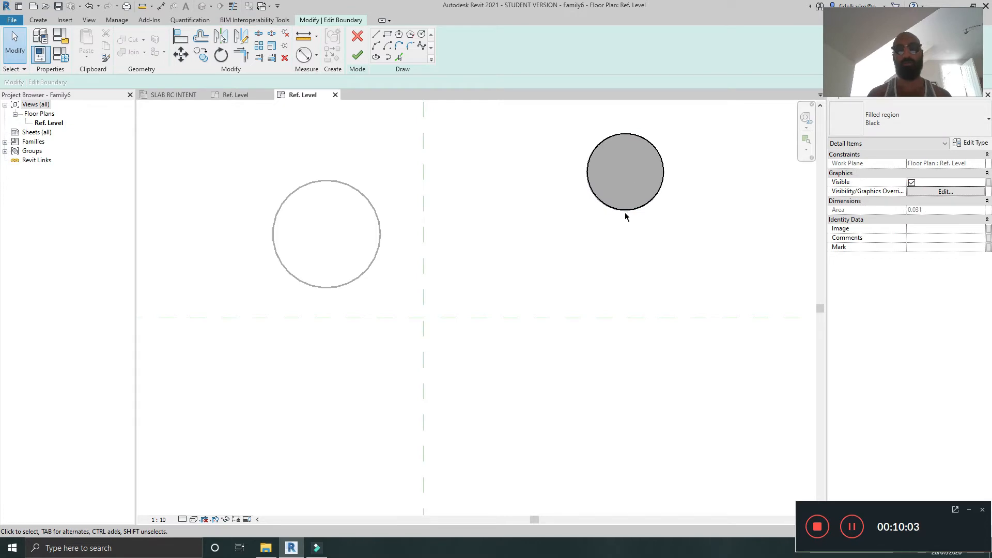
pyautogui.click(634, 208)
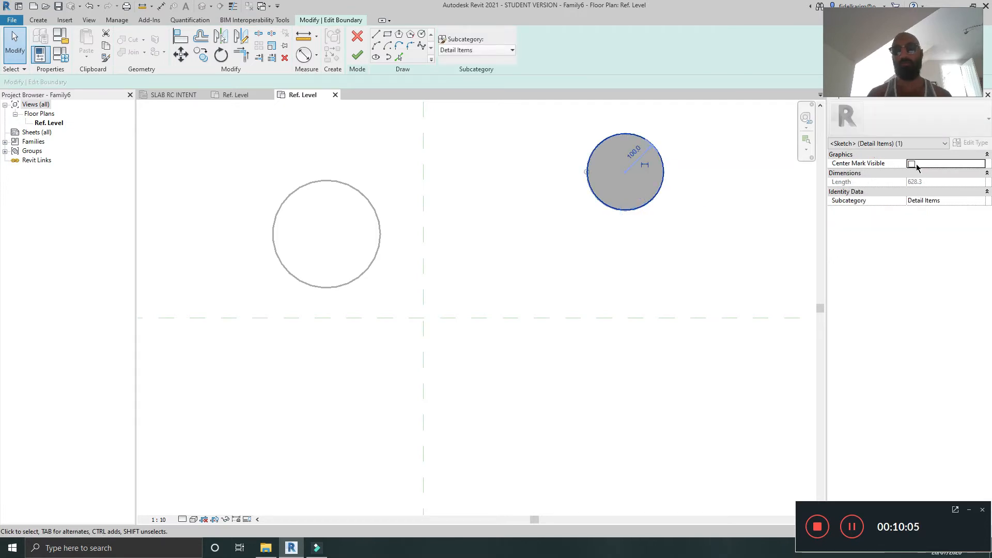
pyautogui.click(911, 165)
pyautogui.click(582, 151)
pyautogui.click(357, 55)
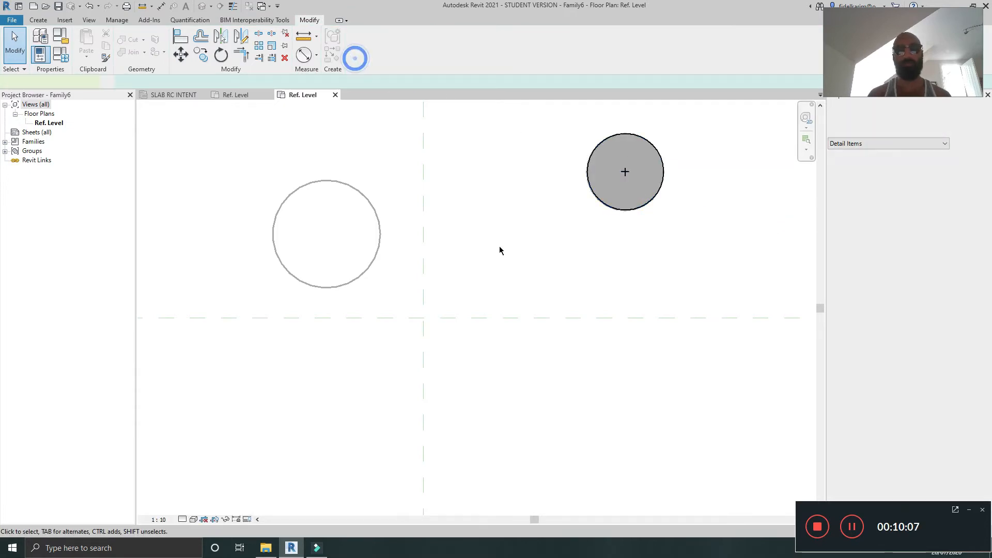
pyautogui.click(339, 184)
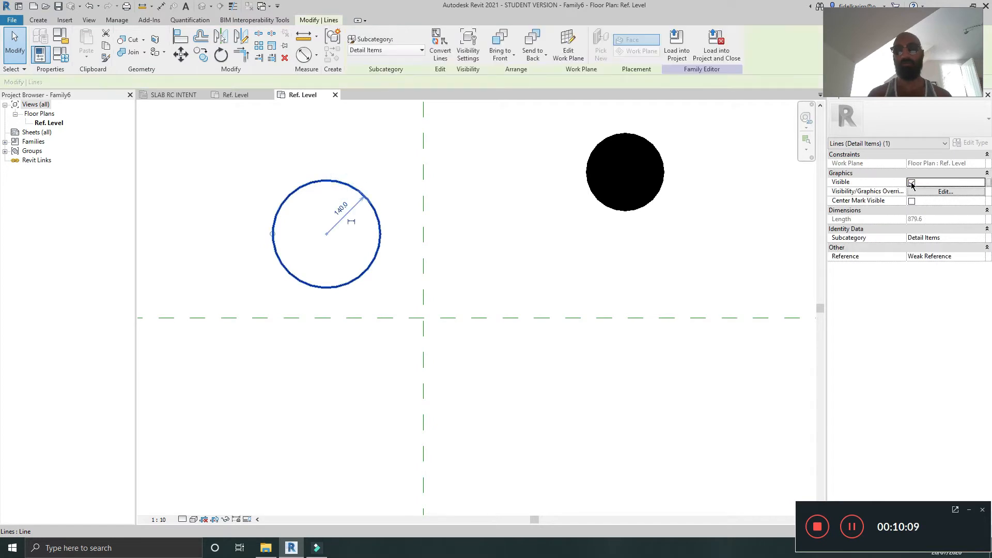
pyautogui.click(912, 202)
pyautogui.moveTo(538, 259)
pyautogui.mouseDown(button='middle')
pyautogui.moveTo(467, 277)
pyautogui.moveTo(541, 249)
pyautogui.mouseUp(button='middle')
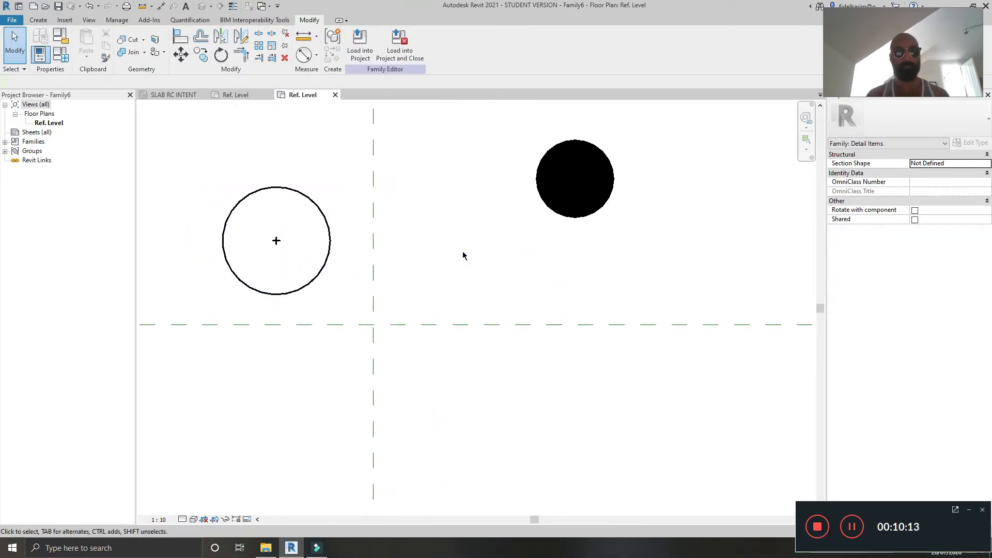
# Step: Dimension the detail-line circle's diameter and label it with a new type parameter named DIA
pyautogui.press('d')
pyautogui.press('i')
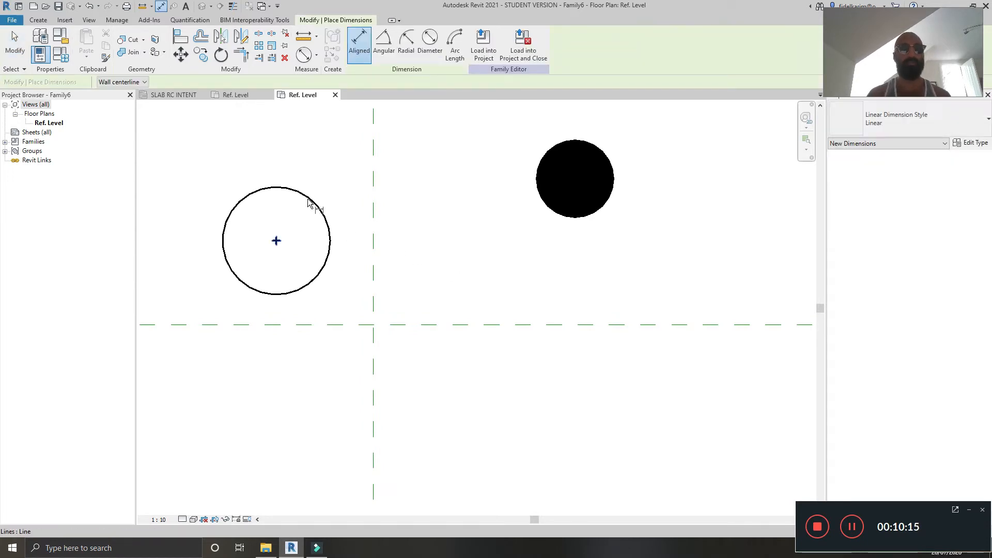
pyautogui.click(429, 44)
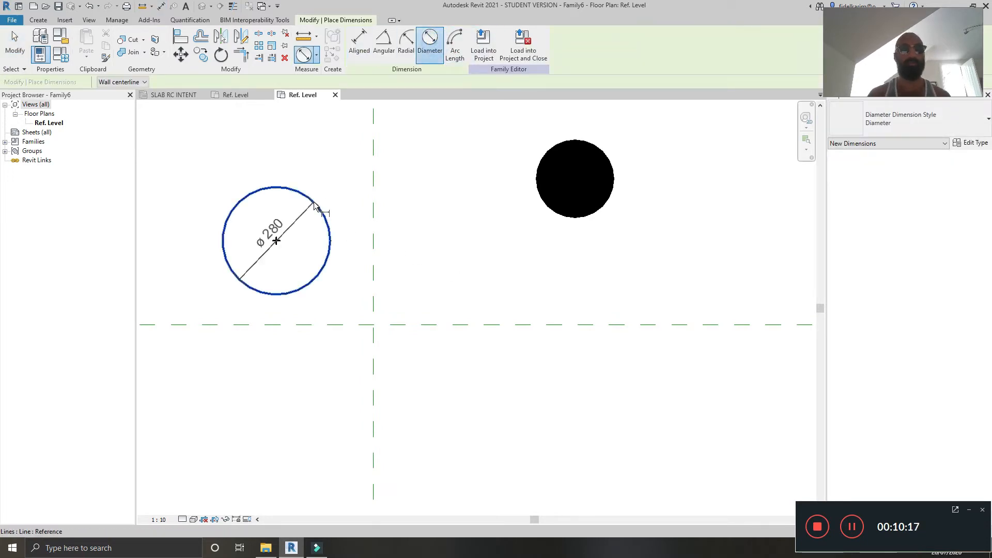
pyautogui.click(318, 250)
pyautogui.press('Escape')
pyautogui.click(300, 245)
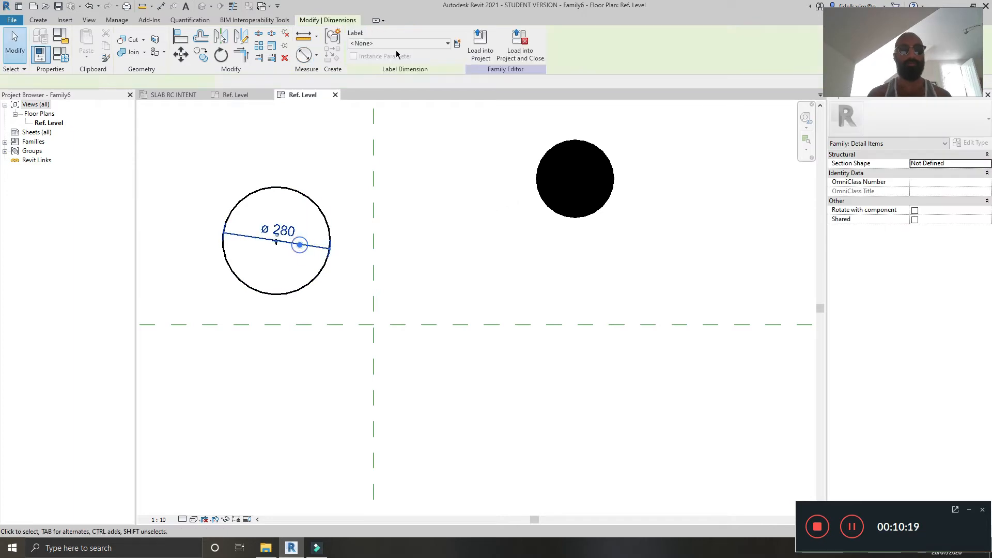
pyautogui.click(460, 43)
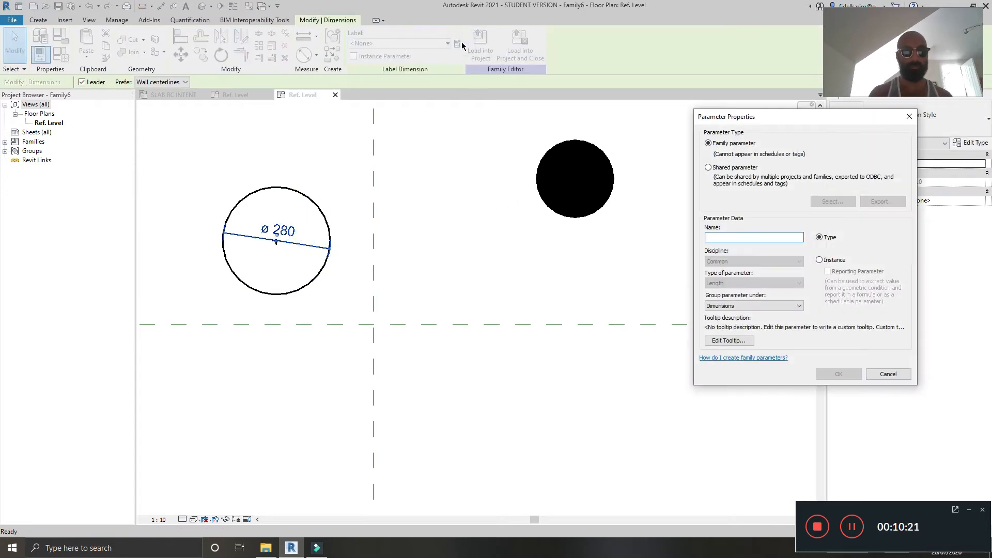
pyautogui.write('DIA')
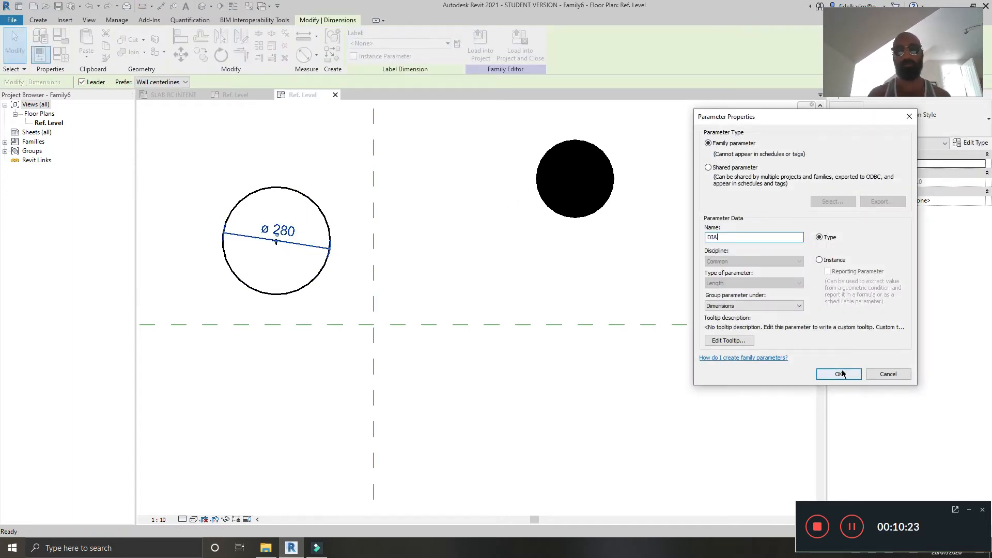
pyautogui.click(839, 373)
# Step: In the filled region's boundary, add a diameter dimension labelled DIA and finish the edit
pyautogui.doubleClick(567, 217)
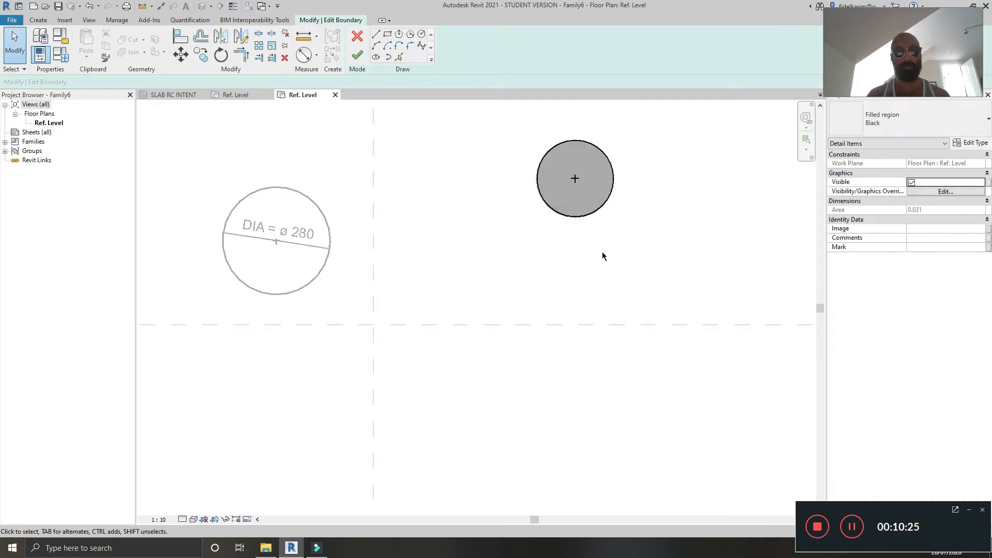
pyautogui.press('d')
pyautogui.press('i')
pyautogui.click(430, 44)
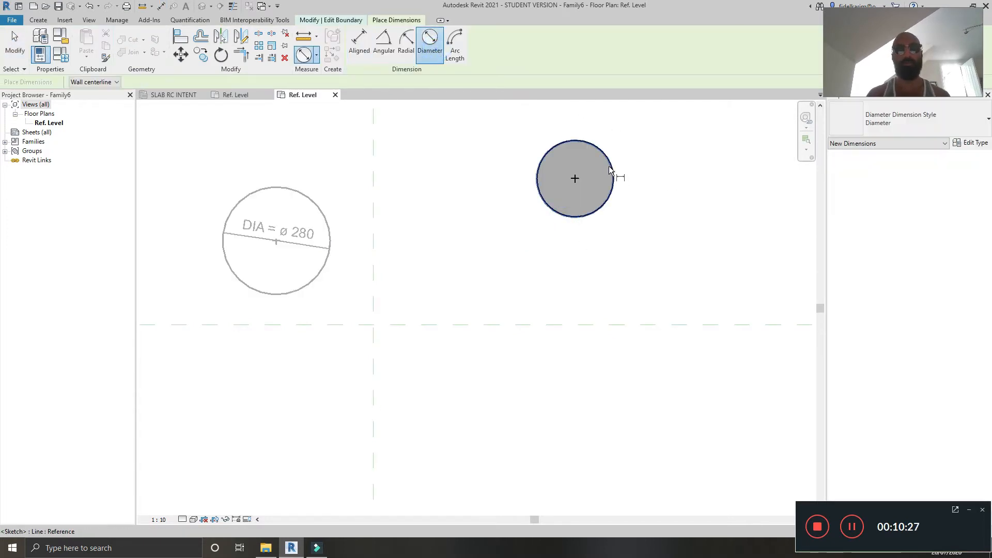
pyautogui.click(610, 169)
pyautogui.click(615, 185)
pyautogui.press('Escape')
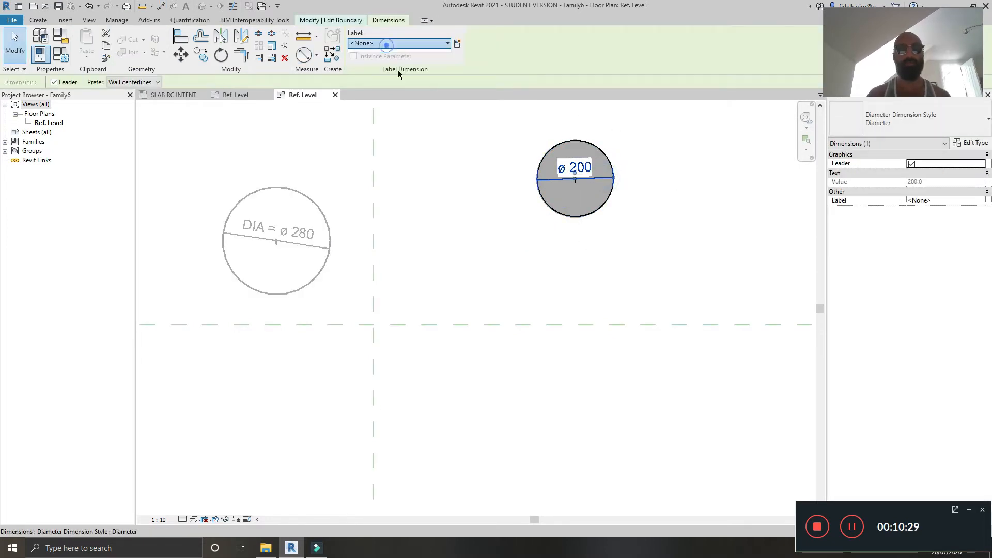
pyautogui.click(386, 45)
pyautogui.click(402, 77)
pyautogui.click(446, 206)
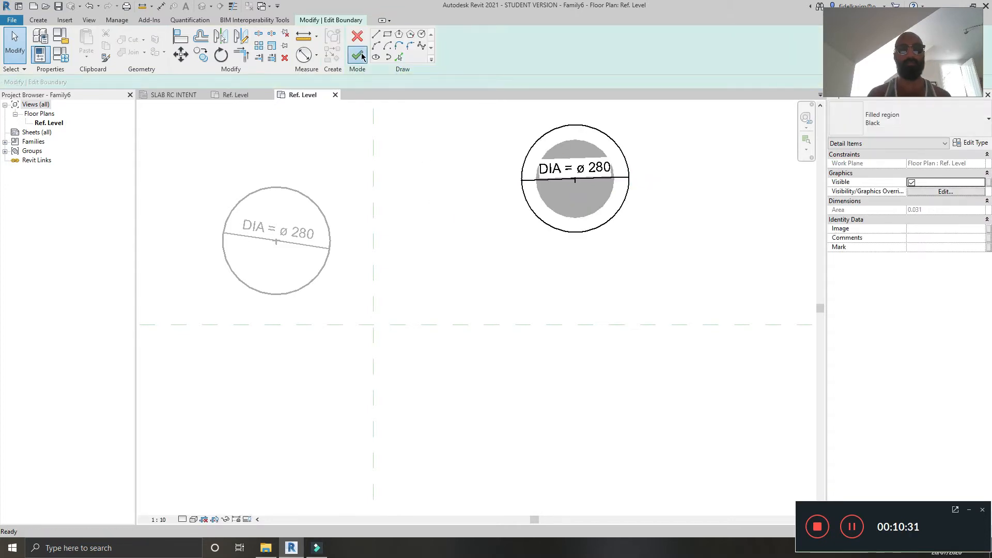
pyautogui.click(363, 56)
# Step: Switch to the SLAB RC INTENT plan view
pyautogui.click(497, 282)
pyautogui.scroll(-2, 569, 428)
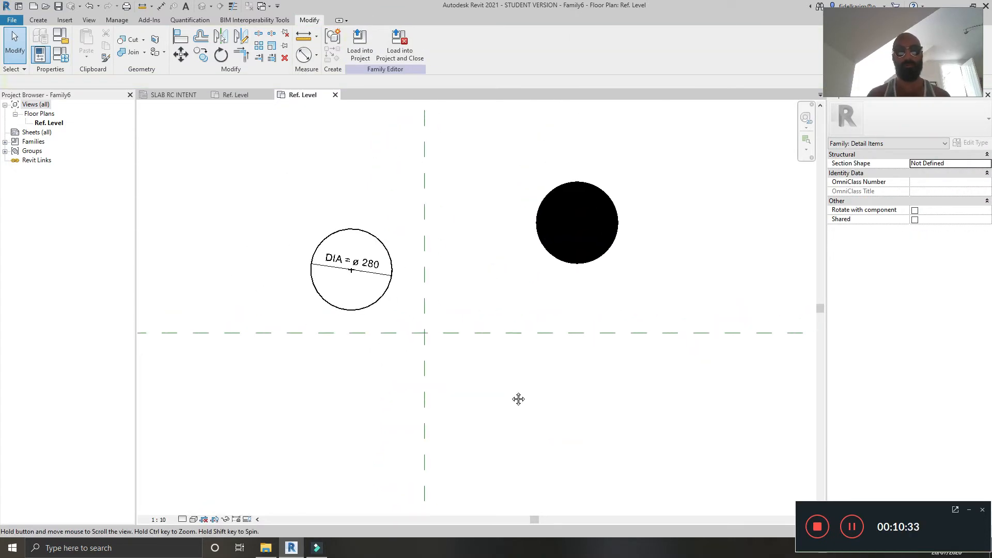
pyautogui.moveTo(518, 399); pyautogui.dragTo(495, 400, button='middle')
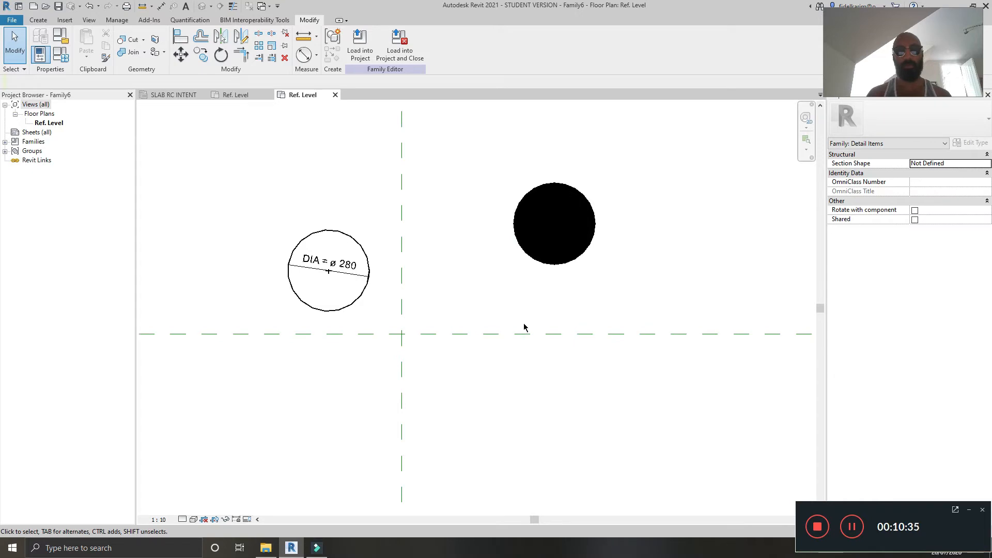
pyautogui.click(568, 264)
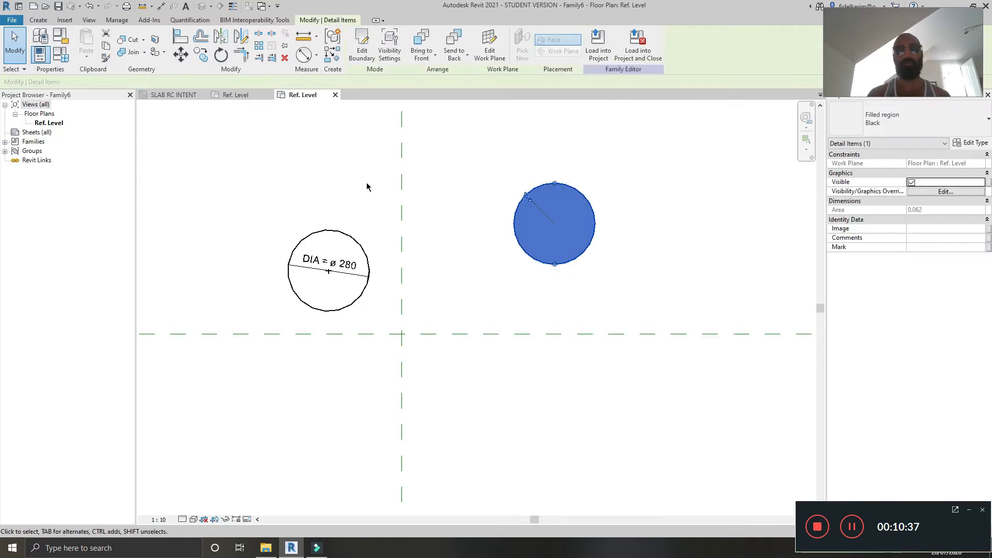
pyautogui.click(171, 95)
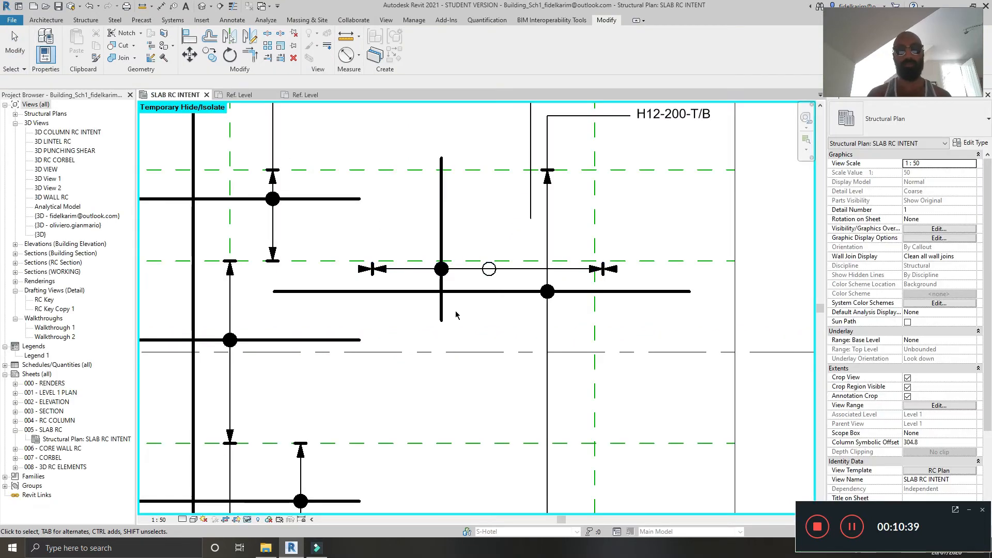
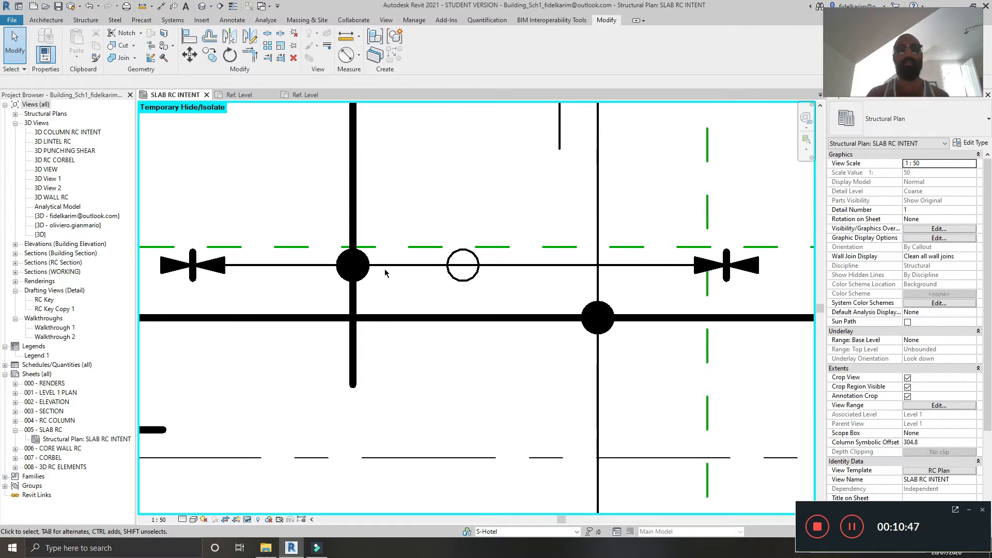
# Step: Compare the bar symbol placed in the SLAB RC INTENT plan with the family open in the family editor
pyautogui.click(310, 95)
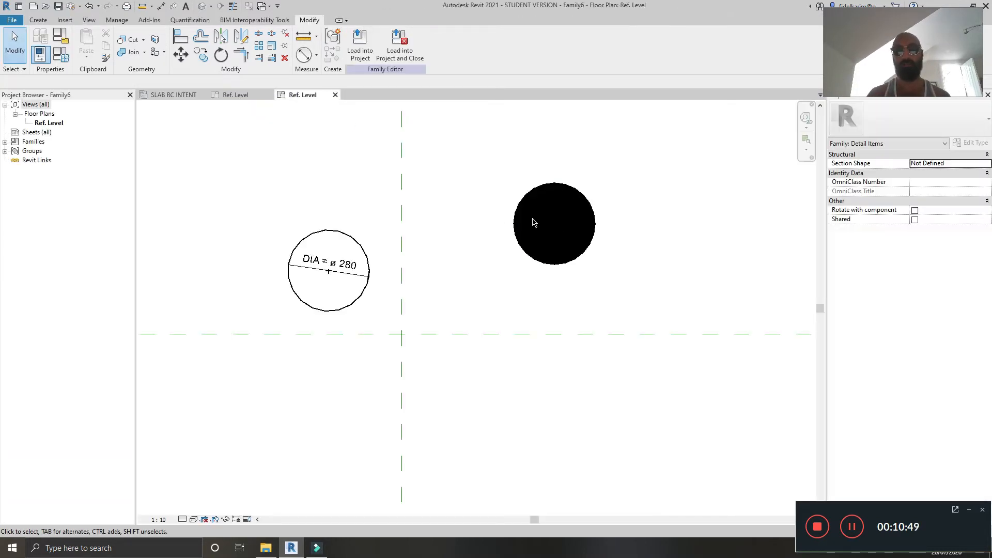
pyautogui.click(174, 95)
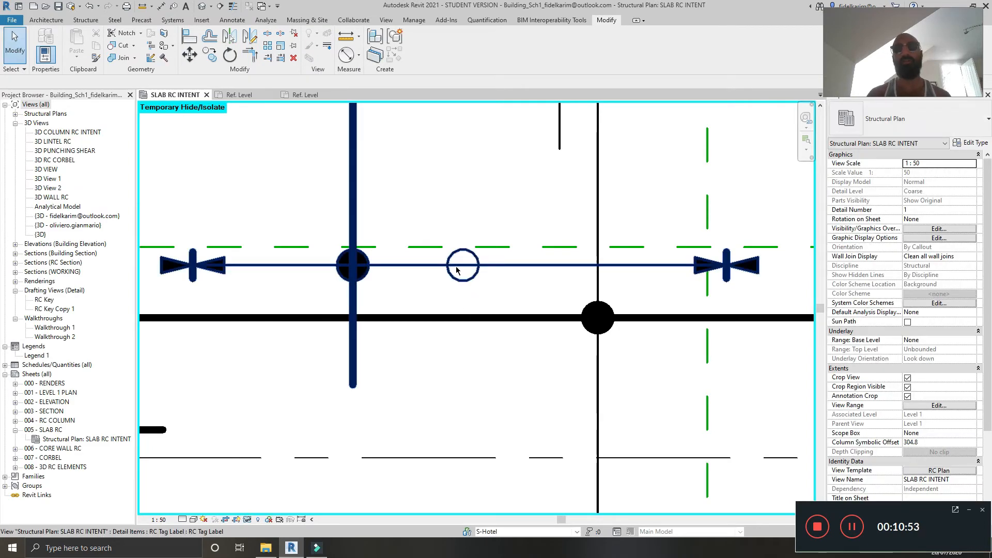
pyautogui.click(305, 95)
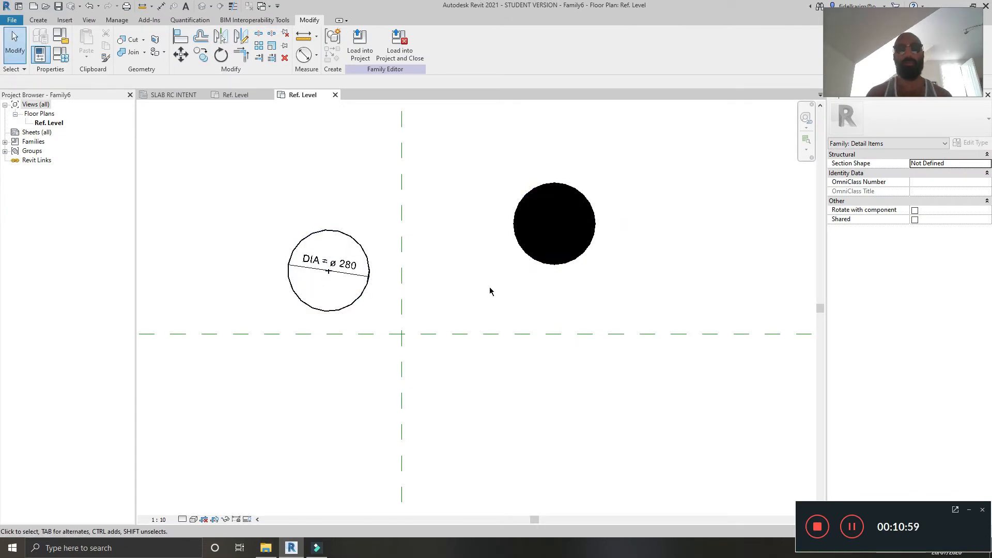
pyautogui.moveTo(489, 290); pyautogui.dragTo(467, 264, button='middle')
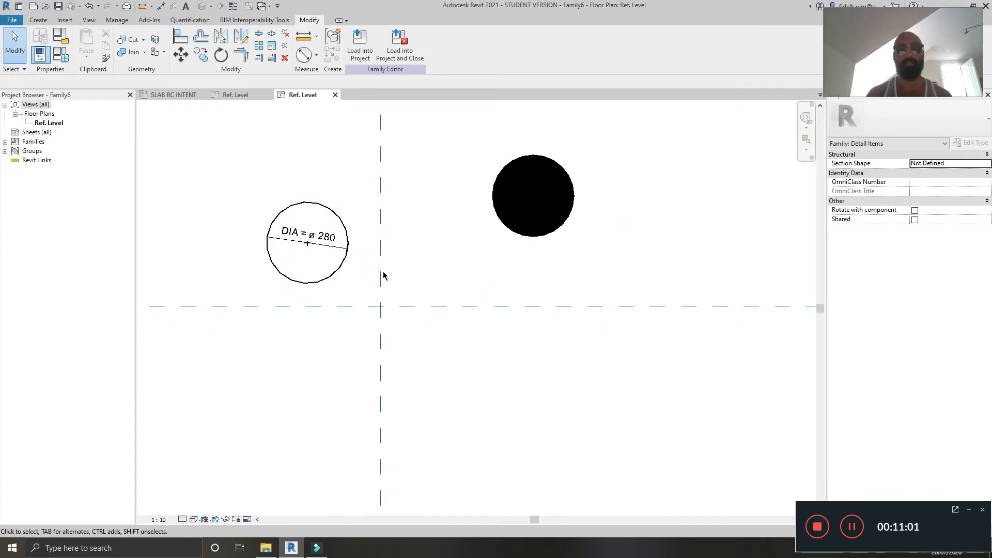
pyautogui.click(412, 262)
pyautogui.moveTo(463, 258); pyautogui.dragTo(470, 265, button='middle')
pyautogui.click(467, 262)
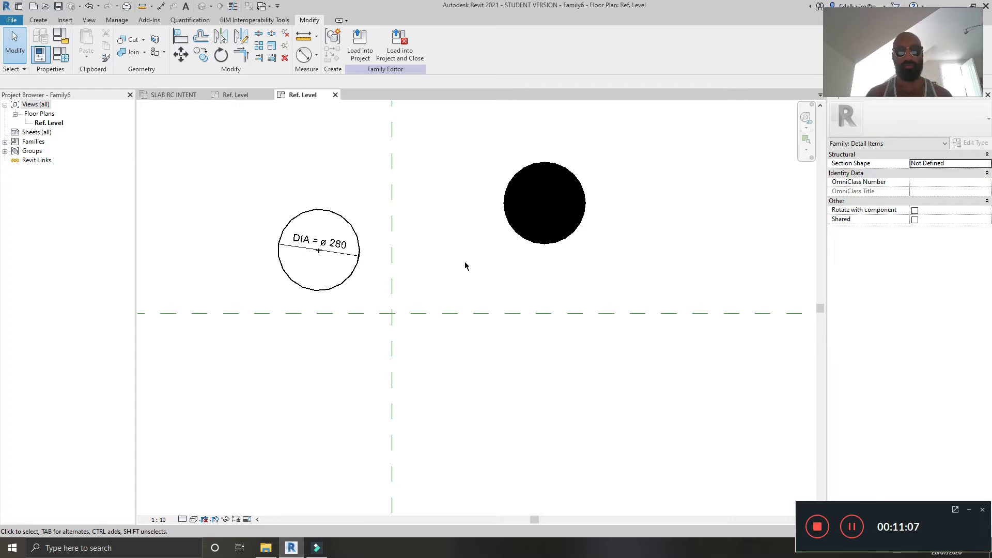
# Step: Add an instance Yes/No family parameter named Black, grouped under Other, and apply the family types
pyautogui.click(60, 54)
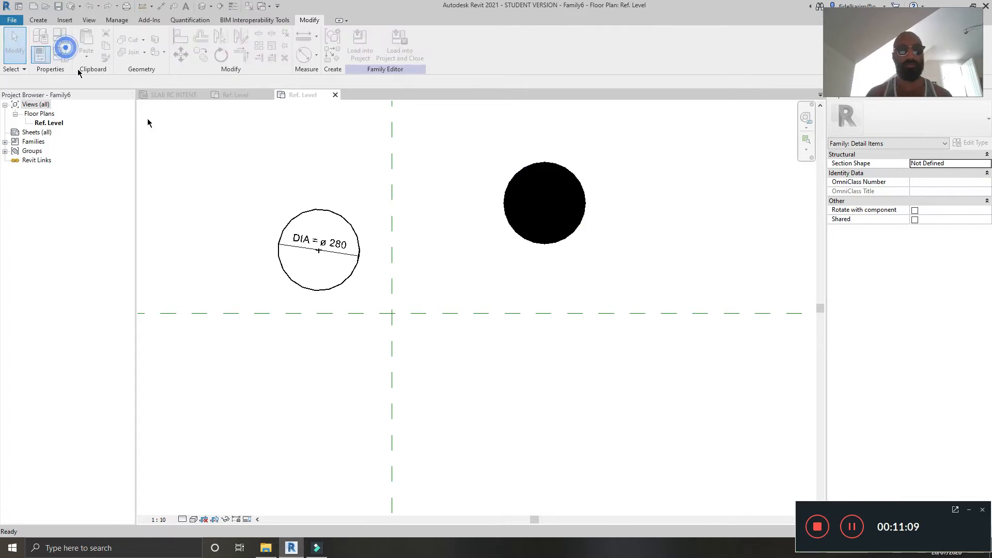
pyautogui.moveTo(653, 180); pyautogui.dragTo(451, 85)
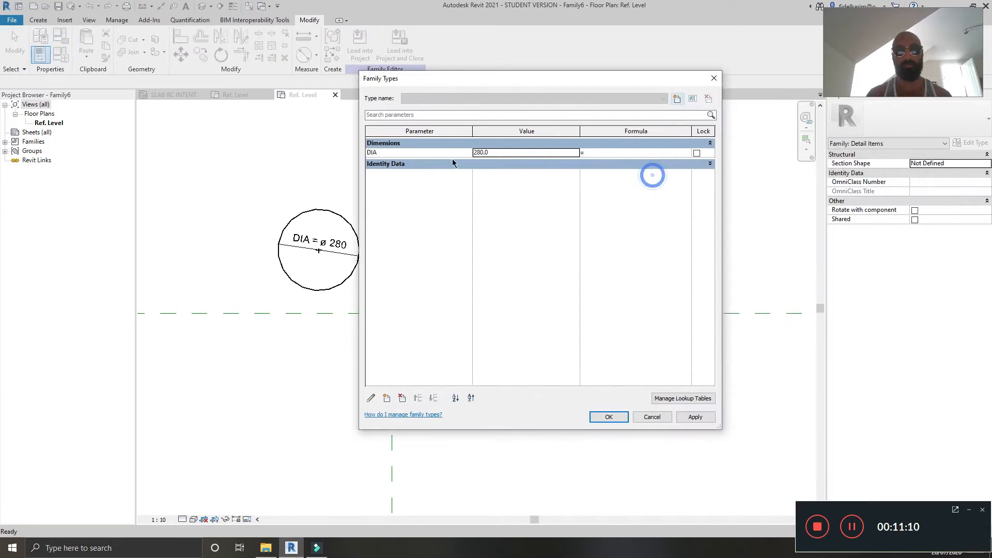
pyautogui.click(389, 398)
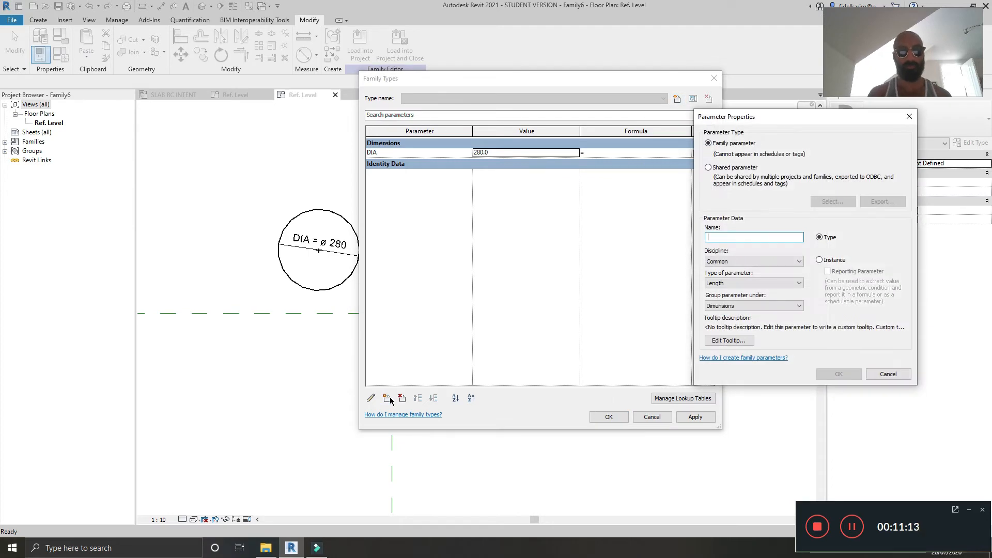
pyautogui.write('Black')
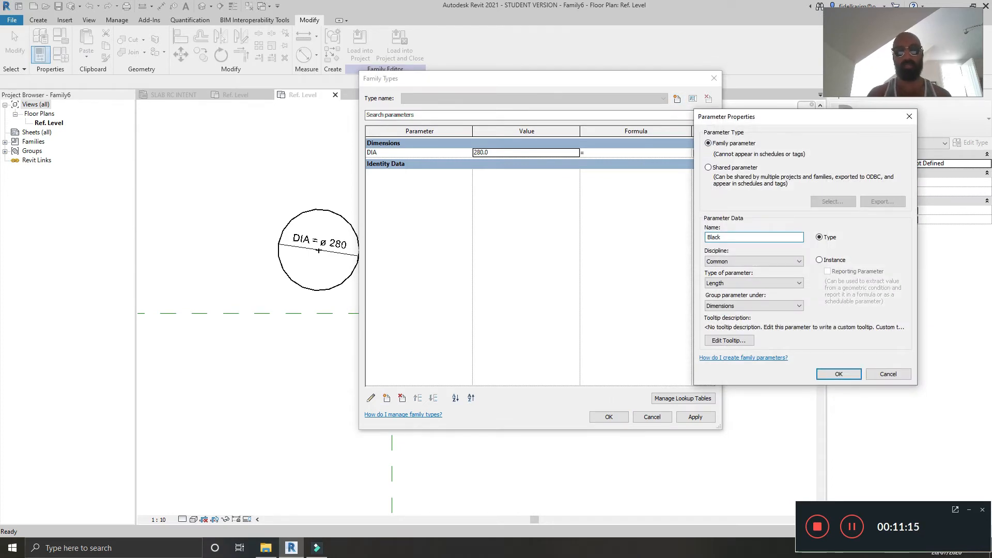
pyautogui.click(819, 260)
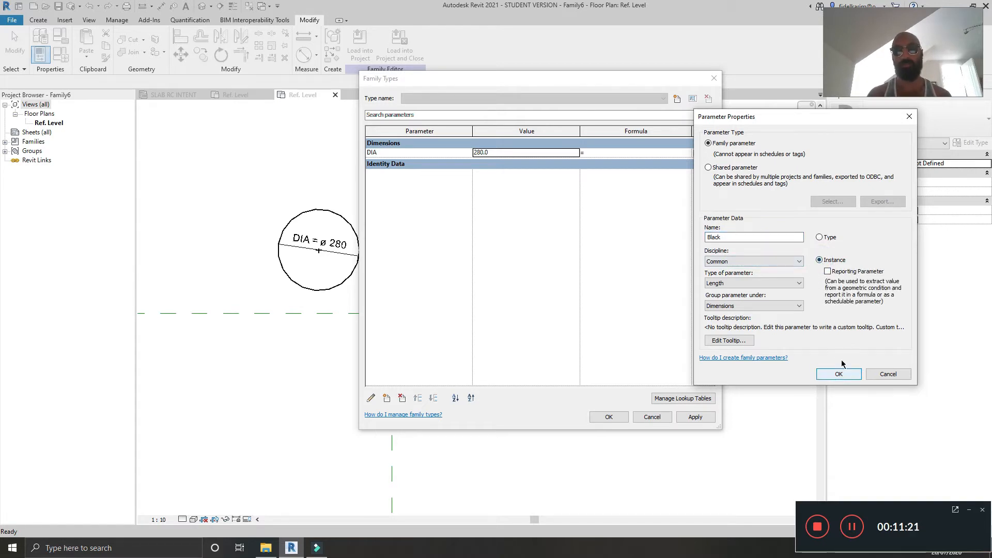
pyautogui.click(773, 290)
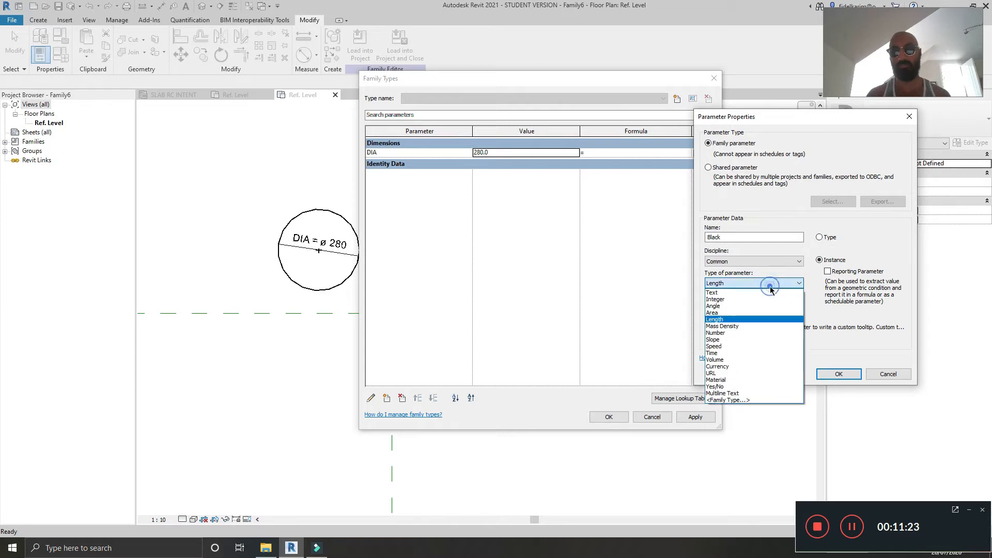
pyautogui.click(743, 389)
pyautogui.click(749, 307)
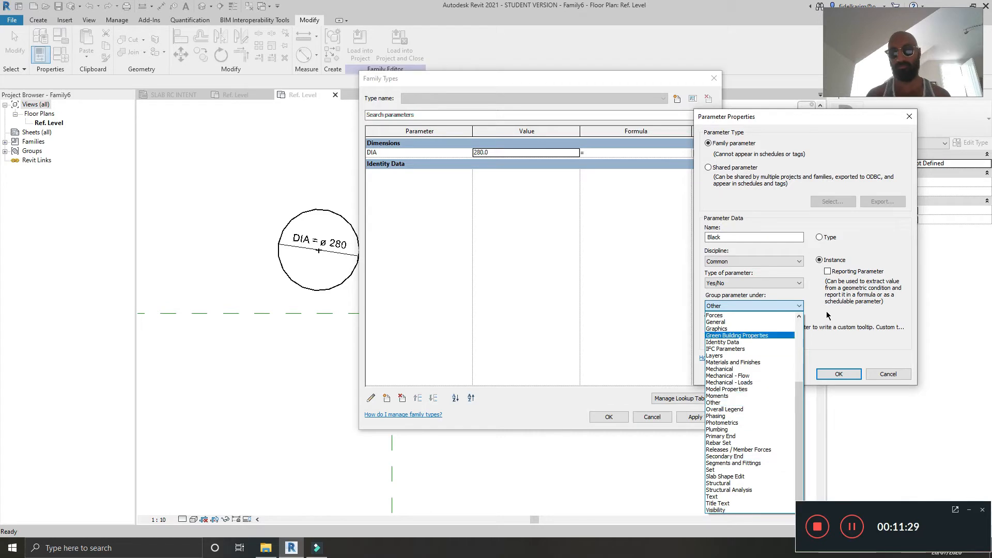
pyautogui.scroll(5, 709, 356)
pyautogui.click(880, 289)
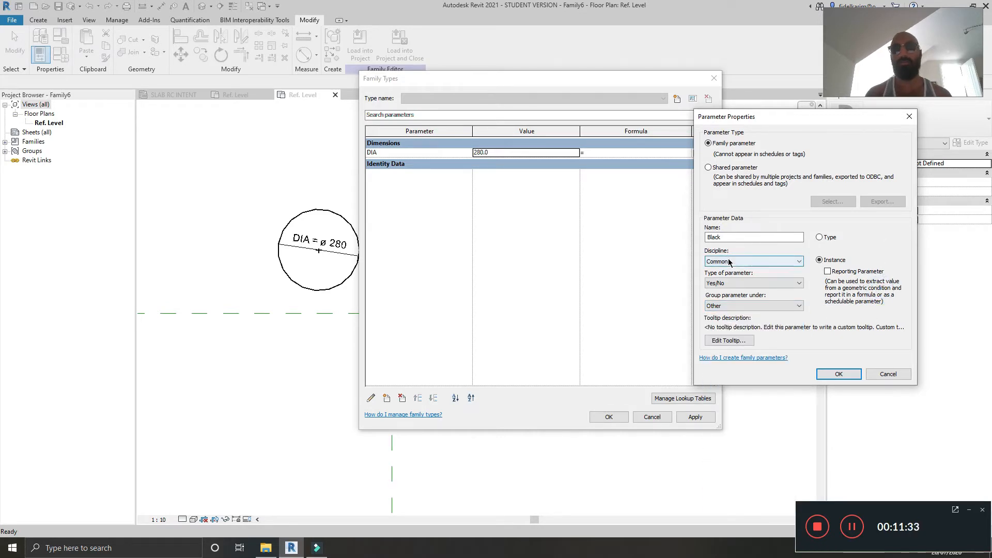
pyautogui.click(837, 374)
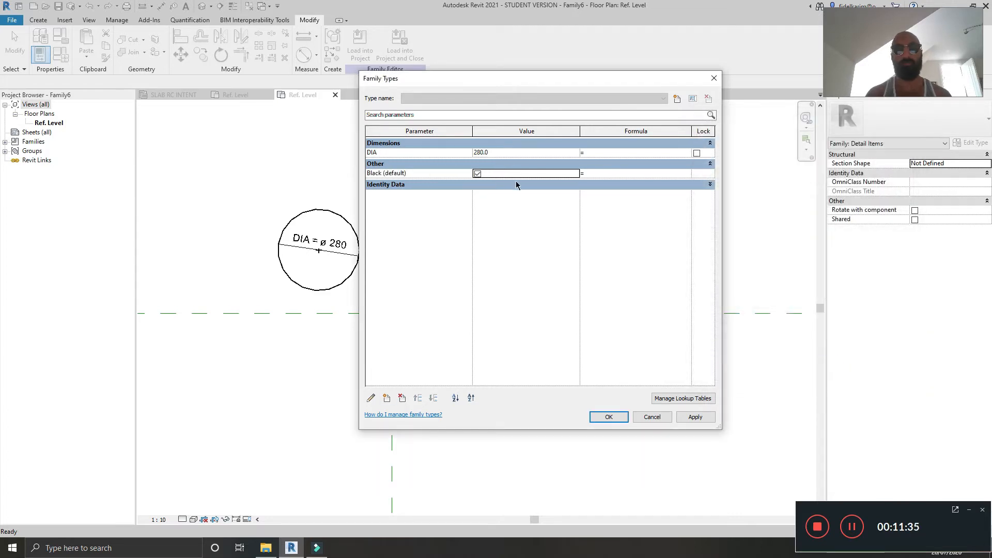
pyautogui.click(695, 417)
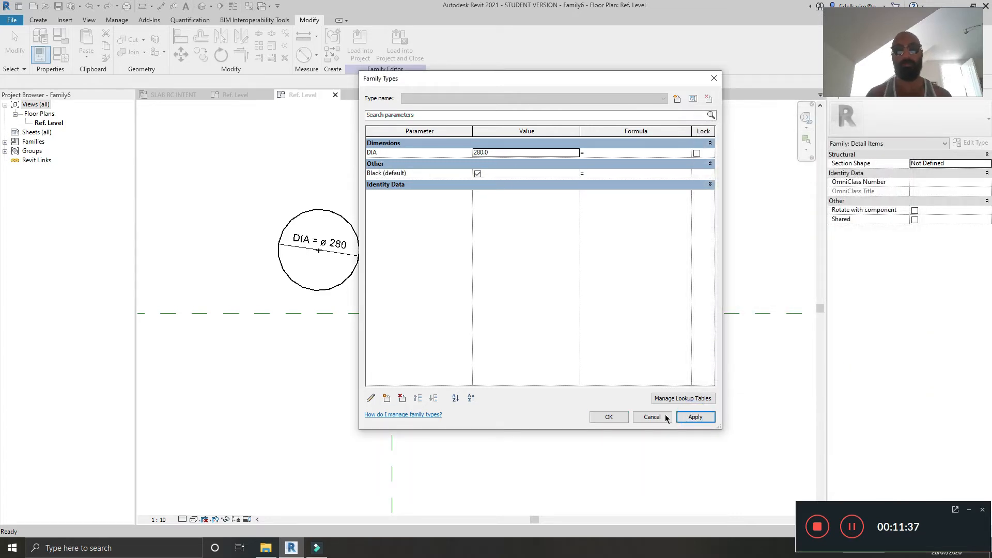
pyautogui.click(608, 416)
# Step: Associate the filled region's Visible property with the Black parameter
pyautogui.click(585, 212)
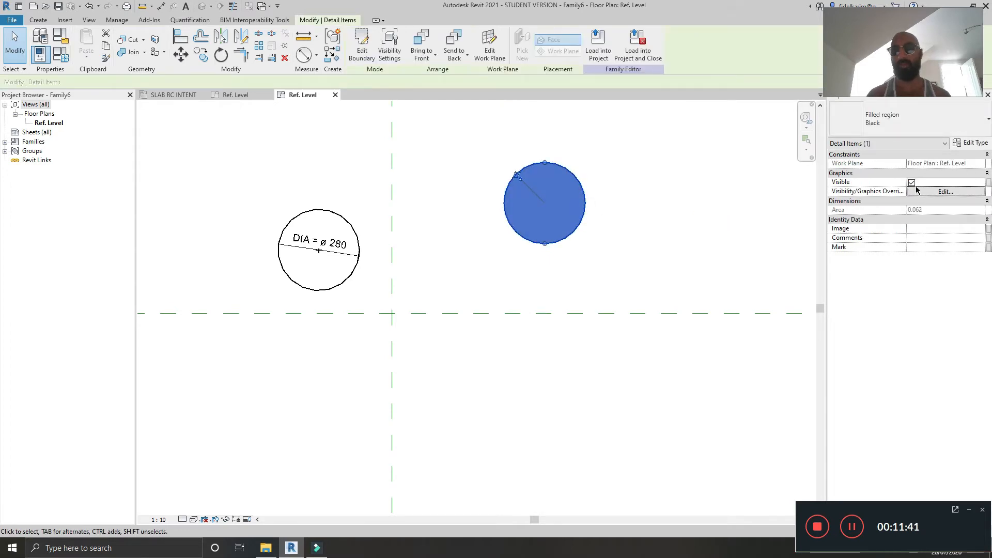
pyautogui.click(988, 185)
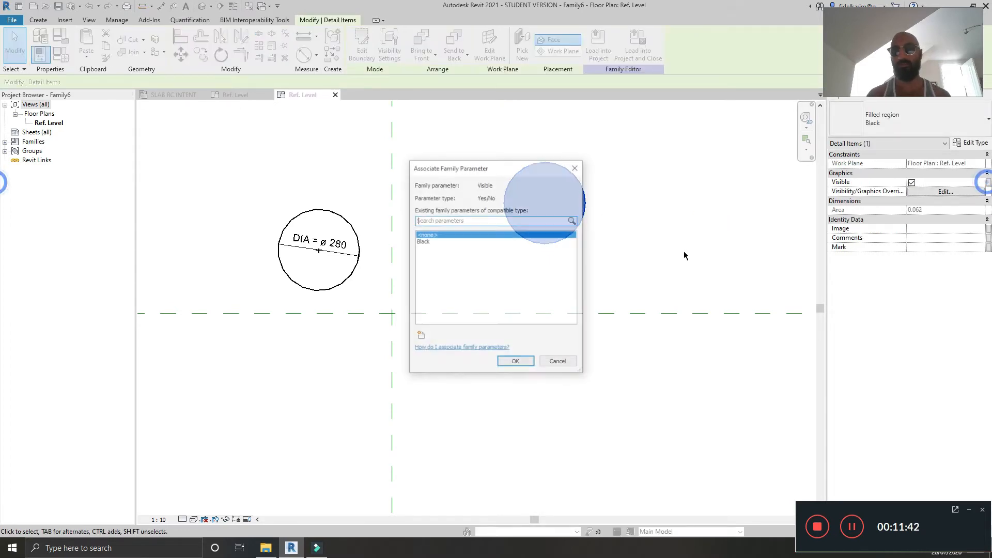
pyautogui.click(423, 241)
pyautogui.click(506, 363)
# Step: Align the detail-line circle's center to the horizontal and vertical reference planes
pyautogui.click(462, 274)
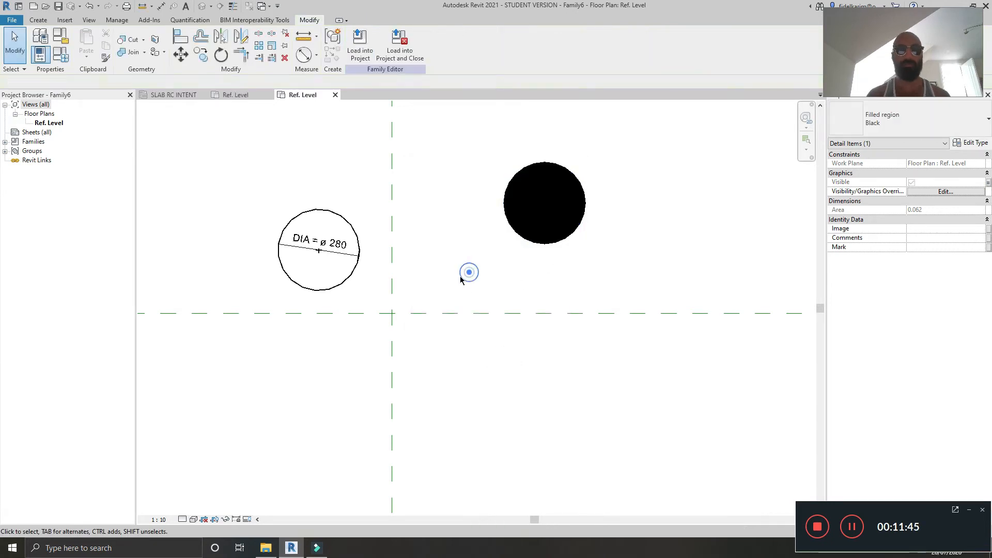
pyautogui.click(480, 301)
pyautogui.press('a')
pyautogui.press('l')
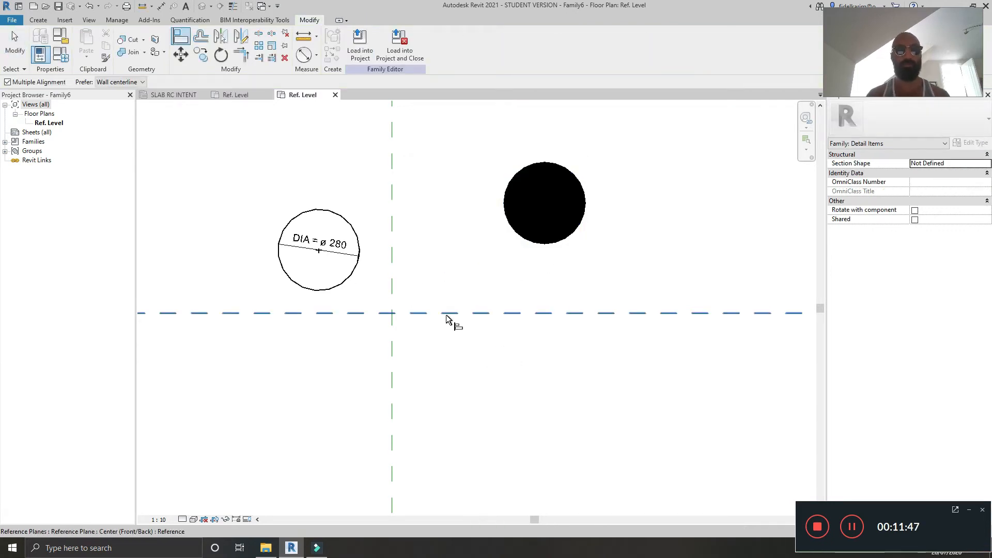
pyautogui.click(445, 313)
pyautogui.click(319, 250)
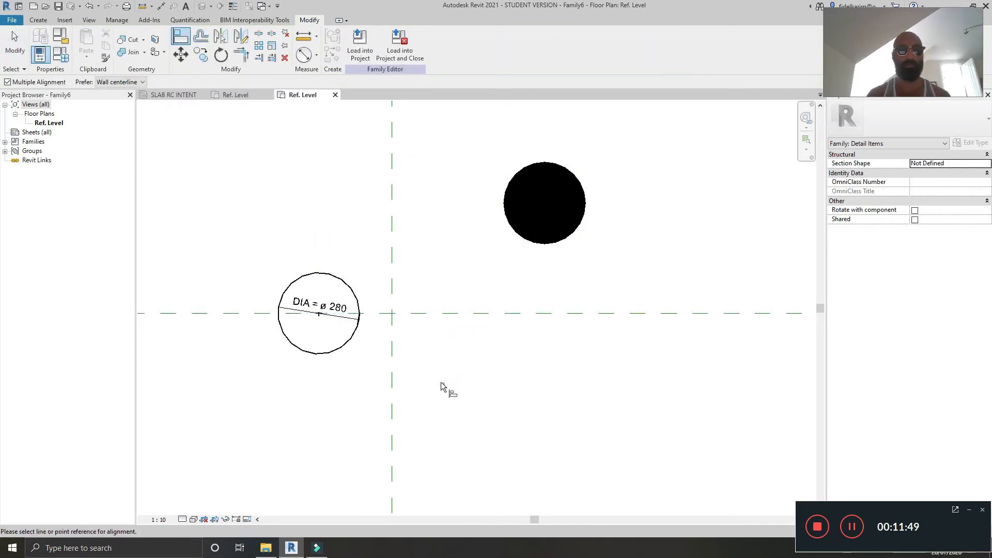
pyautogui.click(393, 370)
pyautogui.click(320, 314)
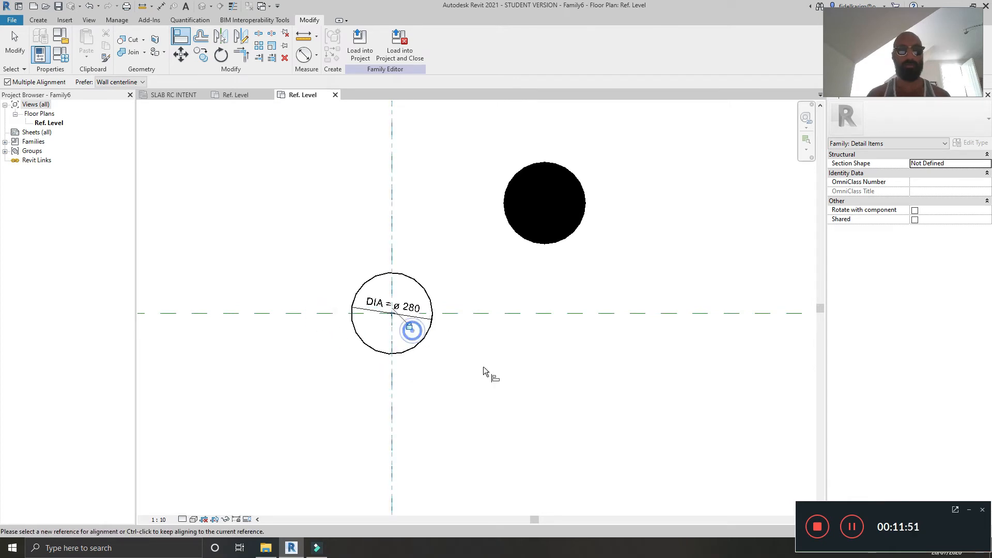
pyautogui.press('Escape')
pyautogui.press('Escape')
# Step: Edit the filled region boundary, align its circle's center to both reference planes, and finish the edit
pyautogui.doubleClick(532, 239)
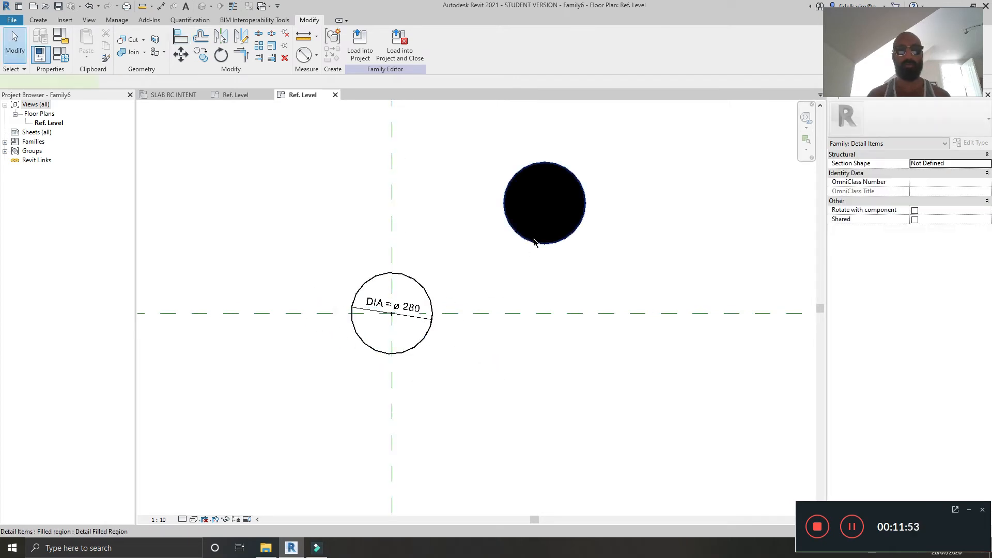
pyautogui.press('l')
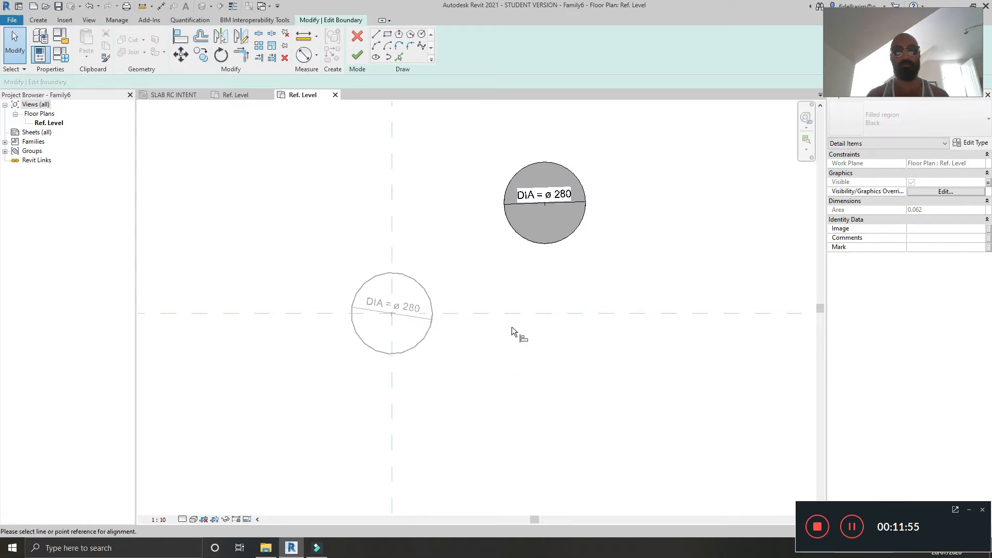
pyautogui.click(508, 314)
pyautogui.click(545, 206)
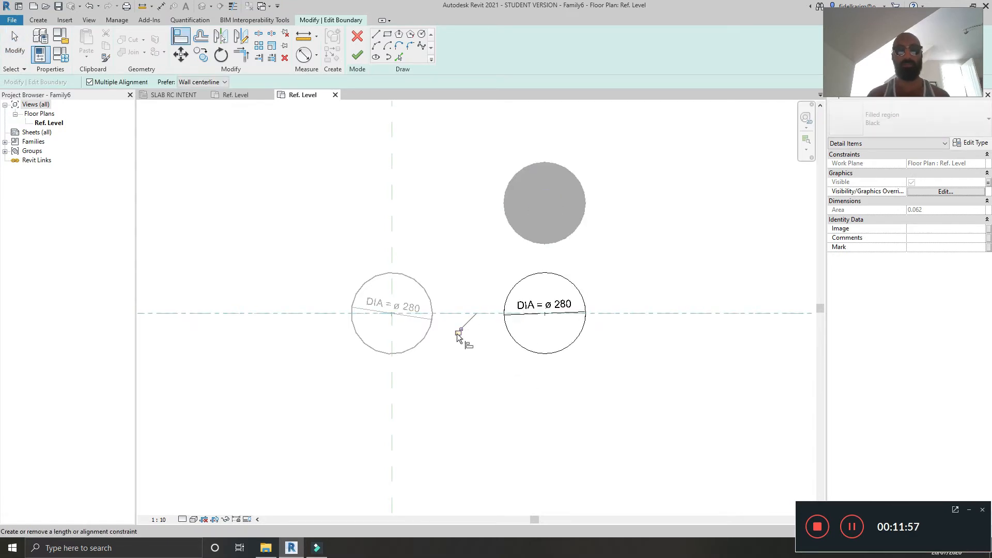
pyautogui.click(467, 411)
pyautogui.click(391, 399)
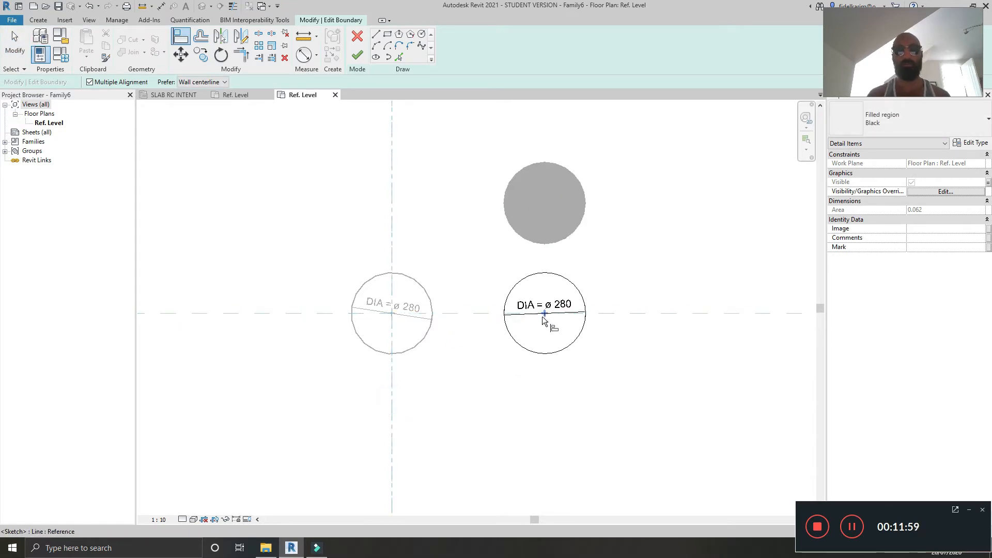
pyautogui.click(542, 317)
pyautogui.click(410, 327)
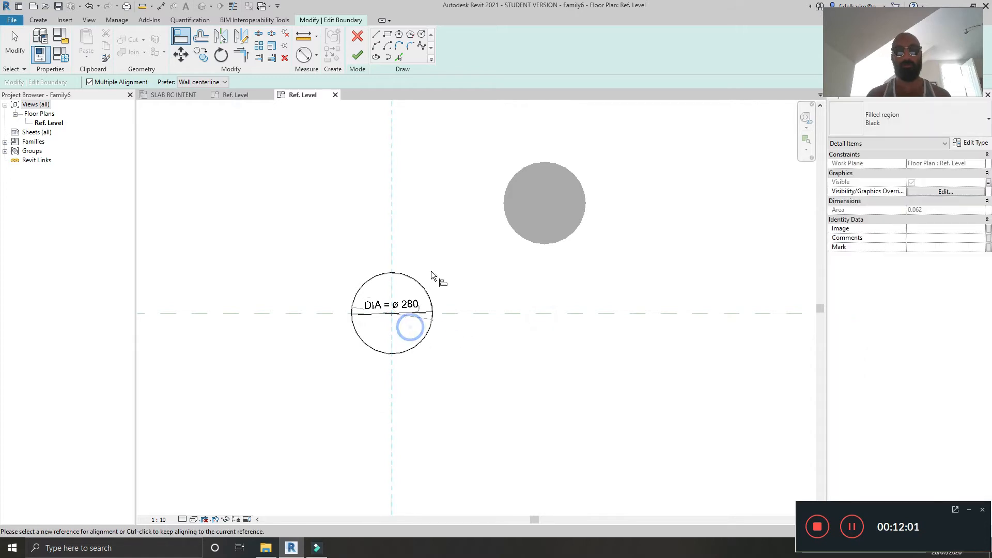
pyautogui.press('Escape')
pyautogui.press('Escape')
pyautogui.click(418, 280)
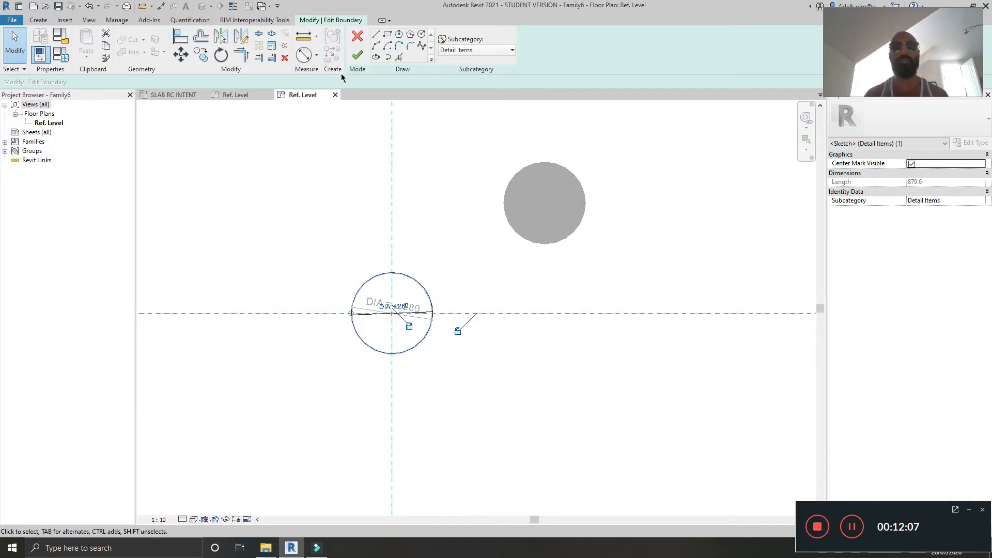
pyautogui.click(364, 56)
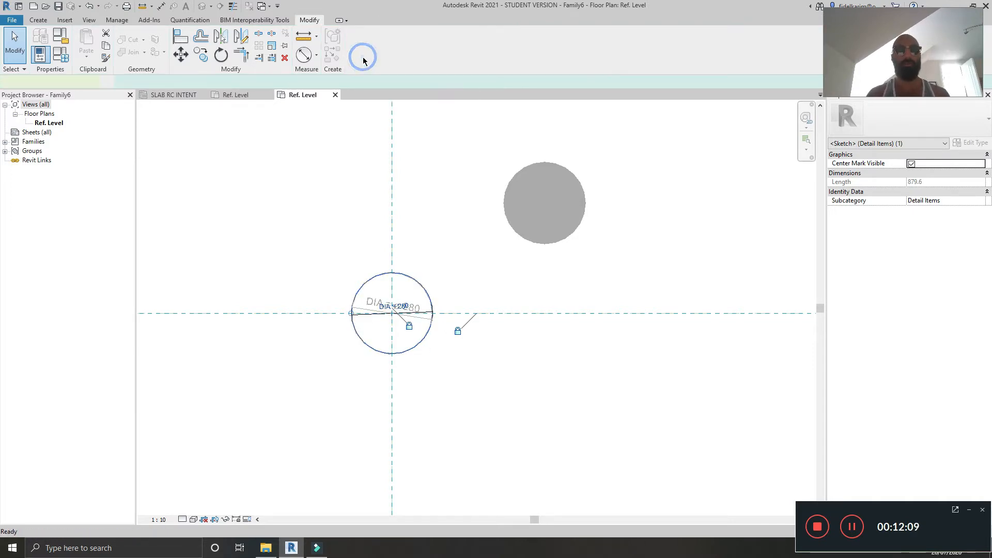
pyautogui.click(640, 216)
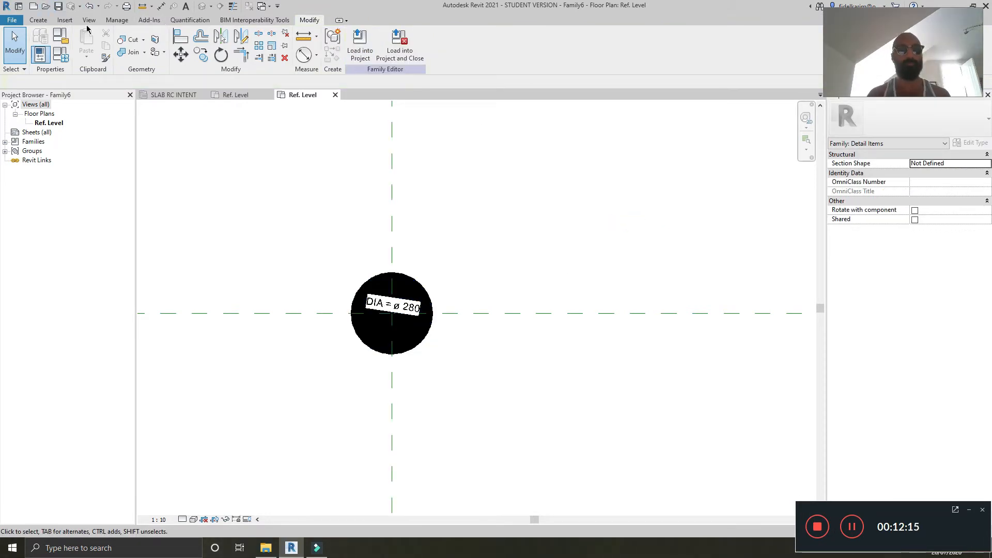
# Step: Load the family into Family5 only, not into the building project
pyautogui.click(359, 45)
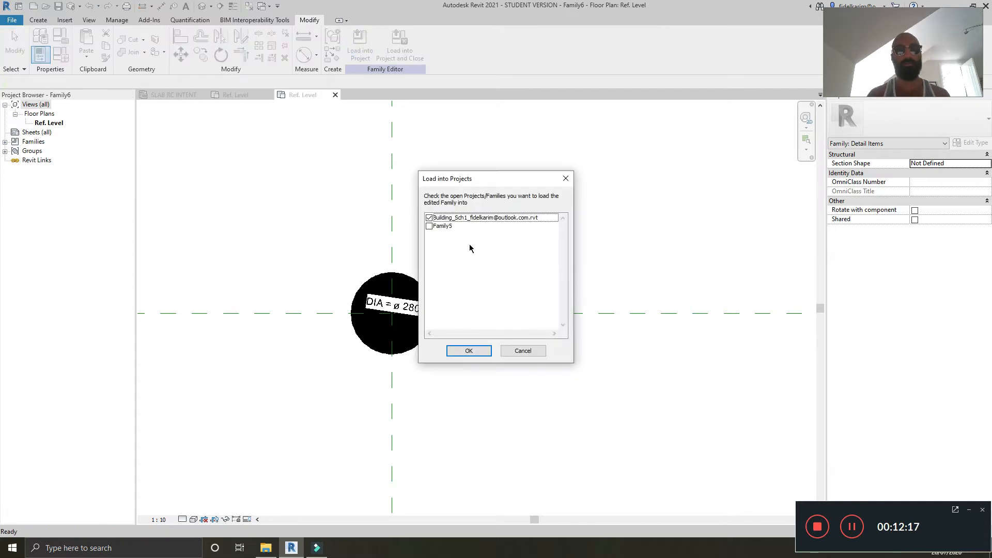
pyautogui.click(428, 226)
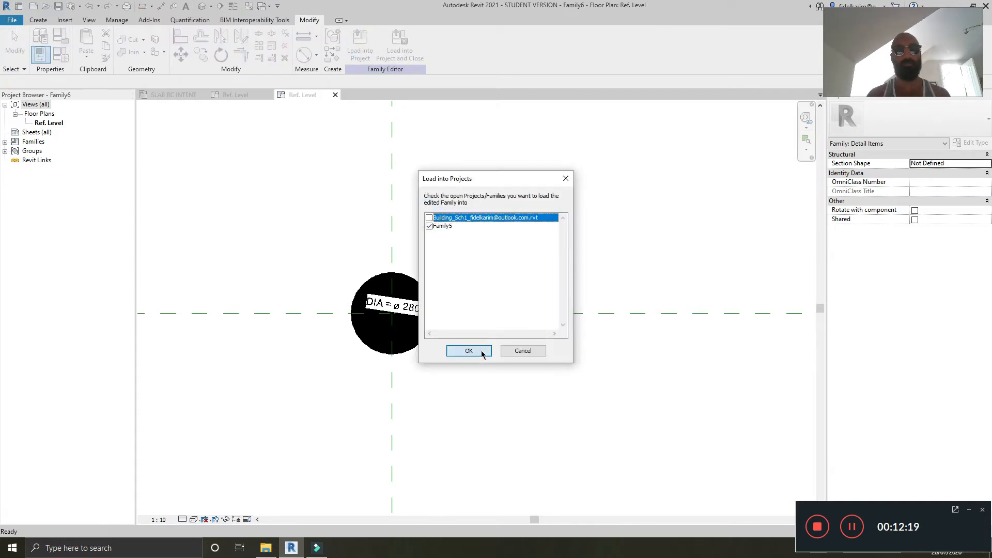
pyautogui.click(468, 350)
pyautogui.scroll(2, 428, 331)
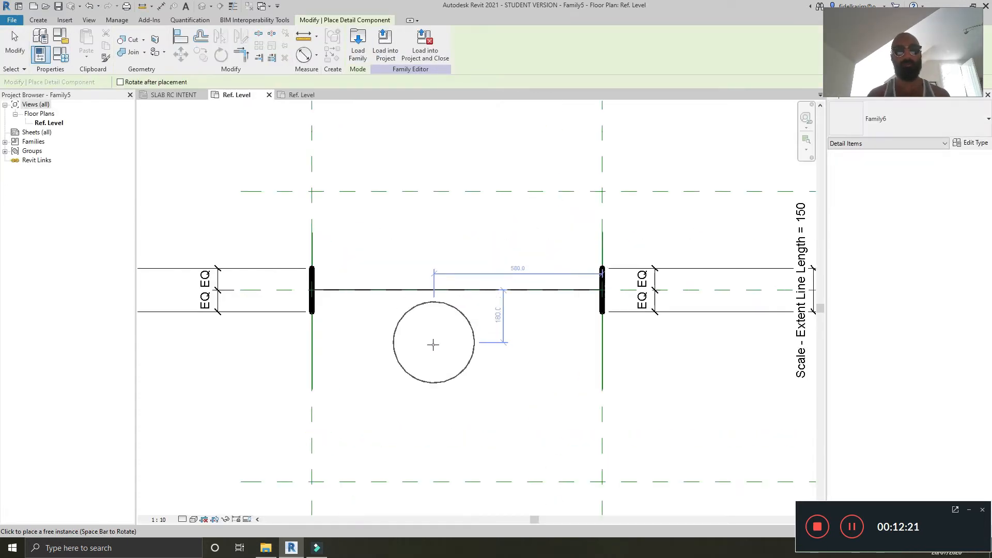
# Step: In the Family6 family, set the DIA parameter value to 50
pyautogui.click(302, 95)
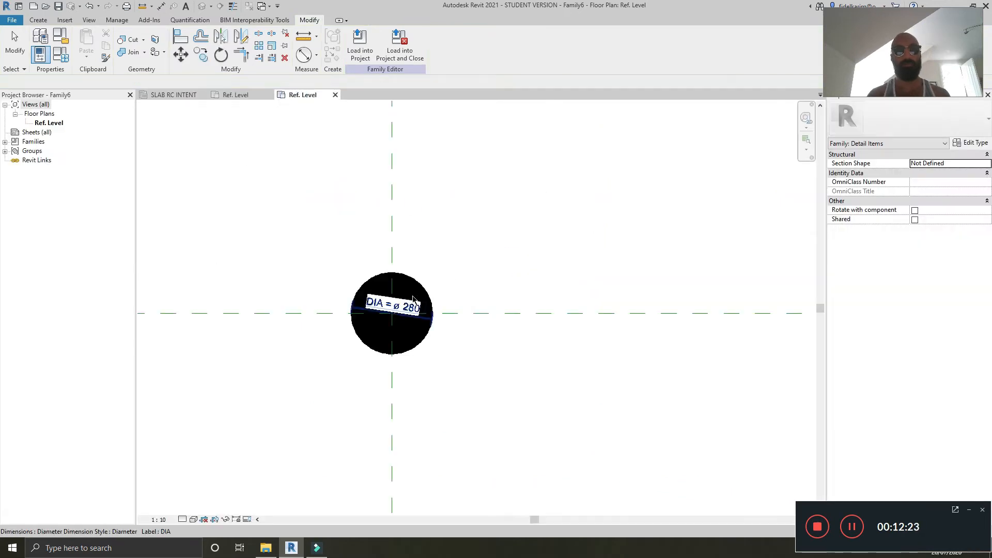
pyautogui.click(67, 59)
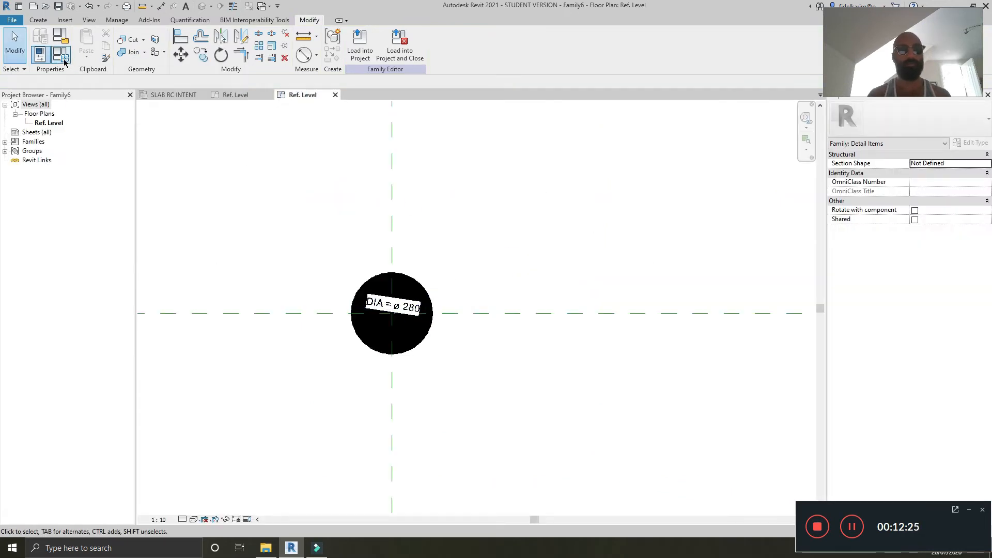
pyautogui.doubleClick(498, 152)
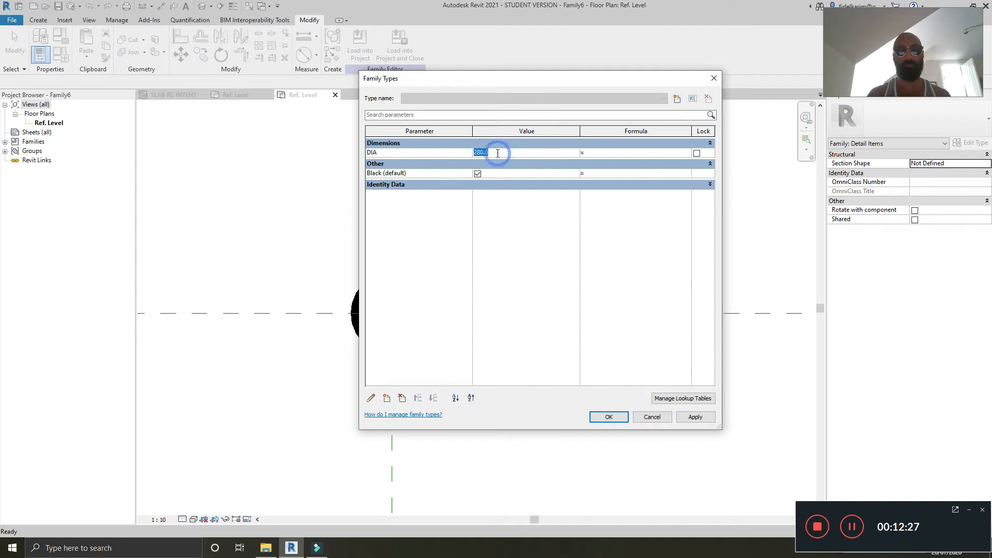
pyautogui.write('50')
pyautogui.click(608, 417)
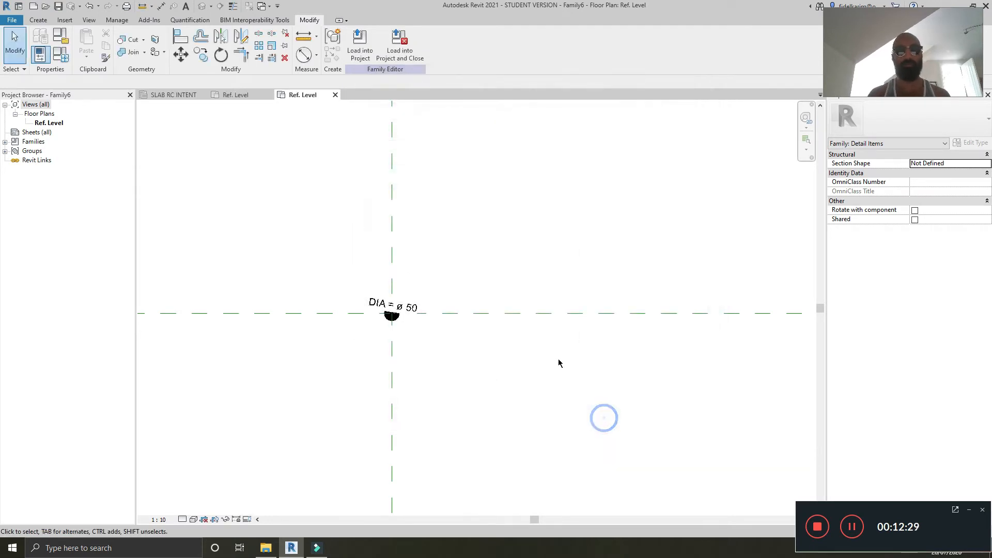
# Step: Load Family6 into Family5 only, overwriting the existing version
pyautogui.click(371, 58)
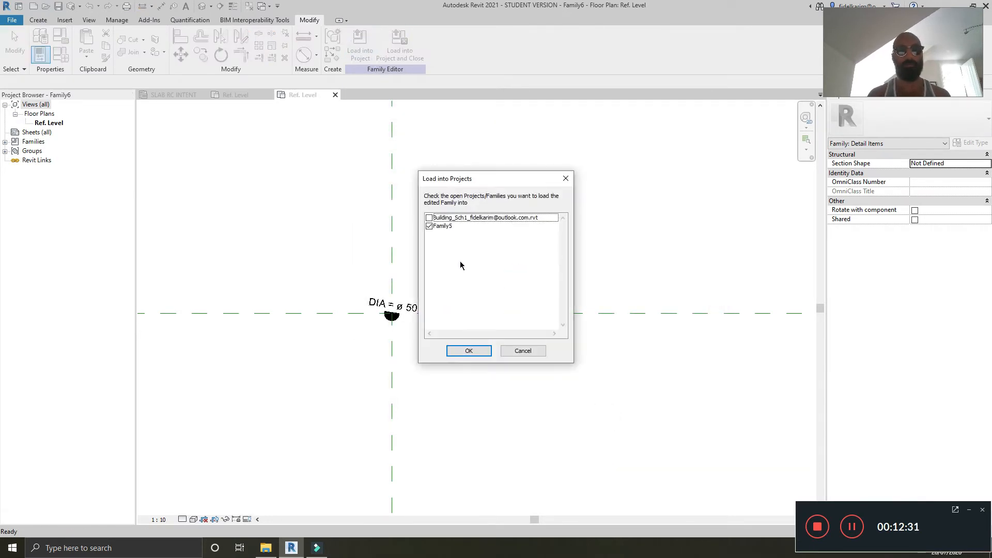
pyautogui.click(466, 349)
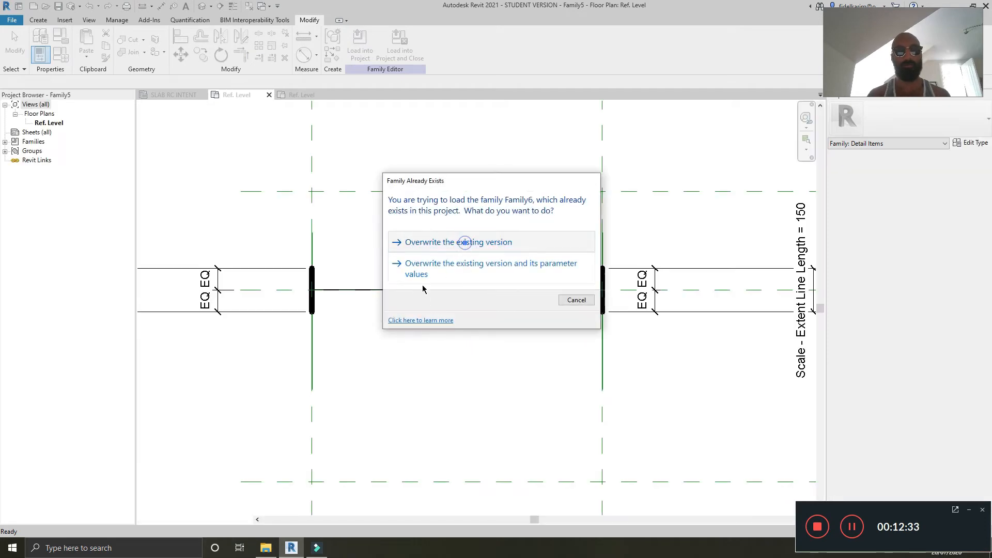
pyautogui.click(461, 242)
# Step: Place a Family6 detail instance from the project browser below the horizontal line between the reference planes
pyautogui.click(6, 142)
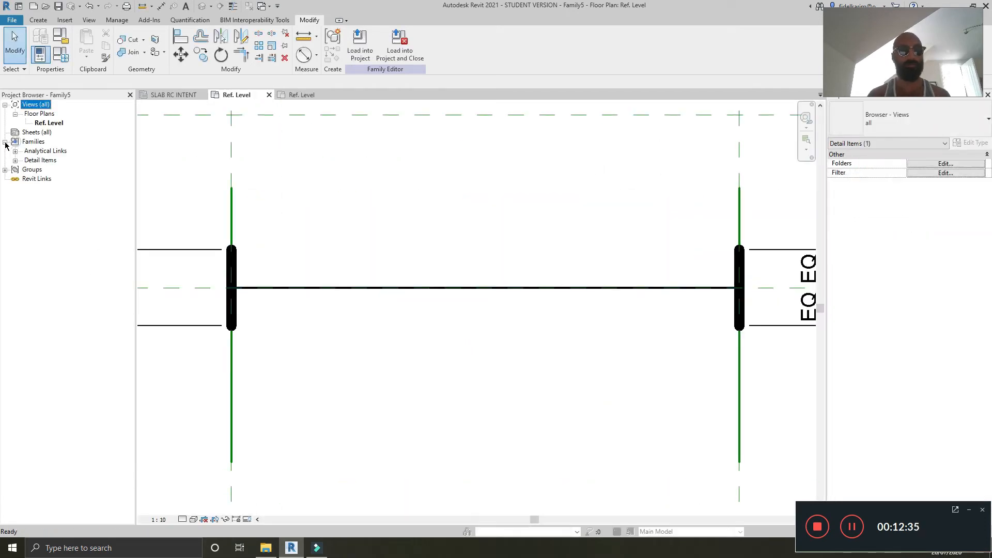
pyautogui.click(16, 160)
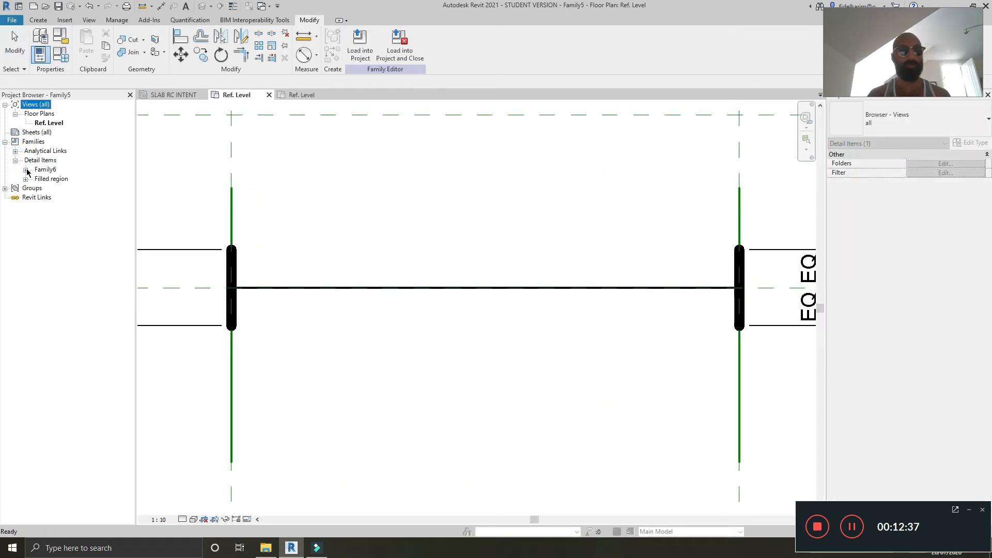
pyautogui.click(25, 170)
pyautogui.click(46, 180)
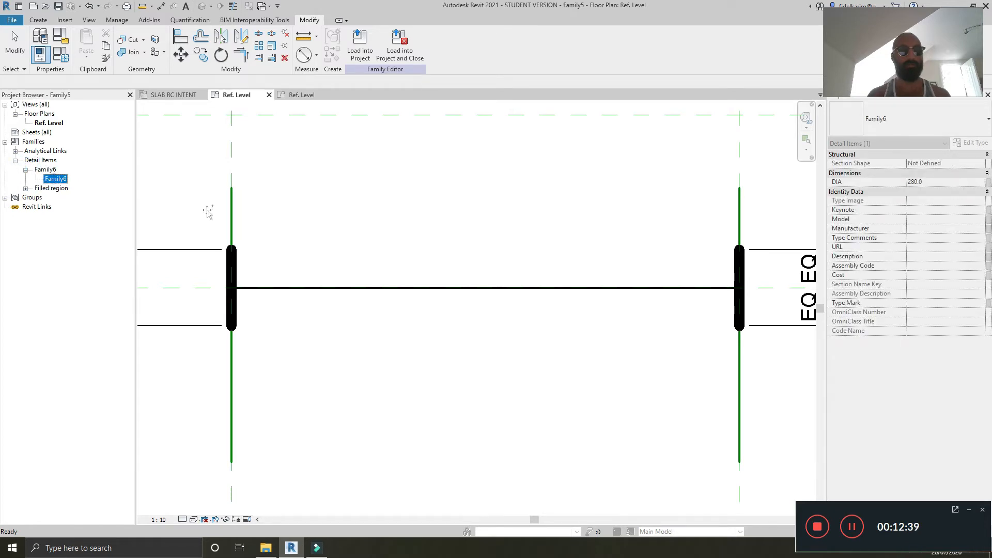
pyautogui.moveTo(209, 213); pyautogui.dragTo(413, 310)
pyautogui.click(461, 363)
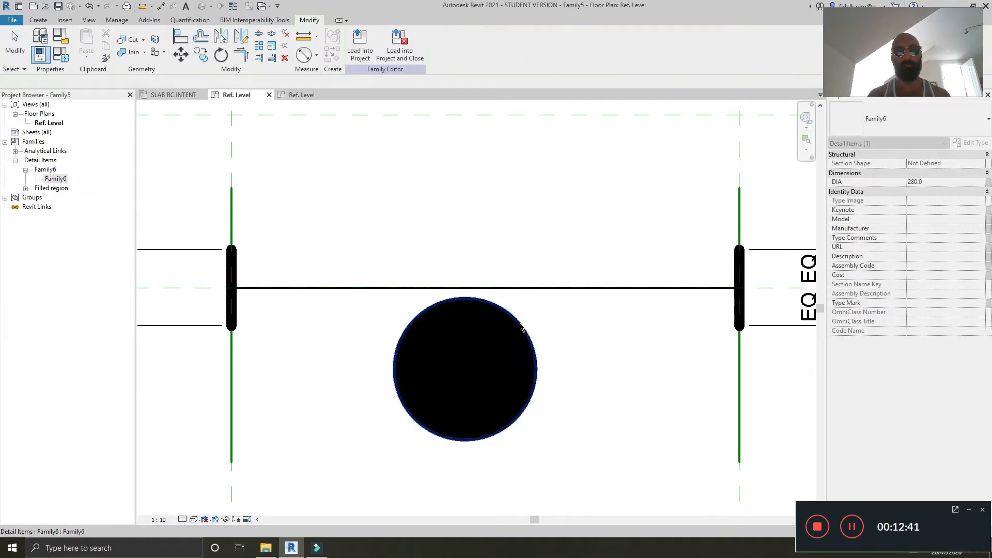
pyautogui.click(520, 327)
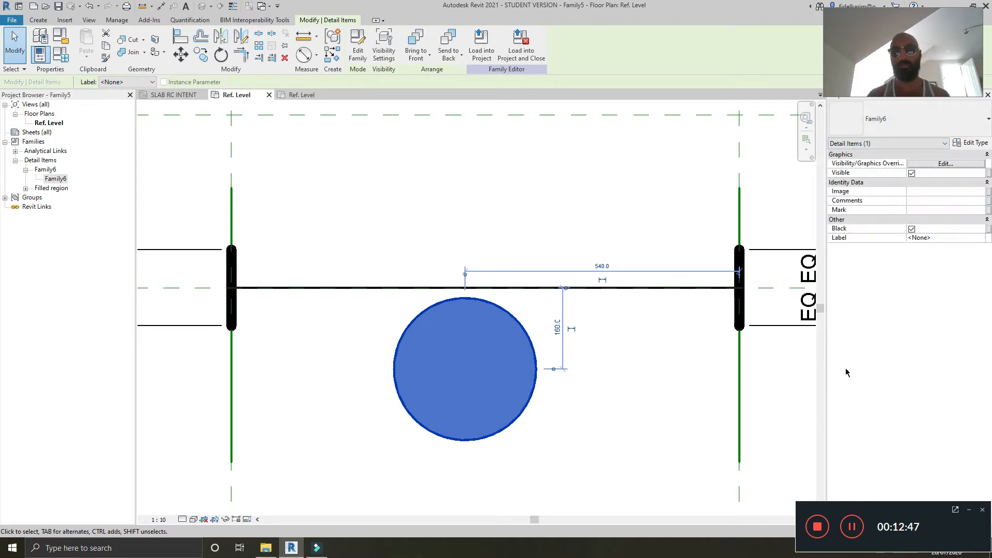
pyautogui.doubleClick(459, 306)
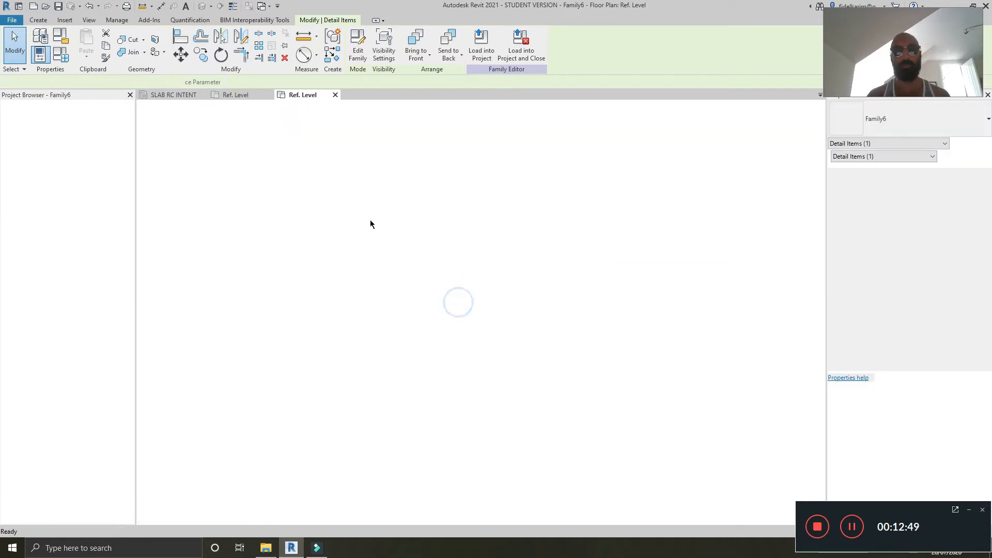
pyautogui.click(336, 95)
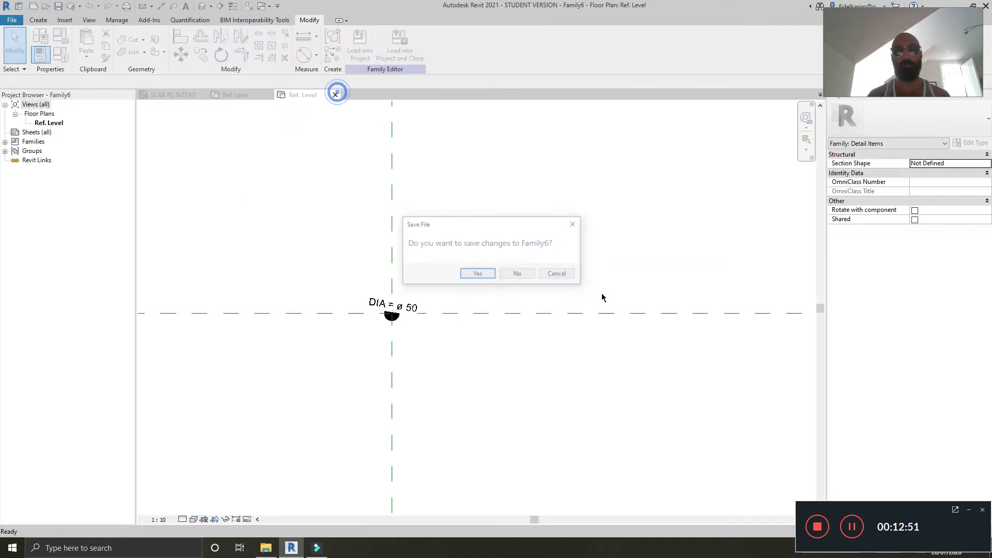
pyautogui.click(557, 275)
pyautogui.click(236, 95)
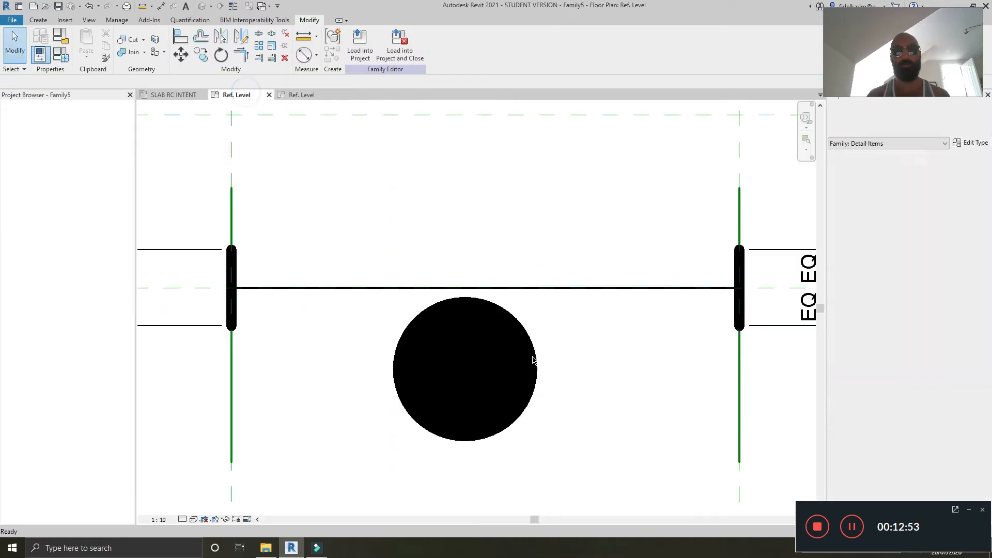
# Step: Set the placed instance's type DIA to 50 in its type properties
pyautogui.click(971, 143)
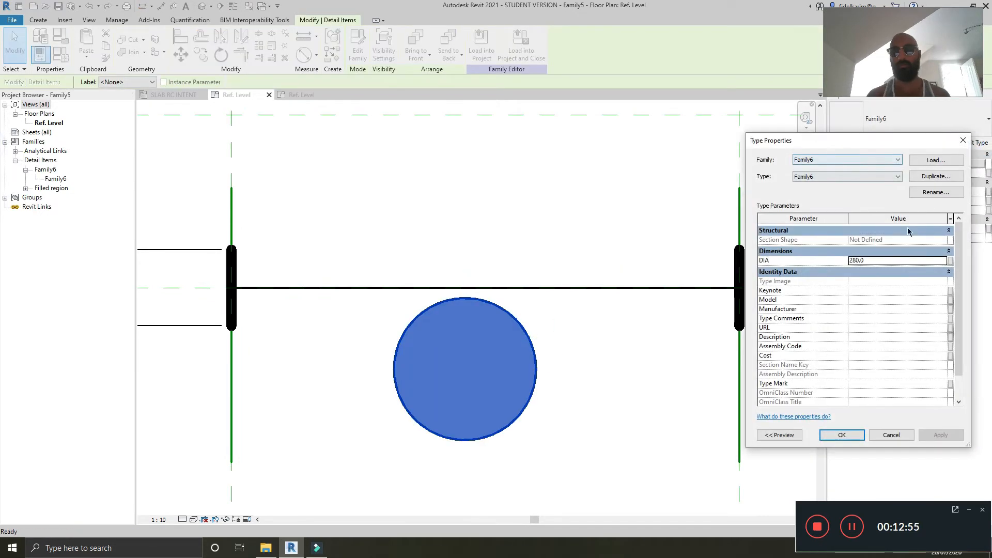
pyautogui.click(897, 259)
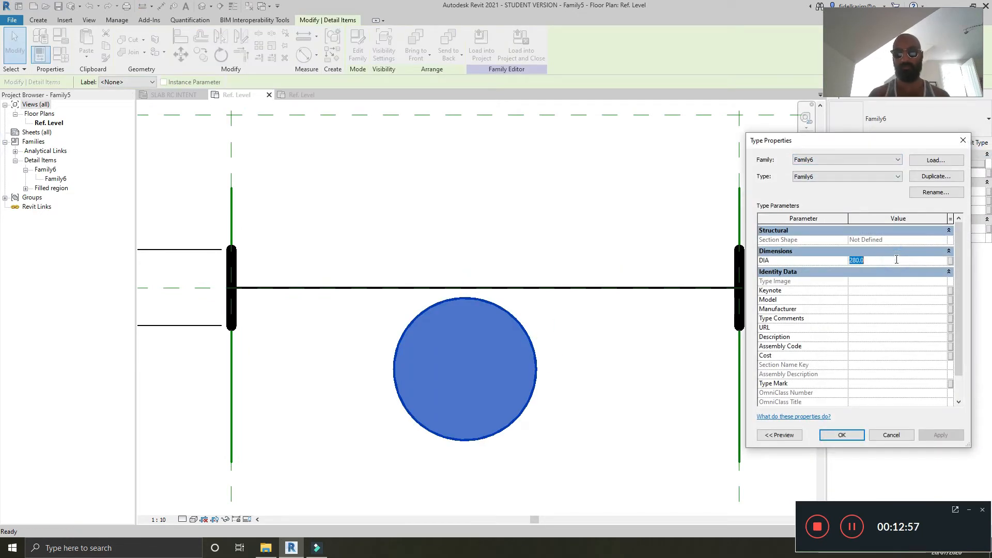
pyautogui.click(939, 436)
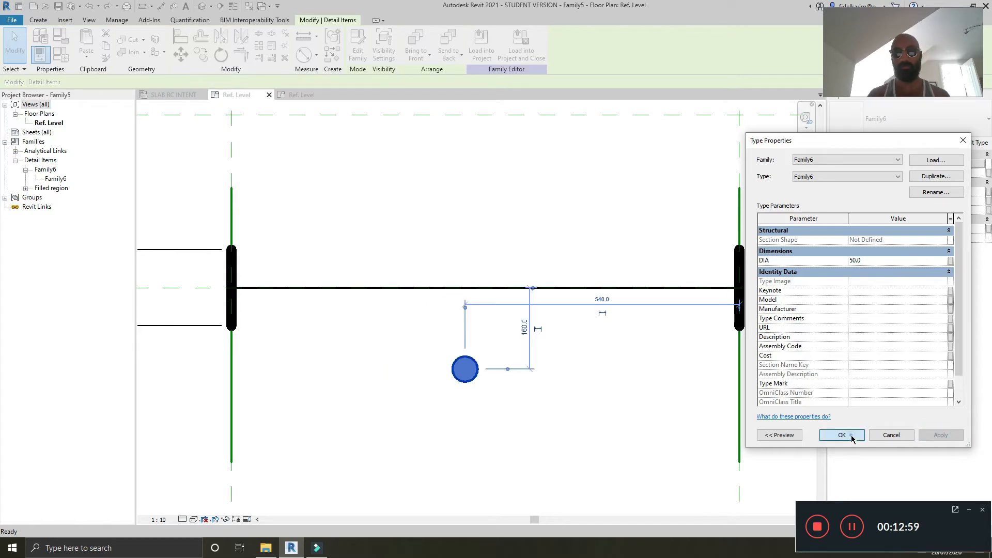
pyautogui.click(842, 435)
# Step: Open Family6 from the instance and change the DIA parameter from a type to an instance parameter
pyautogui.scroll(3, 479, 389)
pyautogui.doubleClick(472, 375)
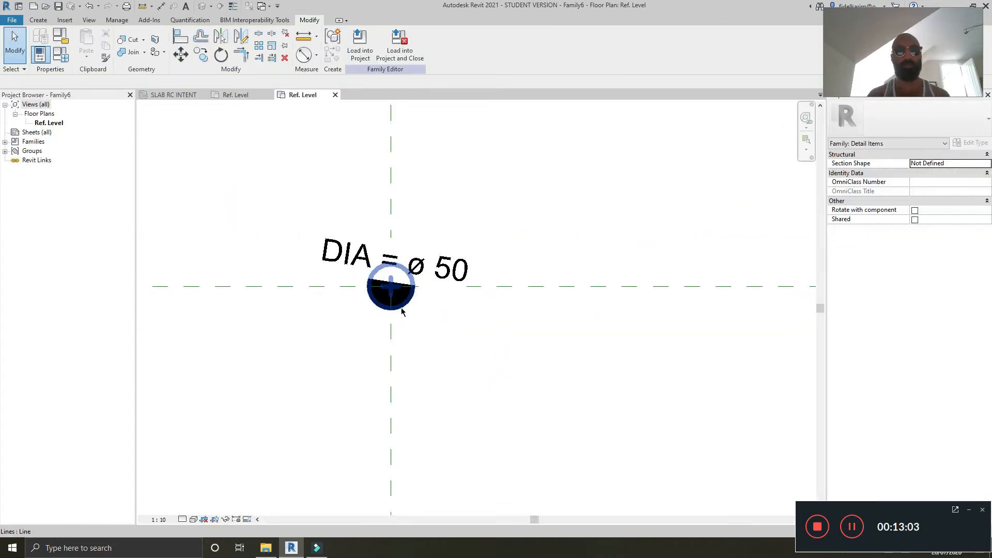
pyautogui.click(61, 58)
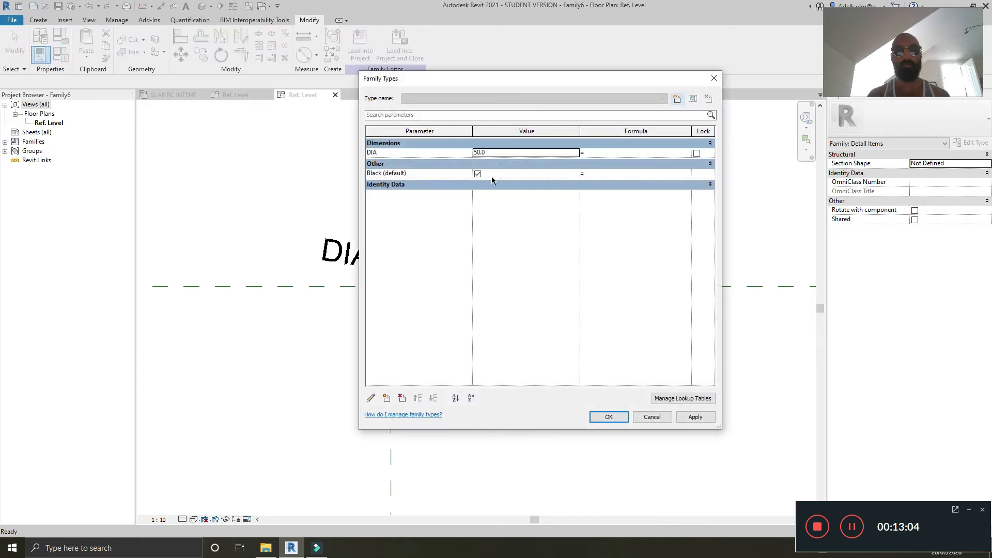
pyautogui.click(408, 154)
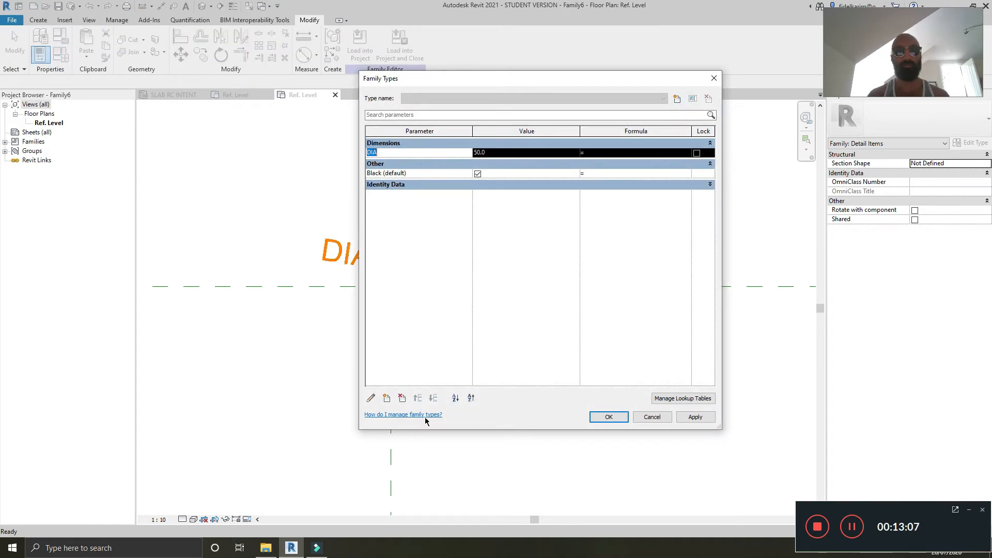
pyautogui.click(371, 398)
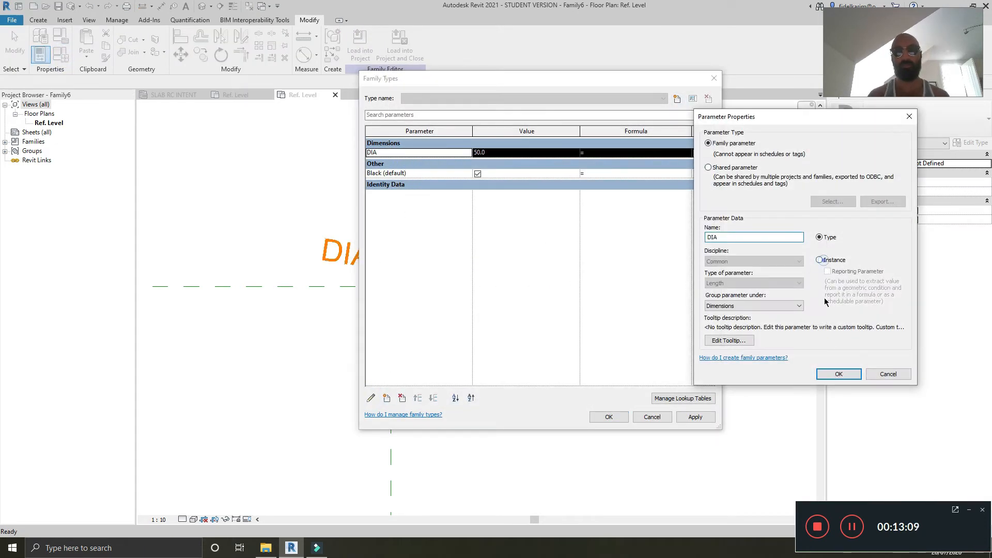
pyautogui.click(839, 374)
pyautogui.click(601, 419)
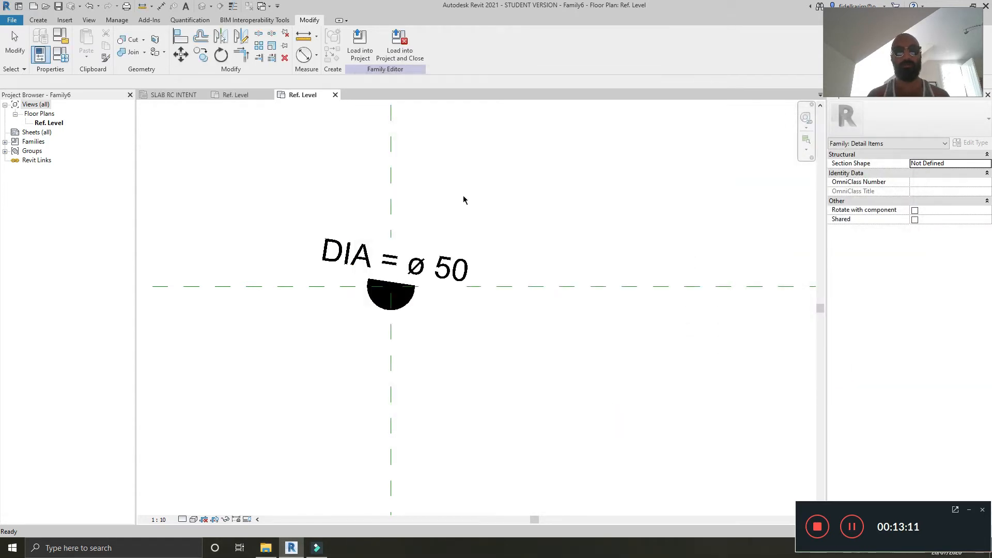
# Step: Reload Family6 into Family5, overwriting the existing version
pyautogui.click(360, 50)
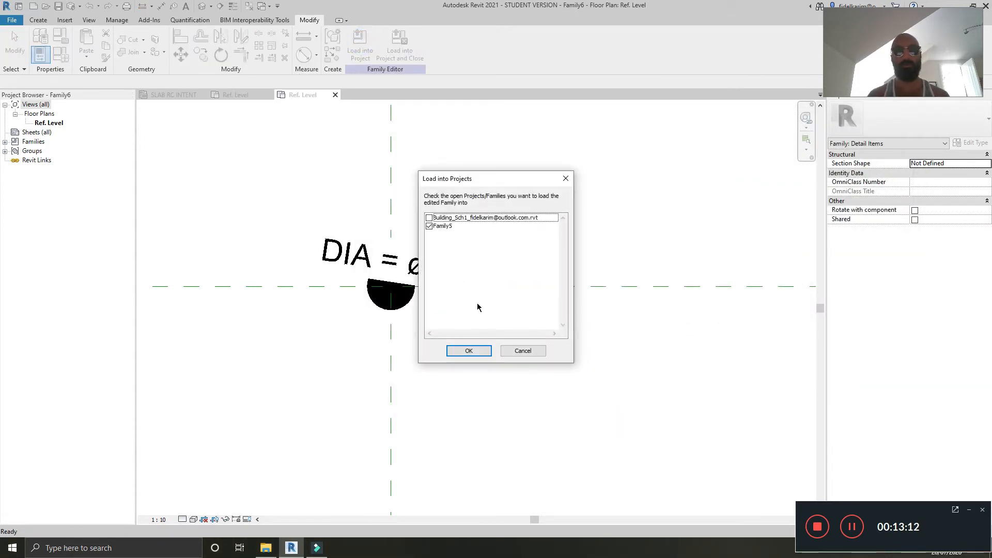
pyautogui.click(464, 349)
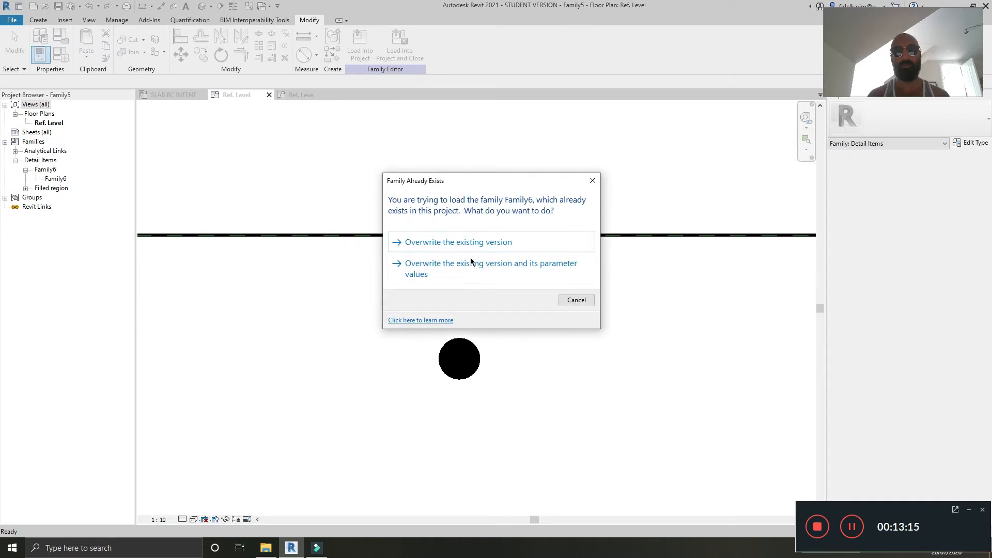
pyautogui.click(469, 241)
# Step: Place a second Family6 instance to the upper right of the first circle
pyautogui.click(471, 359)
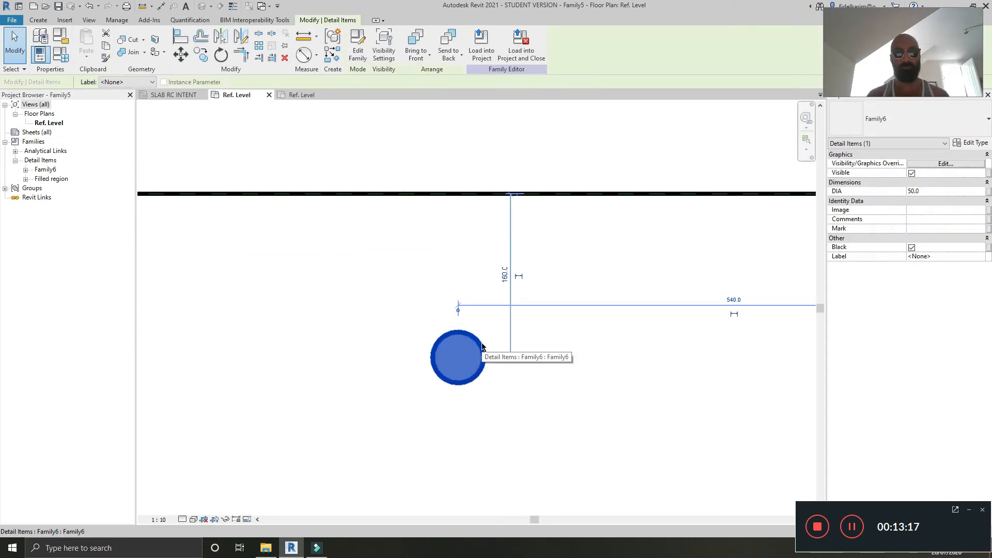
pyautogui.click(477, 346)
pyautogui.click(634, 299)
pyautogui.press('Escape')
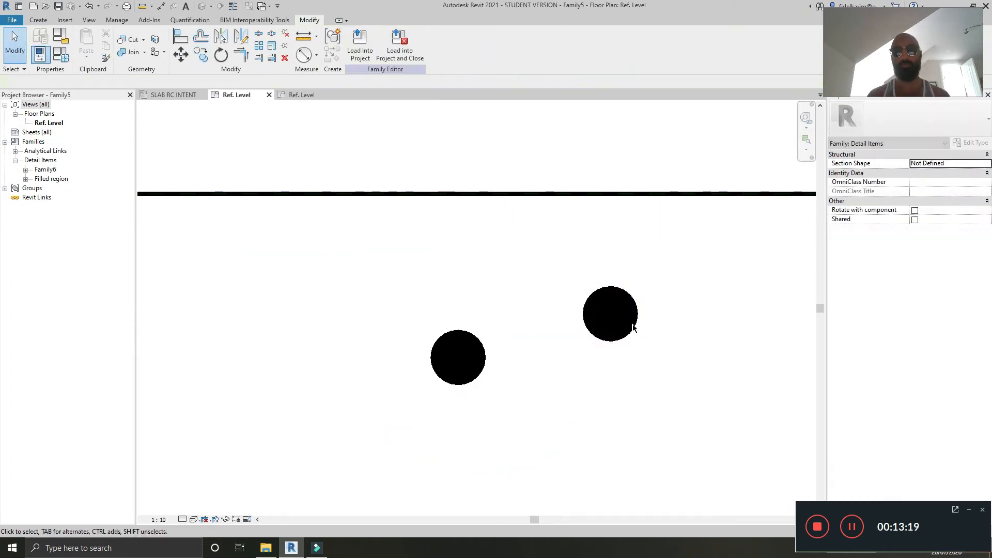
# Step: Set the second circle's instance DIA to 100
pyautogui.click(635, 326)
pyautogui.click(969, 190)
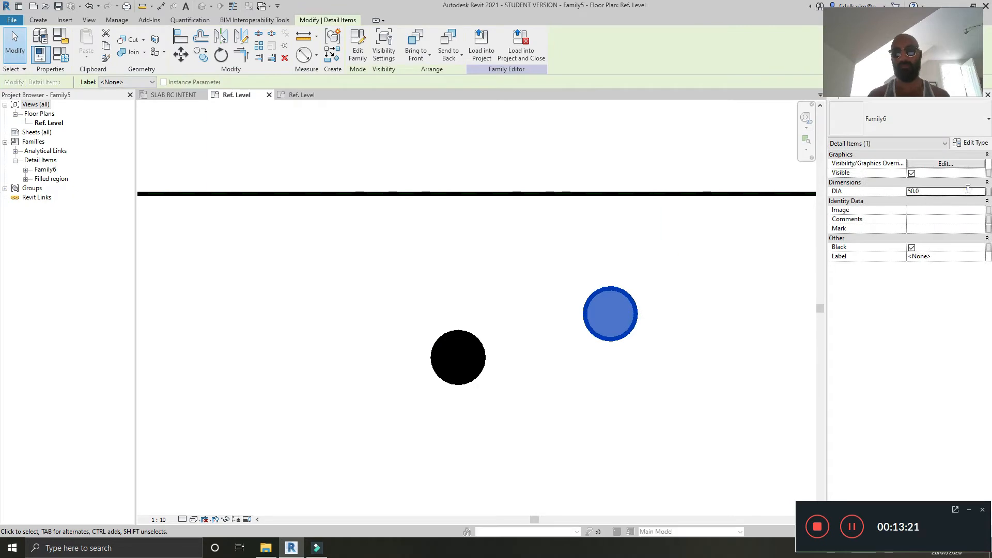
pyautogui.click(391, 239)
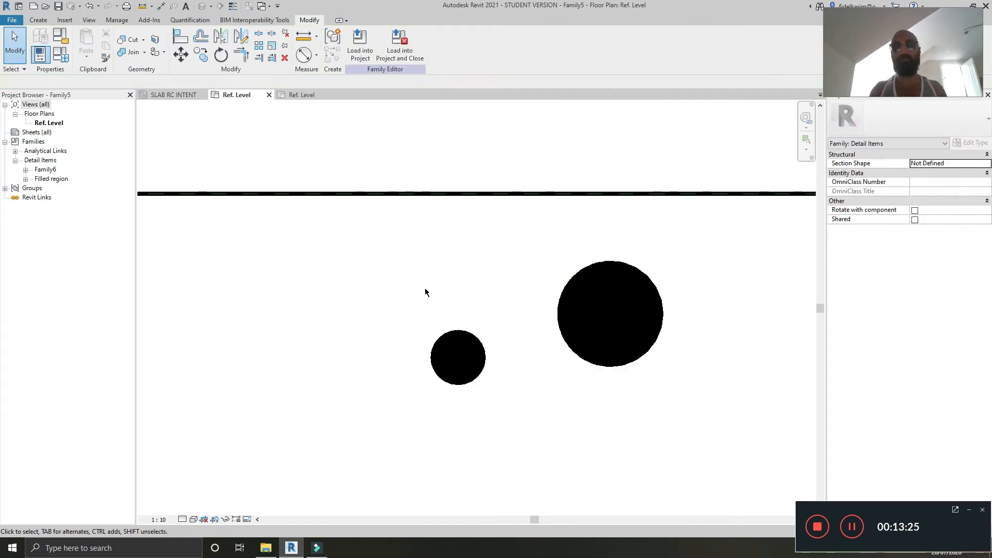
# Step: Delete the second Family6 instance
pyautogui.click(568, 292)
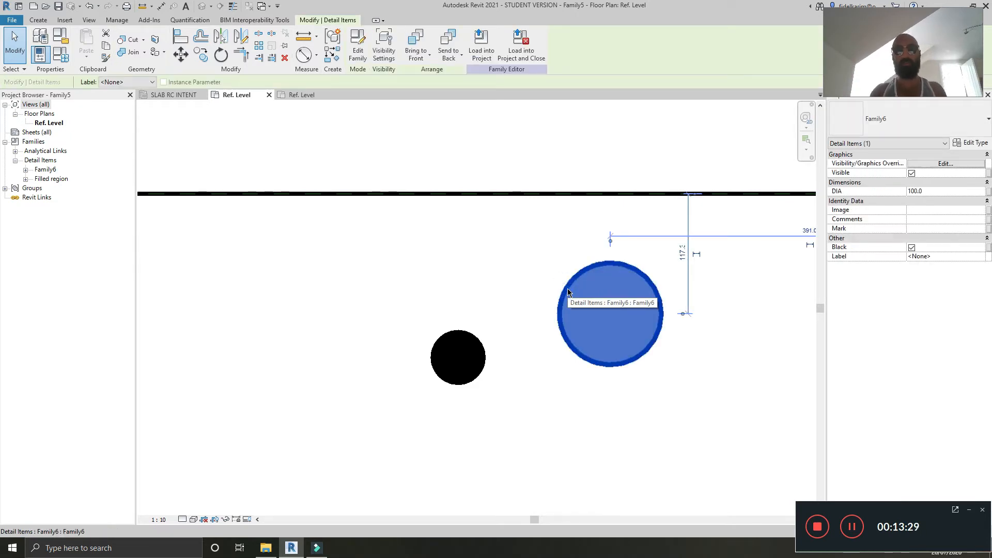
pyautogui.press('Delete')
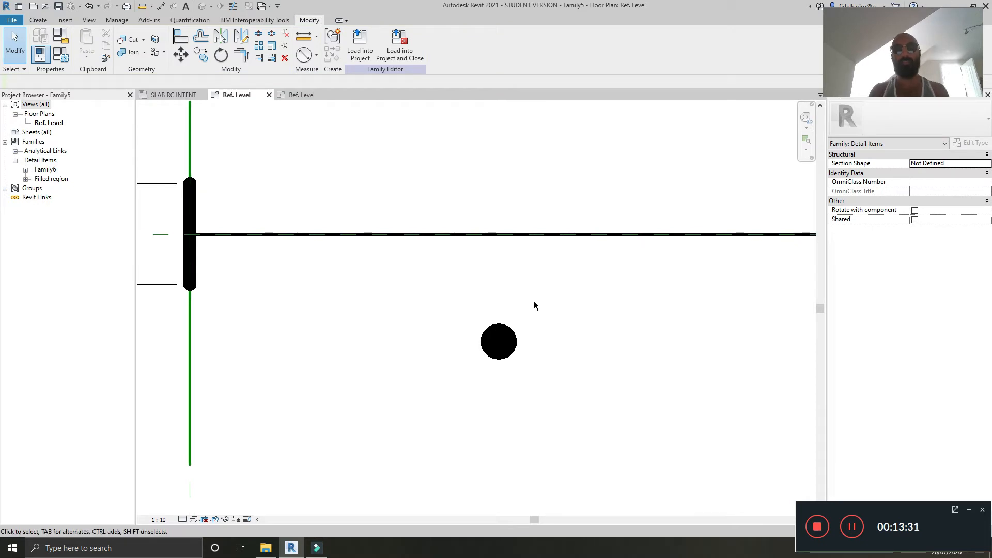
pyautogui.scroll(-5, 534, 305)
pyautogui.scroll(3, 504, 337)
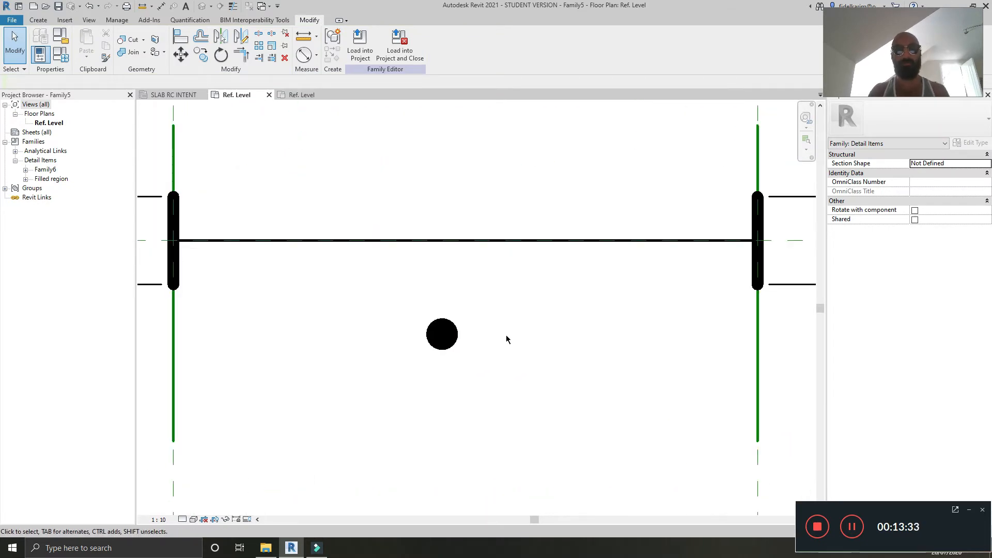
pyautogui.scroll(-2, 509, 330)
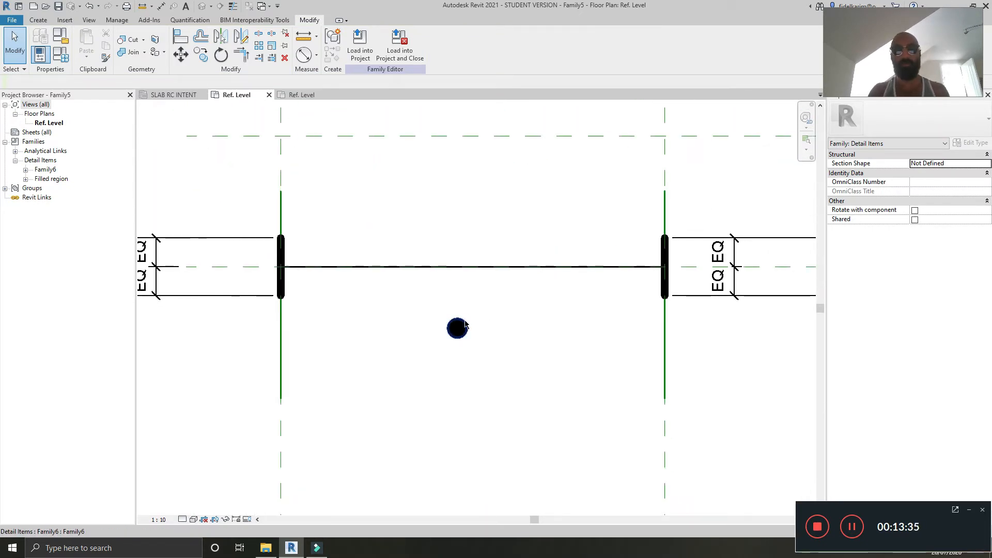
pyautogui.click(457, 328)
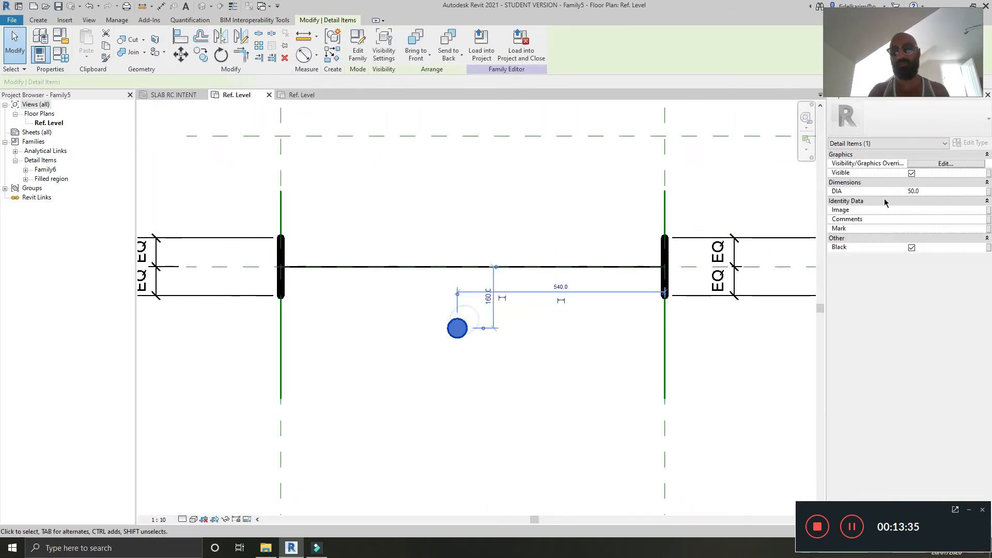
pyautogui.click(495, 368)
pyautogui.scroll(2, 495, 370)
pyautogui.moveTo(508, 368)
pyautogui.mouseDown(button='middle')
pyautogui.moveTo(558, 376)
pyautogui.moveTo(547, 366)
pyautogui.moveTo(517, 371)
pyautogui.mouseUp(button='middle')
pyautogui.scroll(-7, 558, 376)
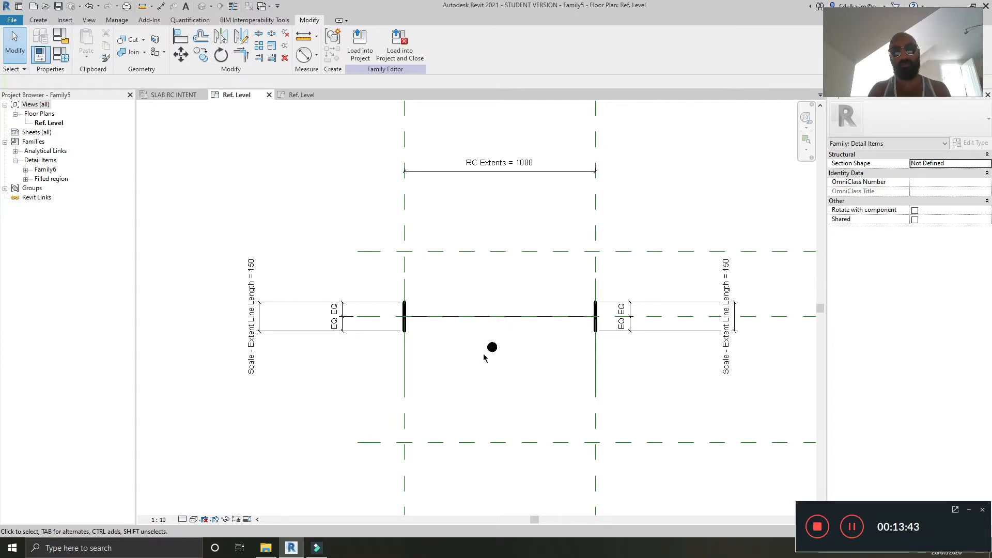
pyautogui.moveTo(528, 381); pyautogui.dragTo(498, 372, button='middle')
# Step: Draw a vertical reference plane between the two RC extents planes, passing near the filled circle
pyautogui.click(569, 474)
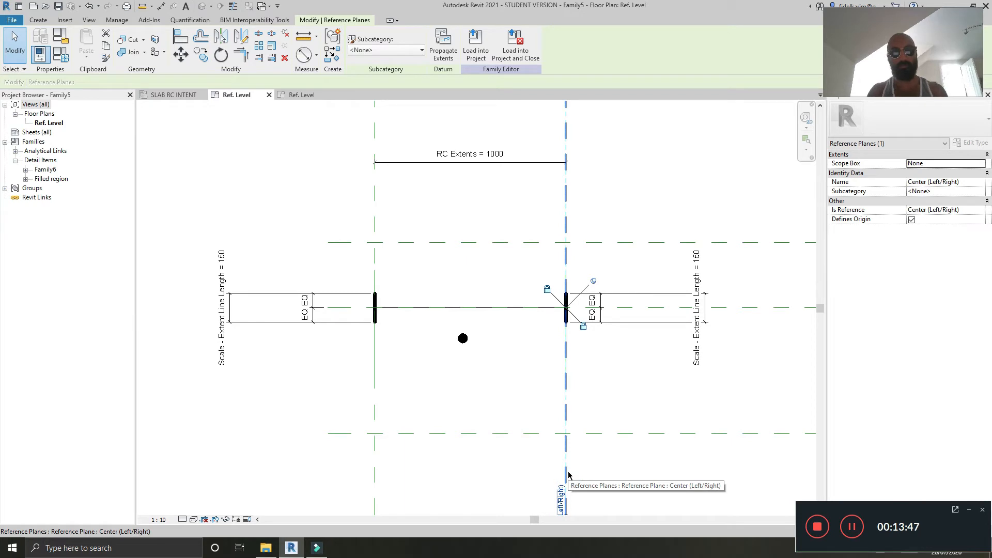
pyautogui.press('r')
pyautogui.press('p')
pyautogui.scroll(-1, 525, 407)
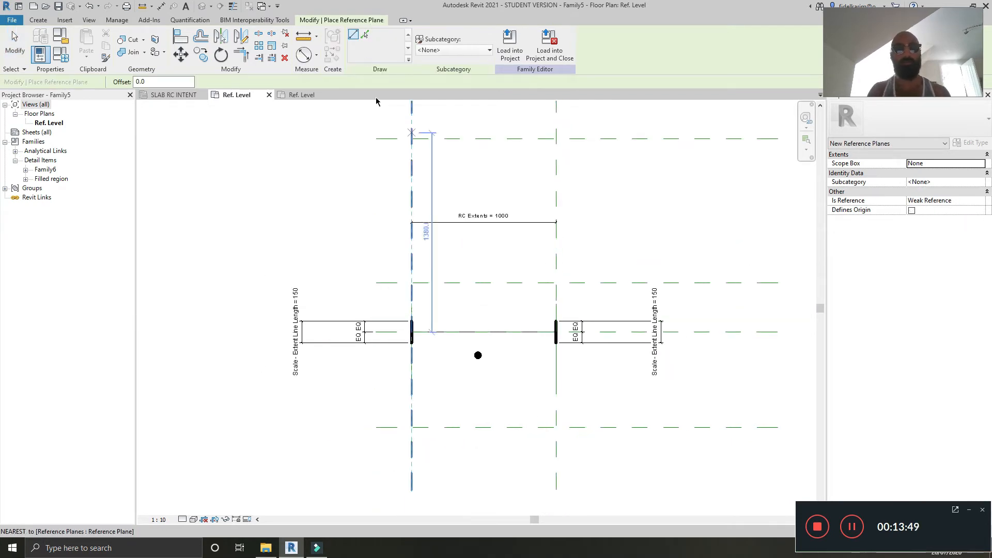
pyautogui.click(482, 487)
pyautogui.moveTo(481, 106); pyautogui.dragTo(478, 181, button='middle')
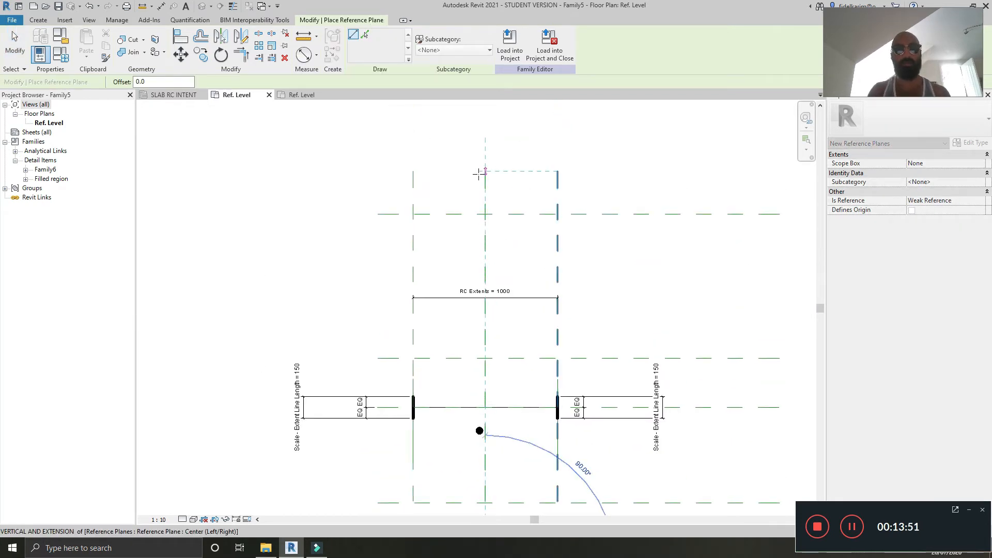
pyautogui.click(478, 173)
pyautogui.moveTo(497, 372); pyautogui.dragTo(471, 302, button='middle')
pyautogui.press('Escape')
pyautogui.scroll(1, 472, 352)
pyautogui.moveTo(470, 398)
pyautogui.mouseDown(button='middle')
pyautogui.moveTo(474, 337)
pyautogui.moveTo(472, 381)
pyautogui.mouseUp(button='middle')
pyautogui.scroll(1, 472, 338)
pyautogui.scroll(-5, 481, 335)
pyautogui.scroll(2, 466, 376)
pyautogui.moveTo(488, 343); pyautogui.dragTo(475, 368, button='middle')
pyautogui.scroll(2, 472, 370)
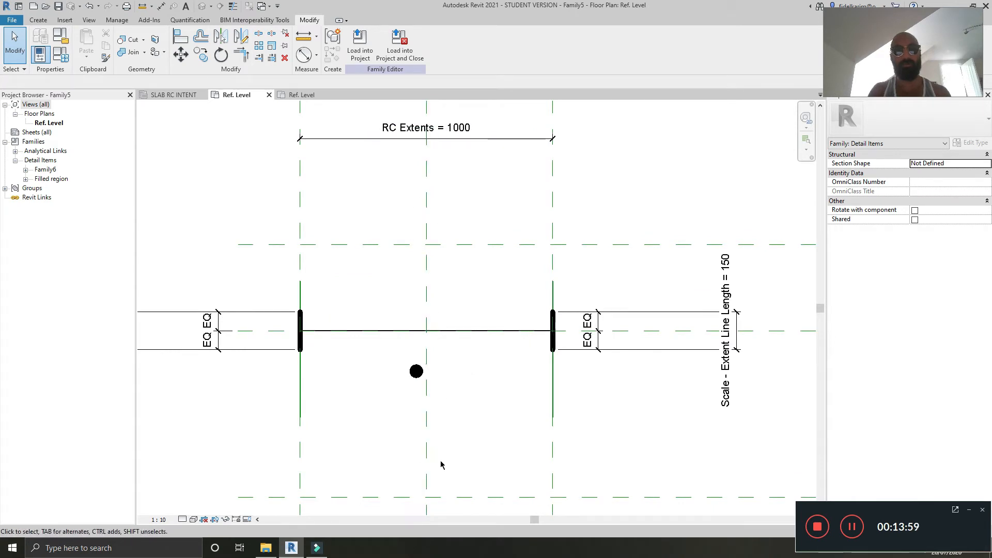
# Step: Nudge the Family6 circle and copy it a short distance to the left
pyautogui.moveTo(417, 412); pyautogui.dragTo(468, 416, button='middle')
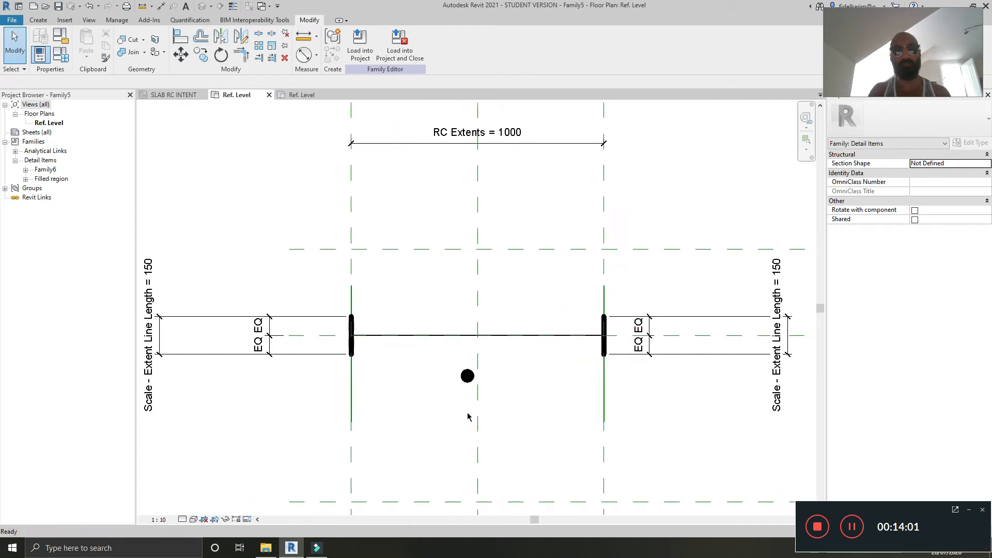
pyautogui.moveTo(508, 391); pyautogui.dragTo(481, 376, button='middle')
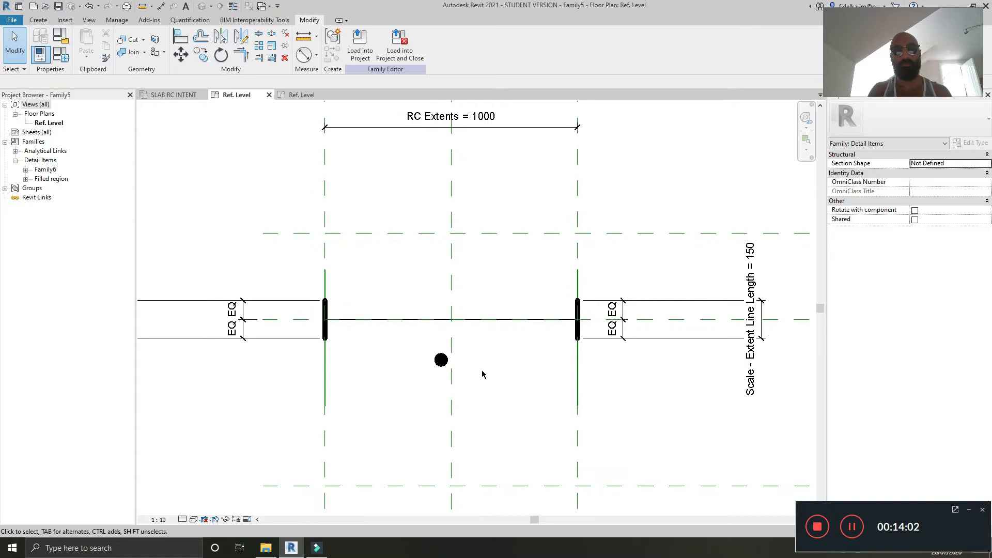
pyautogui.click(436, 365)
pyautogui.moveTo(437, 366)
pyautogui.mouseDown()
pyautogui.moveTo(421, 345)
pyautogui.moveTo(422, 354)
pyautogui.mouseUp()
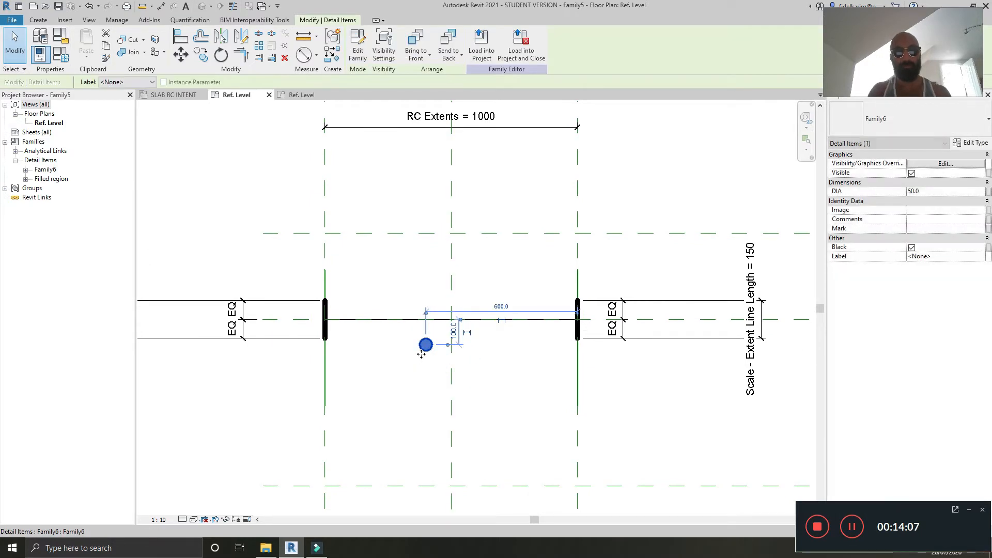
pyautogui.press('c')
pyautogui.press('o')
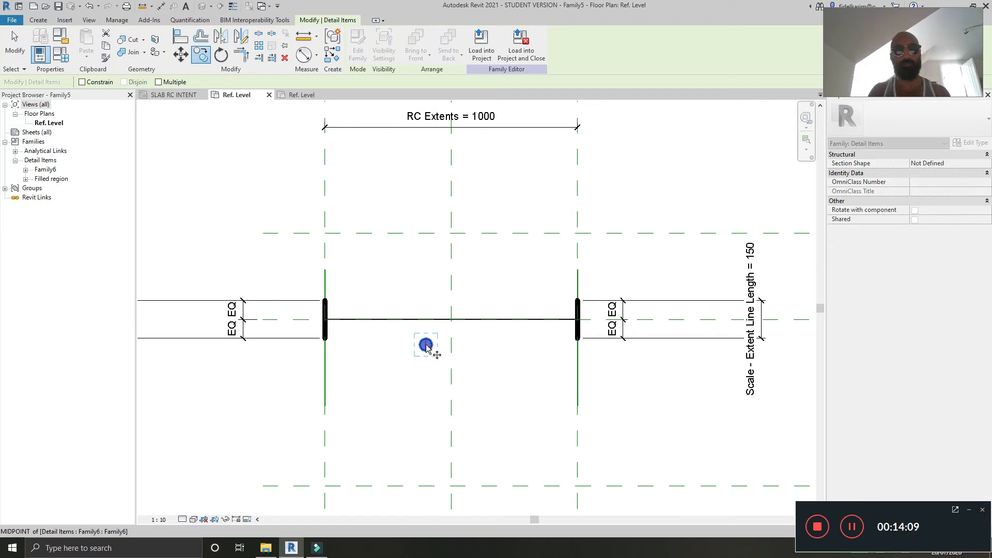
pyautogui.click(426, 345)
pyautogui.click(377, 345)
pyautogui.press('Escape')
pyautogui.scroll(2, 377, 357)
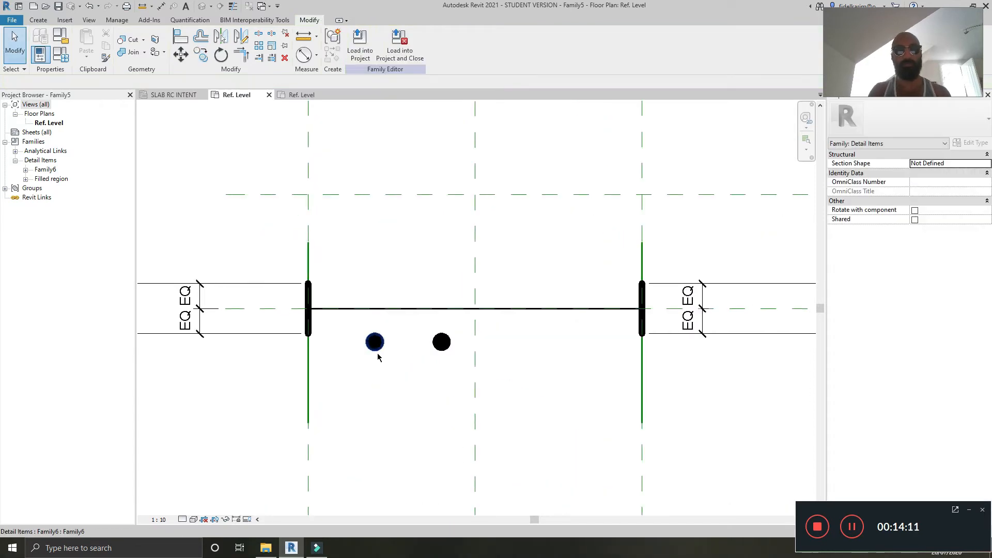
# Step: Turn off the Black option on the copied circle so it appears hollow
pyautogui.click(378, 356)
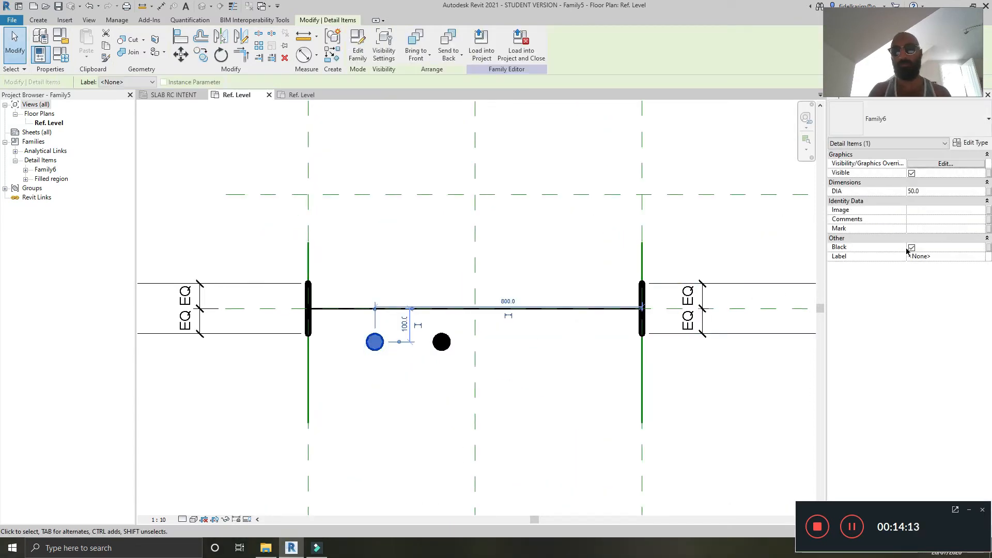
pyautogui.click(911, 248)
pyautogui.click(412, 416)
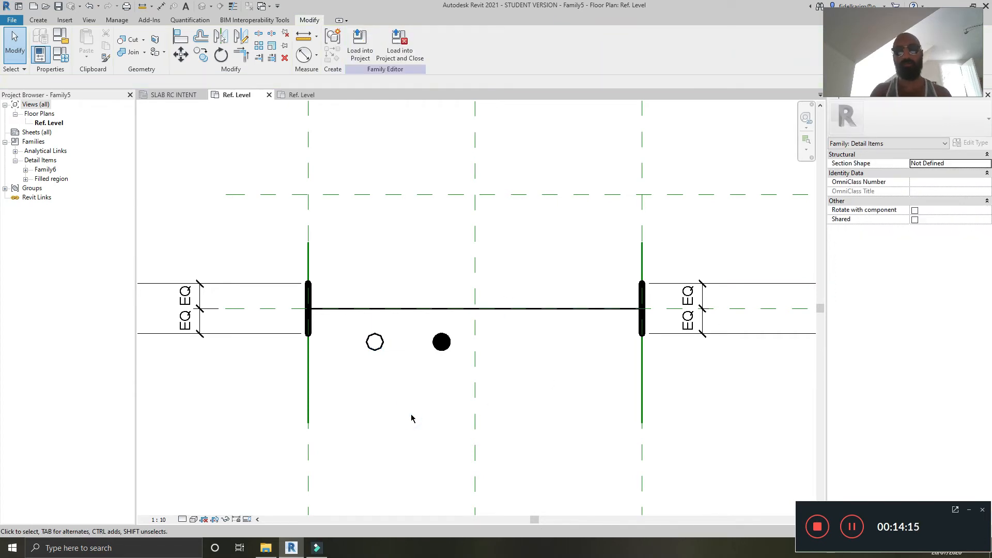
# Step: Align the filled circle to the new vertical reference plane and the horizontal centre plane, locking the alignment
pyautogui.moveTo(406, 380); pyautogui.dragTo(382, 391, button='middle')
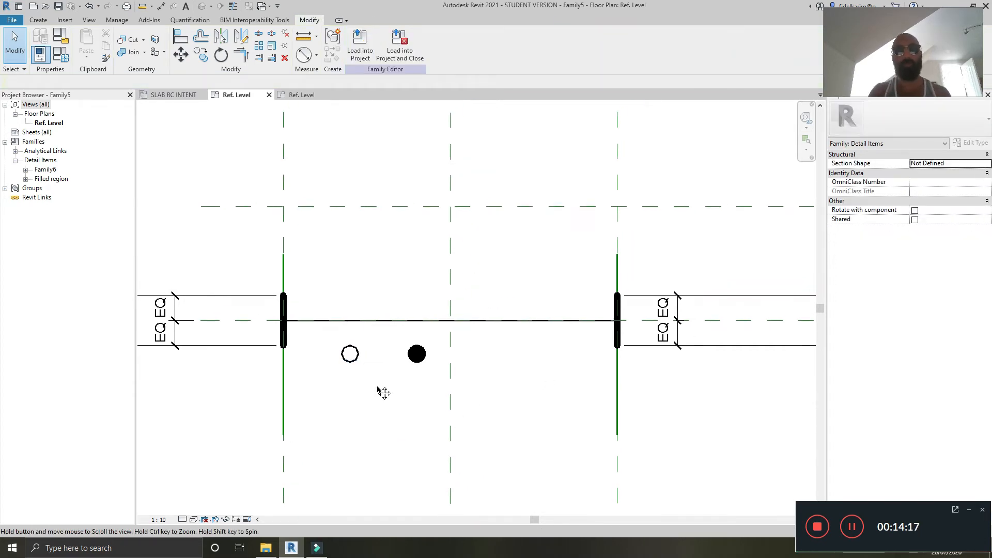
pyautogui.moveTo(487, 429); pyautogui.dragTo(450, 416, button='middle')
pyautogui.click(477, 422)
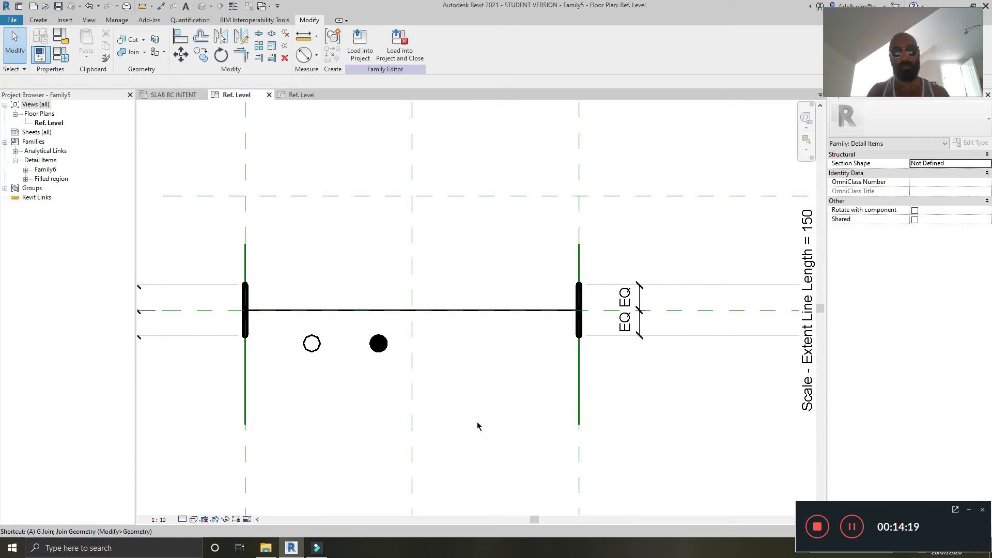
pyautogui.press('a')
pyautogui.press('l')
pyautogui.click(413, 394)
pyautogui.click(382, 349)
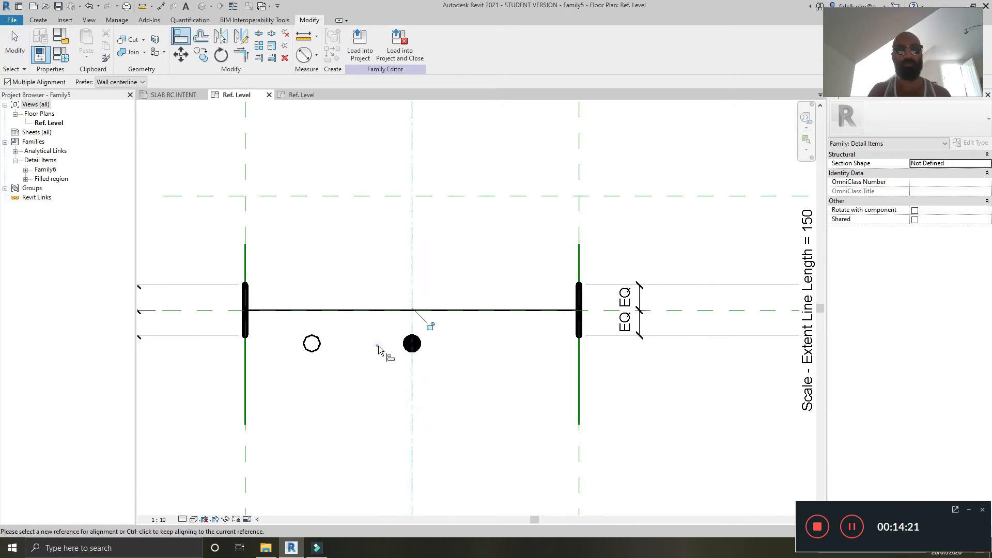
pyautogui.click(661, 311)
pyautogui.click(420, 346)
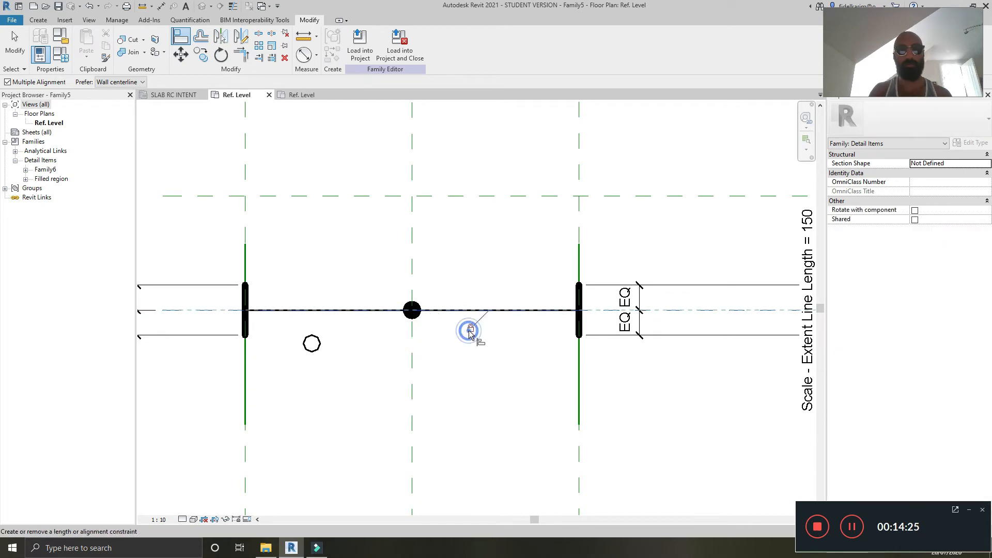
pyautogui.click(469, 331)
pyautogui.scroll(-2, 469, 331)
pyautogui.moveTo(516, 341); pyautogui.dragTo(489, 335, button='middle')
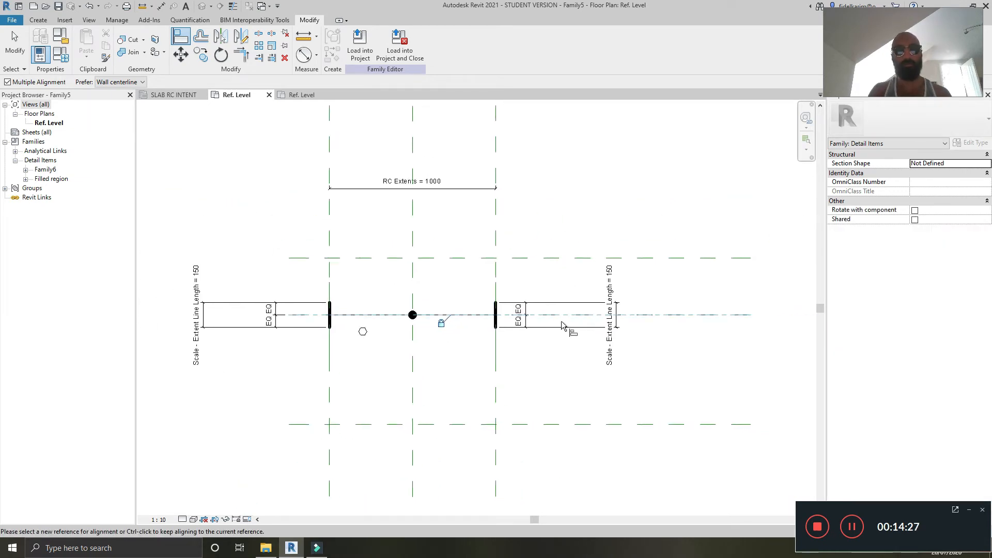
pyautogui.press('Escape')
# Step: Align the hollow circle to the horizontal centre plane and lock it
pyautogui.click(735, 360)
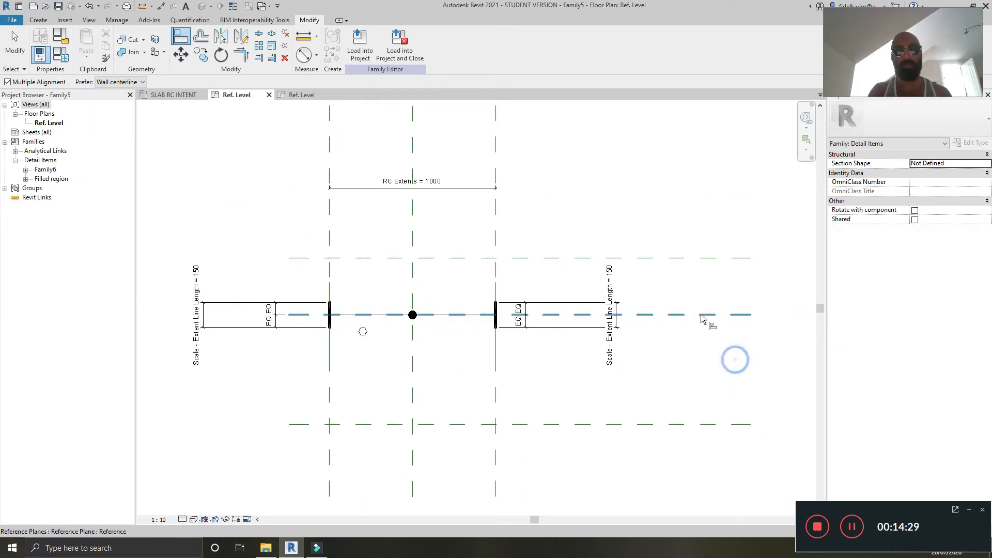
pyautogui.click(703, 316)
pyautogui.click(363, 330)
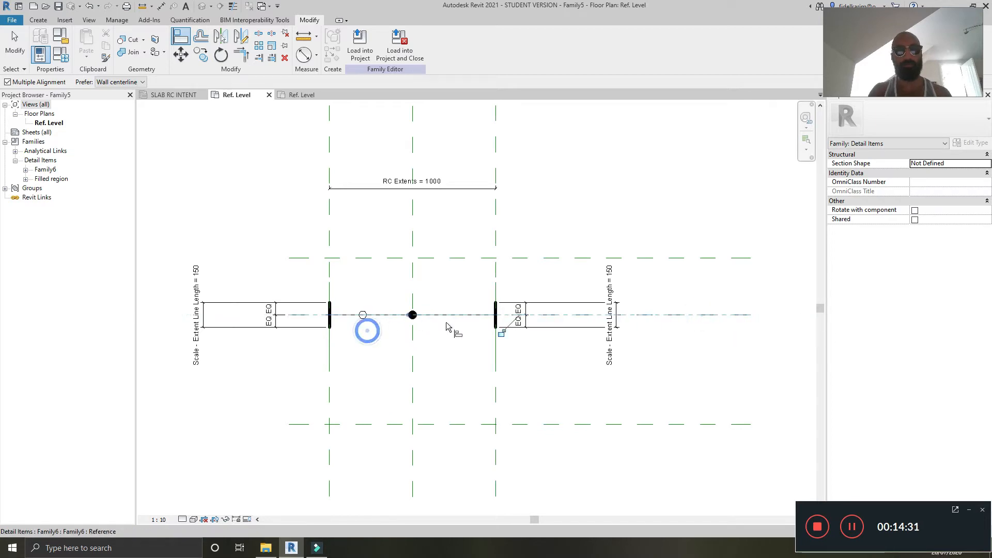
pyautogui.click(501, 334)
pyautogui.press('Escape')
# Step: Draw another vertical reference plane about 200 mm inside the left RC extents plane
pyautogui.moveTo(422, 361); pyautogui.dragTo(442, 363, button='middle')
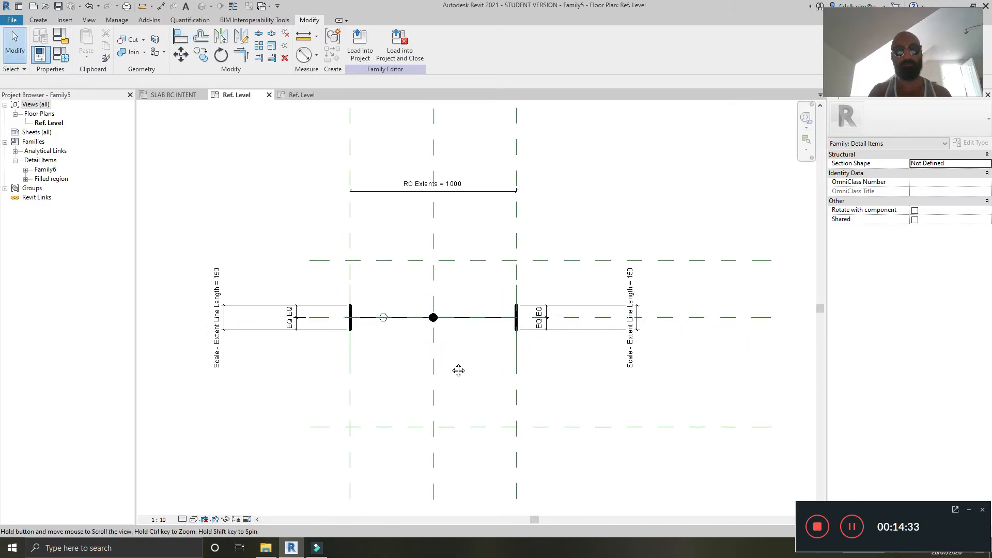
pyautogui.click(434, 362)
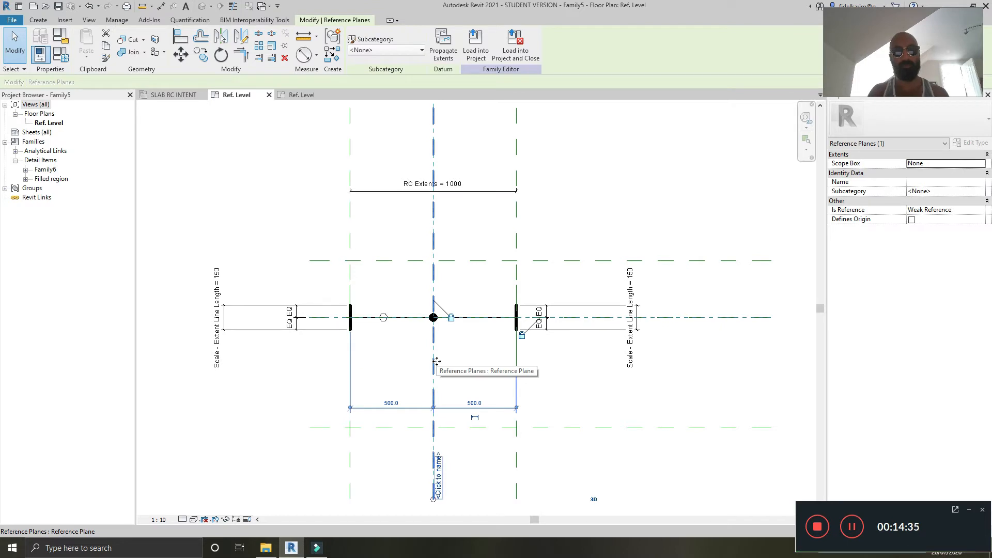
pyautogui.scroll(-2, 437, 362)
pyautogui.press('r')
pyautogui.press('p')
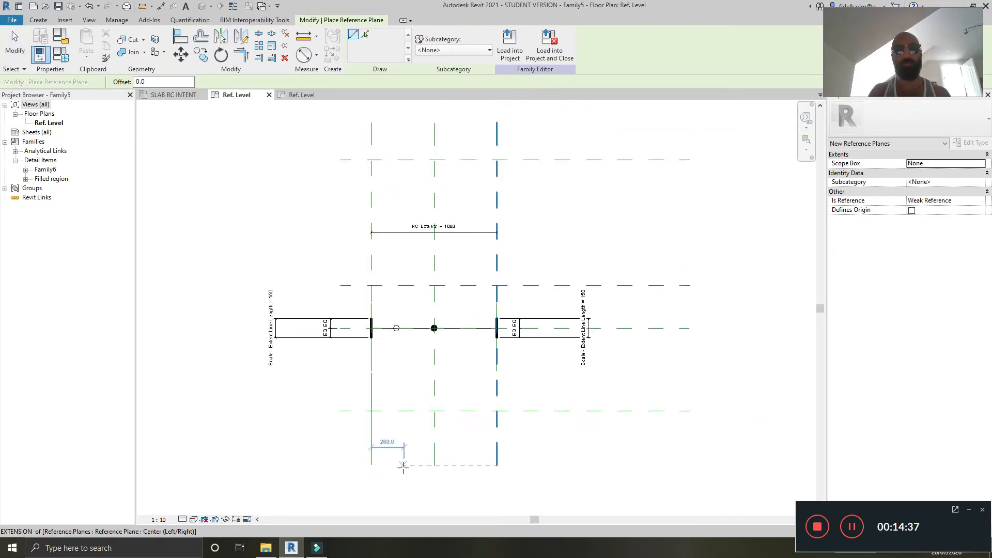
pyautogui.click(404, 465)
pyautogui.click(405, 124)
pyautogui.scroll(2, 401, 372)
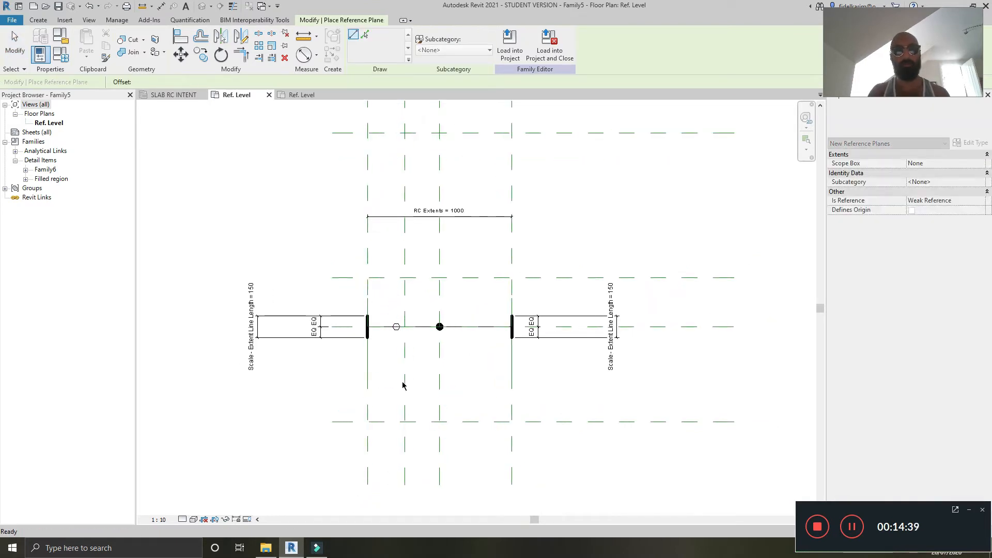
pyautogui.press('Escape')
# Step: Align the hollow circle to the new vertical reference plane and lock it
pyautogui.click(391, 380)
pyautogui.press('a')
pyautogui.press('l')
pyautogui.click(407, 271)
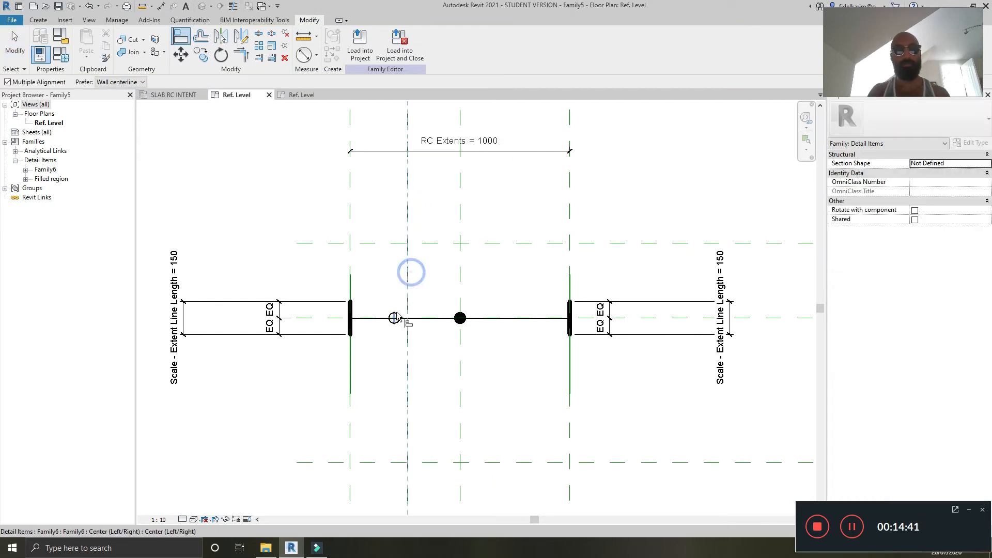
pyautogui.click(396, 312)
pyautogui.click(425, 327)
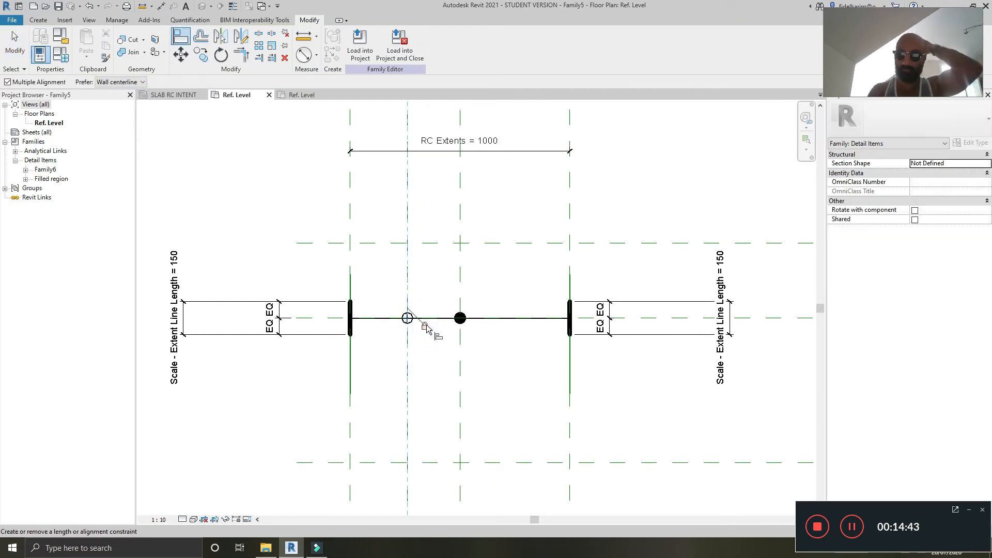
pyautogui.scroll(-1, 428, 382)
pyautogui.scroll(3, 431, 385)
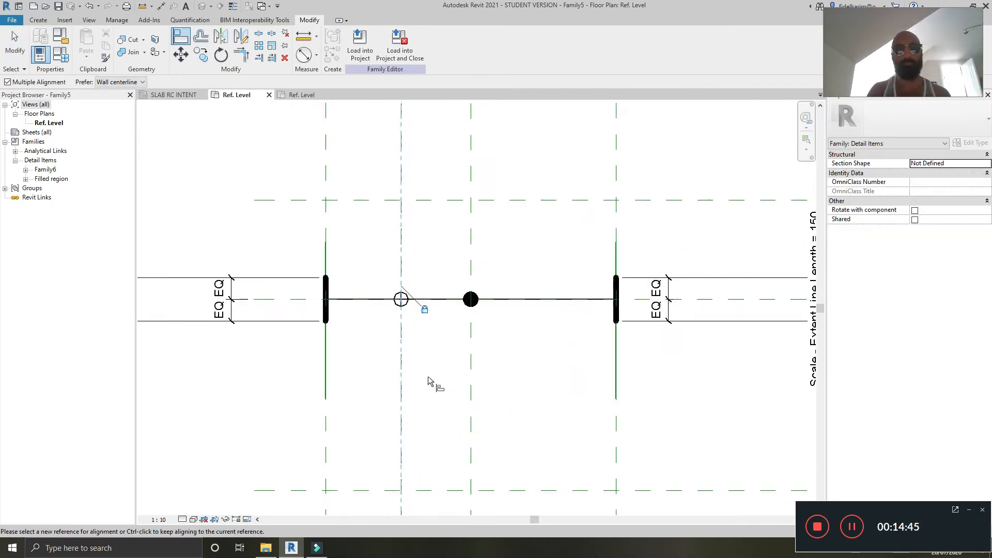
pyautogui.press('Escape')
pyautogui.click(395, 371)
pyautogui.moveTo(383, 370); pyautogui.dragTo(383, 370)
pyautogui.moveTo(471, 388); pyautogui.dragTo(488, 391)
pyautogui.click(543, 384)
pyautogui.scroll(-2, 543, 384)
pyautogui.moveTo(538, 381); pyautogui.dragTo(486, 393, button='middle')
pyautogui.scroll(-1, 501, 378)
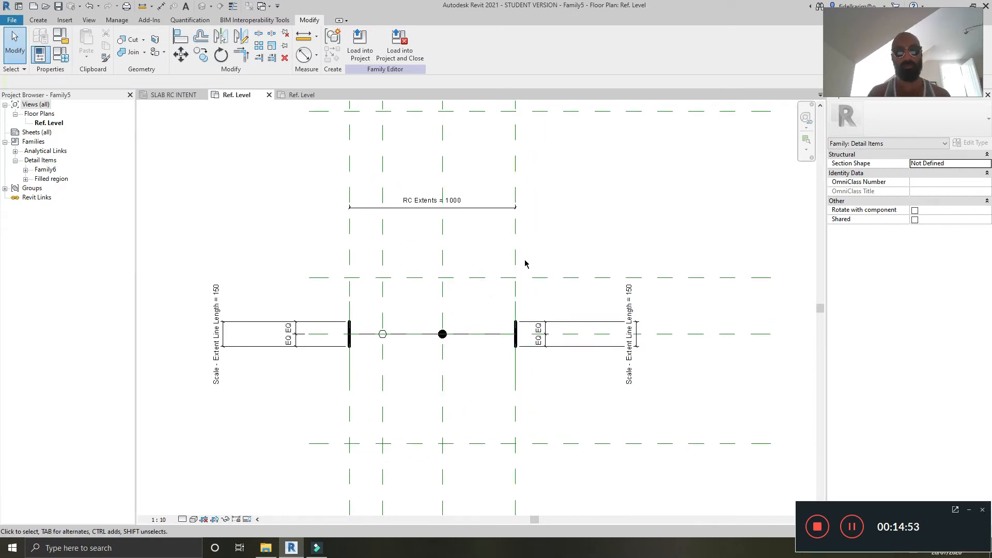
# Step: Dimension from the right RC extents plane to each circle's vertical reference plane
pyautogui.press('d')
pyautogui.press('i')
pyautogui.scroll(4, 460, 377)
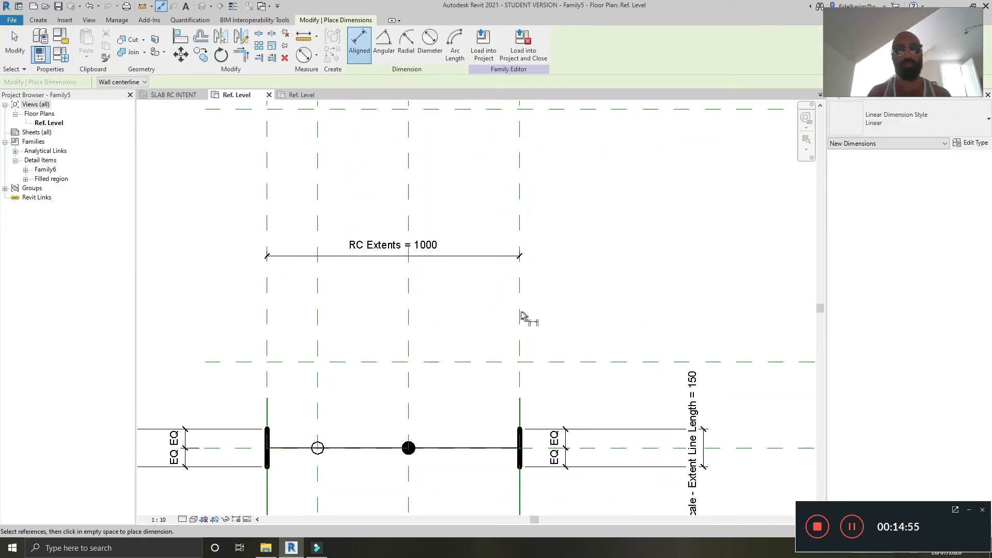
pyautogui.click(515, 246)
pyautogui.click(409, 342)
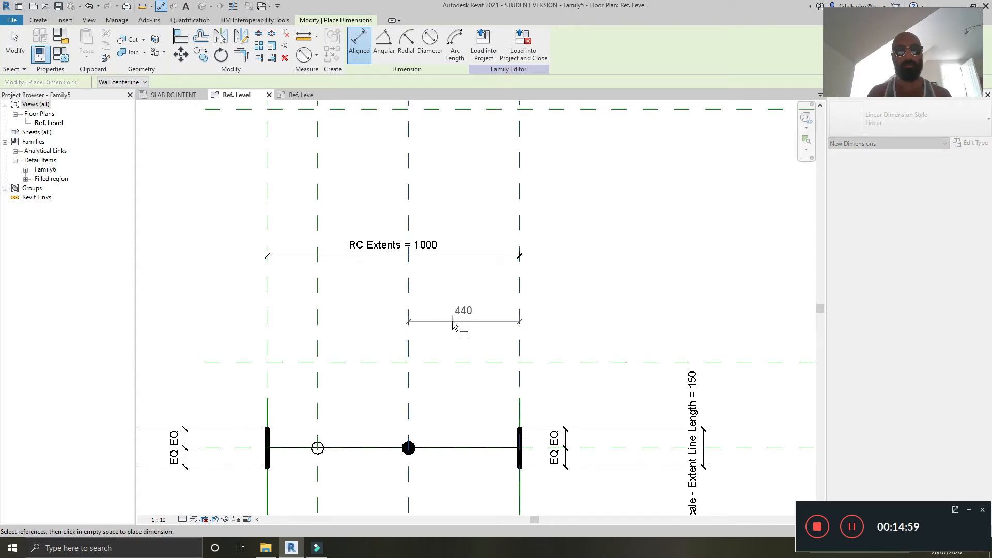
pyautogui.click(452, 324)
pyautogui.click(518, 284)
pyautogui.click(319, 298)
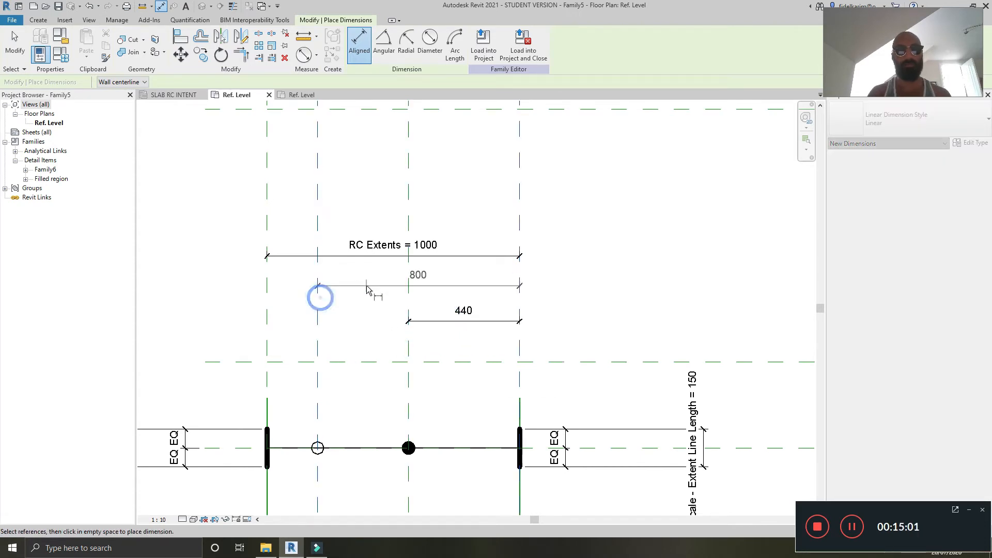
pyautogui.click(368, 289)
pyautogui.press('Escape')
pyautogui.press('Escape')
# Step: Label the shorter dimension with a new instance parameter named Placement - Rebar
pyautogui.click(460, 321)
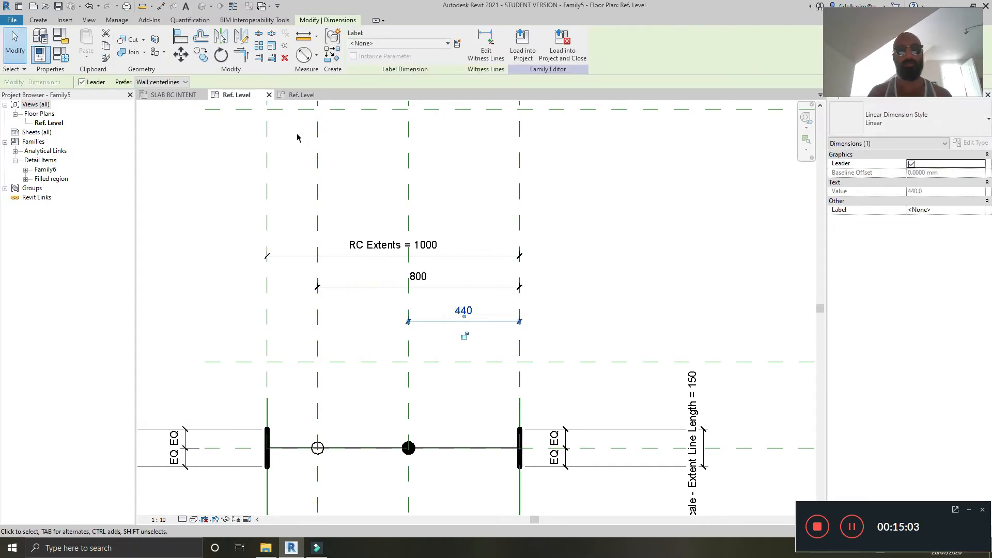
pyautogui.click(457, 44)
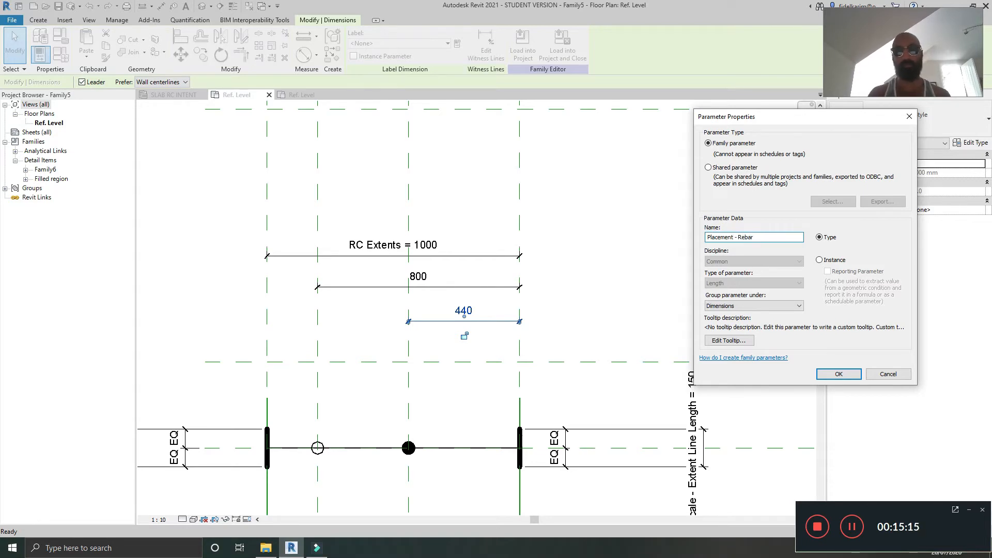
pyautogui.click(819, 260)
pyautogui.click(838, 374)
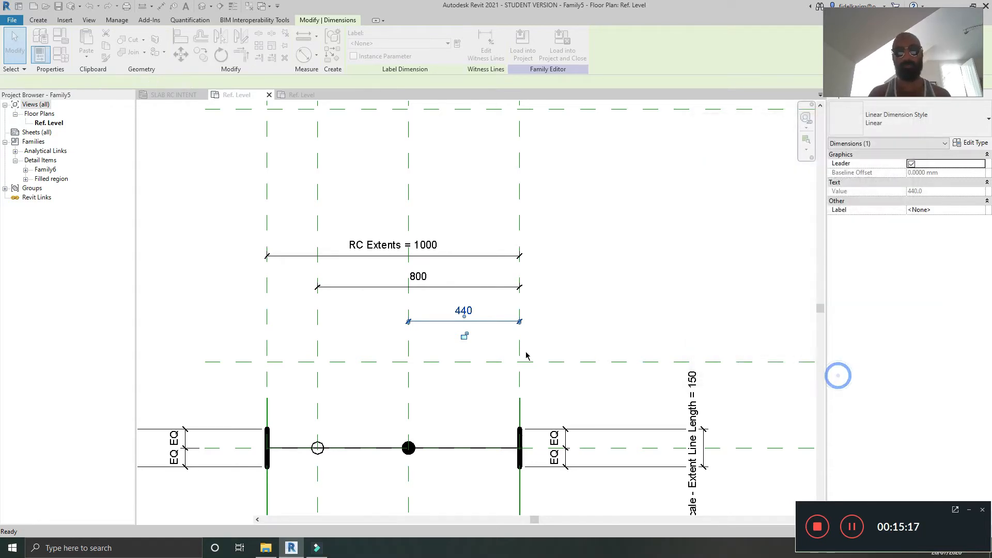
# Step: Label the 800 mm dimension with a new instance parameter named Placement C Tag
pyautogui.click(365, 285)
pyautogui.click(458, 44)
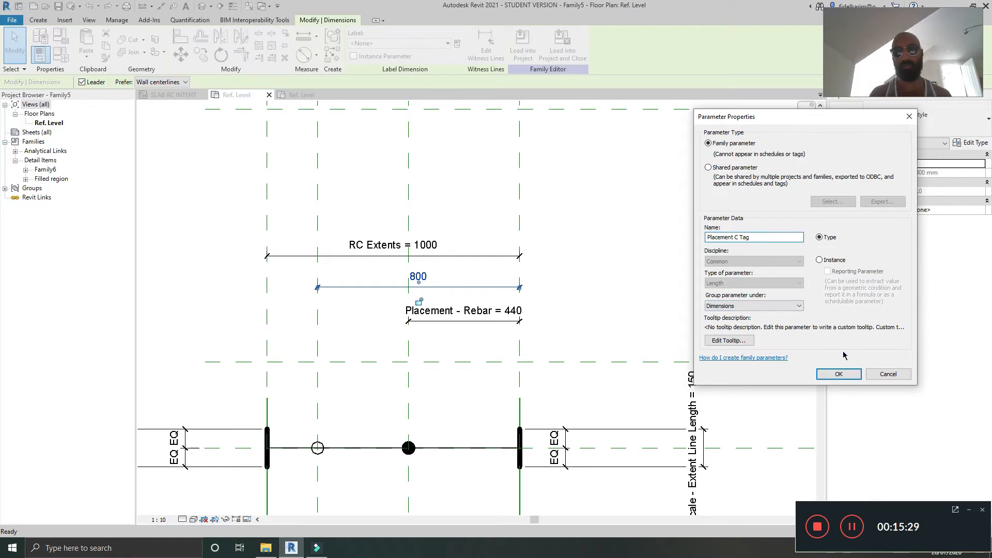
pyautogui.click(820, 260)
pyautogui.click(847, 380)
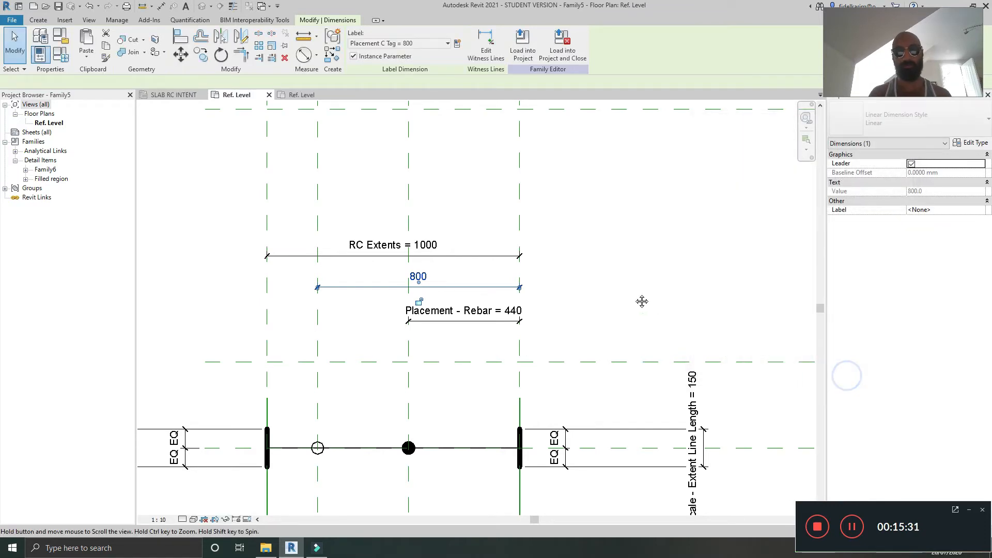
# Step: Load the edited bar symbol family into the open building project
pyautogui.moveTo(642, 301); pyautogui.dragTo(505, 222, button='middle')
pyautogui.scroll(-1, 517, 242)
pyautogui.moveTo(540, 299); pyautogui.dragTo(634, 295, button='middle')
pyautogui.click(330, 378)
pyautogui.scroll(1, 331, 383)
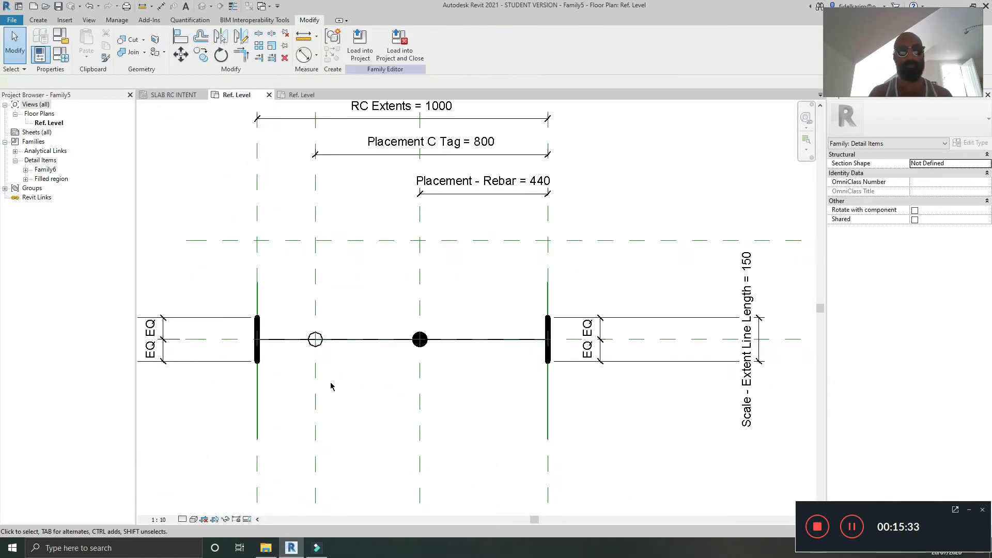
pyautogui.click(360, 42)
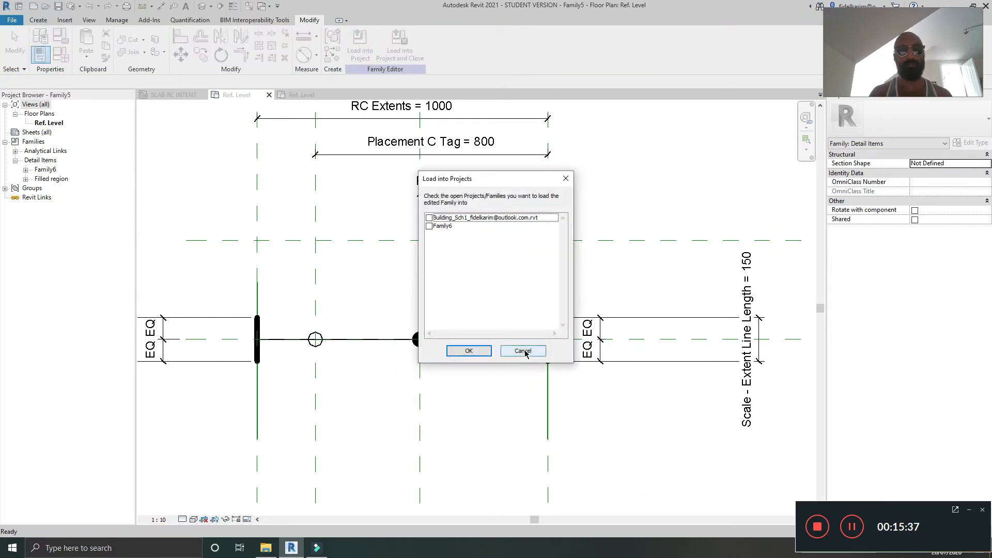
pyautogui.click(429, 218)
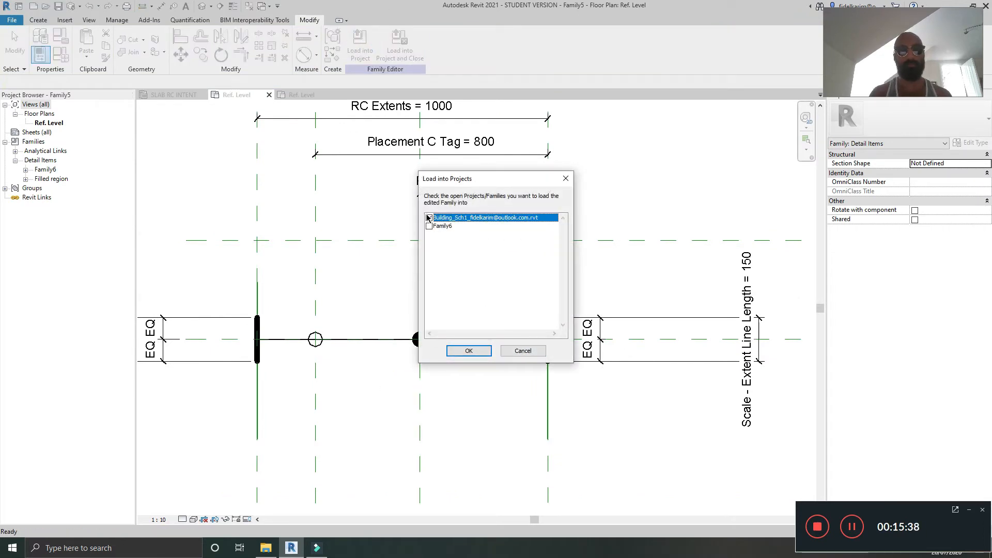
pyautogui.click(469, 351)
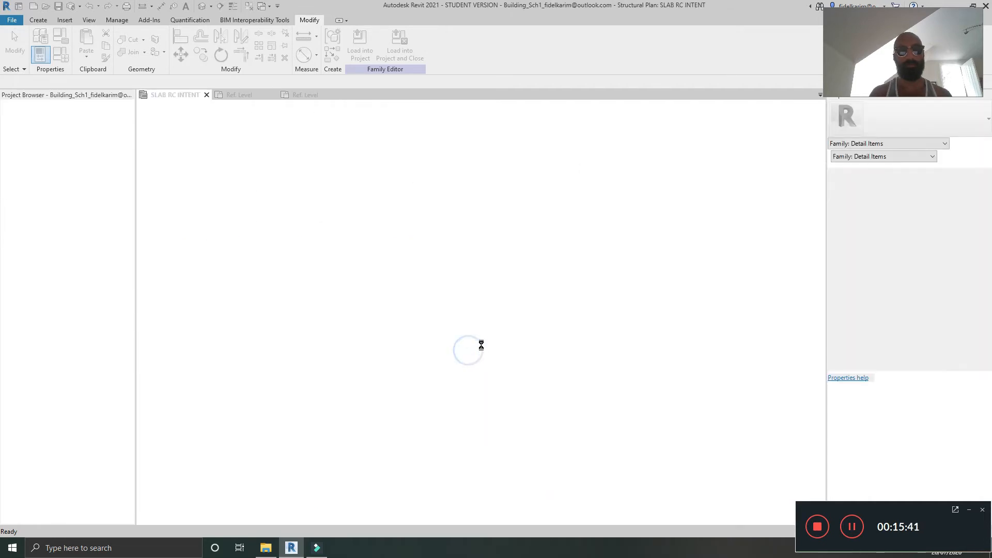
# Step: In the SLAB RC INTENT plan, select the bar symbol and drag its placement grips to shift both circles
pyautogui.click(460, 239)
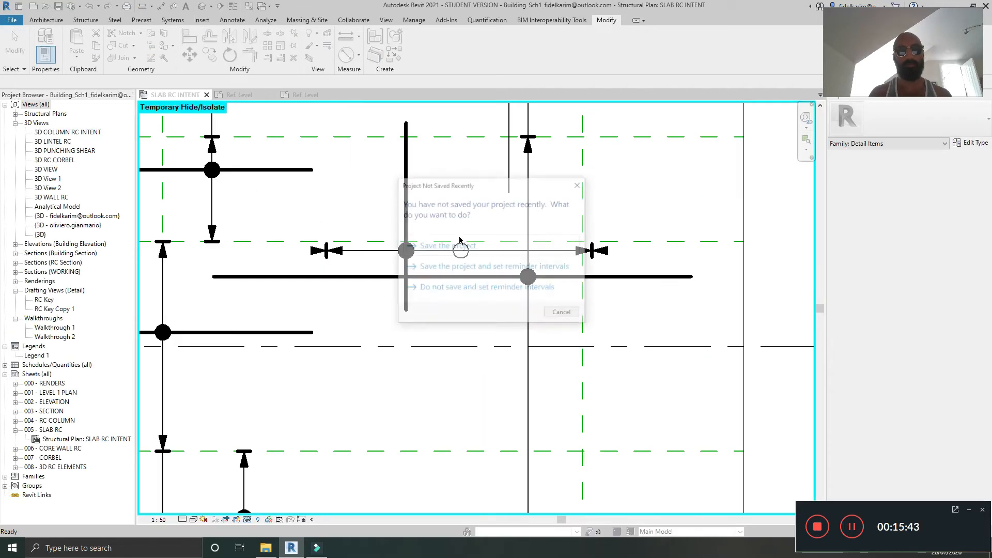
pyautogui.click(580, 185)
pyautogui.moveTo(445, 148); pyautogui.dragTo(449, 350, button='middle')
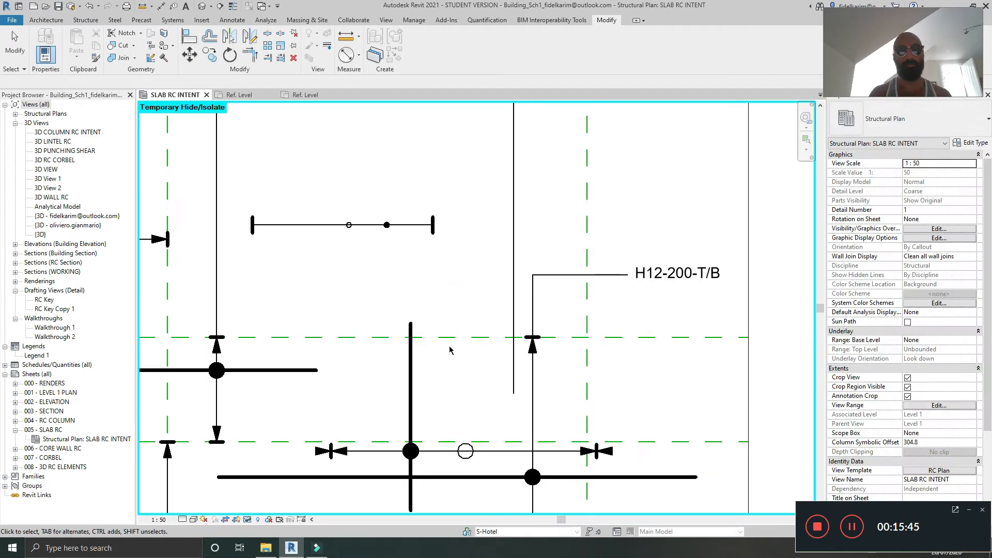
pyautogui.scroll(-2, 449, 349)
pyautogui.scroll(3, 406, 290)
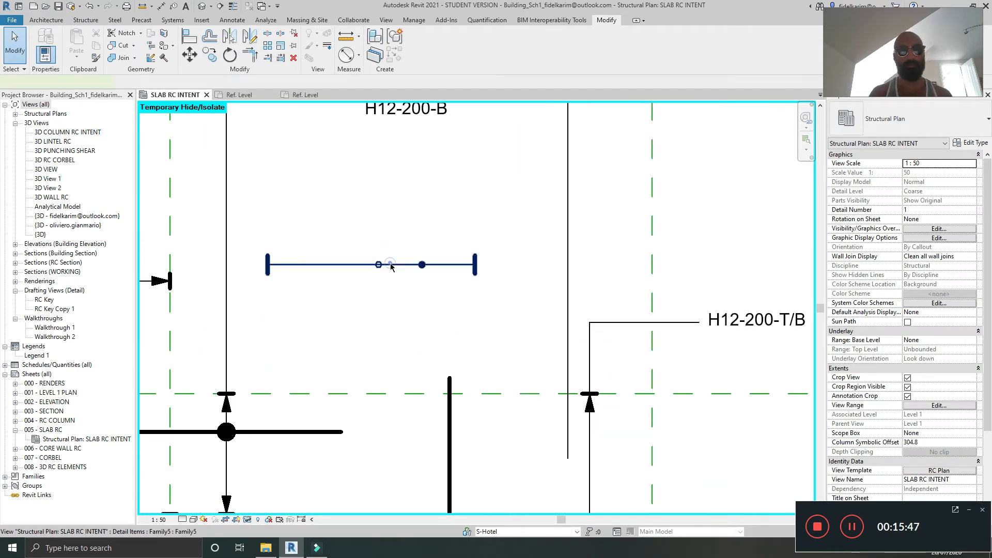
pyautogui.click(391, 264)
pyautogui.scroll(3, 391, 264)
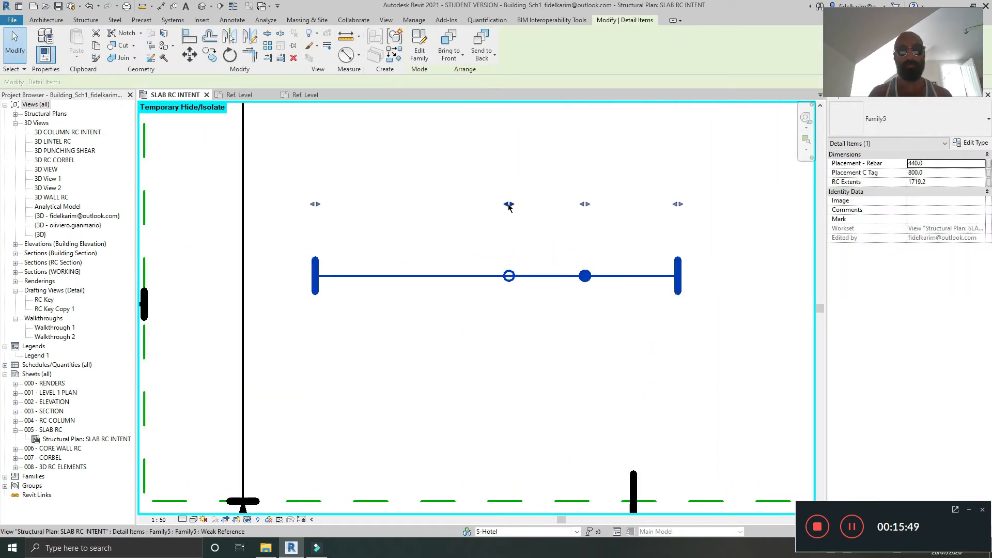
pyautogui.moveTo(509, 205); pyautogui.dragTo(448, 212)
pyautogui.moveTo(585, 204)
pyautogui.mouseDown()
pyautogui.moveTo(539, 211)
pyautogui.moveTo(577, 211)
pyautogui.mouseUp()
pyautogui.moveTo(447, 206); pyautogui.dragTo(468, 208)
pyautogui.moveTo(577, 204); pyautogui.dragTo(546, 207)
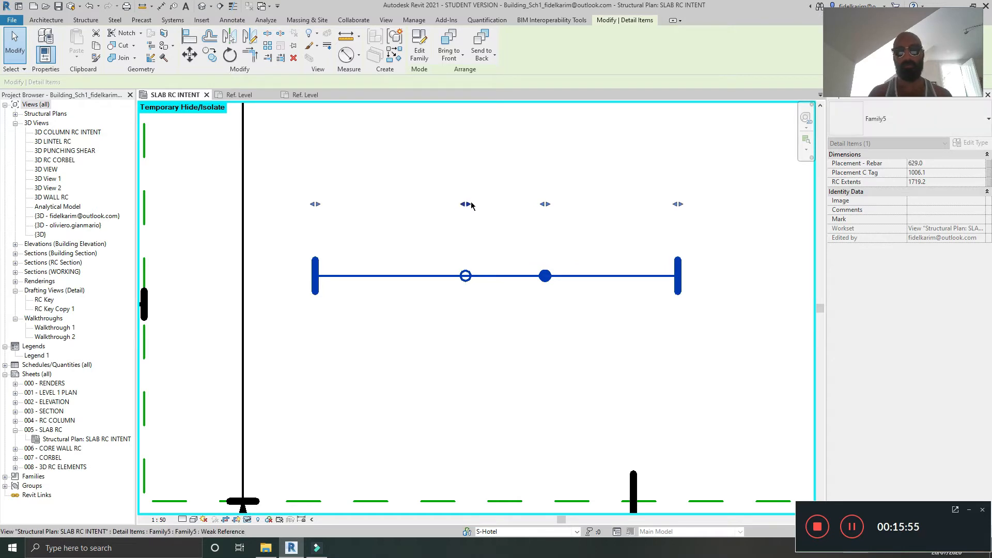
# Step: Close the Family6 editor without saving its changes
pyautogui.click(305, 94)
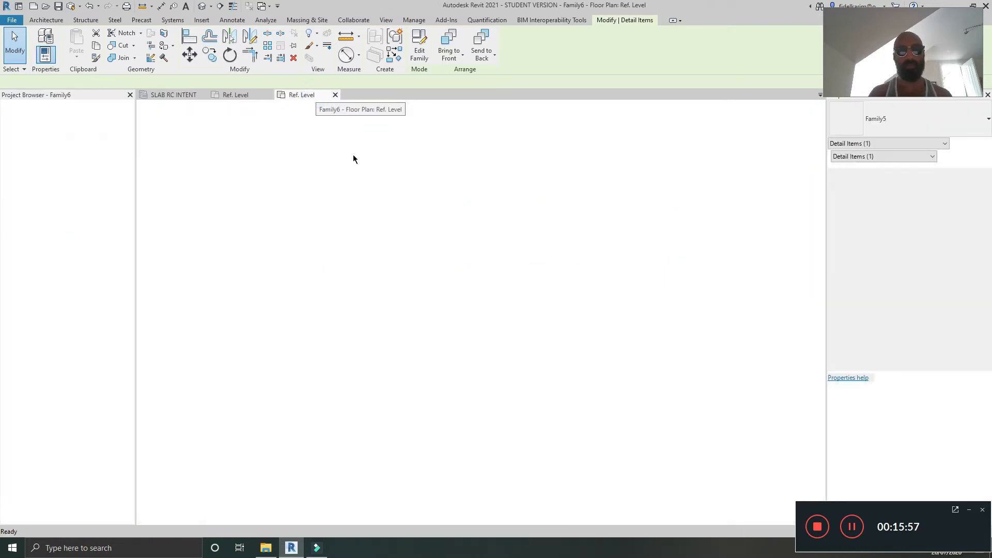
pyautogui.click(334, 94)
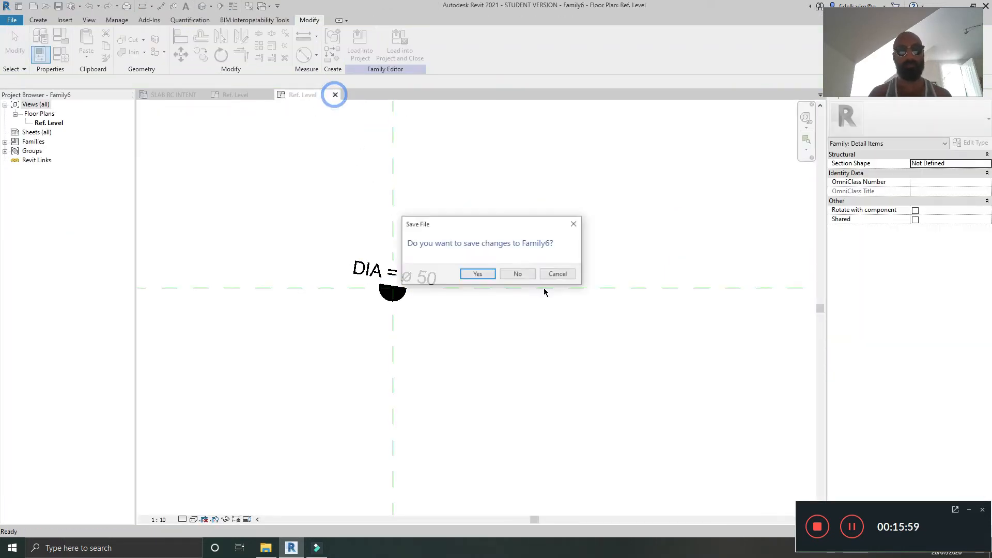
pyautogui.click(511, 274)
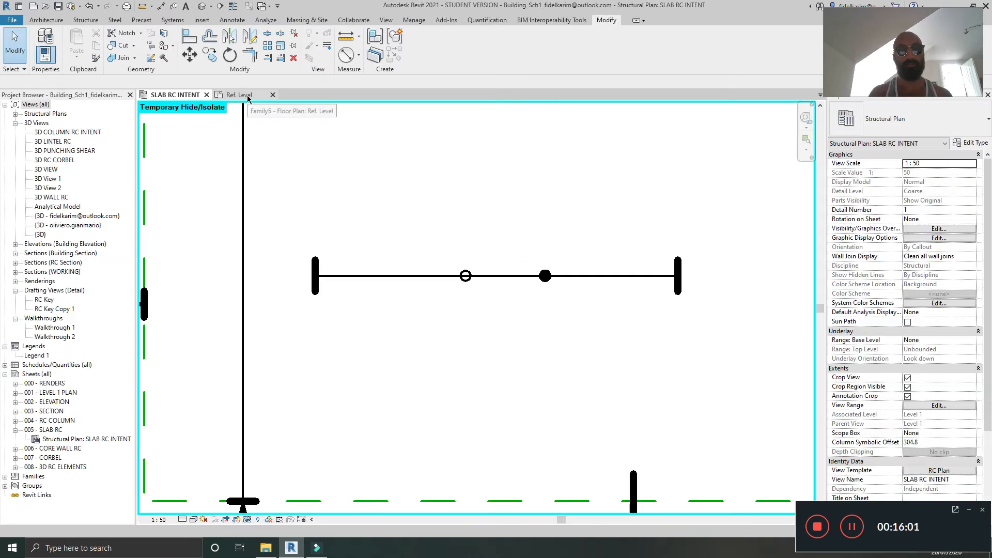
# Step: Return to the Family5 editor and delete the vertical reference lines at both bar ends
pyautogui.click(247, 95)
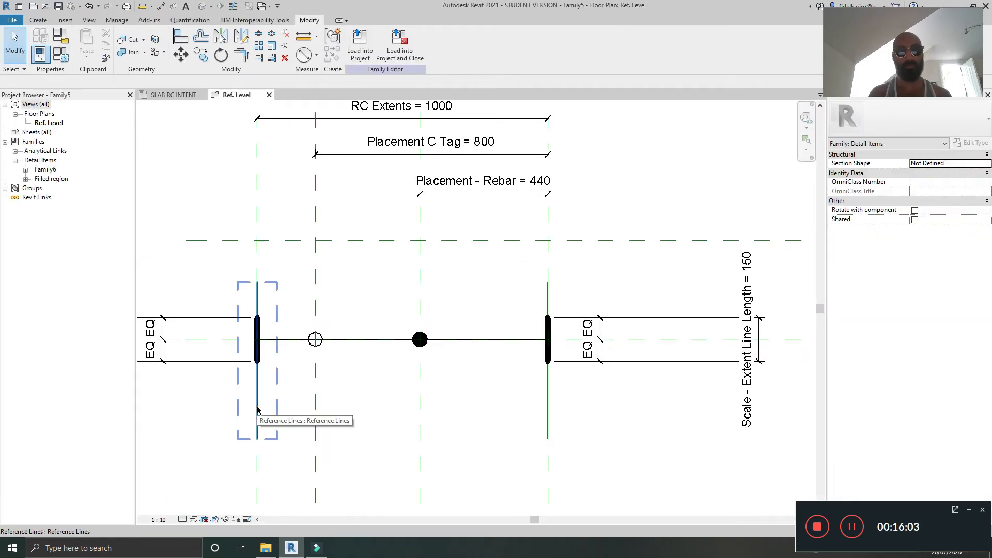
pyautogui.click(258, 410)
pyautogui.press('Delete')
pyautogui.click(548, 420)
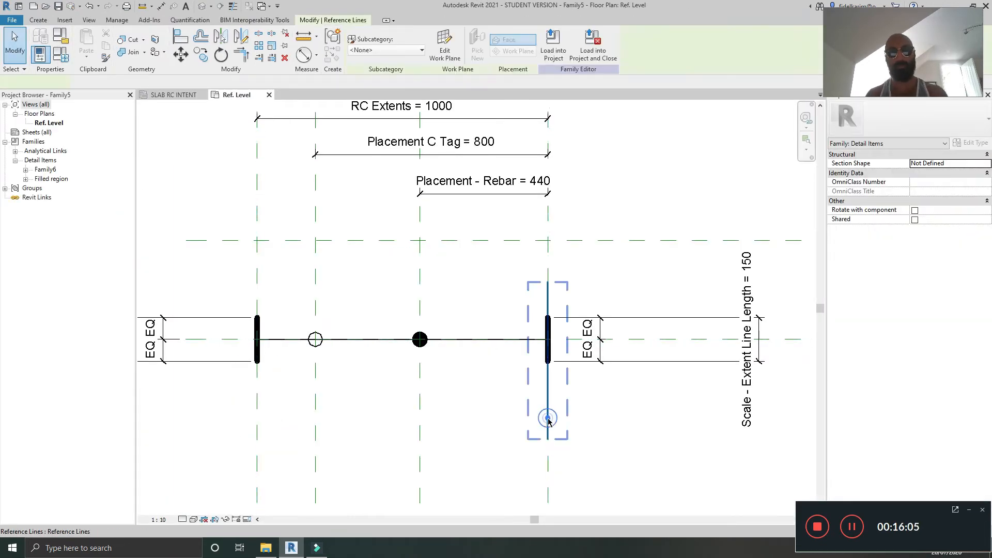
pyautogui.press('Delete')
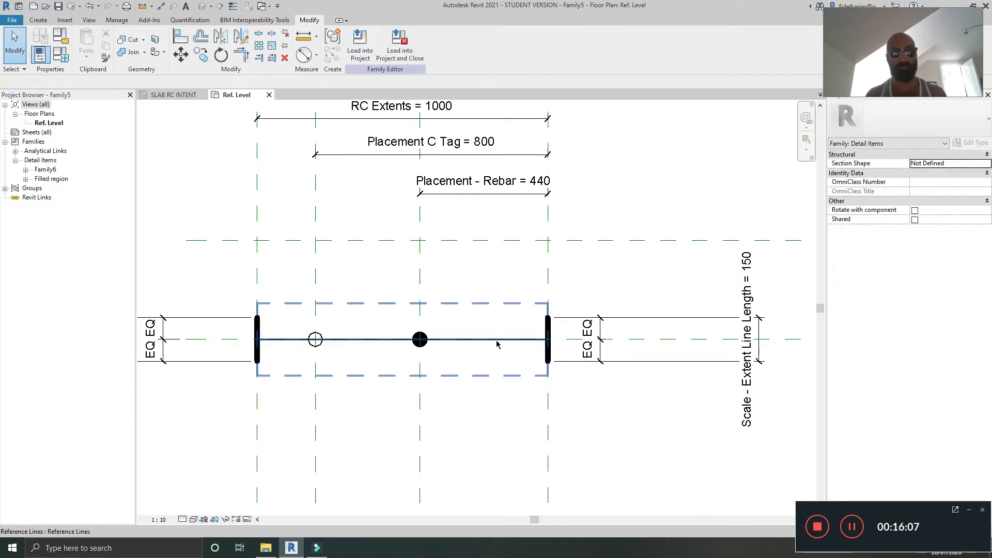
pyautogui.click(497, 340)
pyautogui.press('Escape')
pyautogui.scroll(-2, 496, 337)
pyautogui.moveTo(522, 357); pyautogui.dragTo(558, 346, button='middle')
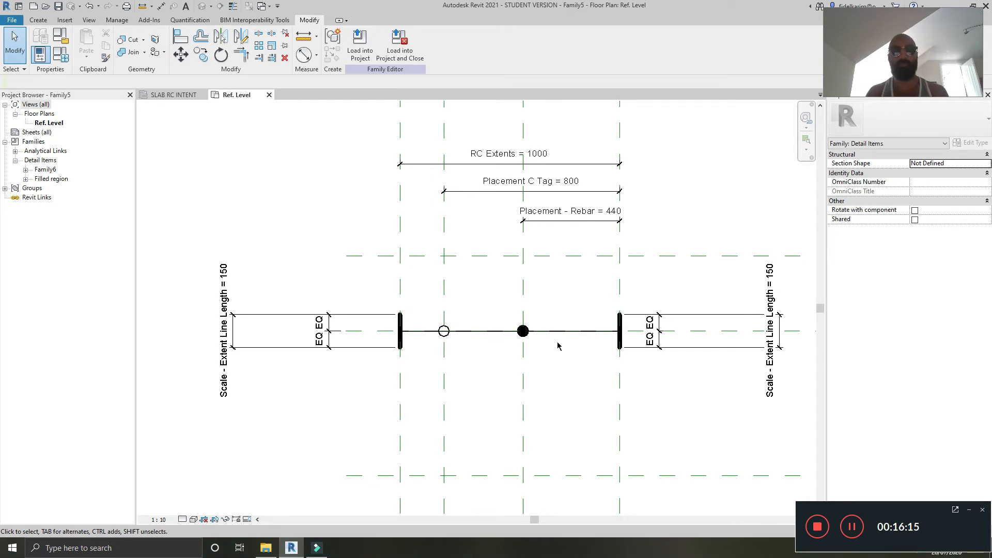
pyautogui.click(859, 528)
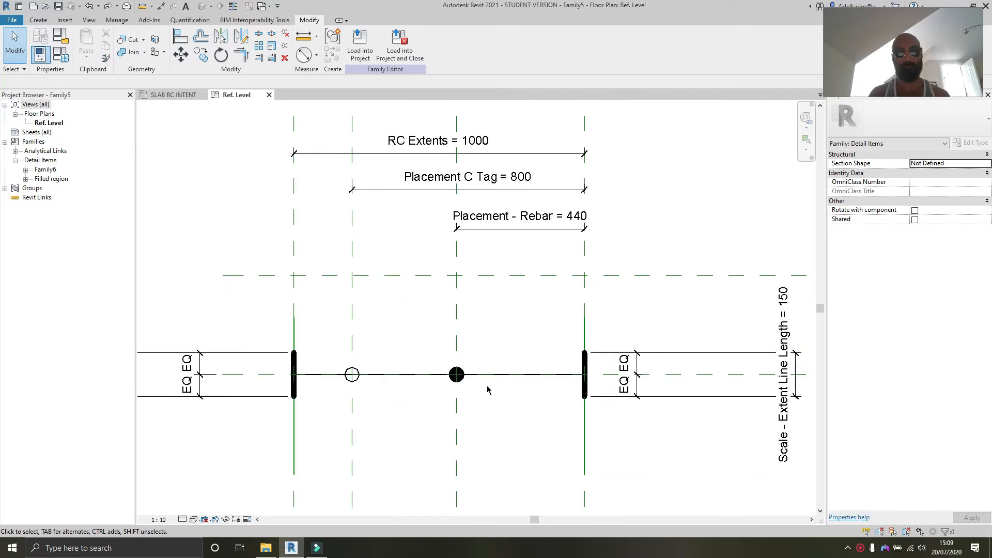
pyautogui.moveTo(487, 388); pyautogui.dragTo(478, 325, button='middle')
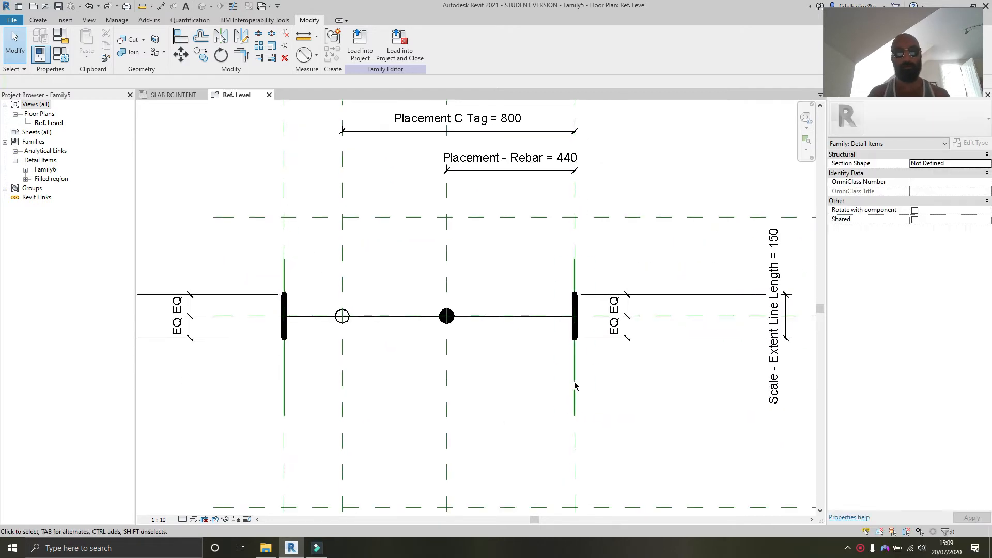
pyautogui.click(576, 385)
pyautogui.press('Escape')
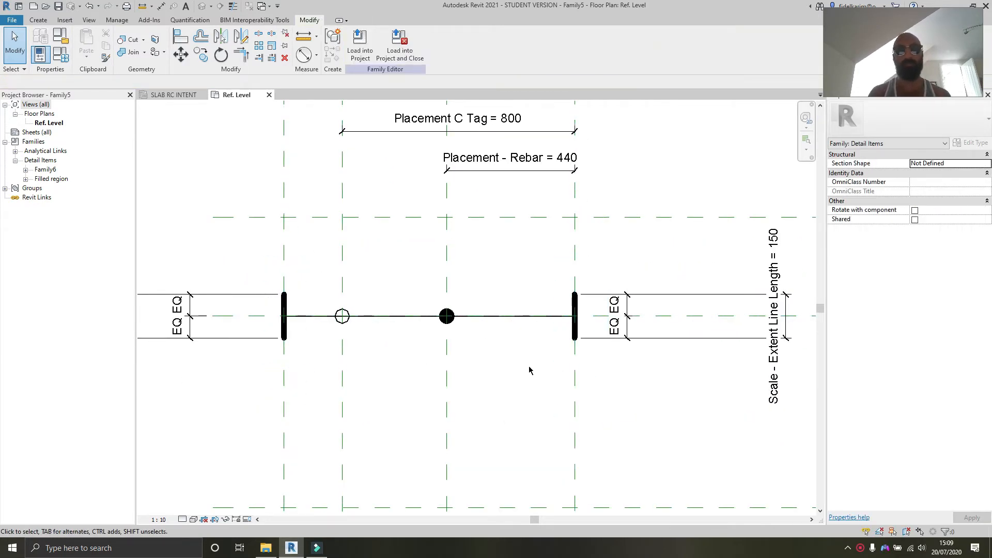
# Step: Draw a vertical heavy line about 1000 mm long between the top and bottom horizontal reference planes
pyautogui.moveTo(530, 370)
pyautogui.mouseDown(button='middle')
pyautogui.moveTo(584, 372)
pyautogui.moveTo(512, 377)
pyautogui.mouseUp(button='middle')
pyautogui.moveTo(566, 367); pyautogui.dragTo(517, 345, button='middle')
pyautogui.scroll(-2, 619, 361)
pyautogui.moveTo(619, 362)
pyautogui.mouseDown(button='middle')
pyautogui.moveTo(527, 348)
pyautogui.moveTo(568, 355)
pyautogui.moveTo(525, 337)
pyautogui.mouseUp(button='middle')
pyautogui.scroll(1, 524, 343)
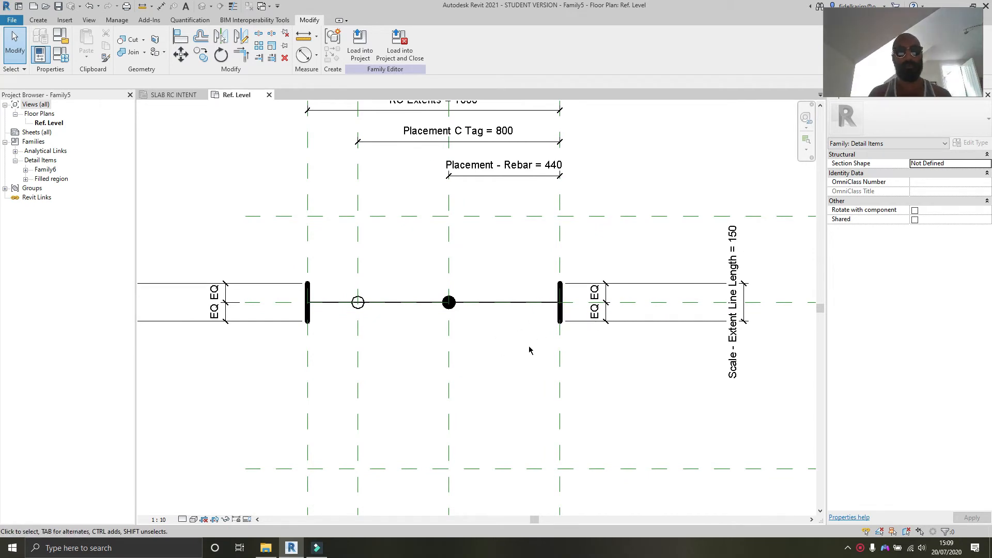
pyautogui.press('l')
pyautogui.press('i')
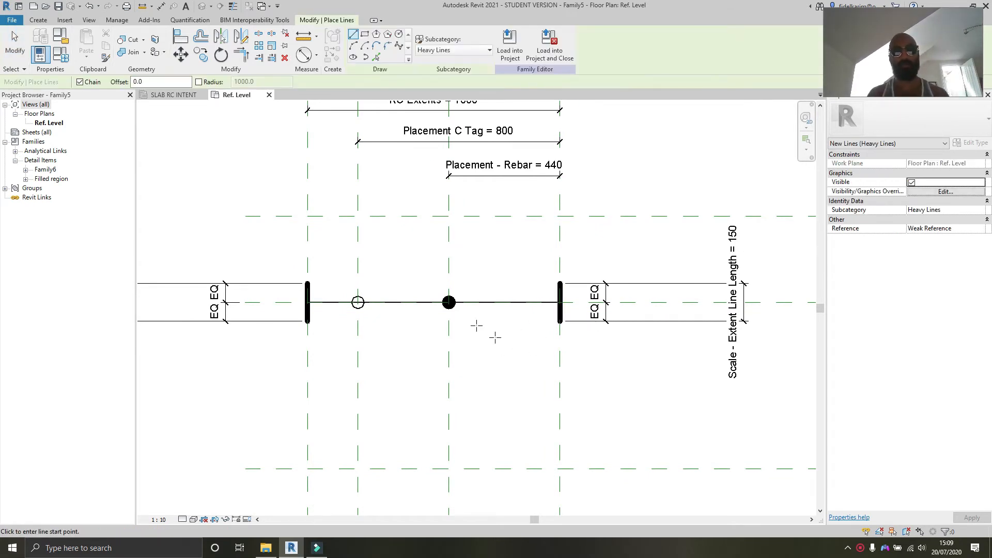
pyautogui.click(489, 216)
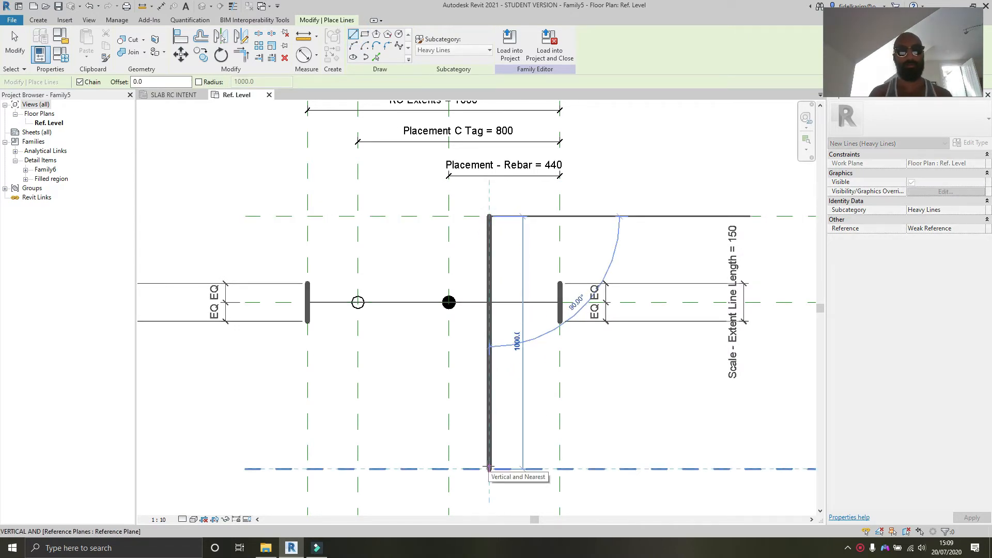
pyautogui.click(489, 469)
pyautogui.press('Escape')
pyautogui.press('Escape')
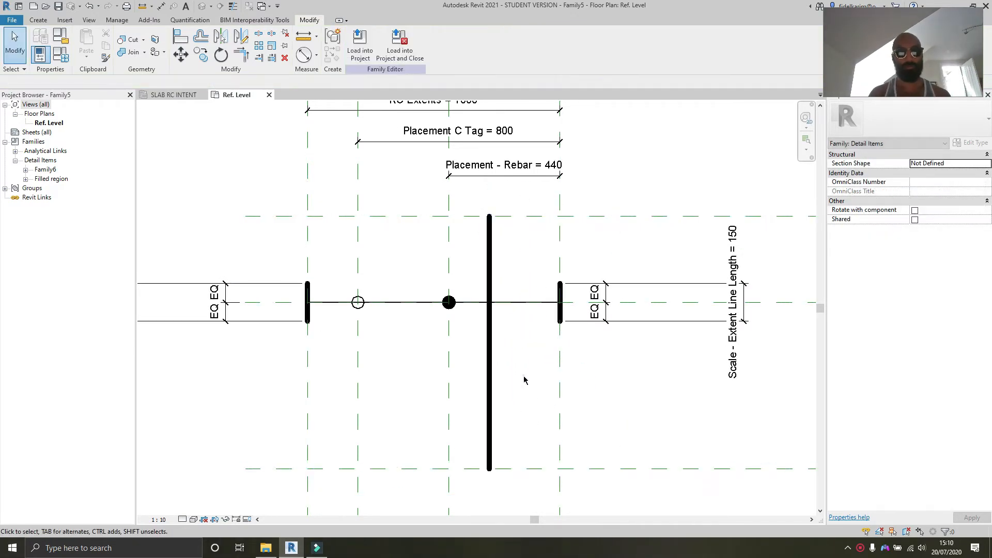
# Step: Align both ends of the vertical line to the top and bottom horizontal reference planes and lock them
pyautogui.press('a')
pyautogui.press('l')
pyautogui.click(515, 216)
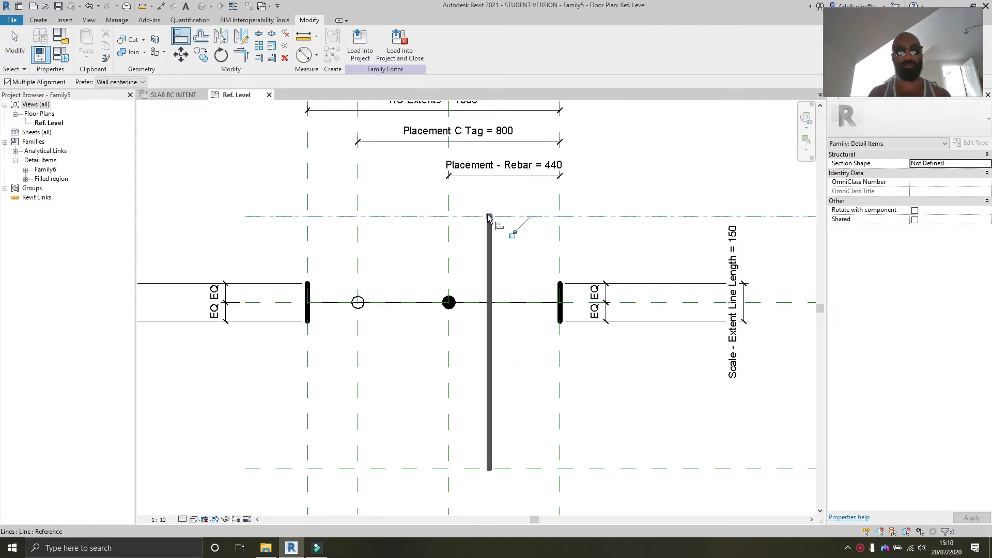
pyautogui.click(513, 235)
pyautogui.press('Escape')
pyautogui.click(521, 468)
pyautogui.click(489, 470)
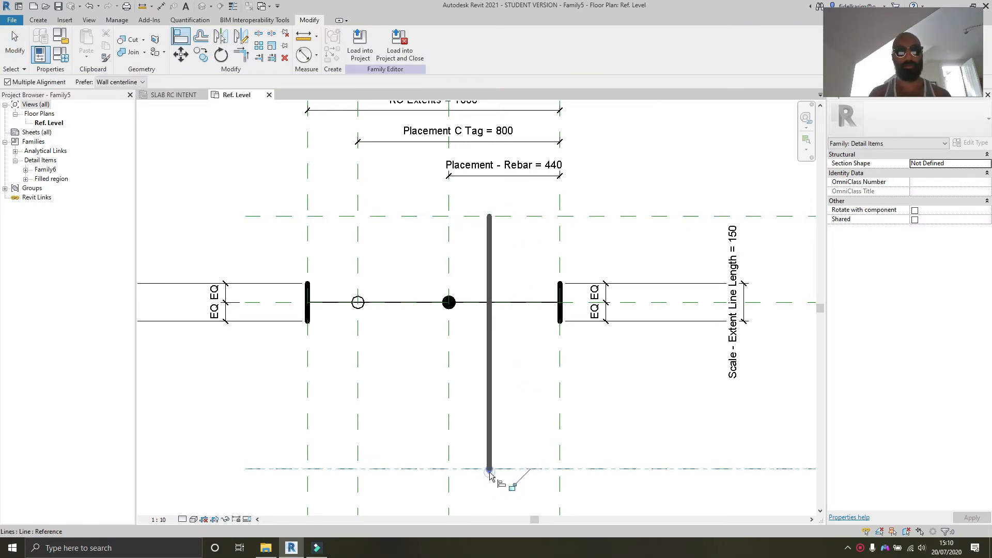
pyautogui.click(516, 390)
# Step: Align the vertical line to the filled circle's vertical reference plane
pyautogui.click(449, 385)
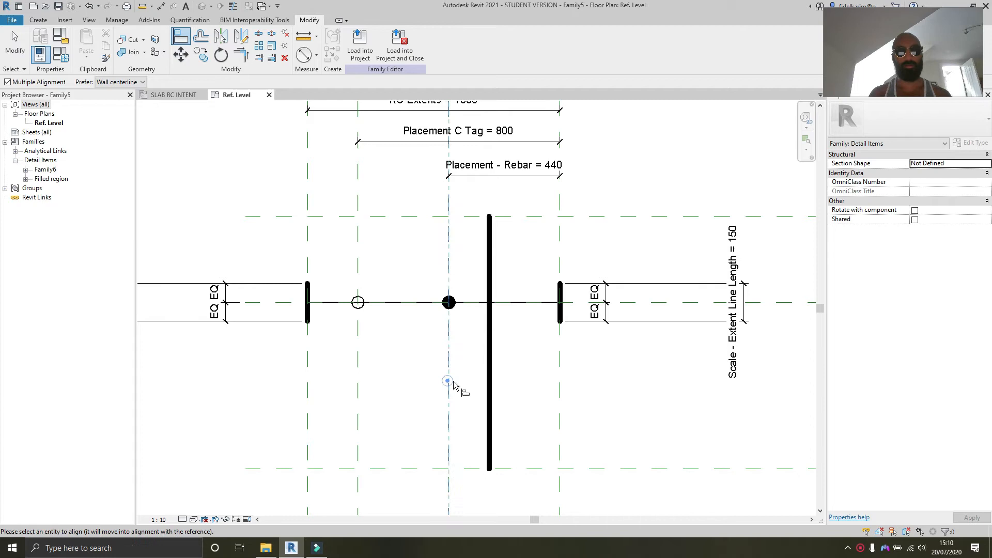
pyautogui.click(488, 381)
pyautogui.moveTo(431, 290); pyautogui.dragTo(444, 299, button='middle')
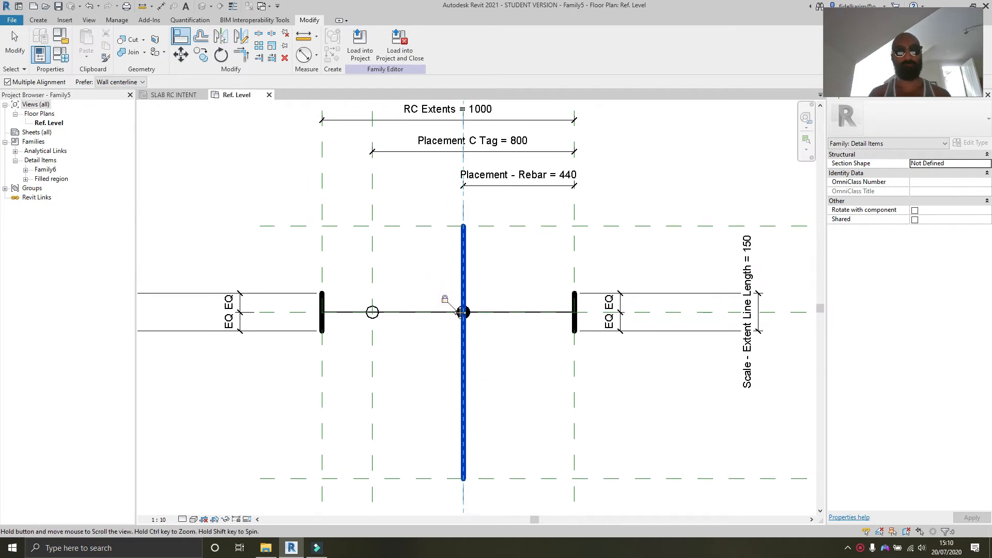
pyautogui.press('Escape')
pyautogui.press('Escape')
# Step: Dimension the distance between the top and bottom horizontal reference planes
pyautogui.scroll(-1, 537, 304)
pyautogui.moveTo(537, 304)
pyautogui.mouseDown(button='middle')
pyautogui.moveTo(548, 325)
pyautogui.moveTo(539, 322)
pyautogui.mouseUp(button='middle')
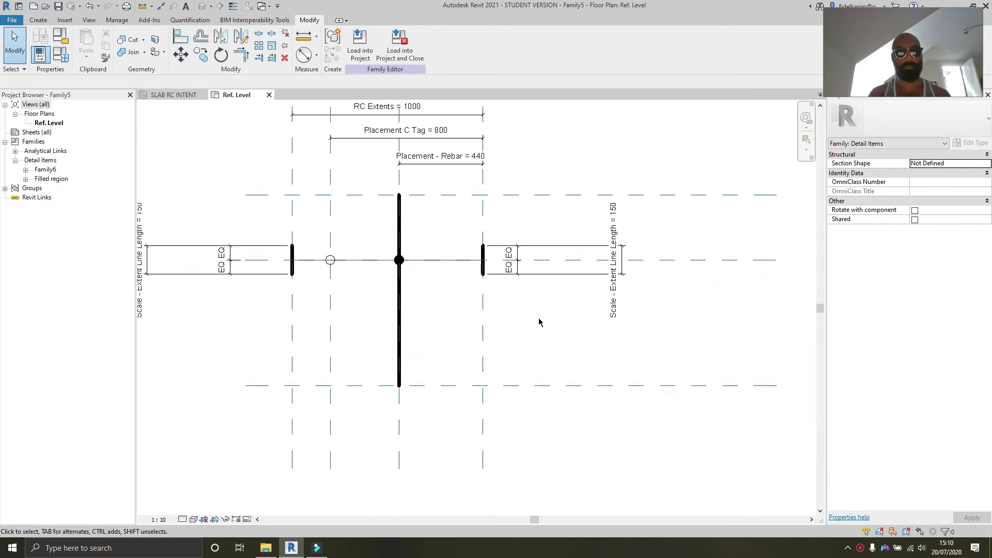
pyautogui.press('i')
pyautogui.click(692, 386)
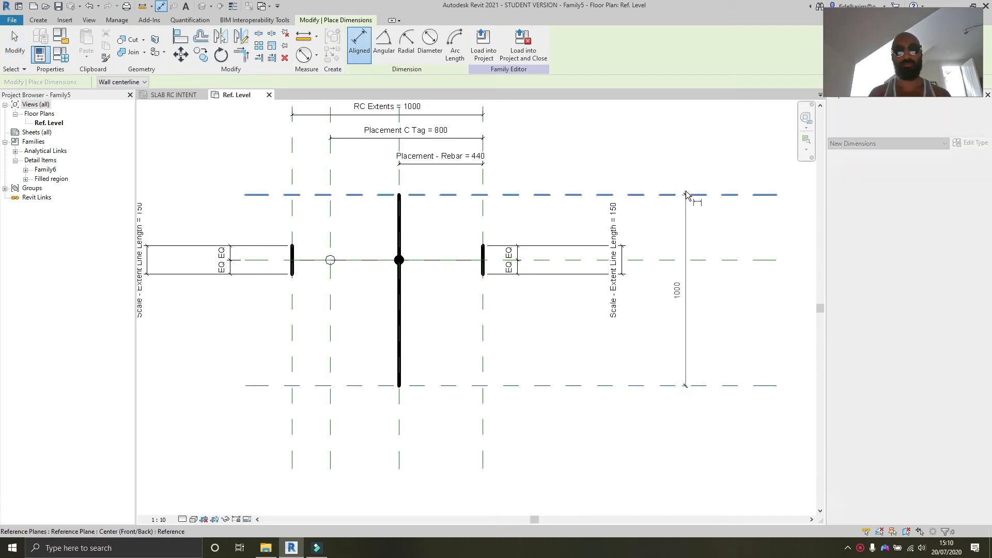
pyautogui.click(694, 195)
pyautogui.click(697, 215)
pyautogui.press('Escape')
pyautogui.press('Escape')
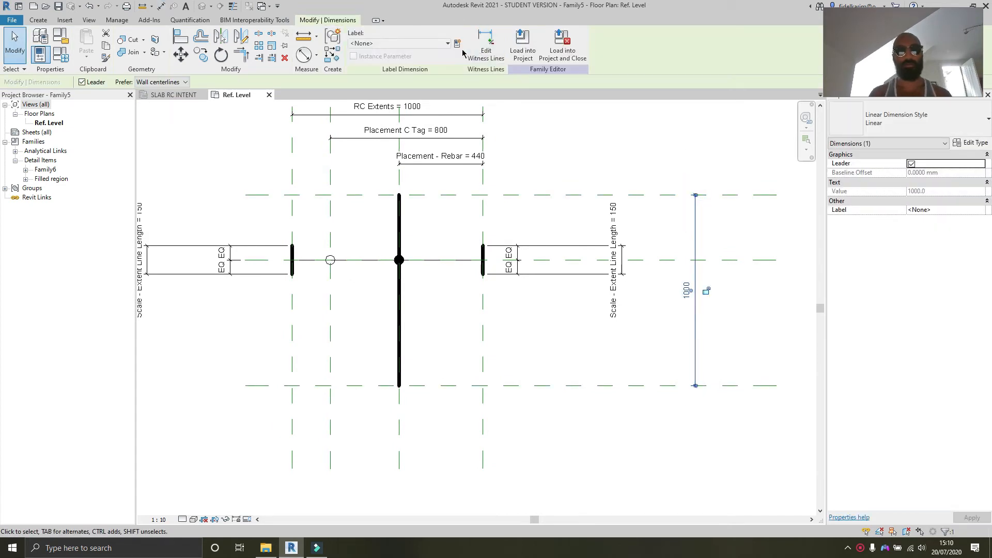
# Step: Label the vertical dimension with a new instance parameter named RC Length
pyautogui.click(458, 44)
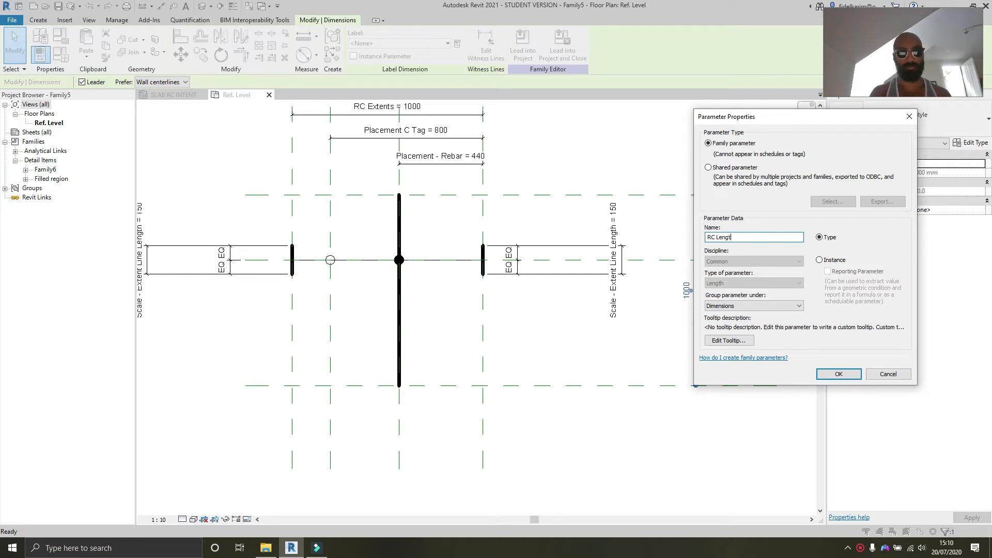
pyautogui.click(820, 260)
pyautogui.click(839, 374)
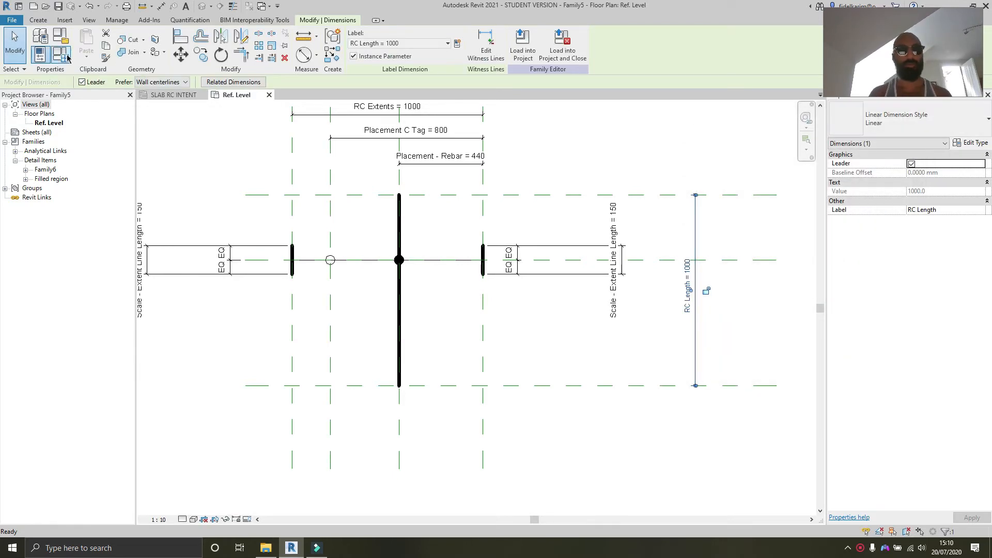
# Step: Reorder the family parameters so RC Length comes first, followed by RC Extents, and close the Family Types dialog
pyautogui.click(61, 53)
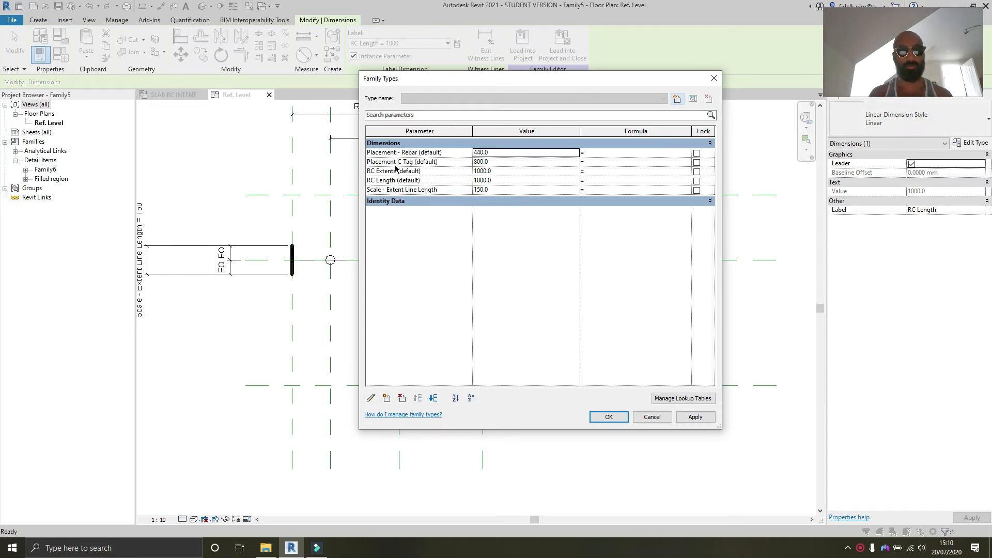
pyautogui.click(395, 180)
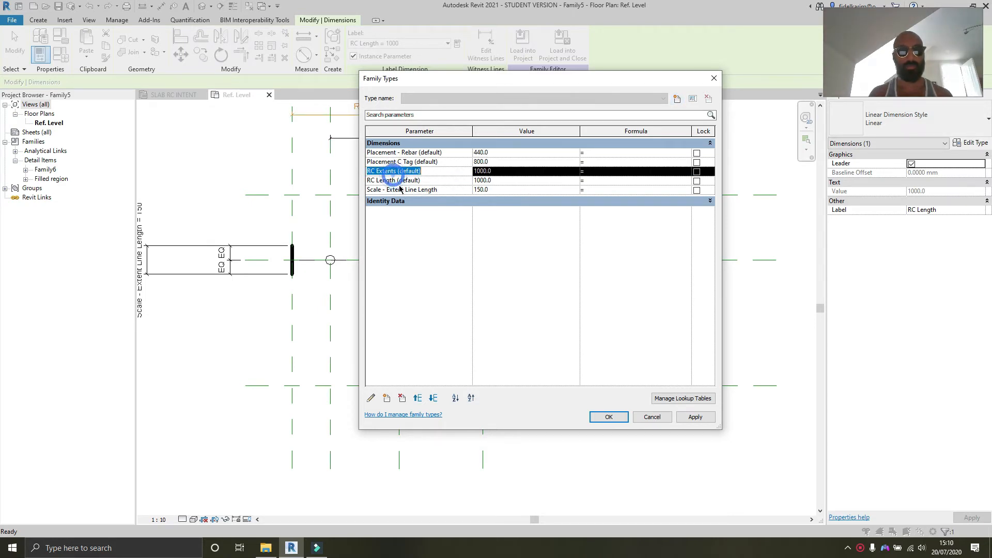
pyautogui.click(417, 398)
pyautogui.click(417, 398)
pyautogui.click(418, 397)
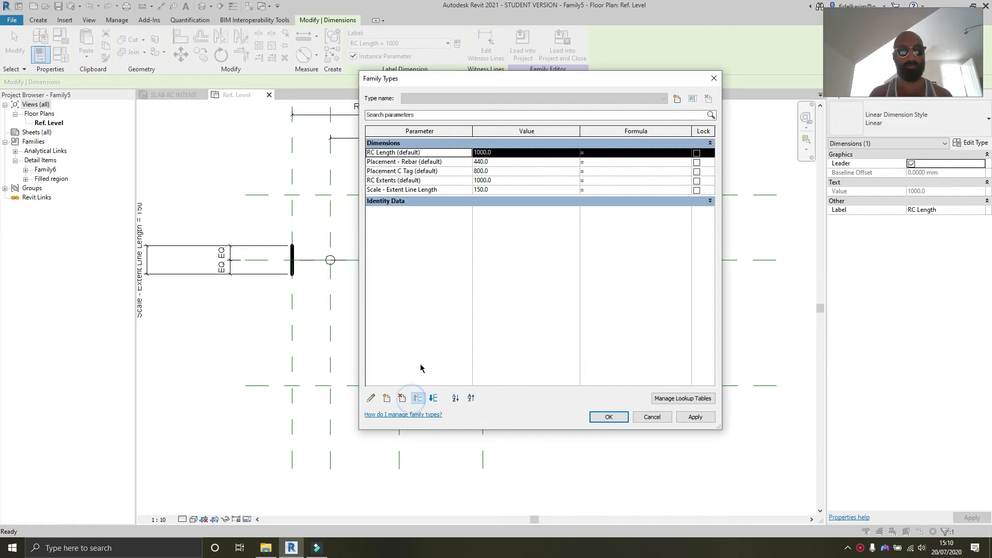
pyautogui.click(387, 180)
pyautogui.click(417, 397)
pyautogui.click(418, 398)
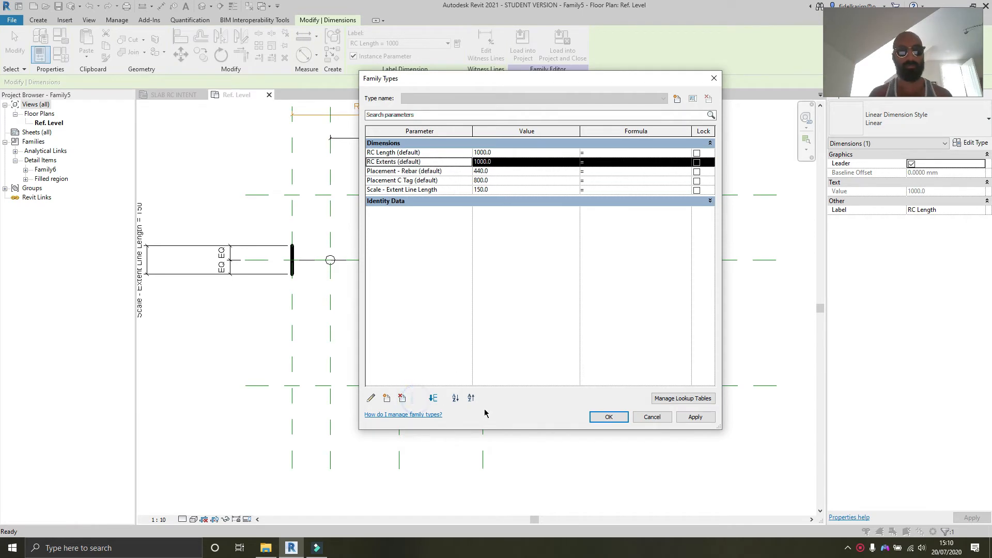
pyautogui.click(619, 423)
# Step: Load the updated bar family into the project and select the placed bar symbol in the SLAB RC INTENT plan
pyautogui.scroll(2, 550, 336)
pyautogui.moveTo(547, 308); pyautogui.dragTo(531, 303, button='middle')
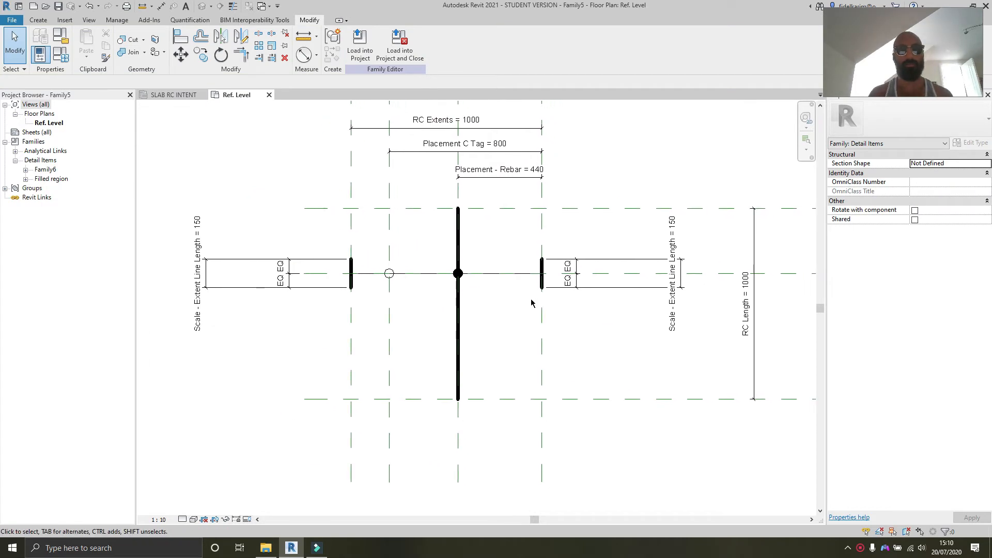
pyautogui.click(368, 46)
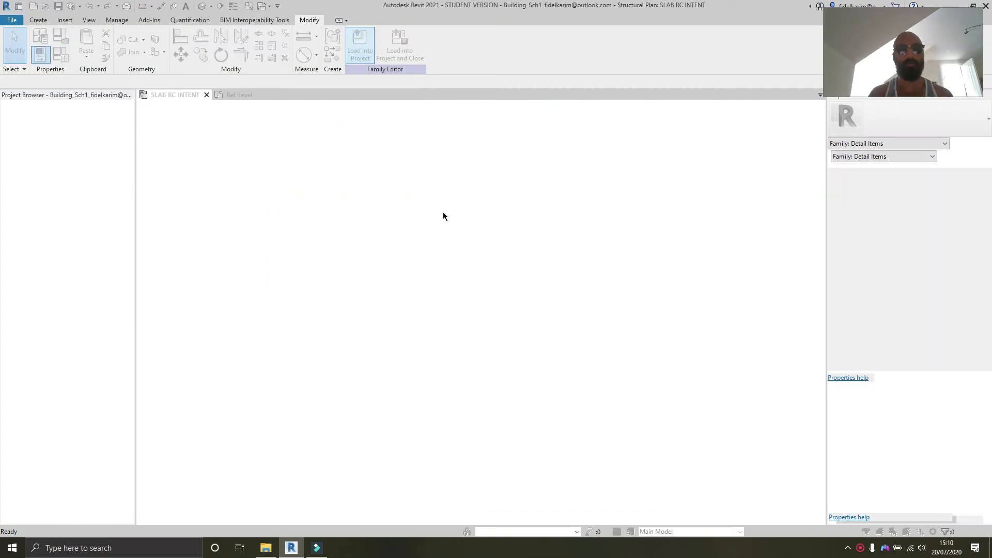
pyautogui.click(457, 242)
pyautogui.click(545, 300)
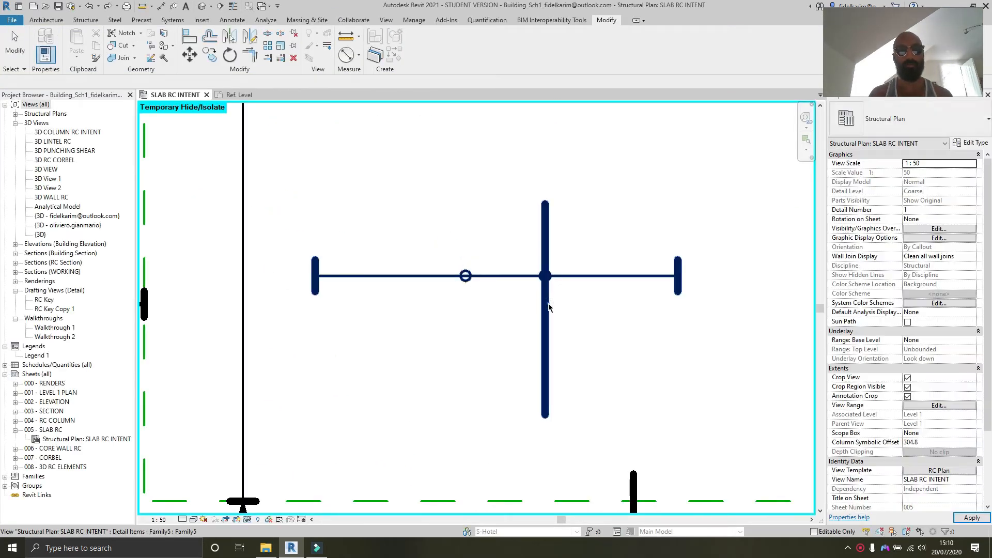
# Step: Stretch the bar symbol's top and bottom length grips up and down to test the RC Length parameter
pyautogui.moveTo(496, 205); pyautogui.dragTo(495, 150)
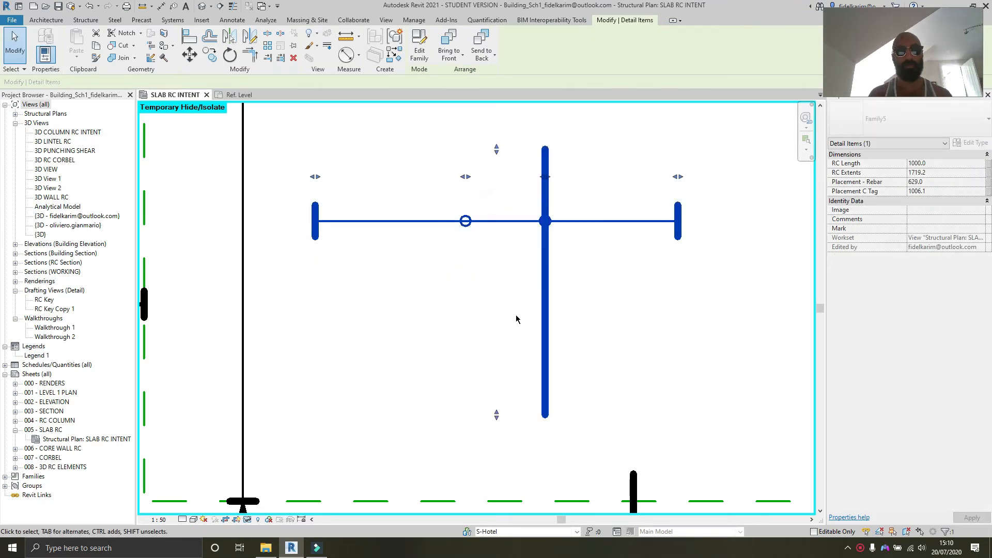
pyautogui.moveTo(491, 420); pyautogui.dragTo(495, 387)
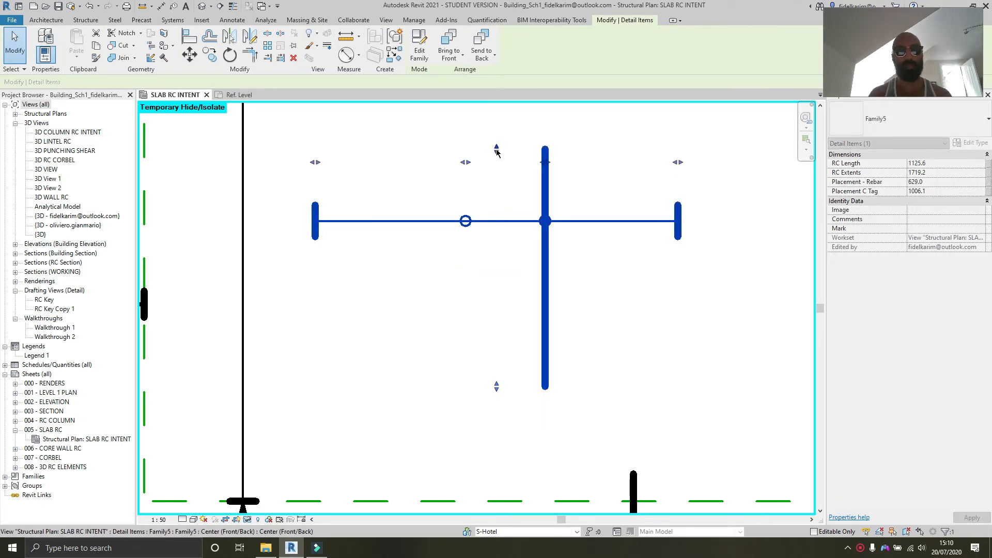
pyautogui.moveTo(495, 150); pyautogui.dragTo(503, 183)
pyautogui.moveTo(497, 387); pyautogui.dragTo(495, 421)
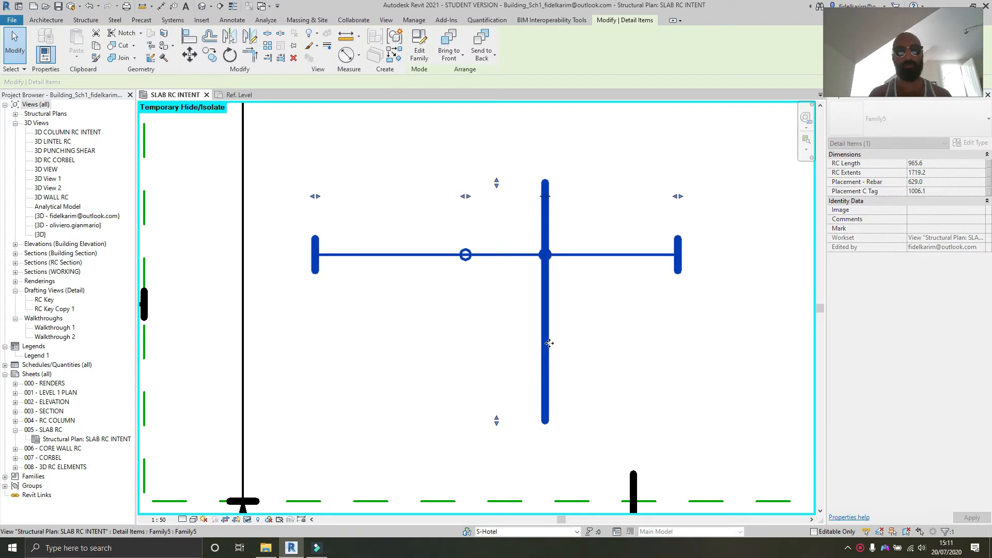
# Step: Open the family for editing and dimension from the horizontal centre reference plane to the bottom reference plane
pyautogui.doubleClick(549, 343)
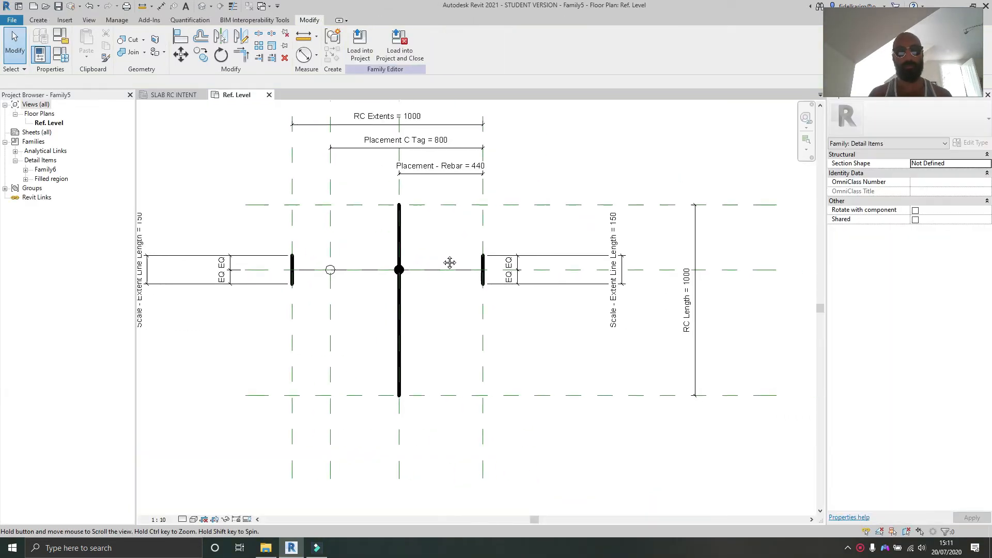
pyautogui.moveTo(450, 262); pyautogui.dragTo(412, 286, button='middle')
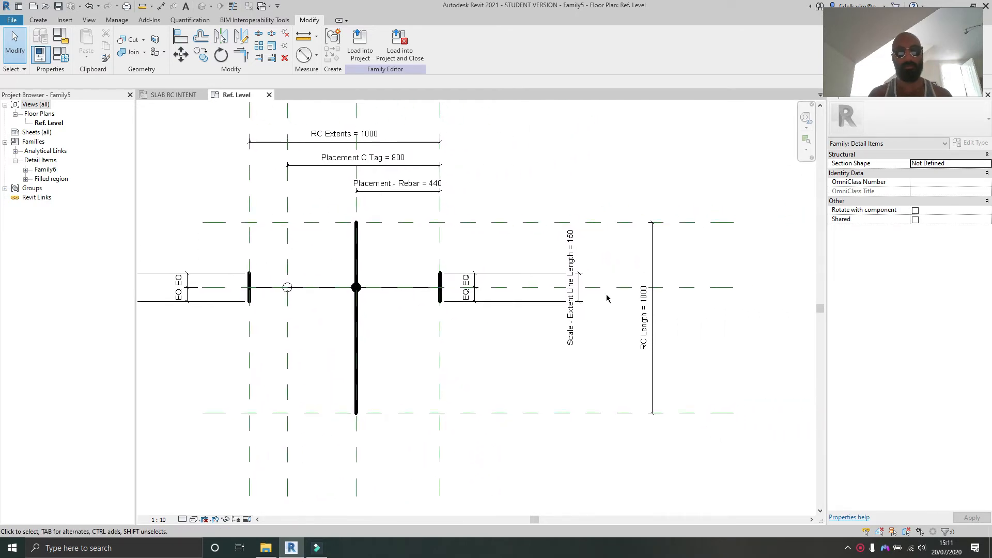
pyautogui.moveTo(589, 333); pyautogui.dragTo(645, 342, button='middle')
pyautogui.click(641, 386)
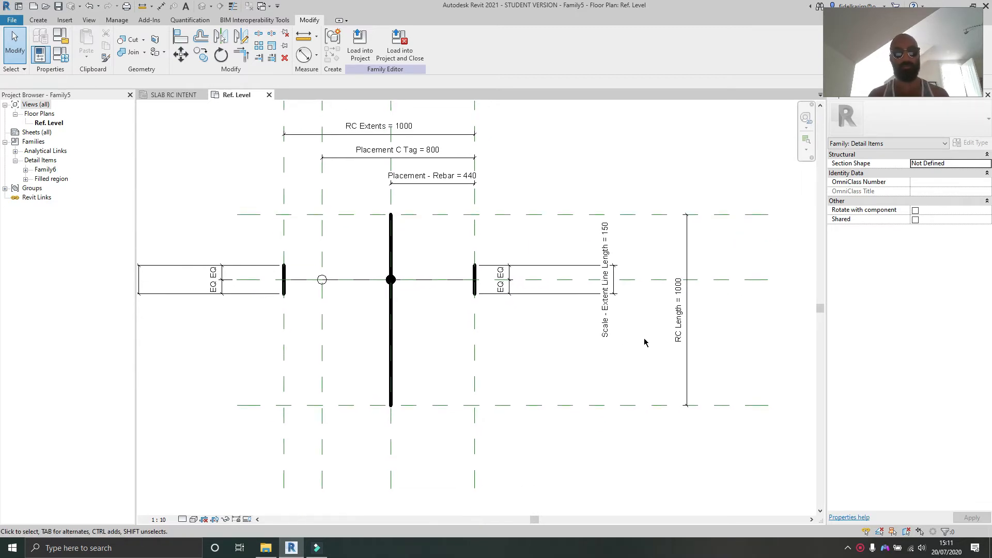
pyautogui.press('d')
pyautogui.press('i')
pyautogui.click(653, 405)
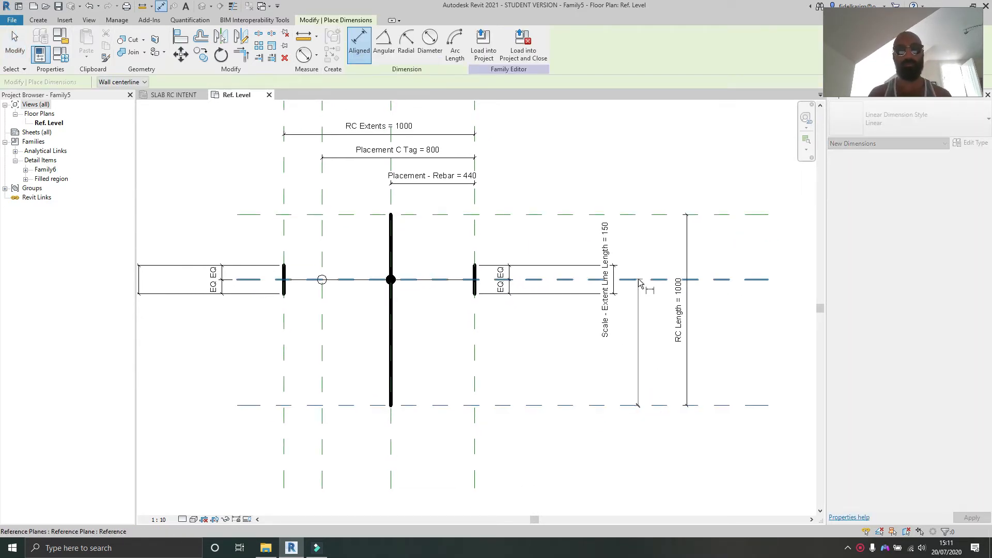
pyautogui.click(638, 279)
pyautogui.click(653, 325)
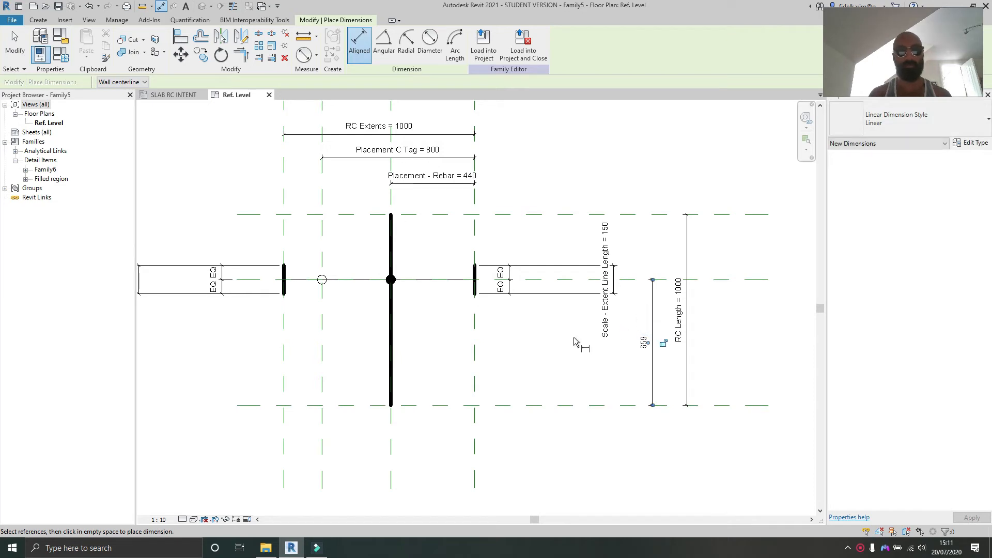
pyautogui.scroll(-3, 575, 342)
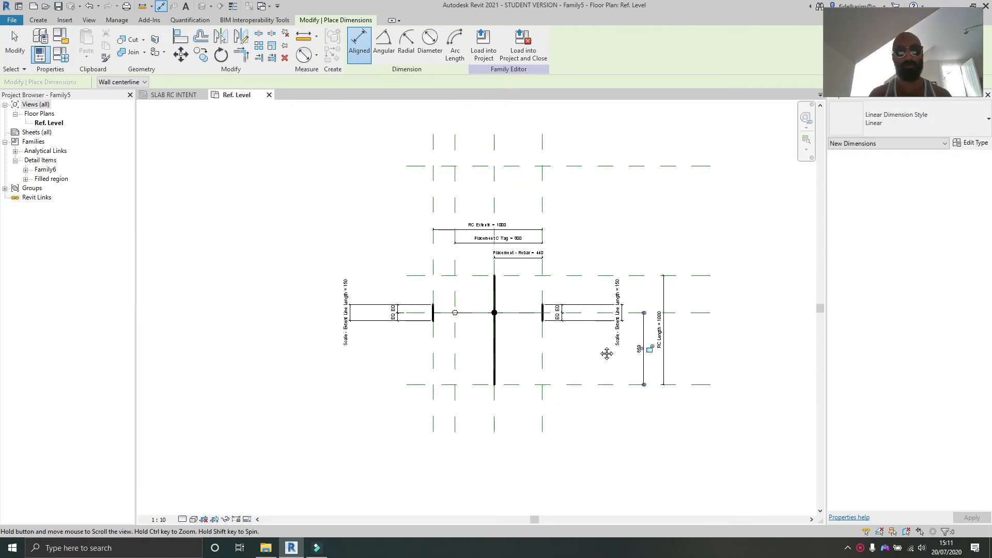
pyautogui.scroll(2, 642, 299)
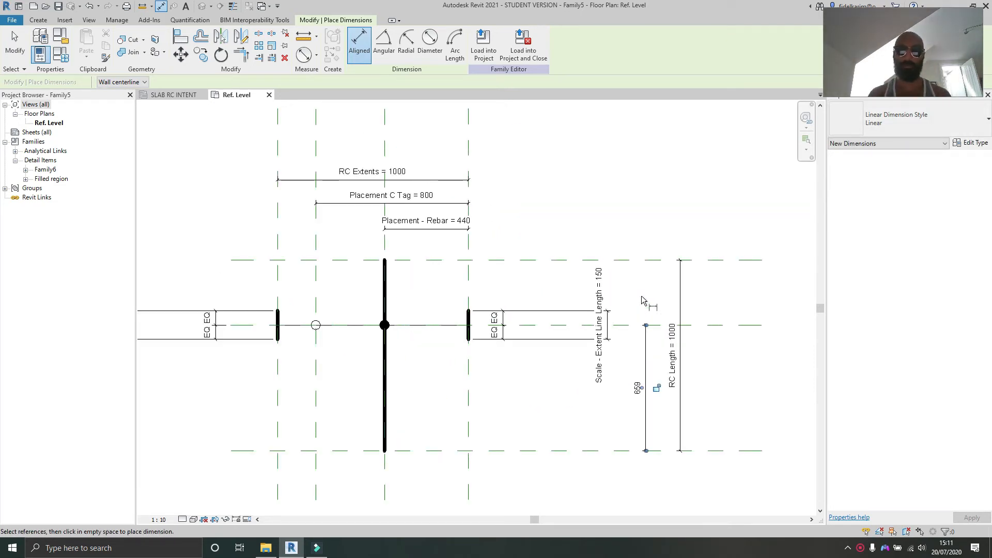
pyautogui.press('Escape')
# Step: Inspect the centre reference plane and the vertical line's constraints in the family
pyautogui.click(569, 262)
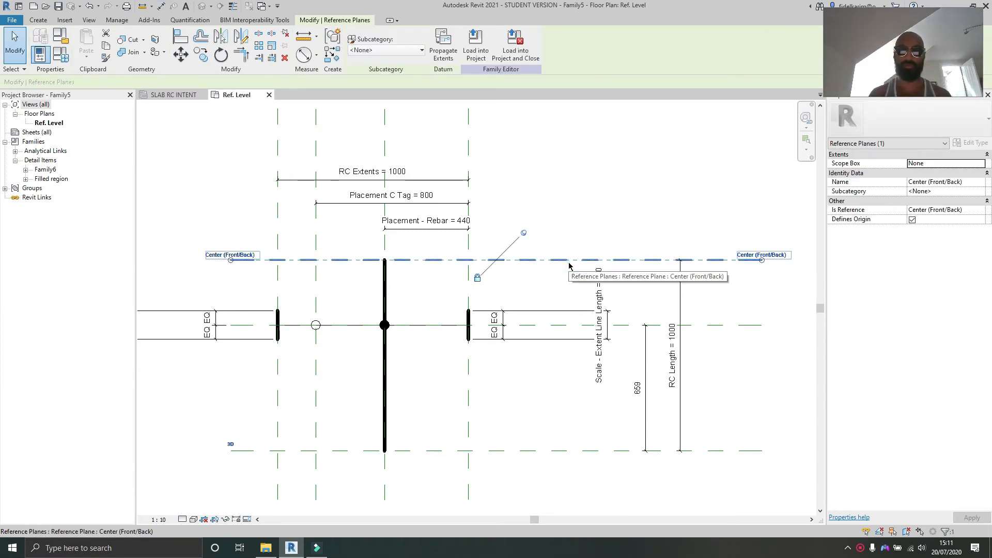
pyautogui.scroll(-3, 569, 266)
pyautogui.click(551, 259)
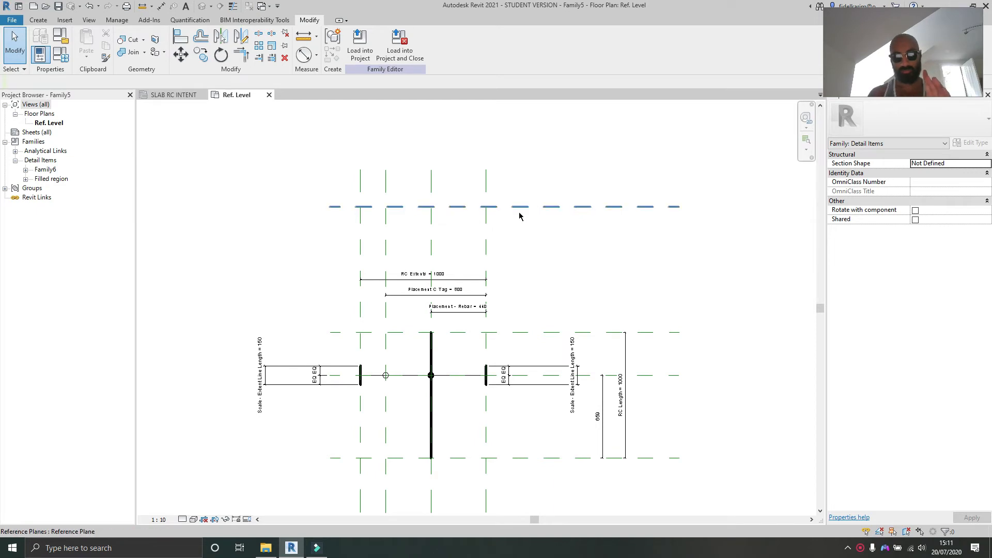
pyautogui.click(432, 349)
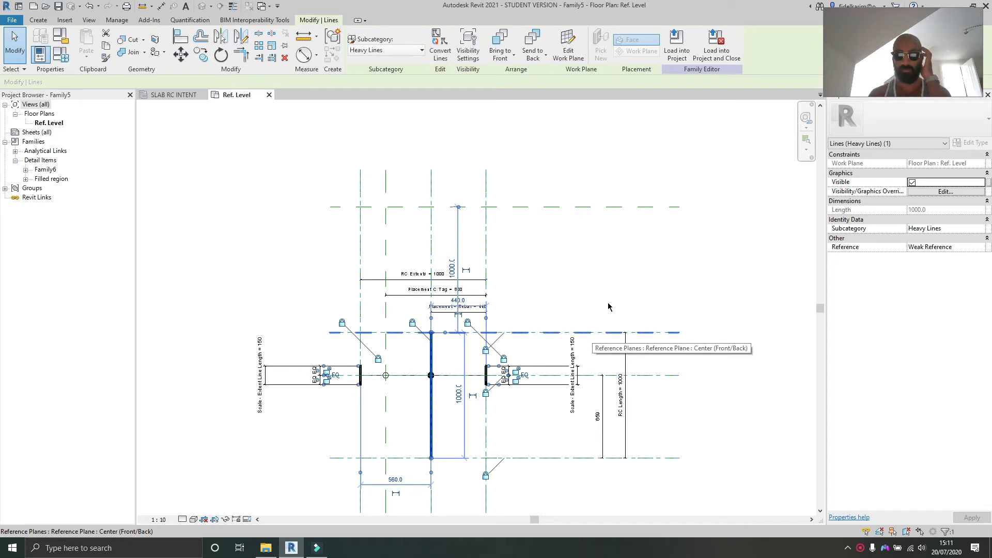
pyautogui.click(614, 284)
pyautogui.moveTo(621, 289); pyautogui.dragTo(609, 228, button='middle')
pyautogui.moveTo(513, 286); pyautogui.dragTo(531, 300, button='middle')
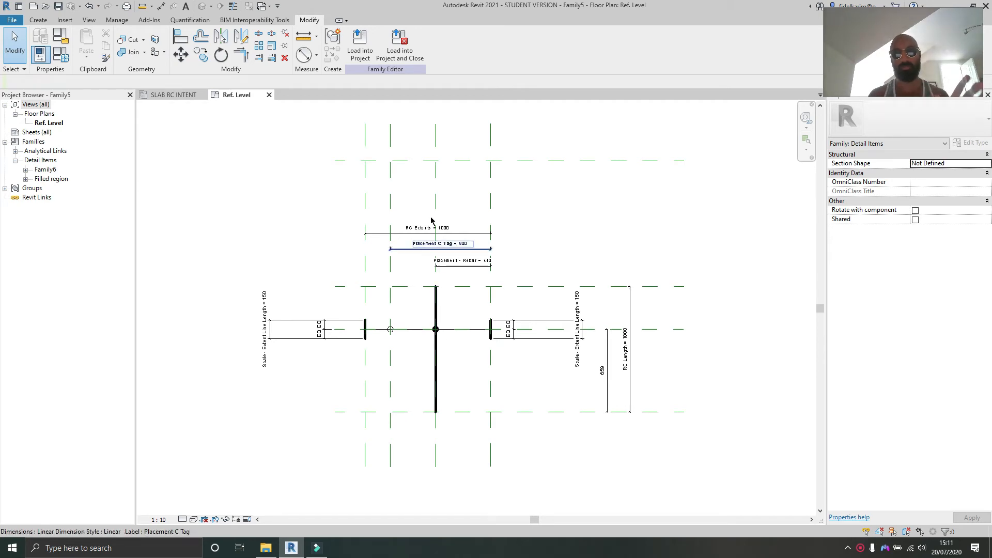
pyautogui.click(463, 162)
pyautogui.press('Escape')
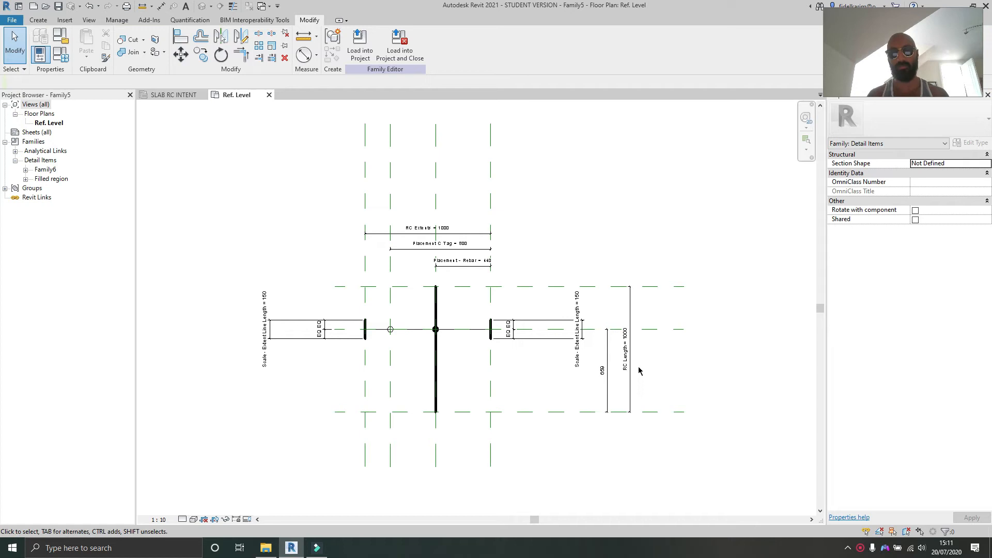
# Step: Label the new dimension with an instance parameter named Placement - Label
pyautogui.scroll(3, 608, 380)
pyautogui.click(597, 382)
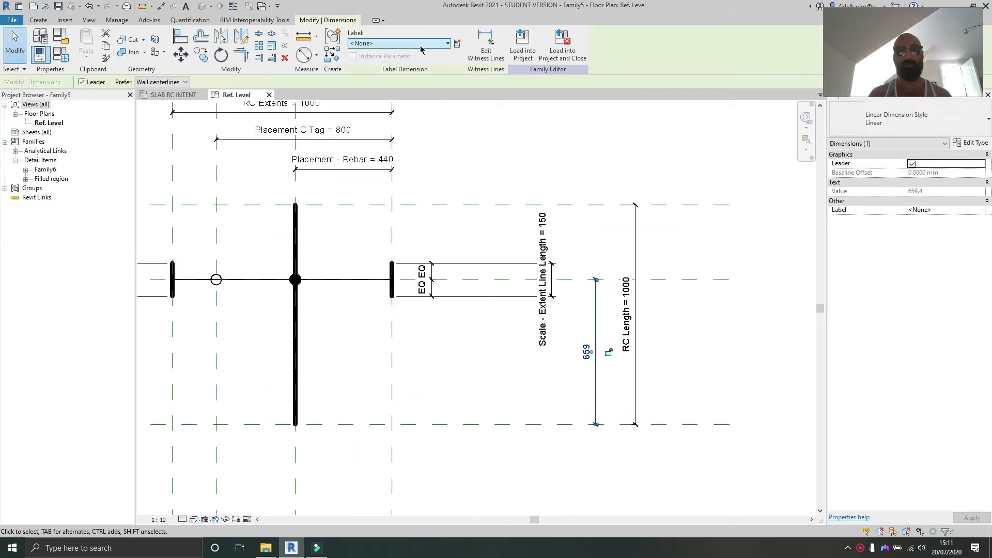
pyautogui.click(457, 44)
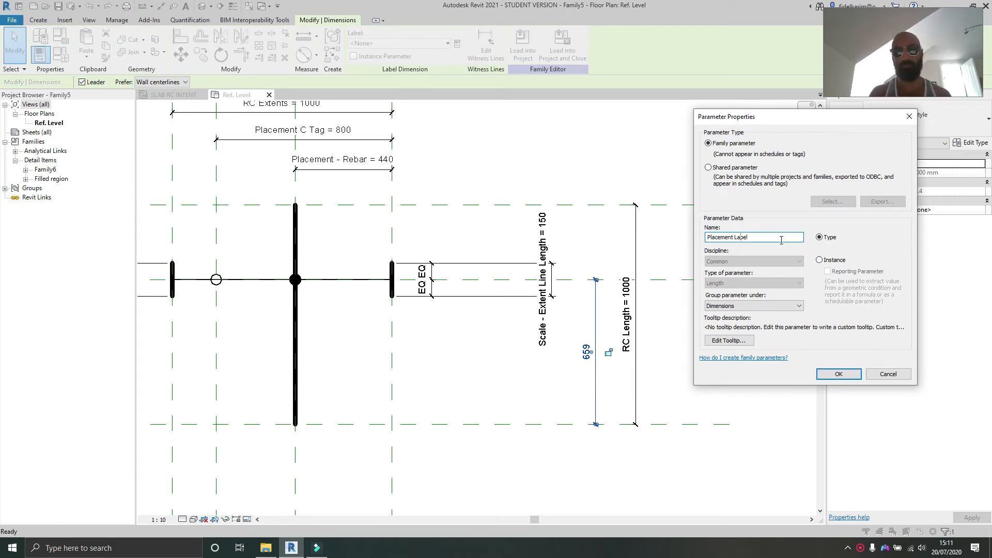
pyautogui.click(820, 260)
pyautogui.click(839, 374)
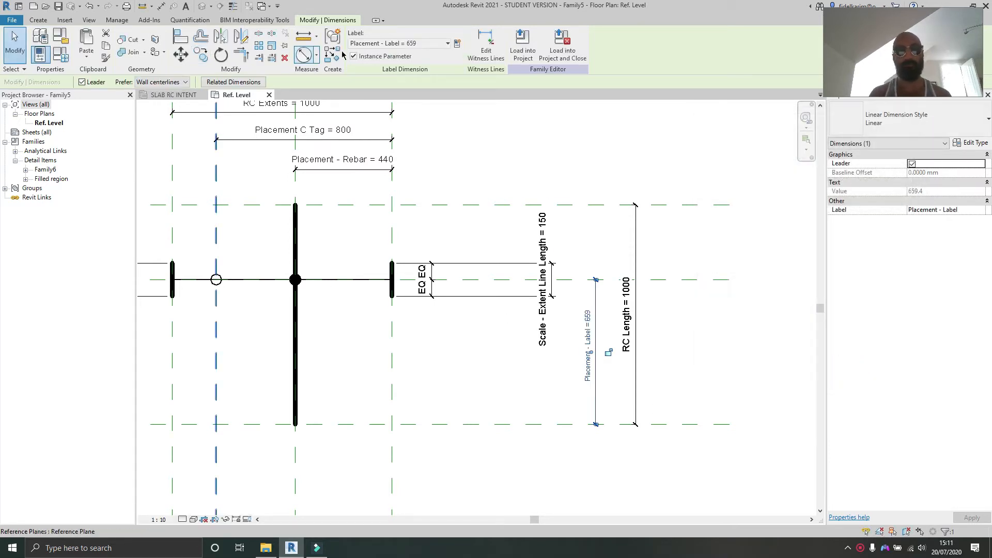
# Step: Load the family into the project, overwriting the existing version, and select the bar symbol
pyautogui.click(522, 46)
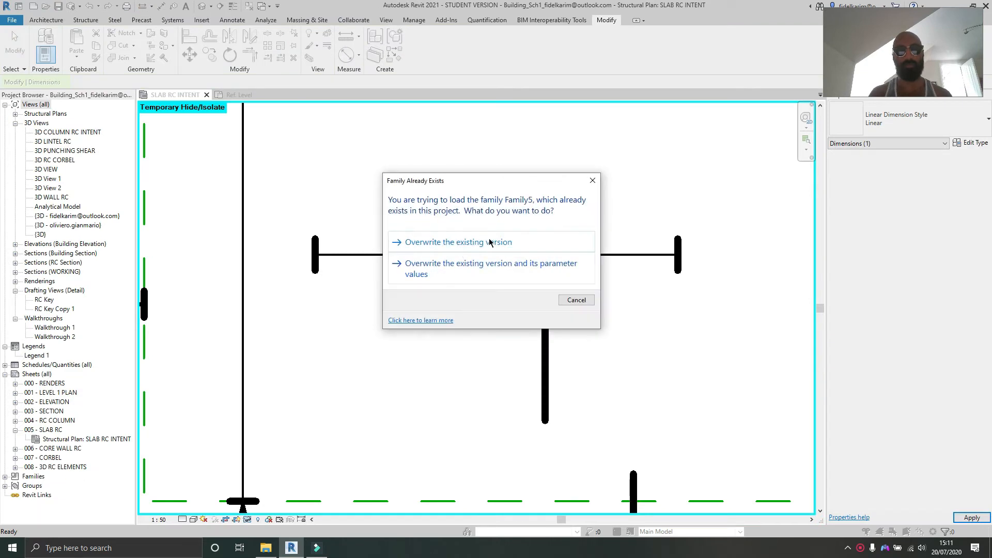
pyautogui.click(488, 239)
pyautogui.click(506, 282)
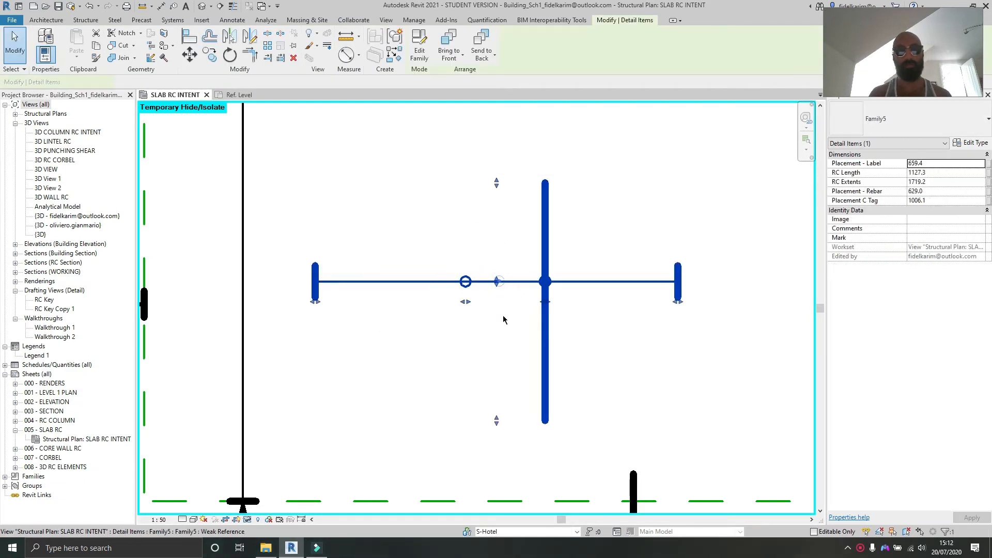
# Step: Drag the bar symbol's grips to move the label circle down and adjust its length and extents
pyautogui.moveTo(499, 282); pyautogui.dragTo(499, 353)
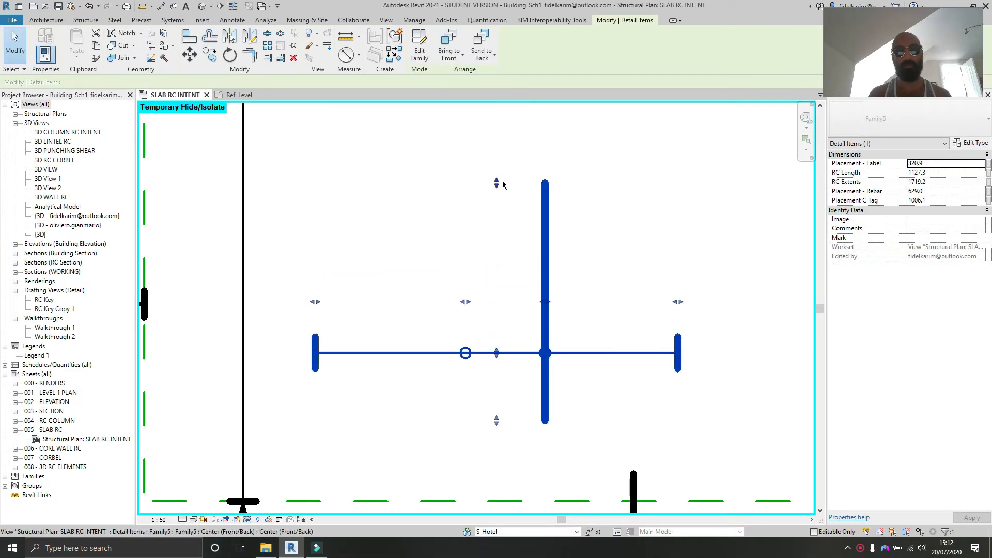
pyautogui.moveTo(498, 182); pyautogui.dragTo(499, 150)
pyautogui.moveTo(497, 421); pyautogui.dragTo(500, 451)
pyautogui.moveTo(497, 150); pyautogui.dragTo(497, 183)
pyautogui.moveTo(678, 315); pyautogui.dragTo(648, 315)
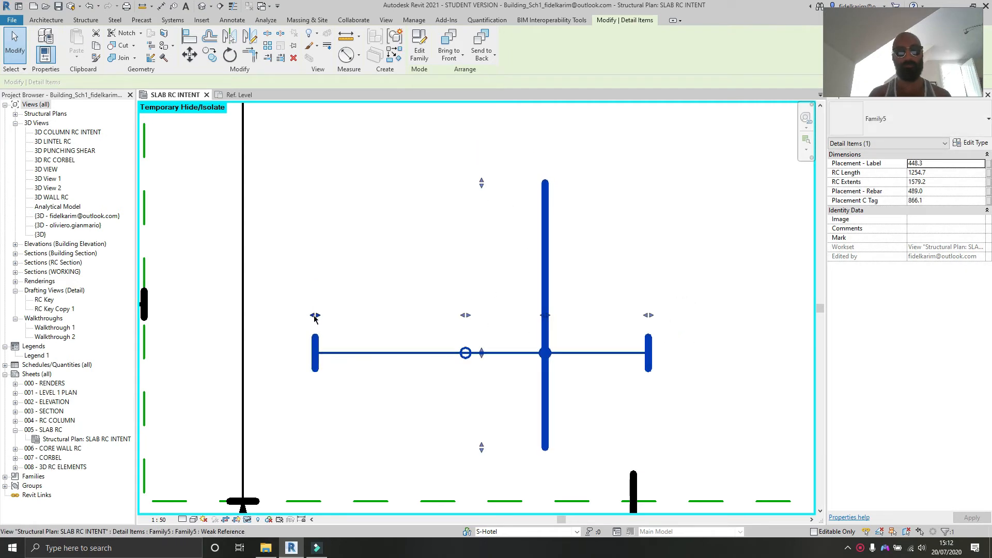
pyautogui.moveTo(315, 315); pyautogui.dragTo(350, 315)
pyautogui.moveTo(648, 315); pyautogui.dragTo(485, 321)
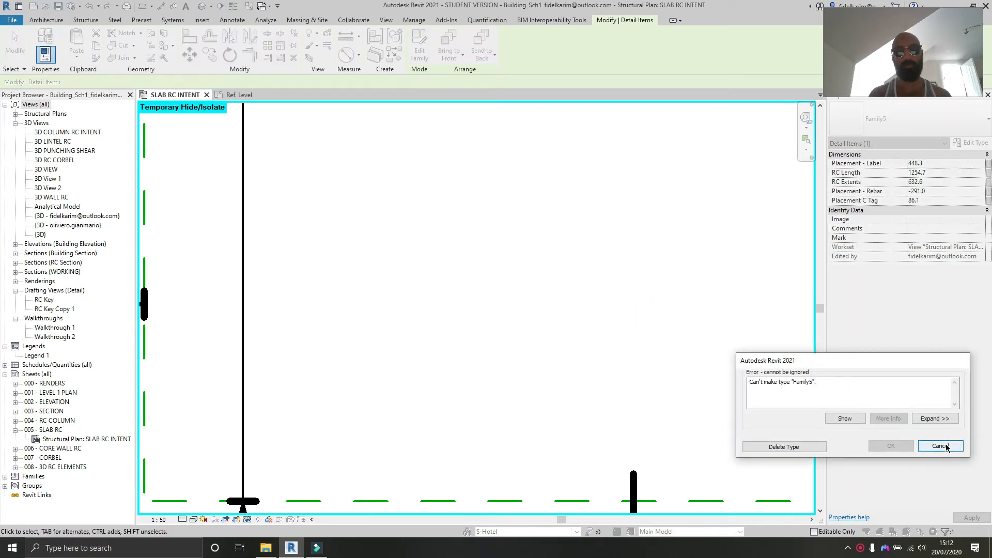
pyautogui.click(940, 447)
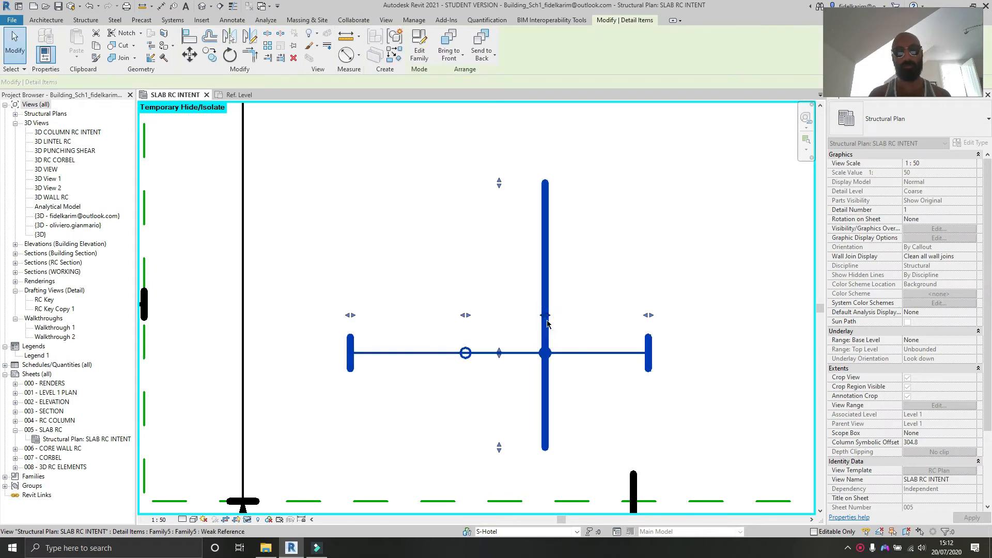
# Step: Drag the rebar placement grip to shift the vertical bar left along the symbol
pyautogui.moveTo(545, 315); pyautogui.dragTo(413, 315)
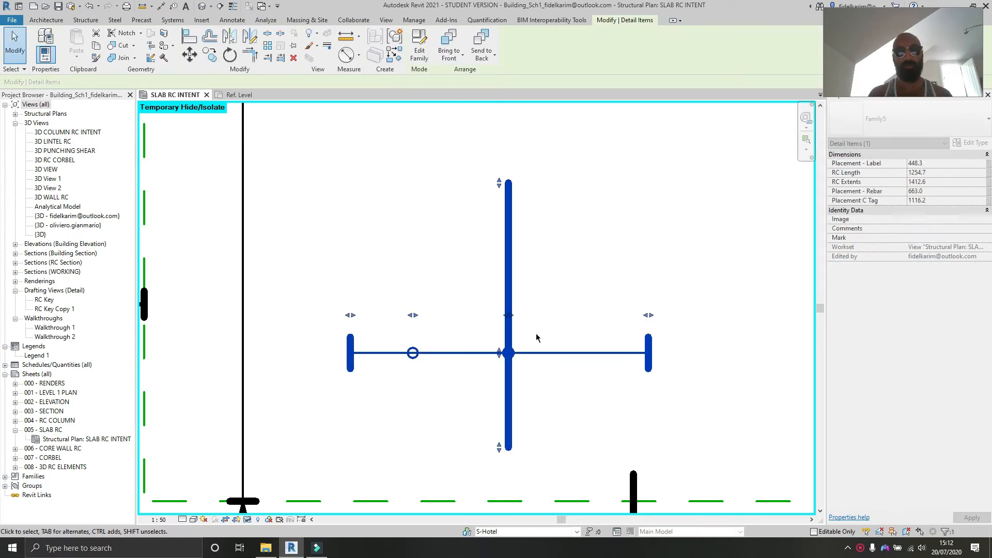
pyautogui.moveTo(536, 338); pyautogui.dragTo(542, 289, button='middle')
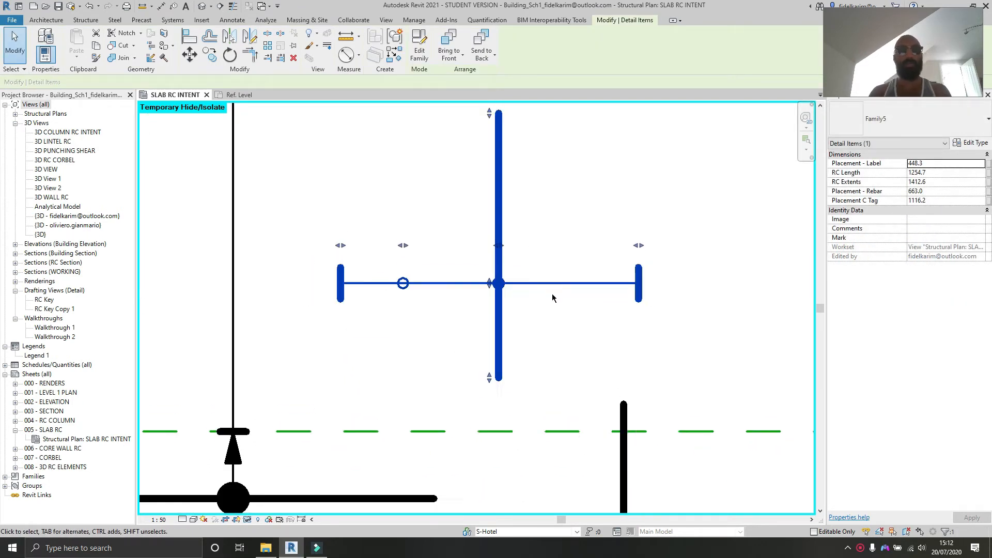
pyautogui.scroll(-4, 560, 328)
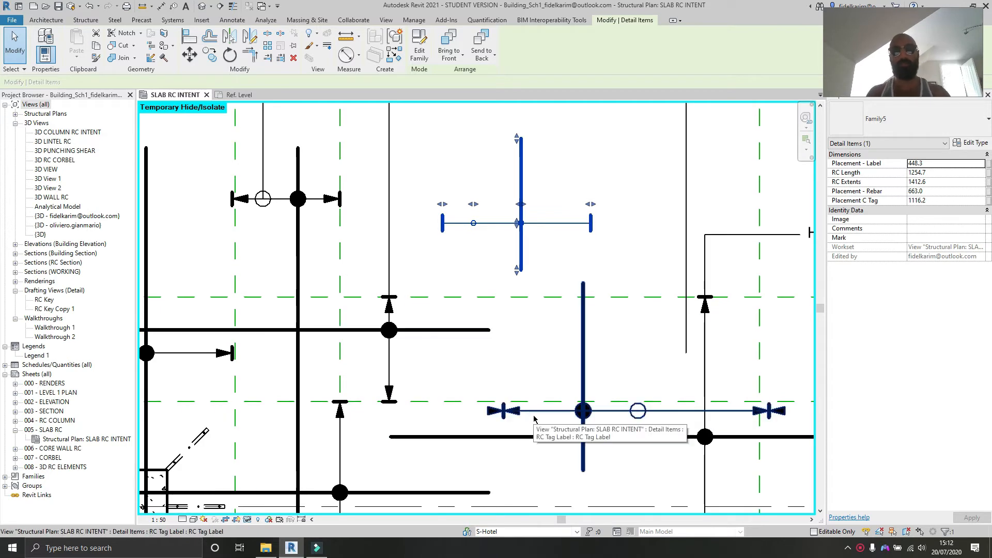
pyautogui.scroll(4, 503, 313)
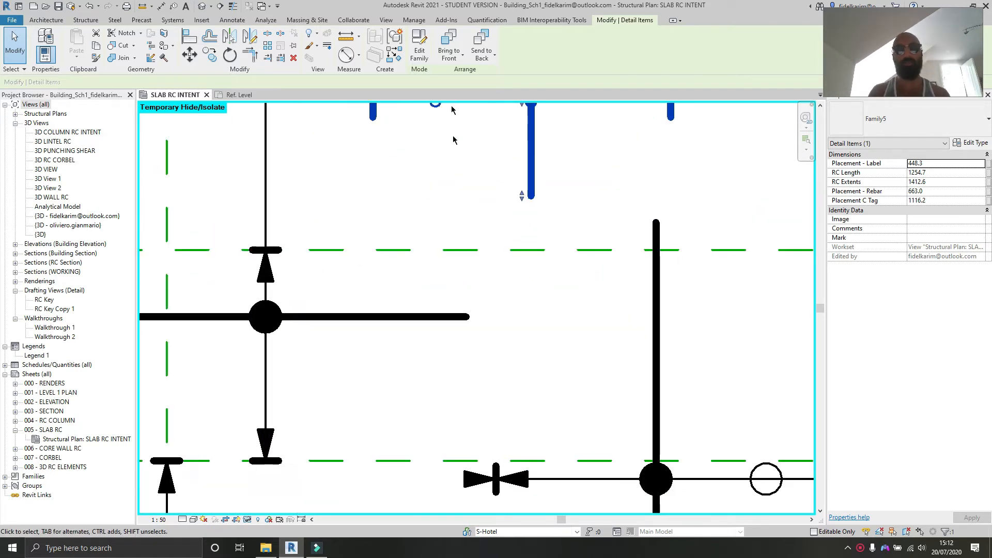
# Step: Reposition the selected bar symbol in the slab plan by dragging it to a new location
pyautogui.moveTo(455, 124); pyautogui.dragTo(434, 192, button='middle')
pyautogui.scroll(-3, 409, 216)
pyautogui.moveTo(503, 328); pyautogui.dragTo(464, 293, button='middle')
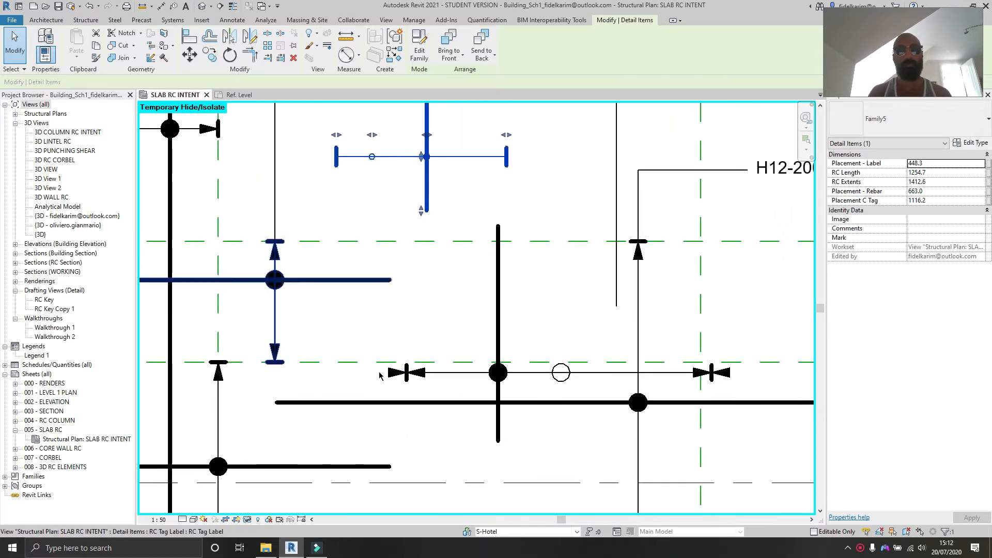
pyautogui.moveTo(424, 249); pyautogui.dragTo(459, 355, button='middle')
pyautogui.scroll(2, 430, 310)
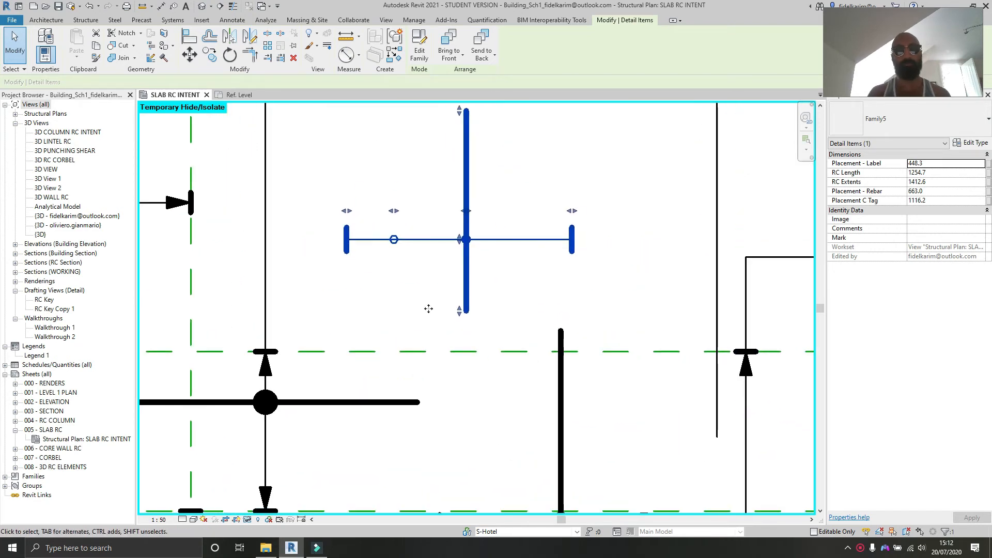
# Step: Open the bar symbol family for editing and review its family type parameters without changing them
pyautogui.doubleClick(468, 273)
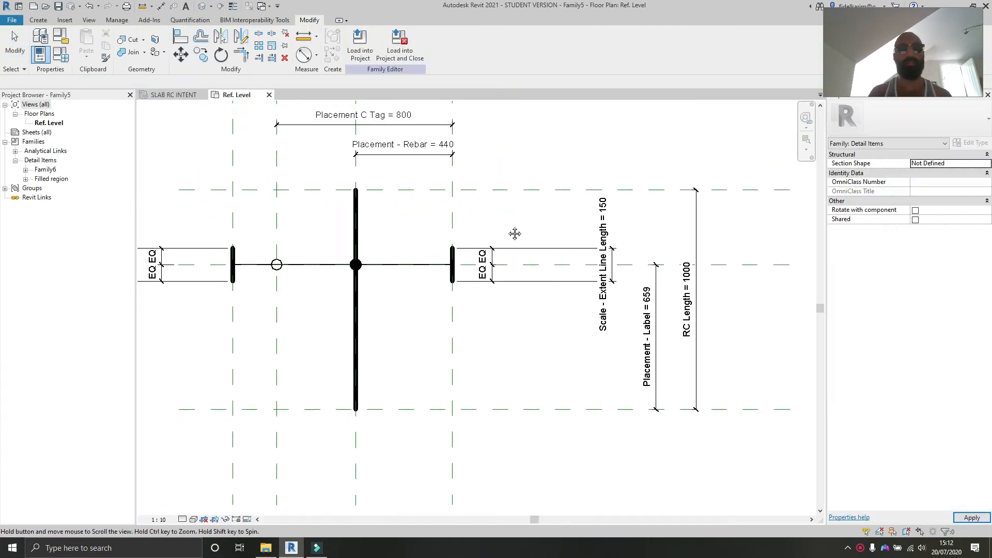
pyautogui.scroll(3, 393, 309)
pyautogui.scroll(2, 408, 315)
pyautogui.scroll(-3, 414, 326)
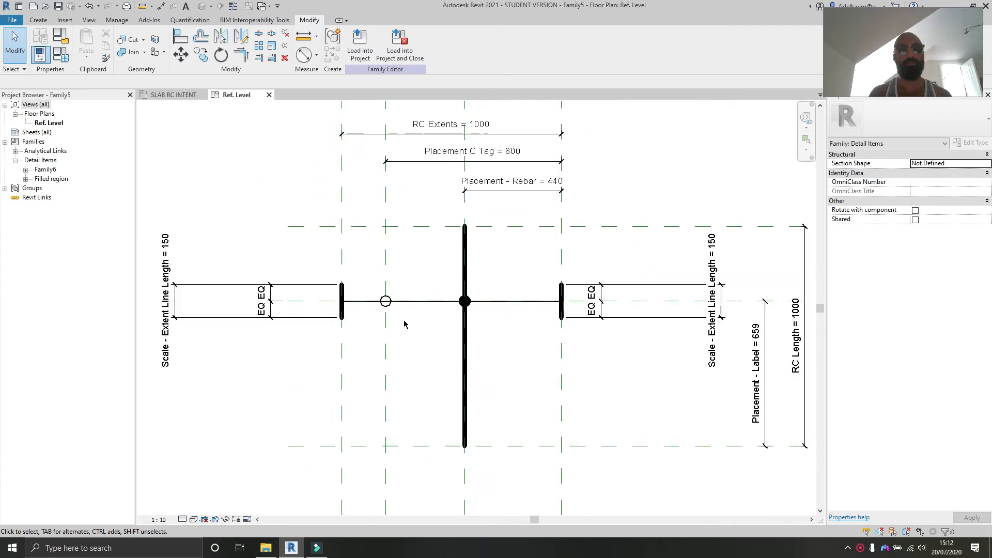
pyautogui.scroll(3, 403, 325)
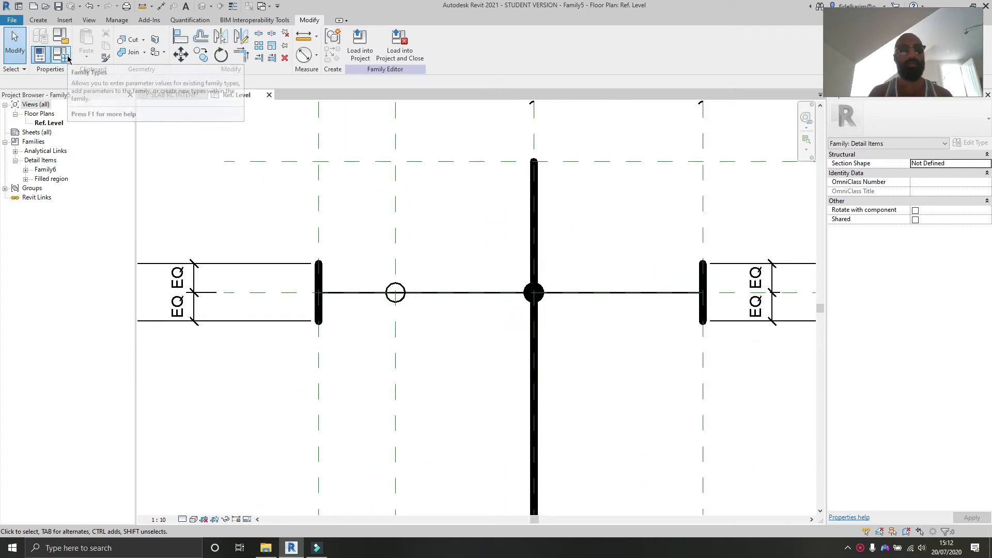
pyautogui.click(68, 58)
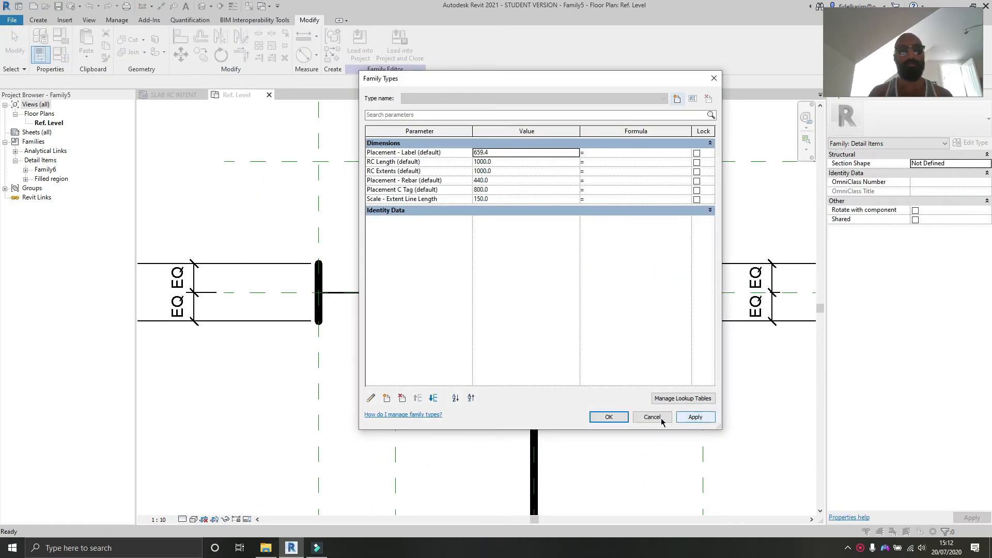
pyautogui.click(660, 417)
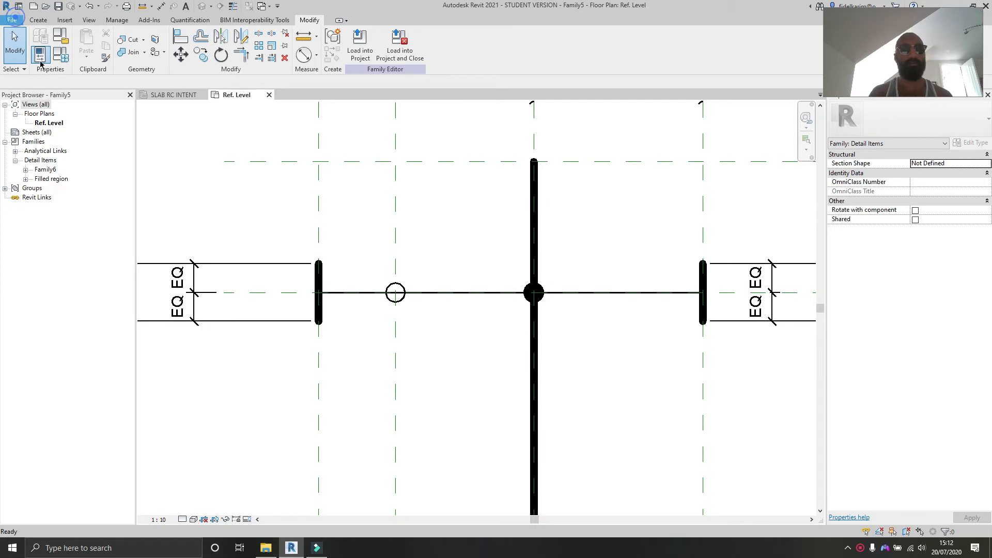
# Step: Create a new family from the Metric Detail Item template
pyautogui.moveTo(34, 67)
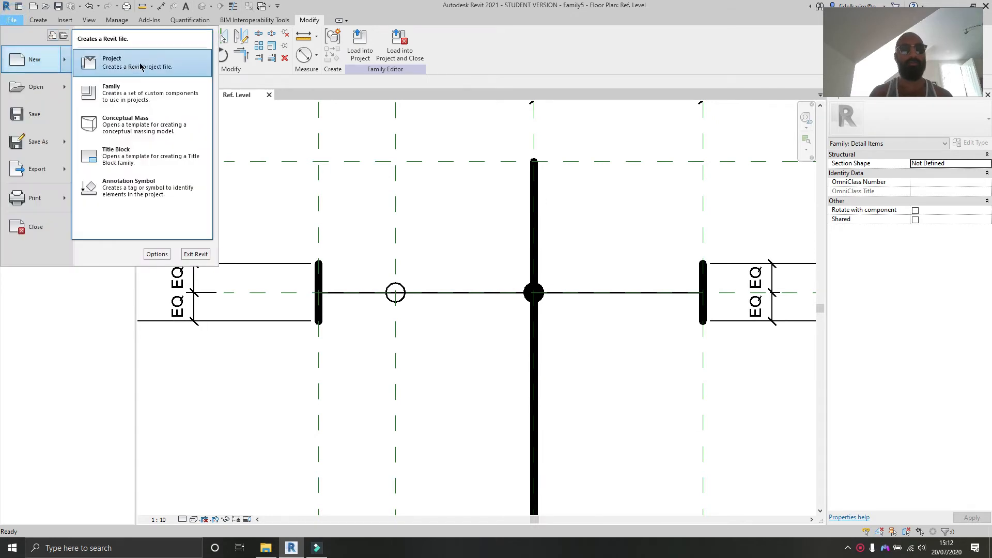
pyautogui.click(144, 102)
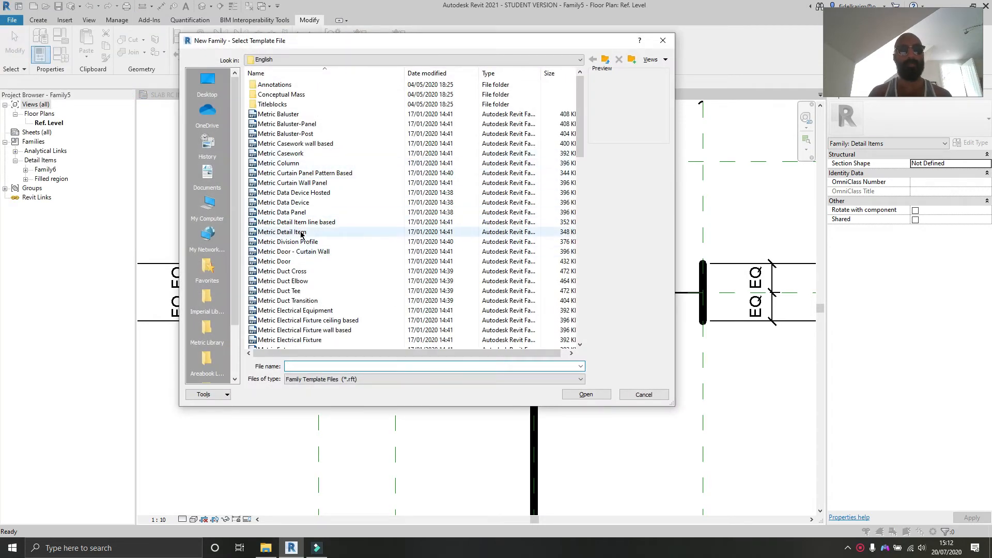
pyautogui.click(301, 232)
pyautogui.click(572, 395)
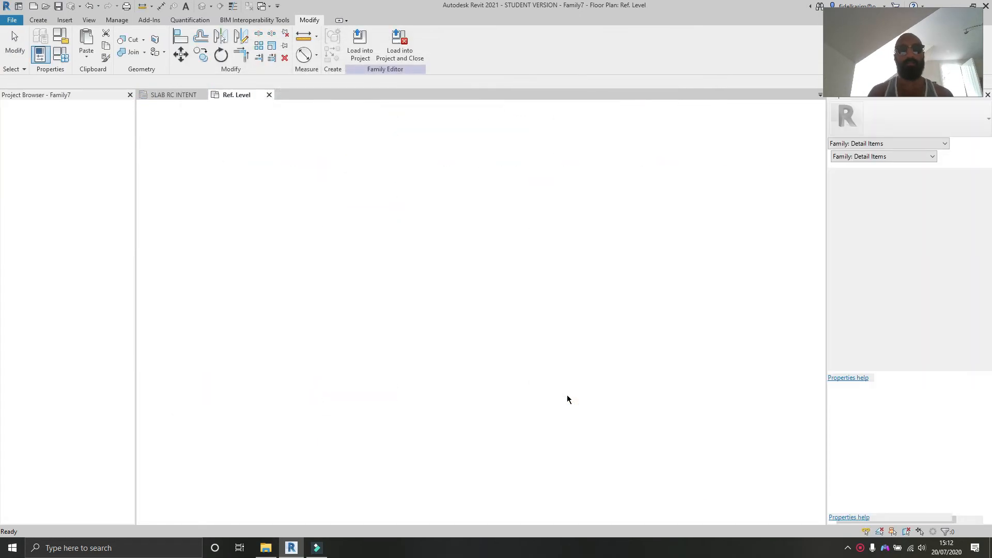
# Step: Add reference planes offset 100 mm from the centre planes, one vertical and two horizontal, and drag the vertical one further left
pyautogui.click(457, 361)
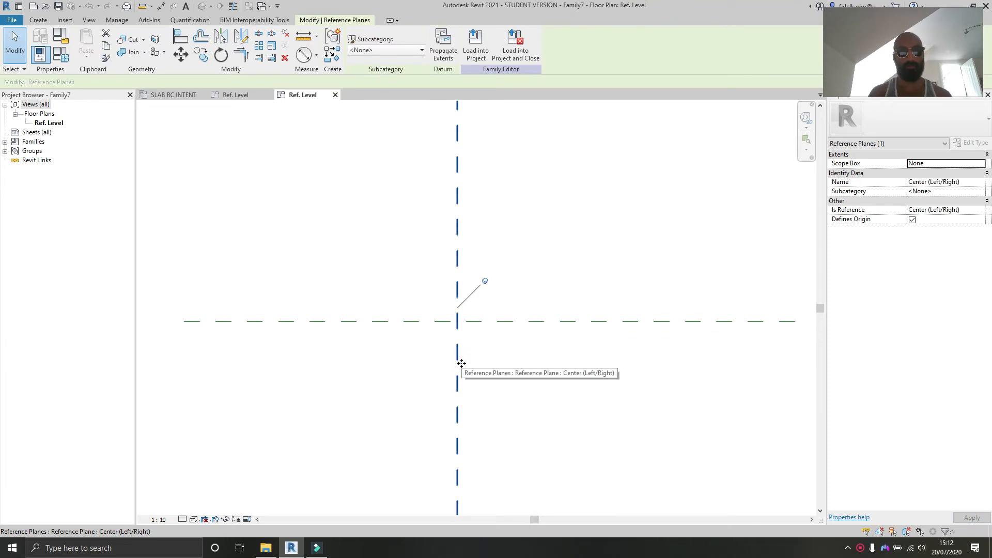
pyautogui.press('r')
pyautogui.press('p')
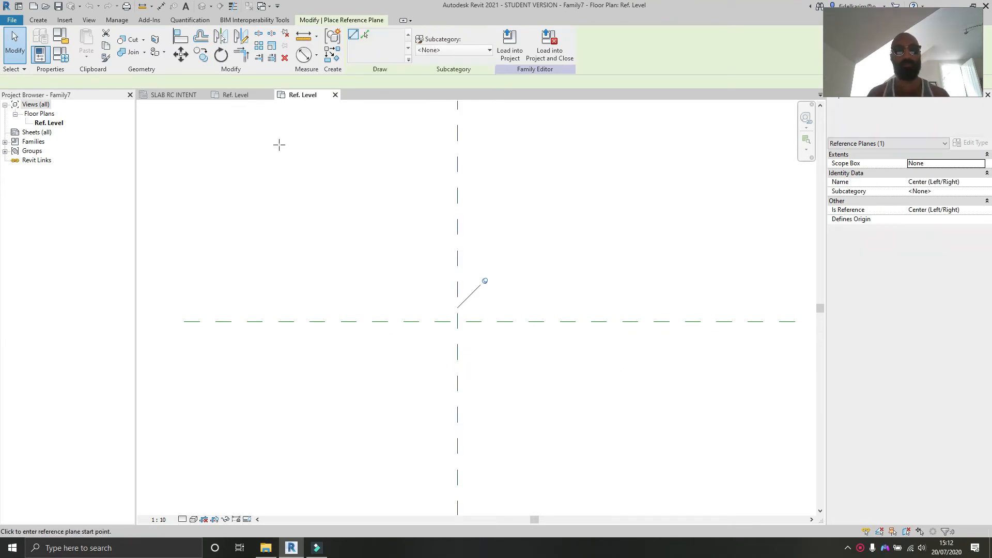
pyautogui.click(365, 37)
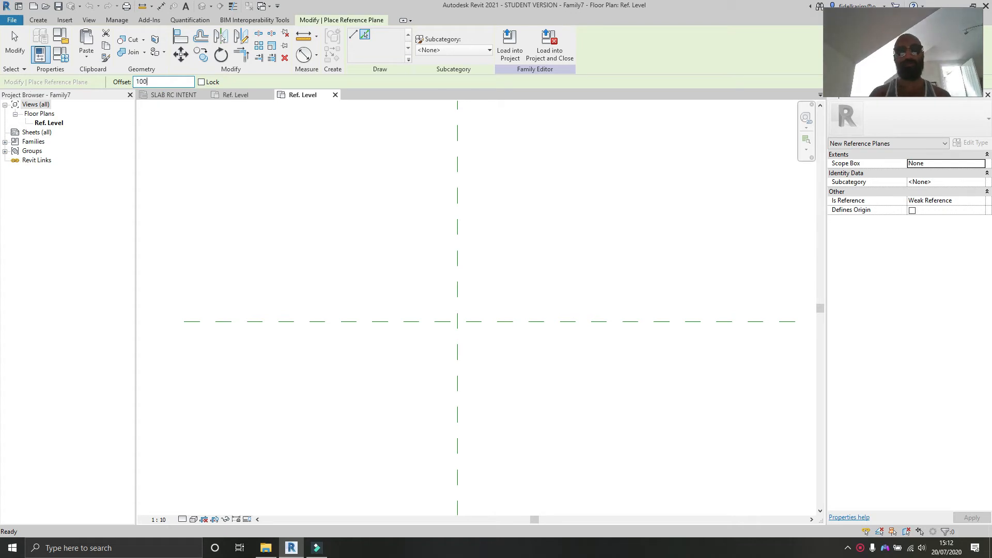
pyautogui.click(454, 269)
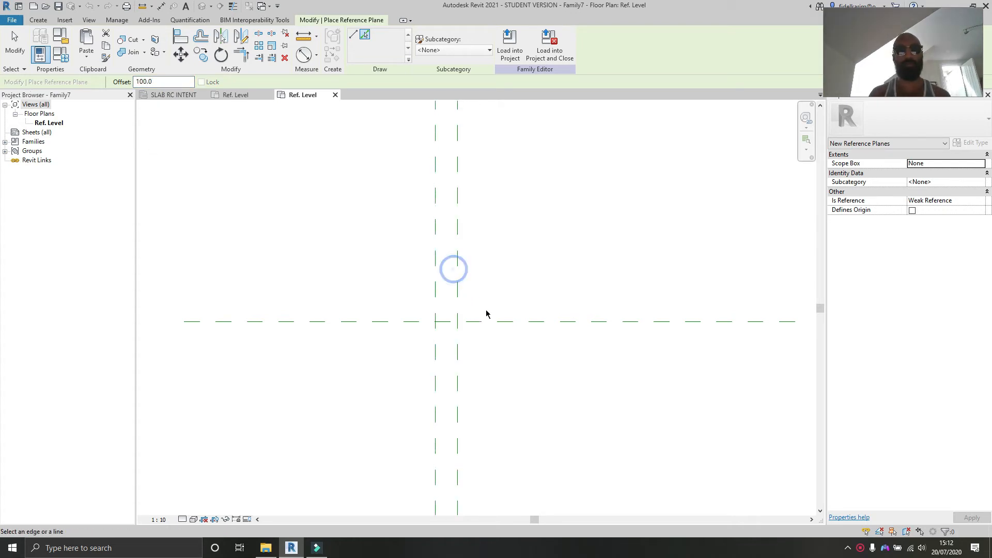
pyautogui.click(486, 315)
pyautogui.click(487, 324)
pyautogui.scroll(3, 477, 329)
pyautogui.press('Escape')
pyautogui.press('Escape')
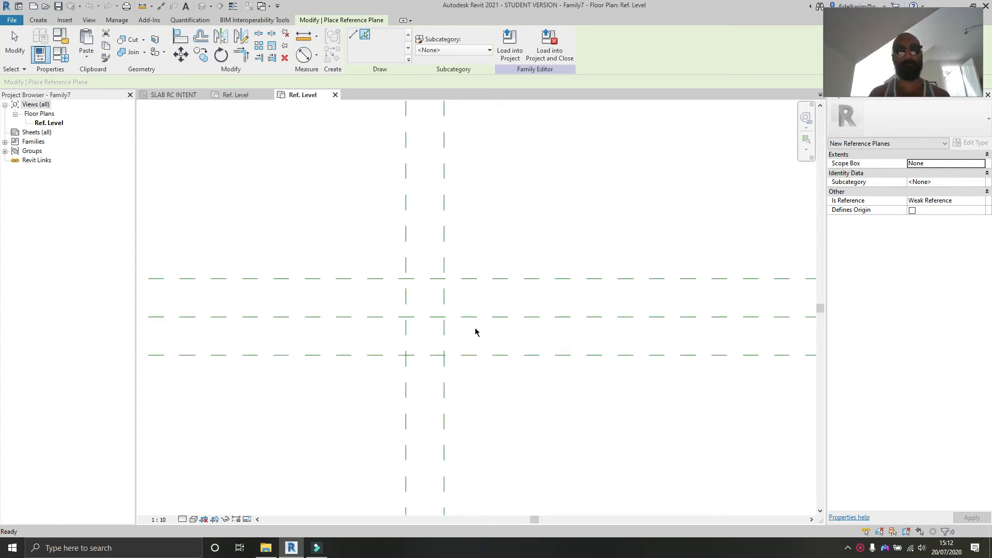
pyautogui.moveTo(403, 401); pyautogui.dragTo(361, 398)
pyautogui.click(572, 416)
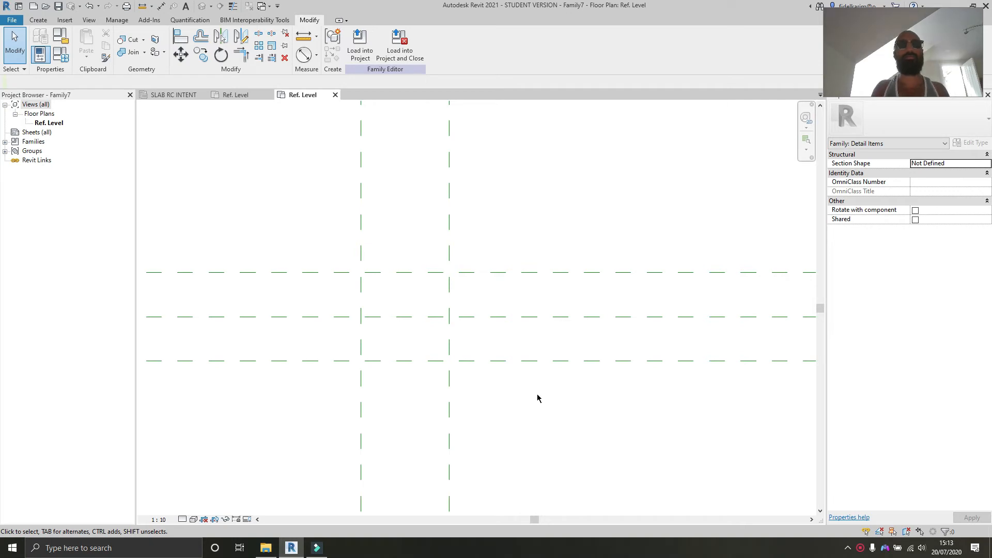
# Step: Start a filled region and sketch its vertical boundary edge on the left reference plane
pyautogui.scroll(3, 491, 369)
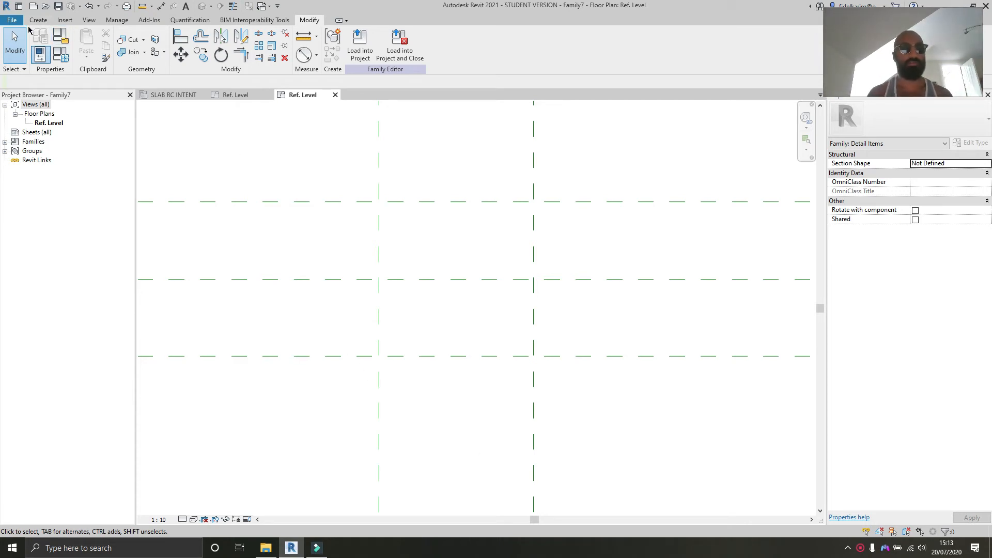
pyautogui.click(34, 21)
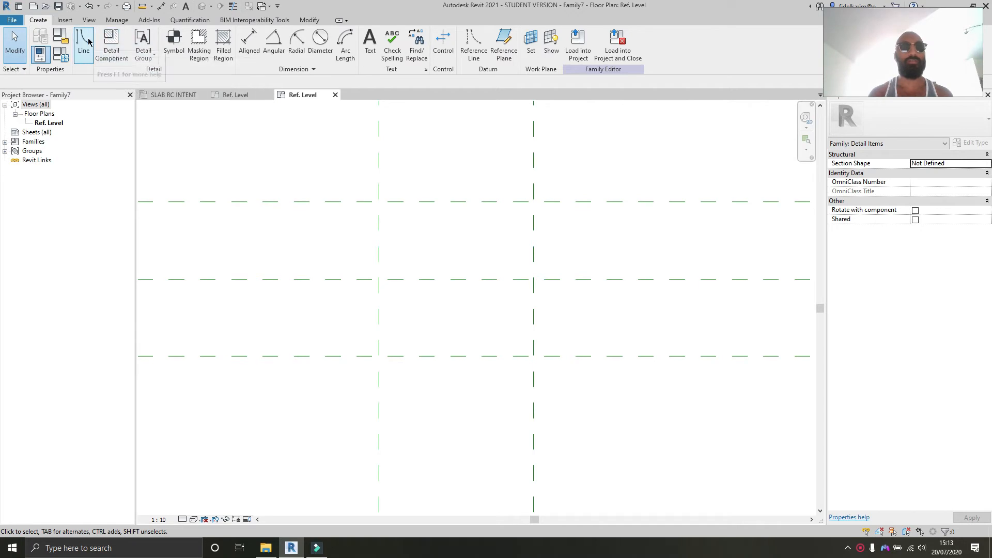
pyautogui.click(227, 43)
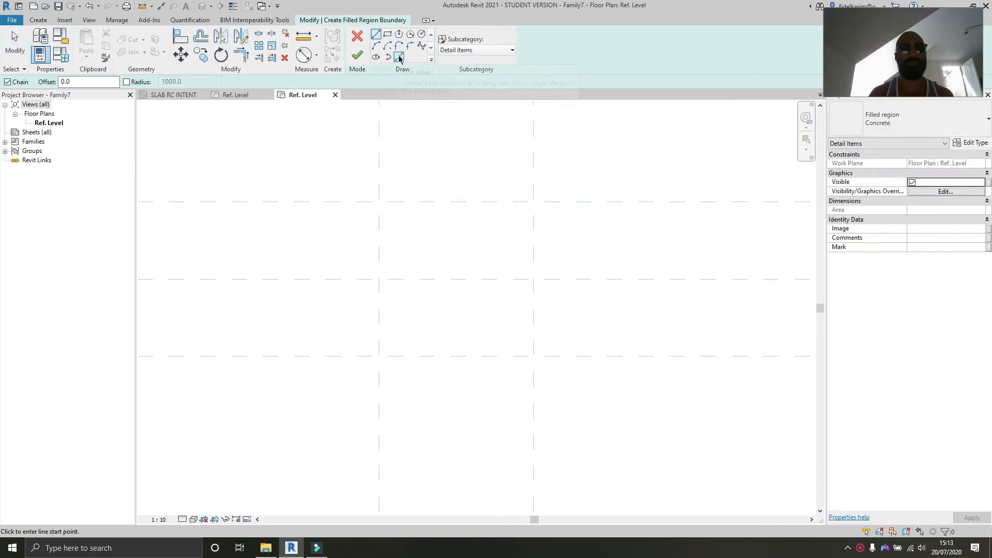
pyautogui.click(39, 20)
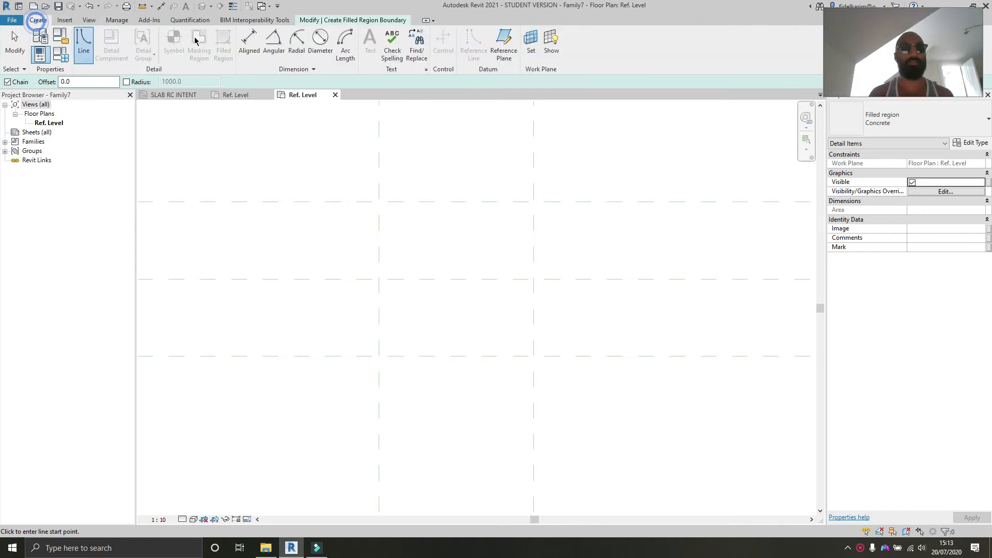
pyautogui.click(354, 20)
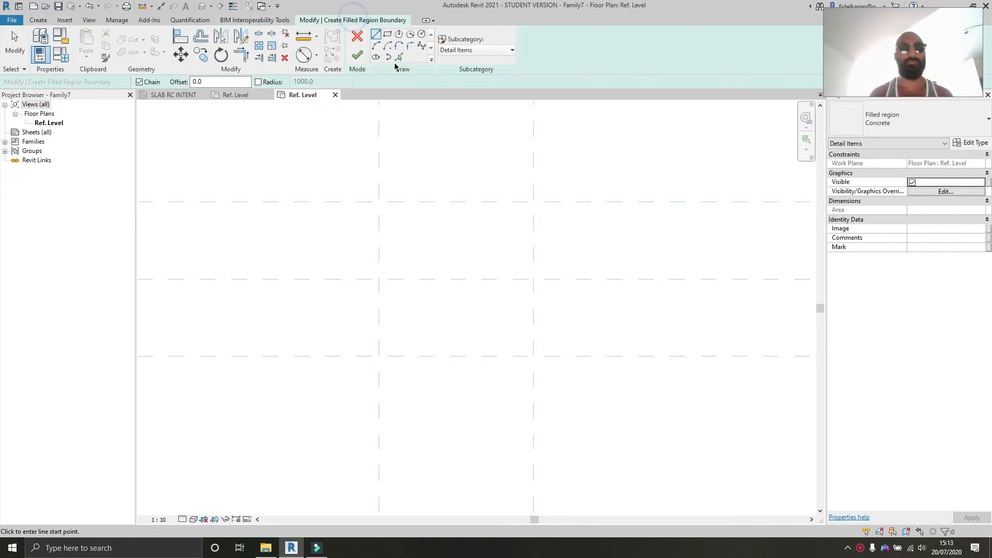
pyautogui.click(381, 247)
pyautogui.scroll(-5, 387, 235)
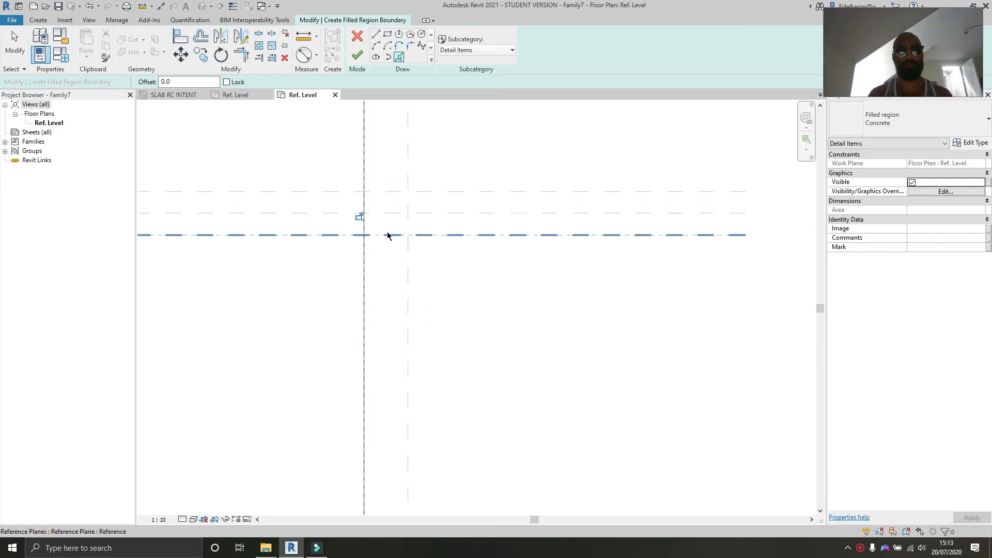
pyautogui.press('Escape')
# Step: Align and lock the vertical edge's ends to the upper and lower horizontal reference planes
pyautogui.moveTo(439, 302); pyautogui.dragTo(433, 228, button='middle')
pyautogui.press('a')
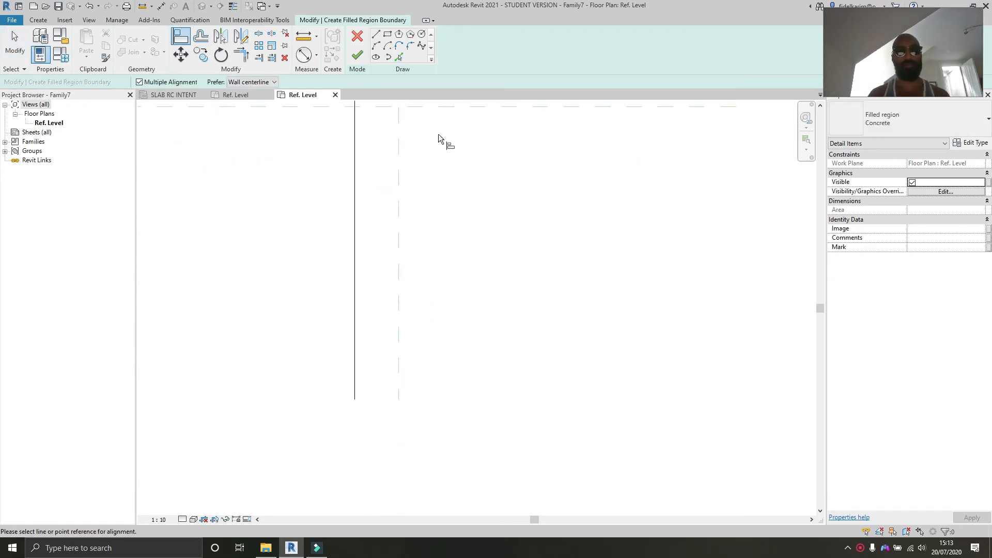
pyautogui.click(445, 159)
pyautogui.moveTo(434, 210); pyautogui.dragTo(449, 362, button='middle')
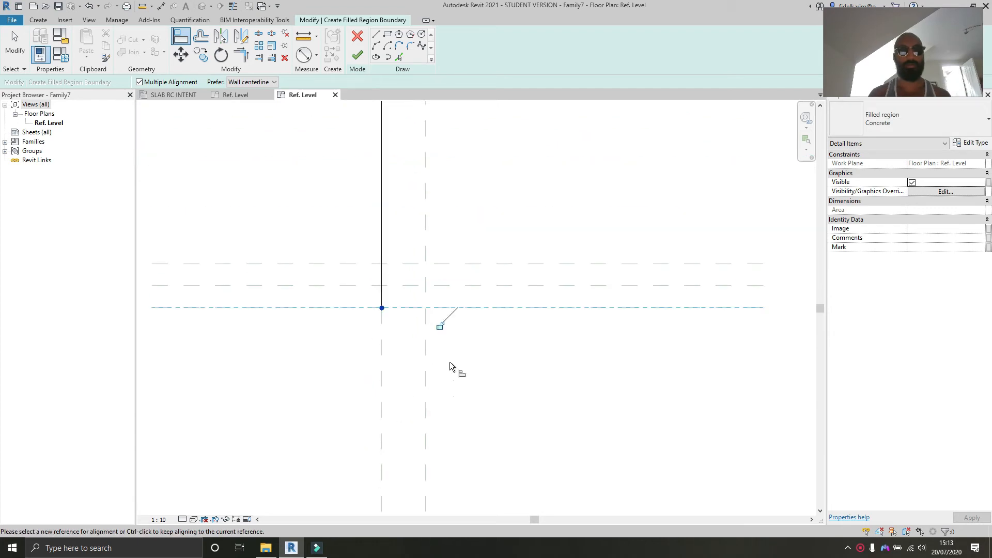
pyautogui.click(469, 263)
pyautogui.moveTo(439, 232); pyautogui.dragTo(444, 384, button='middle')
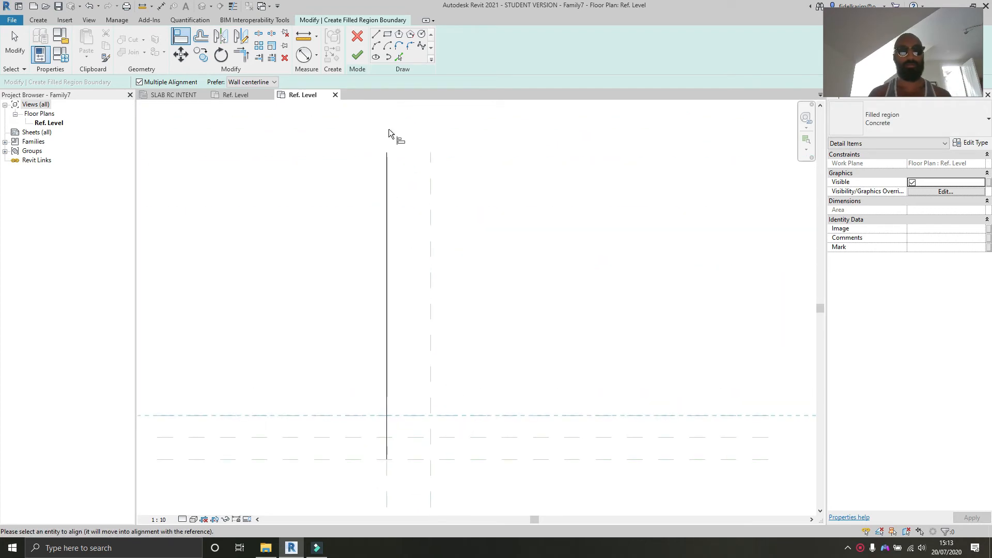
pyautogui.click(388, 153)
pyautogui.click(444, 432)
pyautogui.moveTo(442, 435); pyautogui.dragTo(452, 308, button='middle')
pyautogui.scroll(4, 436, 352)
pyautogui.moveTo(345, 118); pyautogui.dragTo(375, 155, button='middle')
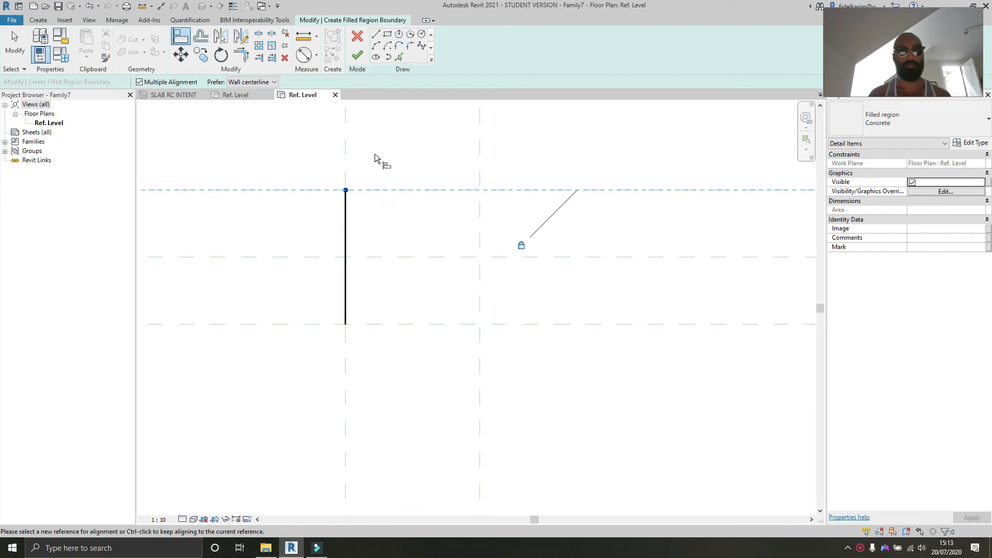
# Step: Draw two sloping lines meeting at the right reference plane's centre to close a triangular boundary
pyautogui.click(378, 35)
pyautogui.click(346, 190)
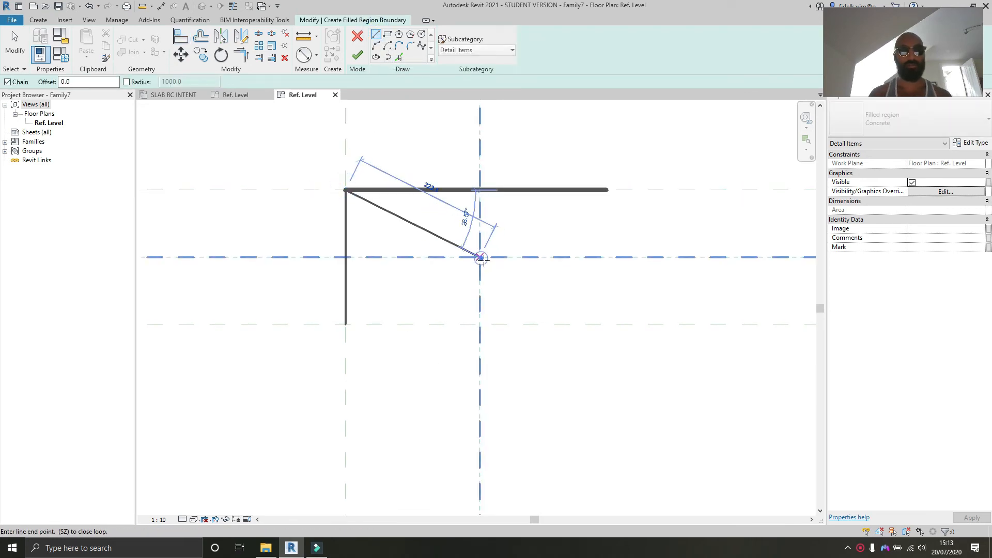
pyautogui.click(480, 256)
pyautogui.click(345, 324)
pyautogui.scroll(-2, 456, 339)
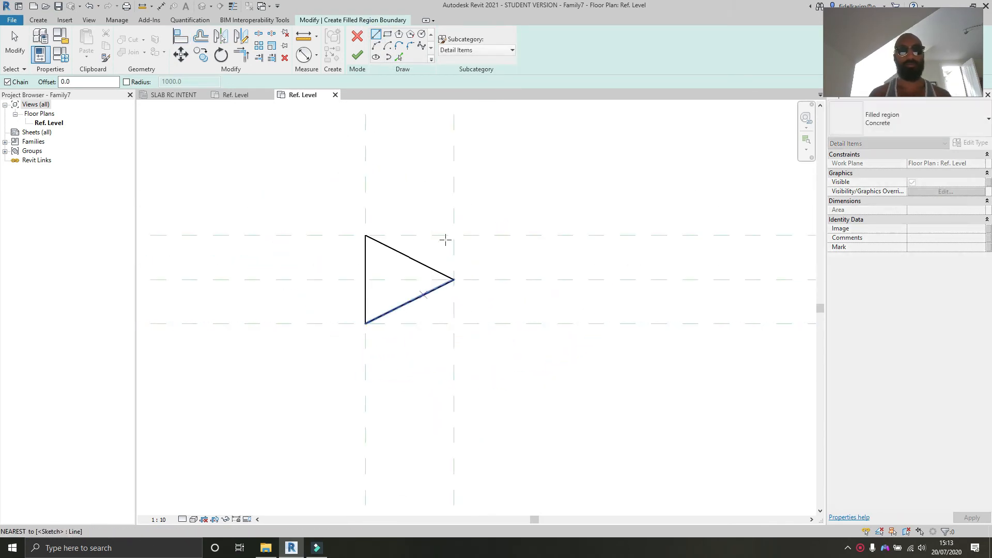
pyautogui.press('Escape')
pyautogui.press('Escape')
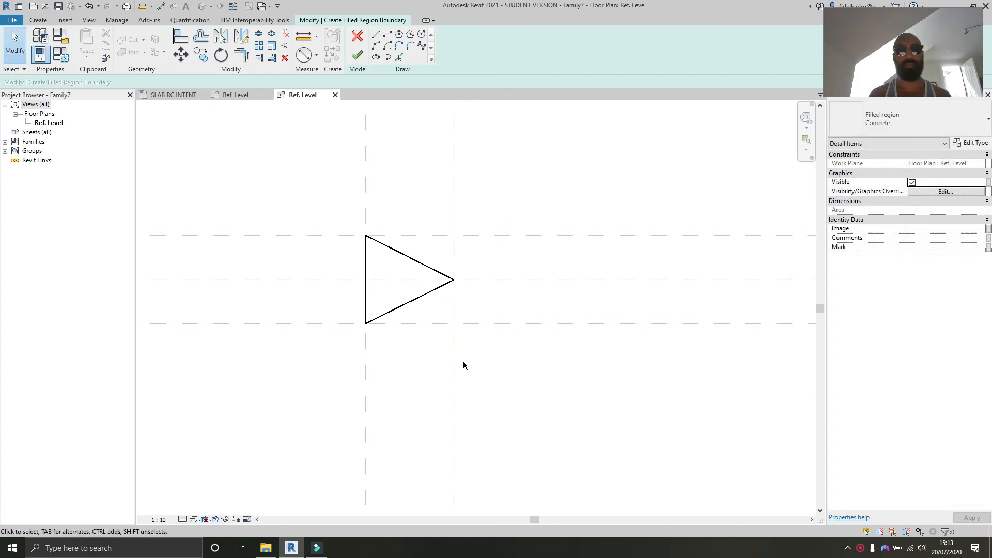
# Step: Duplicate the filled region type as Black with a solid fill foreground pattern and finish the boundary sketch
pyautogui.moveTo(460, 286); pyautogui.dragTo(445, 285, button='middle')
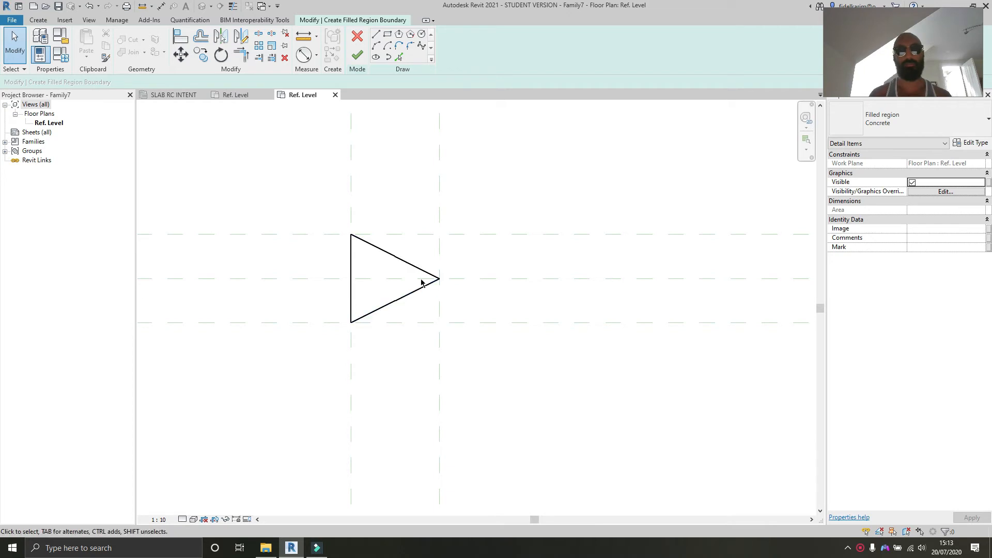
pyautogui.scroll(1, 466, 300)
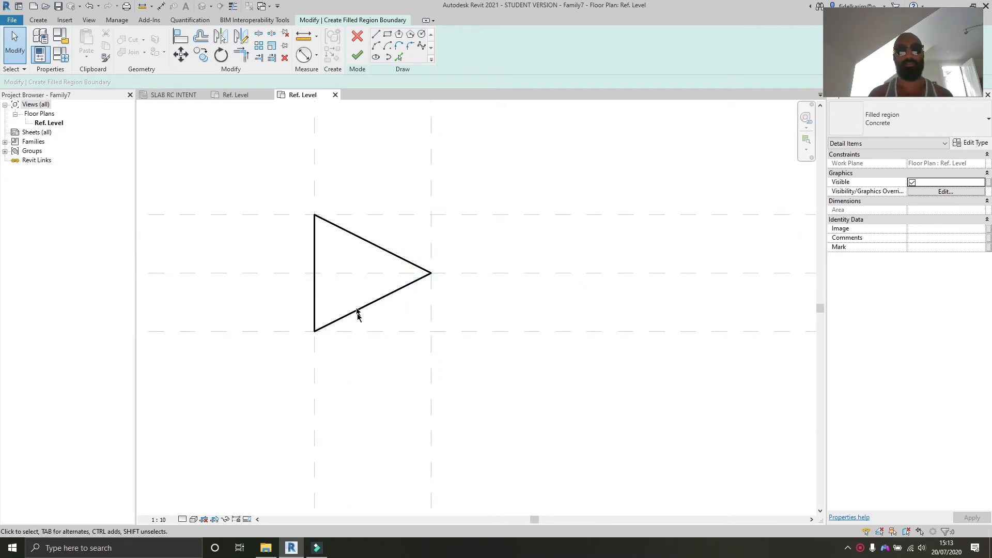
pyautogui.scroll(-1, 367, 334)
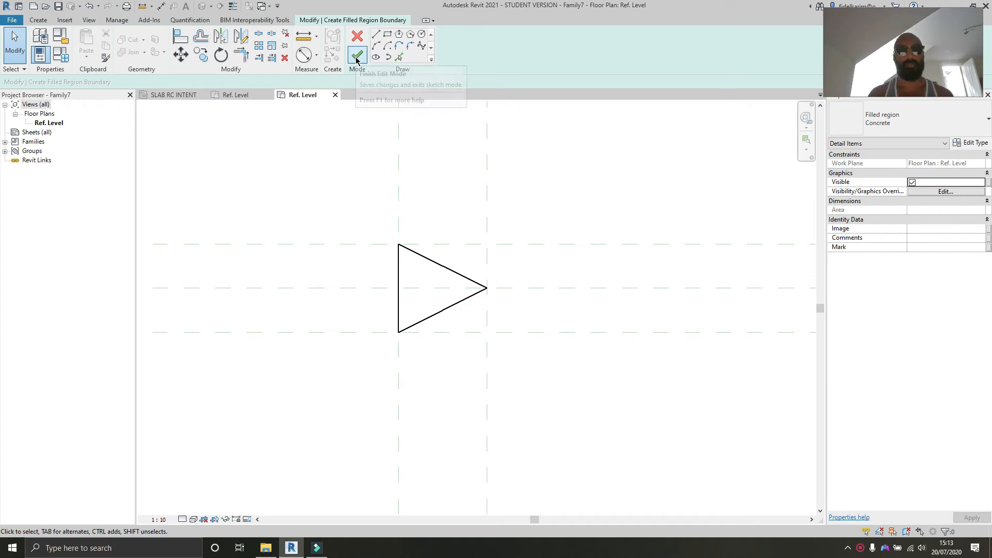
pyautogui.click(356, 60)
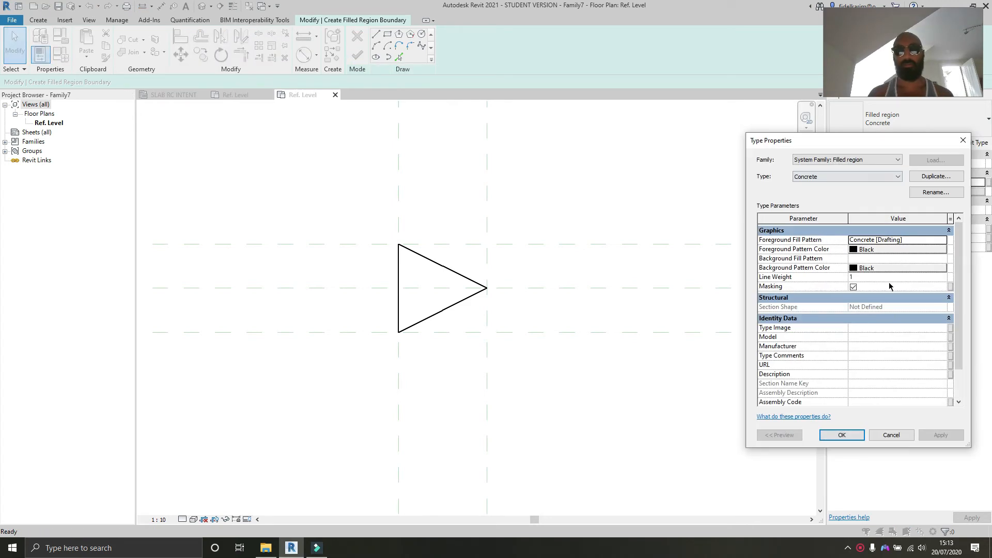
pyautogui.click(946, 179)
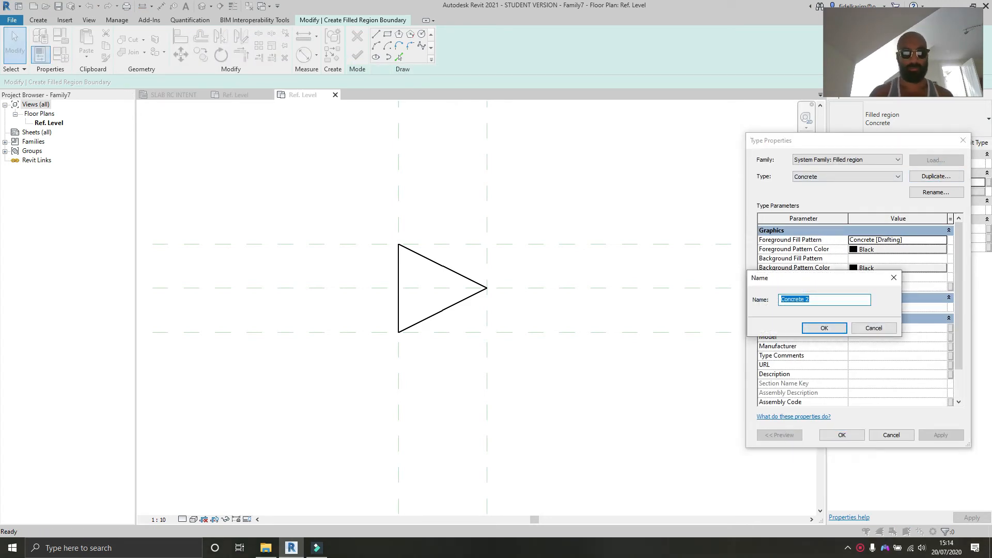
pyautogui.click(824, 328)
pyautogui.click(896, 240)
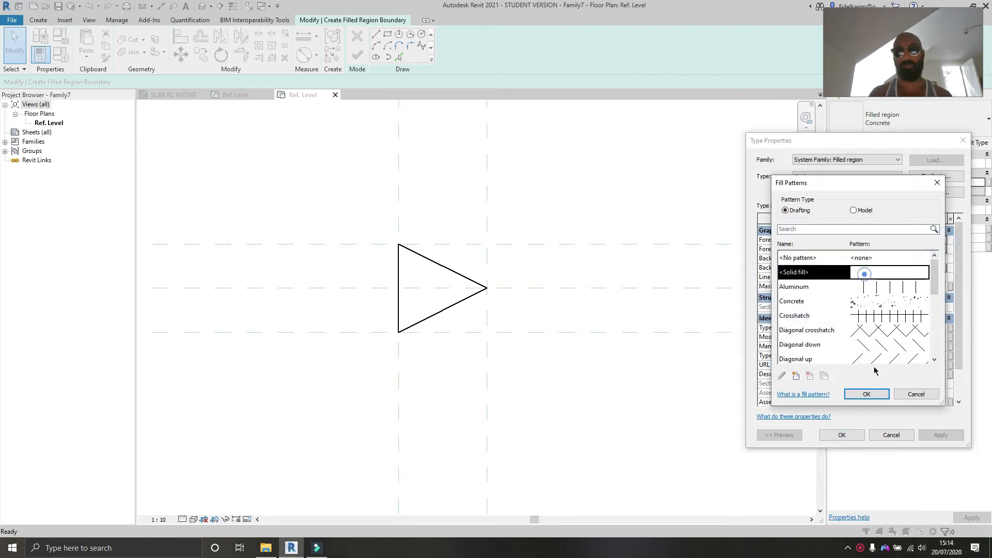
pyautogui.click(869, 393)
pyautogui.click(847, 434)
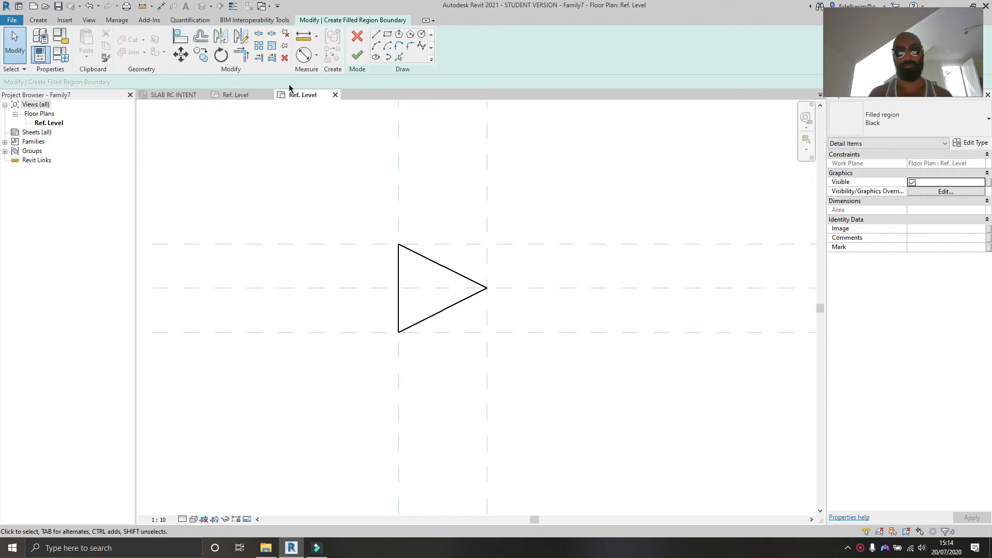
pyautogui.click(357, 54)
pyautogui.click(416, 439)
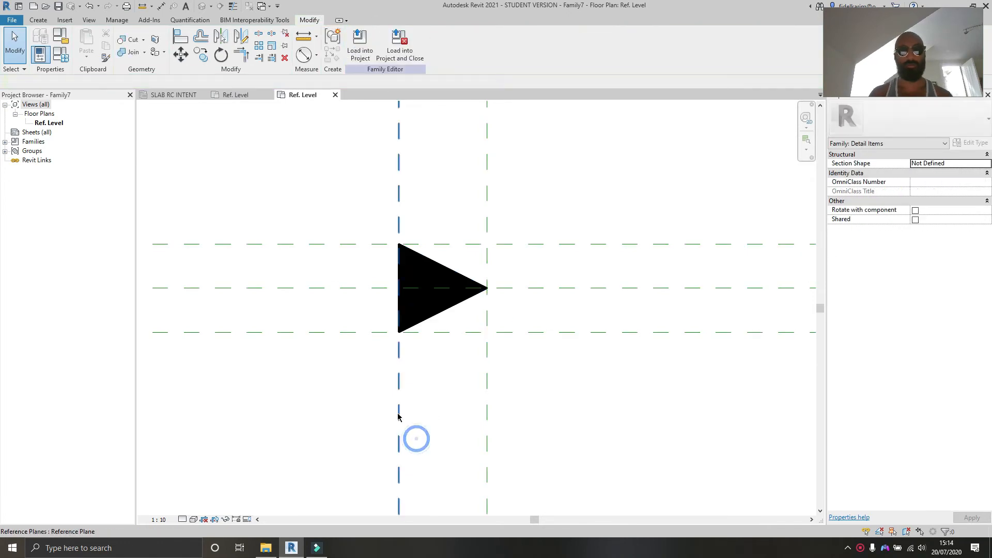
# Step: Try flexing the left reference plane and aligning the triangle's vertical edge to it
pyautogui.moveTo(398, 413); pyautogui.dragTo(341, 413)
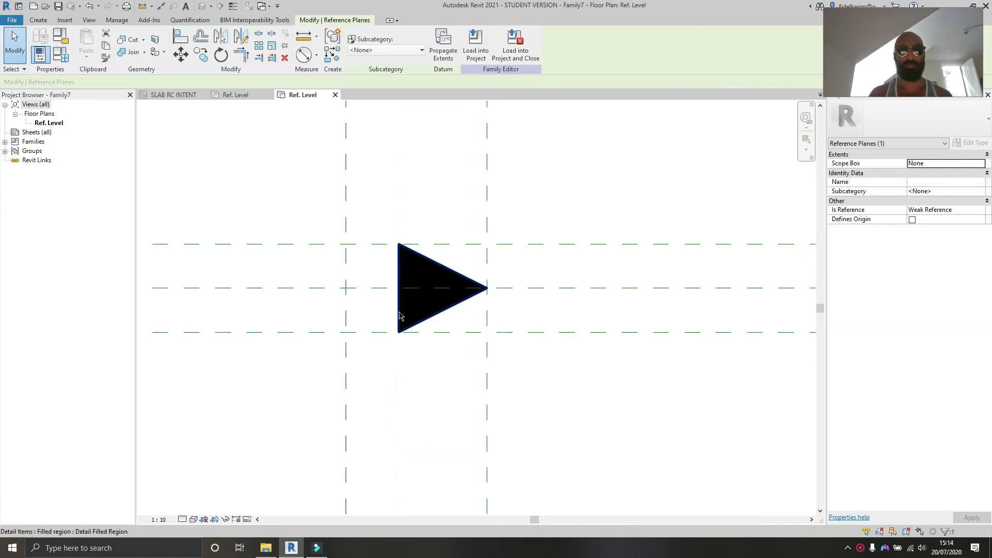
pyautogui.doubleClick(399, 313)
pyautogui.press('a')
pyautogui.press('l')
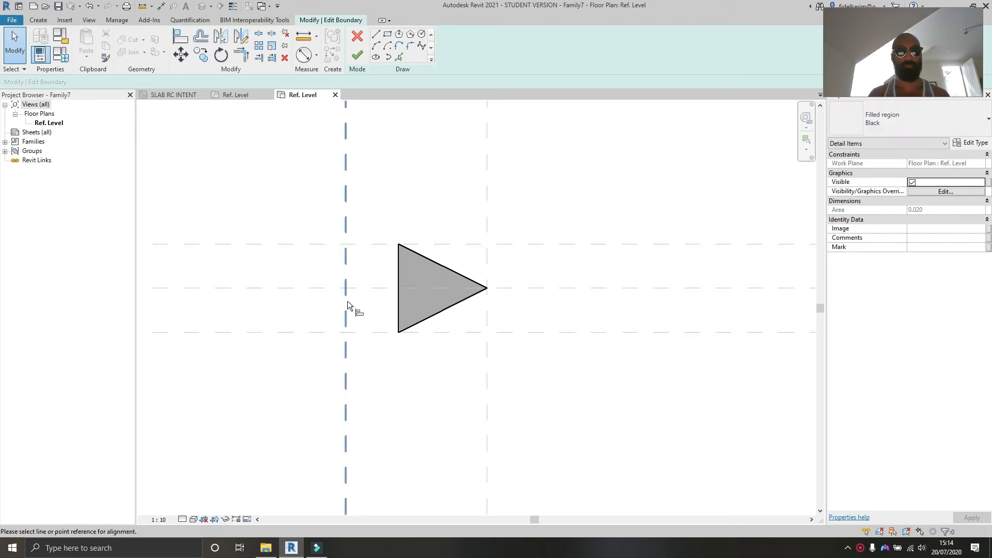
pyautogui.click(346, 306)
pyautogui.click(398, 295)
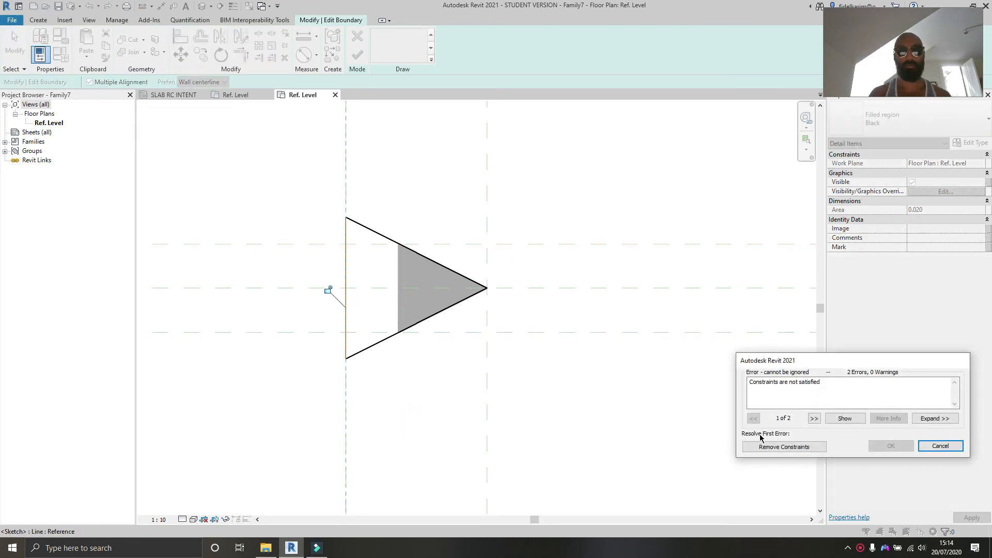
pyautogui.click(936, 446)
pyautogui.press('Escape')
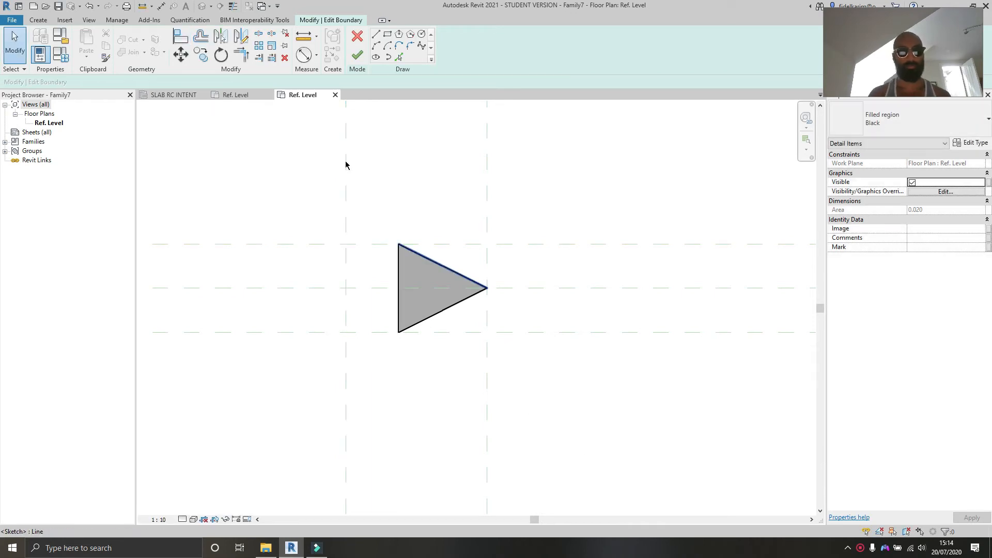
pyautogui.click(352, 38)
pyautogui.click(411, 433)
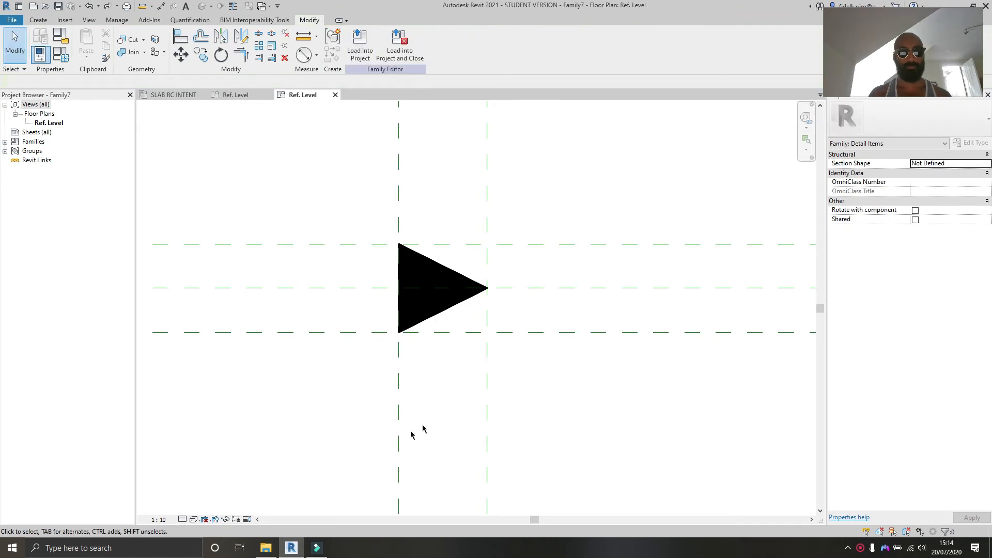
# Step: Align and lock the triangle's vertical edge to the left reference plane and finish the boundary edit
pyautogui.scroll(2, 414, 300)
pyautogui.doubleClick(441, 328)
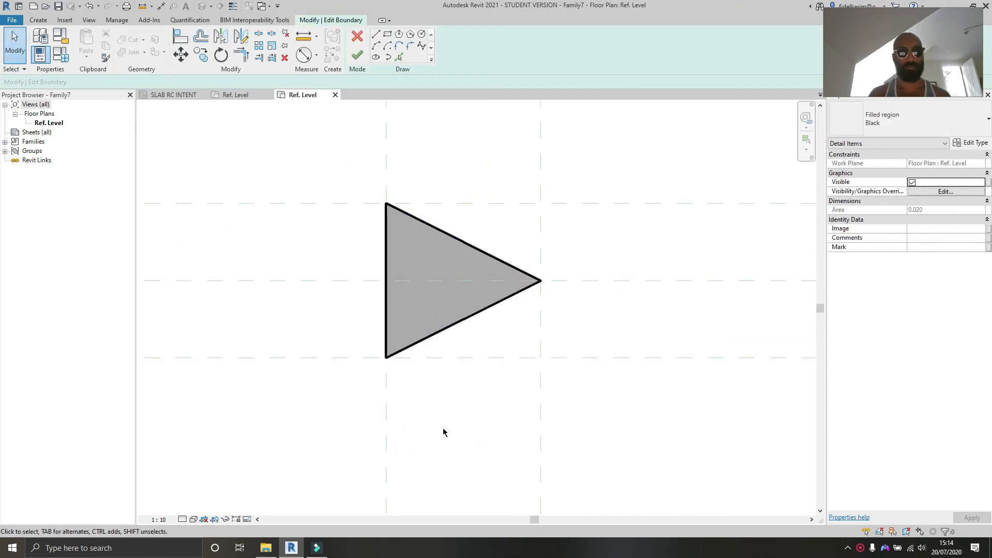
pyautogui.press('l')
pyautogui.click(385, 131)
pyautogui.click(385, 252)
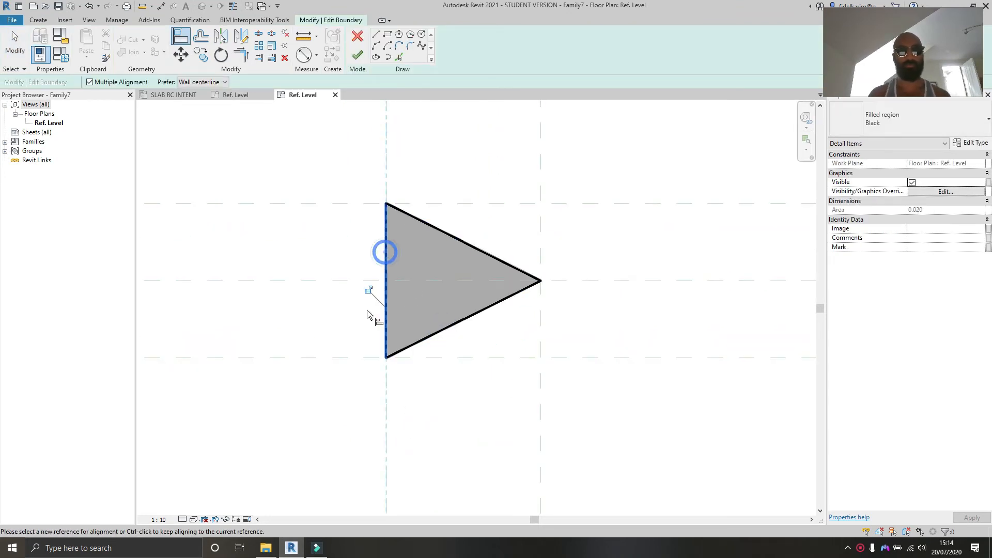
pyautogui.click(356, 58)
# Step: Test flexing the left reference plane and remove the constraints that conflict
pyautogui.scroll(-2, 393, 171)
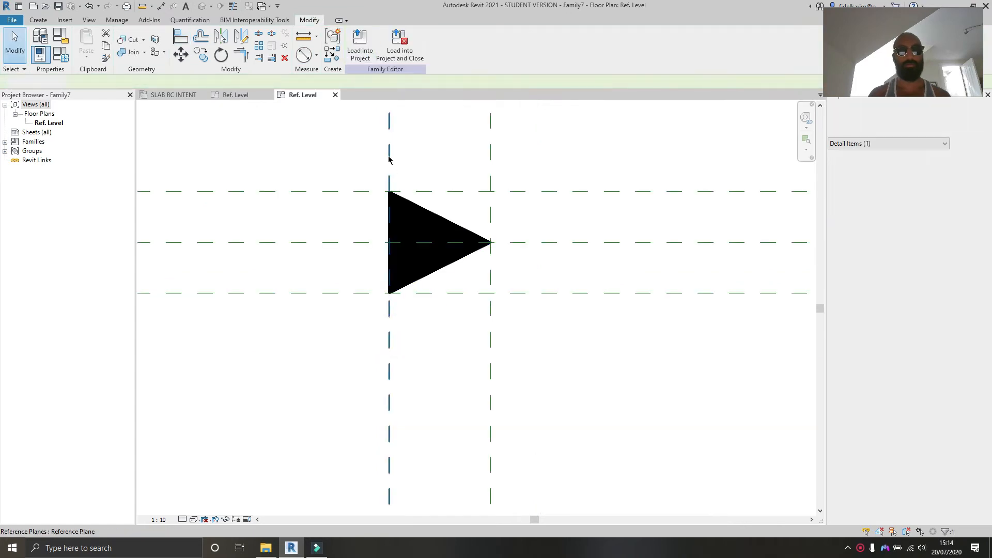
pyautogui.moveTo(389, 153); pyautogui.dragTo(346, 148)
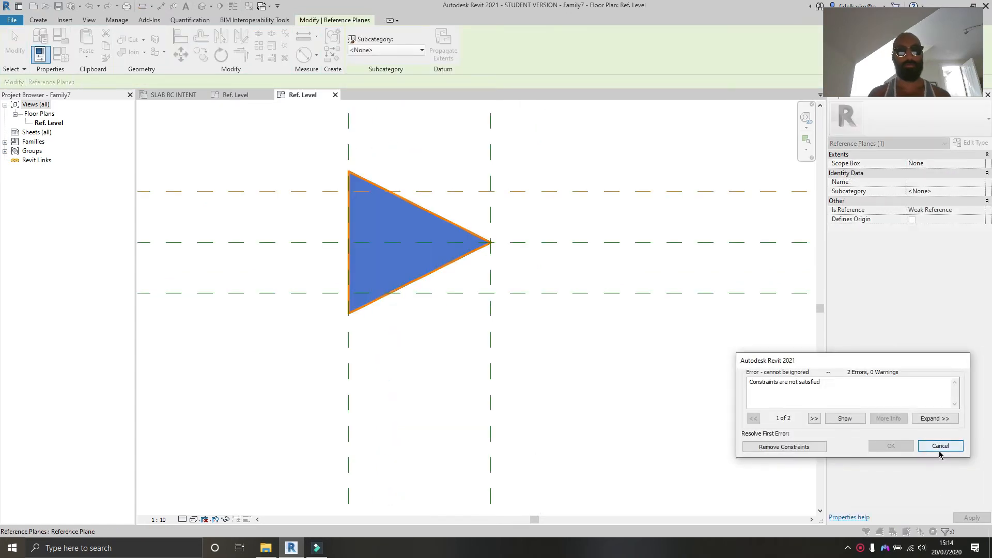
pyautogui.click(799, 446)
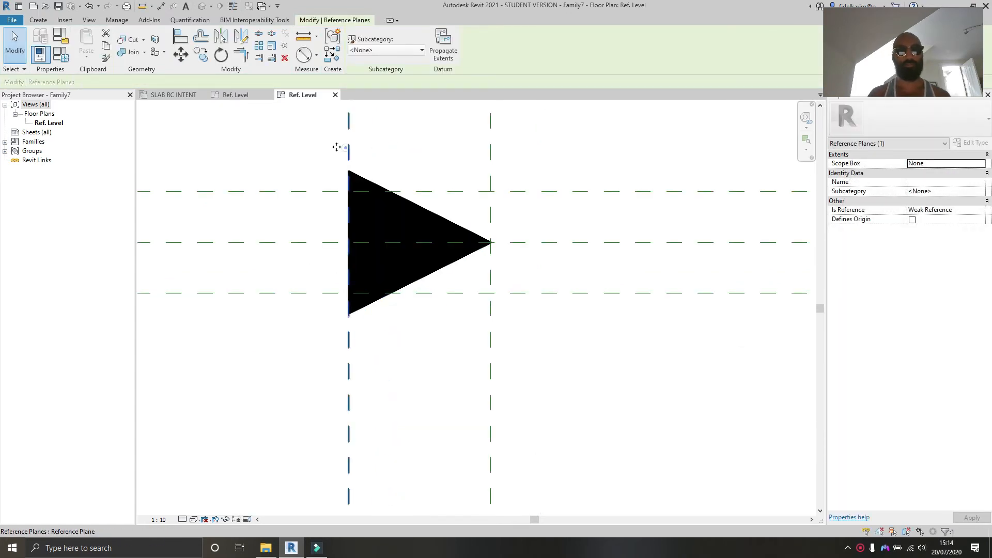
pyautogui.moveTo(346, 148); pyautogui.dragTo(259, 148)
pyautogui.moveTo(257, 111); pyautogui.dragTo(408, 150)
pyautogui.scroll(3, 432, 222)
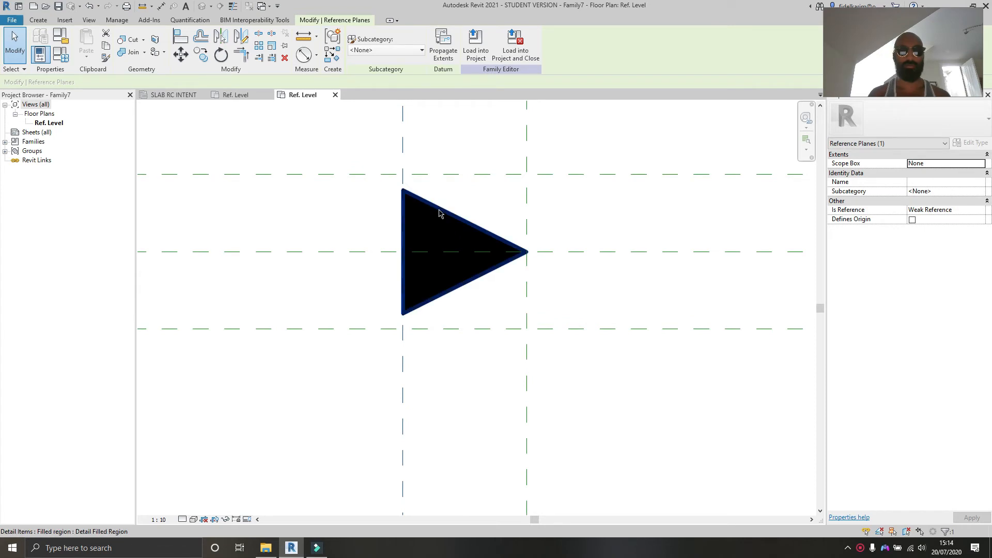
# Step: Edit the triangle's boundary and delete its two sloping lines
pyautogui.doubleClick(440, 212)
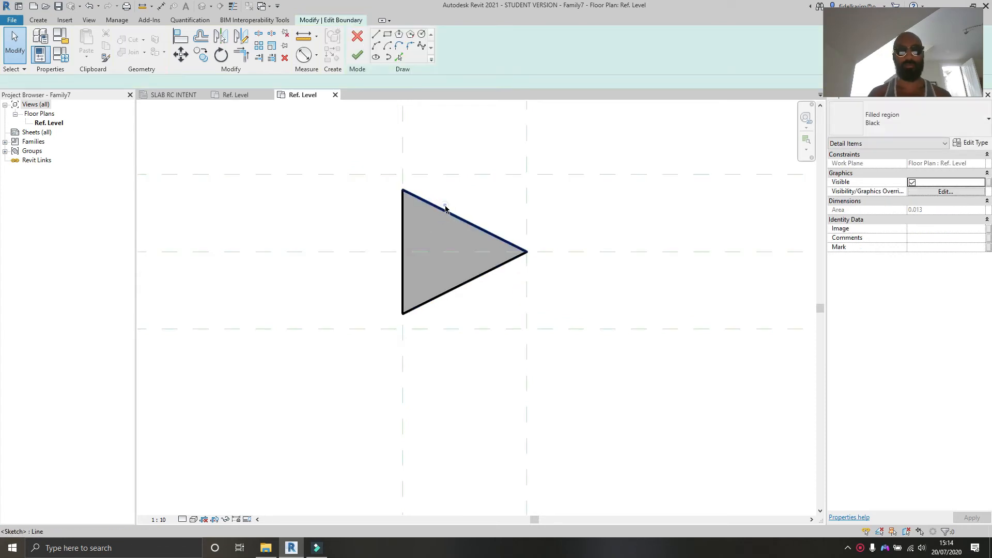
pyautogui.click(444, 206)
pyautogui.press('Delete')
pyautogui.click(476, 275)
pyautogui.press('Delete')
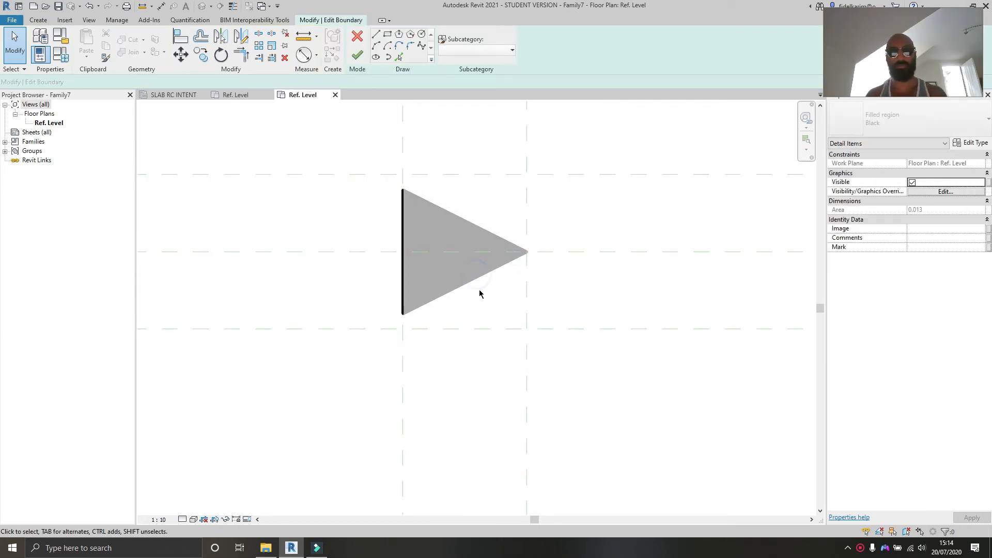
# Step: Align and lock the vertical edge's lower and upper ends to the lower and upper horizontal reference planes
pyautogui.click(478, 298)
pyautogui.press('a')
pyautogui.press('l')
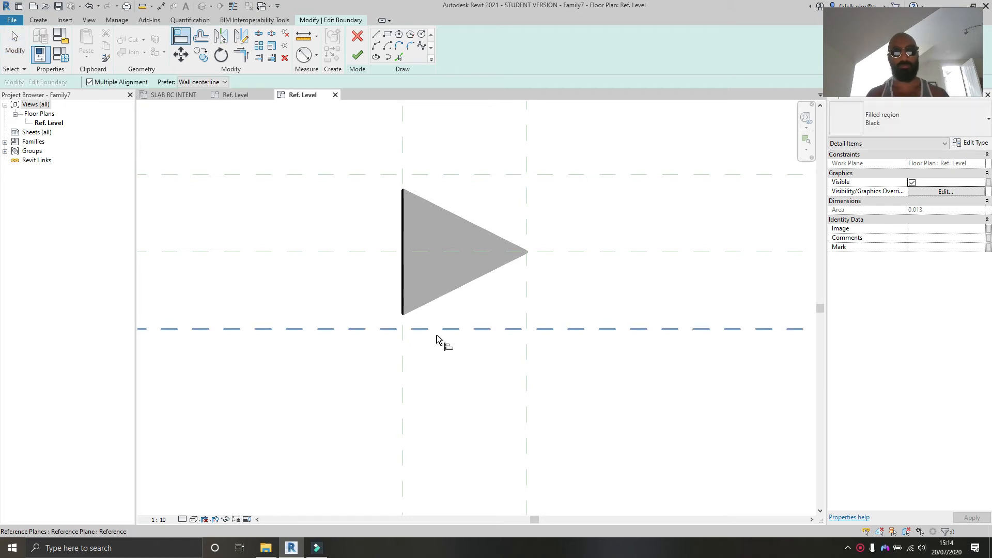
pyautogui.click(421, 328)
pyautogui.click(404, 316)
pyautogui.click(457, 351)
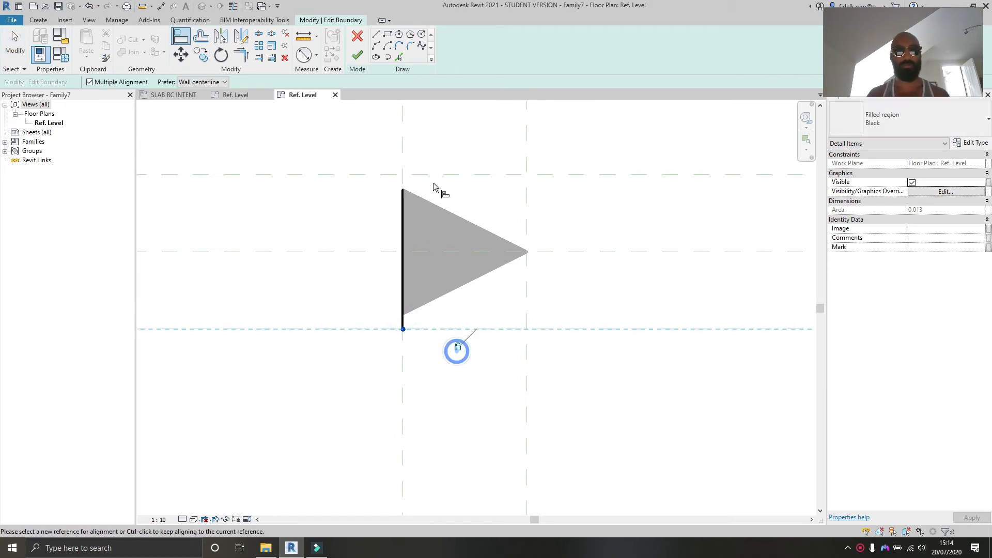
pyautogui.click(425, 175)
pyautogui.click(403, 194)
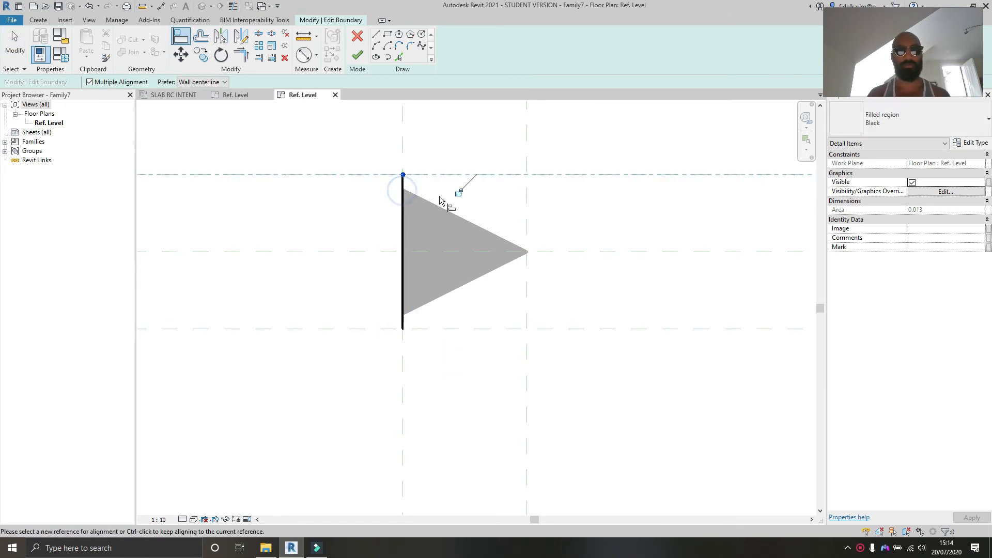
pyautogui.press('Escape')
# Step: Redraw the two sloping lines meeting at the right reference plane's centre and finish the boundary edit
pyautogui.click(377, 35)
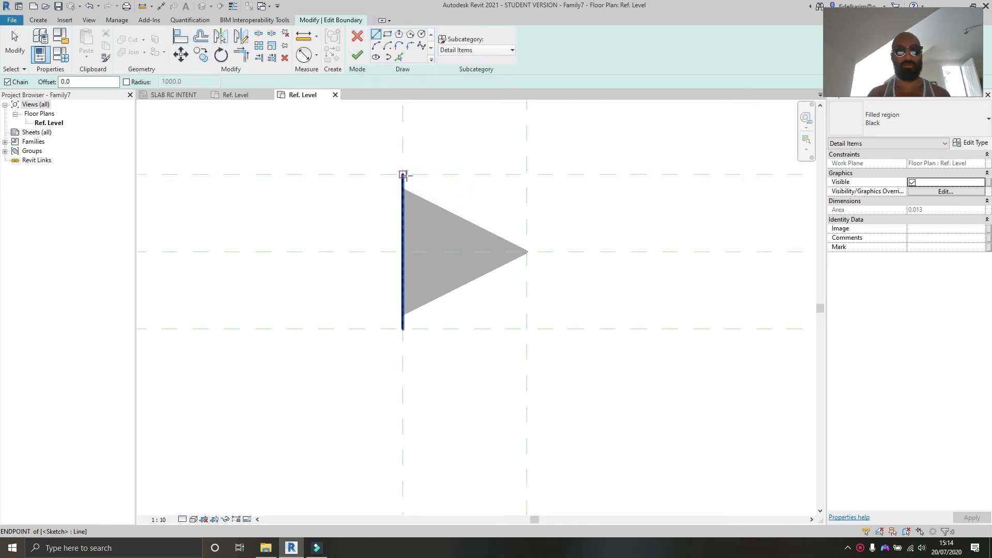
pyautogui.click(403, 174)
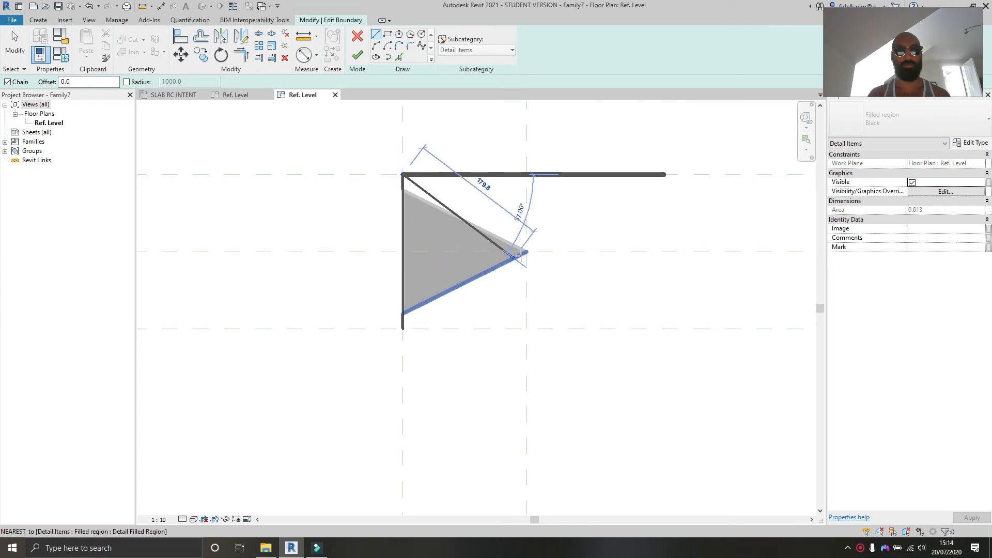
pyautogui.click(526, 252)
pyautogui.click(402, 328)
pyautogui.press('Escape')
pyautogui.press('Escape')
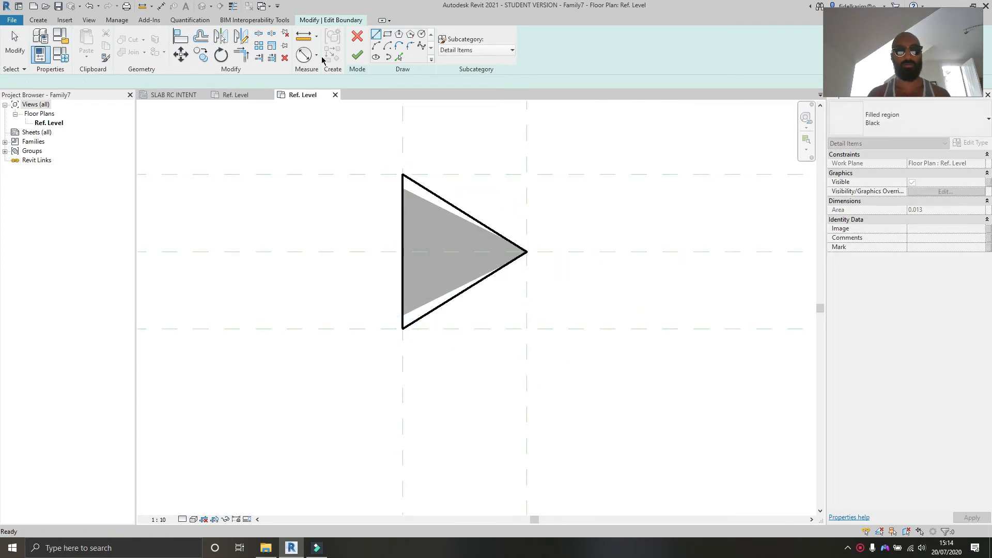
pyautogui.click(354, 65)
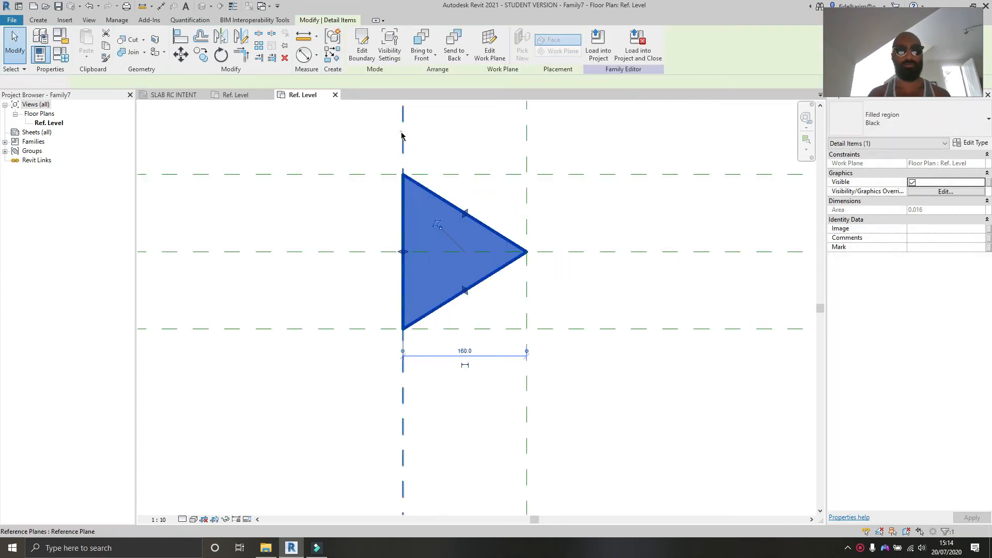
# Step: Try flexing the left and upper reference planes
pyautogui.moveTo(403, 137); pyautogui.dragTo(366, 128)
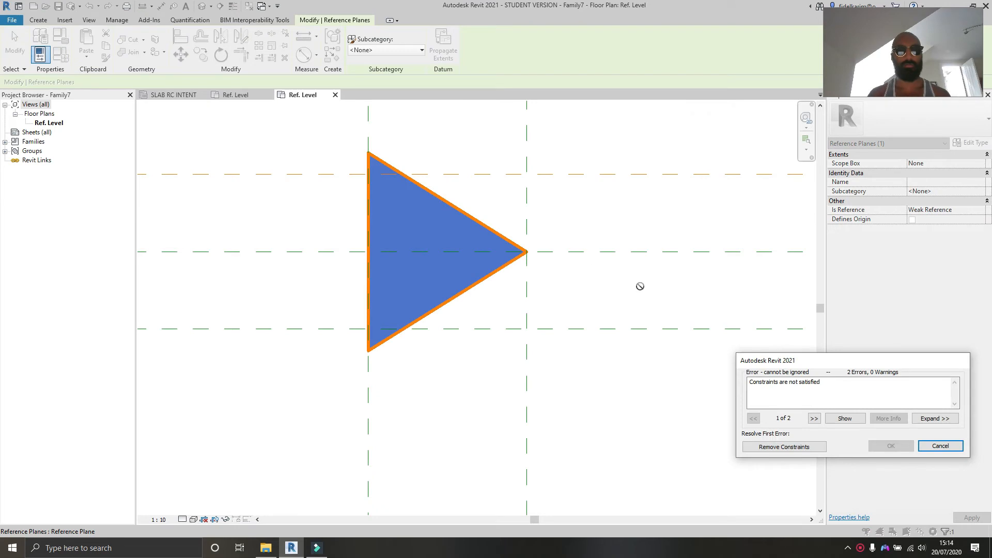
pyautogui.click(934, 450)
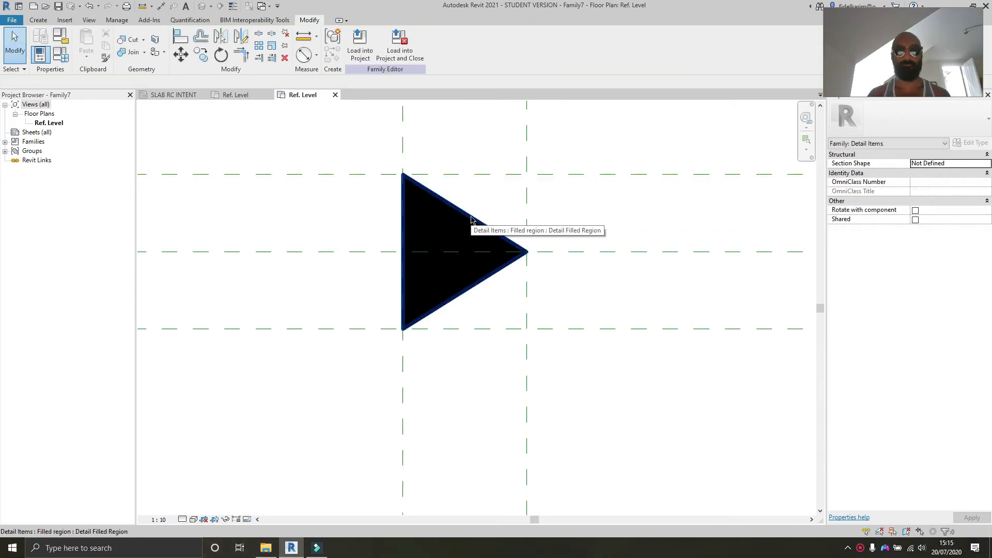
pyautogui.moveTo(497, 171); pyautogui.dragTo(499, 116)
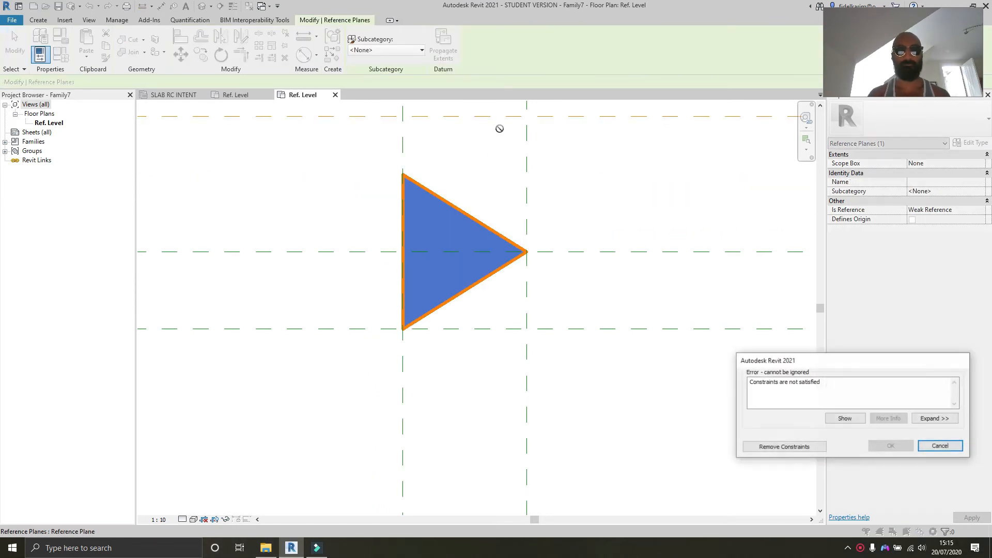
pyautogui.click(940, 446)
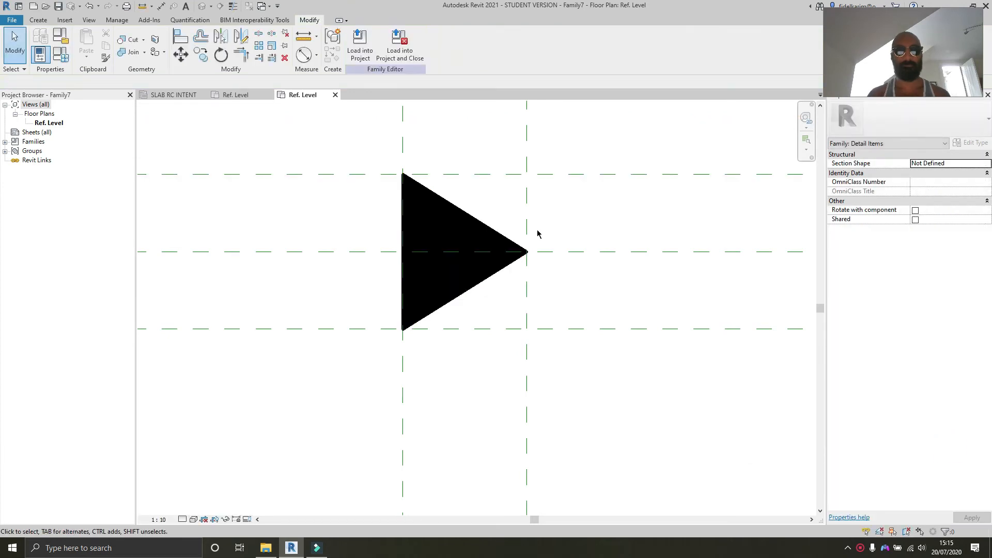
# Step: Reopen the triangle's boundary and adjust the upper sloping line's end
pyautogui.click(480, 223)
pyautogui.doubleClick(480, 224)
pyautogui.click(465, 207)
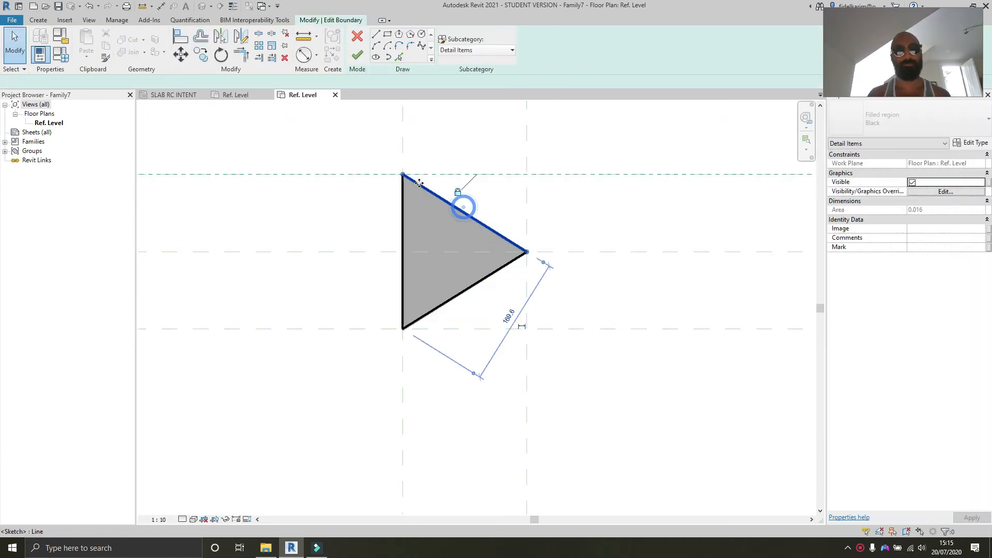
pyautogui.moveTo(405, 173); pyautogui.dragTo(450, 207)
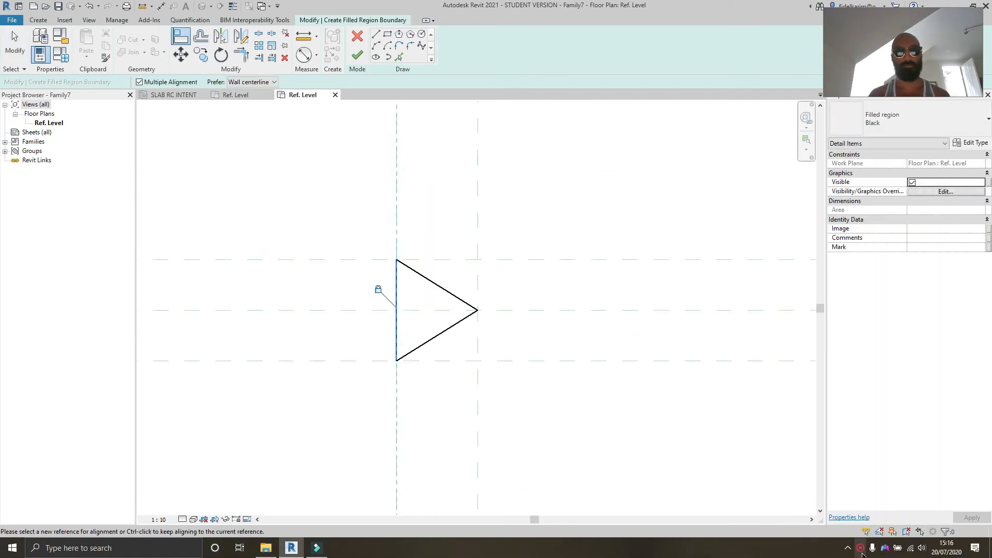
pyautogui.click(860, 549)
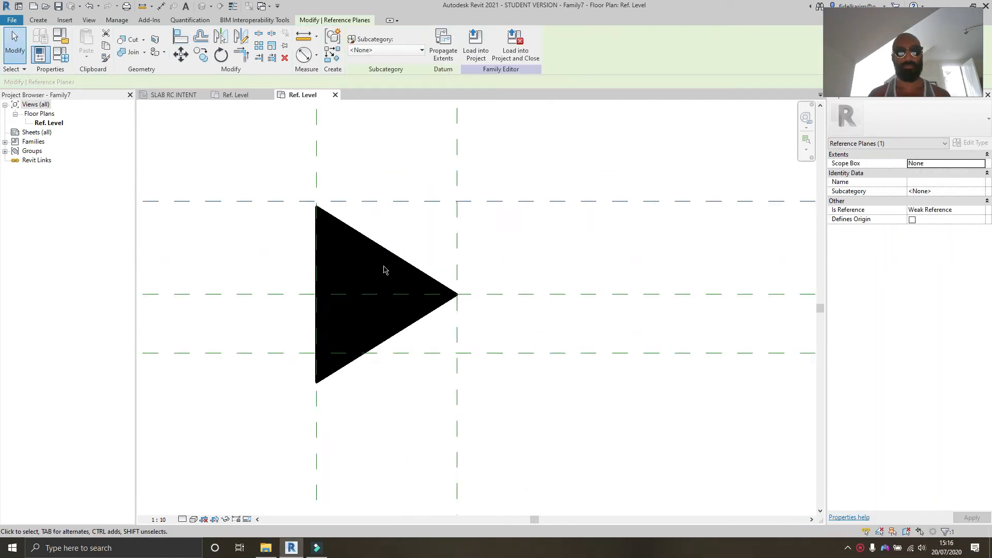
pyautogui.scroll(-2, 383, 279)
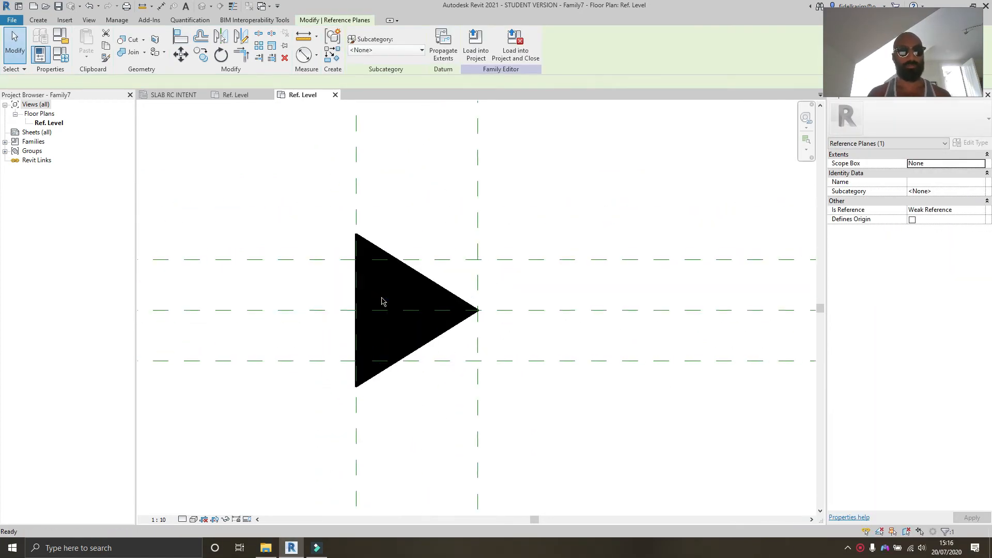
# Step: Dimension the three horizontal reference planes in a continuous string and set it to equal spacing
pyautogui.press('Escape')
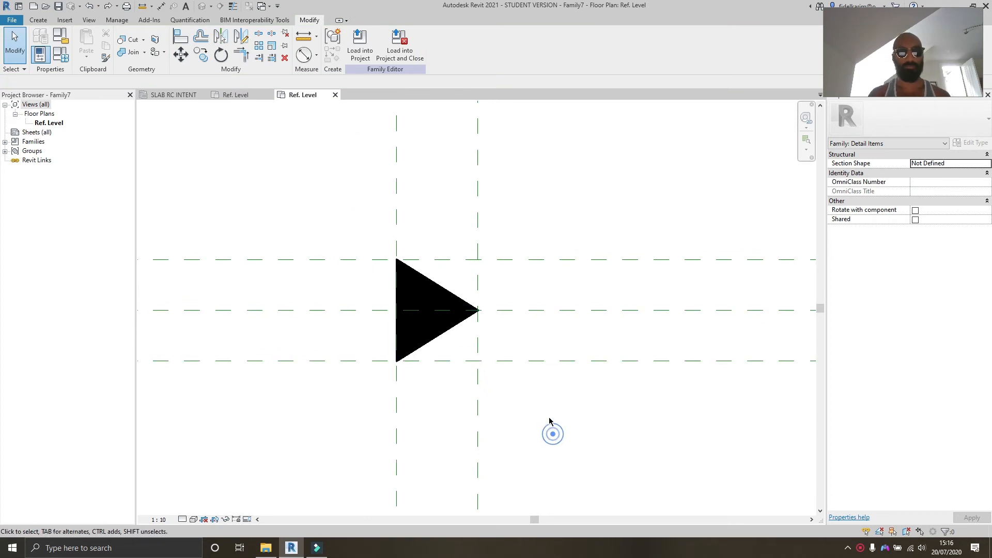
pyautogui.moveTo(549, 422); pyautogui.dragTo(541, 408, button='middle')
pyautogui.press('d')
pyautogui.press('i')
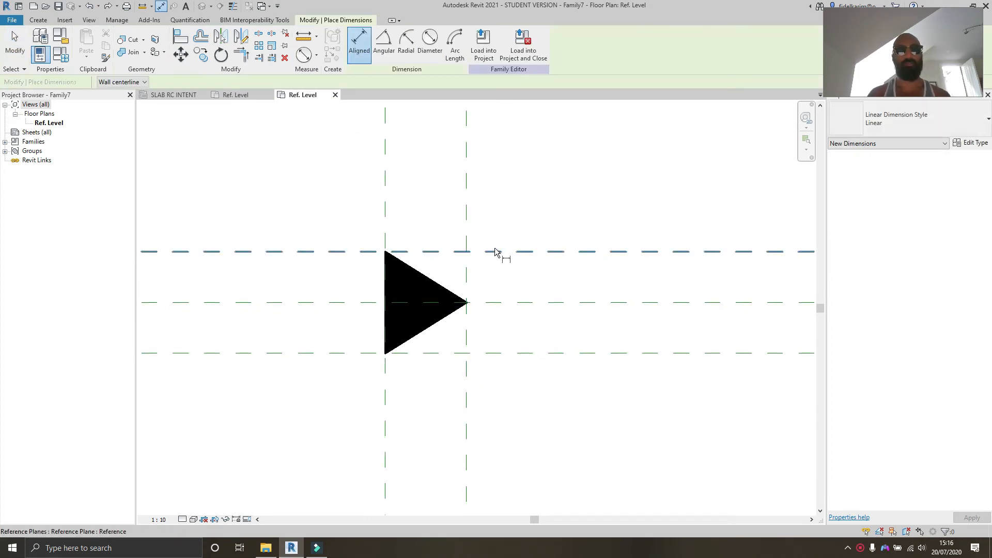
pyautogui.click(496, 252)
pyautogui.click(507, 302)
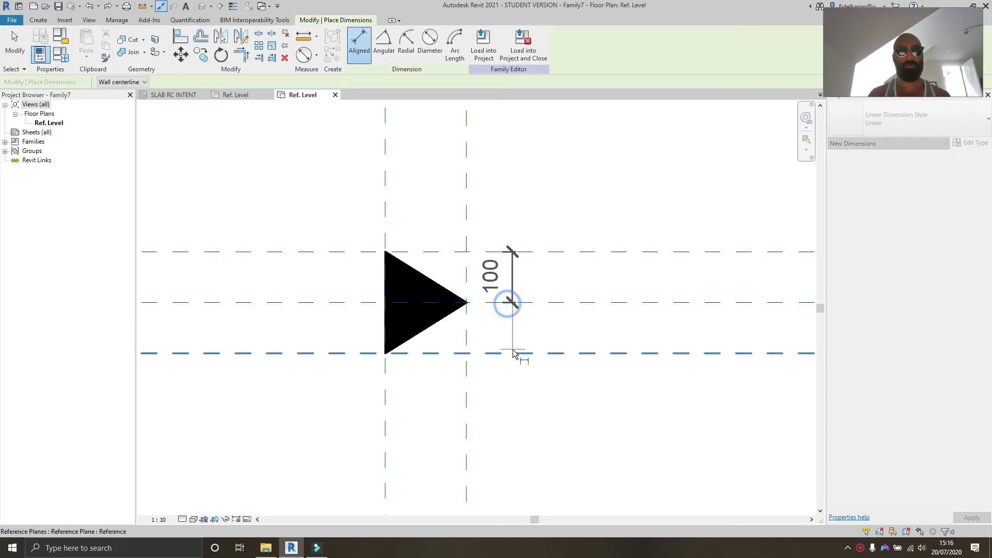
pyautogui.click(510, 353)
pyautogui.click(294, 329)
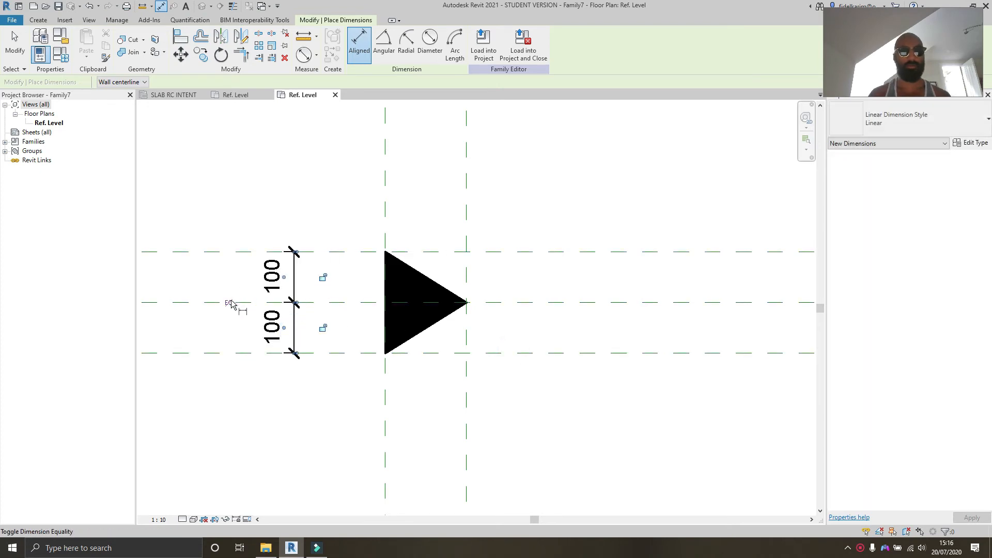
pyautogui.click(229, 302)
pyautogui.scroll(-2, 253, 301)
pyautogui.press('Escape')
pyautogui.scroll(3, 253, 301)
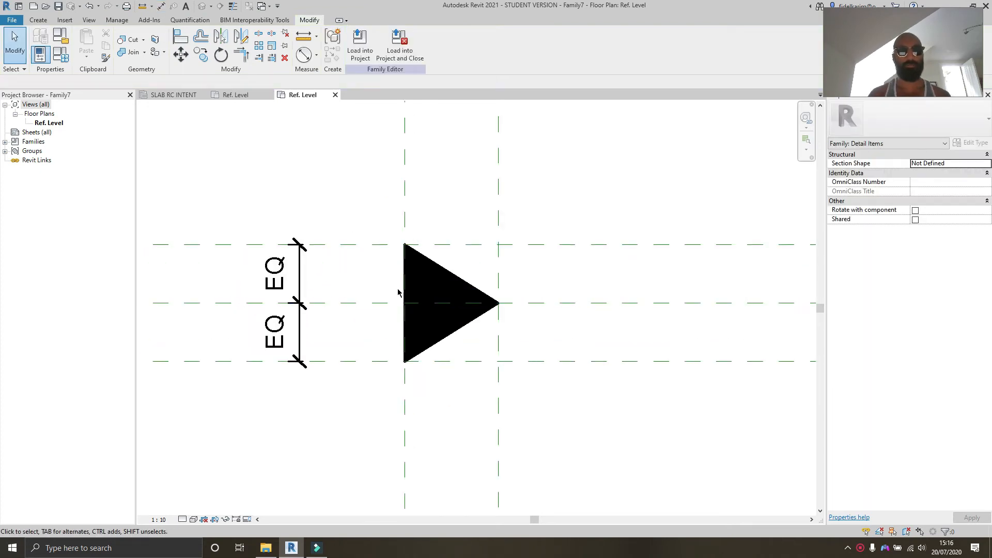
# Step: Edit the triangle's filled region boundary and delete its two sloping lines
pyautogui.doubleClick(431, 261)
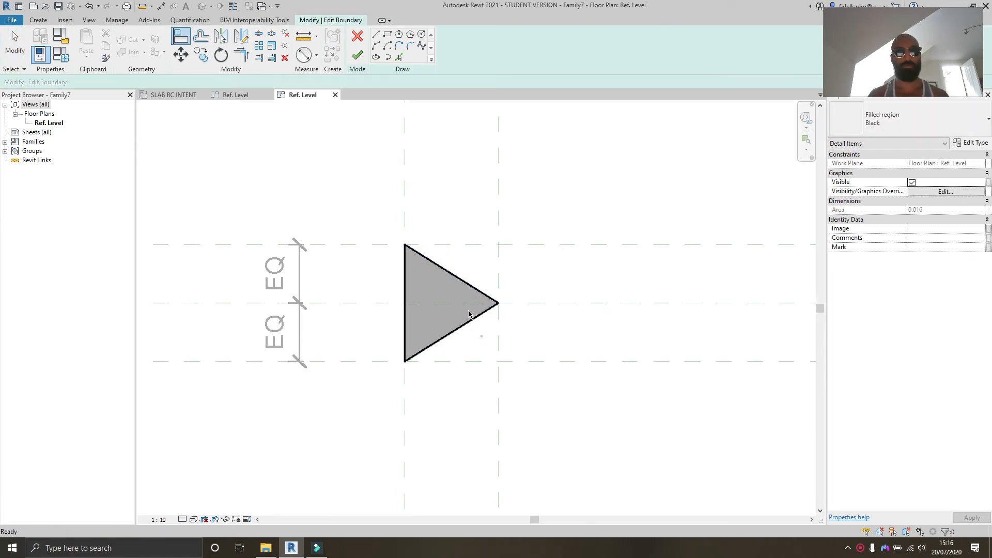
pyautogui.press('Escape')
pyautogui.moveTo(482, 347); pyautogui.dragTo(448, 269)
pyautogui.press('Delete')
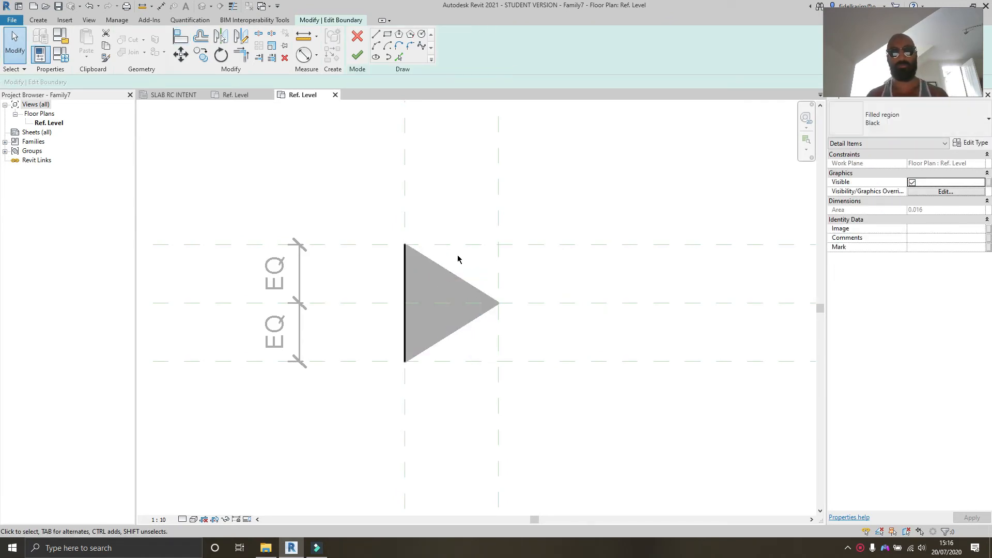
# Step: Align and lock the vertical edge's upper and lower ends to the upper and lower horizontal reference planes
pyautogui.press('l')
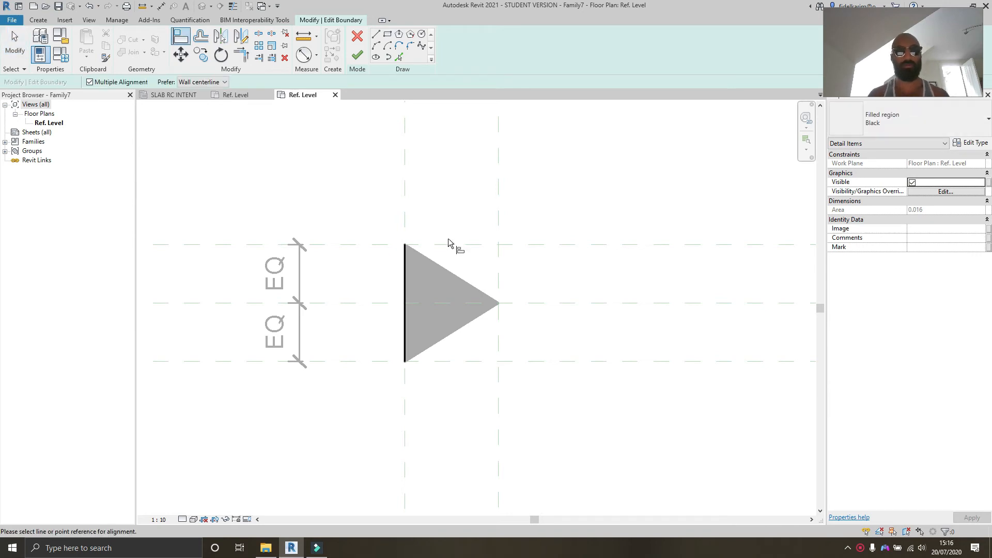
pyautogui.click(447, 244)
pyautogui.click(402, 245)
pyautogui.click(457, 267)
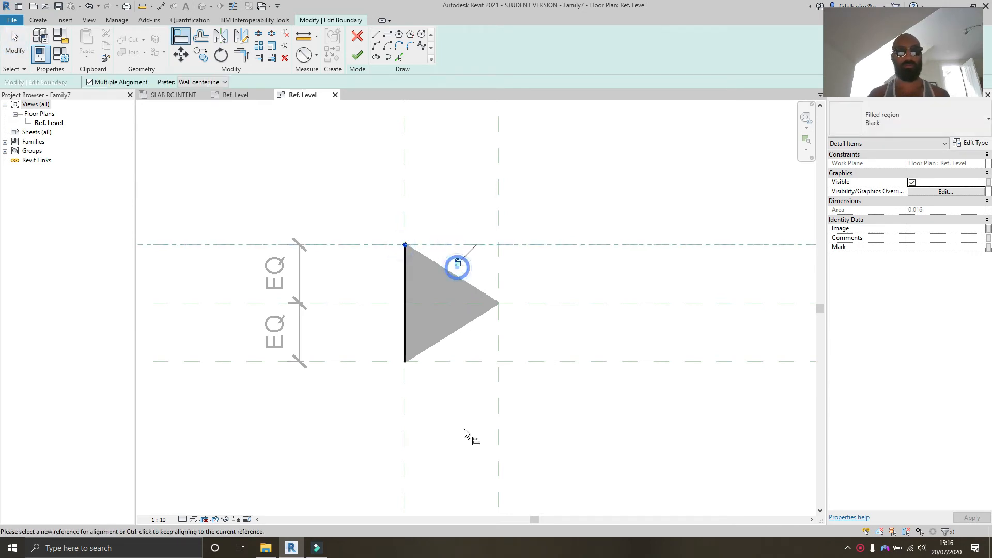
pyautogui.click(463, 429)
pyautogui.click(457, 363)
pyautogui.click(406, 361)
pyautogui.click(455, 380)
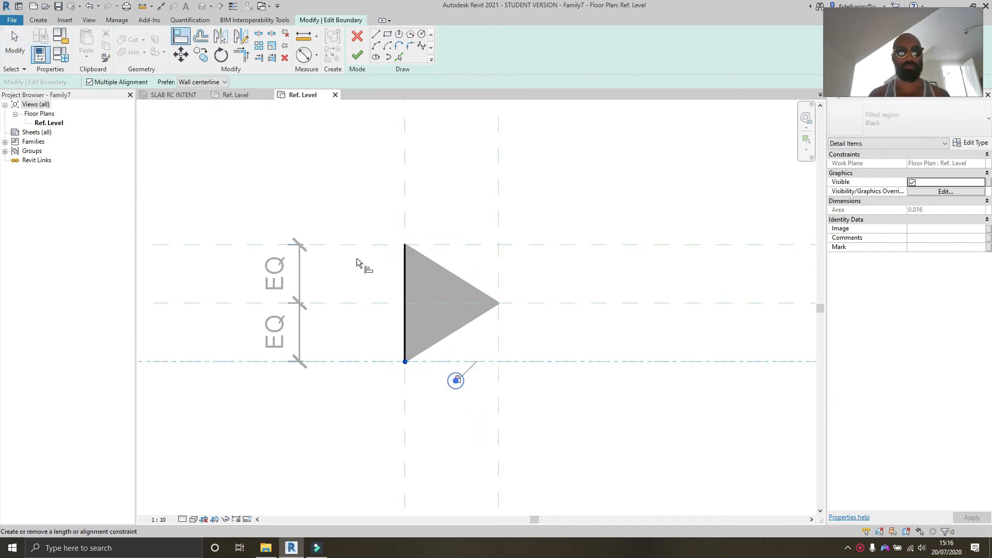
# Step: Redraw the two sloping lines from the vertical edge's ends to the right reference plane's centre and finish the boundary
pyautogui.click(375, 34)
pyautogui.click(402, 363)
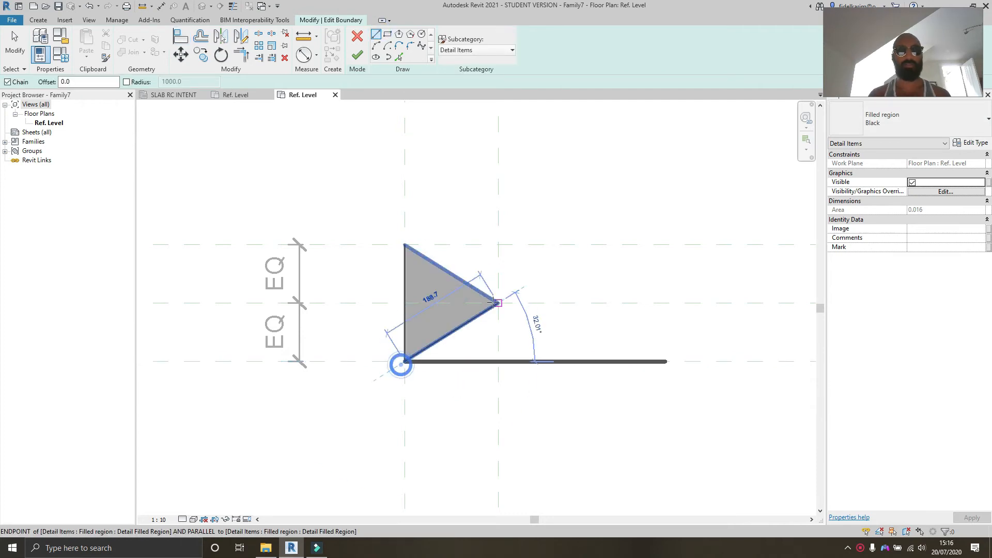
pyautogui.click(497, 303)
pyautogui.click(405, 245)
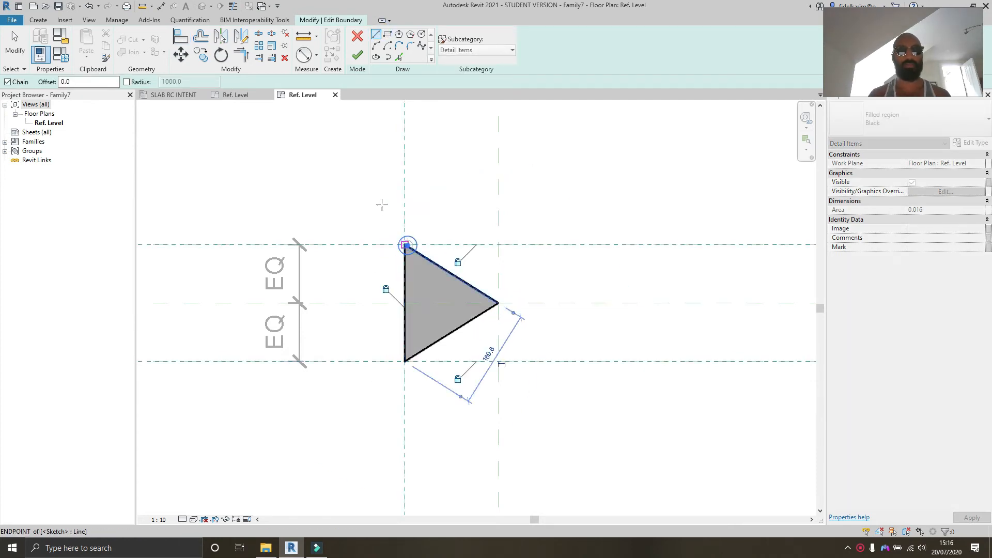
pyautogui.click(357, 55)
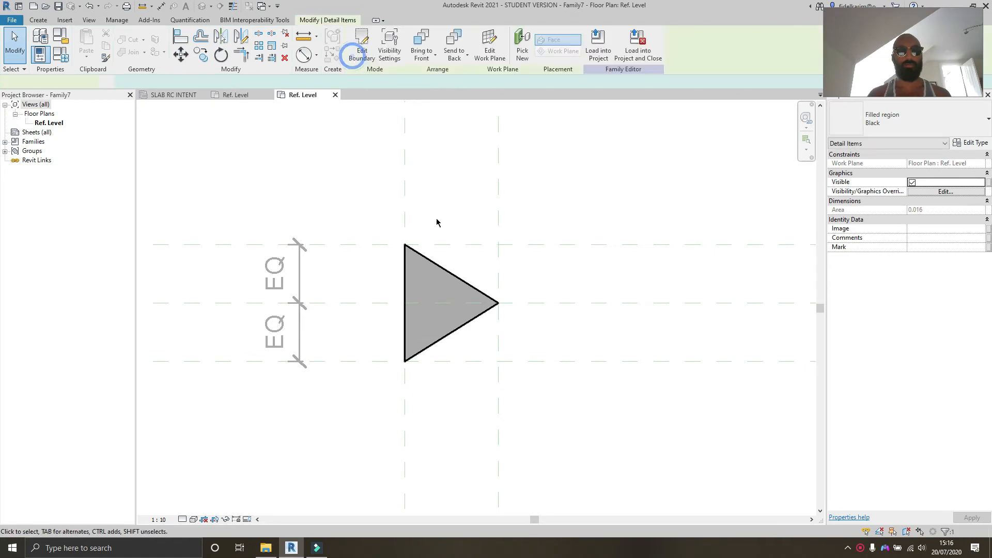
# Step: Flex the left vertical and upper horizontal reference planes to test the triangle
pyautogui.moveTo(404, 189); pyautogui.dragTo(367, 182)
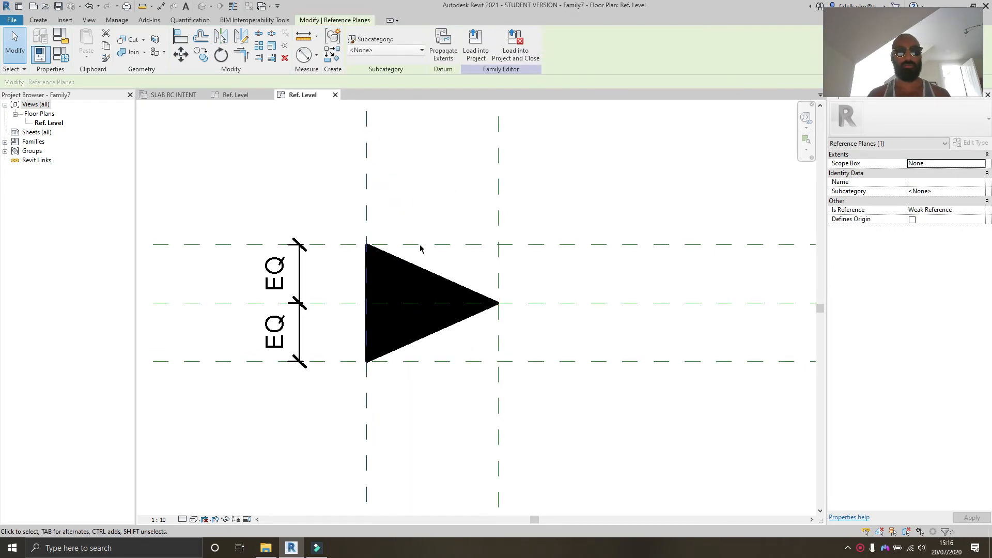
pyautogui.moveTo(601, 236); pyautogui.dragTo(603, 204)
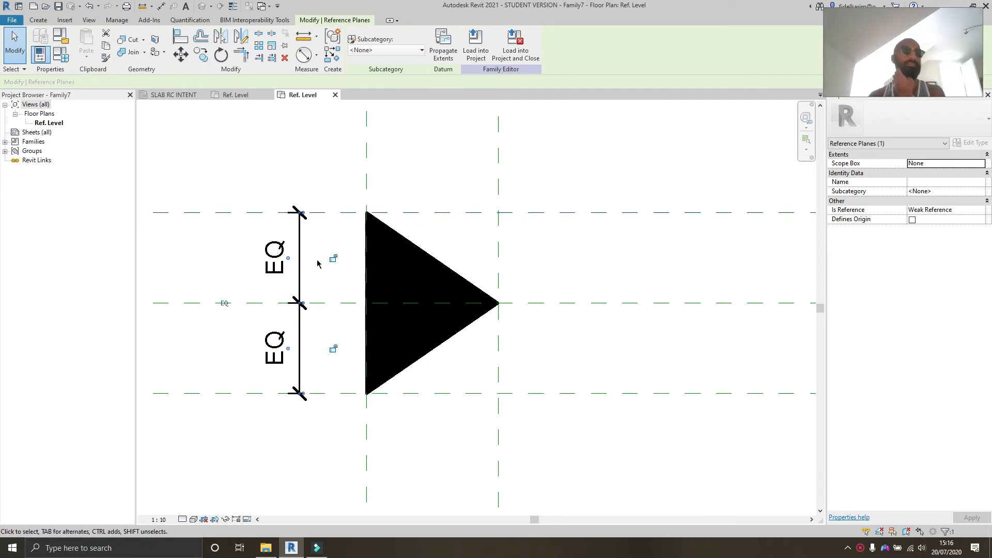
pyautogui.scroll(-2, 268, 231)
# Step: Move the equality dimension string to the right side of the triangle
pyautogui.moveTo(288, 268); pyautogui.dragTo(547, 268)
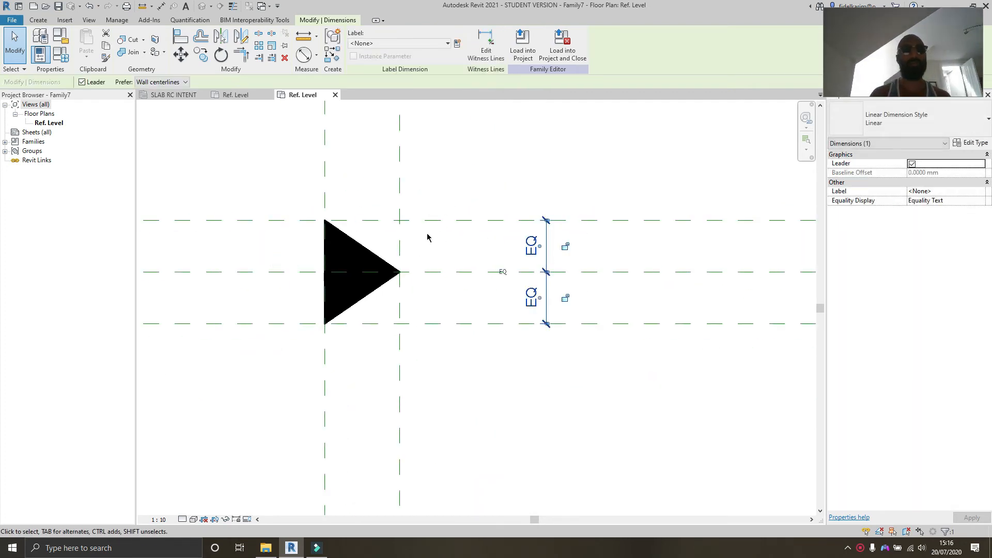
pyautogui.moveTo(376, 271); pyautogui.dragTo(439, 245, button='middle')
pyautogui.scroll(2, 452, 250)
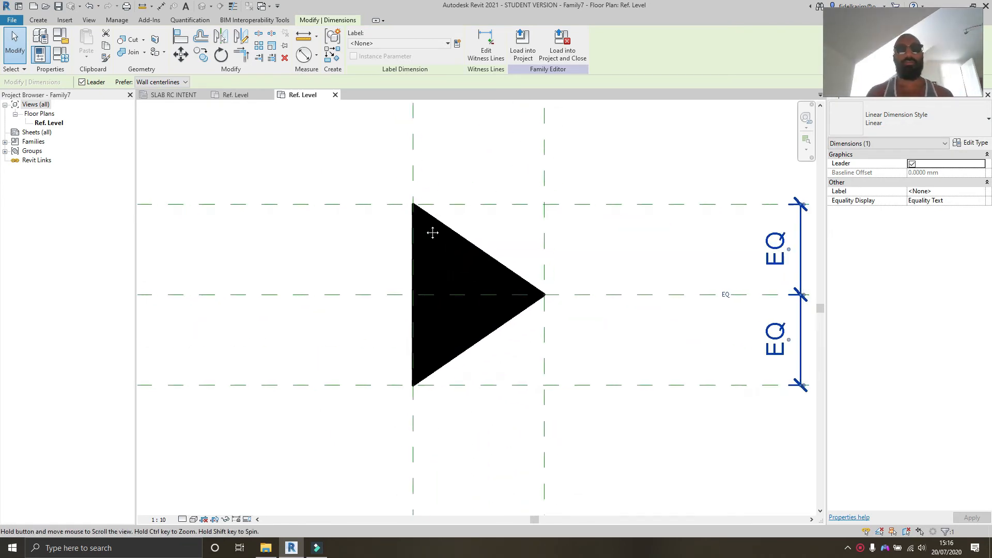
pyautogui.moveTo(563, 299); pyautogui.dragTo(553, 309, button='middle')
pyautogui.click(551, 281)
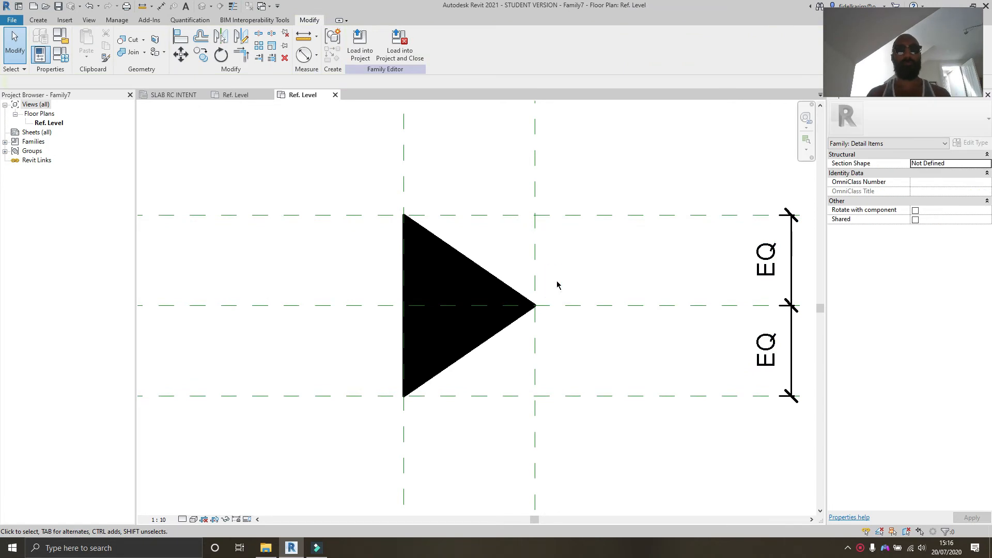
pyautogui.moveTo(594, 350); pyautogui.dragTo(578, 346, button='middle')
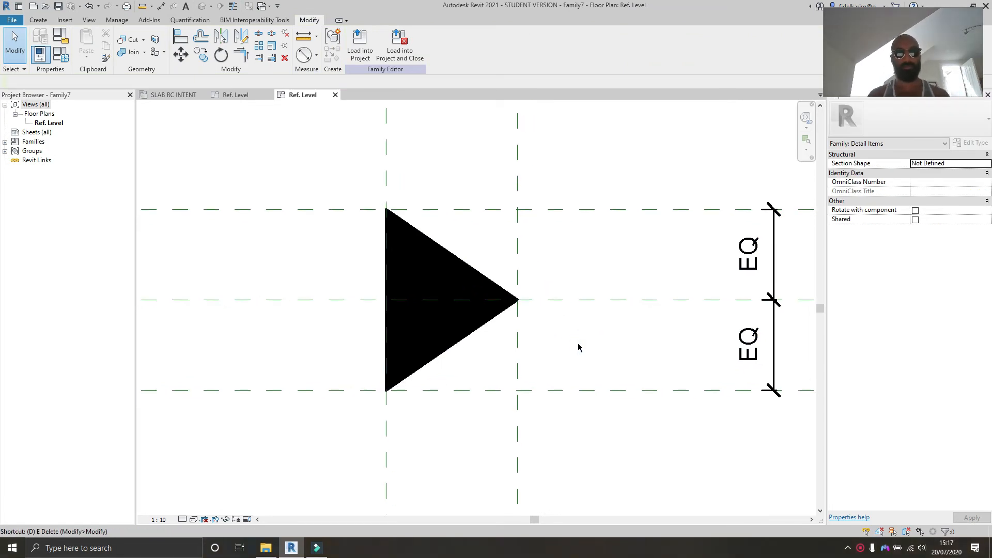
# Step: Dimension the distance between the upper and lower reference planes and between the two vertical reference planes
pyautogui.press('d')
pyautogui.press('i')
pyautogui.click(352, 209)
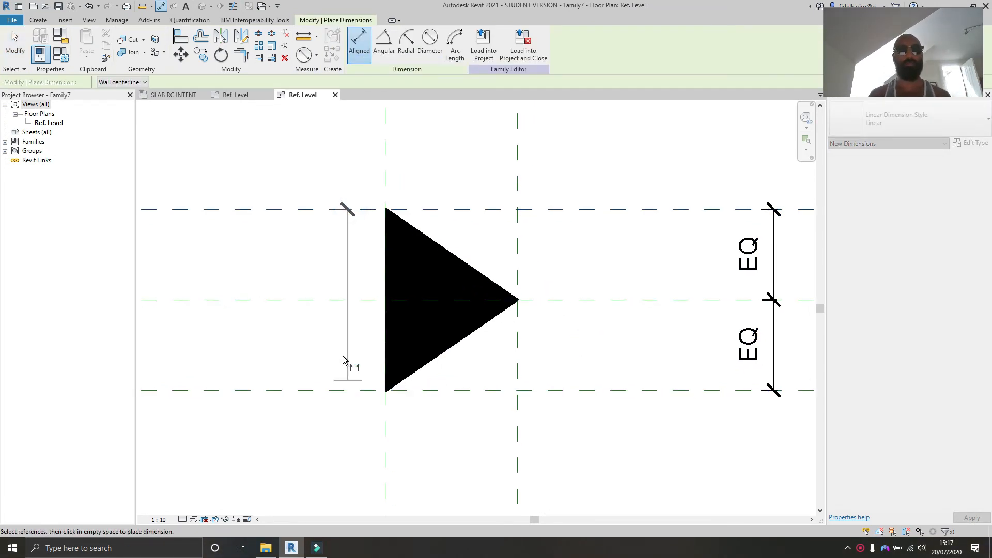
pyautogui.click(333, 390)
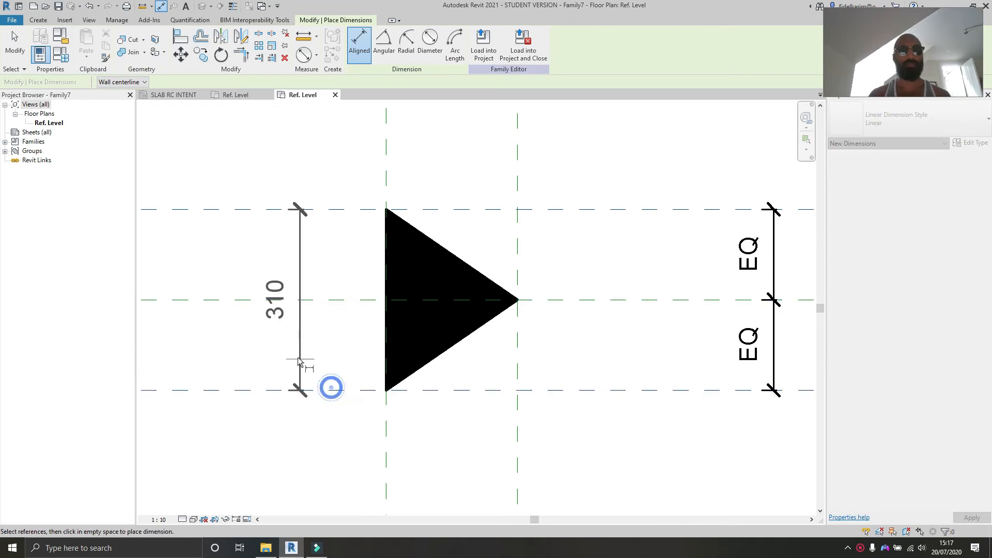
pyautogui.click(295, 354)
pyautogui.click(386, 159)
pyautogui.click(517, 165)
pyautogui.click(447, 138)
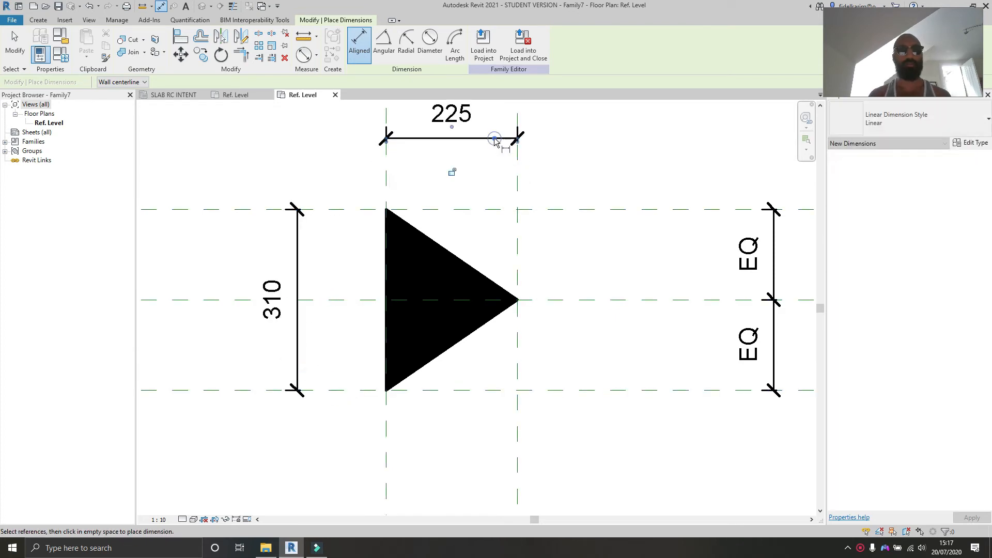
pyautogui.moveTo(443, 149); pyautogui.dragTo(438, 196, button='middle')
pyautogui.press('Escape')
pyautogui.press('Escape')
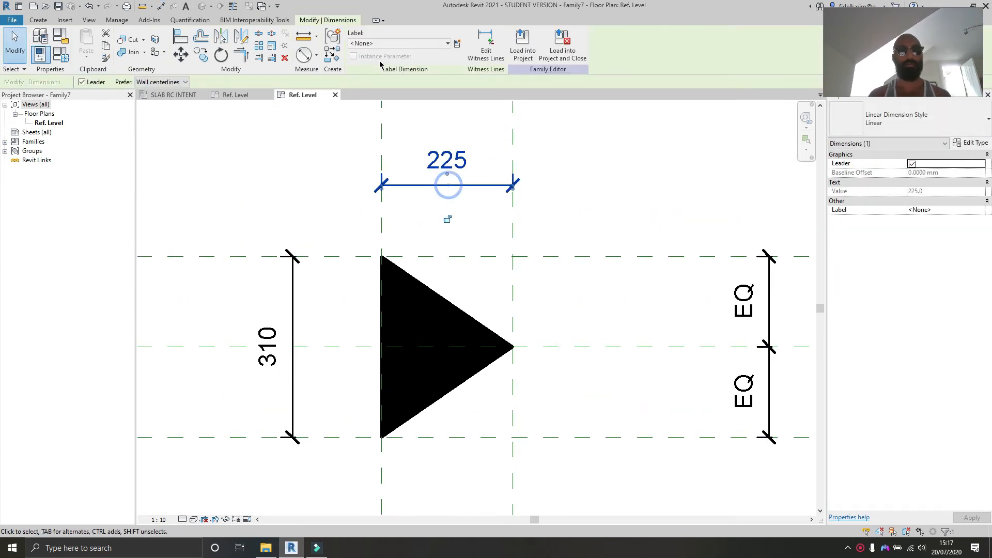
# Step: Label the horizontal dimension with a new type parameter l and the vertical dimension with a new type parameter w
pyautogui.click(457, 47)
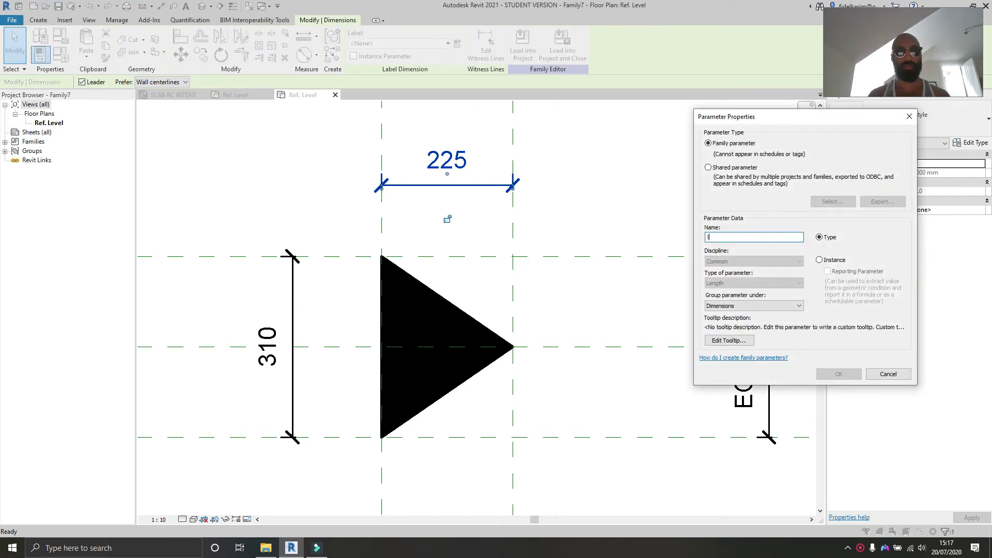
pyautogui.click(857, 377)
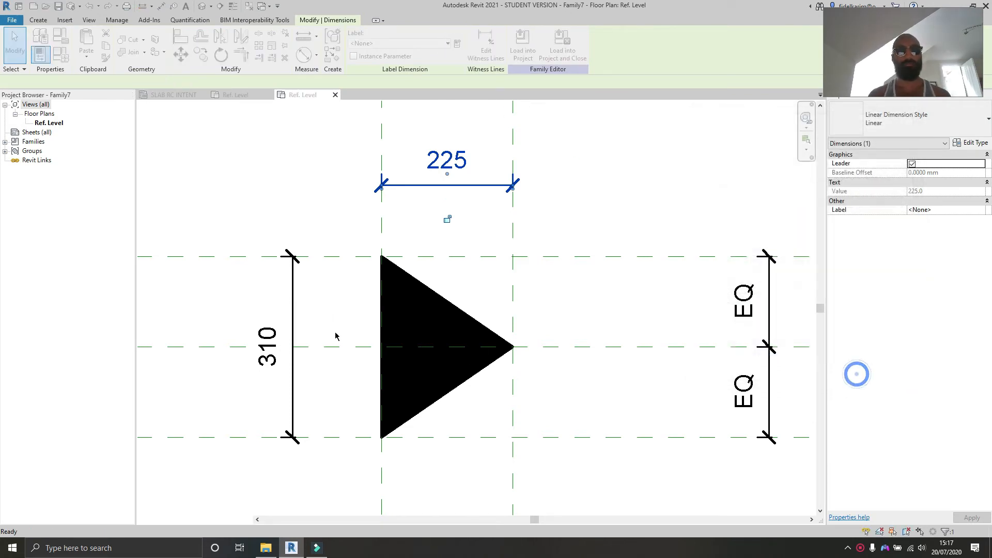
pyautogui.click(299, 323)
pyautogui.click(457, 45)
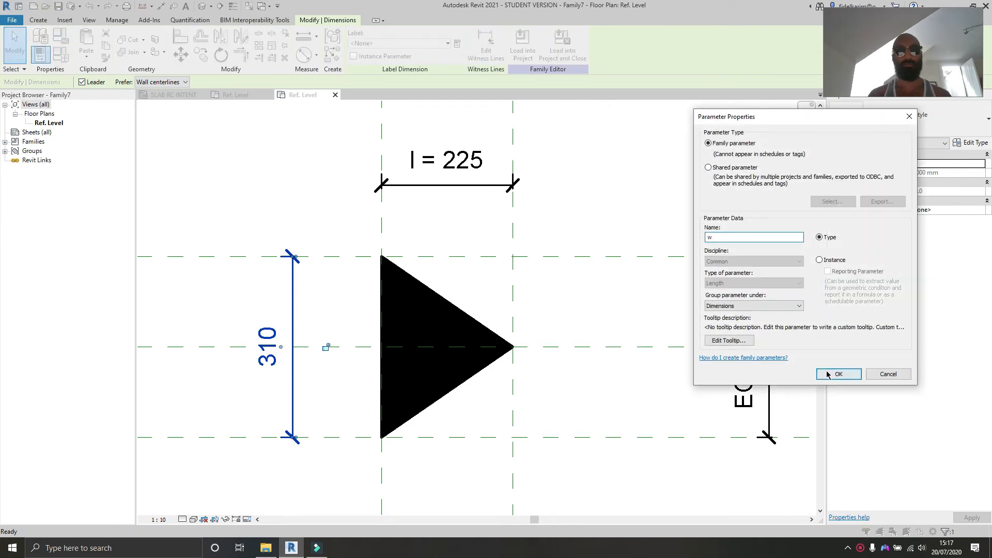
pyautogui.click(828, 375)
# Step: Open the Family Types dialog to review the l and w parameters
pyautogui.click(595, 179)
pyautogui.scroll(-1, 553, 122)
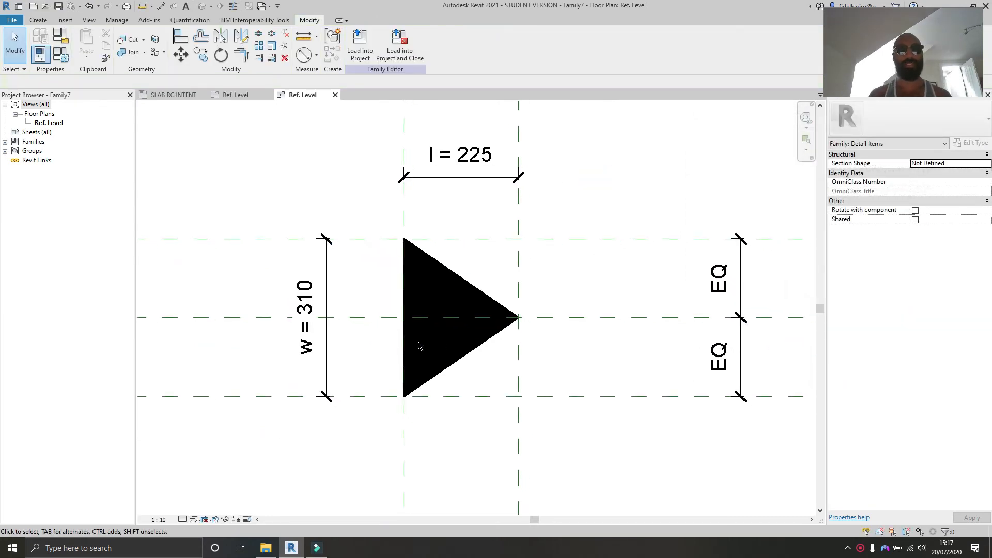
pyautogui.click(60, 55)
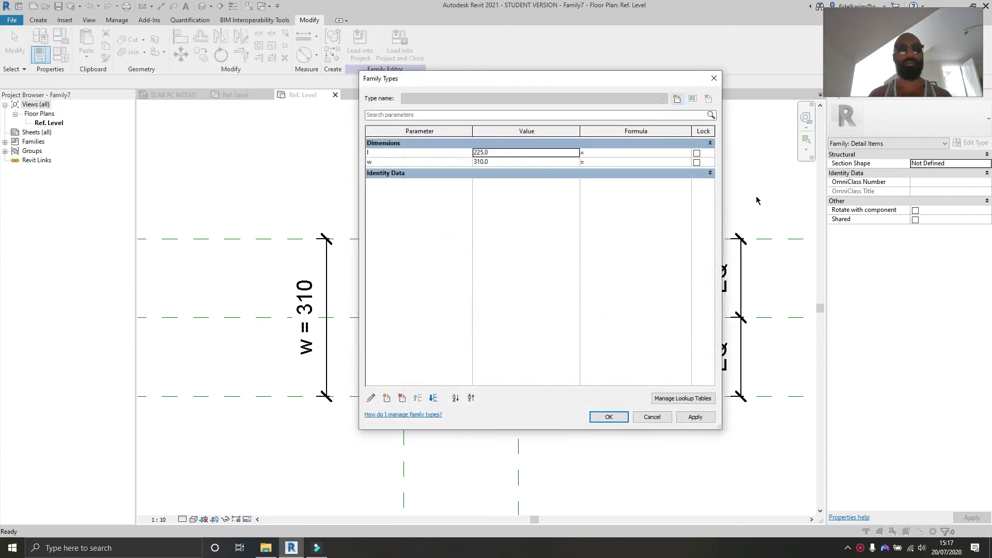
pyautogui.moveTo(527, 80); pyautogui.dragTo(770, 112)
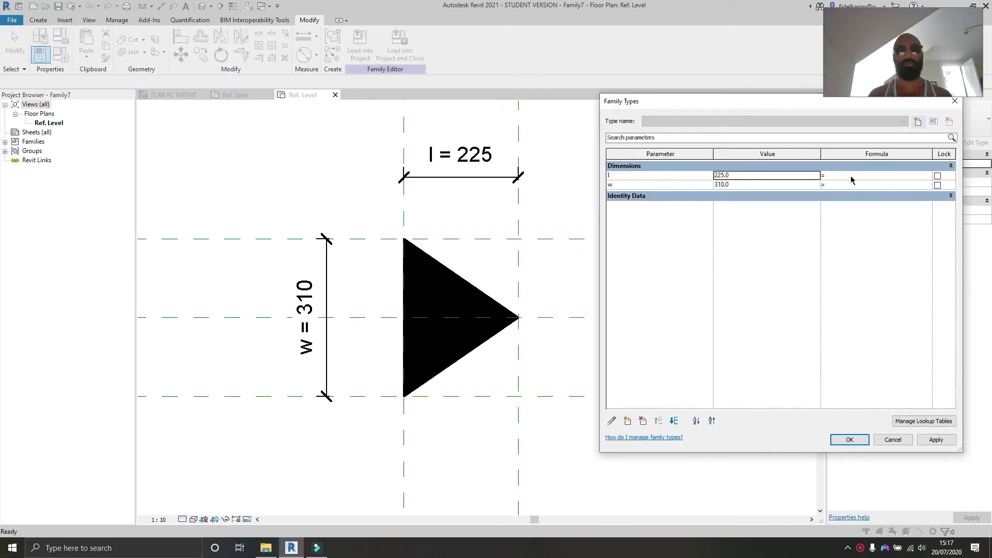
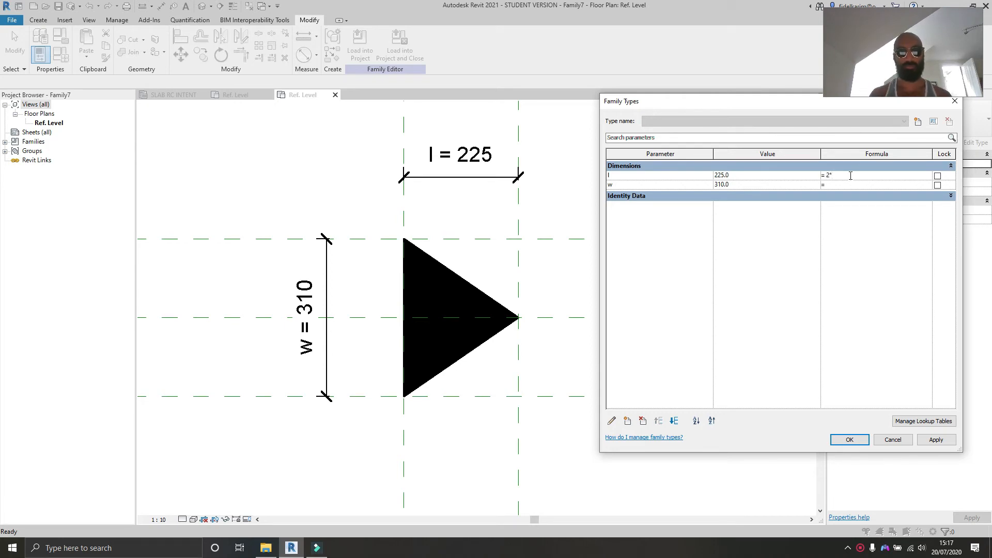
# Step: Apply the formula l = 2 * w in Family Types and close the dialog
pyautogui.click(936, 440)
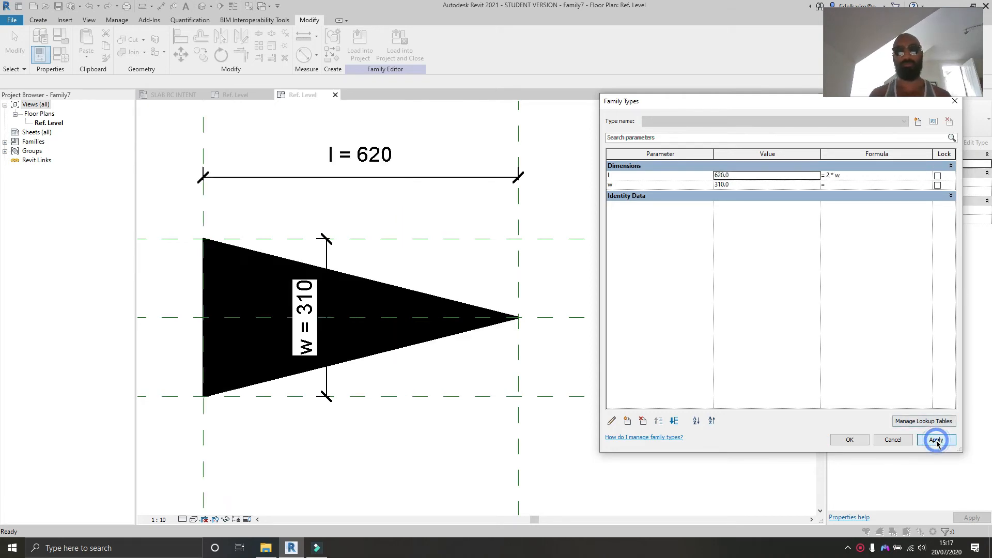
pyautogui.click(849, 440)
# Step: Reopen Family Types, set w to 100, apply and close the dialog
pyautogui.click(60, 54)
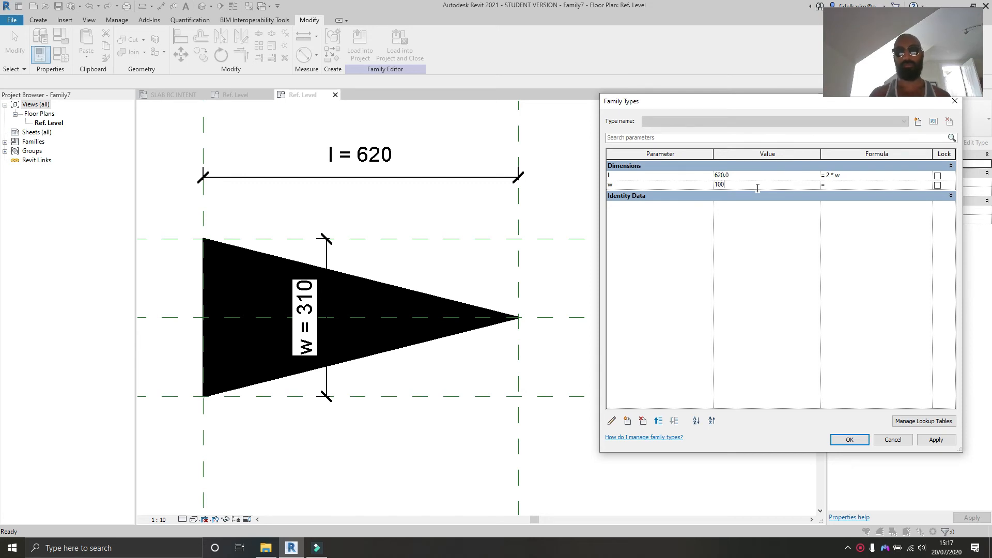
pyautogui.write('100')
pyautogui.click(936, 443)
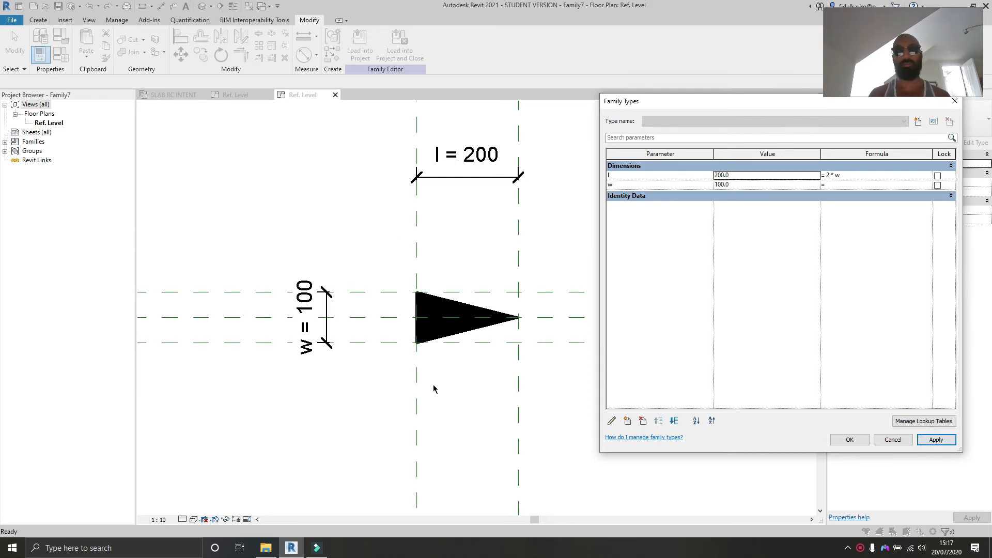
pyautogui.click(850, 439)
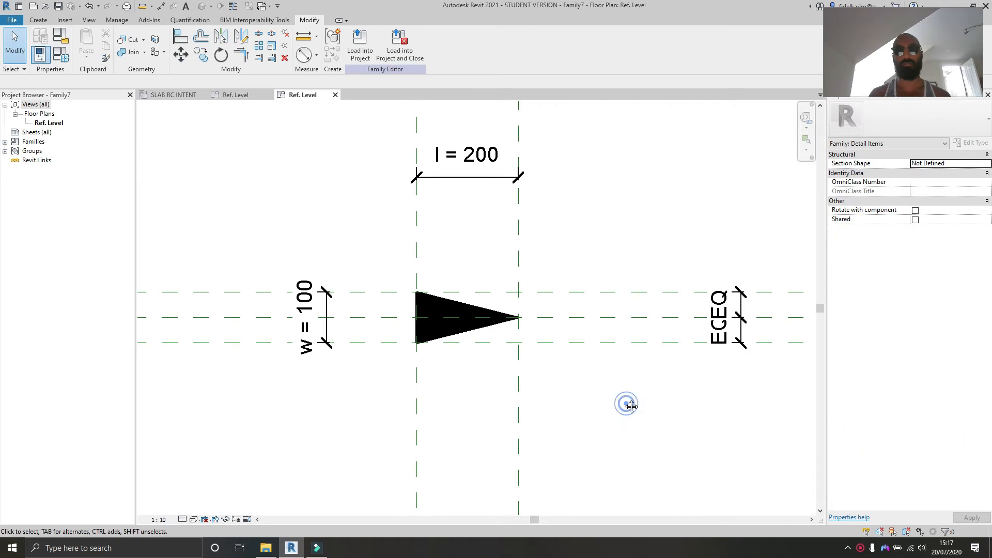
# Step: Save the arrow family and load it into the open Family5 family only
pyautogui.moveTo(627, 404); pyautogui.dragTo(557, 394, button='middle')
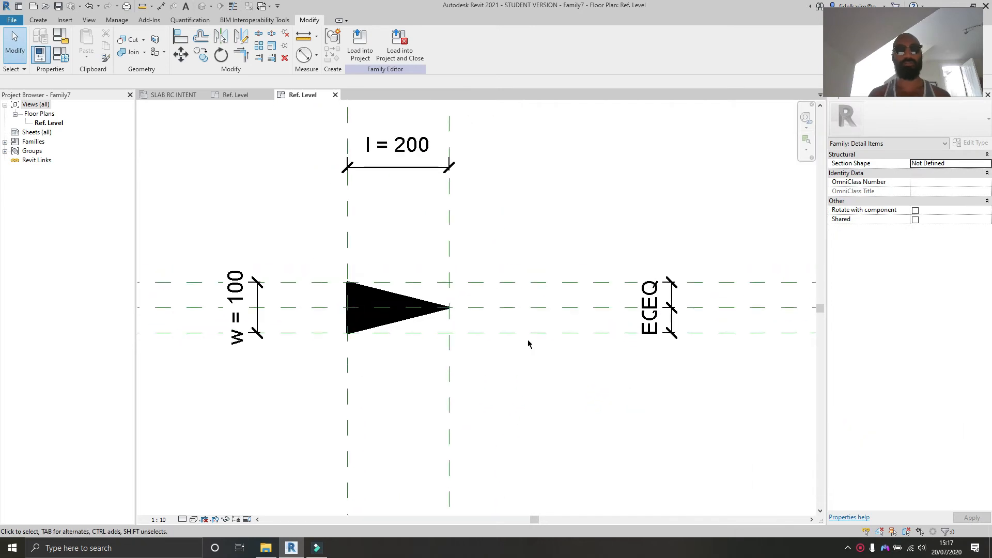
pyautogui.click(58, 9)
pyautogui.click(360, 44)
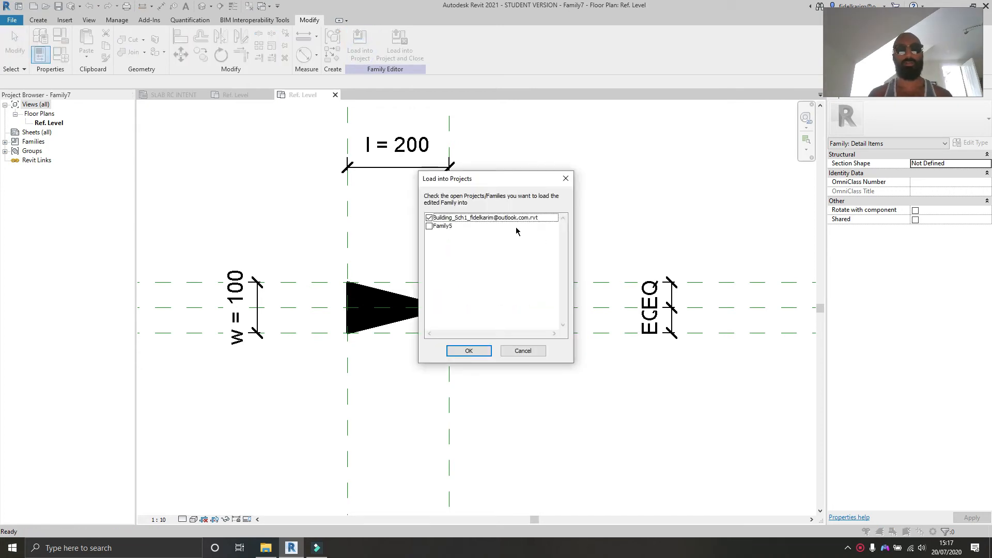
pyautogui.click(429, 218)
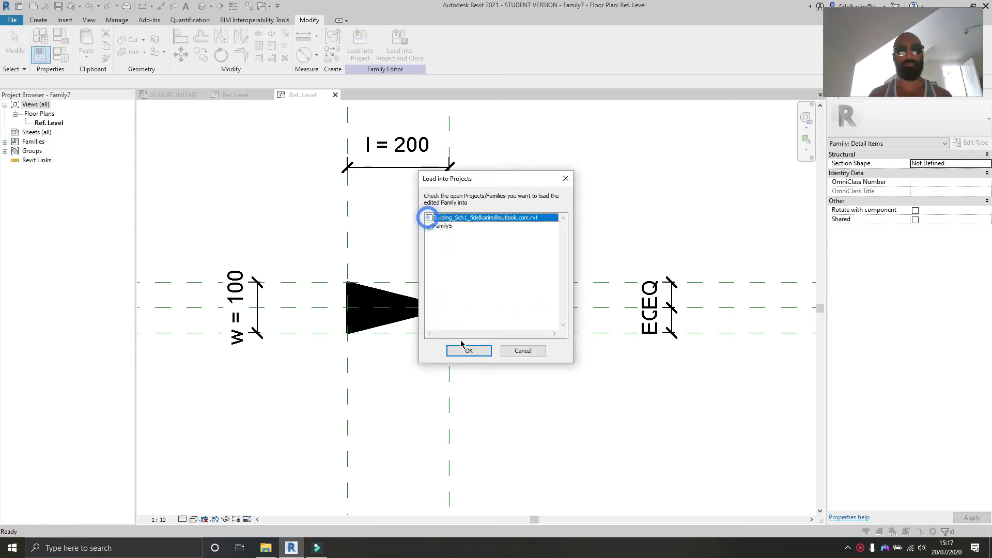
pyautogui.click(468, 350)
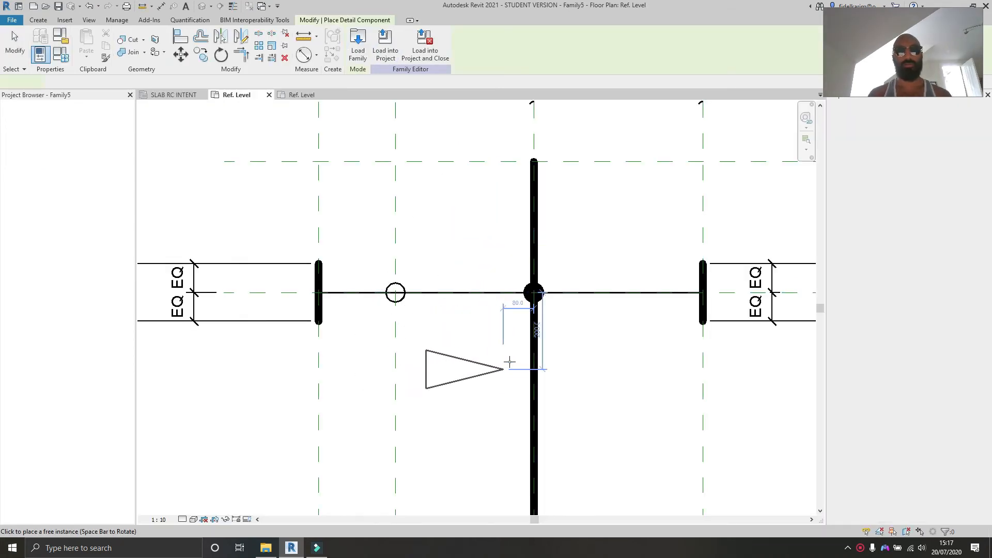
# Step: Place an arrow instance to the right of the central bar in Family5
pyautogui.click(674, 341)
pyautogui.moveTo(677, 345); pyautogui.dragTo(534, 307, button='middle')
pyautogui.press('Escape')
pyautogui.press('Escape')
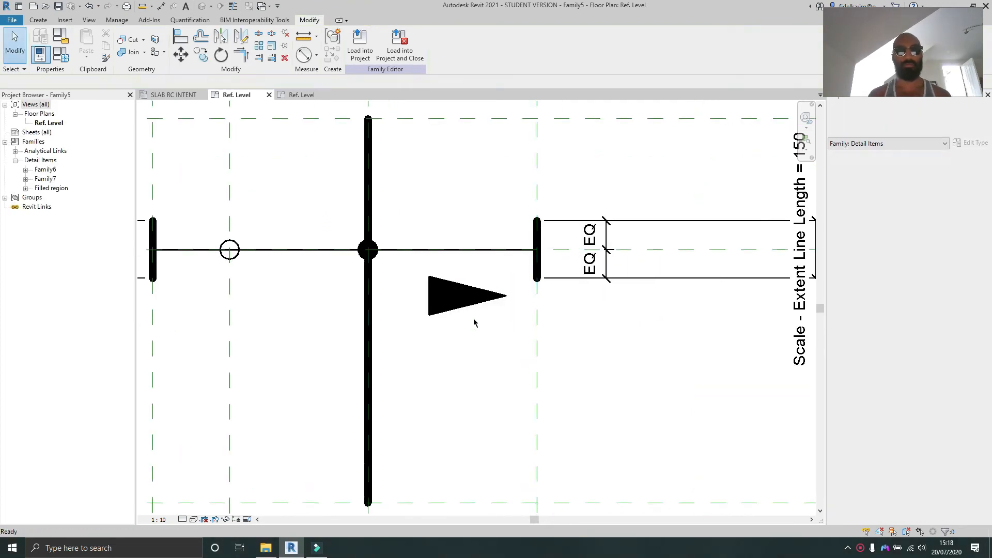
# Step: Mirror the arrow into a left-pointing copy, move the copy aside and shift the original arrow down slightly
pyautogui.click(478, 321)
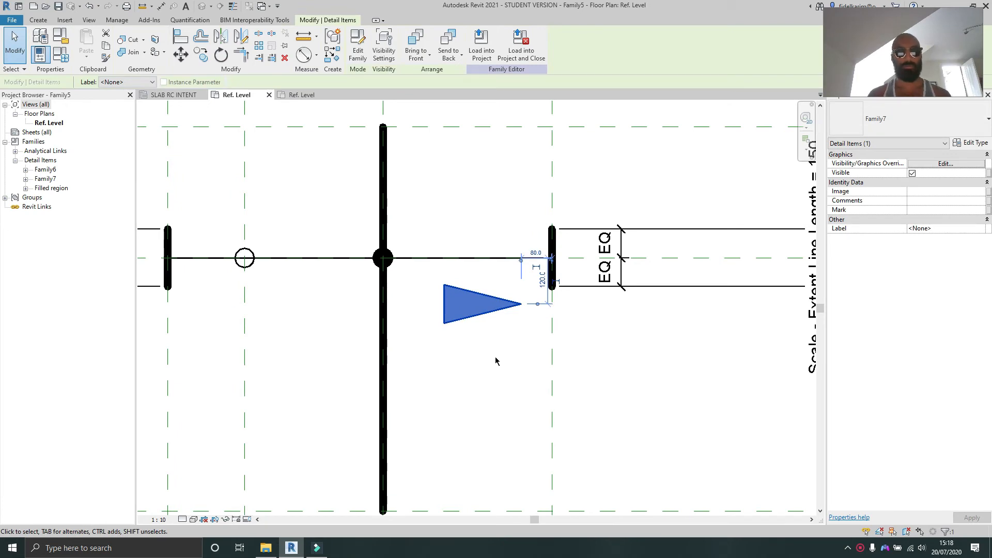
pyautogui.press('d')
pyautogui.press('m')
pyautogui.click(507, 342)
pyautogui.click(511, 375)
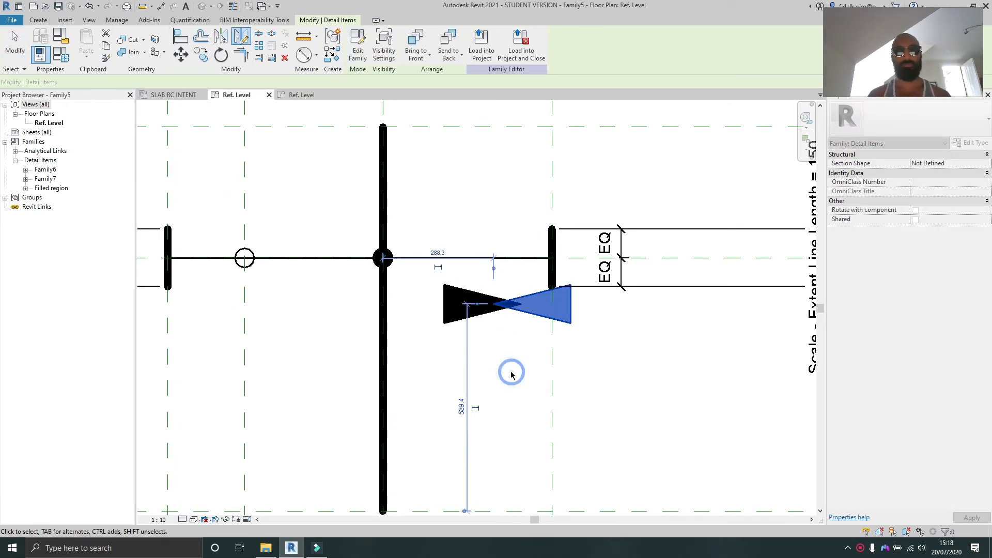
pyautogui.moveTo(532, 321); pyautogui.dragTo(627, 359)
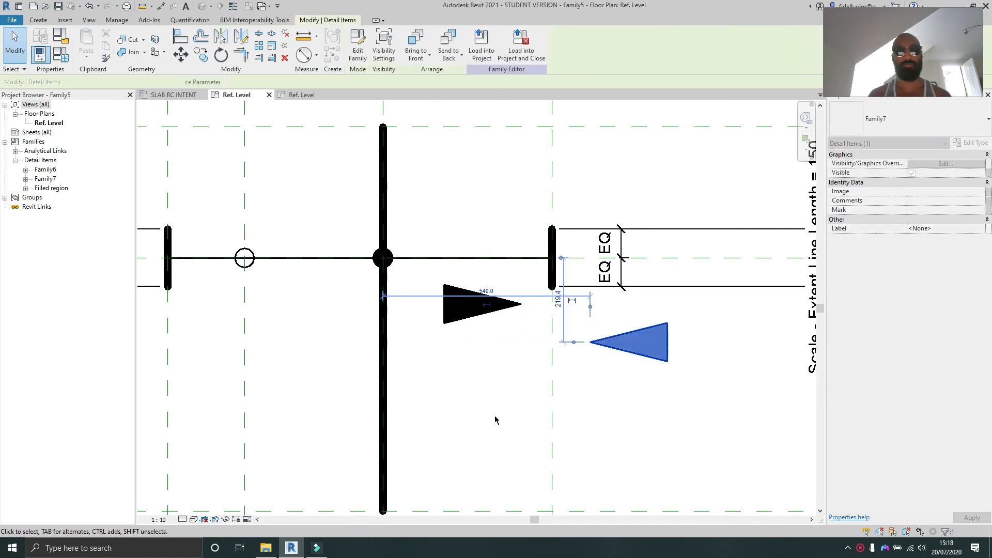
pyautogui.click(469, 343)
pyautogui.moveTo(483, 317); pyautogui.dragTo(483, 340)
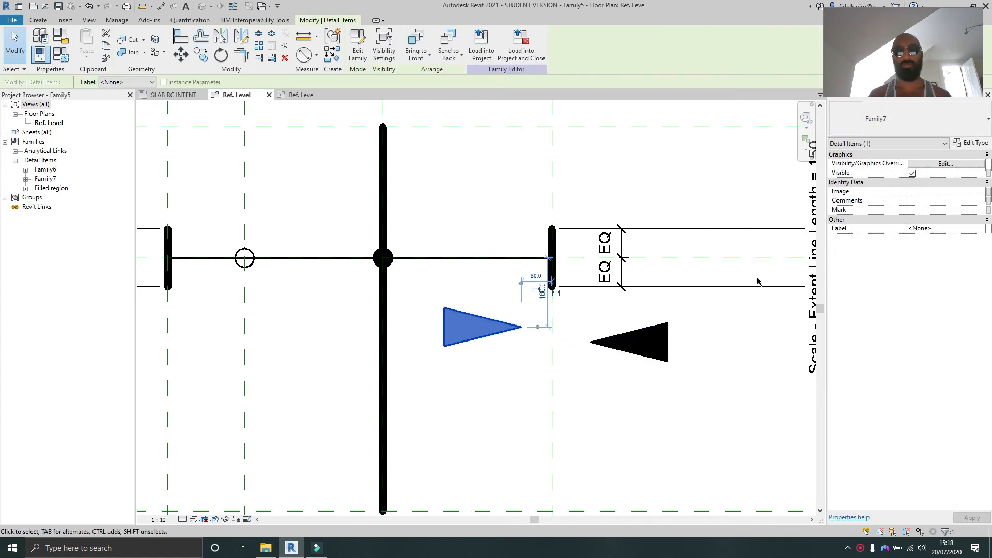
# Step: Open the arrow family for editing and change both the l and w parameters from type to instance
pyautogui.doubleClick(494, 330)
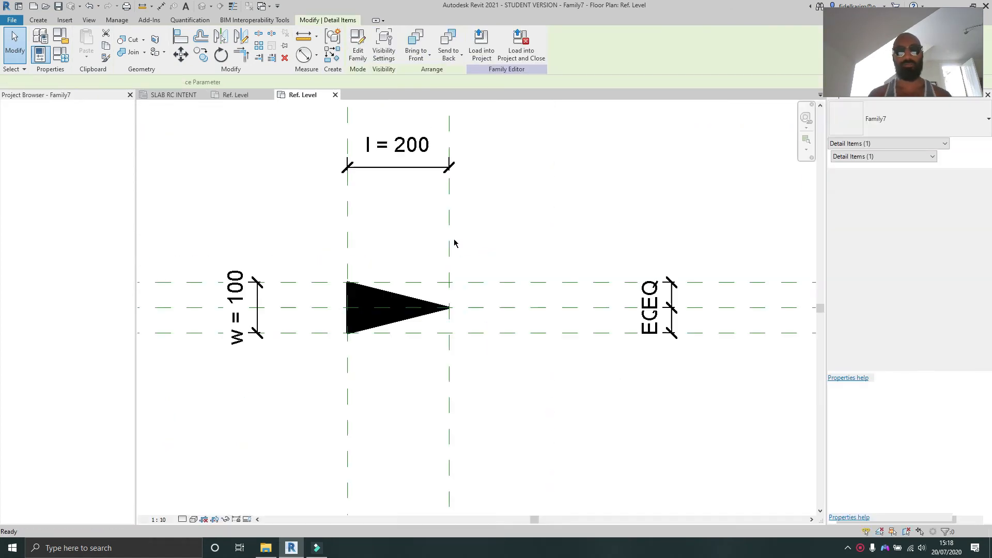
pyautogui.click(58, 58)
pyautogui.click(653, 186)
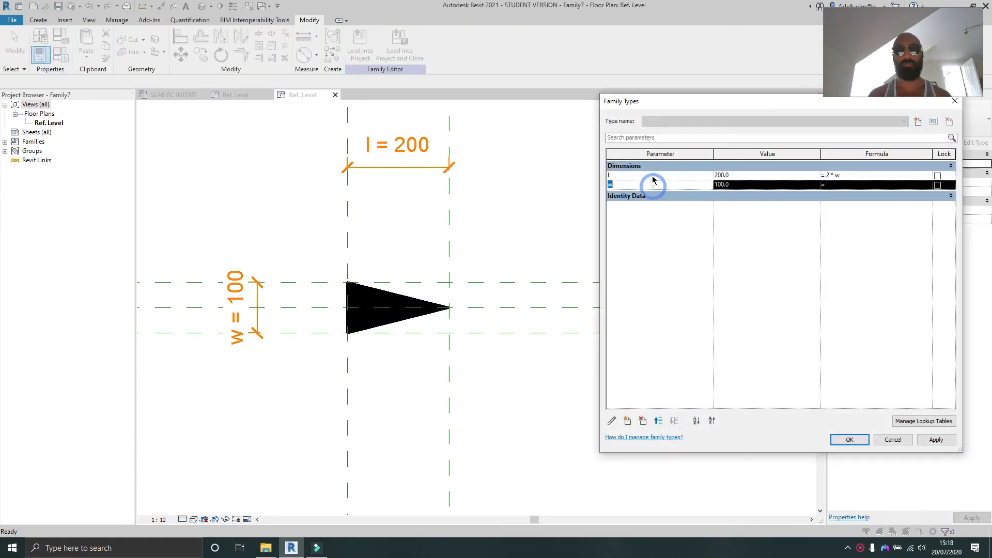
pyautogui.click(651, 175)
pyautogui.click(612, 420)
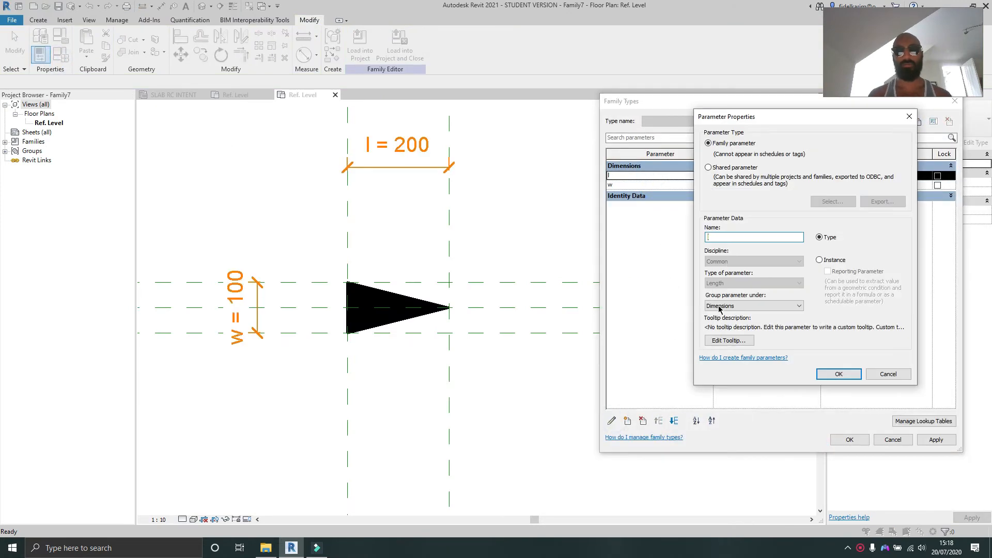
pyautogui.click(822, 261)
pyautogui.click(850, 374)
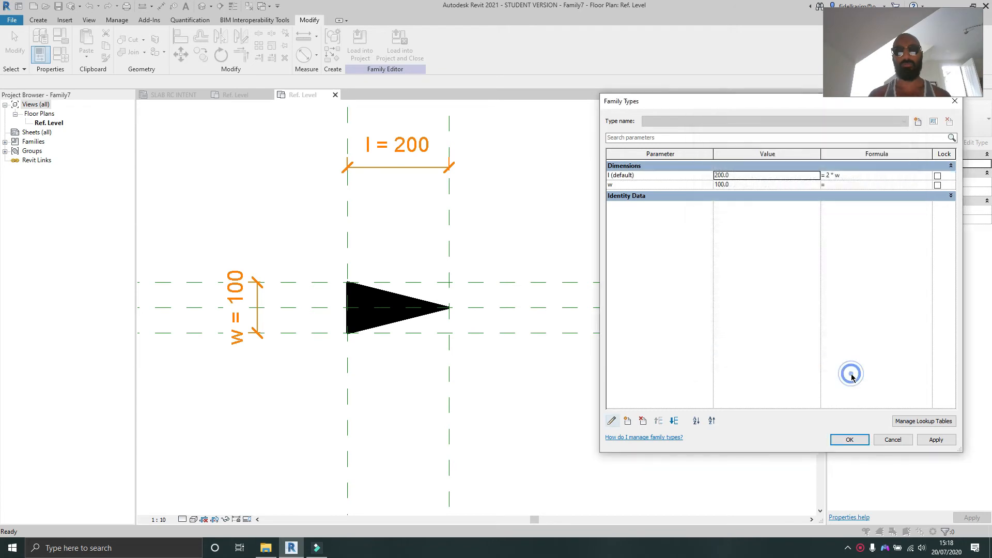
pyautogui.click(660, 184)
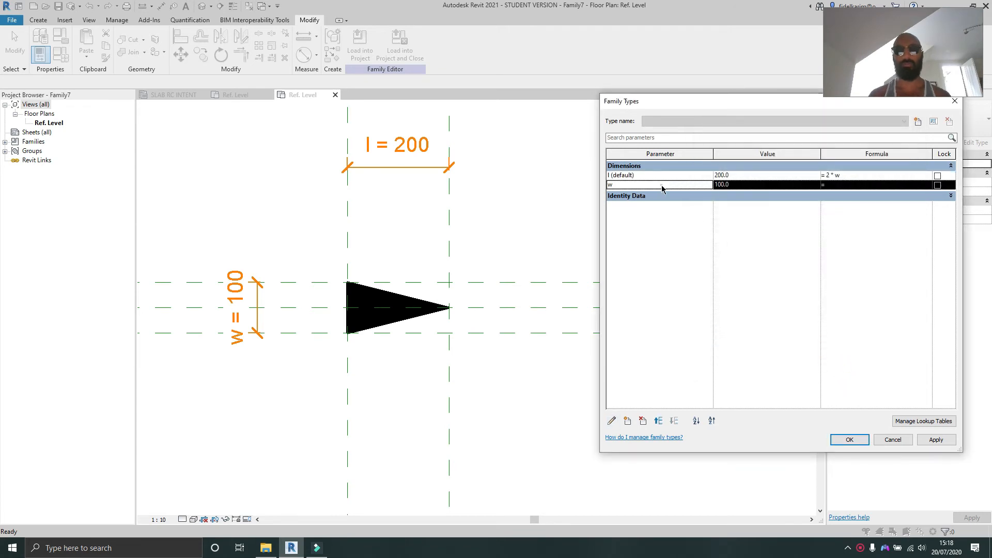
pyautogui.click(612, 420)
pyautogui.click(820, 260)
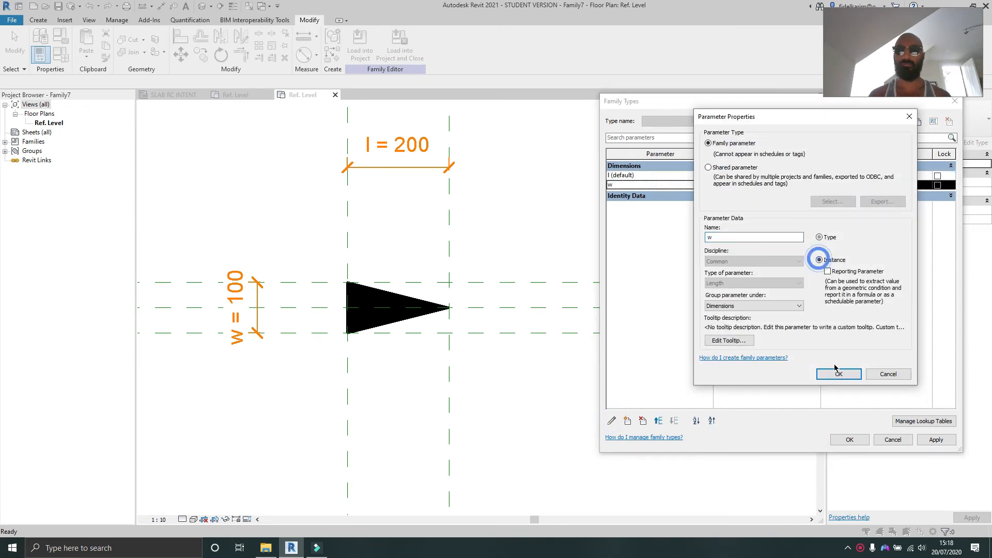
pyautogui.click(839, 376)
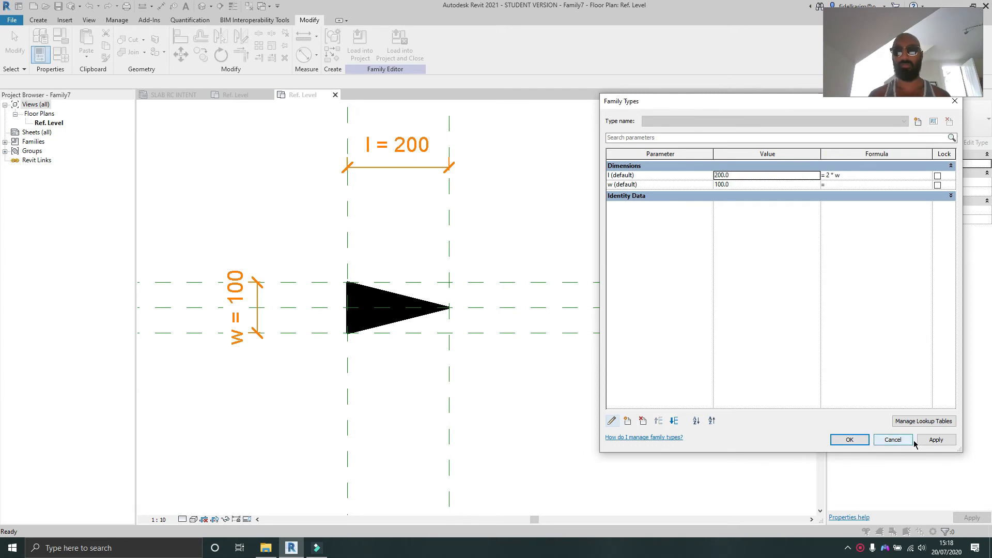
pyautogui.click(846, 439)
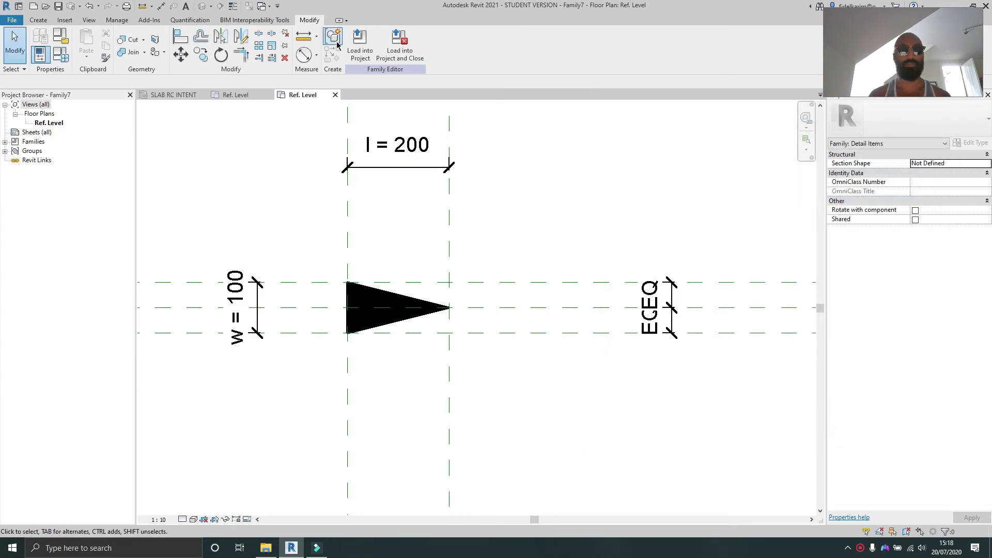
# Step: Reload the arrow family into Family5, overwriting the existing version, and check the placed arrow's properties
pyautogui.click(360, 43)
pyautogui.click(484, 348)
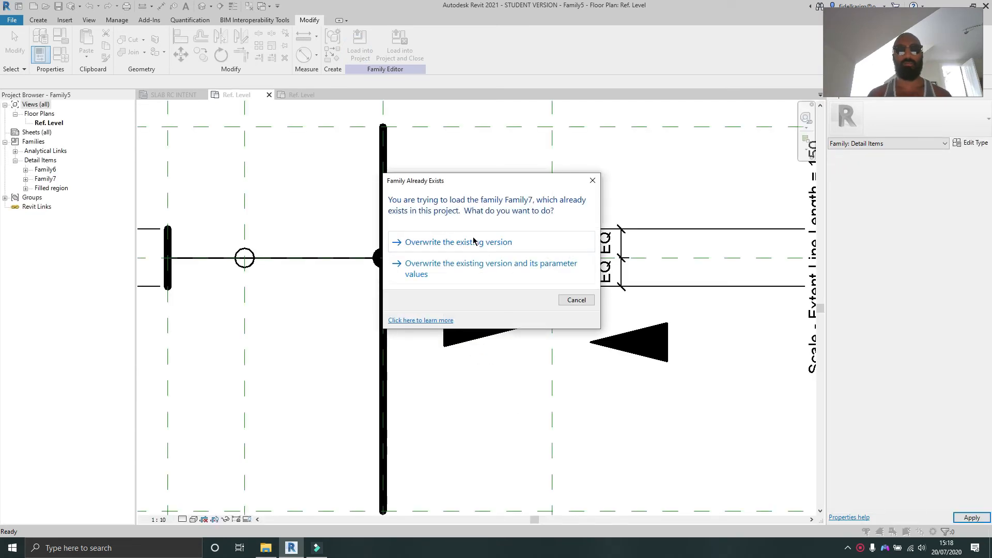
pyautogui.click(474, 241)
pyautogui.click(504, 326)
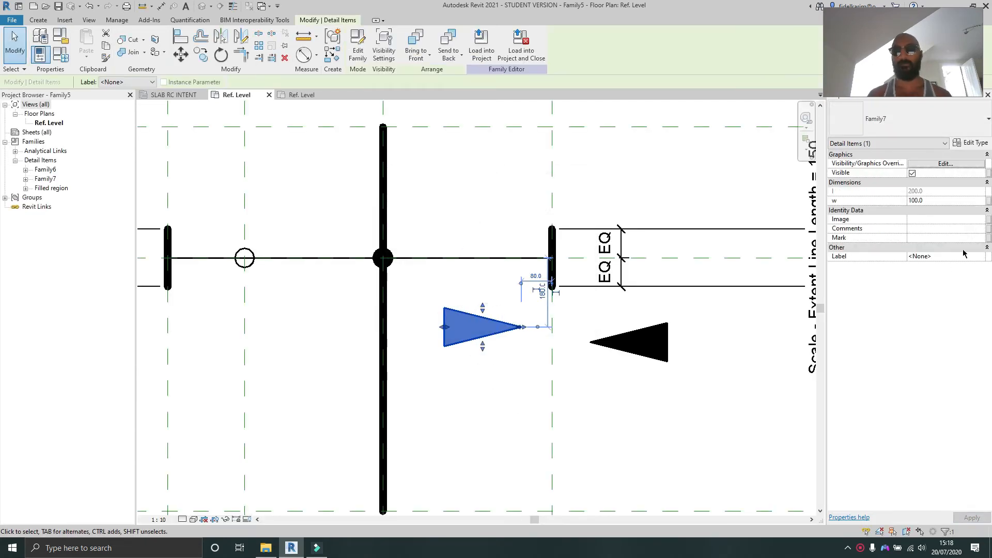
pyautogui.click(451, 418)
pyautogui.moveTo(476, 389); pyautogui.dragTo(460, 382, button='middle')
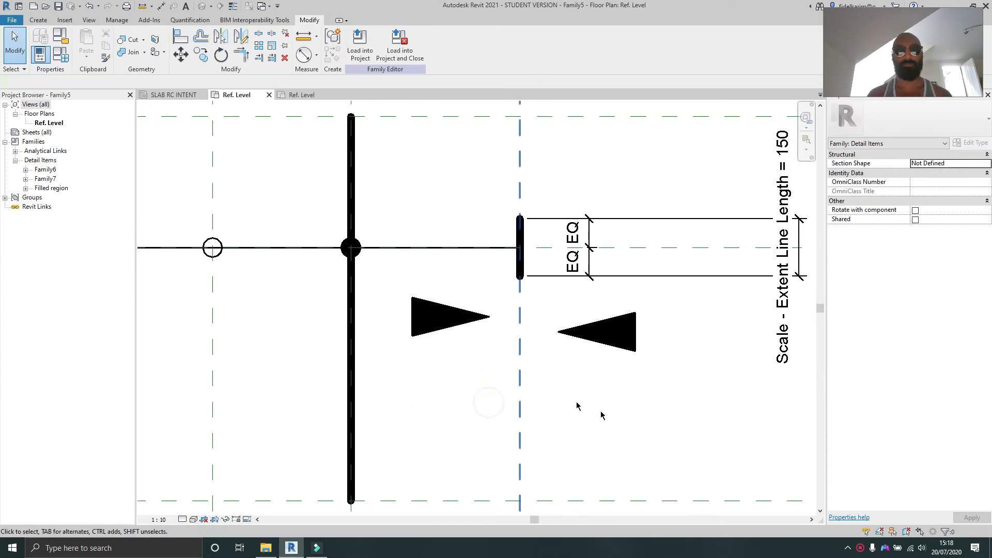
# Step: Align the right-pointing arrow's centre to the horizontal centre plane and its tip to the right bar's vertical plane
pyautogui.press('a')
pyautogui.press('l')
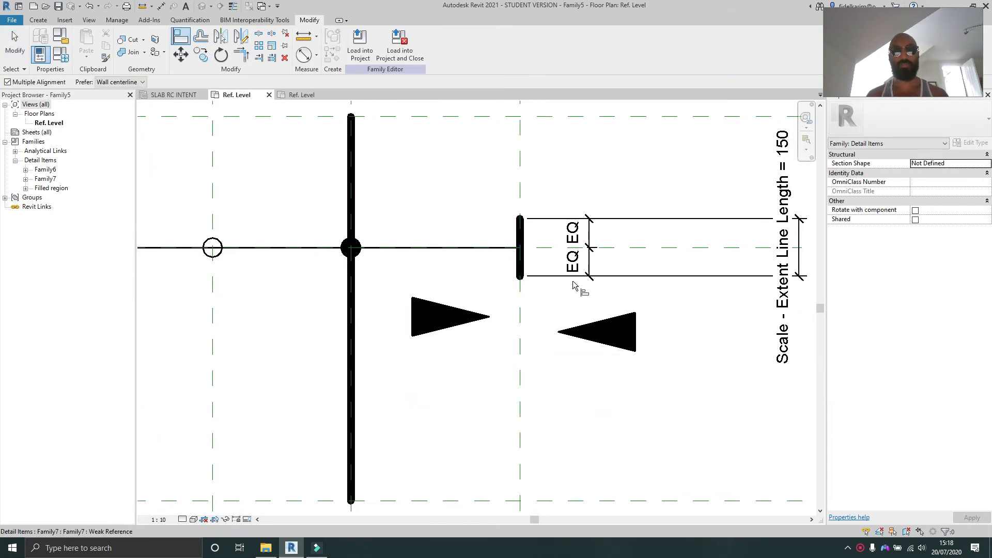
pyautogui.click(616, 247)
pyautogui.click(460, 318)
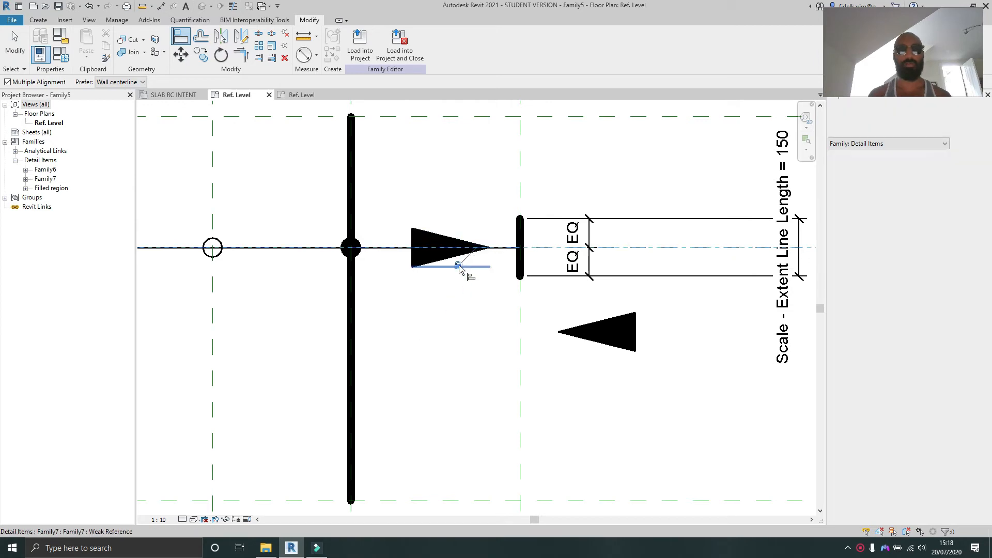
pyautogui.click(463, 372)
pyautogui.click(520, 342)
pyautogui.click(488, 253)
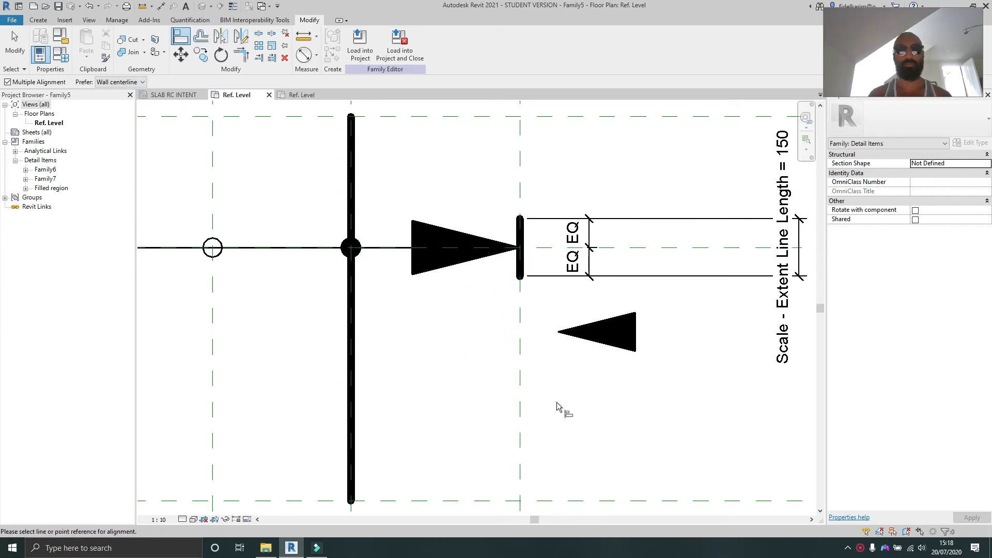
# Step: Align the left-pointing arrow's tip to the same vertical plane and its centre to the horizontal centre plane
pyautogui.click(519, 361)
pyautogui.click(554, 330)
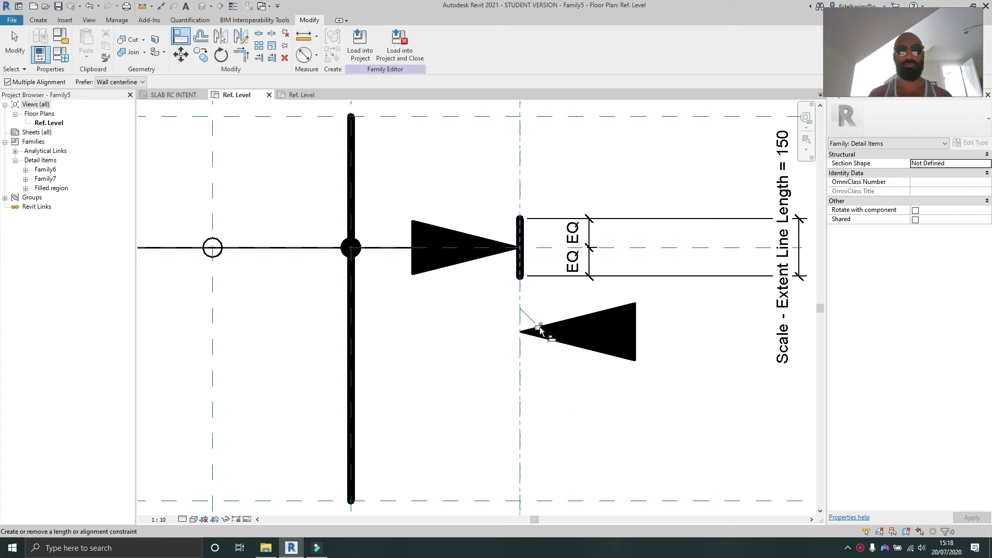
pyautogui.click(687, 272)
pyautogui.click(680, 248)
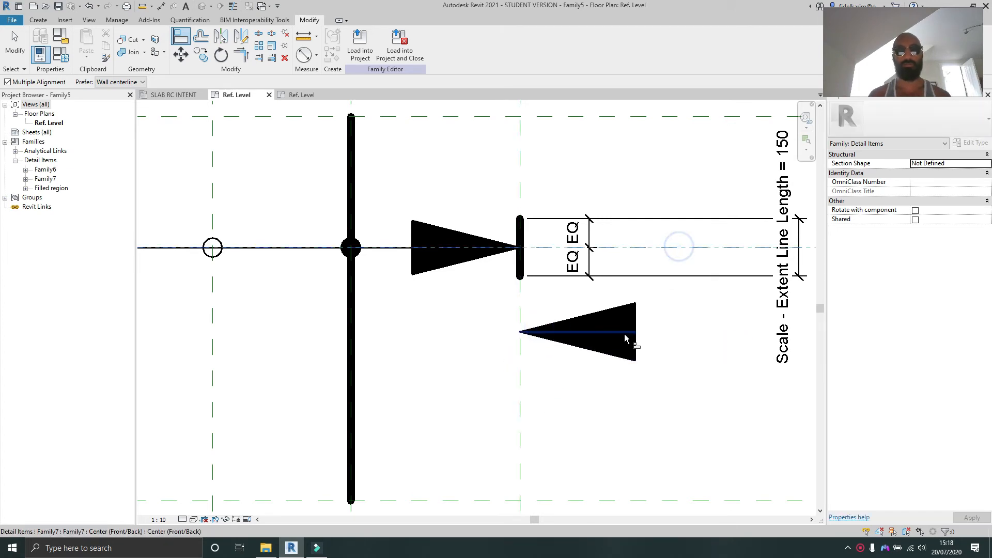
pyautogui.click(626, 333)
pyautogui.click(494, 229)
pyautogui.scroll(-2, 495, 229)
pyautogui.moveTo(501, 238); pyautogui.dragTo(558, 291, button='middle')
pyautogui.press('Escape')
pyautogui.press('Escape')
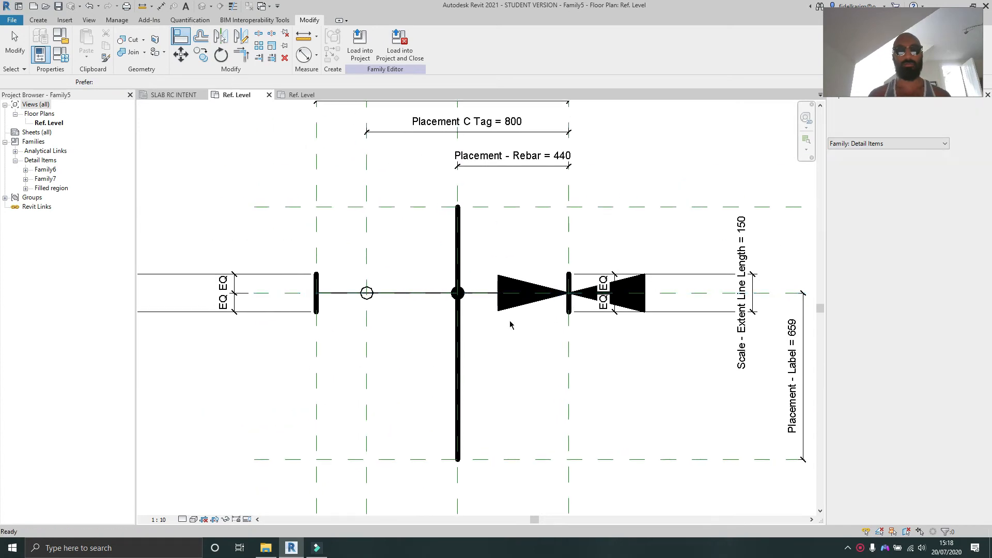
# Step: Copy both arrows to a position below the left bar
pyautogui.click(546, 306)
pyautogui.keyDown('ctrl'); pyautogui.click(642, 308); pyautogui.keyUp('ctrl')
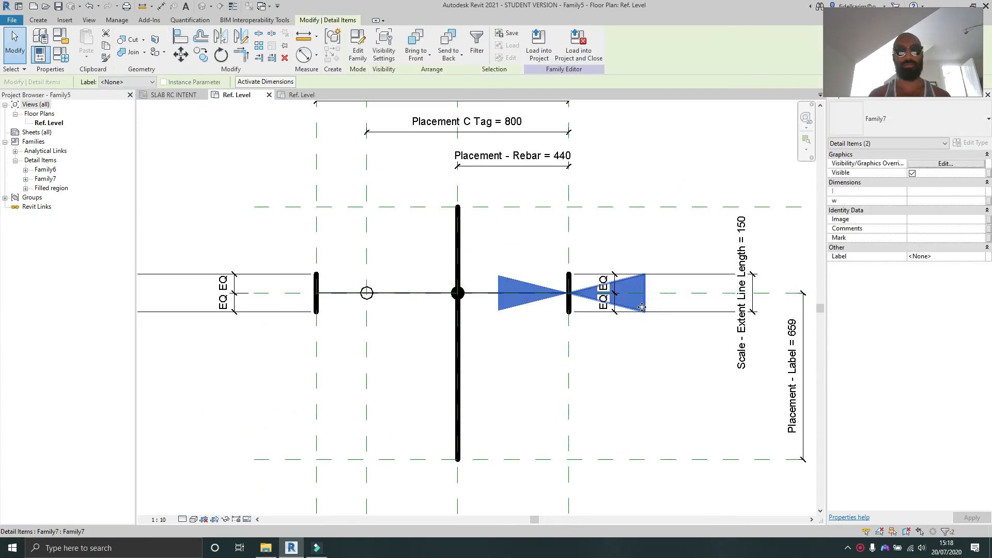
pyautogui.press('c')
pyautogui.press('o')
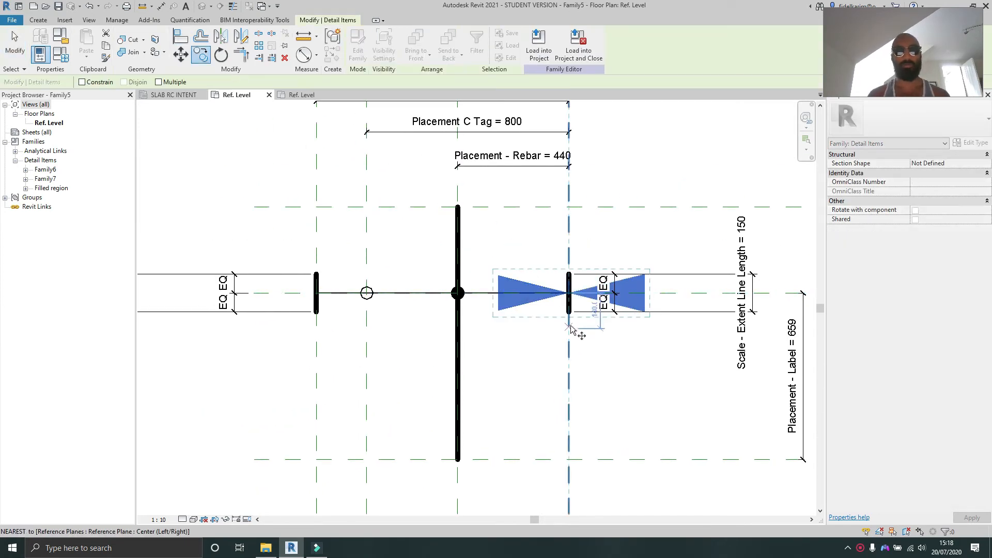
pyautogui.click(569, 322)
pyautogui.click(326, 401)
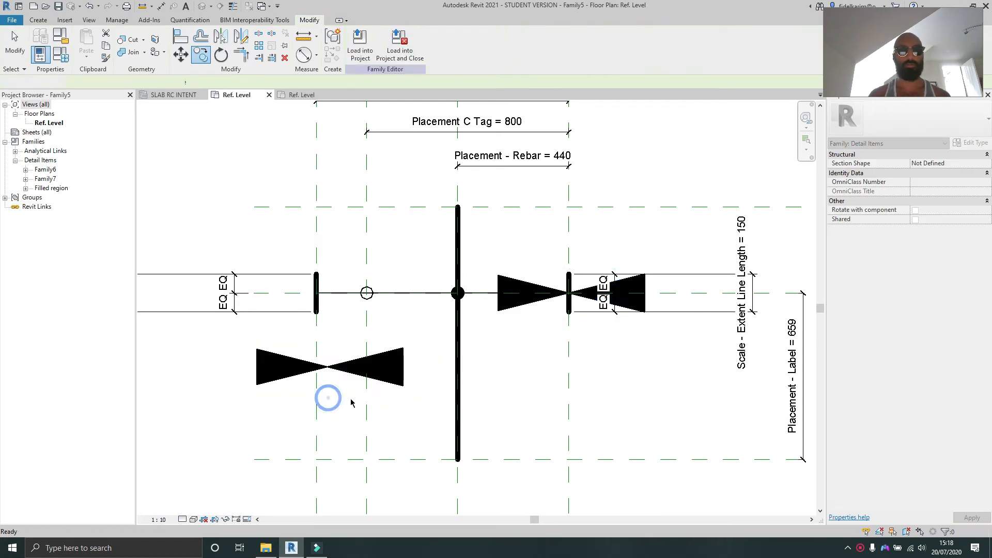
pyautogui.press('Escape')
# Step: Move the copied right-pointing arrow and align its tip to the left bar's vertical reference plane
pyautogui.moveTo(290, 382); pyautogui.dragTo(269, 373)
pyautogui.click(288, 424)
pyautogui.press('a')
pyautogui.press('l')
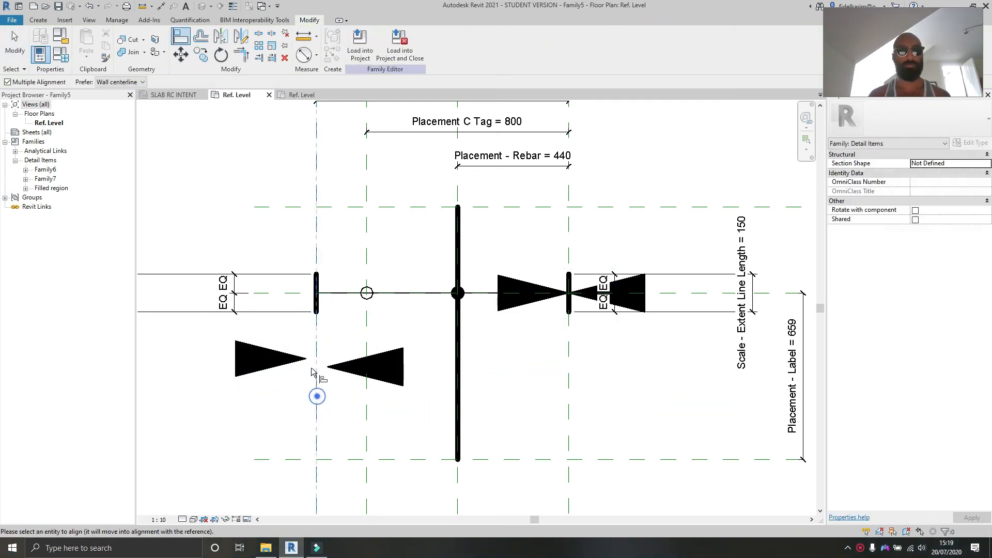
pyautogui.click(316, 367)
pyautogui.click(364, 434)
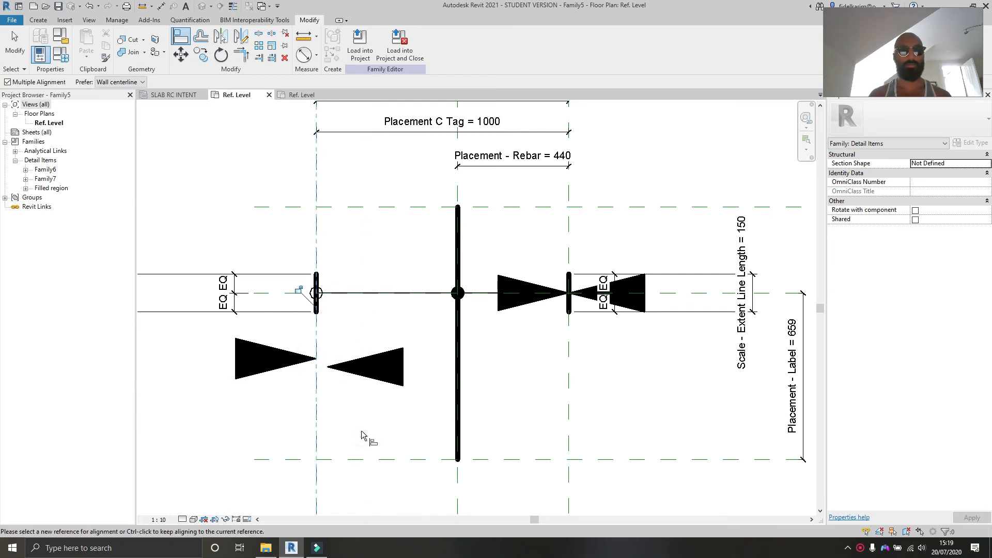
# Step: Align the copied right-pointing arrow's centre to the horizontal centre plane below the left bar
pyautogui.hotkey('ctrl', 'z')
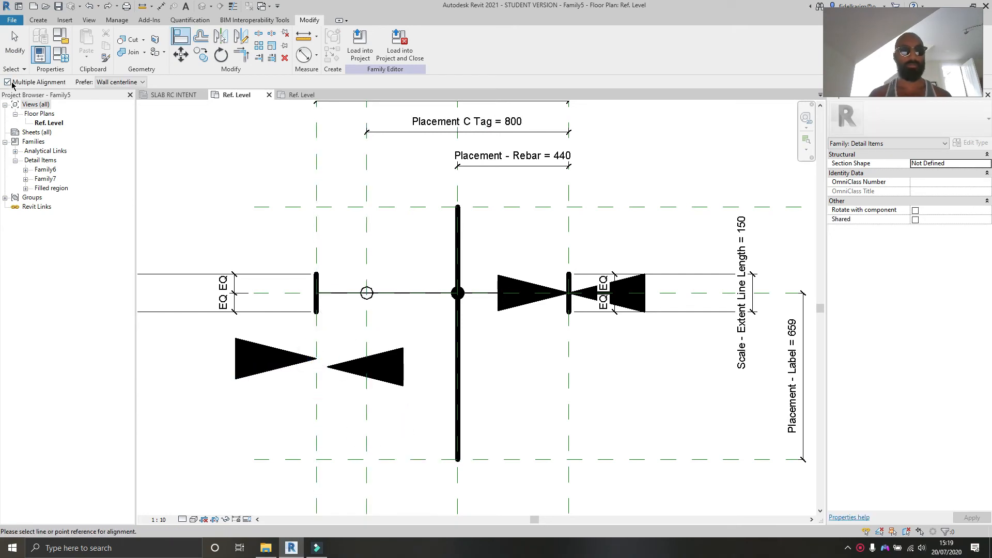
pyautogui.click(10, 83)
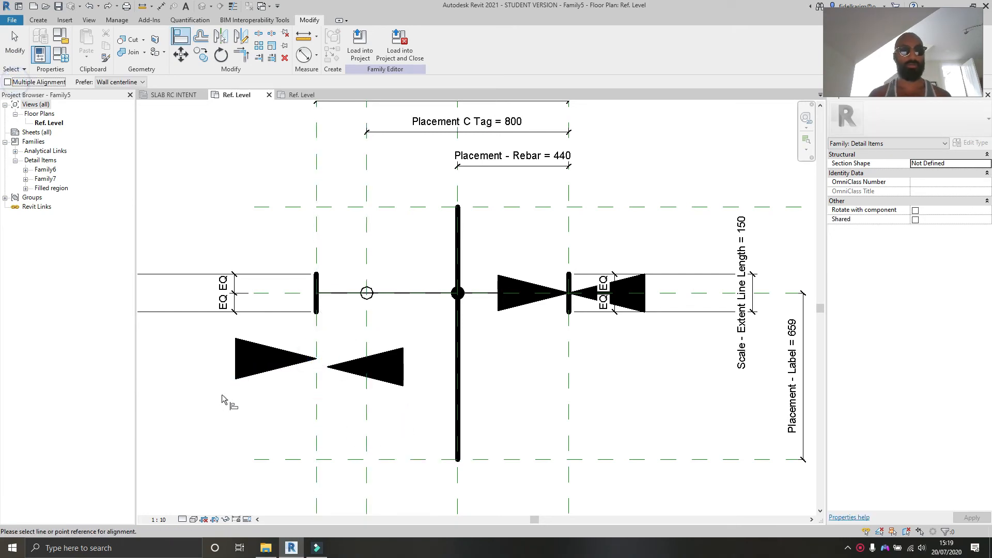
pyautogui.click(283, 362)
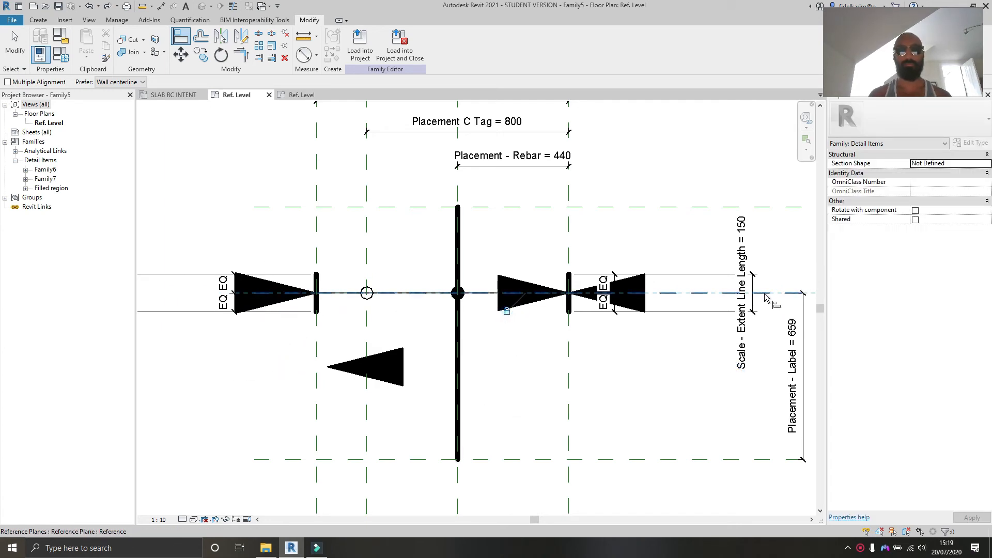
pyautogui.click(403, 375)
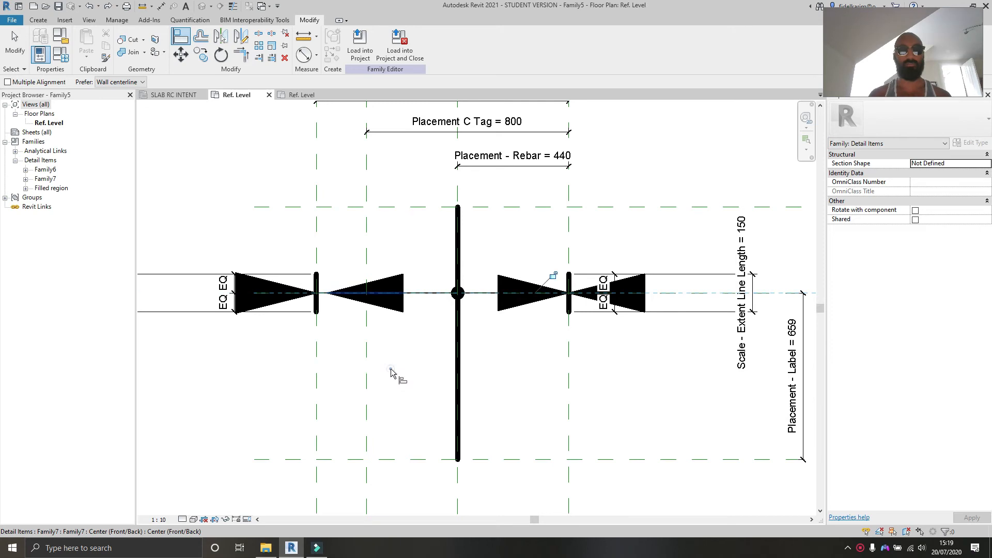
pyautogui.click(554, 275)
pyautogui.click(666, 404)
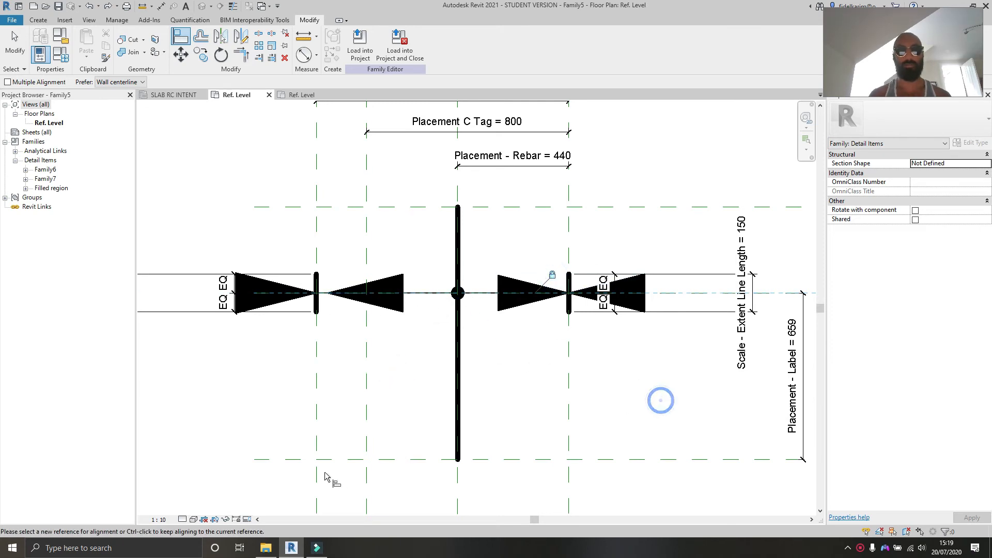
pyautogui.click(316, 439)
pyautogui.scroll(5, 317, 308)
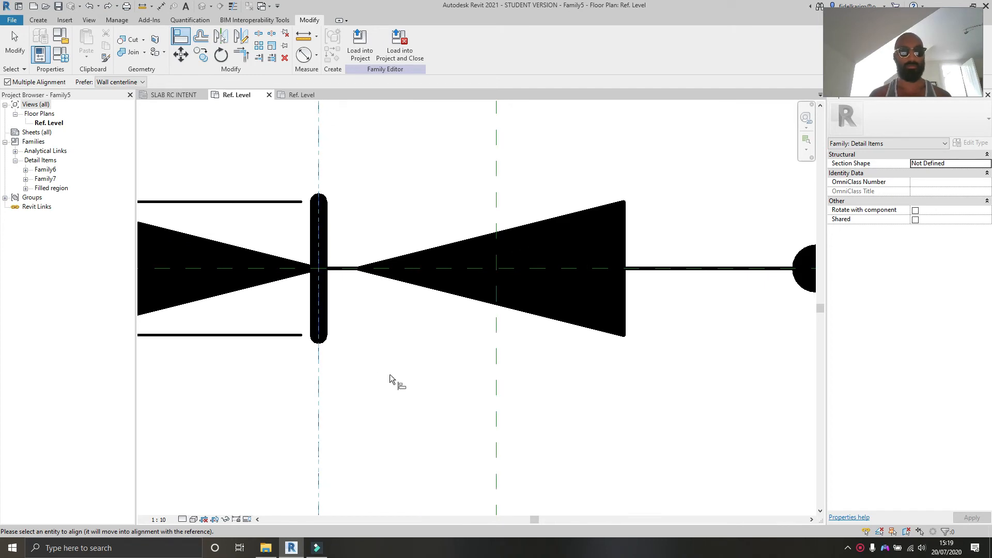
pyautogui.hotkey('ctrl', 'z')
pyautogui.hotkey('ctrl', 'z')
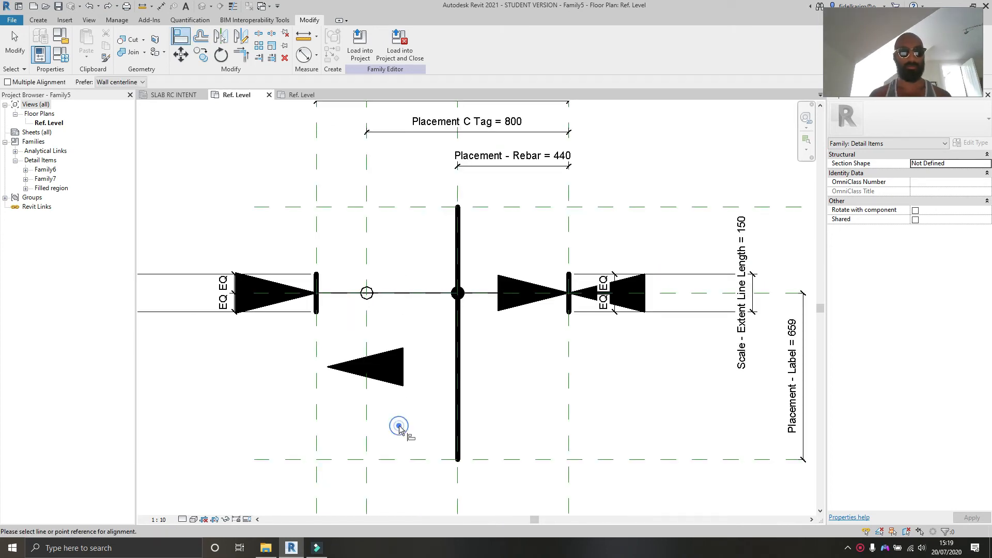
# Step: Align the copied left-pointing arrow's tip to the left bar's vertical plane and its centre to the horizontal centre plane
pyautogui.click(317, 413)
pyautogui.click(329, 356)
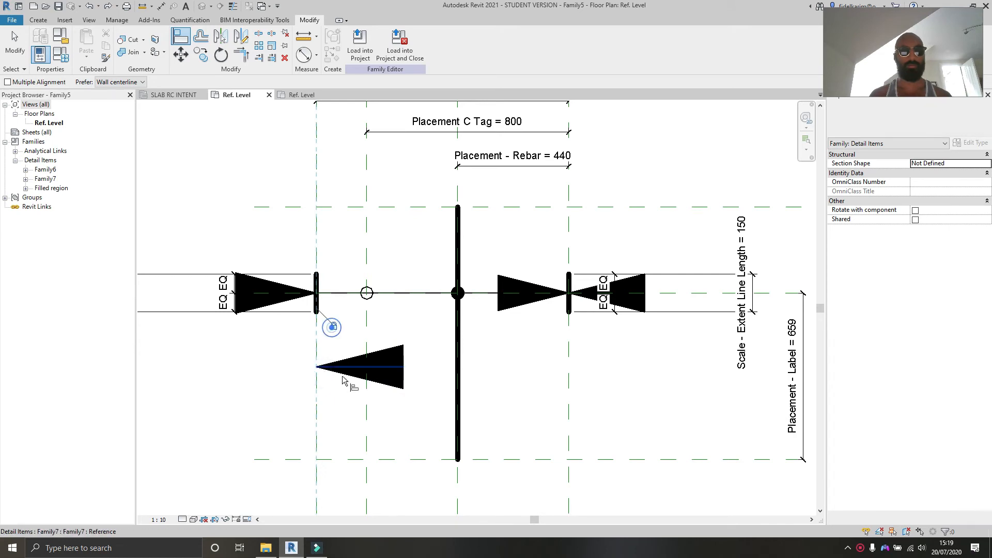
pyautogui.click(343, 393)
pyautogui.click(755, 293)
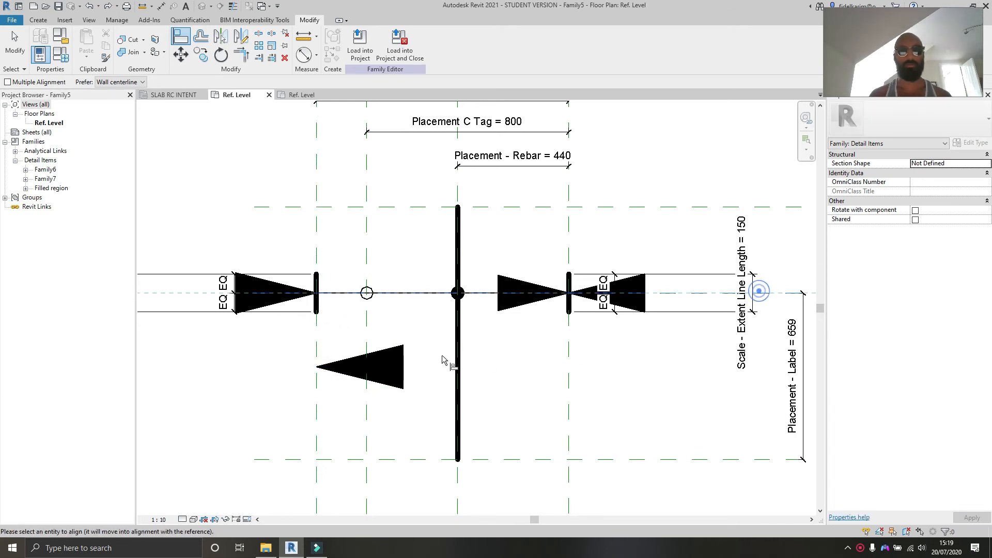
pyautogui.click(395, 369)
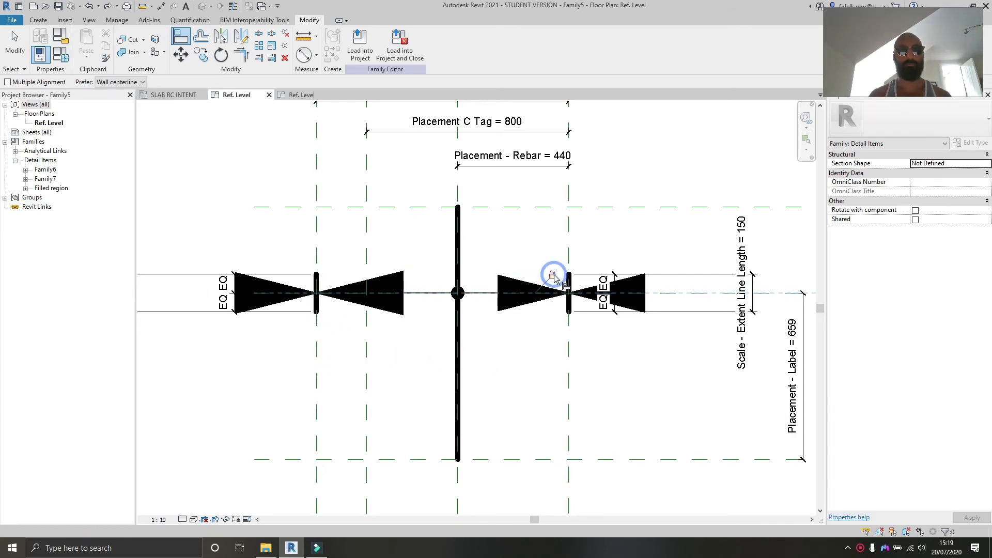
pyautogui.press('Escape')
pyautogui.press('Escape')
# Step: Select all four arrows and set their w width to 50
pyautogui.click(299, 298)
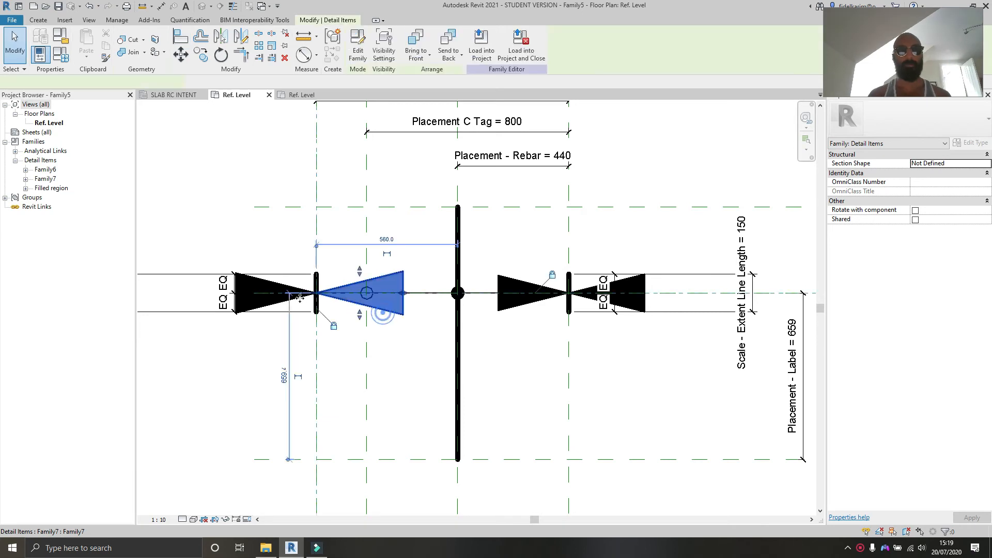
pyautogui.keyDown('ctrl'); pyautogui.click(265, 307); pyautogui.keyUp('ctrl')
pyautogui.keyDown('ctrl'); pyautogui.click(520, 306); pyautogui.keyUp('ctrl')
pyautogui.keyDown('ctrl'); pyautogui.click(633, 309); pyautogui.keyUp('ctrl')
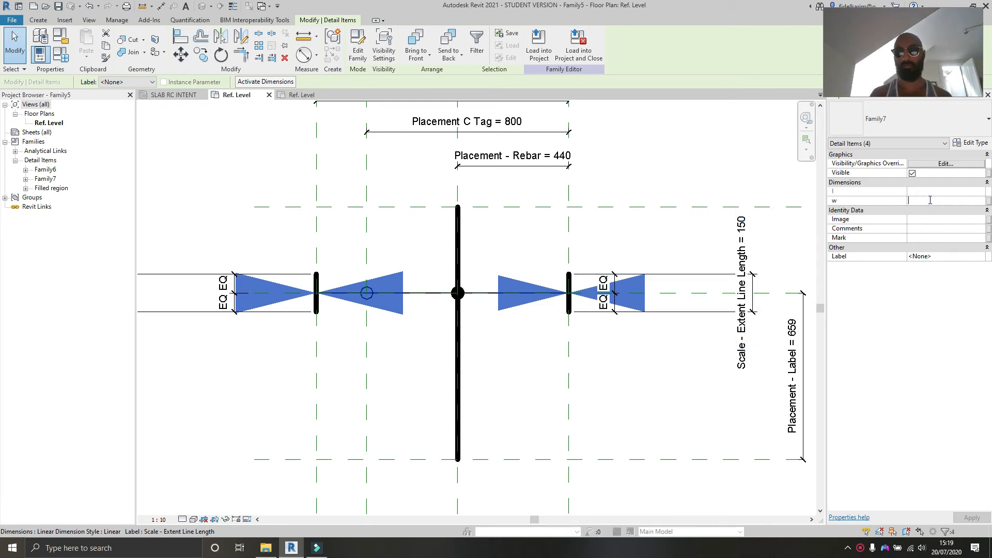
pyautogui.write('50')
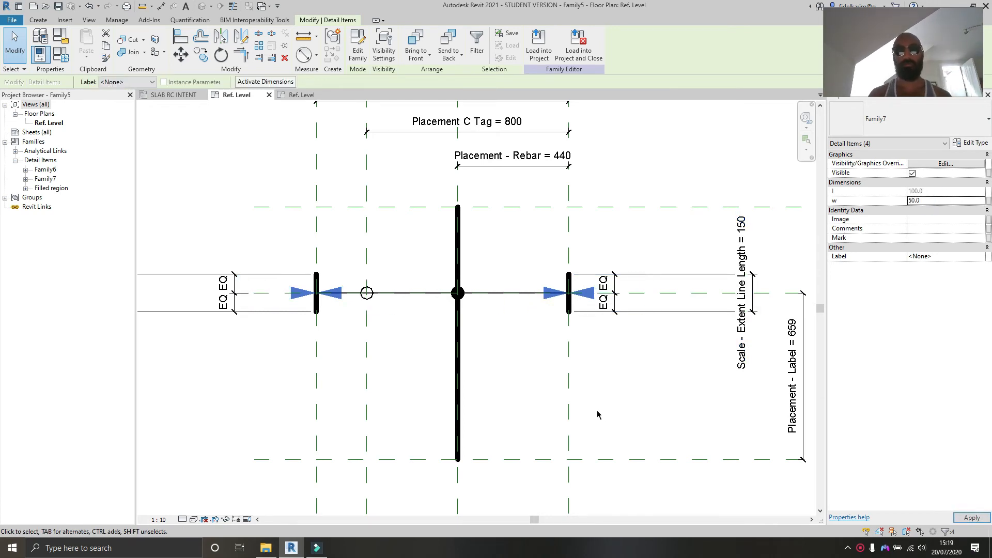
pyautogui.click(509, 357)
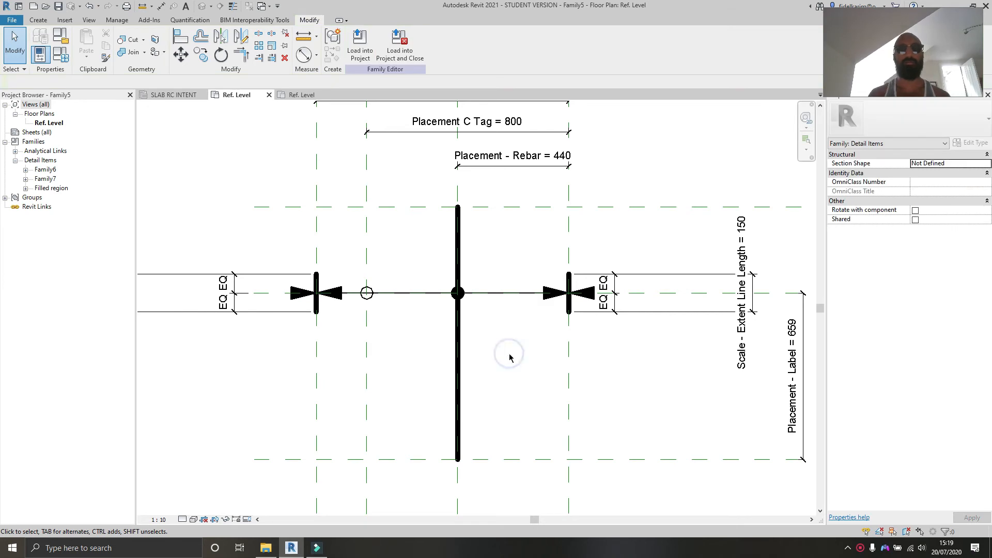
# Step: Review the view and the family type parameters without changing them
pyautogui.scroll(1, 474, 343)
pyautogui.moveTo(472, 342)
pyautogui.mouseDown(button='middle')
pyautogui.moveTo(523, 398)
pyautogui.moveTo(490, 373)
pyautogui.mouseUp(button='middle')
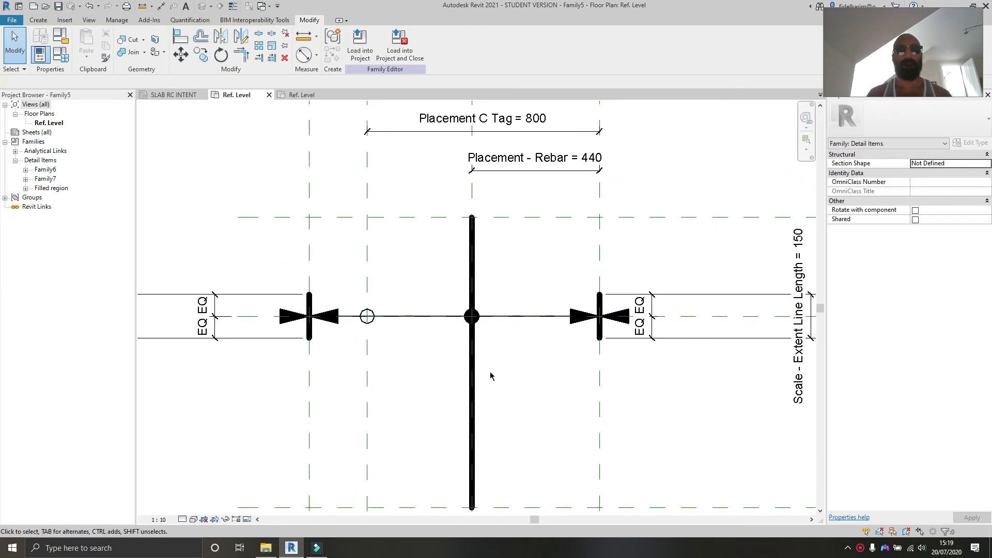
pyautogui.scroll(-4, 491, 374)
pyautogui.scroll(2, 492, 374)
pyautogui.moveTo(348, 372); pyautogui.dragTo(397, 368, button='middle')
pyautogui.scroll(4, 232, 365)
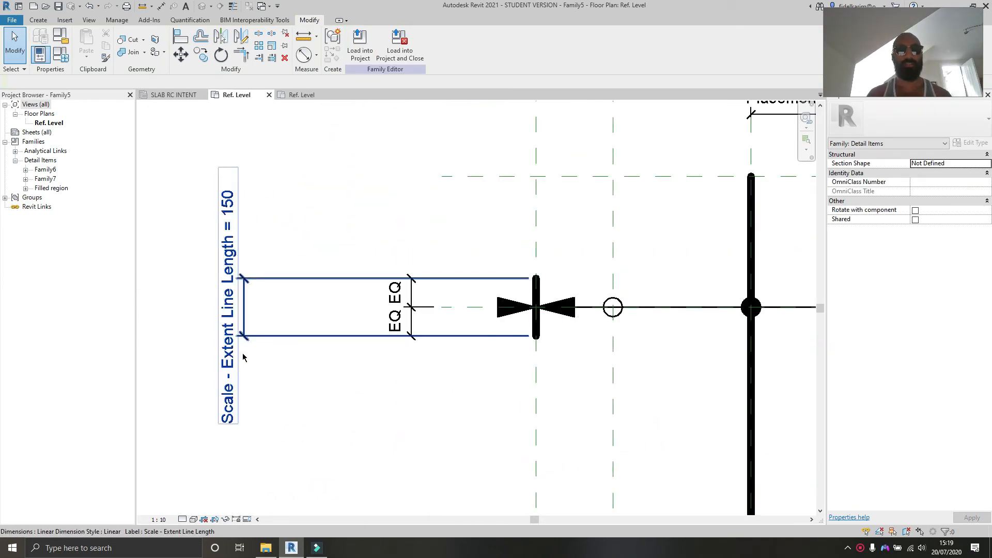
pyautogui.scroll(-3, 241, 364)
pyautogui.moveTo(288, 371); pyautogui.dragTo(275, 360, button='middle')
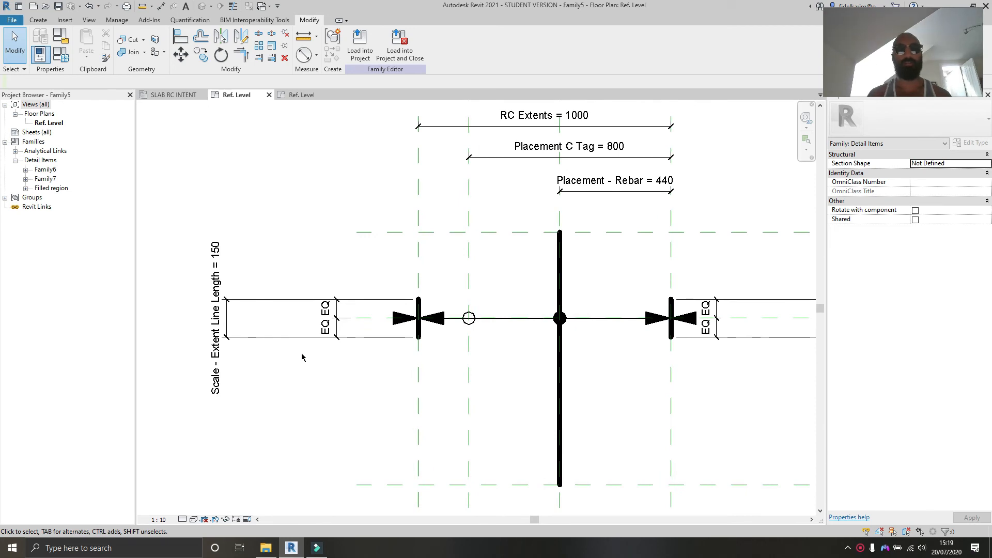
pyautogui.click(68, 53)
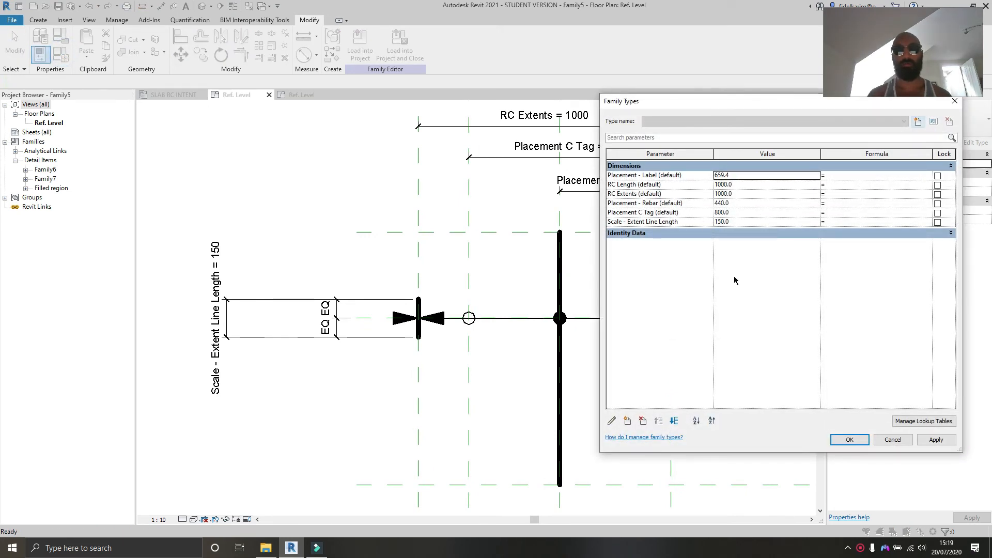
pyautogui.click(905, 445)
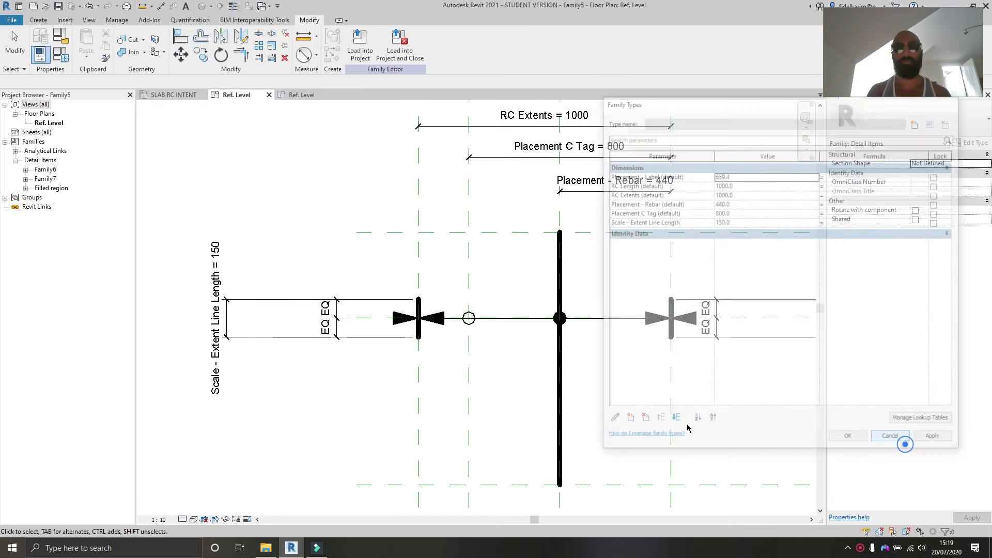
# Step: Associate one arrow's w with a new type parameter named Scale - Arrow, Cirlce
pyautogui.click(443, 320)
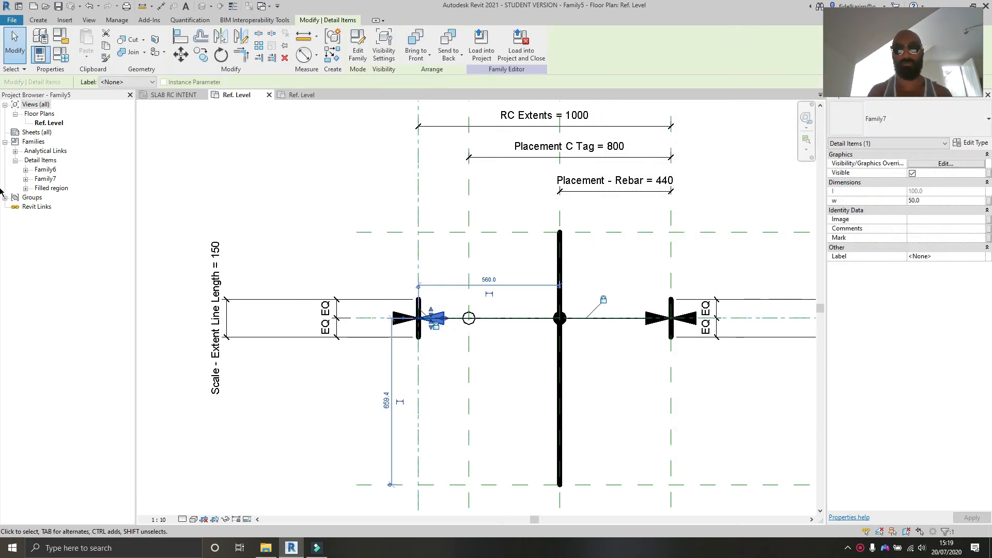
pyautogui.click(988, 201)
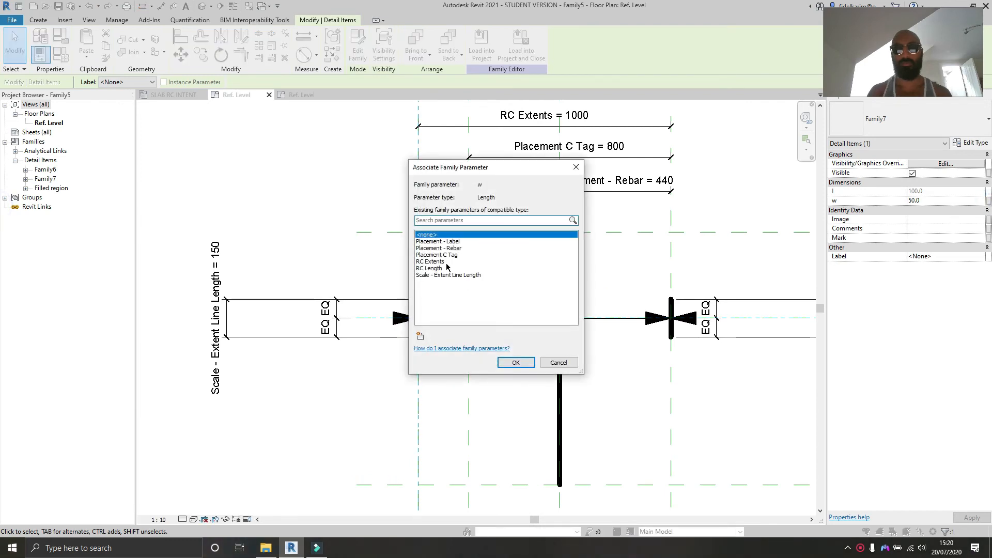
pyautogui.click(558, 363)
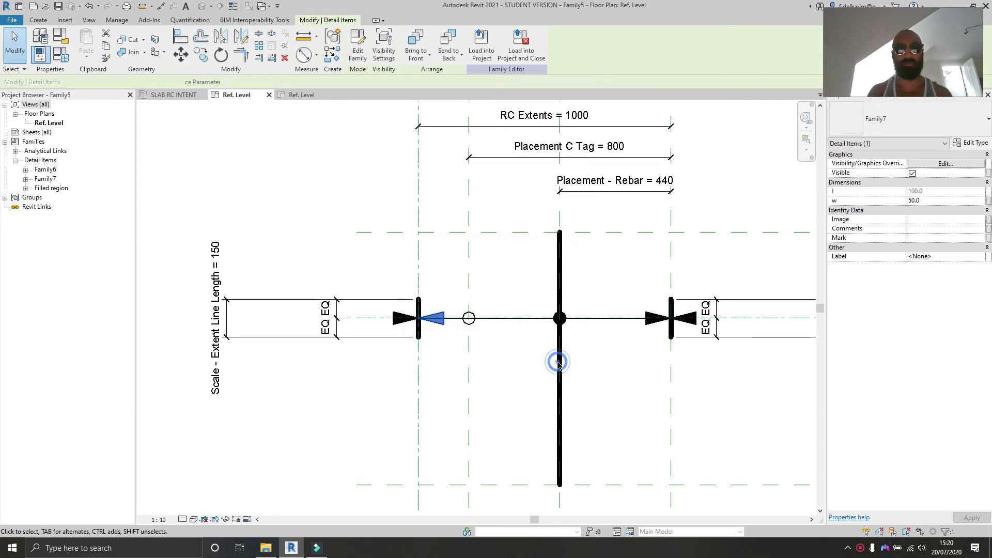
pyautogui.click(989, 202)
pyautogui.click(420, 336)
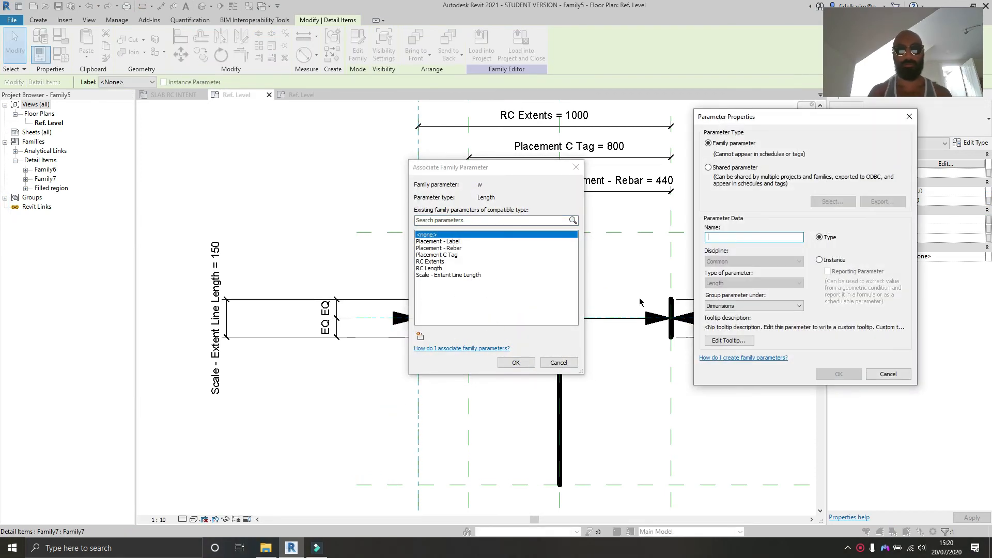
pyautogui.write('Arrow Wi')
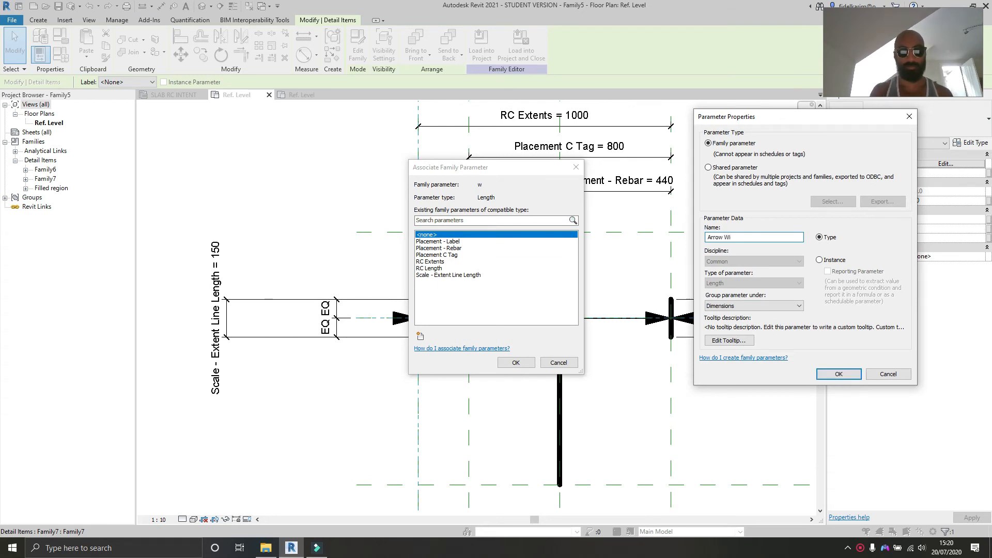
pyautogui.press('BackSpace')
pyautogui.press('BackSpace')
pyautogui.press('BackSpace')
pyautogui.press('BackSpace')
pyautogui.press('BackSpace')
pyautogui.press('BackSpace')
pyautogui.press('BackSpace')
pyautogui.write('Scale -')
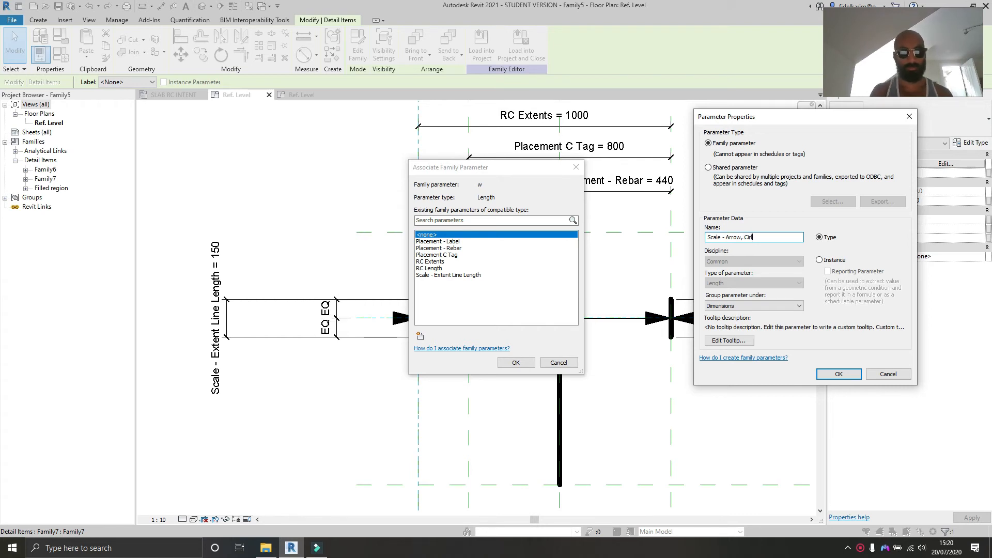
pyautogui.click(839, 374)
pyautogui.click(517, 366)
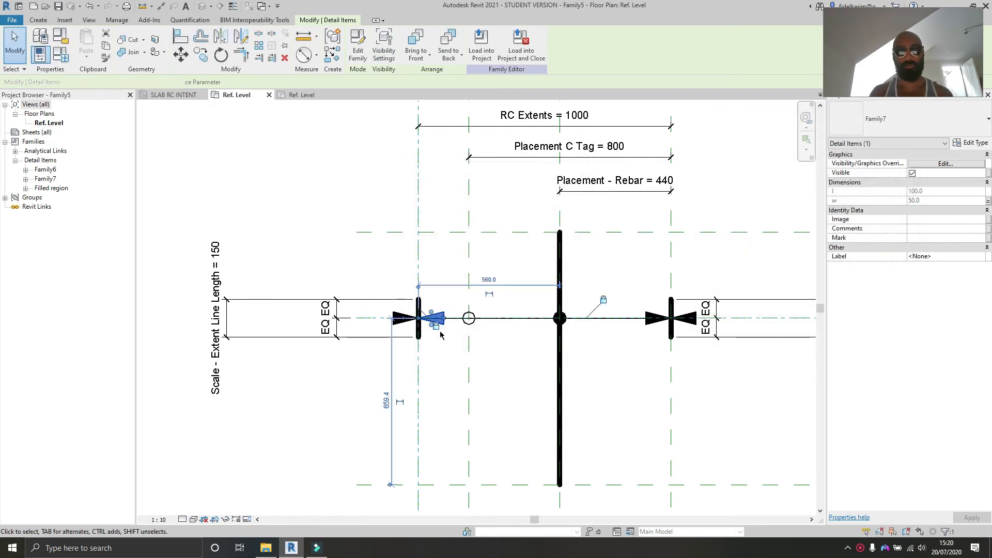
# Step: Associate the DIA of both circles with the Scale - Arrow, Cirlce parameter
pyautogui.scroll(3, 447, 325)
pyautogui.scroll(1, 469, 331)
pyautogui.click(467, 328)
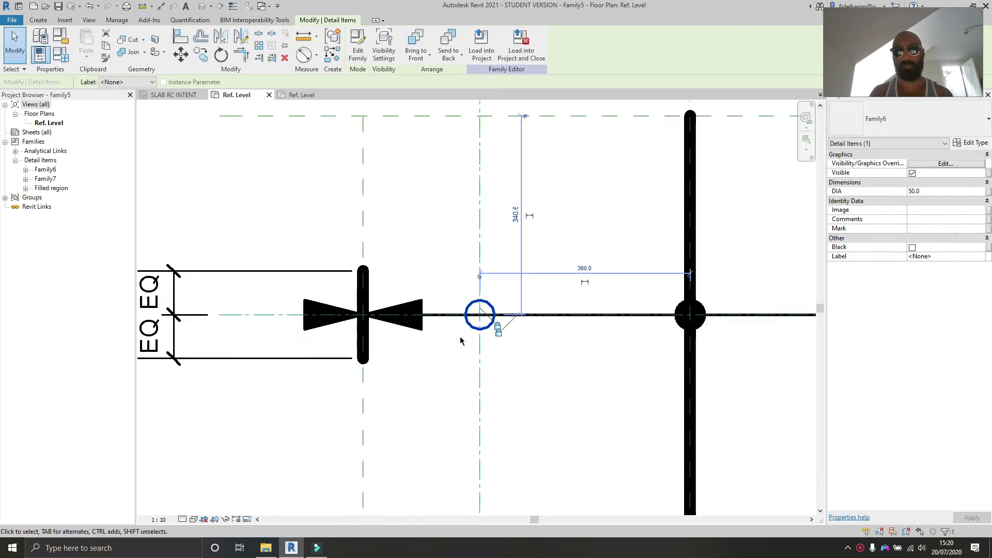
pyautogui.moveTo(740, 327); pyautogui.dragTo(679, 304, button='middle')
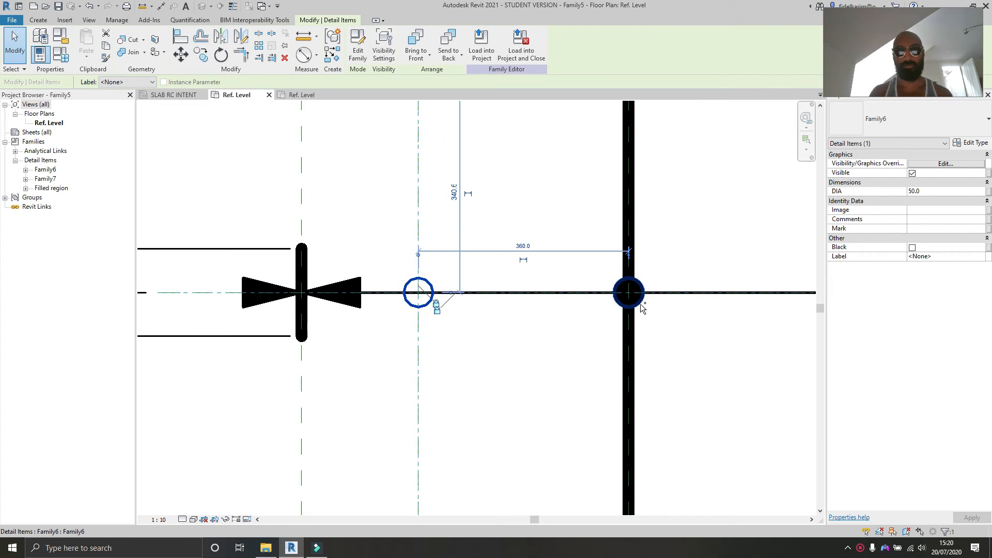
pyautogui.keyDown('ctrl'); pyautogui.click(634, 303); pyautogui.keyUp('ctrl')
pyautogui.click(989, 193)
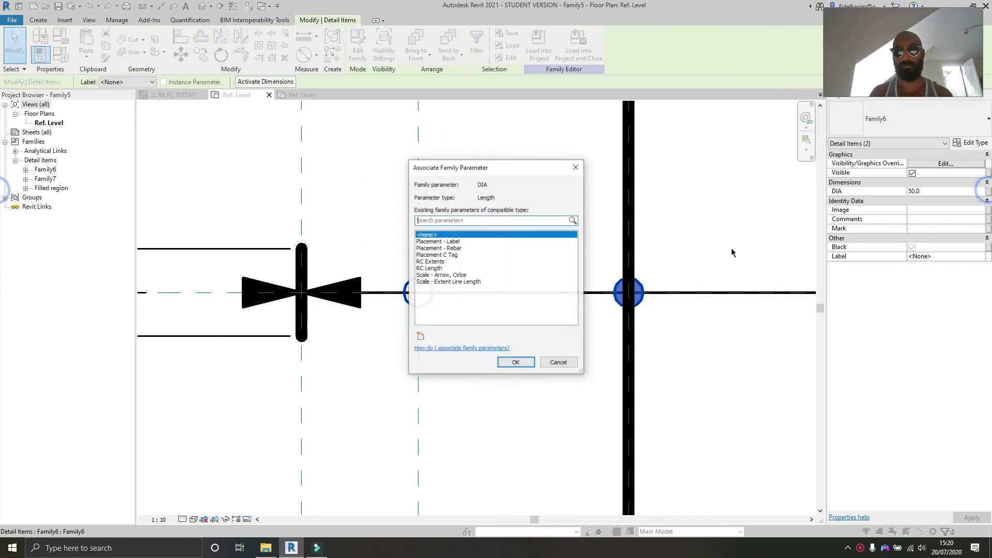
pyautogui.click(440, 274)
pyautogui.click(509, 360)
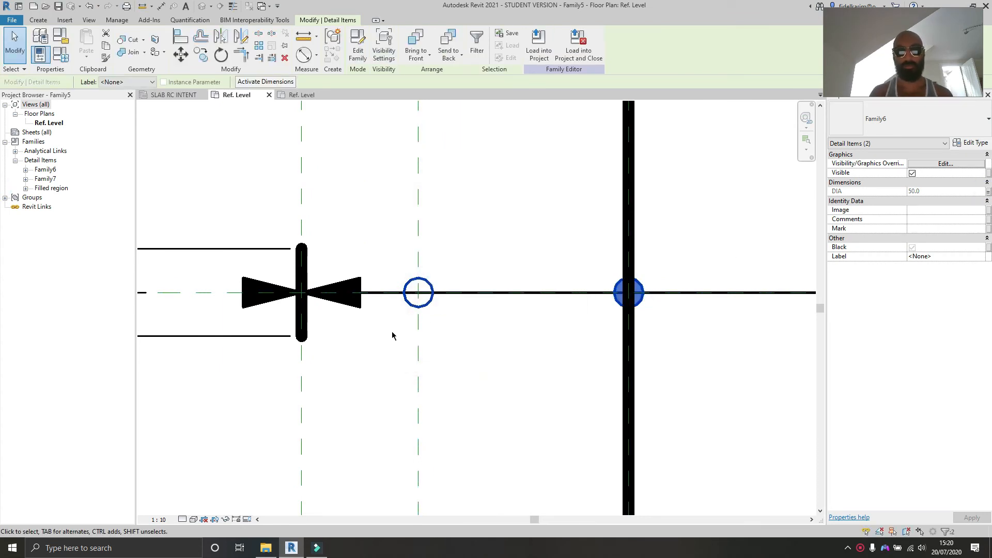
# Step: Select all four arrows and associate their w with the Scale - Arrow, Cirlce parameter
pyautogui.click(361, 304)
pyautogui.keyDown('ctrl'); pyautogui.click(258, 297); pyautogui.keyUp('ctrl')
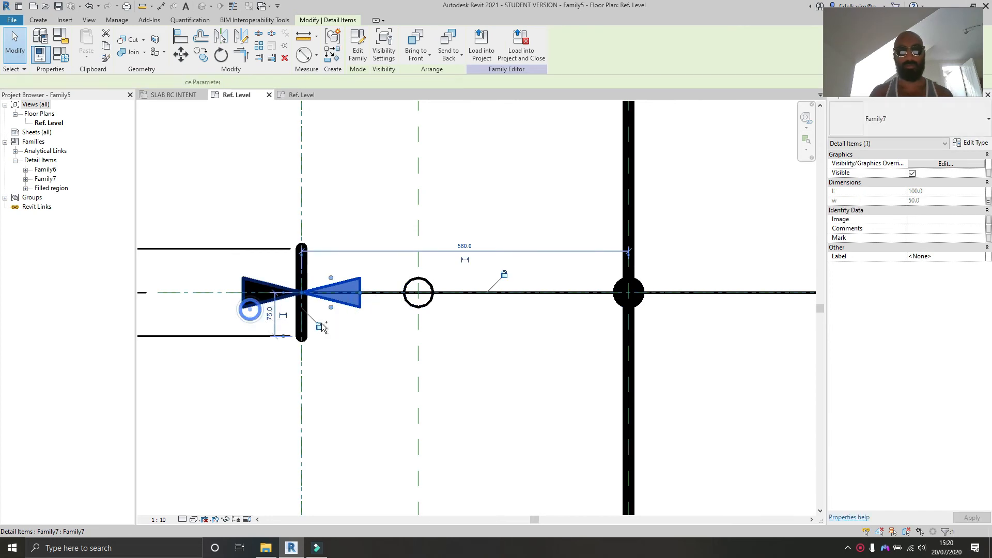
pyautogui.moveTo(321, 327); pyautogui.dragTo(65, 329, button='middle')
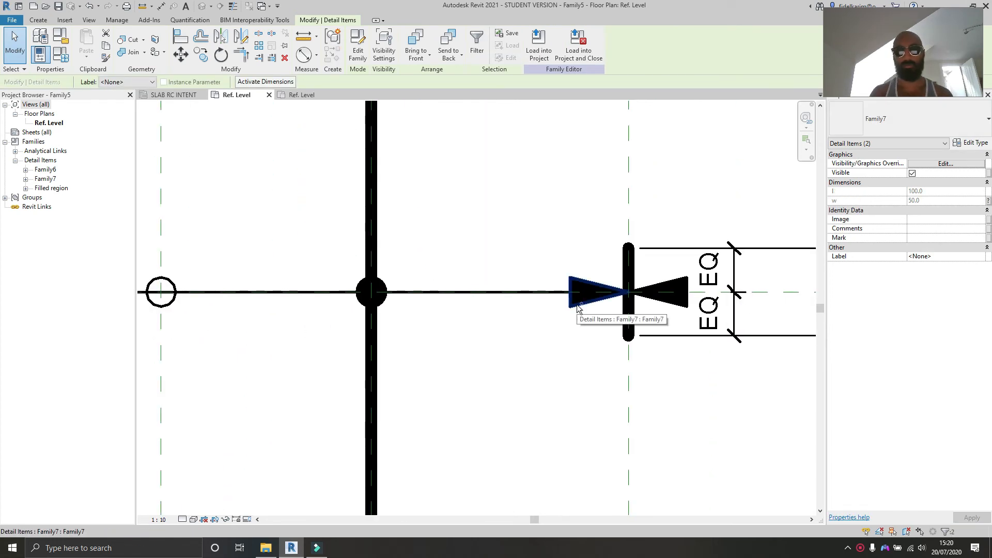
pyautogui.keyDown('ctrl'); pyautogui.click(577, 305); pyautogui.keyUp('ctrl')
pyautogui.keyDown('ctrl'); pyautogui.click(678, 305); pyautogui.keyUp('ctrl')
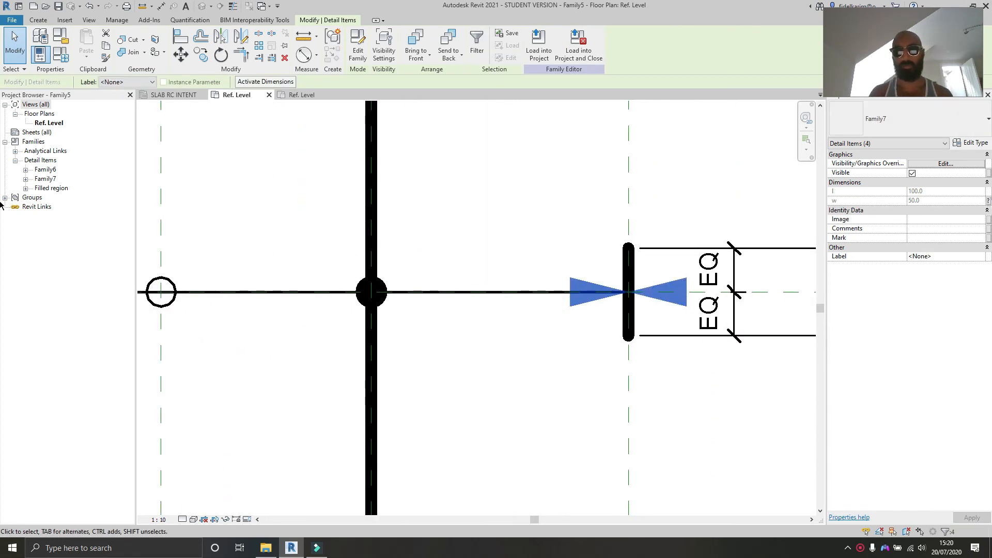
pyautogui.click(988, 200)
pyautogui.click(435, 275)
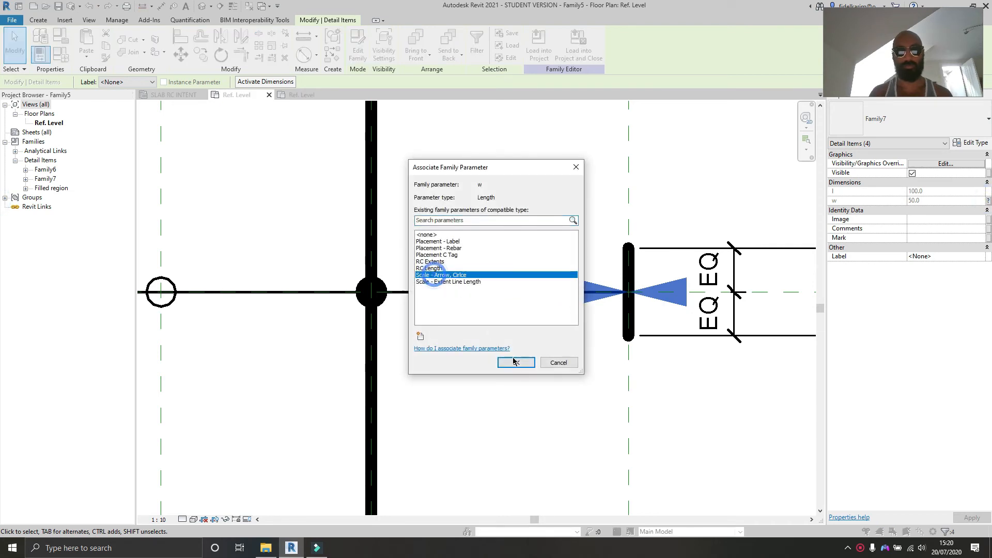
pyautogui.click(518, 366)
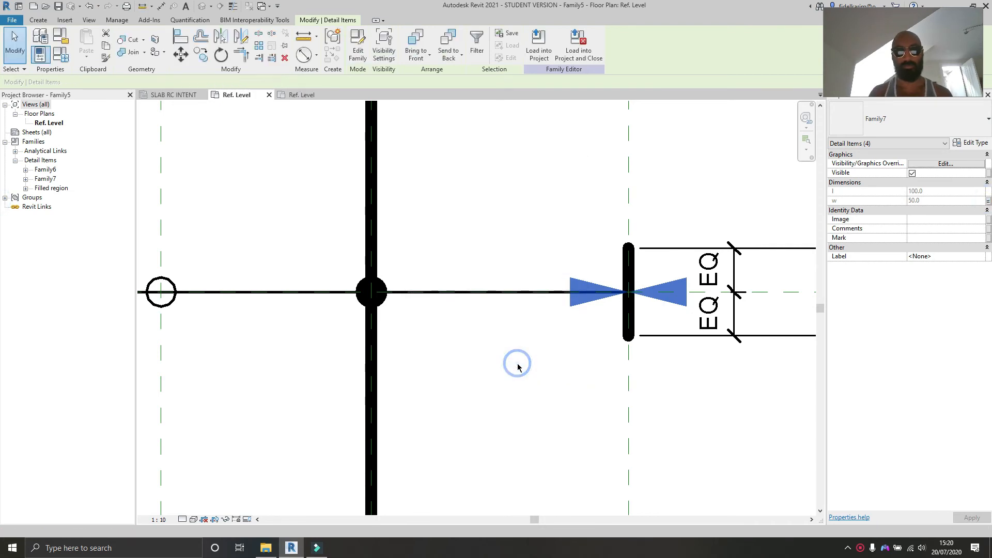
# Step: Set the Scale - Arrow, Cirlce type parameter to 75 in the family types
pyautogui.click(536, 397)
pyautogui.scroll(-4, 535, 395)
pyautogui.moveTo(512, 394); pyautogui.dragTo(593, 375, button='middle')
pyautogui.scroll(1, 543, 382)
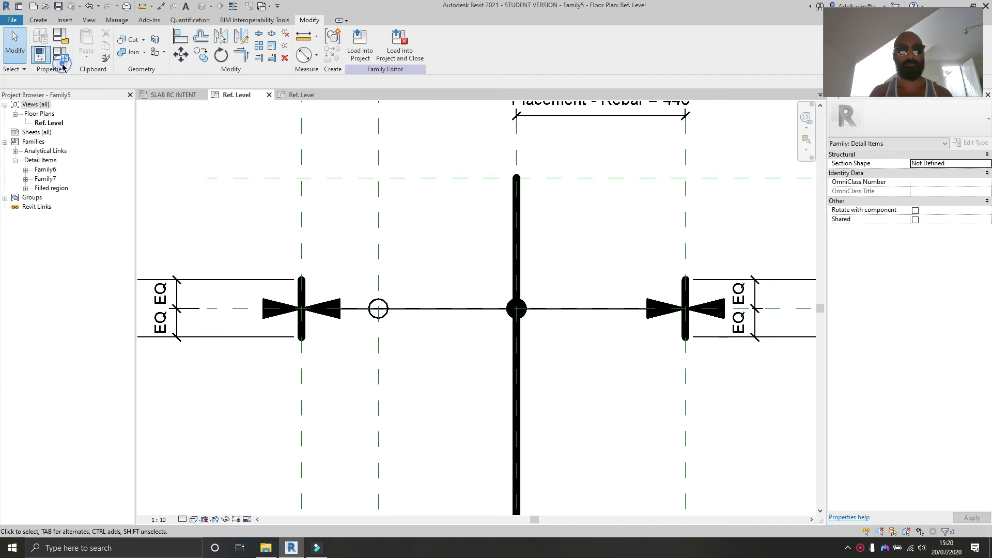
pyautogui.click(60, 54)
pyautogui.moveTo(707, 101); pyautogui.dragTo(811, 137)
pyautogui.click(857, 249)
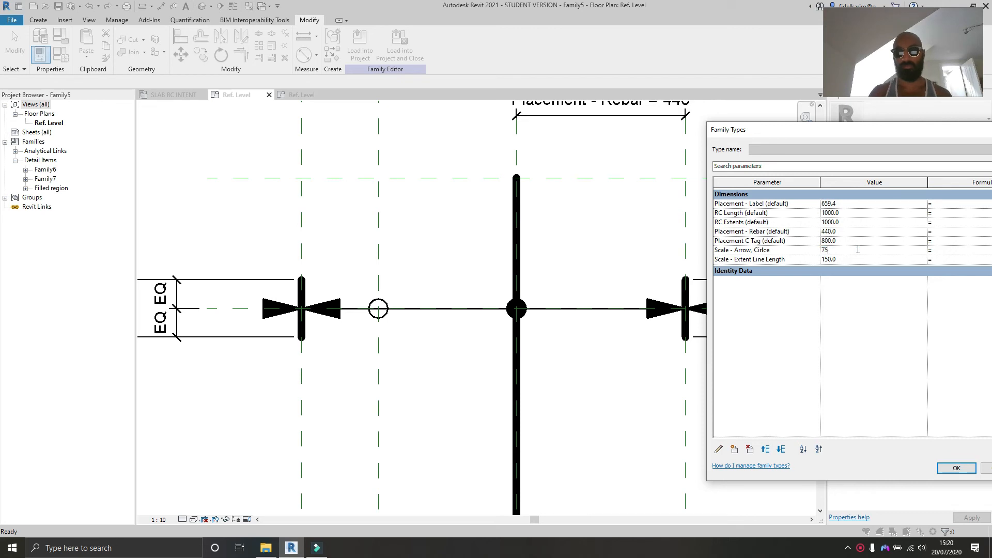
pyautogui.click(962, 468)
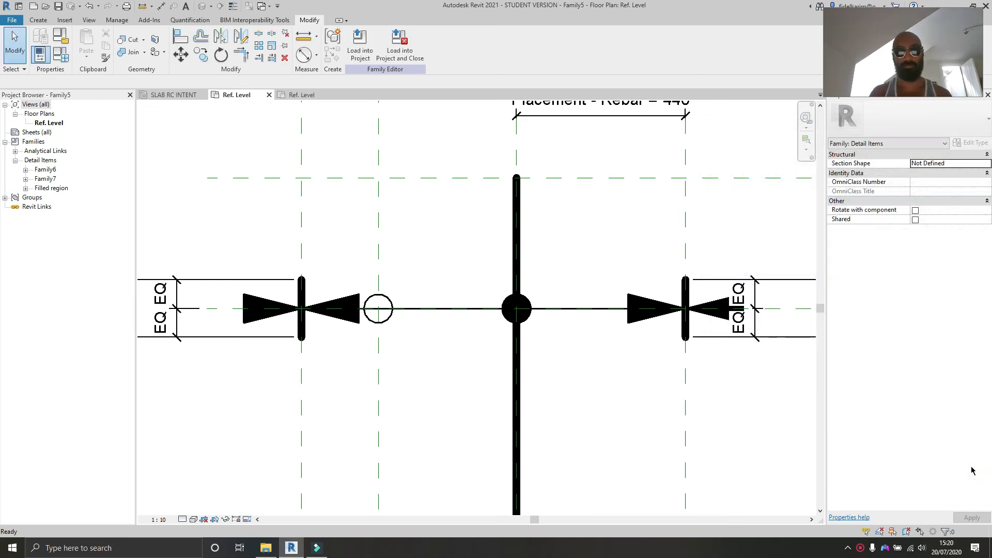
# Step: Set the Scale - Arrow, Cirlce type parameter to 50 and apply it
pyautogui.click(61, 54)
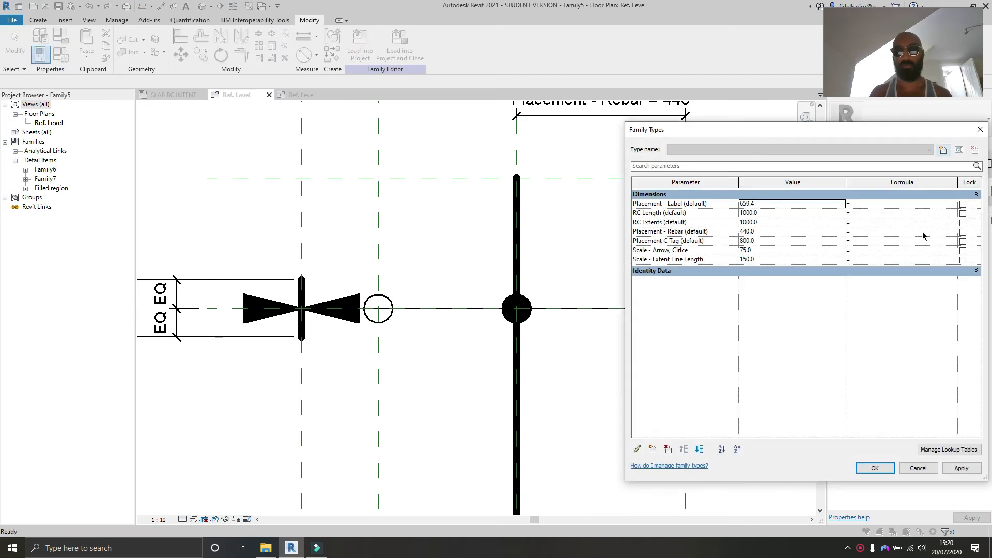
pyautogui.click(801, 252)
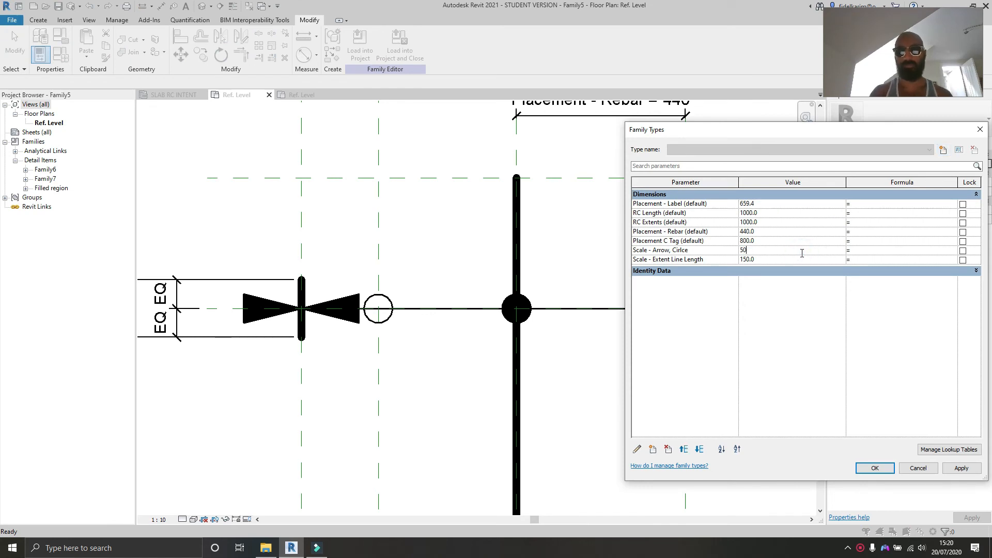
pyautogui.click(962, 468)
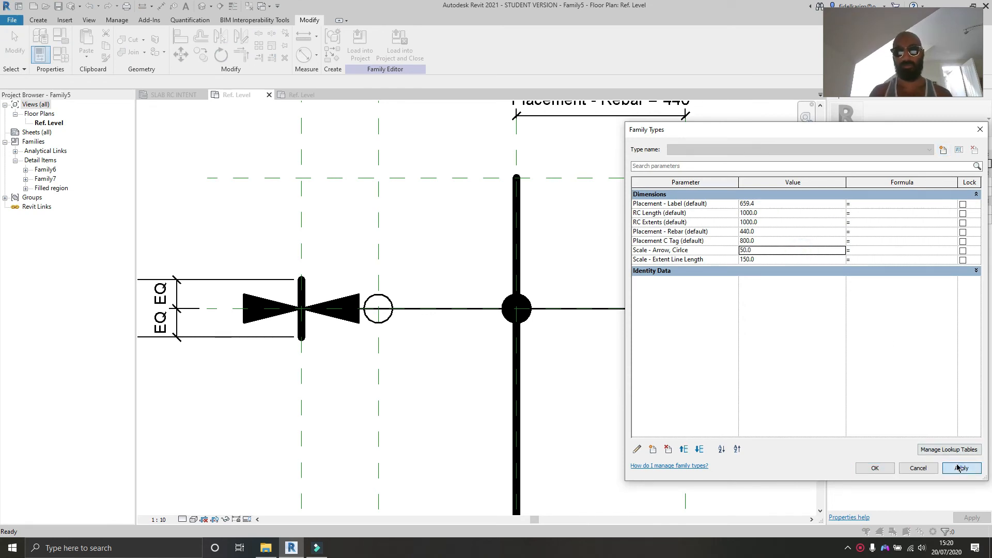
# Step: Try to drive Scale - Extent Line Length with the formula Scale - Arrow, Cirlce * 2, then clear that formula
pyautogui.click(772, 263)
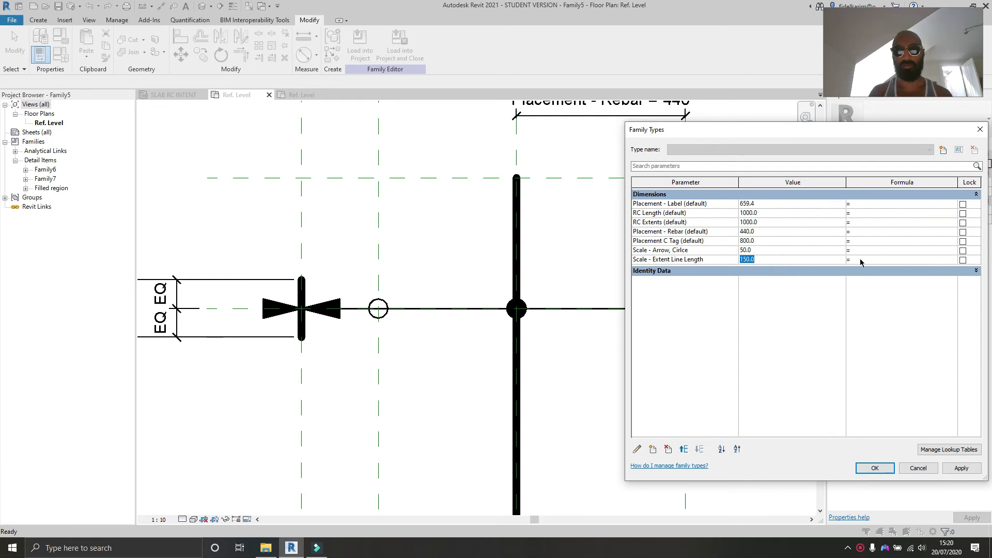
pyautogui.click(697, 250)
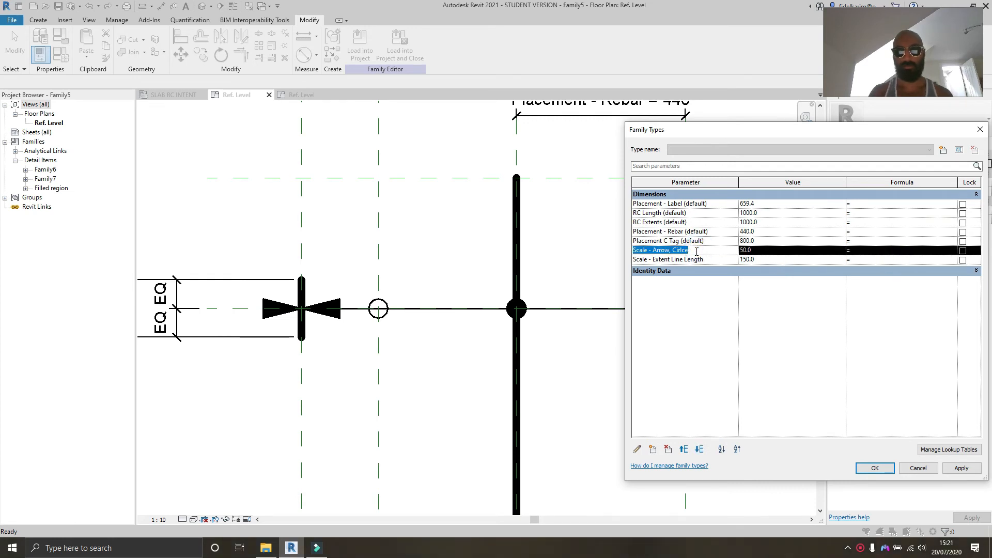
pyautogui.click(899, 260)
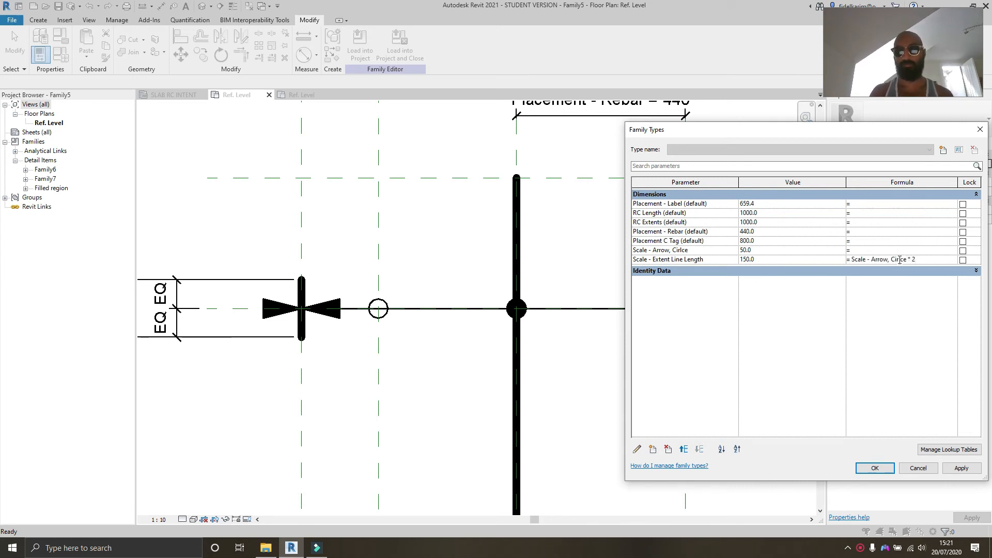
pyautogui.click(962, 470)
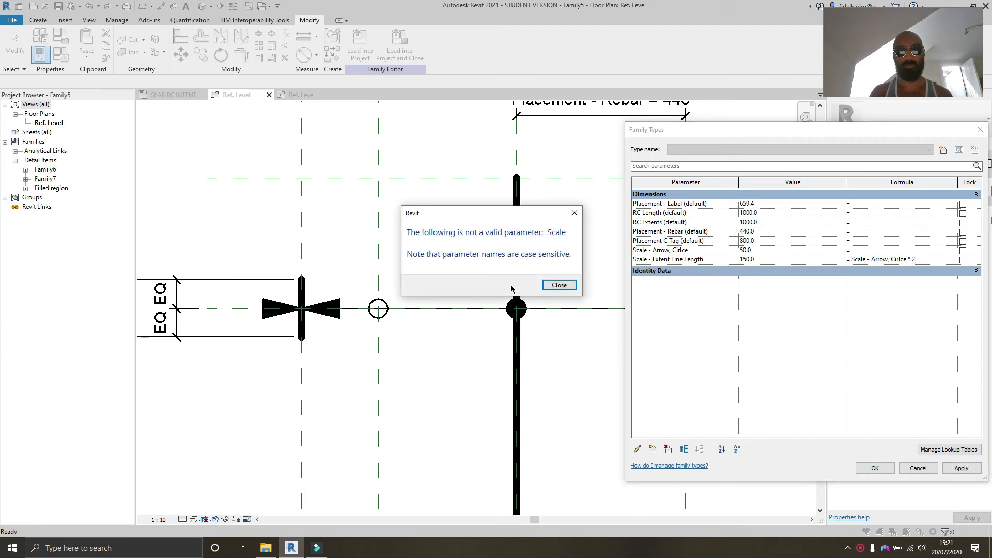
pyautogui.click(556, 284)
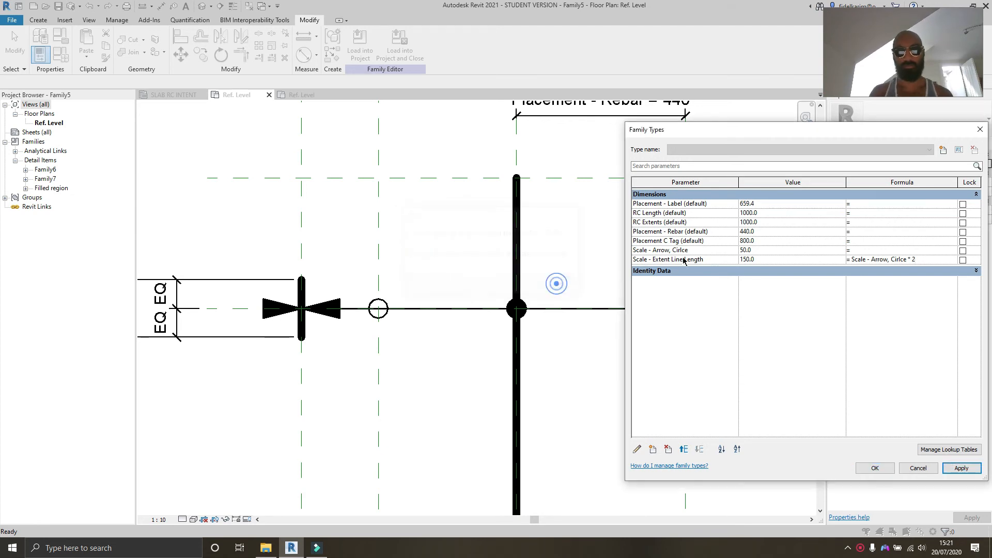
pyautogui.click(699, 250)
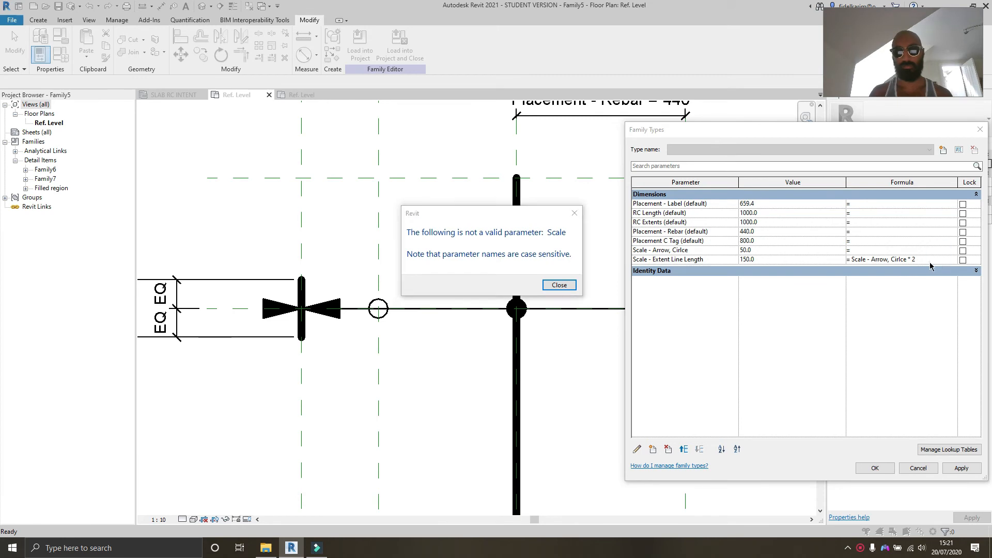
pyautogui.click(548, 286)
pyautogui.moveTo(905, 259); pyautogui.dragTo(838, 259)
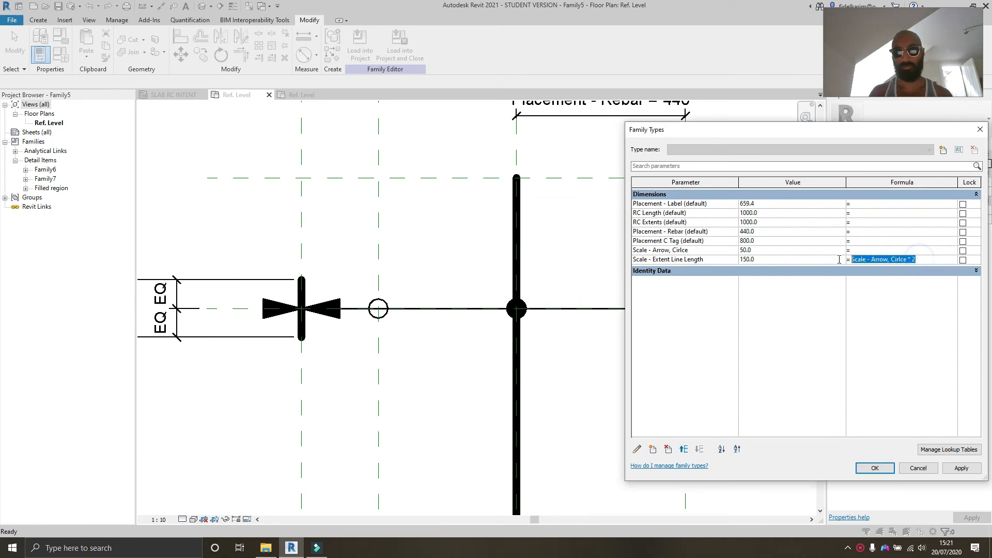
pyautogui.press('Delete')
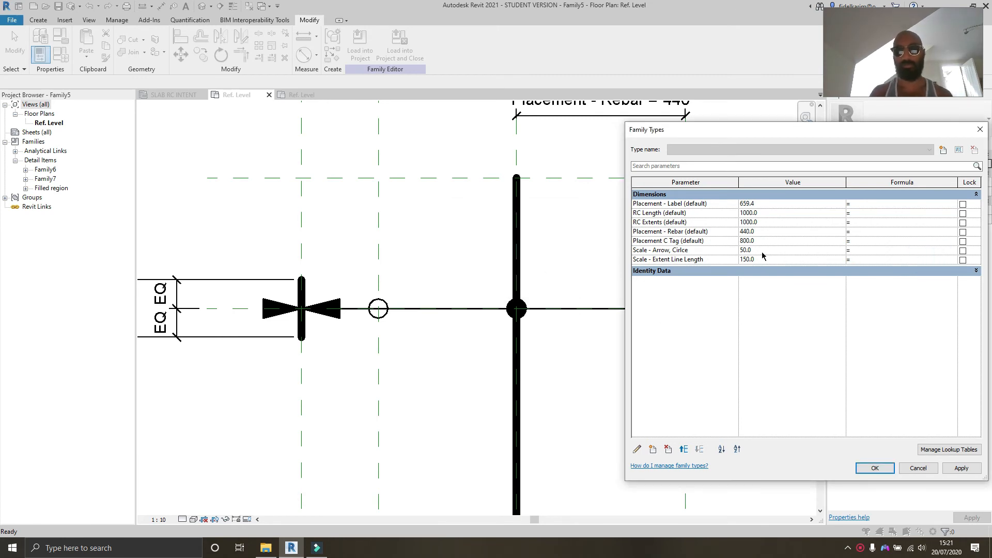
# Step: Rename the Scale - Arrow, Cirlce parameter to Scale Arrow, Cirlce
pyautogui.click(691, 251)
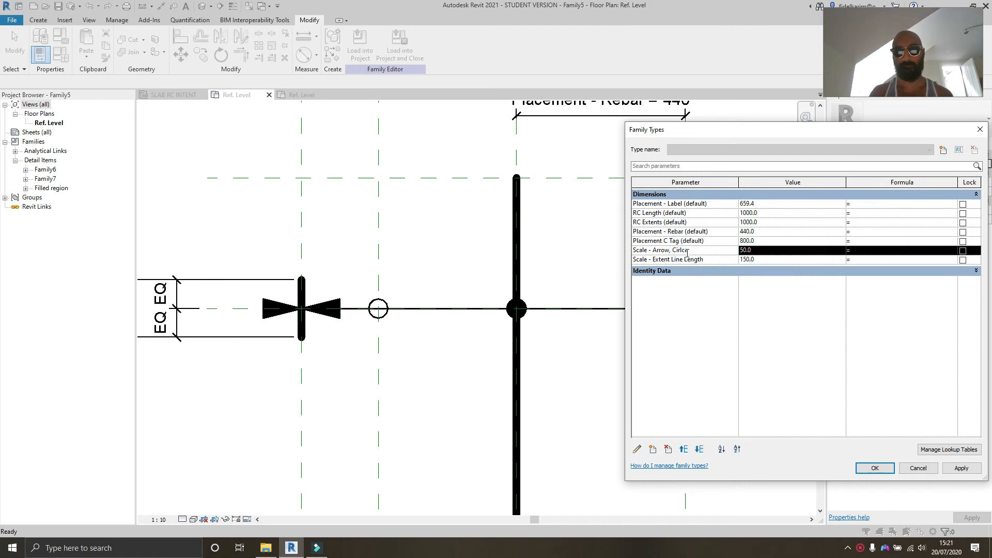
pyautogui.click(637, 449)
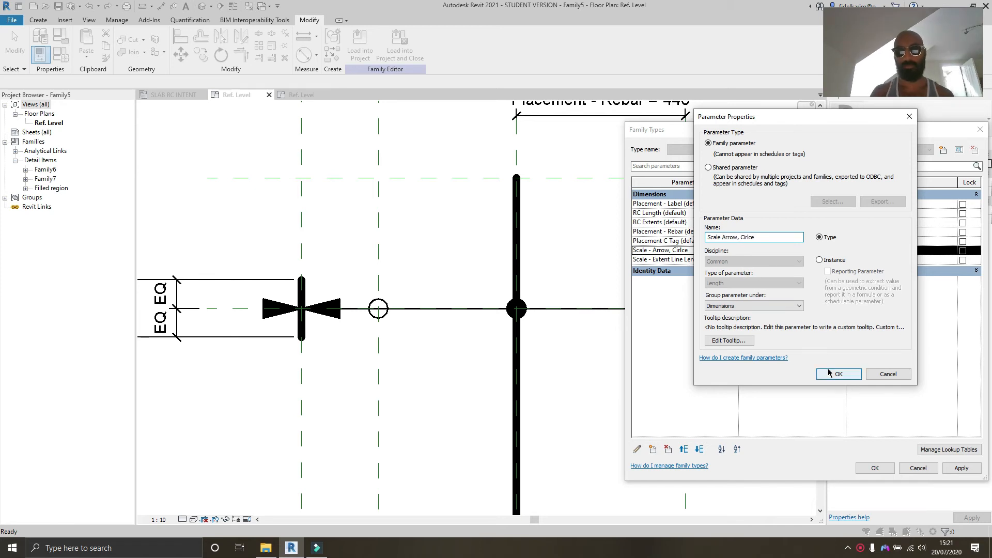
pyautogui.doubleClick(775, 236)
pyautogui.hotkey('ctrl', 'c')
pyautogui.click(855, 372)
# Step: Try pasting the formula Scale Arrow, Cirlce * 2 into Scale - Extent Line Length, then clear it
pyautogui.click(691, 261)
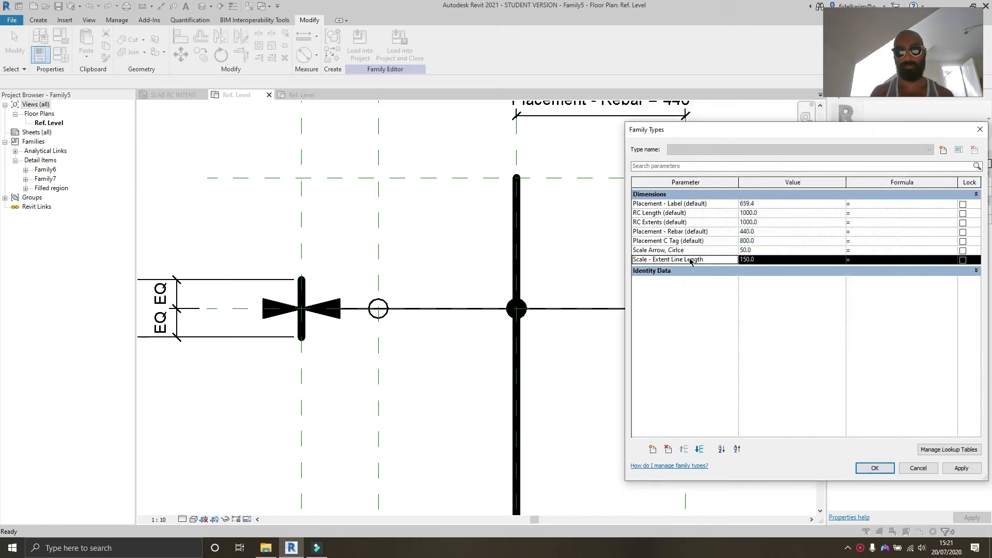
pyautogui.click(912, 259)
pyautogui.hotkey('ctrl', 'v')
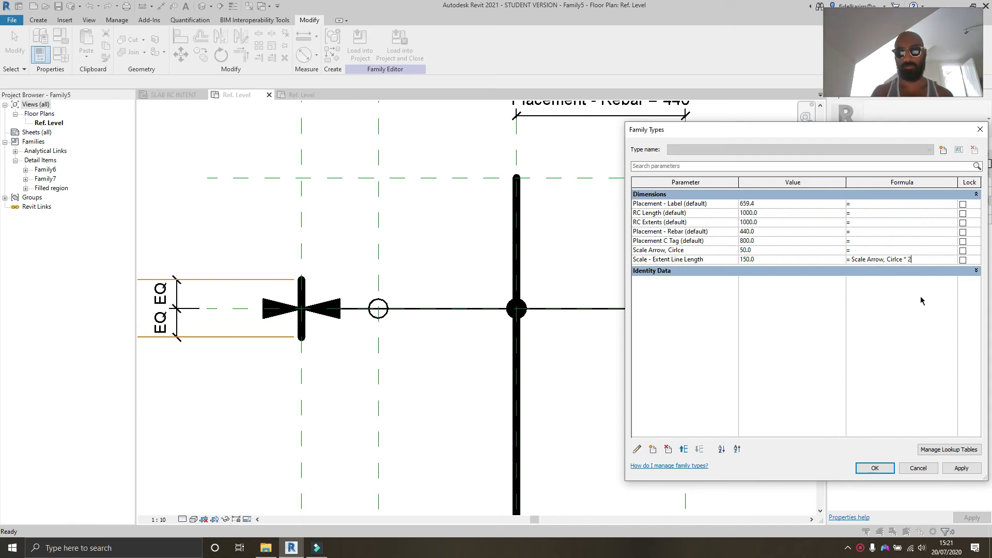
pyautogui.click(736, 231)
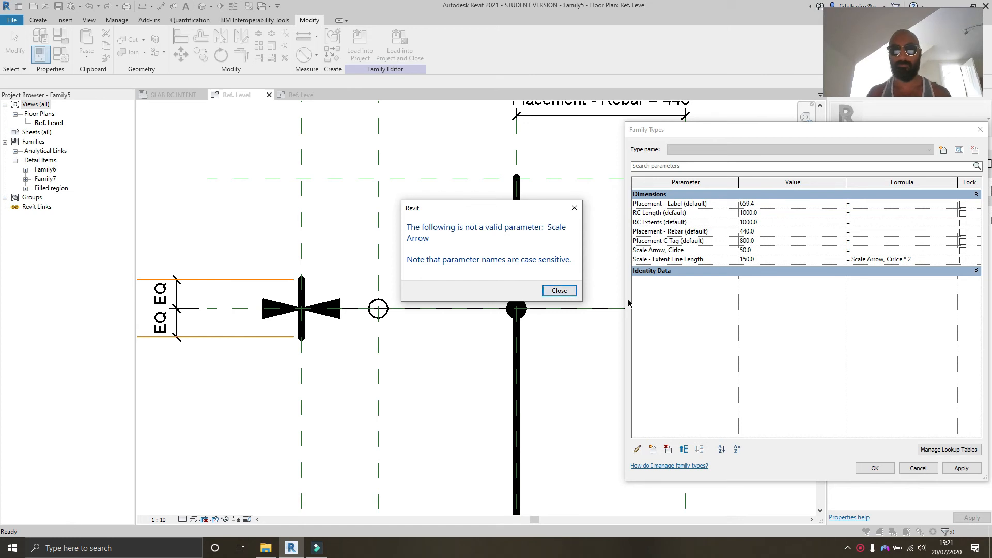
pyautogui.click(559, 291)
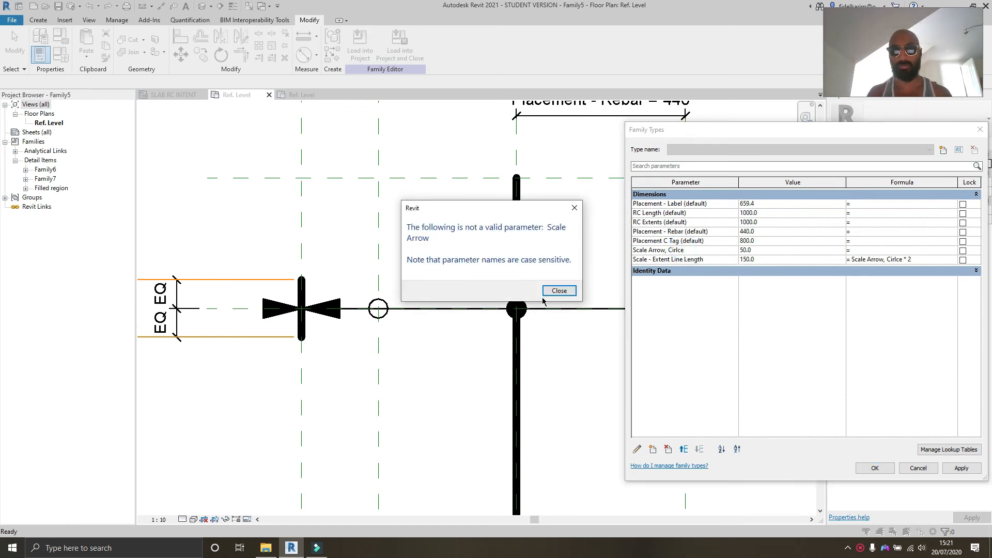
pyautogui.click(548, 293)
pyautogui.click(942, 259)
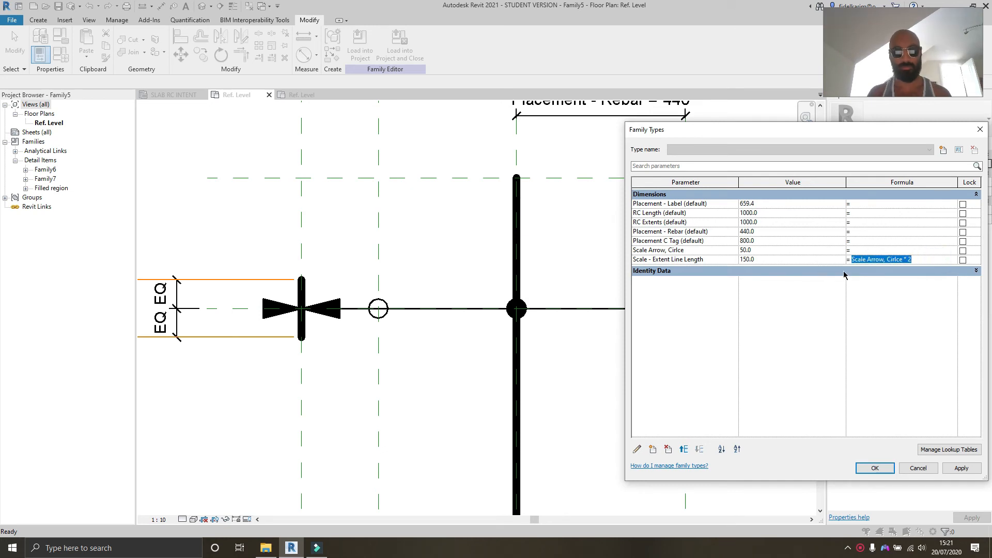
pyautogui.press('BackSpace')
# Step: Rename the arrow and circle scale parameter to Scale_Arrow_Circle
pyautogui.click(698, 250)
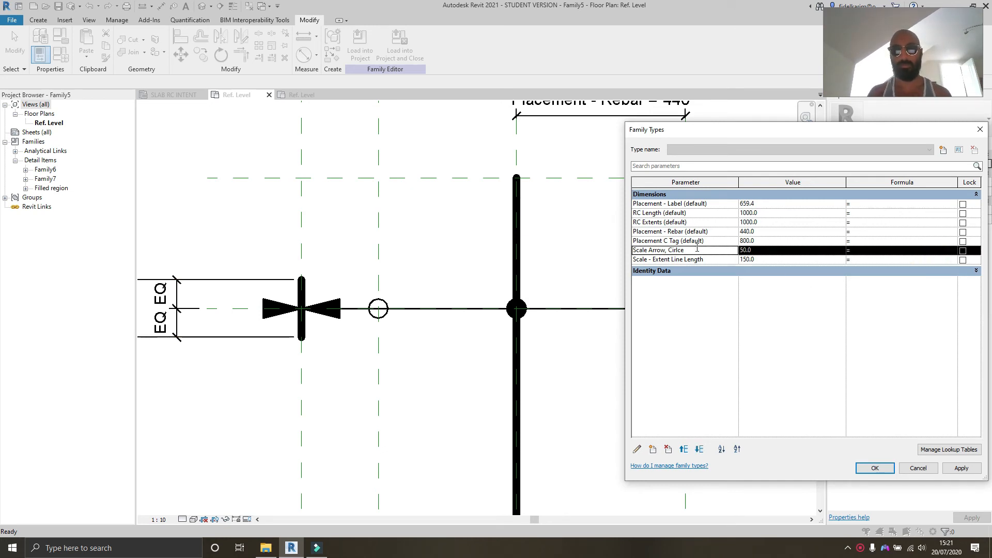
pyautogui.click(637, 449)
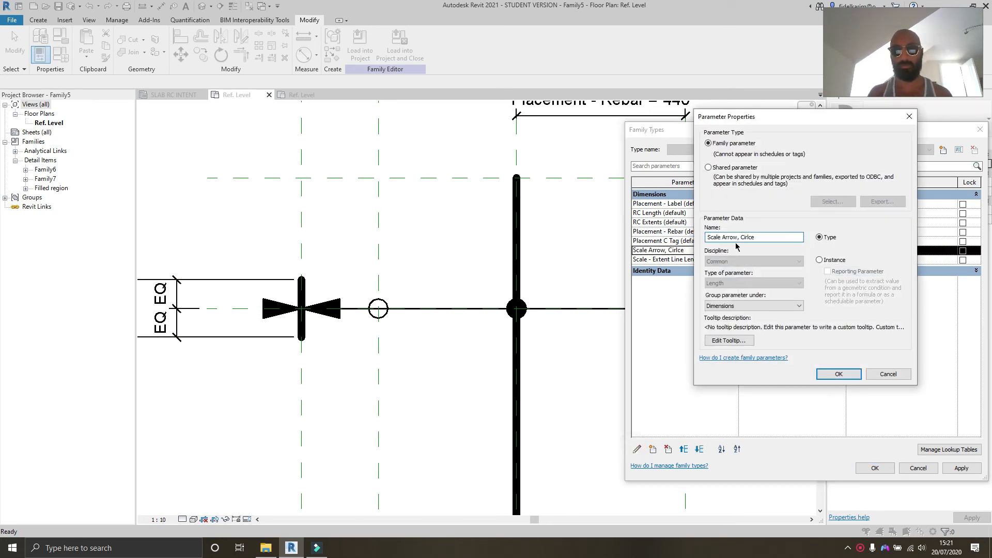
pyautogui.click(739, 237)
pyautogui.press('BackSpace')
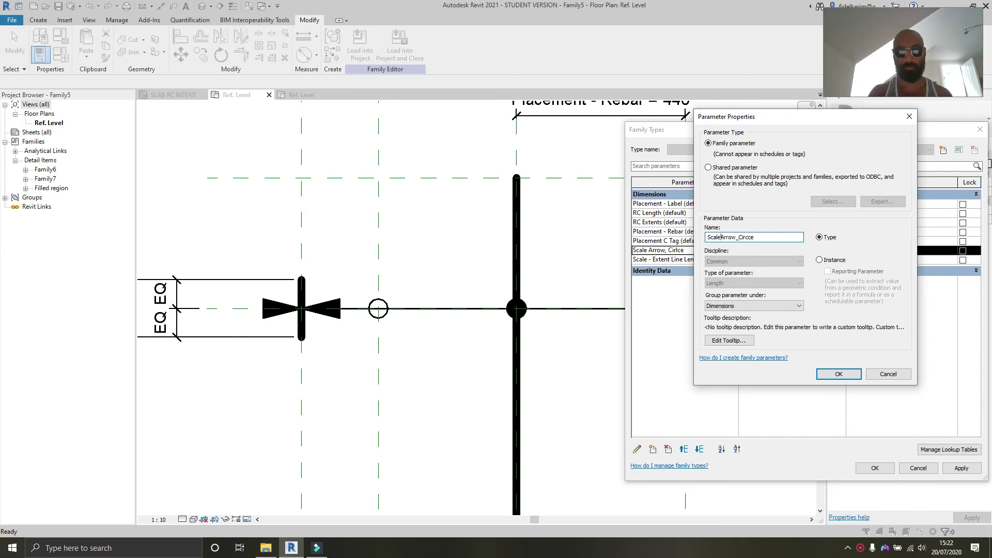
pyautogui.write('_')
pyautogui.doubleClick(772, 237)
pyautogui.click(748, 237)
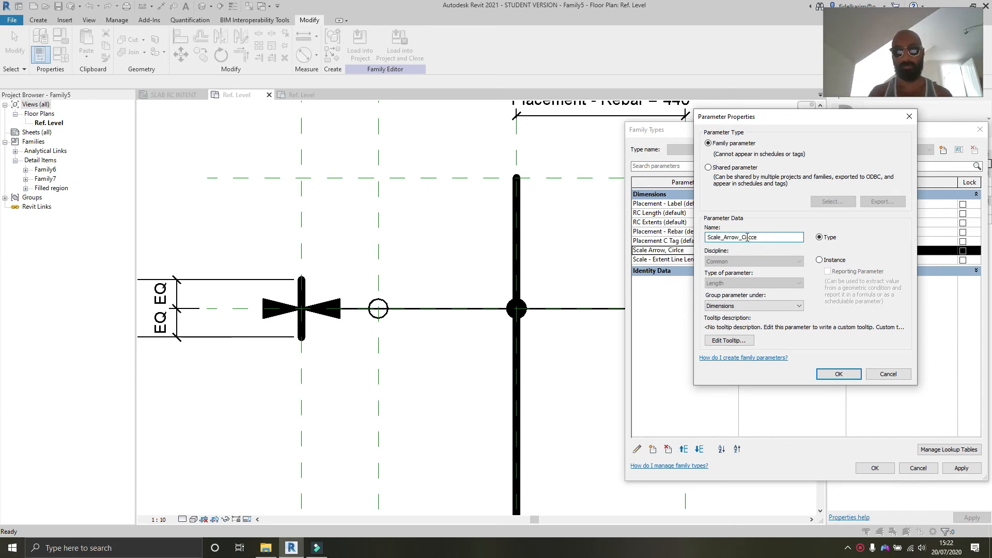
pyautogui.click(751, 237)
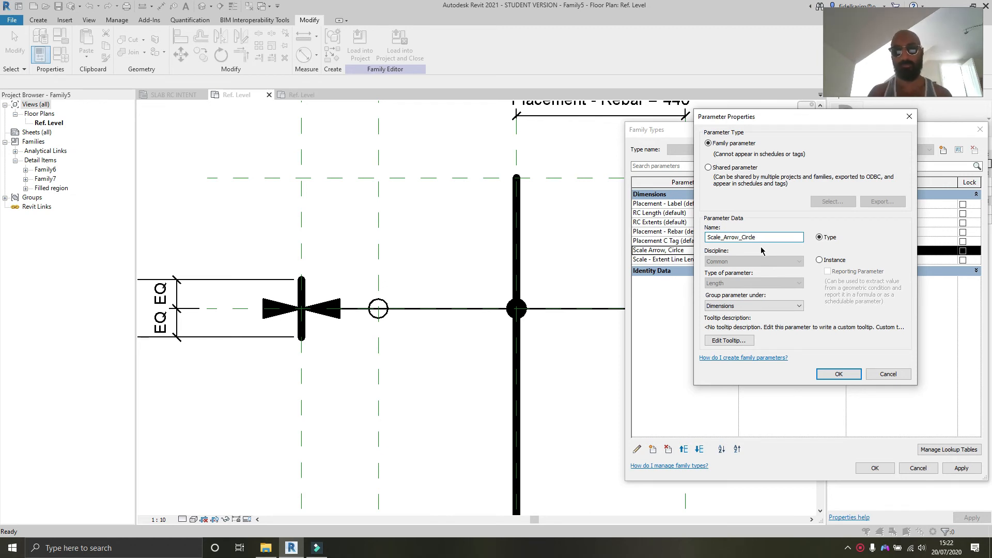
pyautogui.click(770, 237)
pyautogui.doubleClick(770, 237)
pyautogui.hotkey('ctrl', 'c')
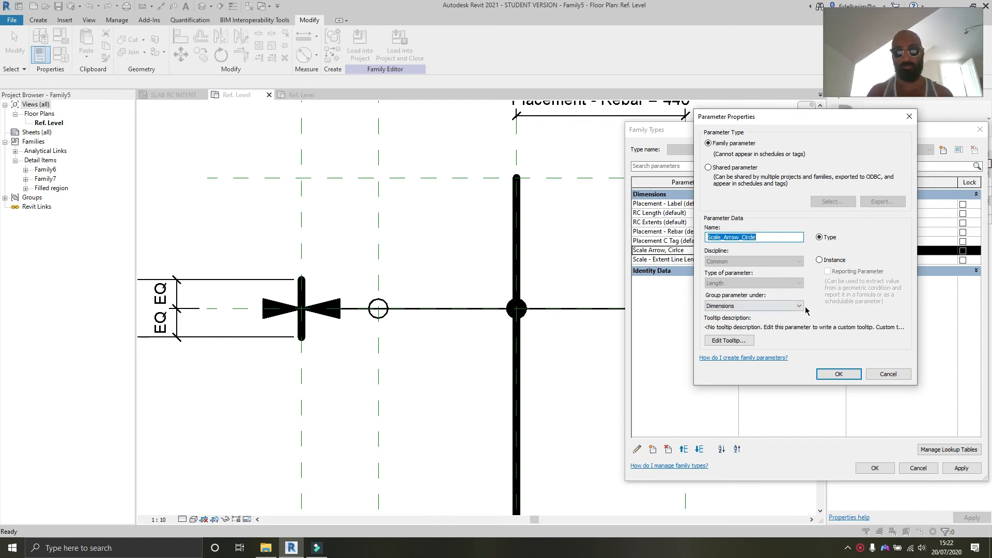
pyautogui.click(838, 373)
# Step: Set the Scale - Extent Line Length formula to Scale_Arrow_Circle * 2 and apply it
pyautogui.click(864, 261)
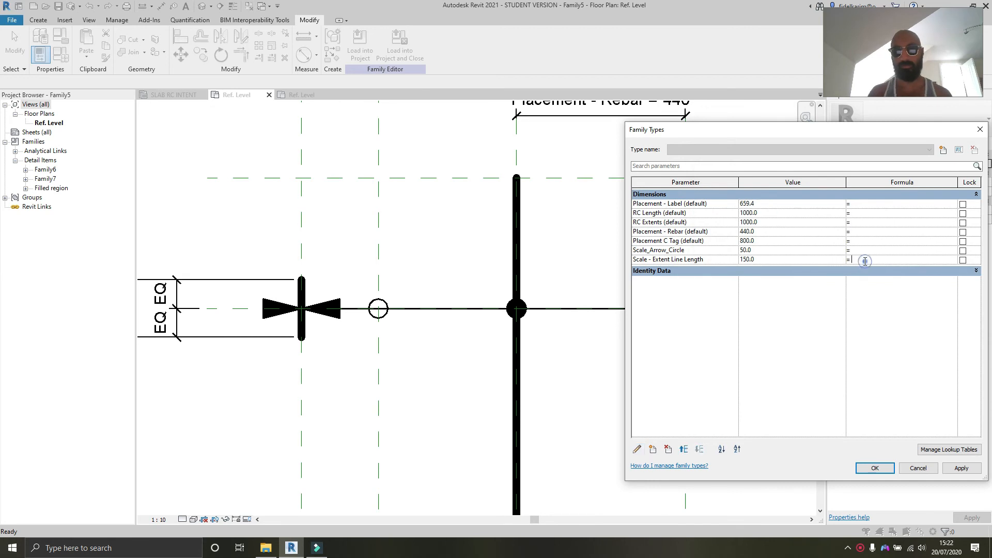
pyautogui.hotkey('ctrl', 'v')
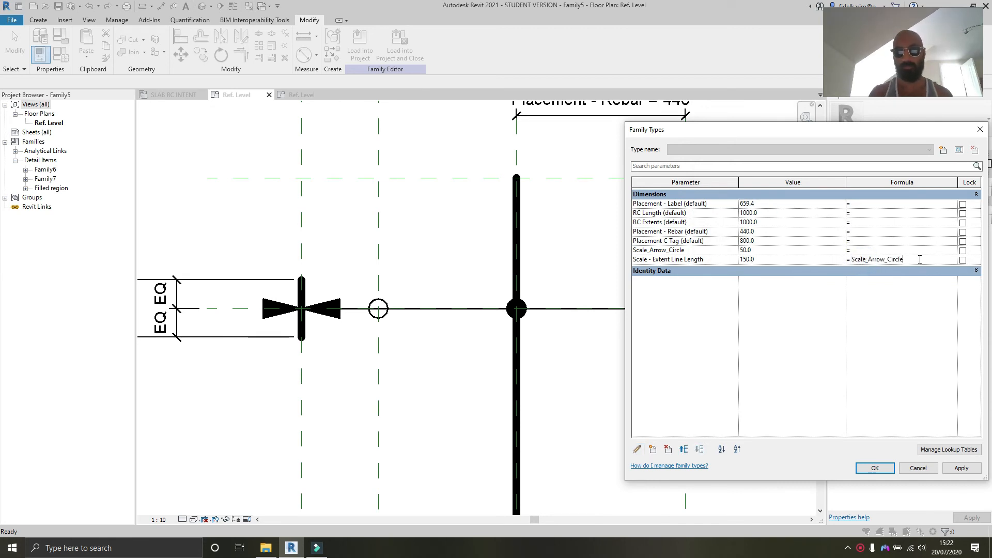
pyautogui.click(706, 328)
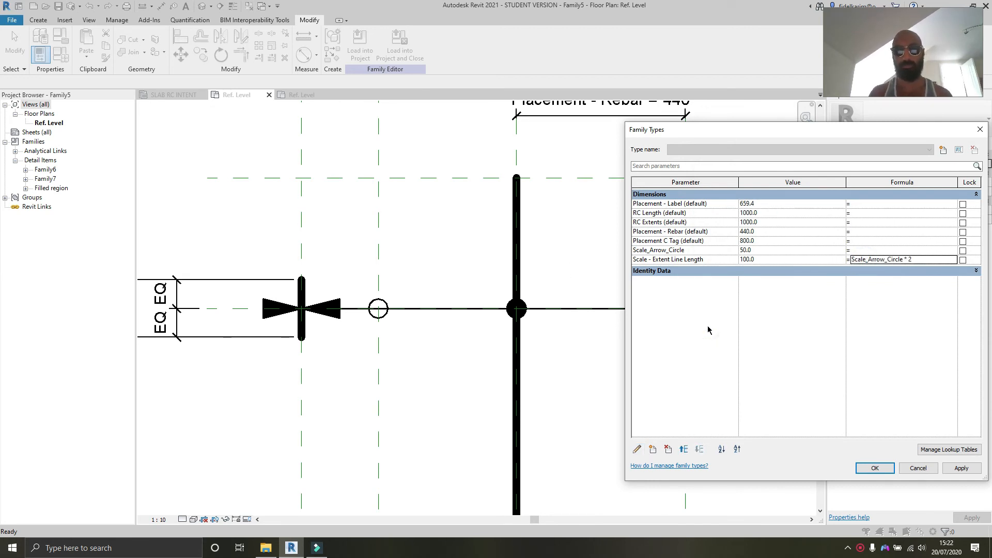
pyautogui.click(957, 471)
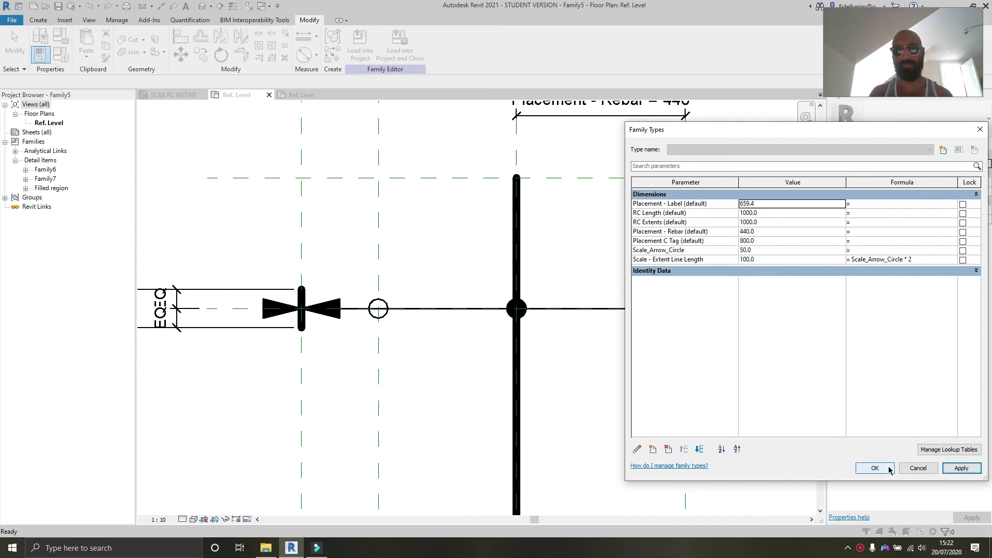
# Step: Rename the Scale - Extent Line Length parameter to Scale_Extent Line Length
pyautogui.click(674, 260)
pyautogui.click(637, 449)
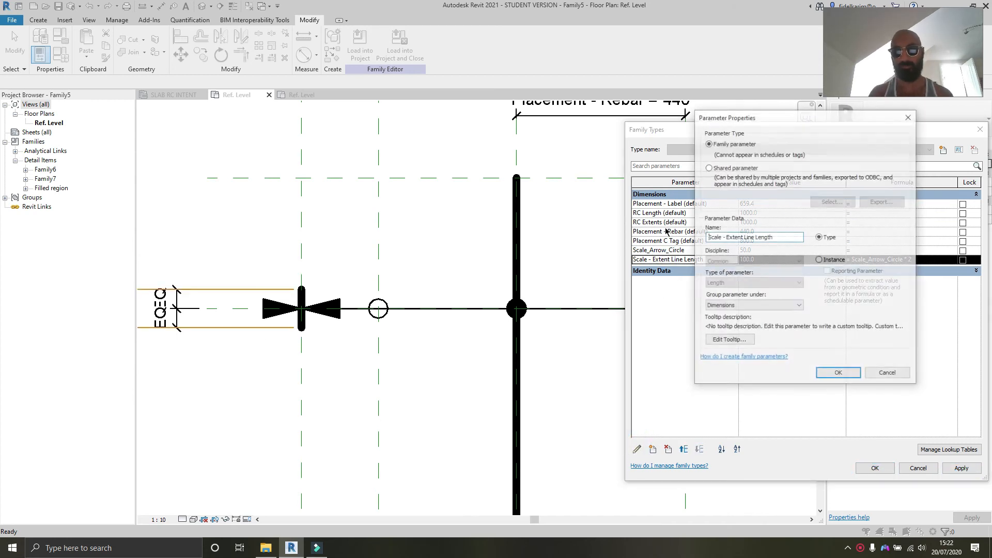
pyautogui.click(725, 237)
pyautogui.press('BackSpace')
pyautogui.press('BackSpace')
pyautogui.press('BackSpace')
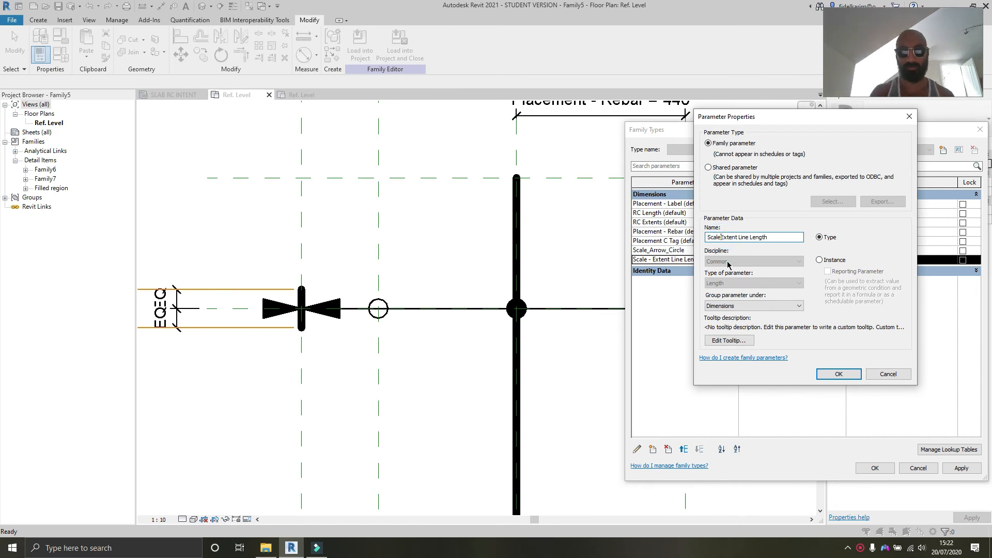
pyautogui.write('_')
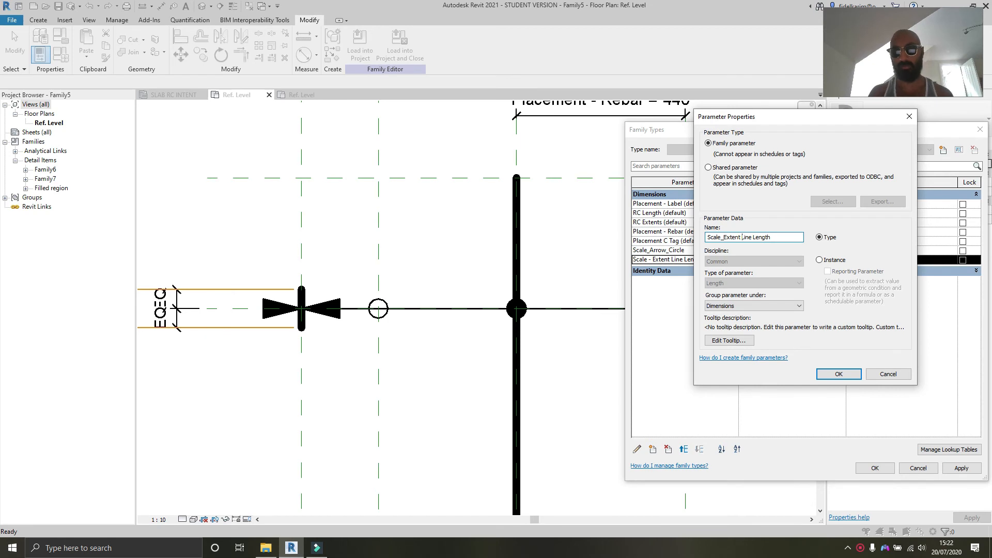
pyautogui.click(825, 372)
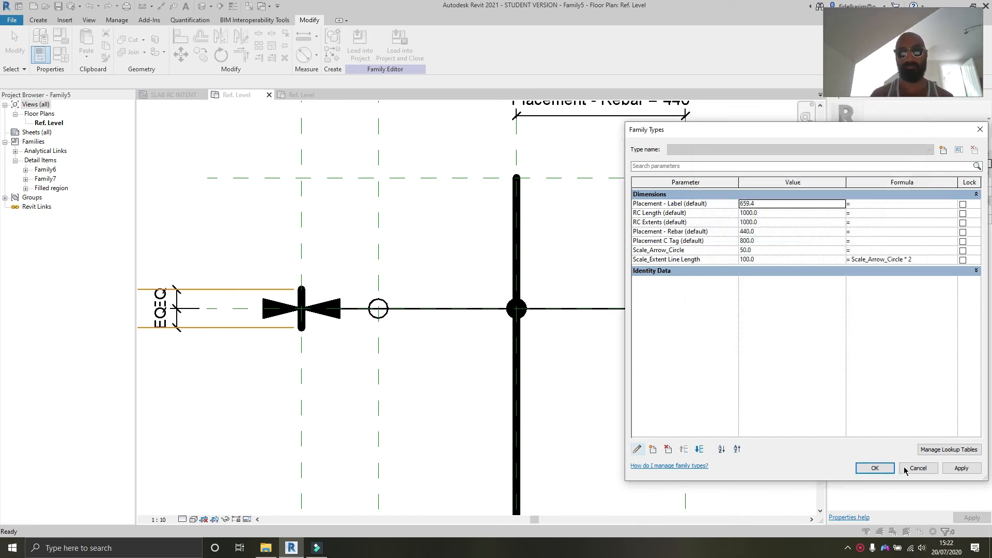
# Step: Apply the parameter changes, close the family types, and inspect the inside arrow components in the plan
pyautogui.click(961, 467)
pyautogui.click(875, 467)
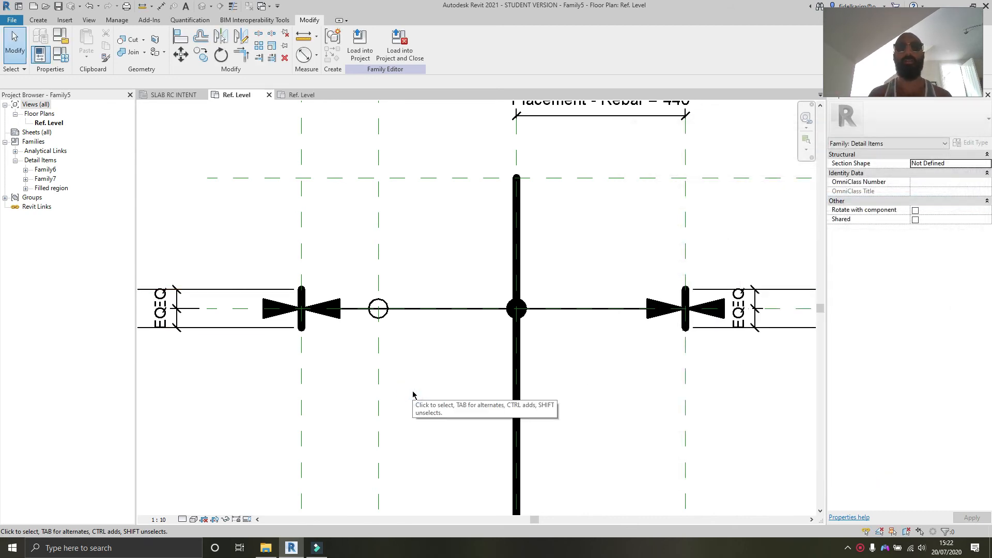
pyautogui.scroll(-3, 412, 394)
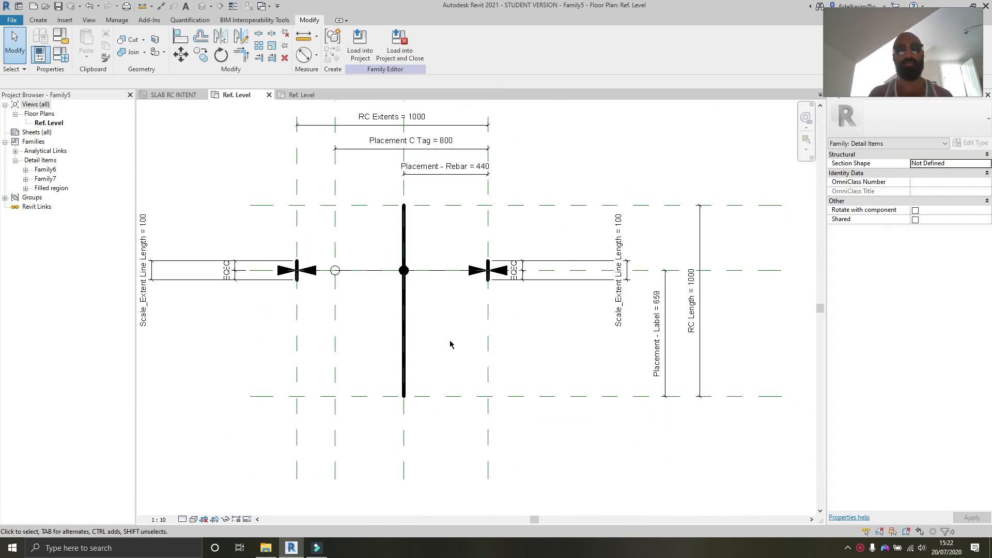
pyautogui.scroll(4, 450, 345)
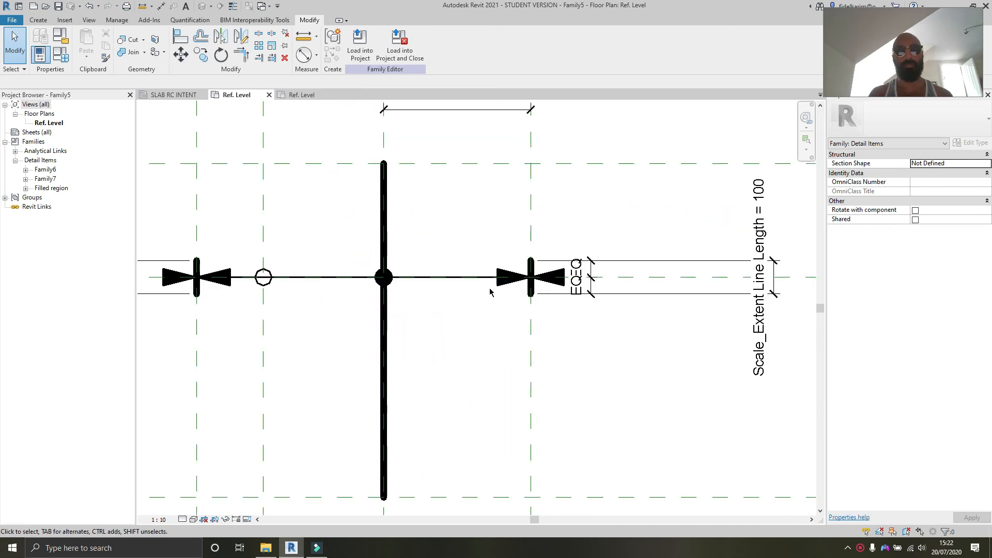
pyautogui.click(504, 278)
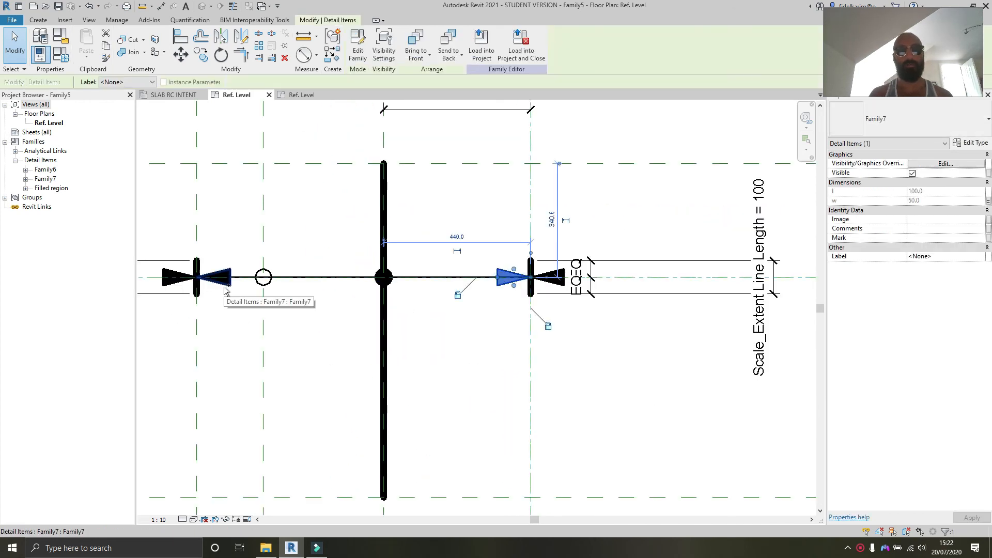
pyautogui.keyDown('ctrl'); pyautogui.click(224, 286); pyautogui.keyUp('ctrl')
pyautogui.click(322, 230)
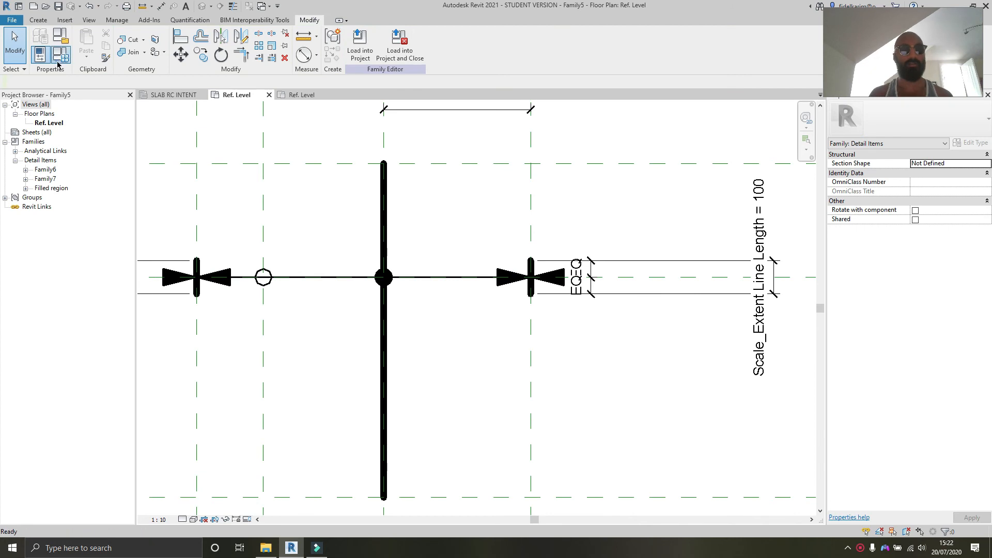
# Step: Add a Yes/No instance family parameter named Circle Tag, grouped under Visibility
pyautogui.click(59, 61)
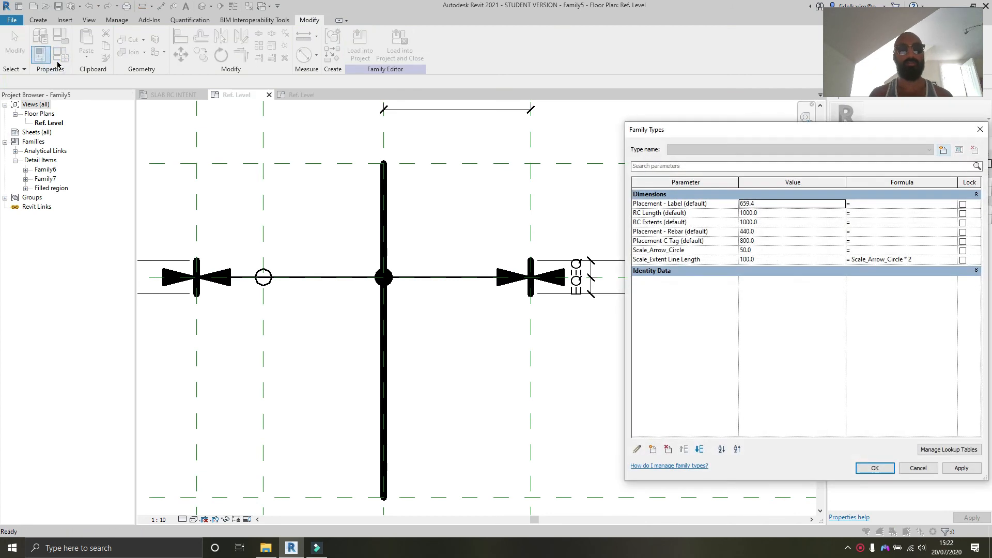
pyautogui.click(639, 450)
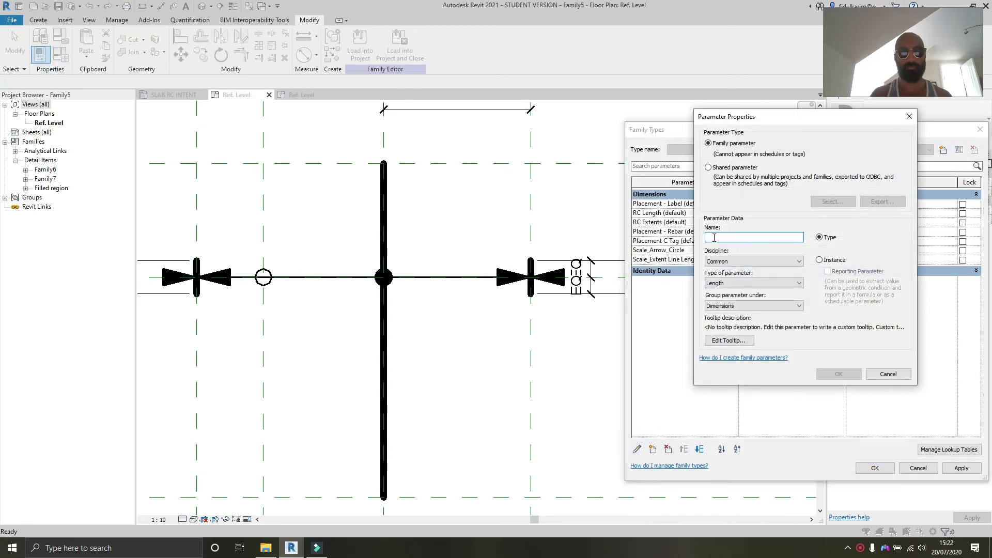
pyautogui.write('C')
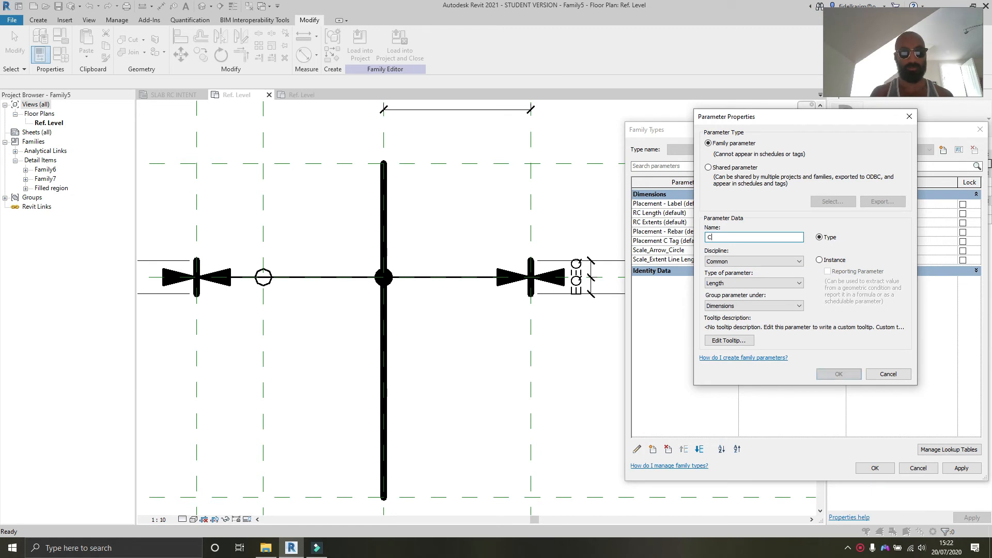
pyautogui.write('irl')
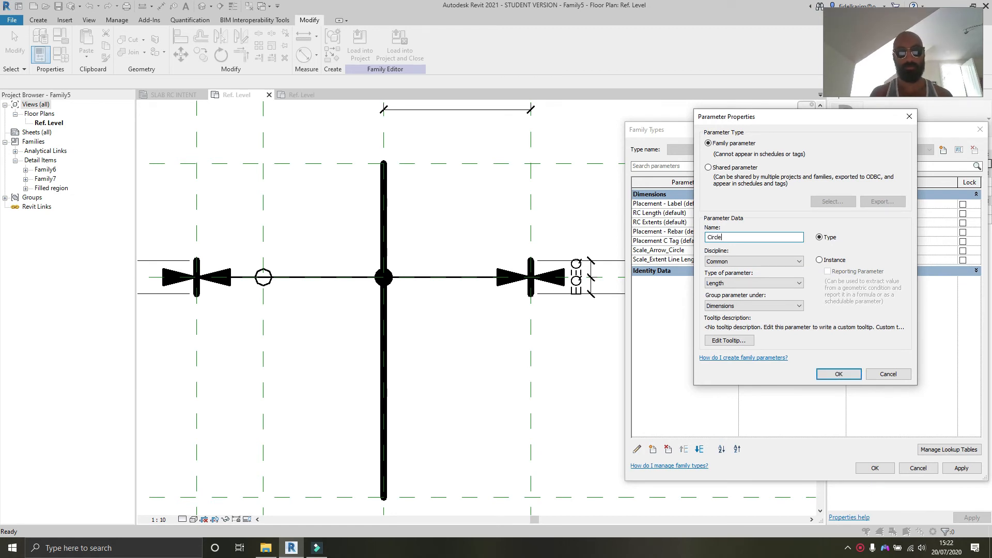
pyautogui.click(841, 260)
pyautogui.click(741, 283)
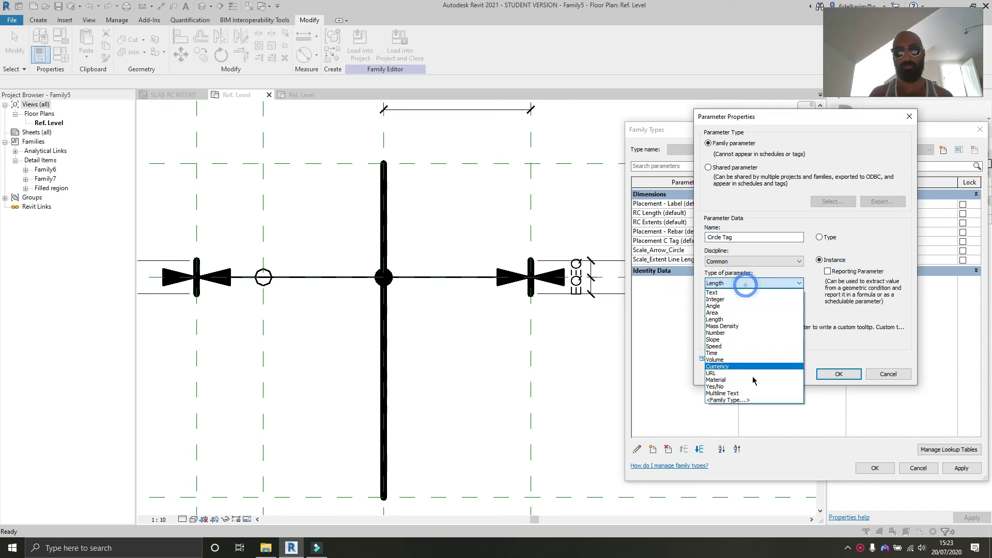
pyautogui.click(739, 385)
pyautogui.click(742, 306)
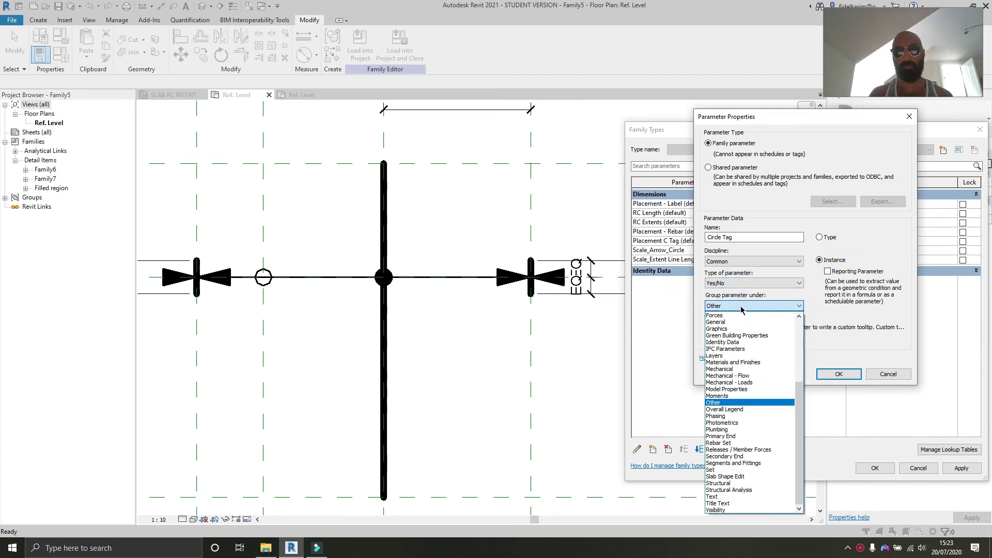
pyautogui.click(758, 510)
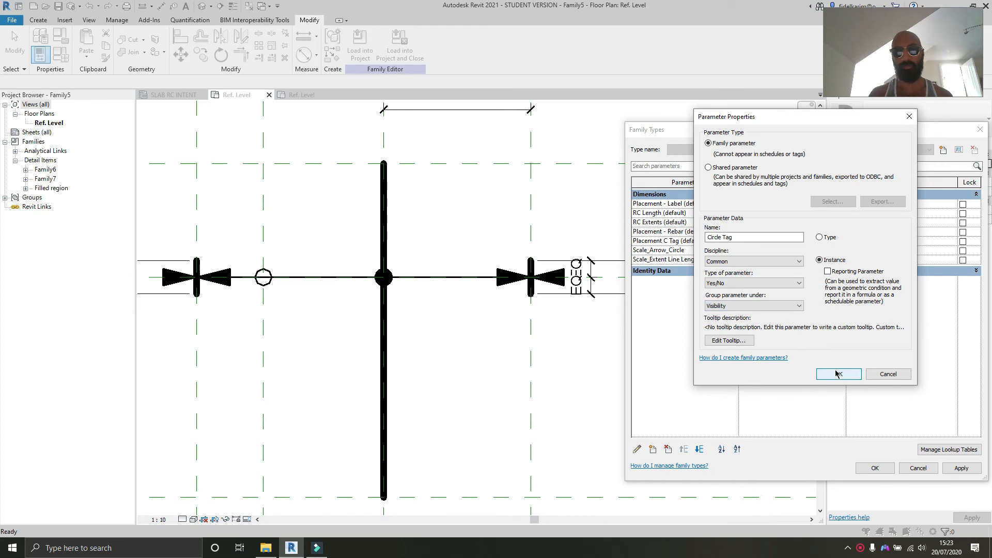
pyautogui.click(838, 374)
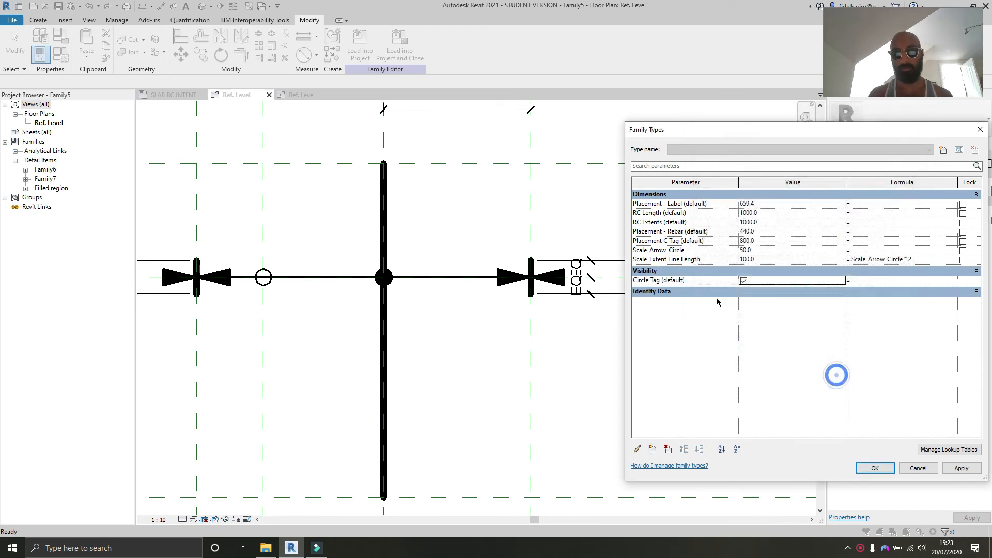
# Step: Add a Yes/No type family parameter named Inside Arrows, grouped under Visibility
pyautogui.click(637, 449)
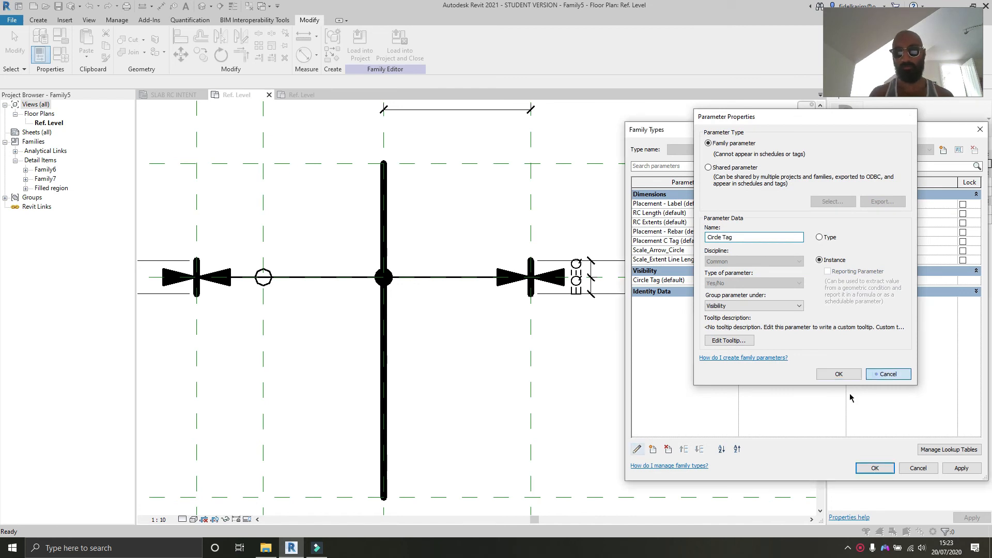
pyautogui.click(888, 374)
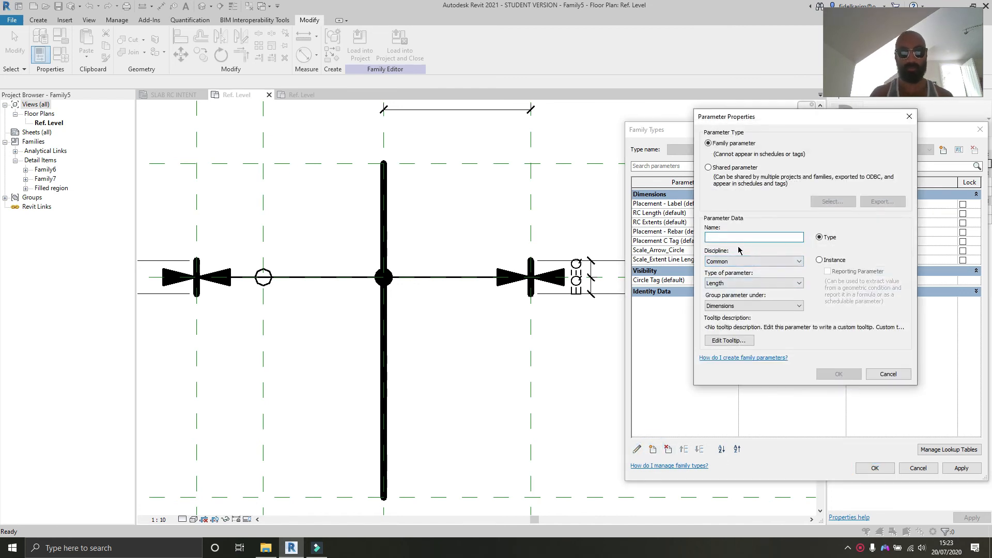
pyautogui.write('Inside Arrows')
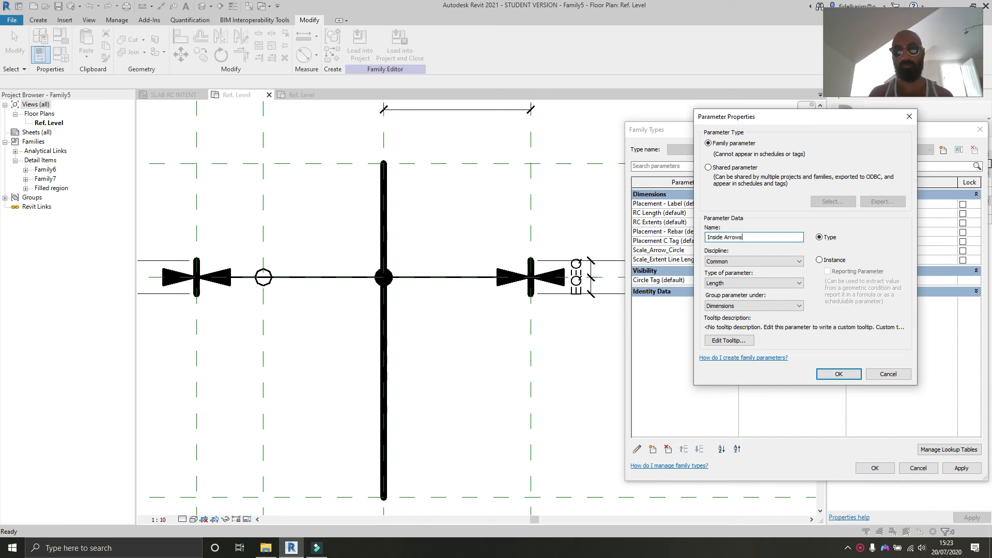
pyautogui.click(762, 283)
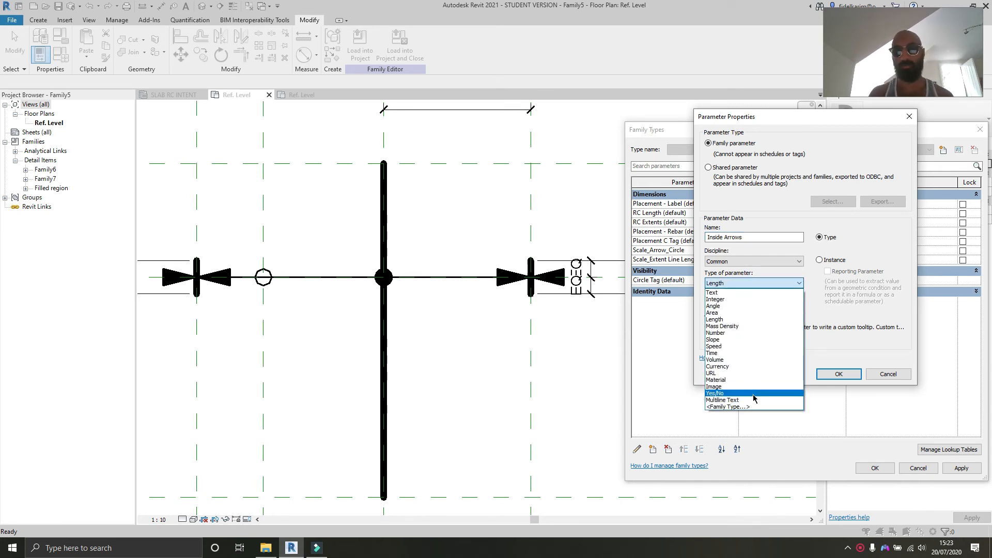
pyautogui.click(744, 395)
pyautogui.click(733, 306)
pyautogui.click(734, 512)
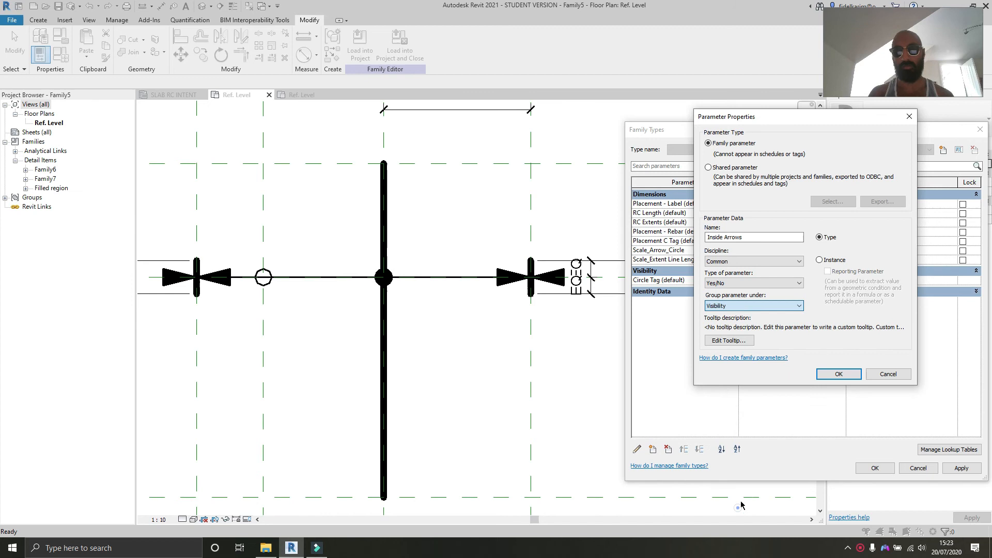
pyautogui.click(839, 374)
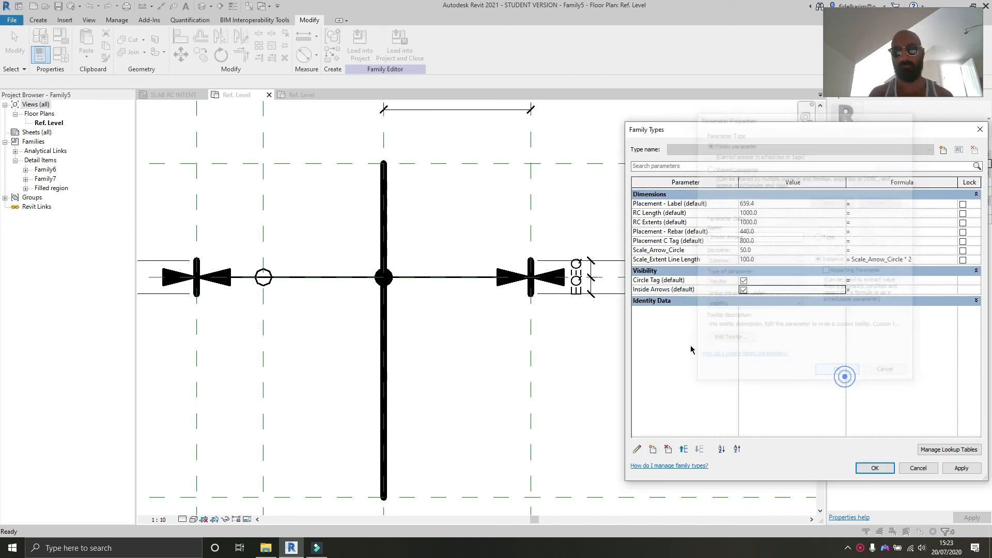
# Step: Add a Yes/No instance family parameter named Outside Arrows under Visibility, then apply and close the family types
pyautogui.click(674, 360)
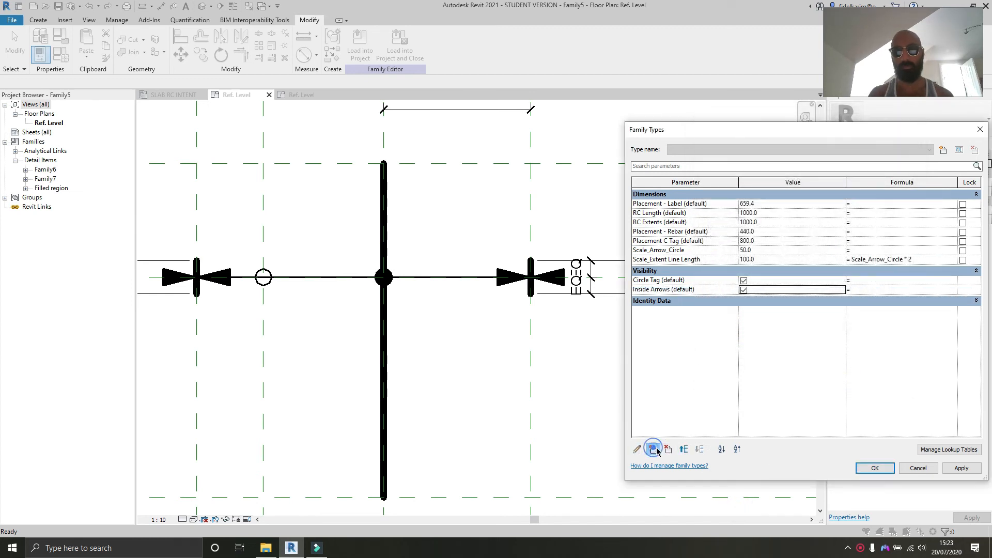
pyautogui.click(653, 449)
pyautogui.write('Oyut')
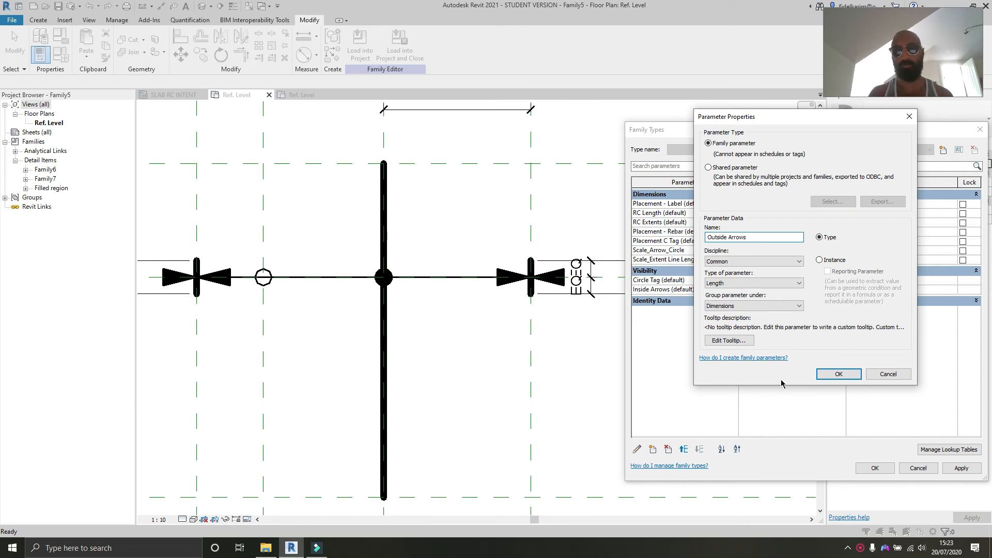
pyautogui.click(828, 260)
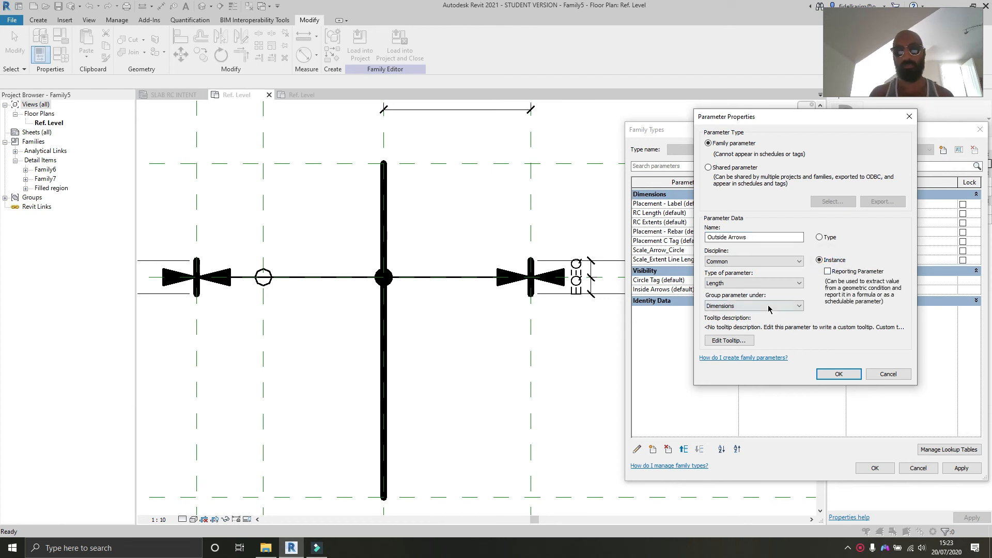
pyautogui.click(756, 306)
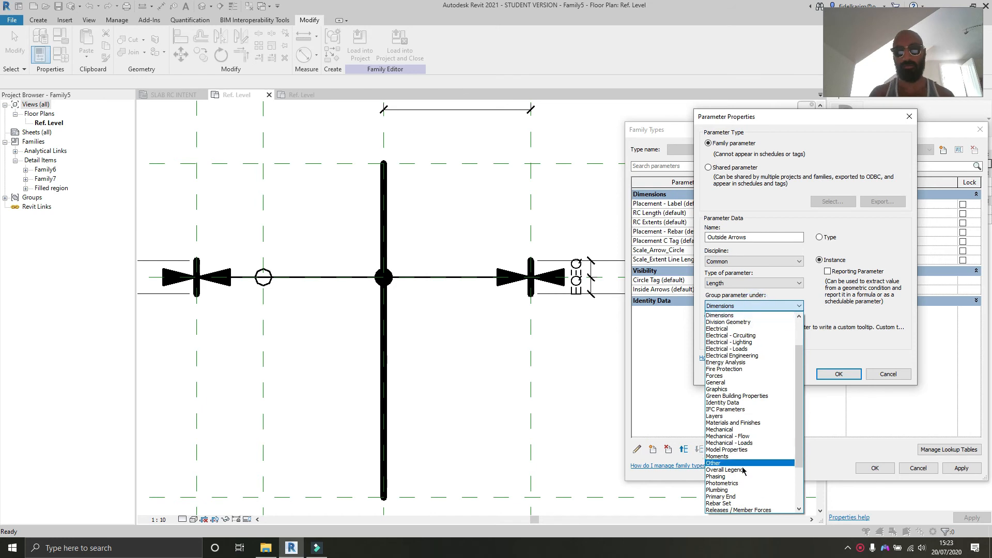
pyautogui.click(721, 283)
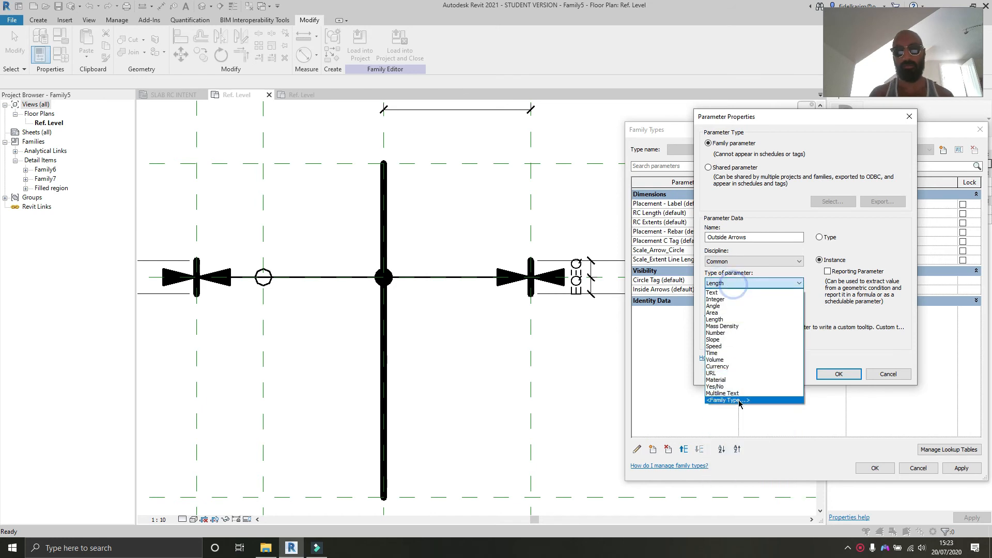
pyautogui.click(734, 389)
pyautogui.click(739, 284)
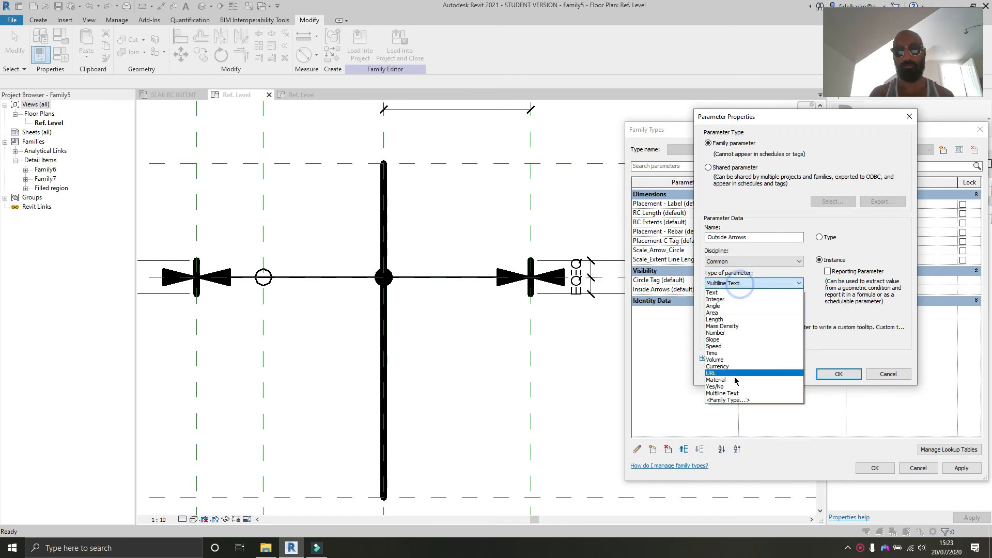
pyautogui.click(731, 387)
pyautogui.click(726, 308)
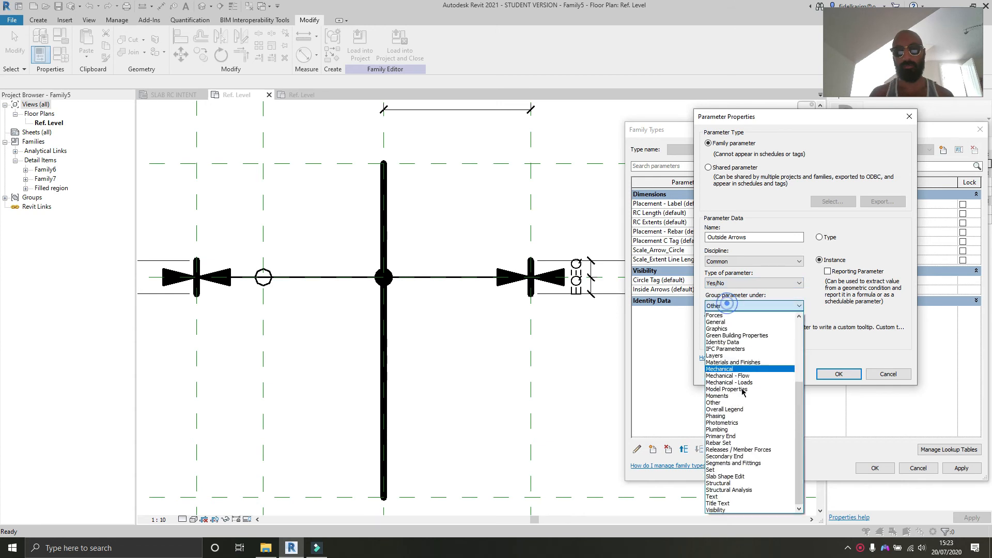
pyautogui.click(743, 510)
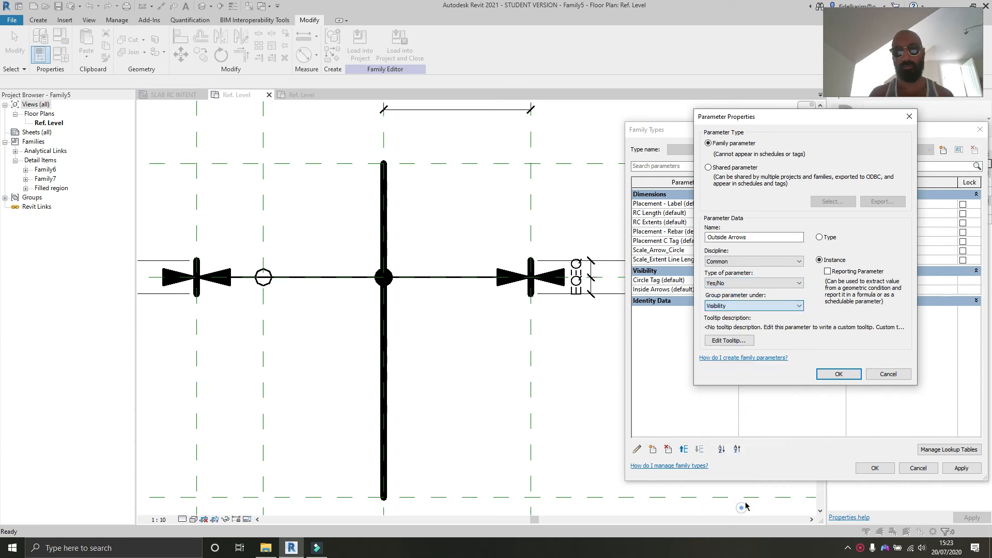
pyautogui.click(833, 374)
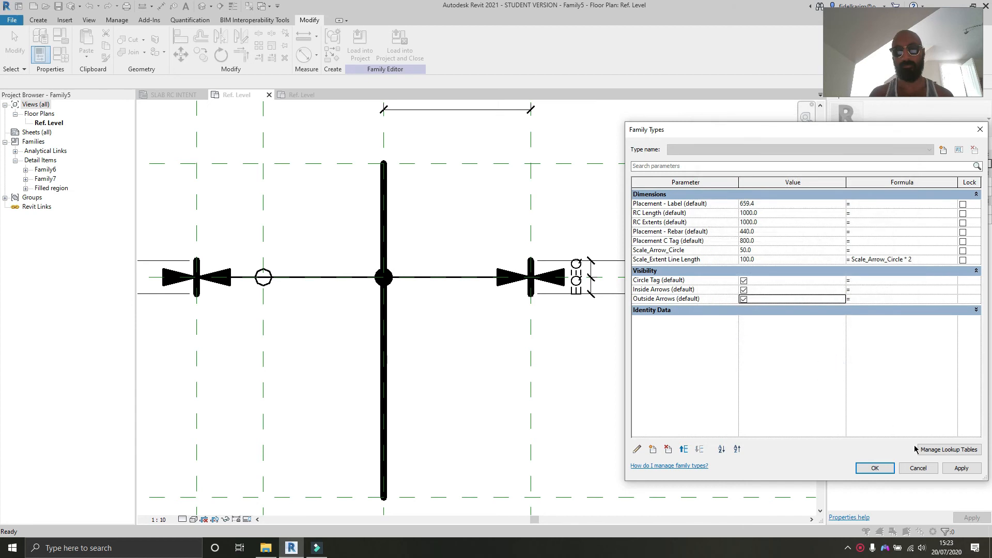
pyautogui.click(961, 468)
pyautogui.click(874, 468)
# Step: Link the visibility of both inside arrows to the Inside Arrows parameter
pyautogui.click(545, 370)
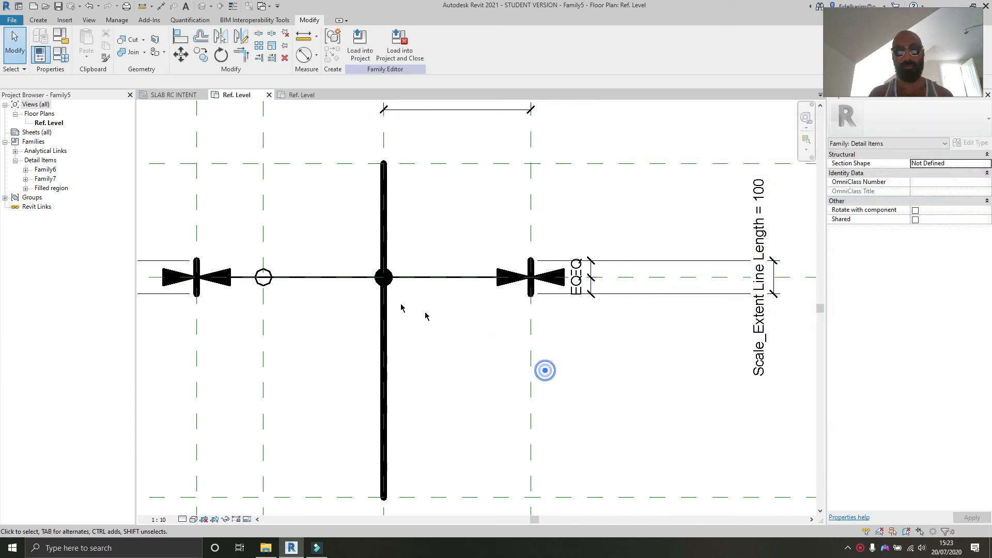
pyautogui.click(499, 284)
pyautogui.keyDown('ctrl'); pyautogui.click(218, 278); pyautogui.keyUp('ctrl')
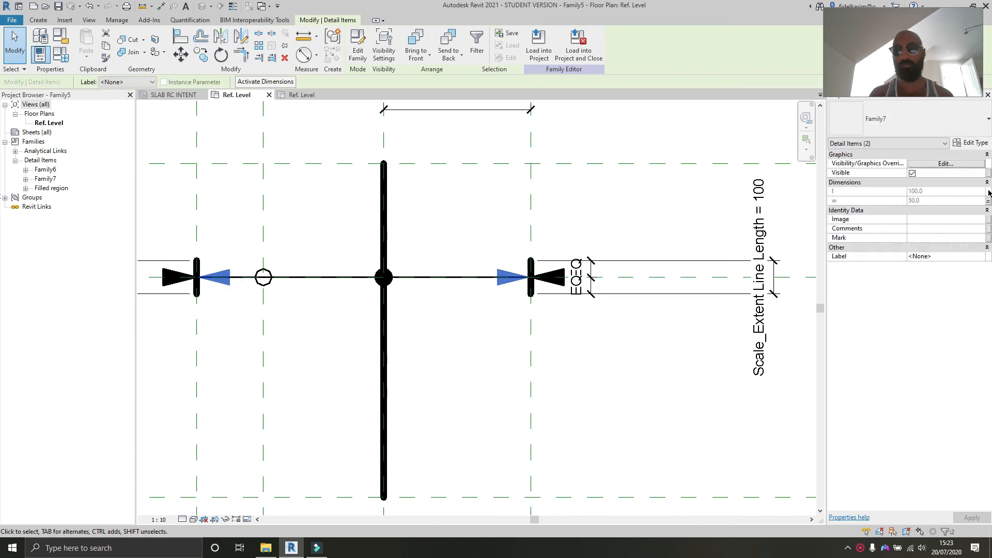
pyautogui.click(988, 176)
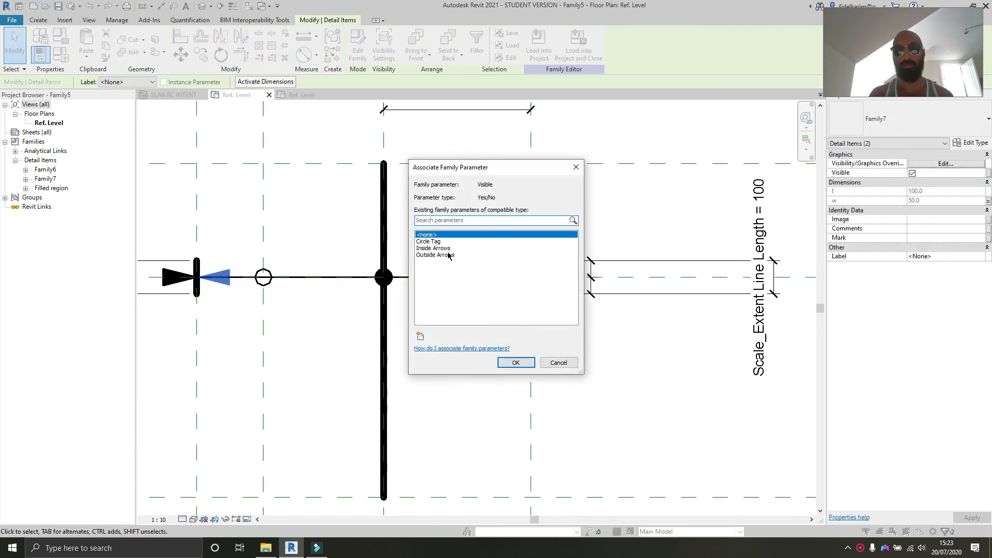
pyautogui.click(439, 249)
pyautogui.click(516, 363)
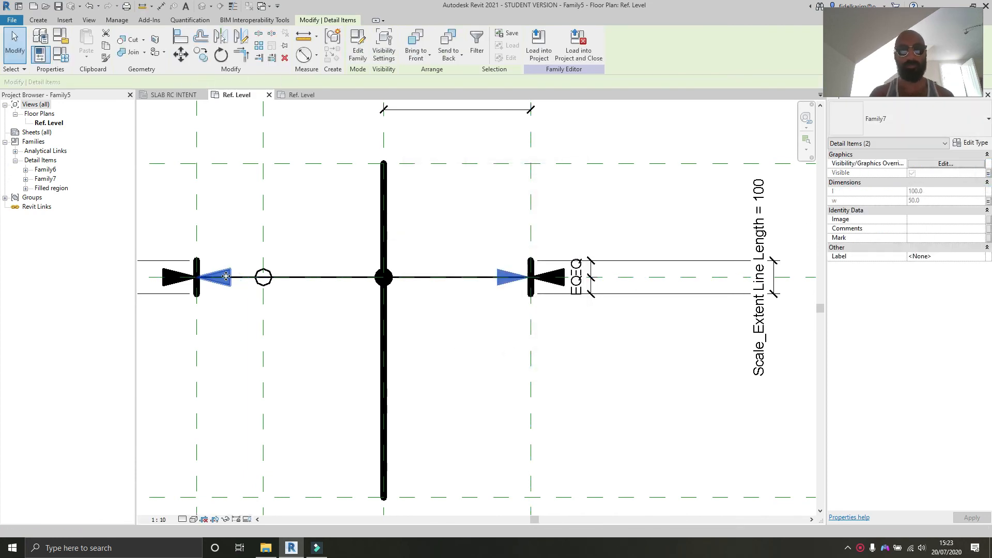
# Step: Link the circle symbol's visibility to the Circle Tag parameter
pyautogui.click(262, 278)
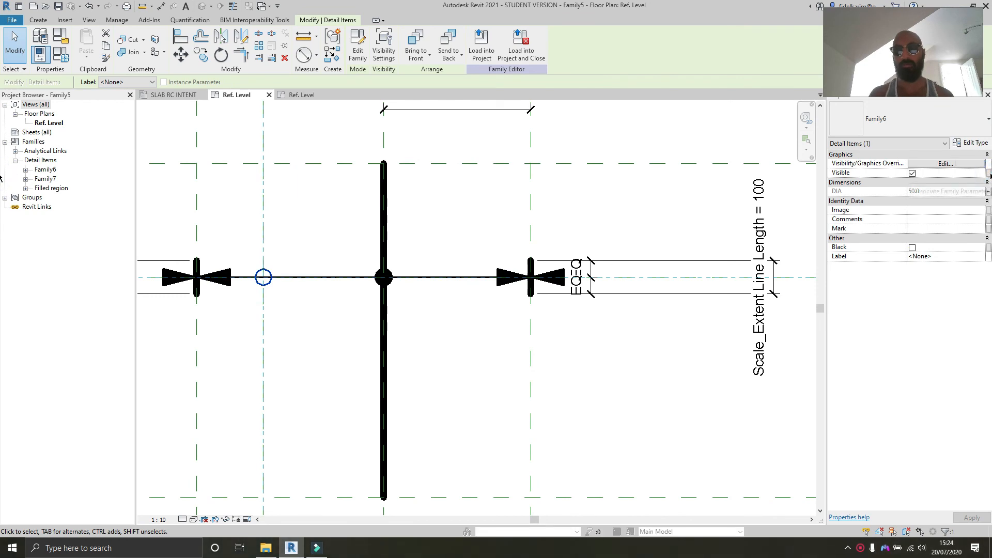
pyautogui.click(988, 176)
pyautogui.click(443, 241)
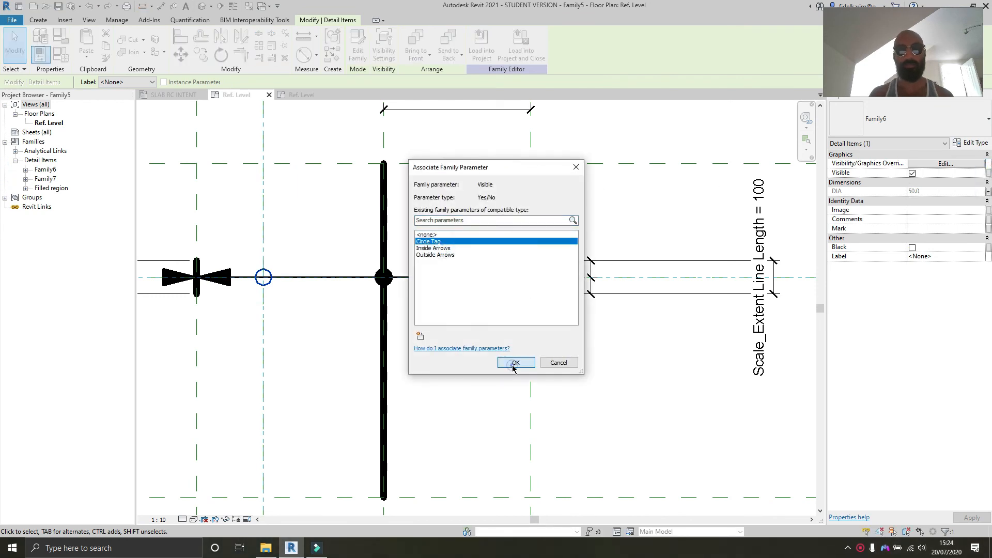
pyautogui.click(516, 362)
# Step: Link the visibility of both outside arrows to the Outside Arrows parameter
pyautogui.click(554, 288)
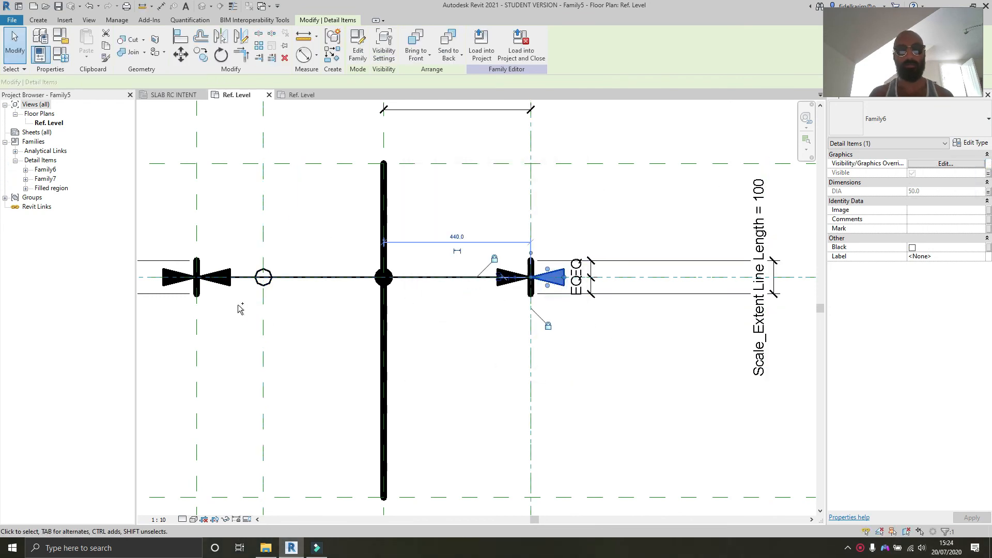
pyautogui.keyDown('ctrl'); pyautogui.click(168, 279); pyautogui.keyUp('ctrl')
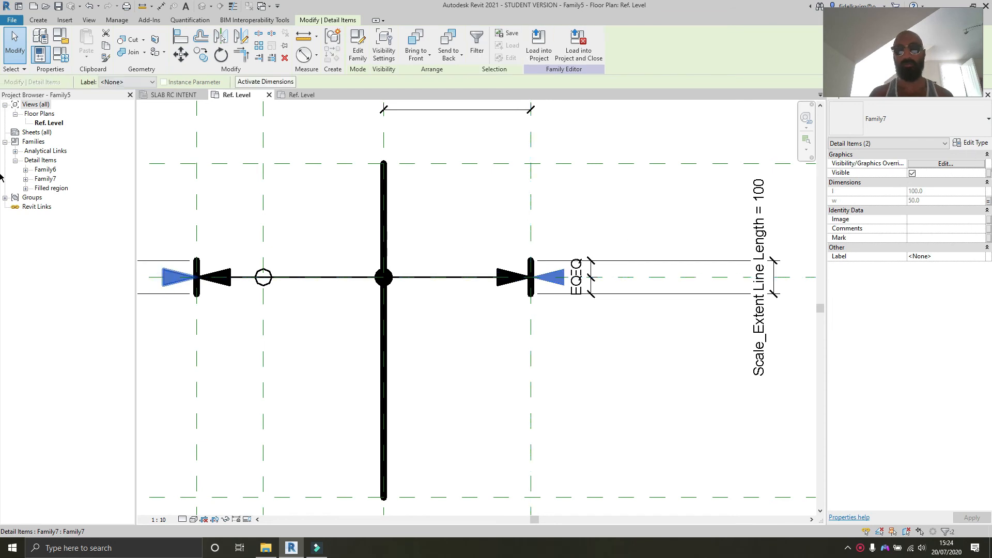
pyautogui.click(988, 175)
pyautogui.click(427, 256)
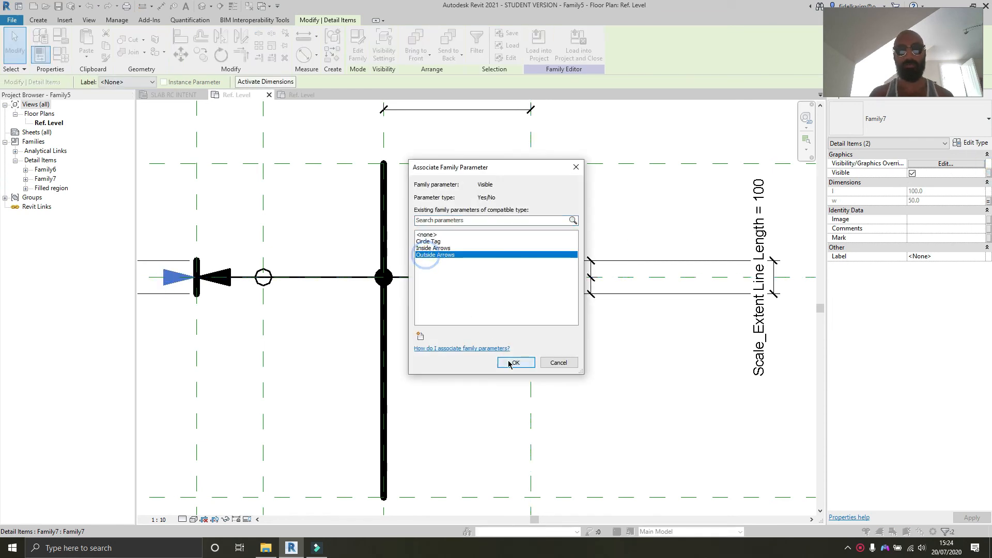
pyautogui.click(516, 363)
# Step: Try to load the family into the open Family7 document, then cancel the placement and keep Family7 open
pyautogui.click(624, 372)
pyautogui.scroll(-2, 633, 373)
pyautogui.moveTo(633, 373); pyautogui.dragTo(651, 358, button='middle')
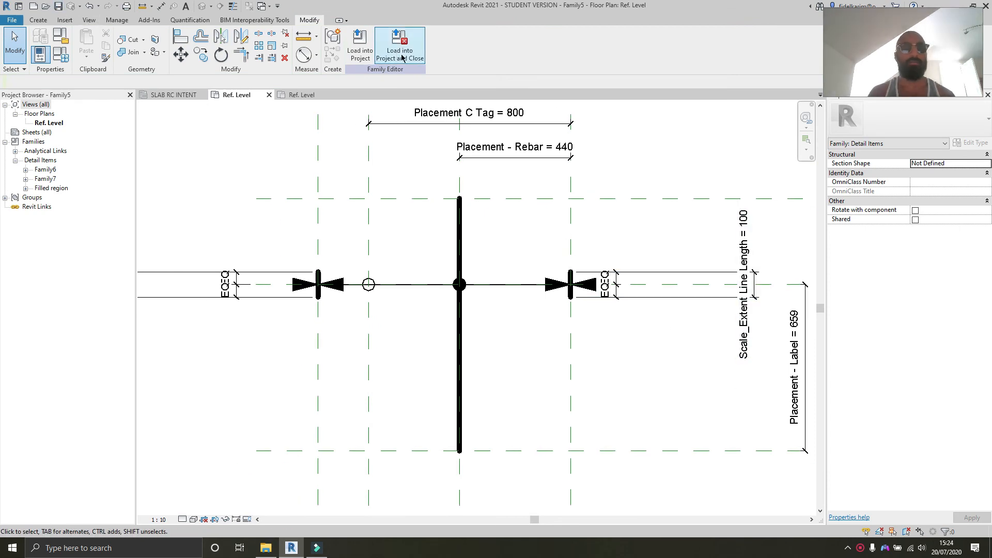
pyautogui.click(360, 46)
pyautogui.click(429, 226)
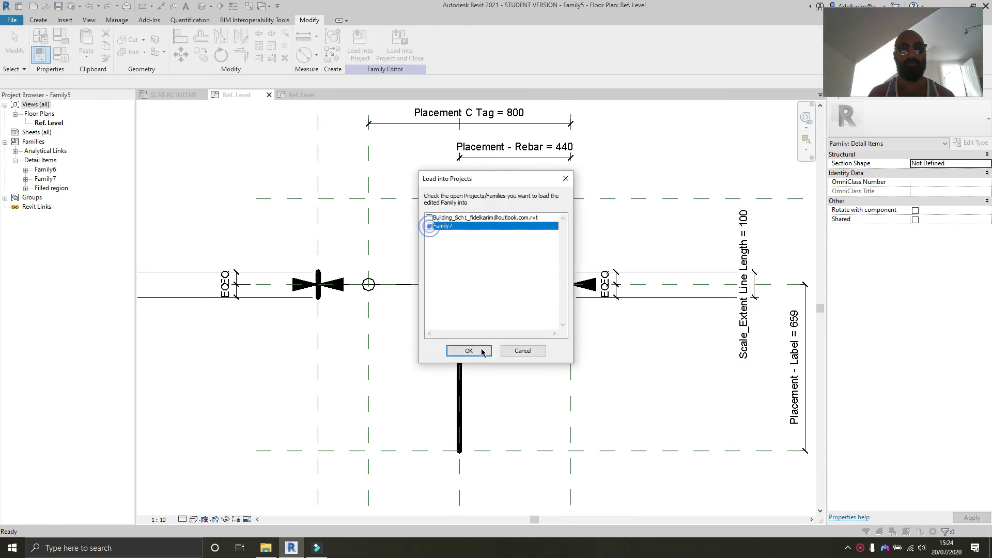
pyautogui.click(468, 351)
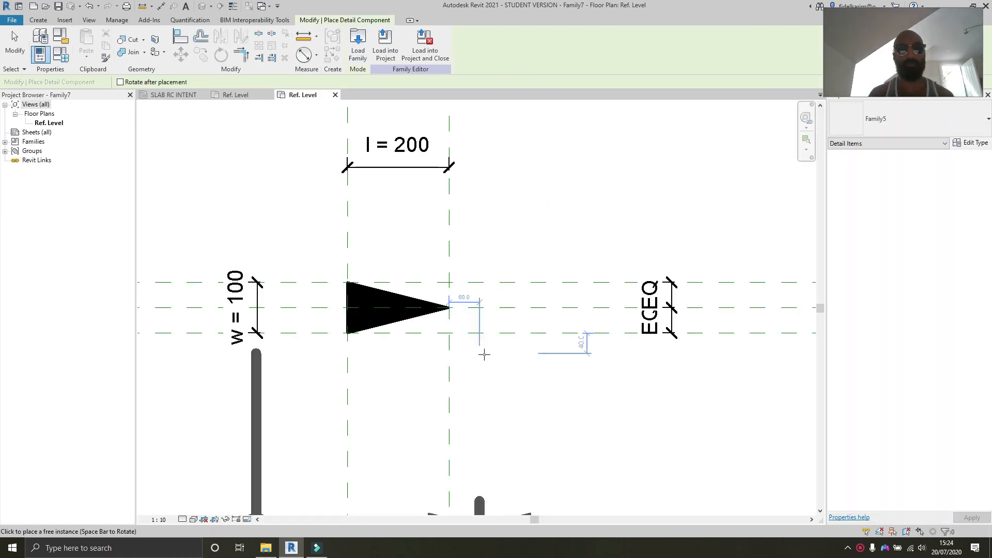
pyautogui.click(334, 95)
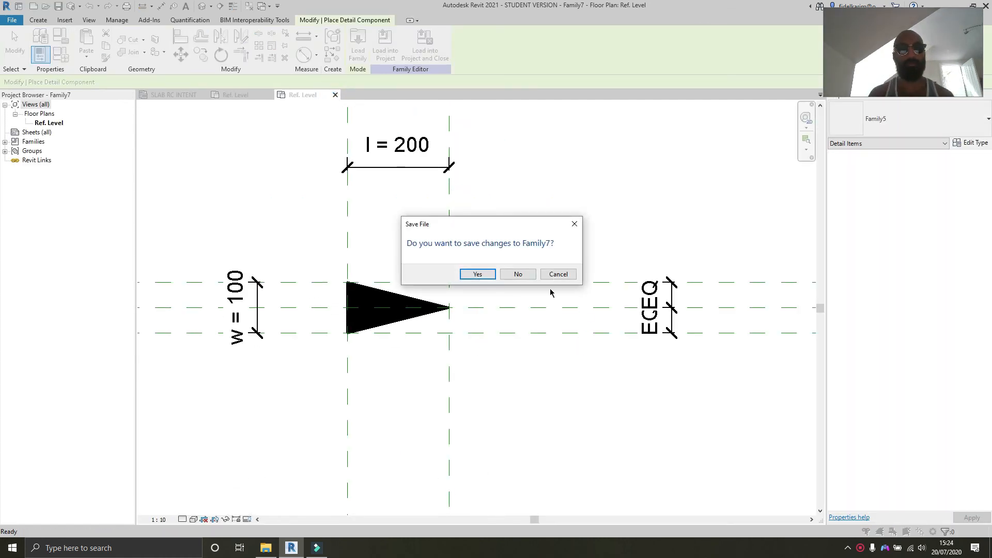
pyautogui.click(557, 272)
pyautogui.press('Escape')
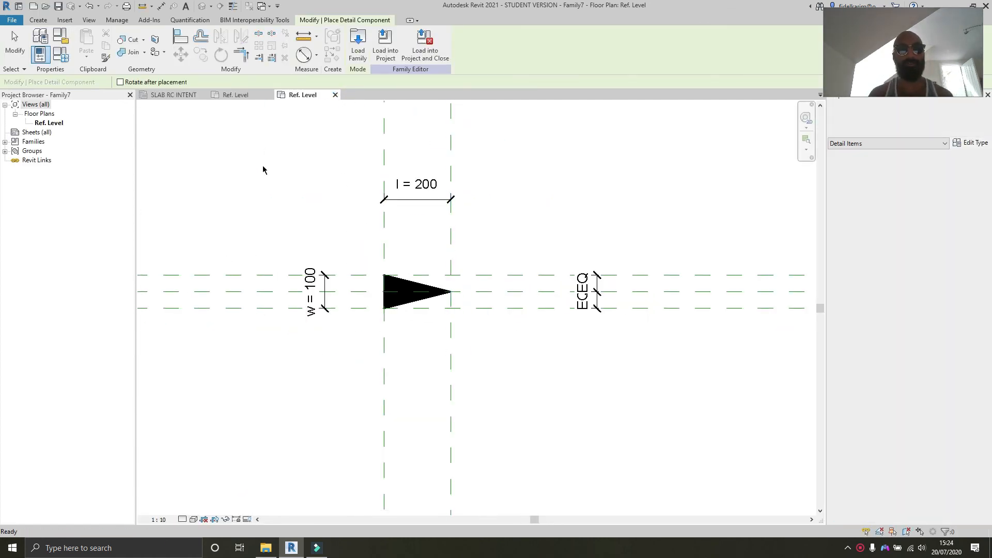
# Step: Try to load the family into the building project, closing the overwrite prompt without choosing
pyautogui.click(229, 98)
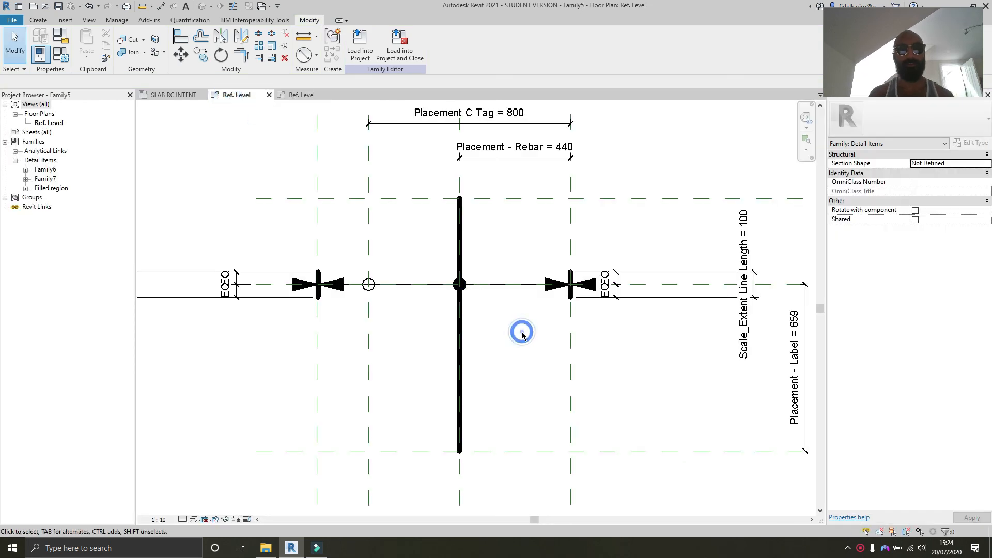
pyautogui.moveTo(521, 333); pyautogui.dragTo(493, 318, button='middle')
pyautogui.scroll(-1, 505, 325)
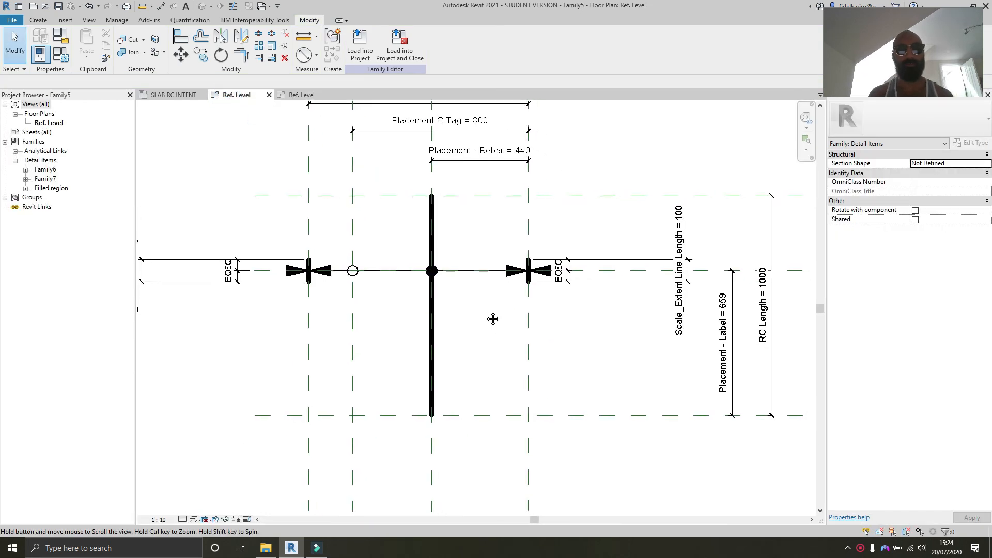
pyautogui.click(301, 95)
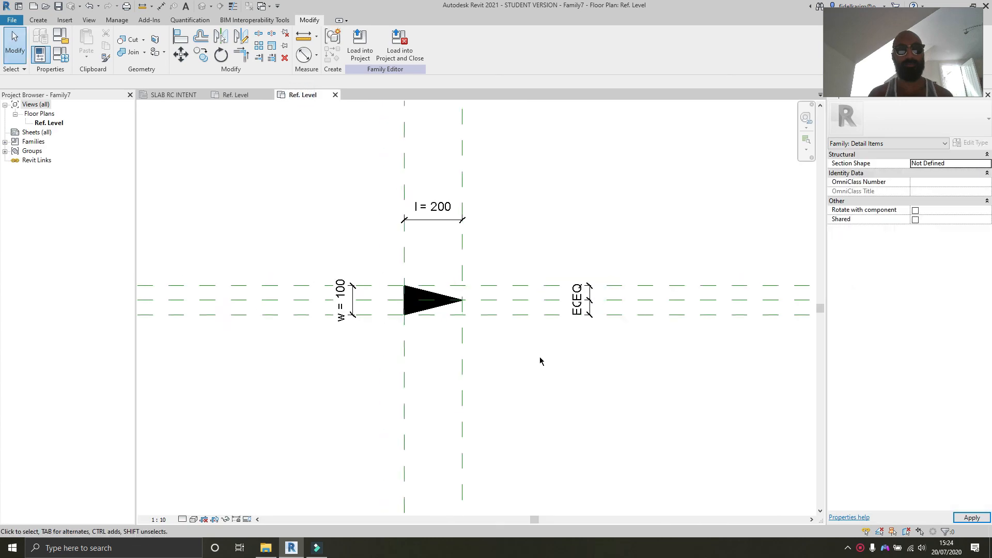
pyautogui.scroll(3, 443, 289)
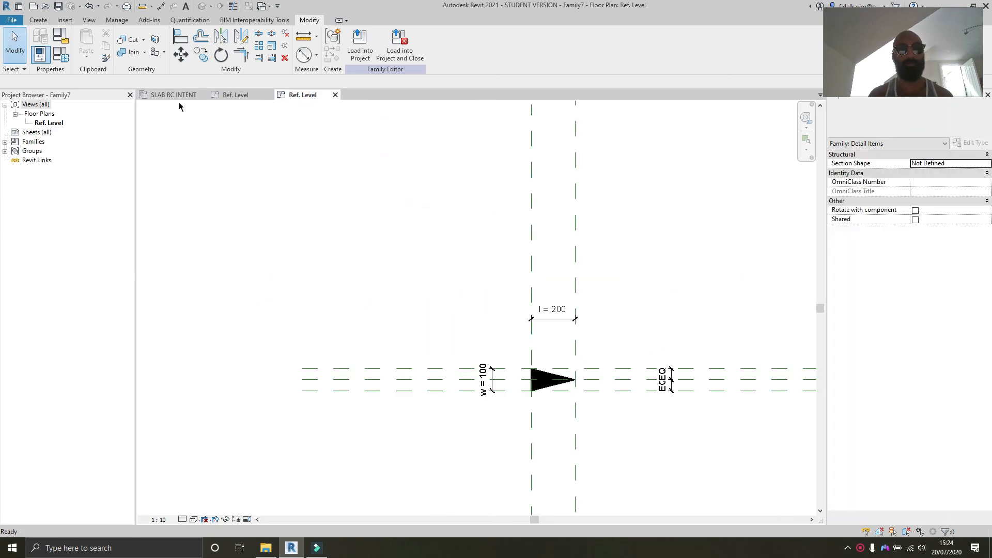
pyautogui.click(236, 95)
pyautogui.click(360, 46)
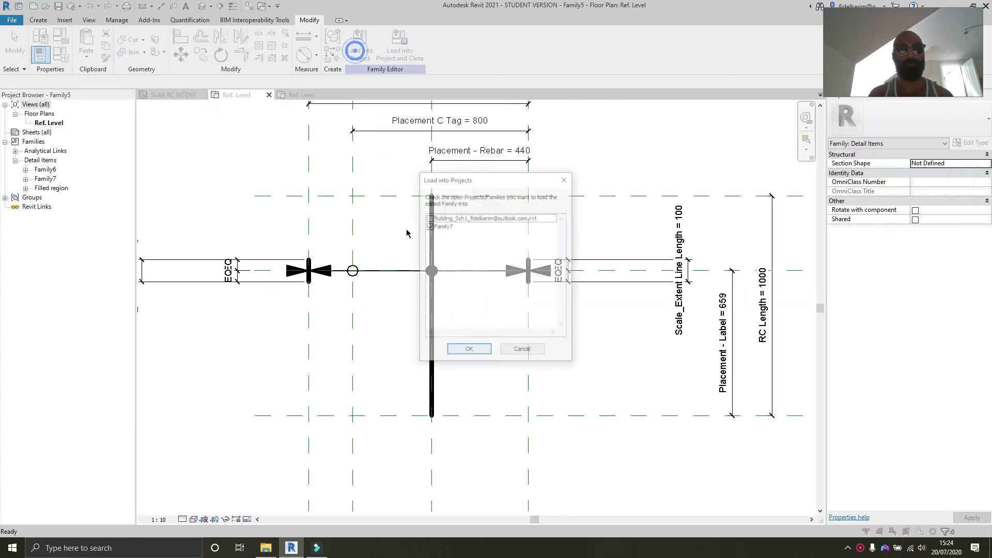
pyautogui.click(437, 217)
pyautogui.click(429, 217)
pyautogui.click(469, 351)
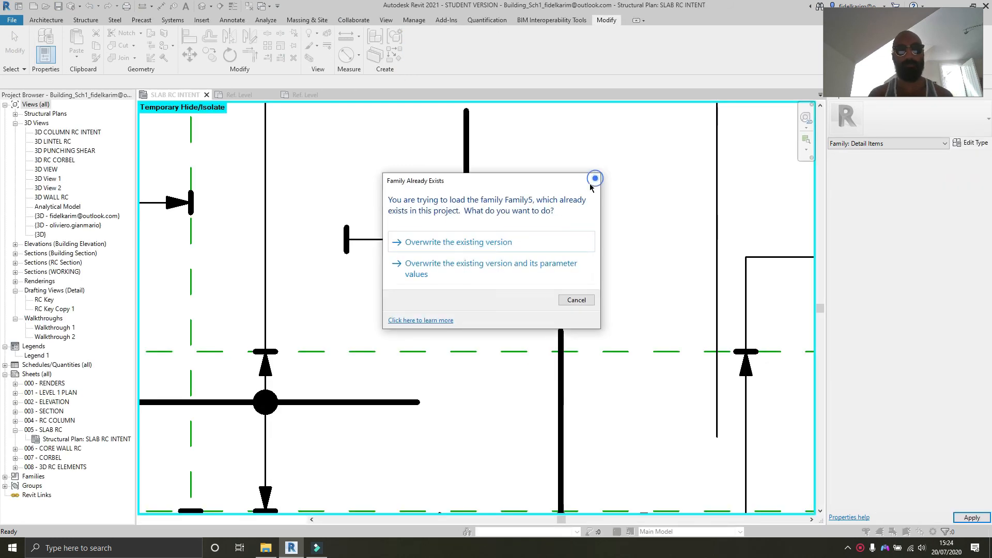
pyautogui.click(593, 181)
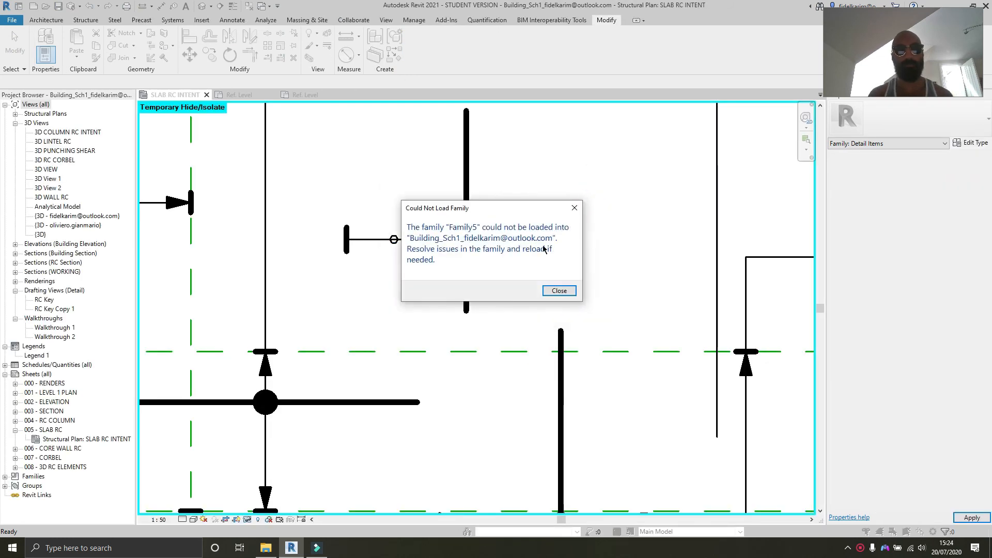
pyautogui.click(558, 291)
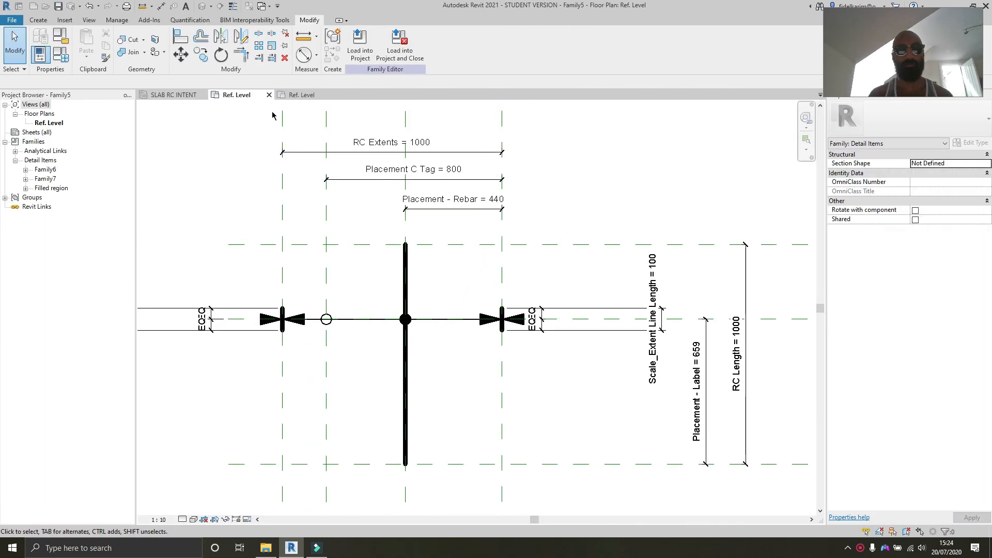
# Step: Load the family into the building project, overwriting the existing version
pyautogui.click(360, 44)
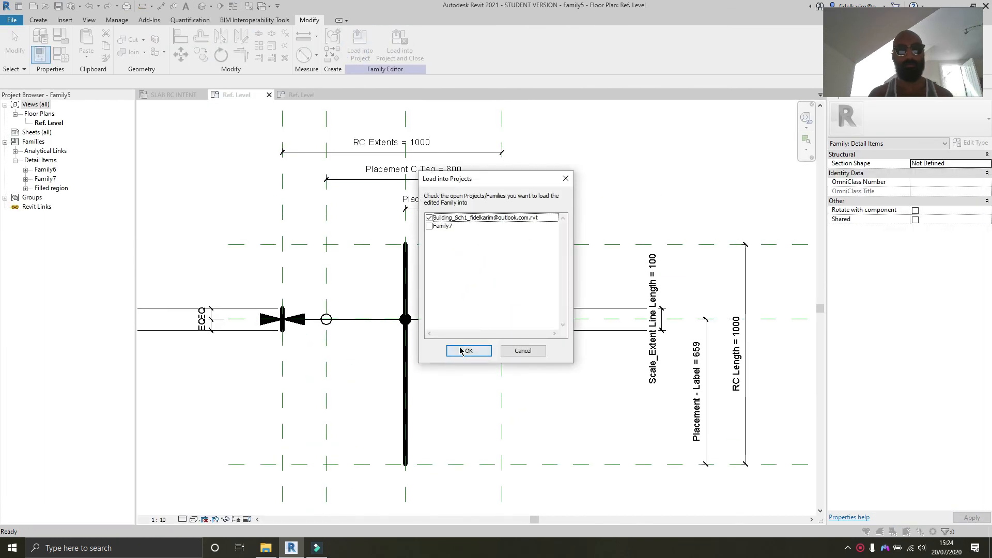
pyautogui.click(461, 350)
pyautogui.click(458, 246)
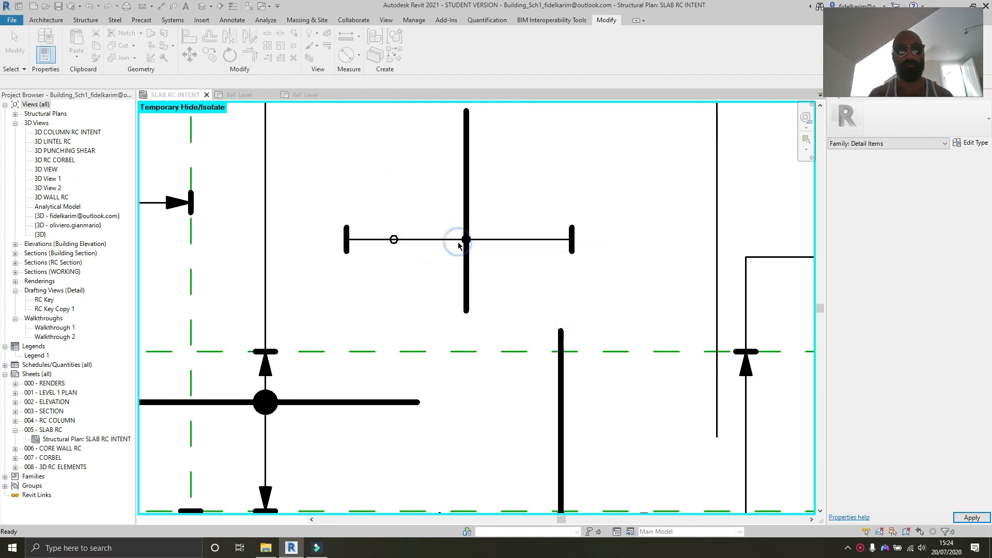
# Step: Resize the placed RC tag's bar, circle and arrows with their grips and turn off its Circle Tag visibility
pyautogui.moveTo(516, 239); pyautogui.dragTo(469, 273, button='middle')
pyautogui.click(422, 251)
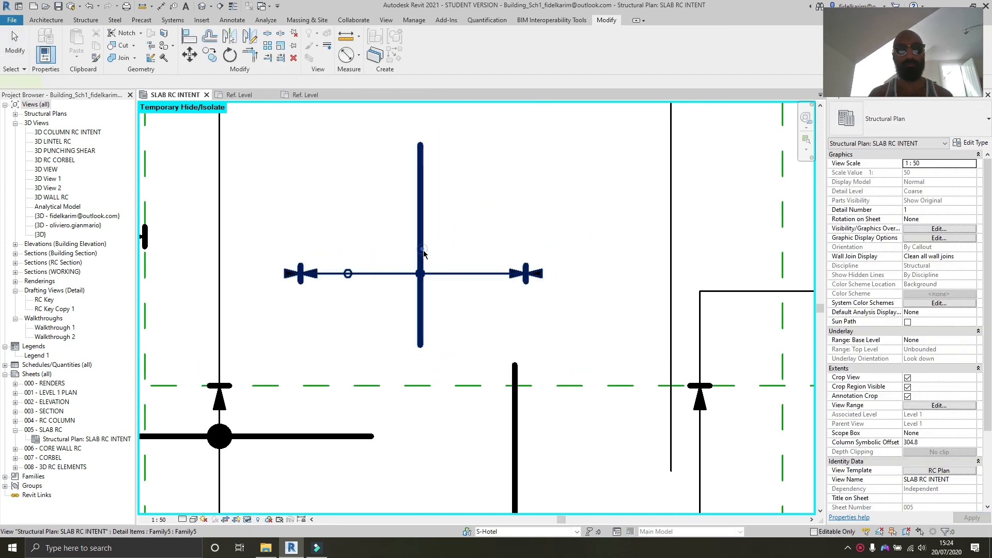
pyautogui.moveTo(413, 146); pyautogui.dragTo(414, 185)
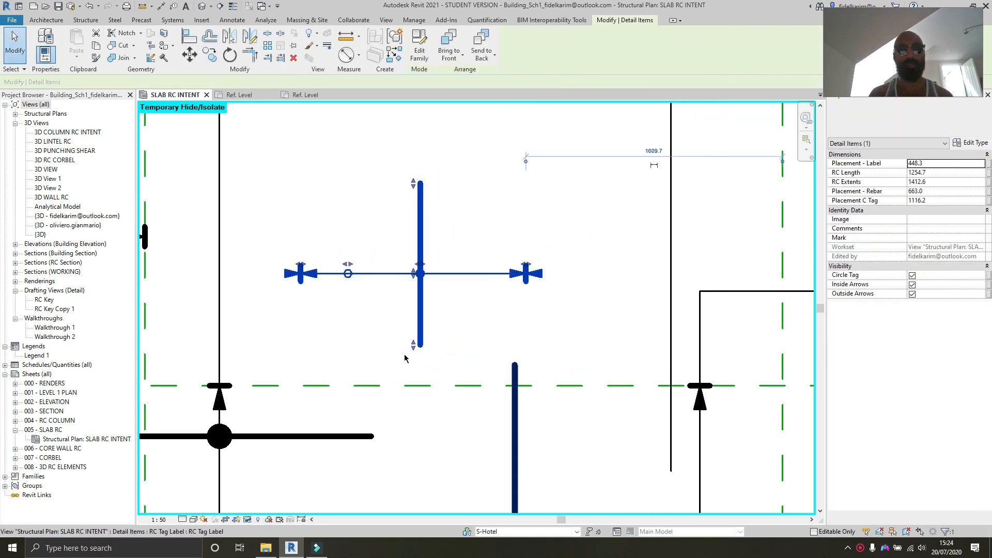
pyautogui.moveTo(412, 345); pyautogui.dragTo(413, 365)
pyautogui.moveTo(347, 274); pyautogui.dragTo(369, 275)
pyautogui.scroll(3, 413, 269)
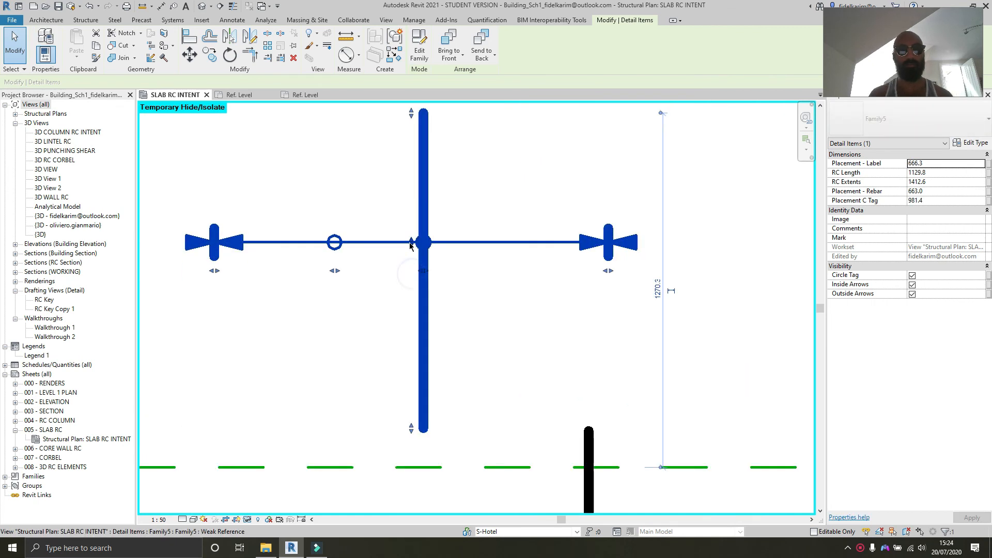
pyautogui.scroll(3, 421, 256)
pyautogui.moveTo(422, 256); pyautogui.dragTo(505, 295)
pyautogui.scroll(-3, 505, 294)
pyautogui.moveTo(257, 292); pyautogui.dragTo(242, 292)
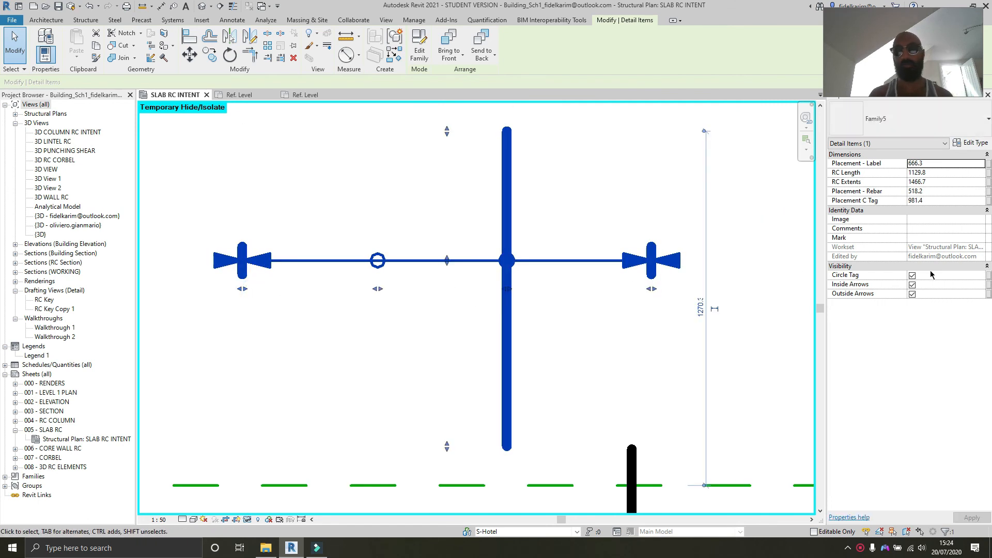
pyautogui.click(912, 277)
pyautogui.scroll(-5, 459, 317)
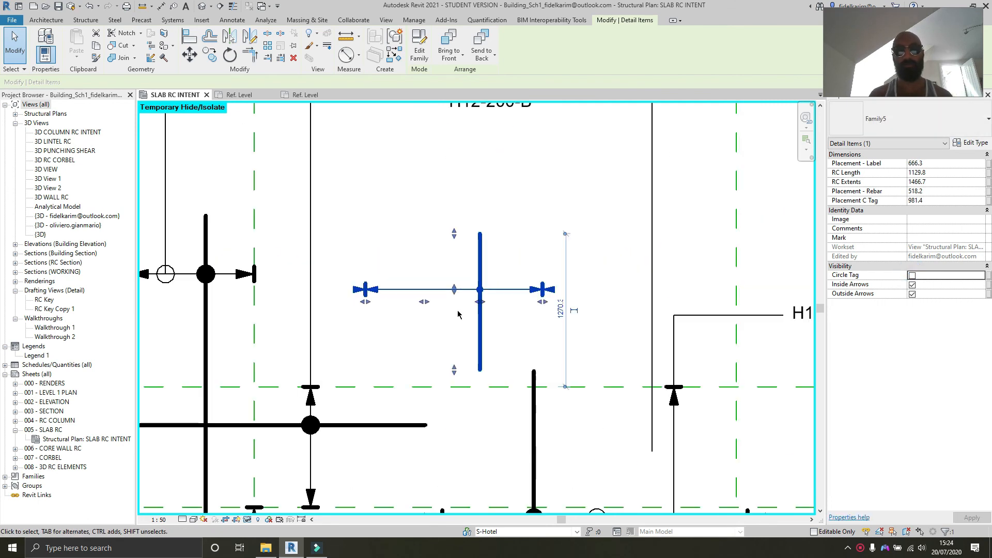
# Step: Pan and zoom across the SLAB RC INTENT plan to inspect the placed bar tags
pyautogui.moveTo(276, 385); pyautogui.dragTo(491, 339, button='middle')
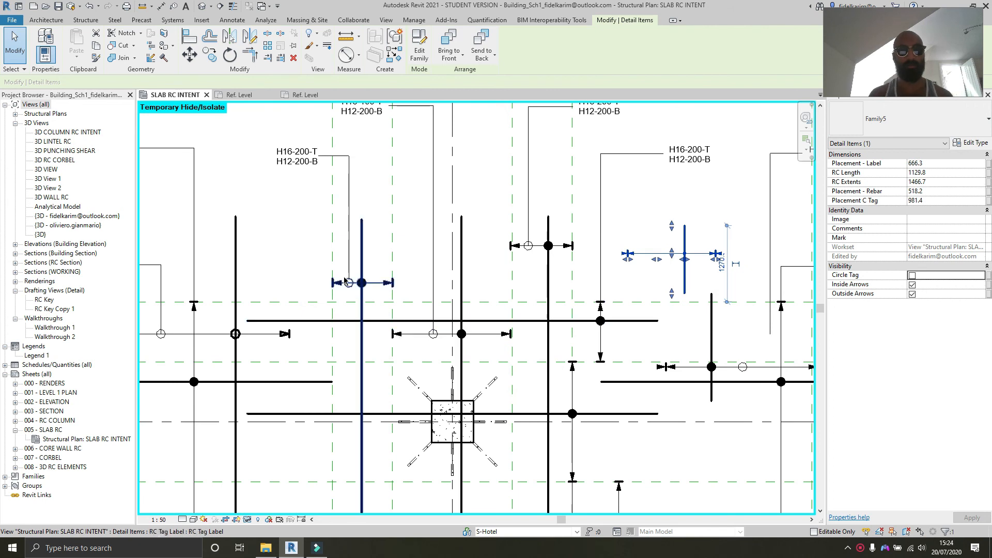
pyautogui.moveTo(330, 333); pyautogui.dragTo(537, 243, button='middle')
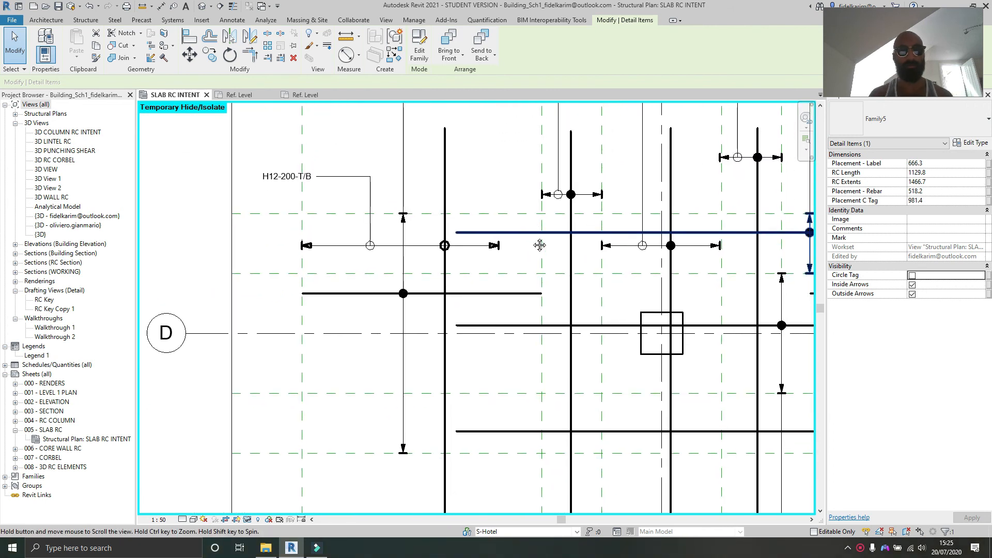
pyautogui.scroll(-3, 520, 251)
pyautogui.scroll(-1, 520, 252)
pyautogui.moveTo(490, 312); pyautogui.dragTo(294, 327, button='middle')
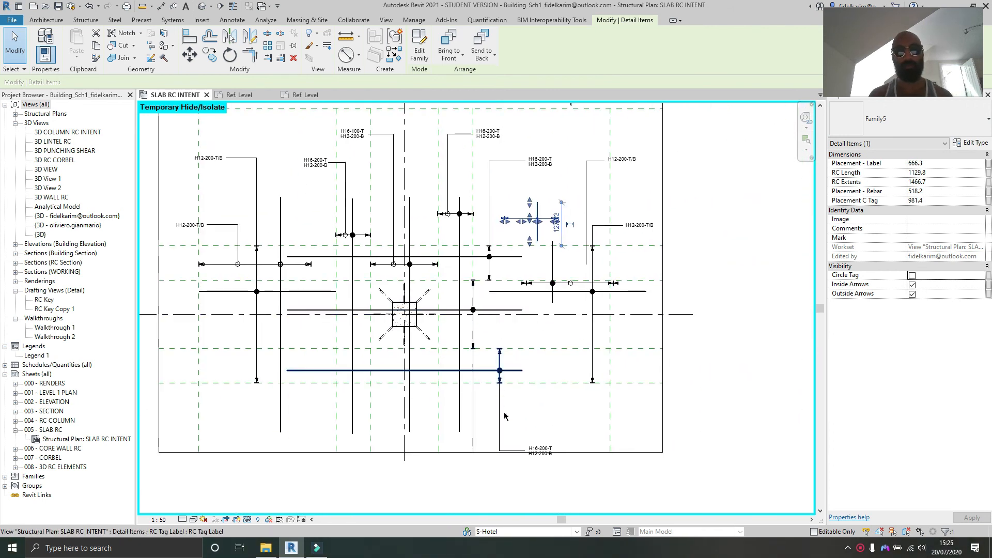
pyautogui.scroll(3, 506, 421)
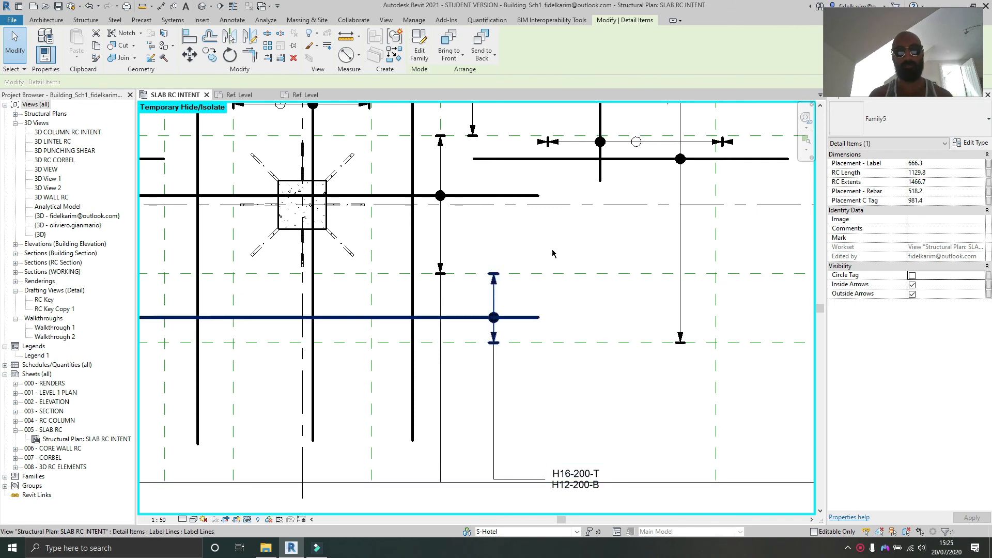
pyautogui.moveTo(554, 124); pyautogui.dragTo(520, 424, button='middle')
pyautogui.moveTo(524, 148); pyautogui.dragTo(498, 336, button='middle')
pyautogui.moveTo(477, 220); pyautogui.dragTo(427, 306, button='middle')
pyautogui.scroll(-1, 436, 305)
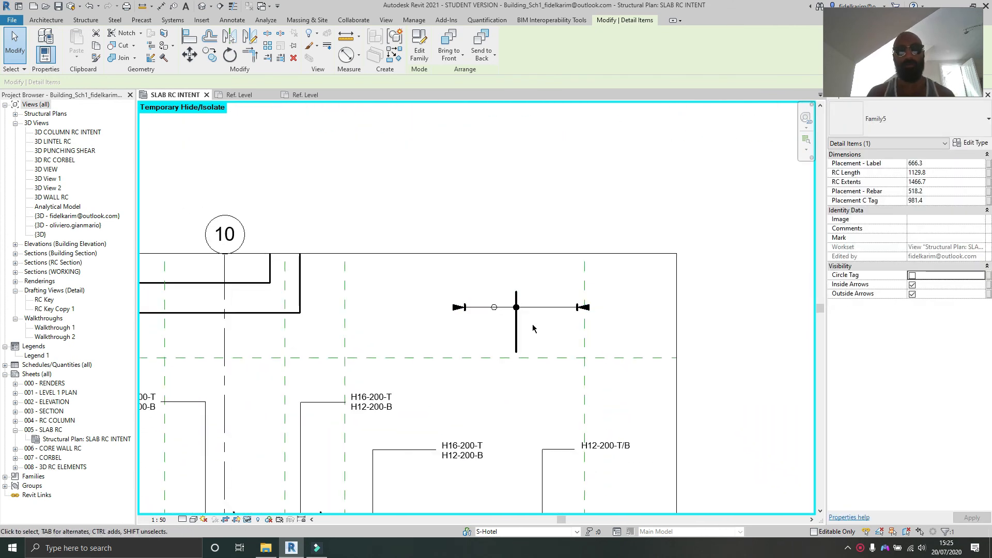
pyautogui.scroll(4, 534, 328)
# Step: Select another bar symbol, hide its outside arrows and show its inside arrows
pyautogui.click(507, 316)
pyautogui.click(912, 294)
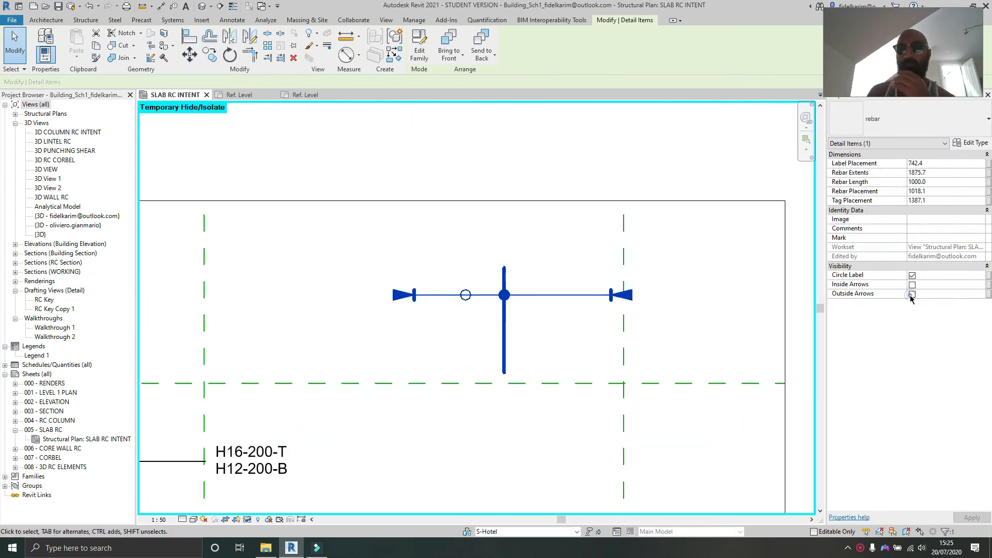
pyautogui.click(912, 284)
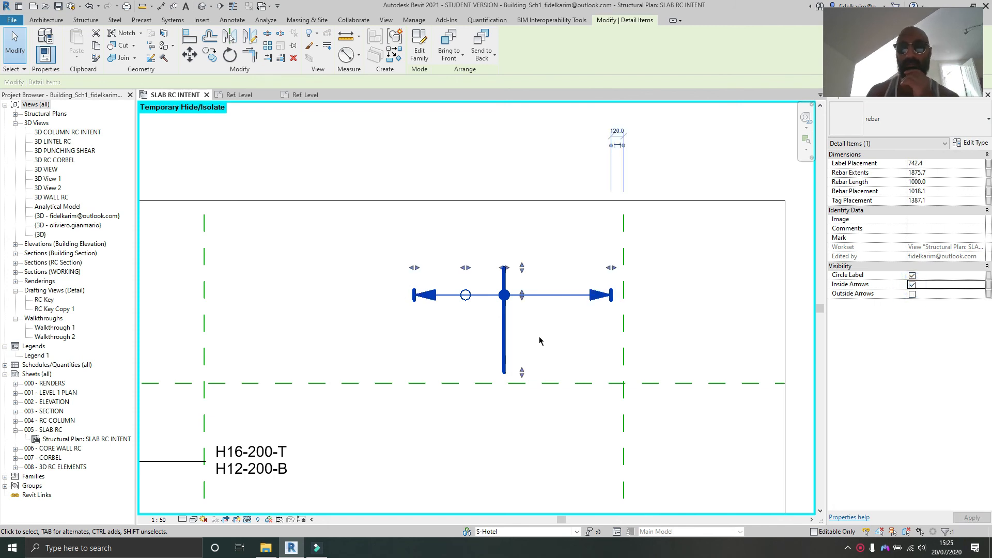
# Step: Set the rebar family's Scale - Circle DIA type parameter to 150 and apply it
pyautogui.click(971, 142)
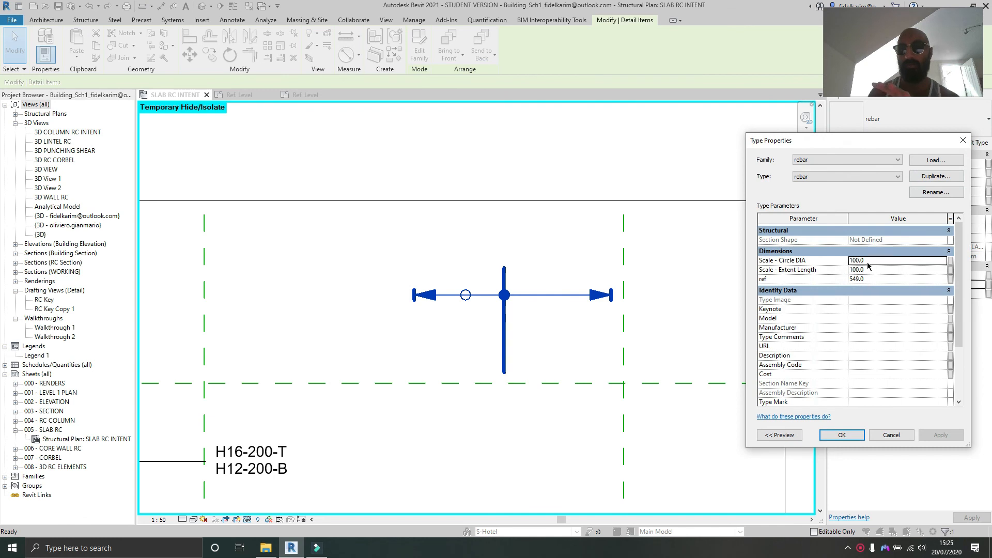
pyautogui.click(868, 260)
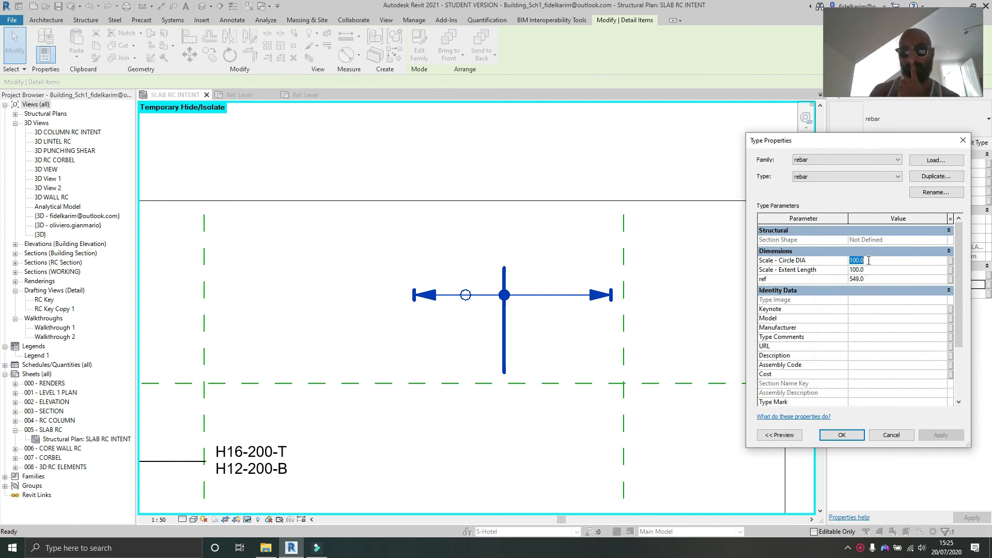
pyautogui.write('150')
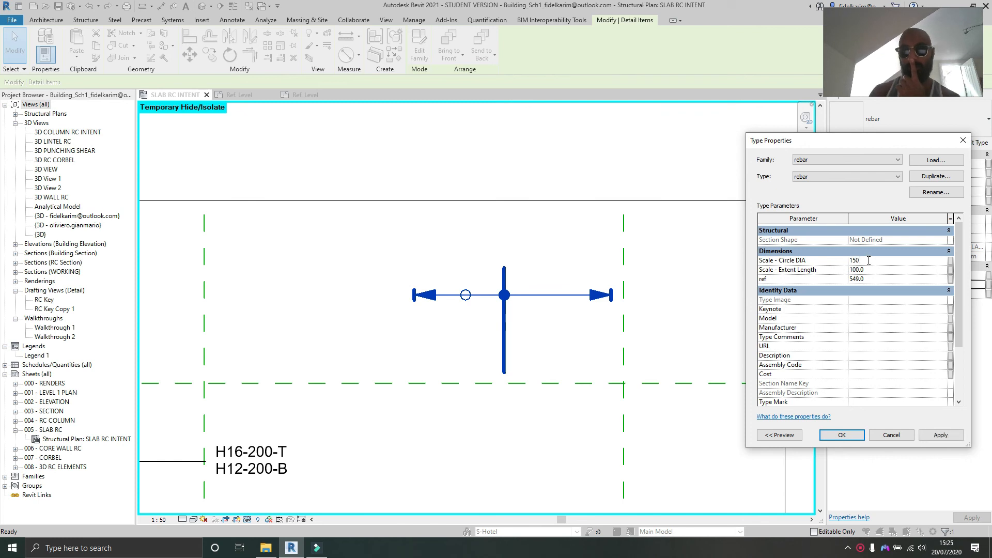
pyautogui.click(941, 435)
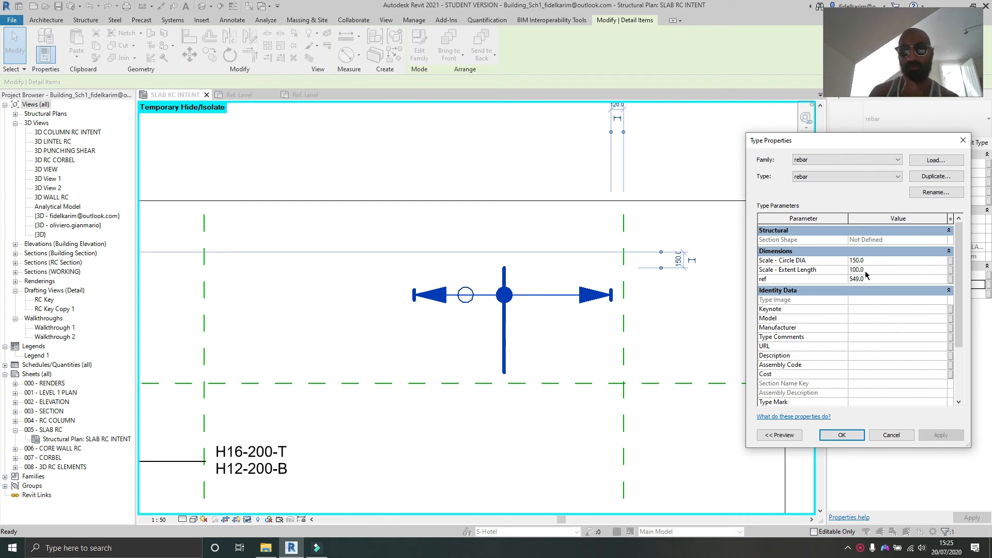
pyautogui.click(890, 435)
pyautogui.scroll(-3, 517, 155)
pyautogui.scroll(2, 549, 158)
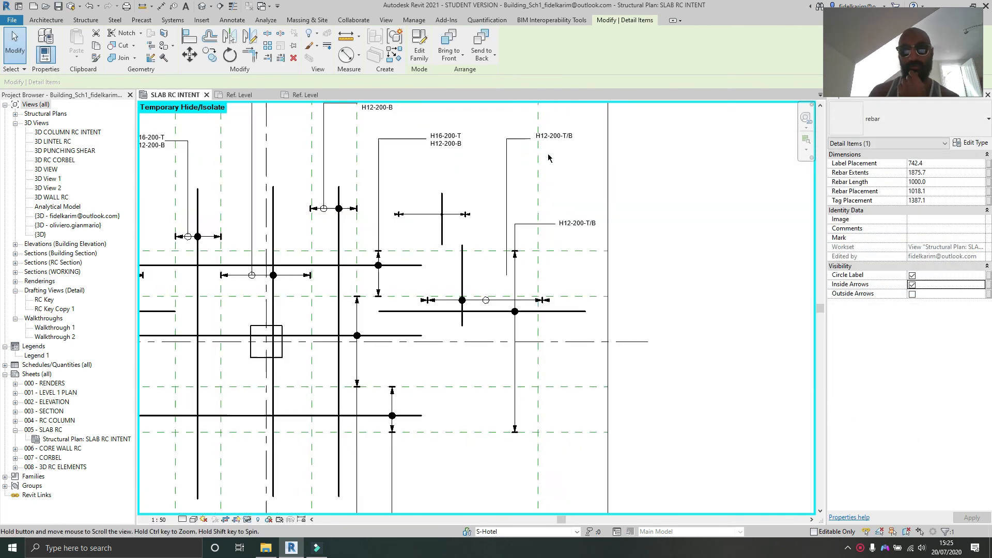
# Step: Select the new bar symbol and turn off its Circle Tag, Inside Arrows and Outside Arrows visibility
pyautogui.moveTo(549, 157); pyautogui.dragTo(549, 149, button='middle')
pyautogui.scroll(2, 420, 190)
pyautogui.scroll(1, 448, 219)
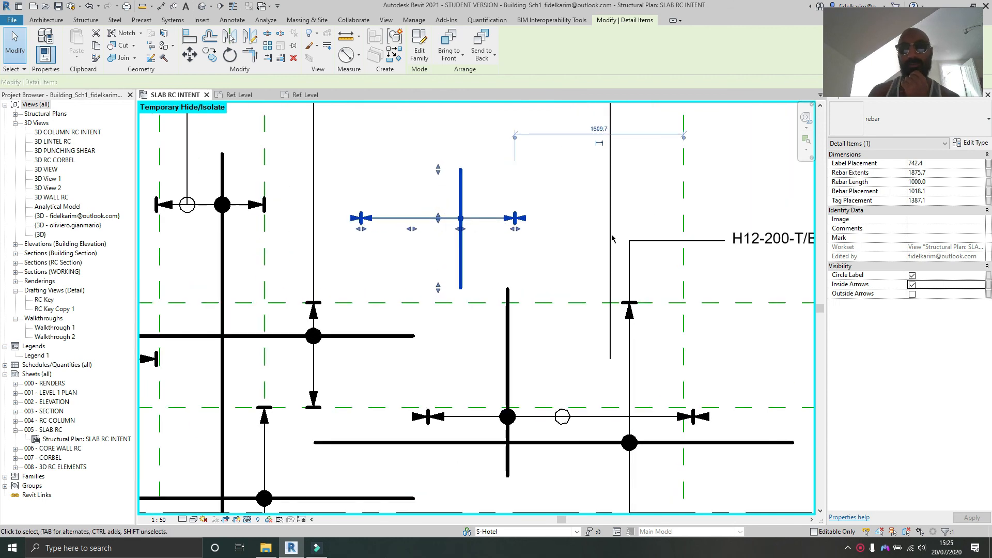
pyautogui.click(912, 276)
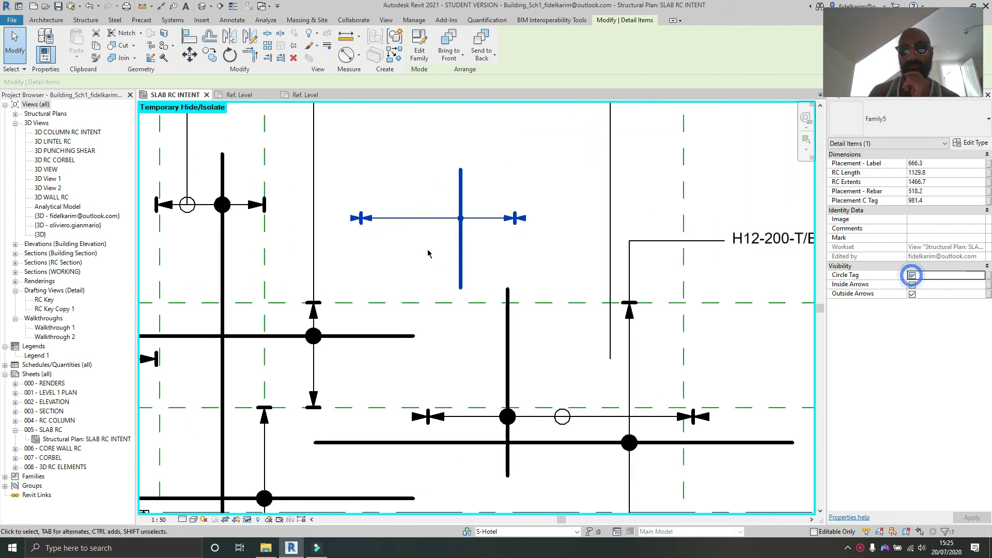
pyautogui.scroll(2, 910, 285)
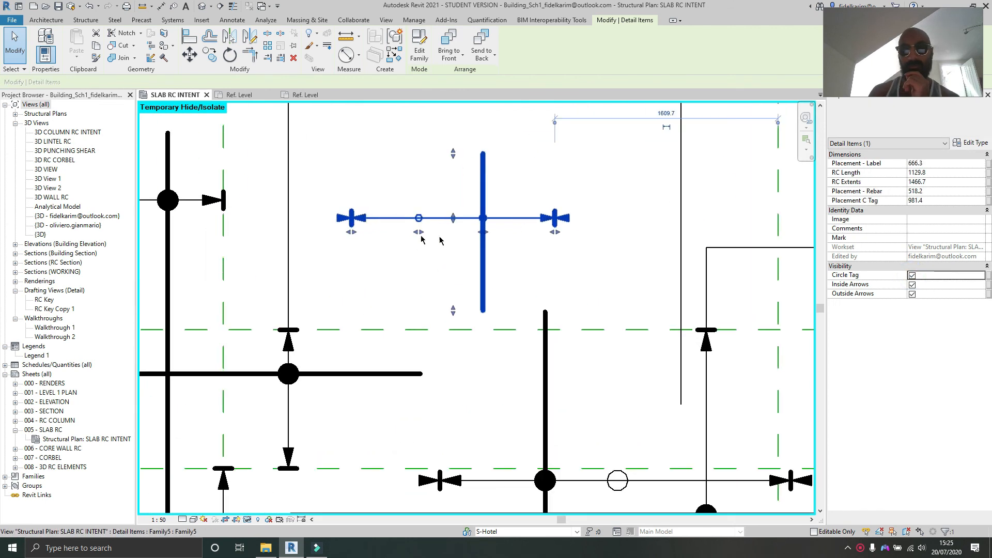
pyautogui.click(912, 285)
pyautogui.scroll(1, 412, 260)
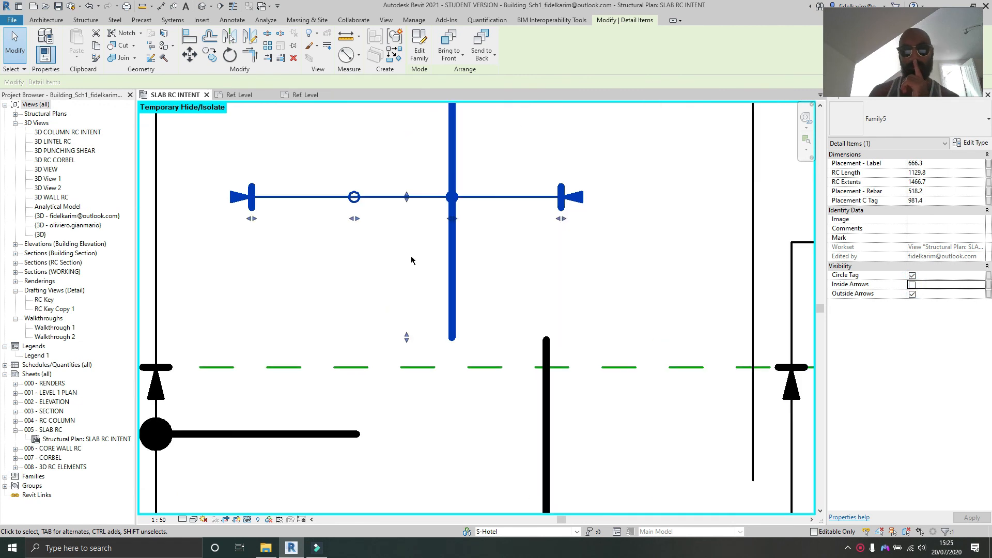
pyautogui.click(911, 294)
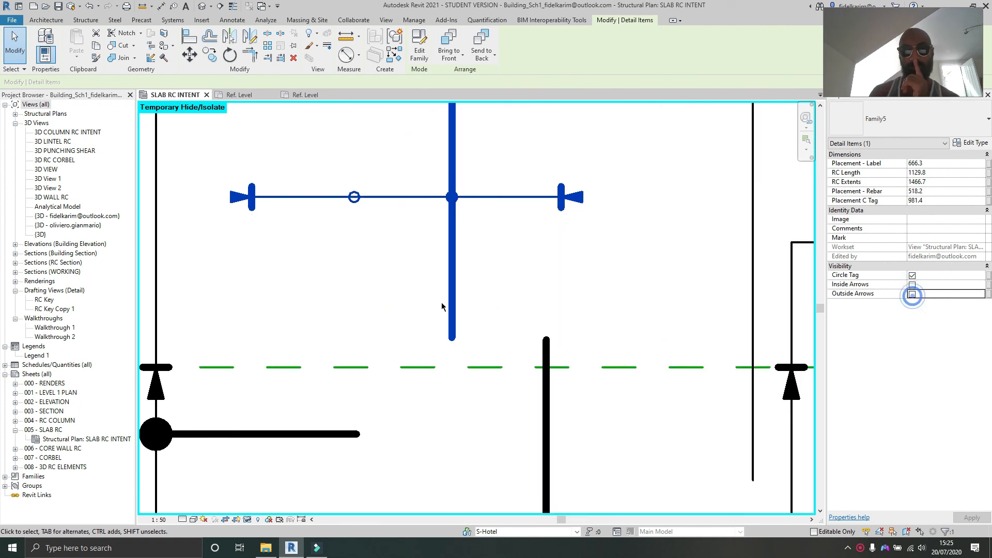
pyautogui.click(911, 275)
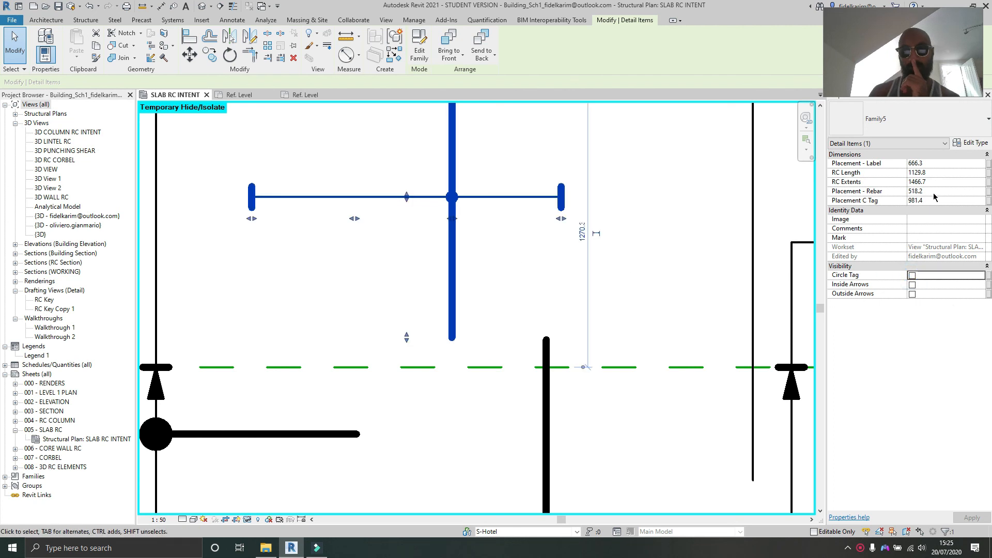
# Step: Set the symbol family's Scale_Arrow_Circle type parameter to 100 and apply it
pyautogui.click(956, 145)
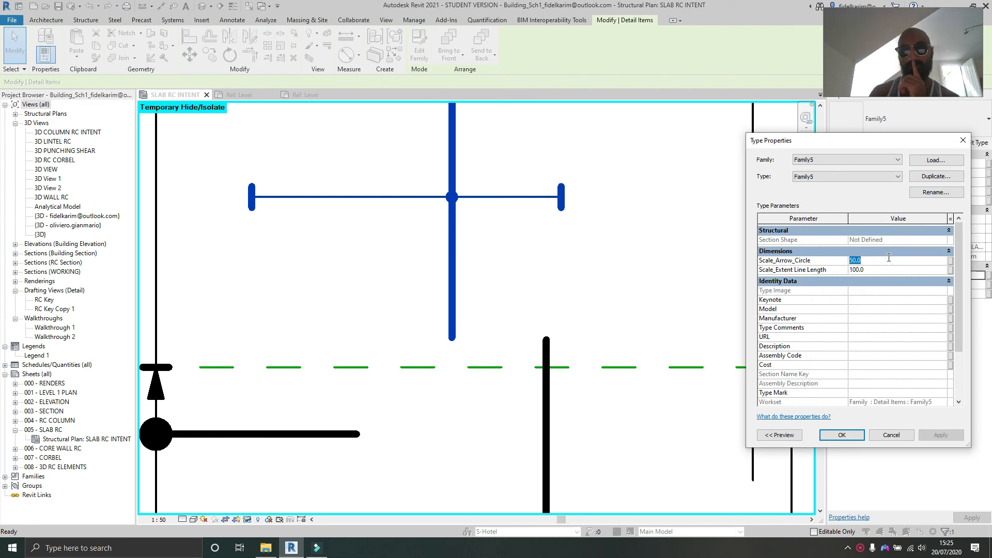
pyautogui.write('100')
pyautogui.click(939, 436)
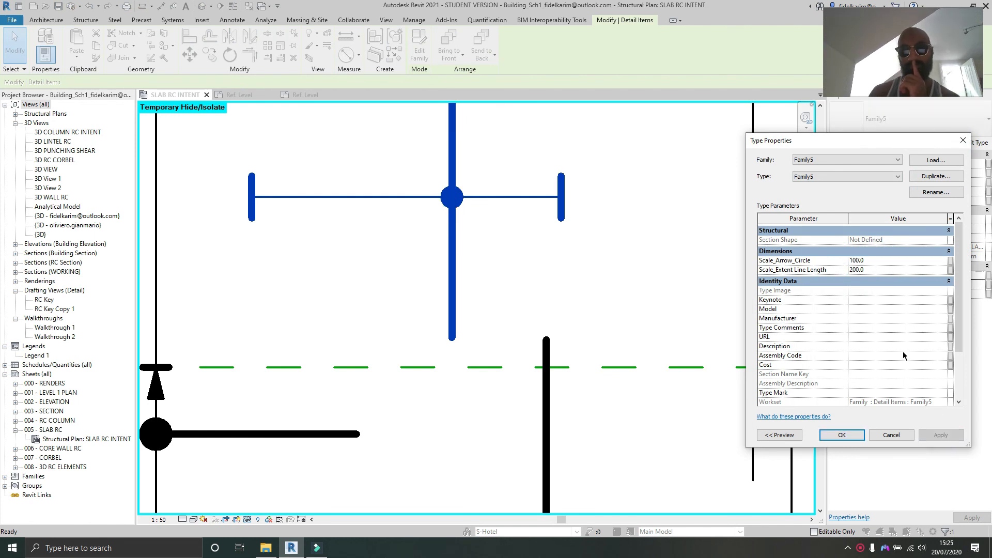
pyautogui.click(842, 435)
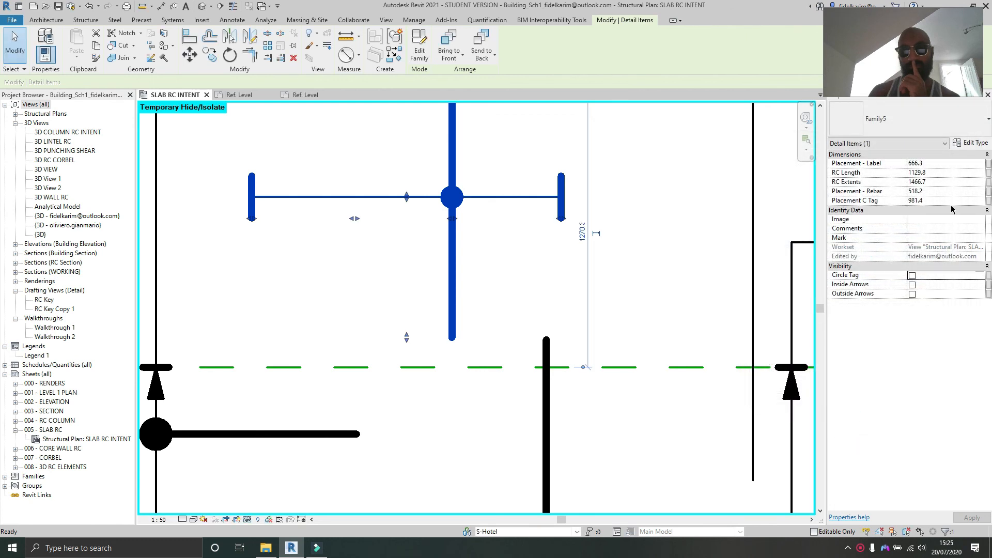
# Step: Show the symbol's inside arrows and set its Scale_Arrow_Circle type parameter to 75
pyautogui.click(912, 285)
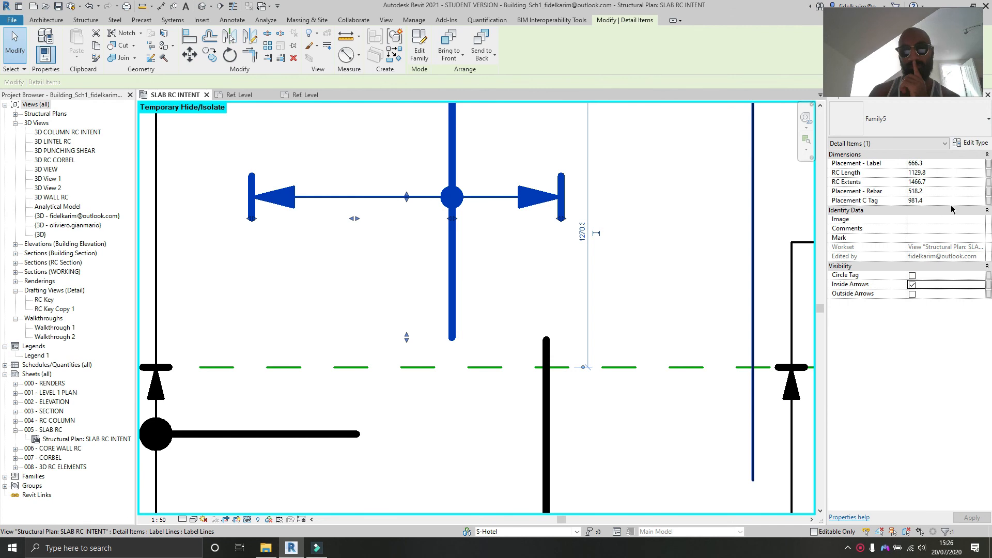
pyautogui.click(971, 142)
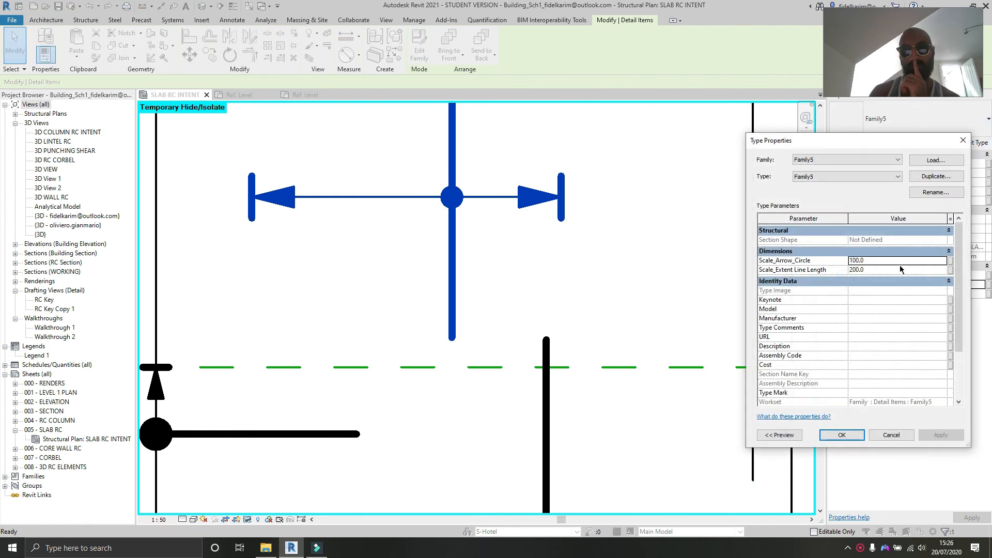
pyautogui.click(891, 260)
pyautogui.press('BackSpace')
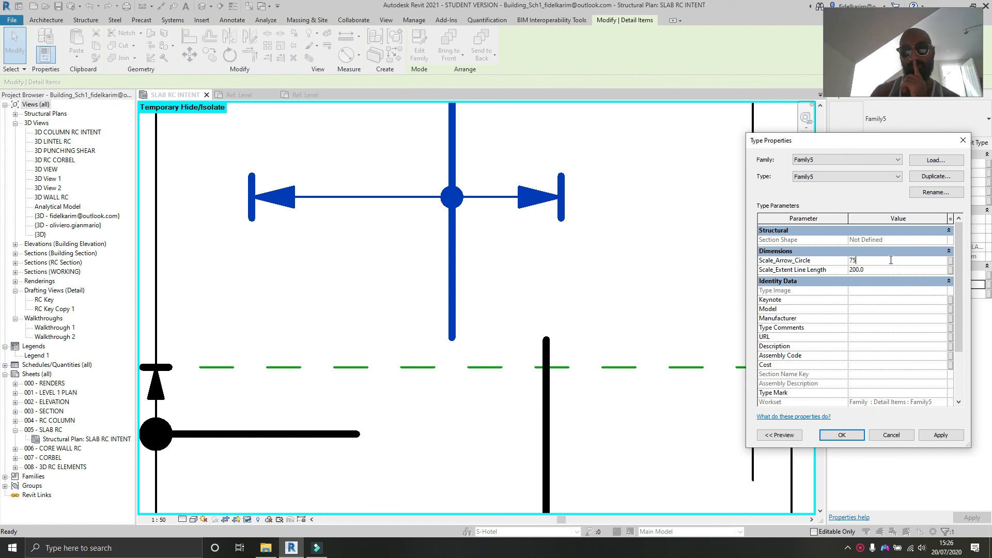
pyautogui.click(938, 435)
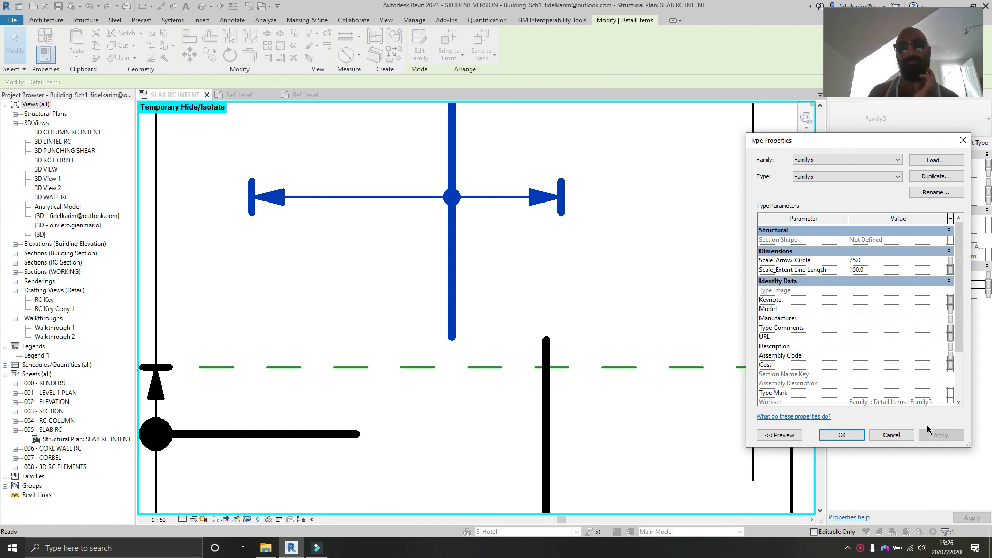
pyautogui.click(840, 435)
# Step: Resize the bar symbol's horizontal and vertical bars with their end grips
pyautogui.scroll(-3, 545, 330)
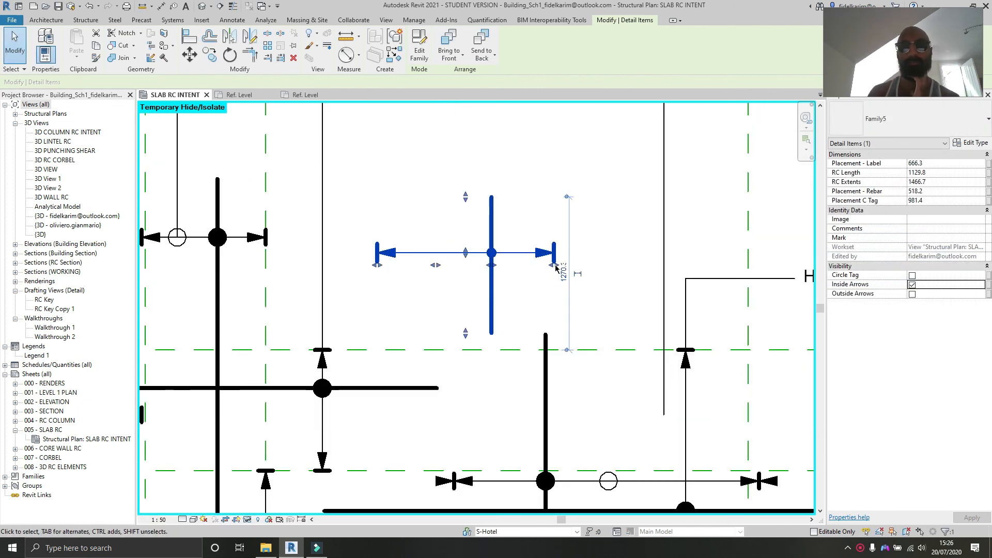
pyautogui.moveTo(476, 197); pyautogui.dragTo(476, 165)
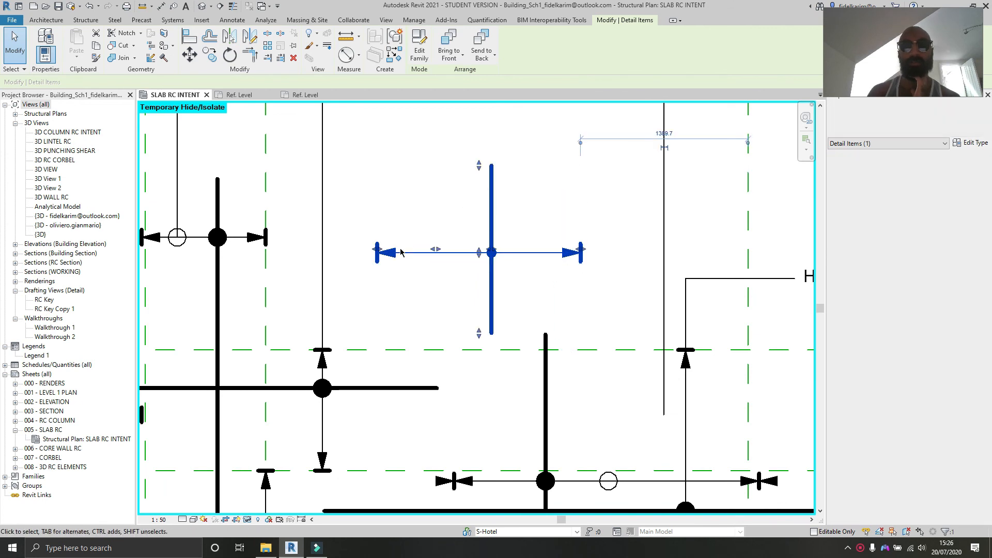
pyautogui.moveTo(376, 245); pyautogui.dragTo(360, 246)
pyautogui.moveTo(471, 332); pyautogui.dragTo(471, 320)
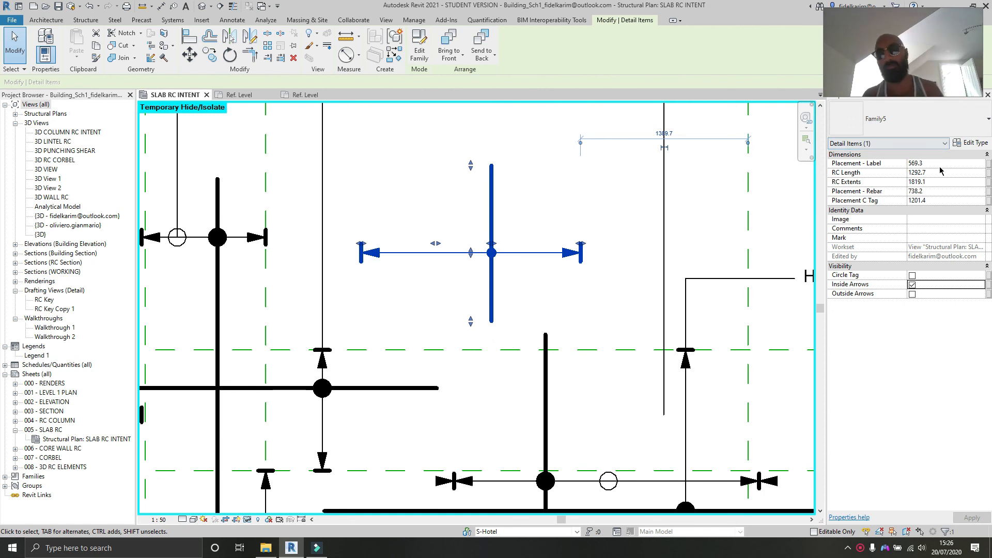
# Step: Open the bar symbol family and move RC Length and RC Extents to the top of the Family Types parameter list
pyautogui.doubleClick(523, 254)
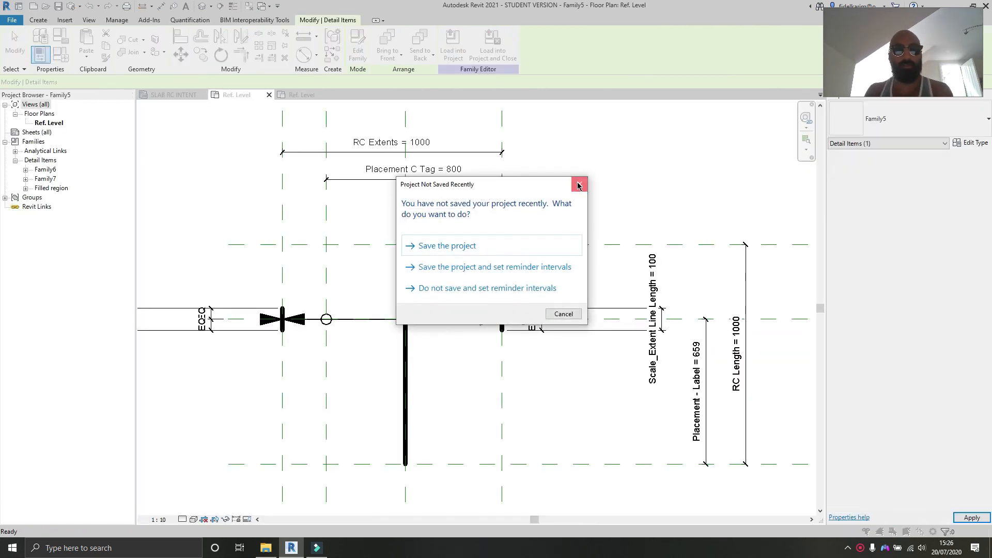
pyautogui.click(576, 185)
pyautogui.click(47, 56)
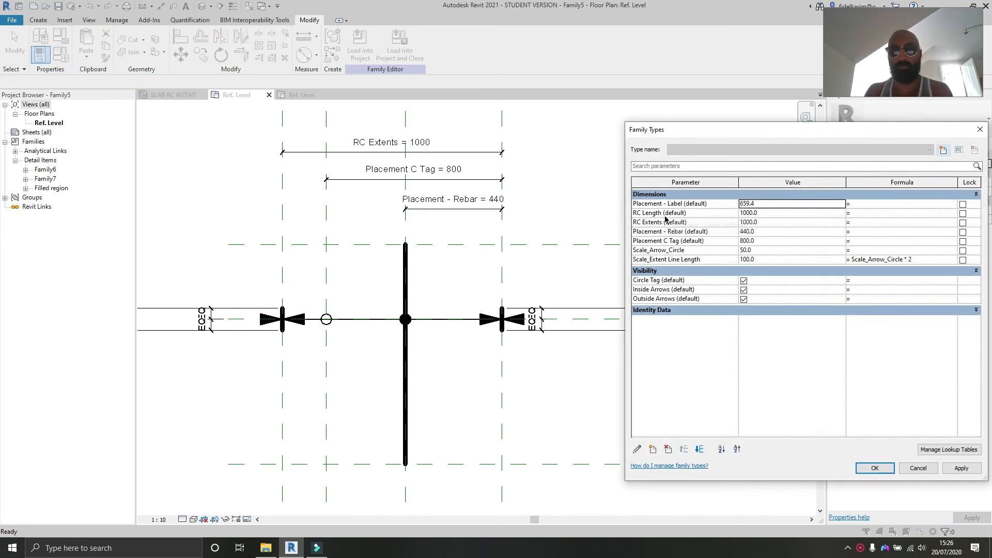
pyautogui.click(665, 213)
pyautogui.click(683, 449)
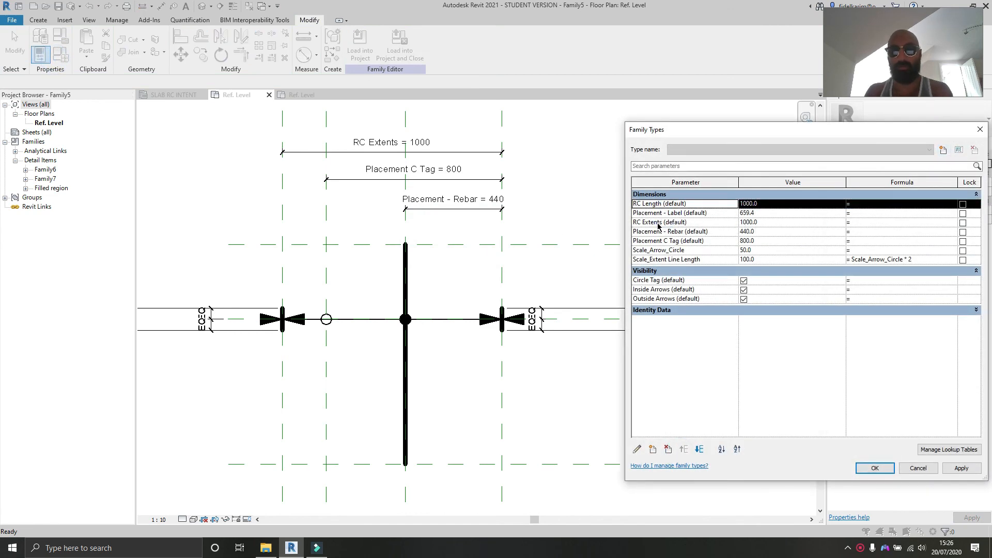
pyautogui.click(659, 222)
pyautogui.click(683, 449)
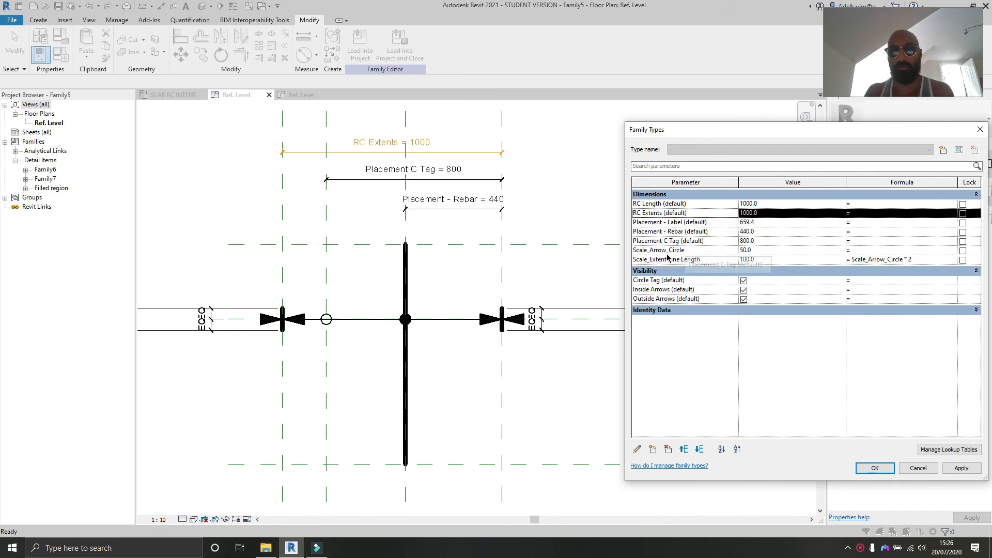
pyautogui.click(874, 467)
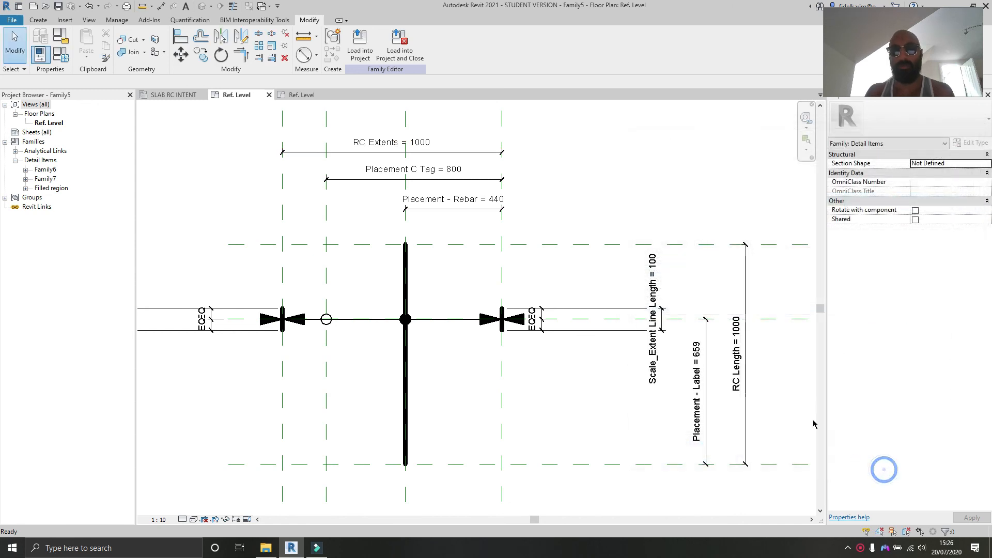
# Step: Load the edited family into the project, overwriting the existing version
pyautogui.click(360, 47)
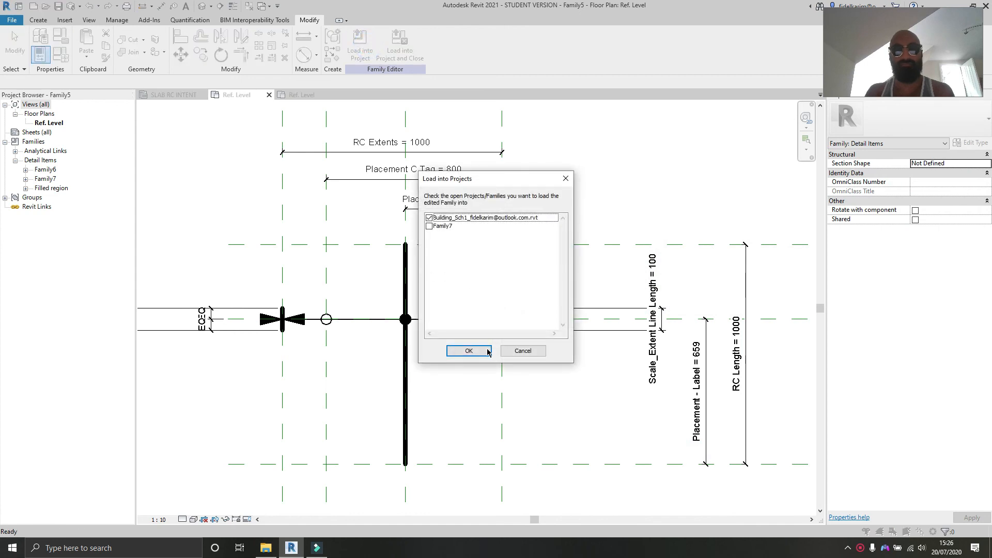
pyautogui.click(488, 351)
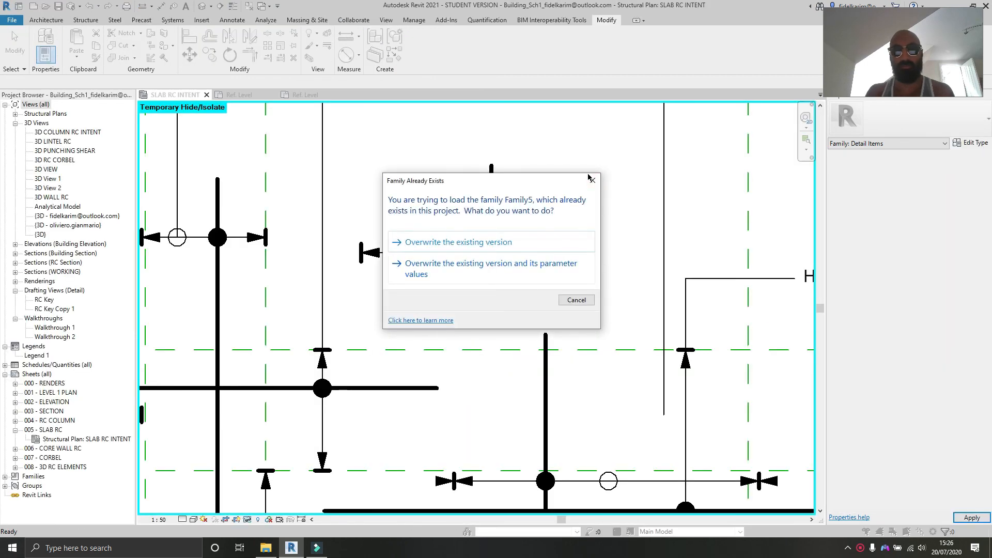
pyautogui.click(520, 240)
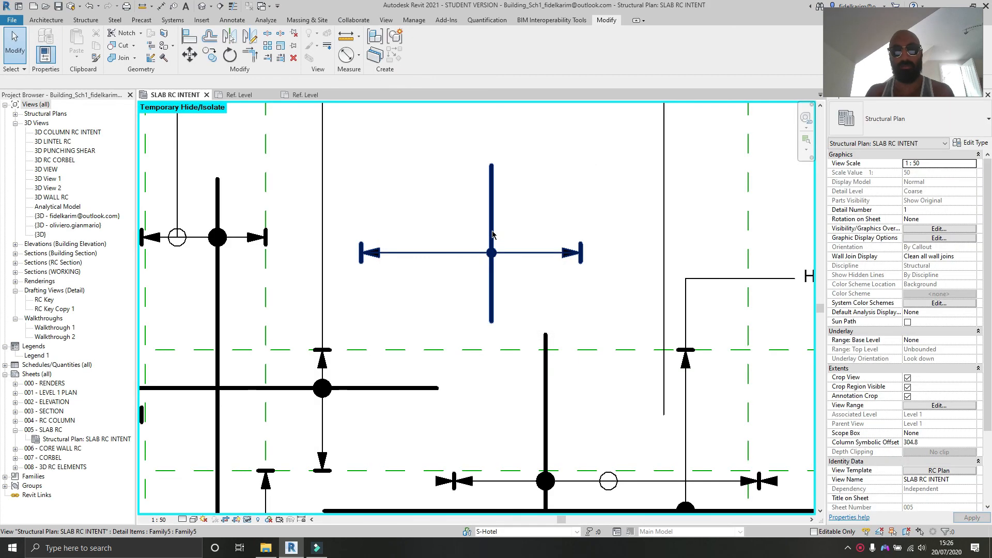
# Step: Select the placed bar symbol and set its RC Length to 1000
pyautogui.click(492, 234)
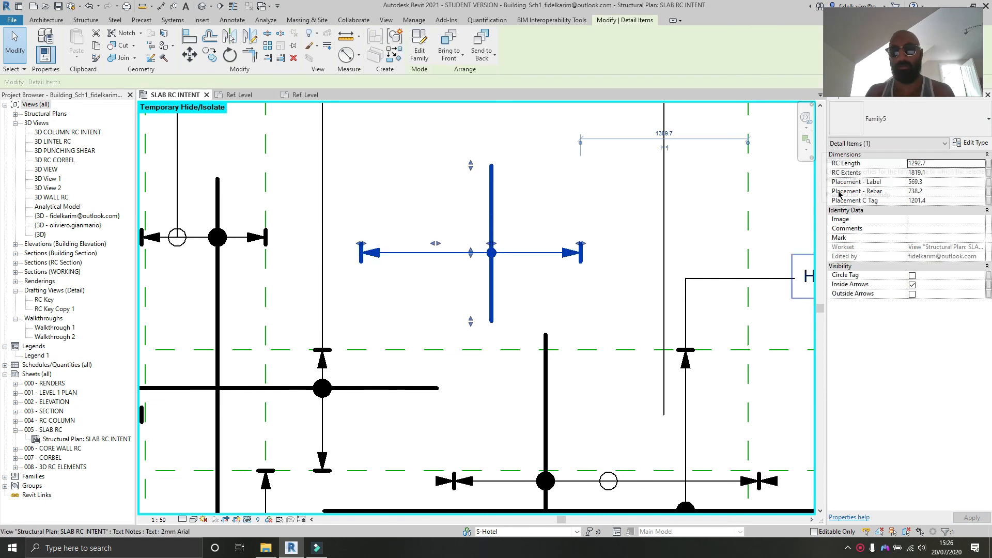
pyautogui.click(965, 163)
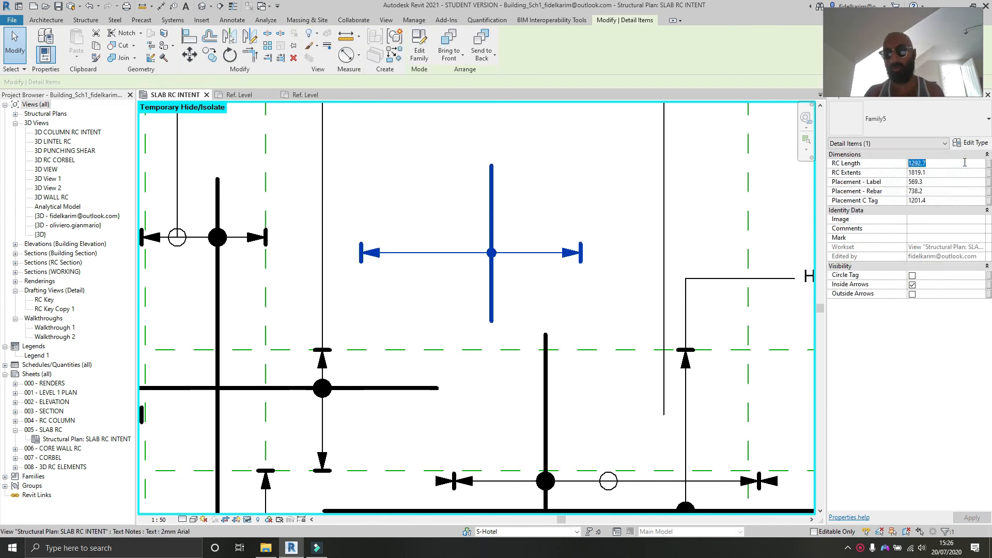
pyautogui.write('1000')
pyautogui.press('Return')
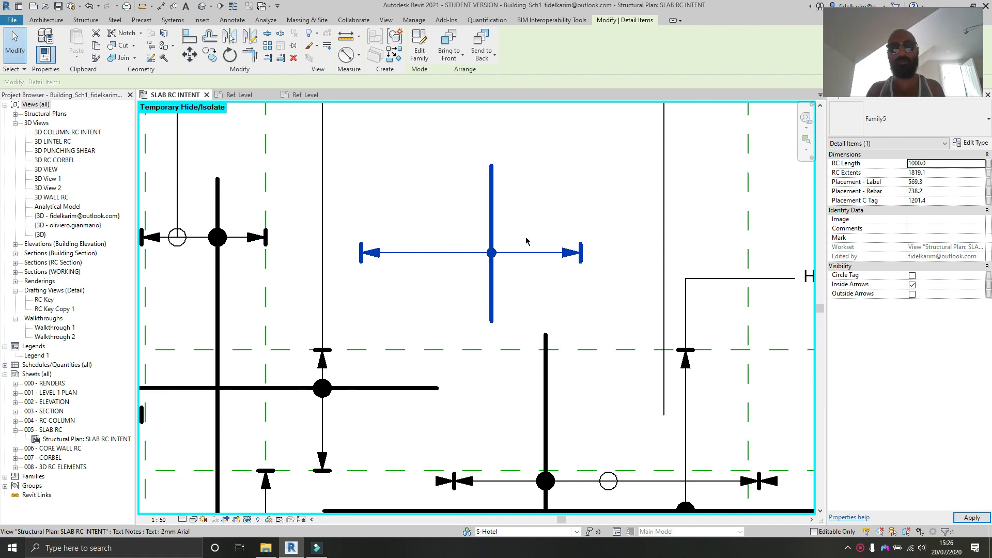
# Step: Move the symbol's label grip upward and set its RC Extents to 1500
pyautogui.moveTo(475, 221); pyautogui.dragTo(473, 194)
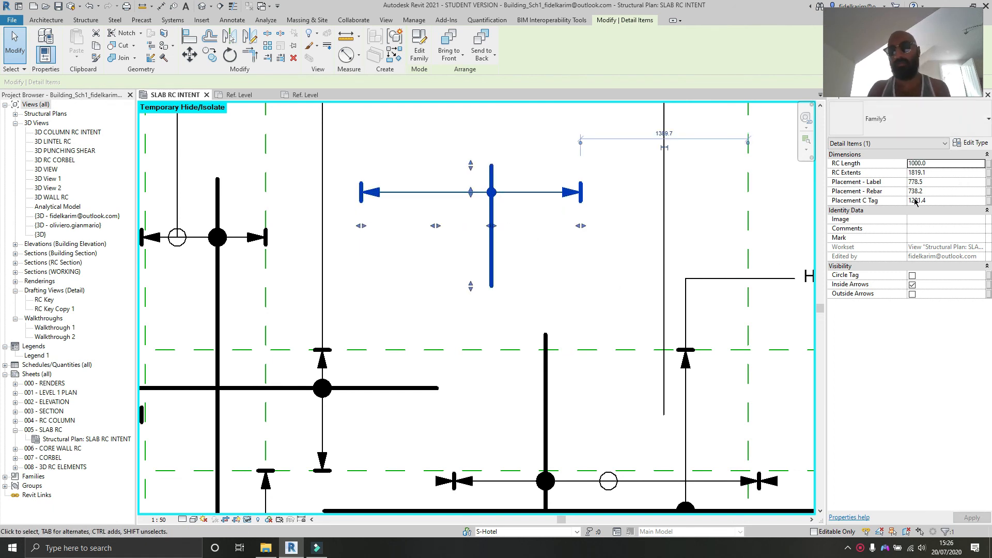
pyautogui.click(933, 173)
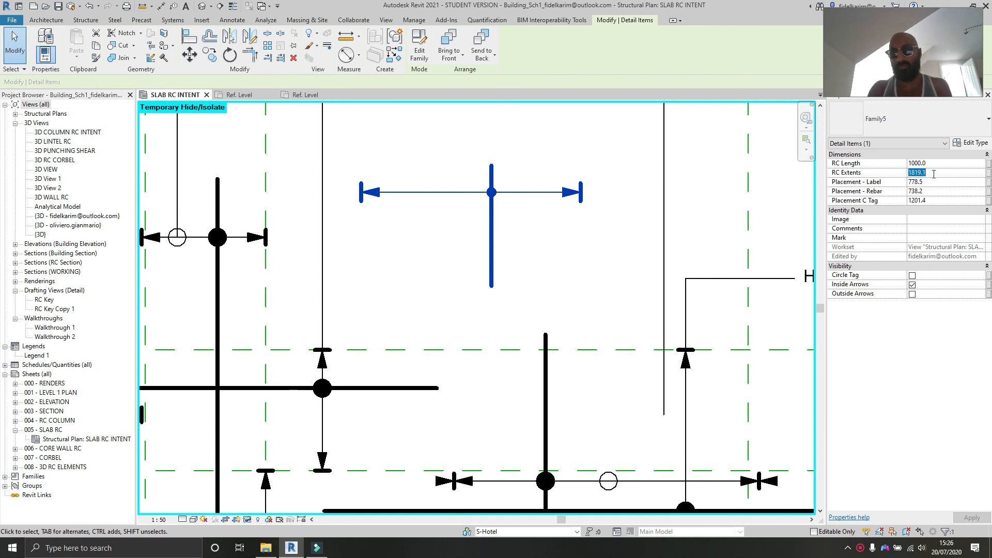
pyautogui.write('1500')
pyautogui.press('Return')
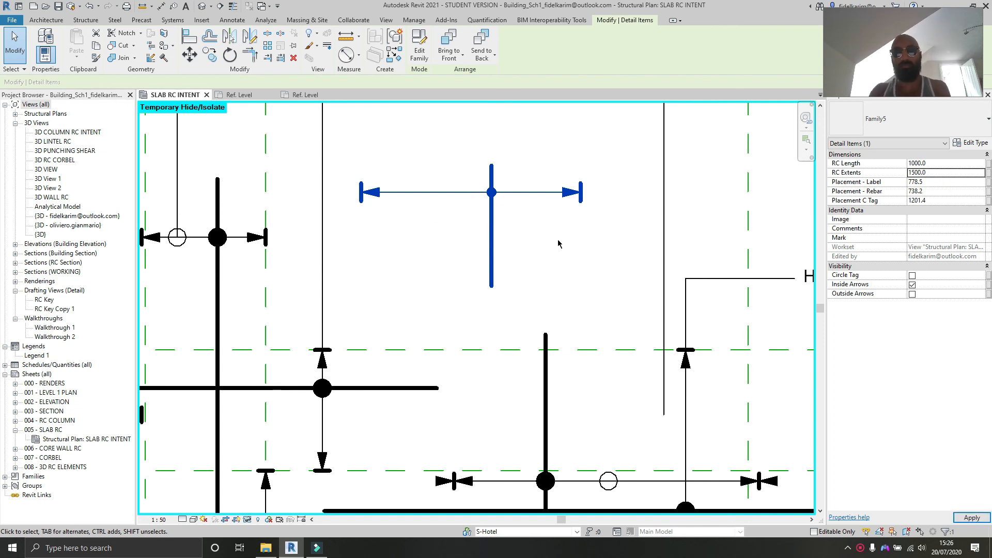
# Step: Stretch the symbol's horizontal extents and vertical bar length with their grips
pyautogui.moveTo(580, 224); pyautogui.dragTo(337, 219)
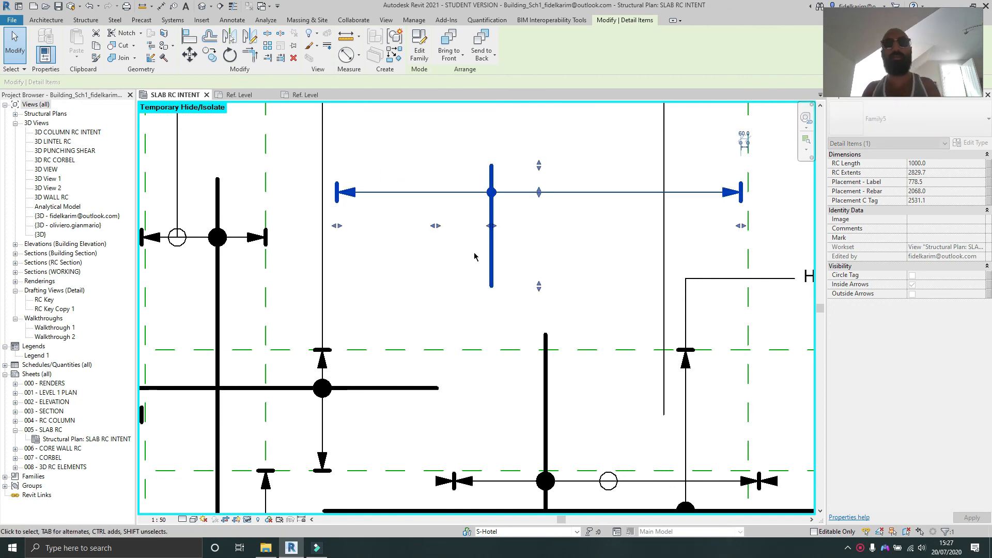
pyautogui.moveTo(539, 287); pyautogui.dragTo(538, 310)
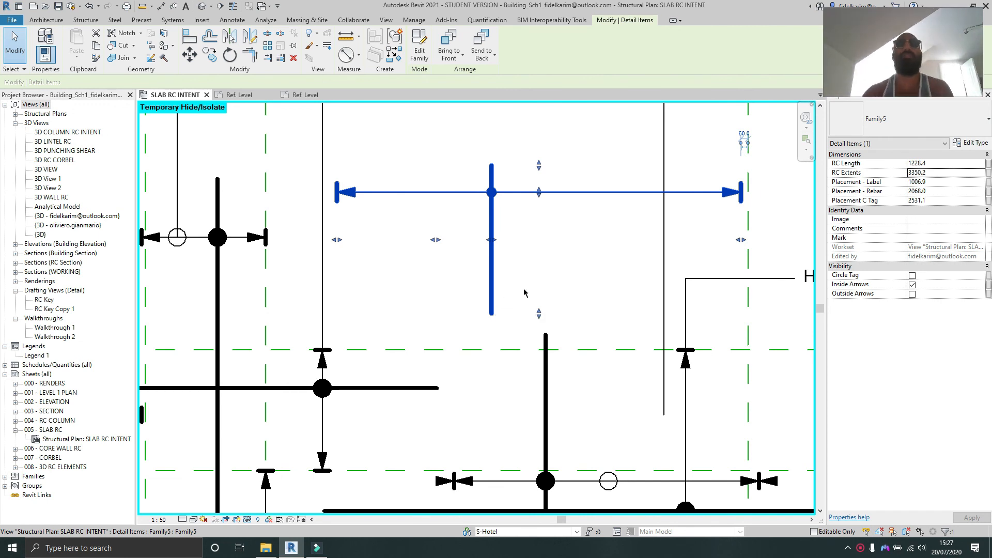
pyautogui.scroll(-1, 516, 193)
pyautogui.moveTo(528, 202); pyautogui.dragTo(529, 257, button='middle')
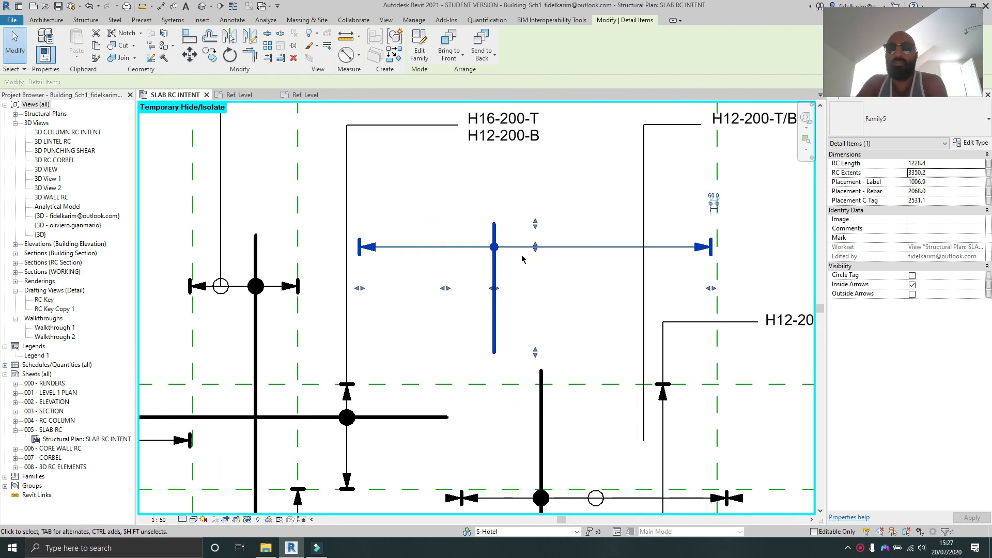
pyautogui.moveTo(537, 198); pyautogui.dragTo(537, 191)
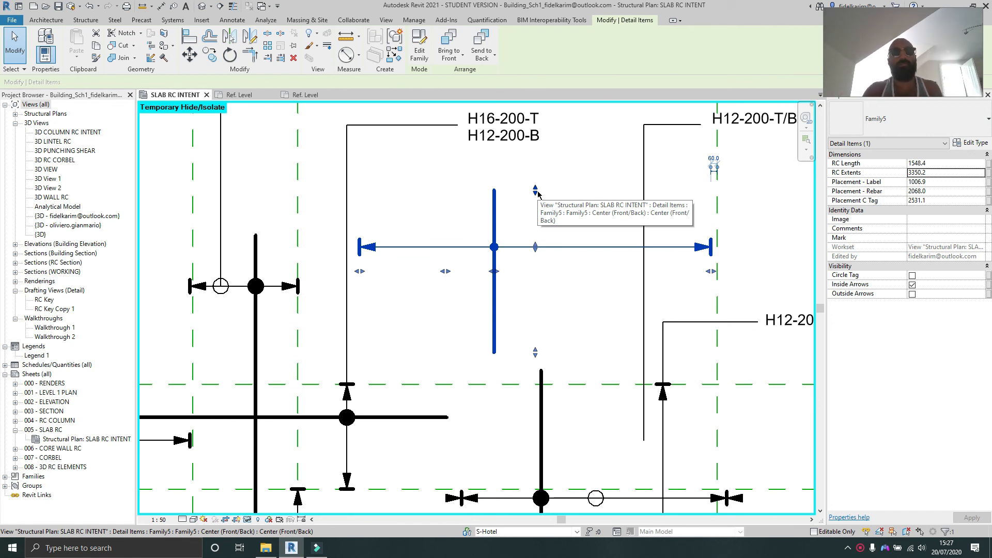
pyautogui.scroll(-5, 427, 324)
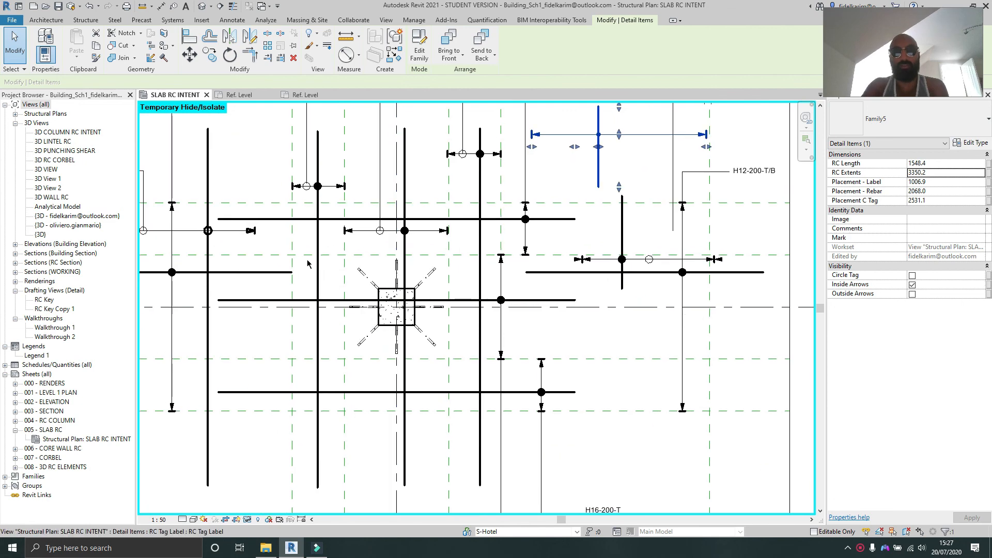
# Step: Shorten the bar symbol's horizontal extents by pulling its left end grip inward, to an RC Extents of about 2973
pyautogui.scroll(2, 594, 120)
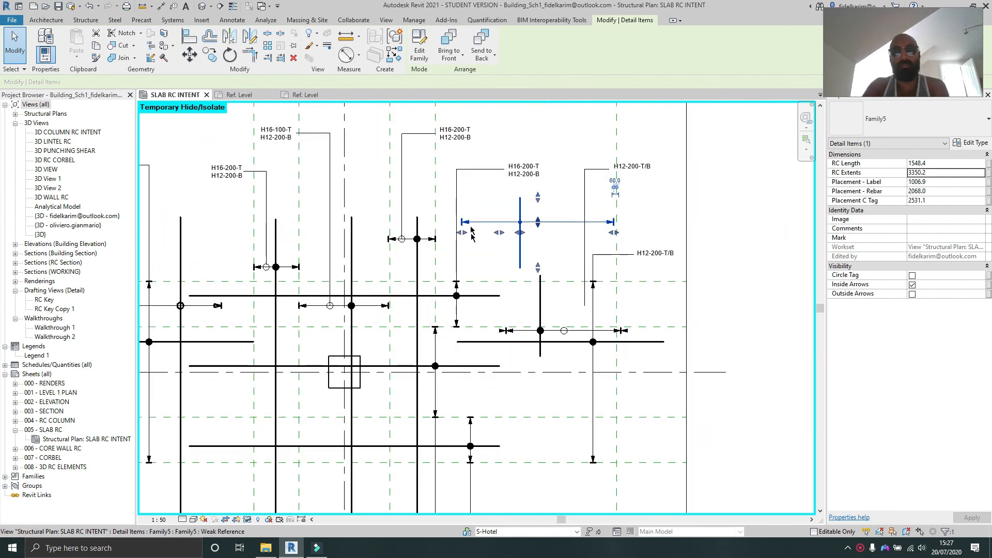
pyautogui.scroll(-3, 542, 227)
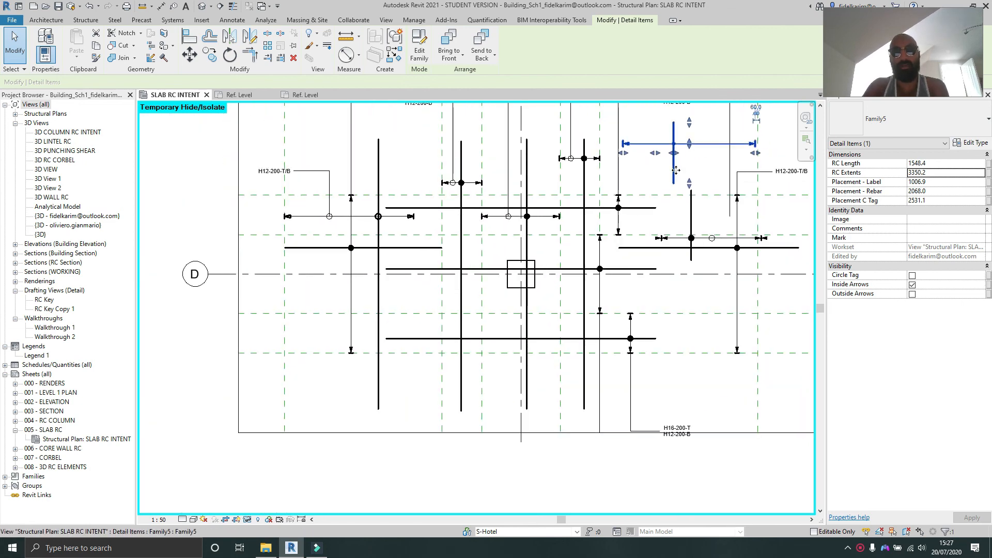
pyautogui.moveTo(581, 207); pyautogui.dragTo(561, 250, button='middle')
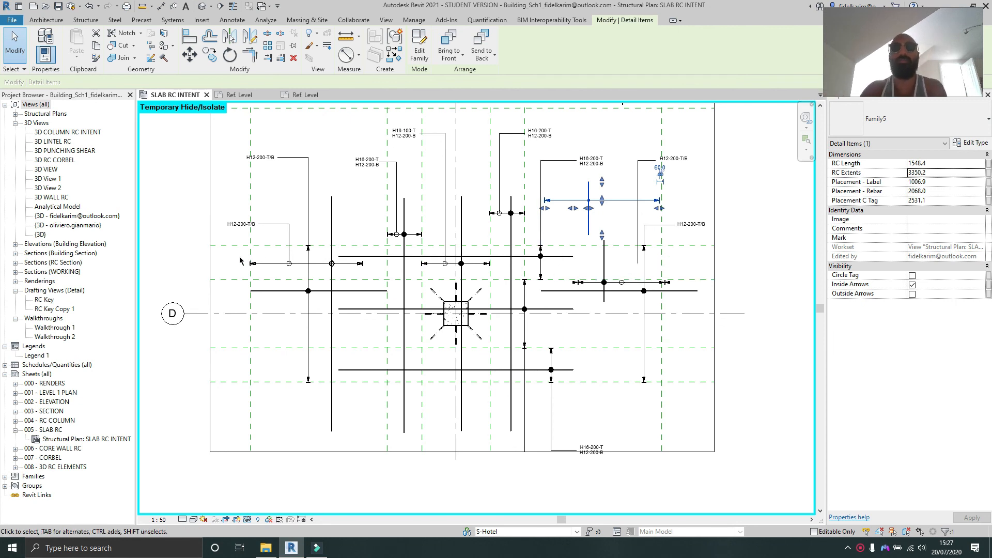
pyautogui.scroll(2, 604, 197)
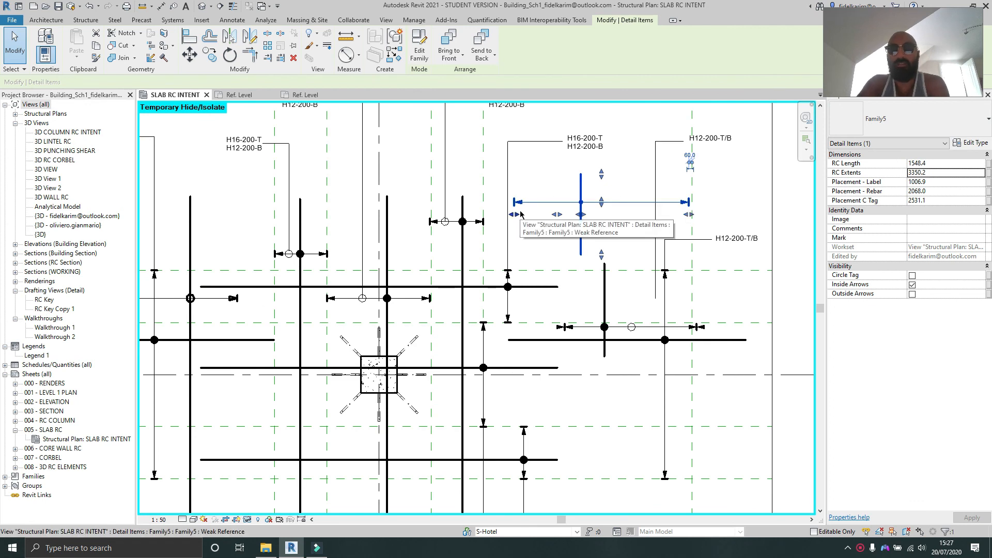
pyautogui.moveTo(522, 216); pyautogui.dragTo(541, 216)
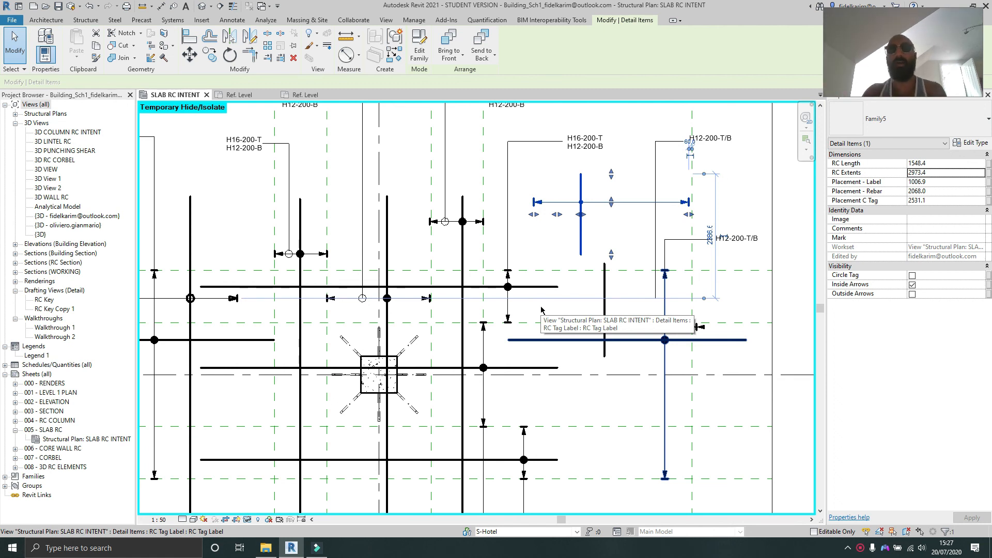
pyautogui.scroll(-2, 563, 269)
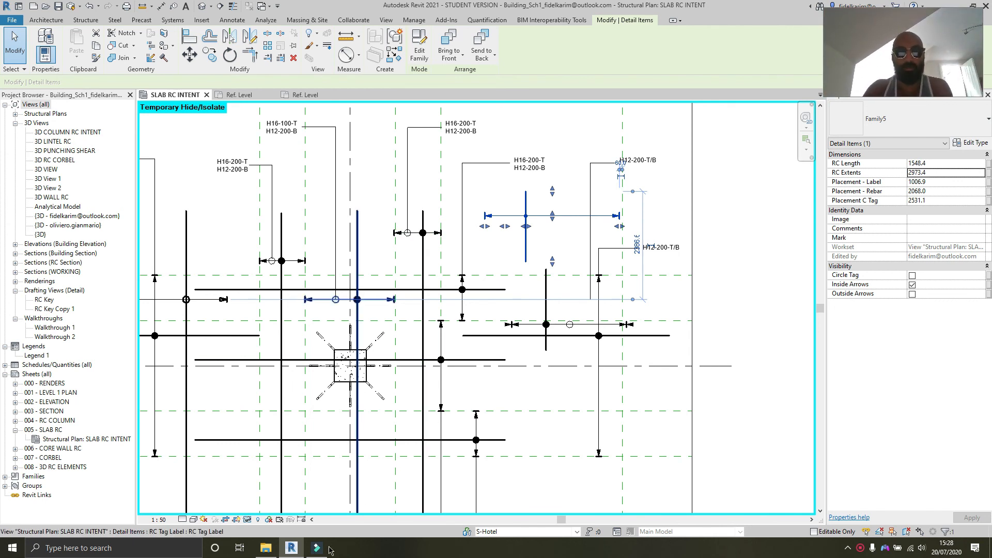
pyautogui.click(860, 548)
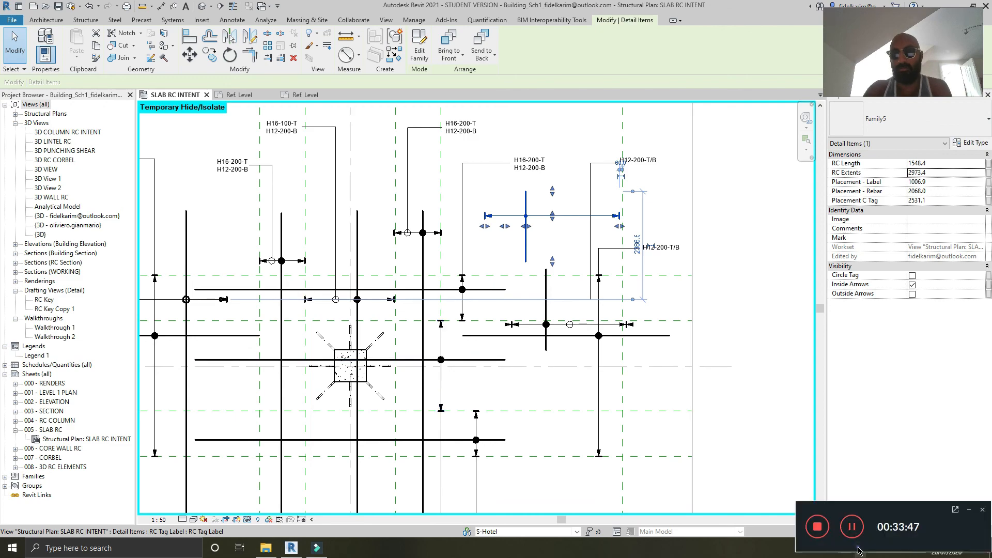